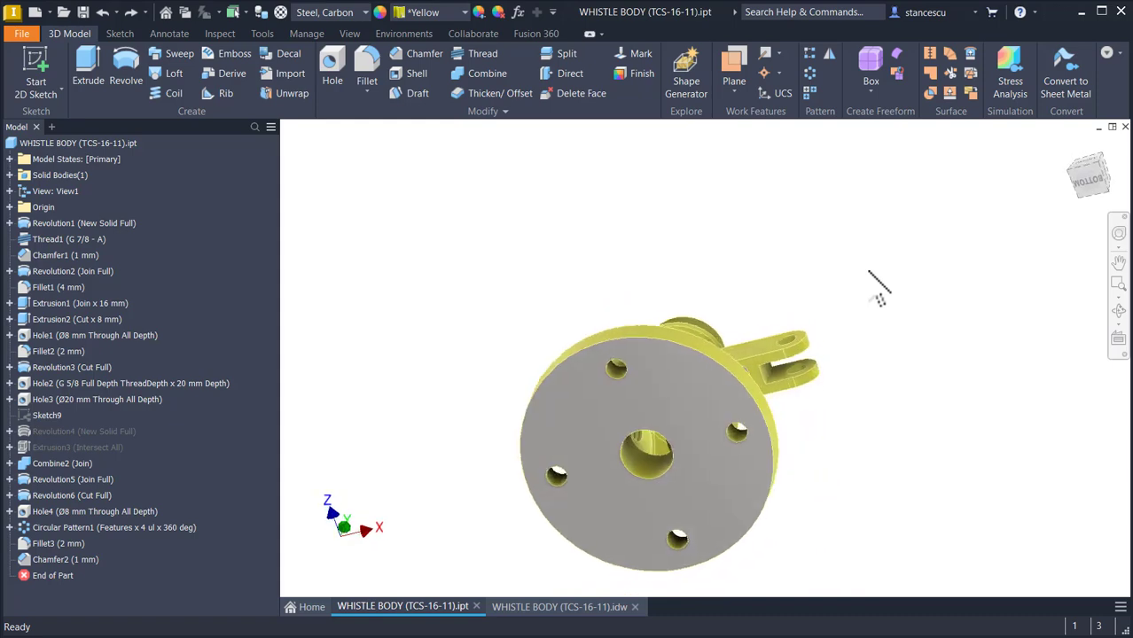
- Examine the finished whistle body in isometric view and the A-A section in the drawing WHISTLE BODY (TCS-16-11).idw
key("F6")
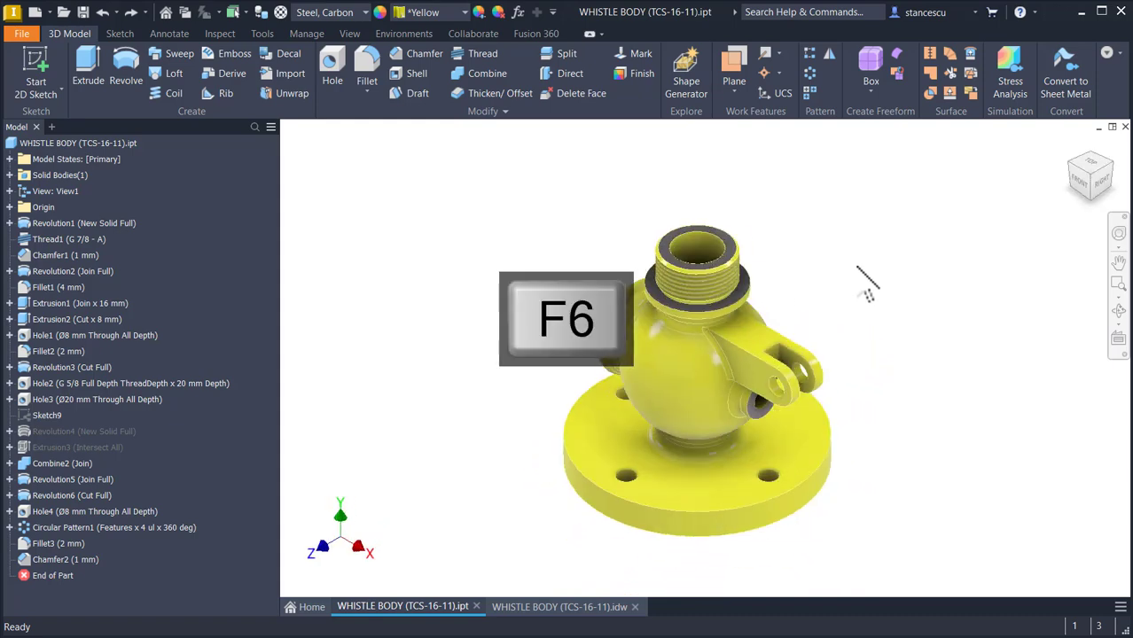
left_click(532, 607)
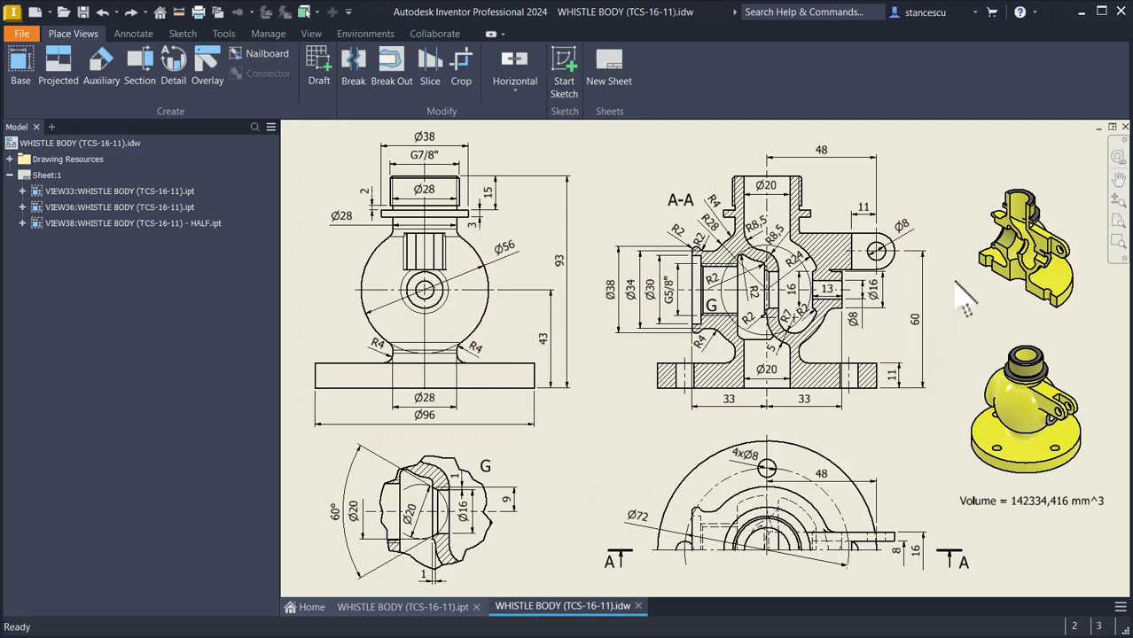
scroll(754, 292, "up", 3)
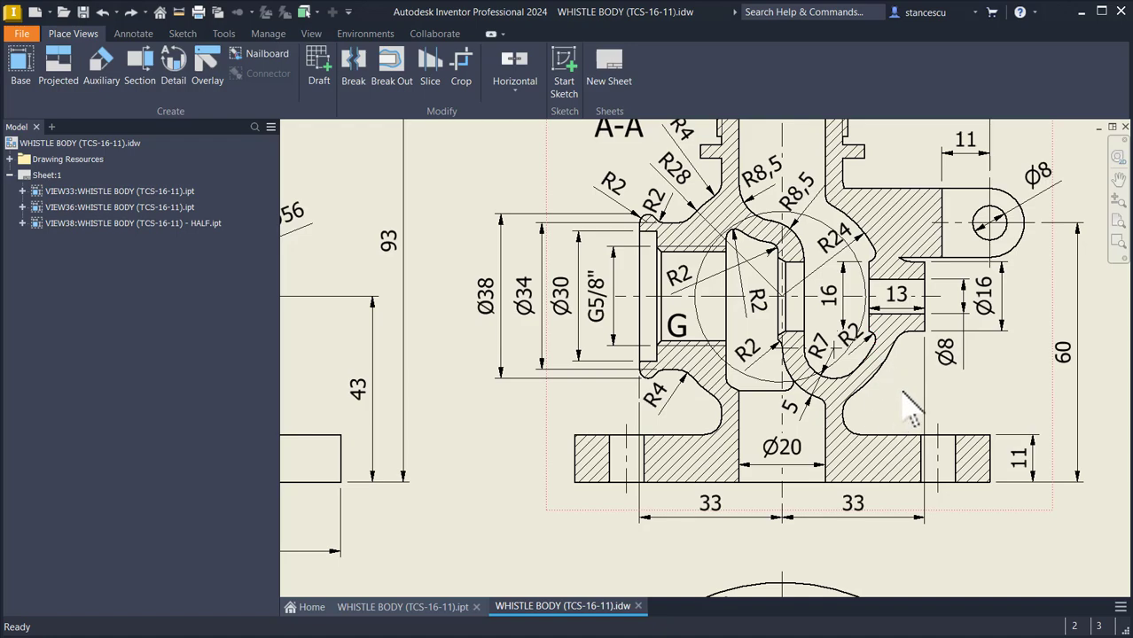
key("Home")
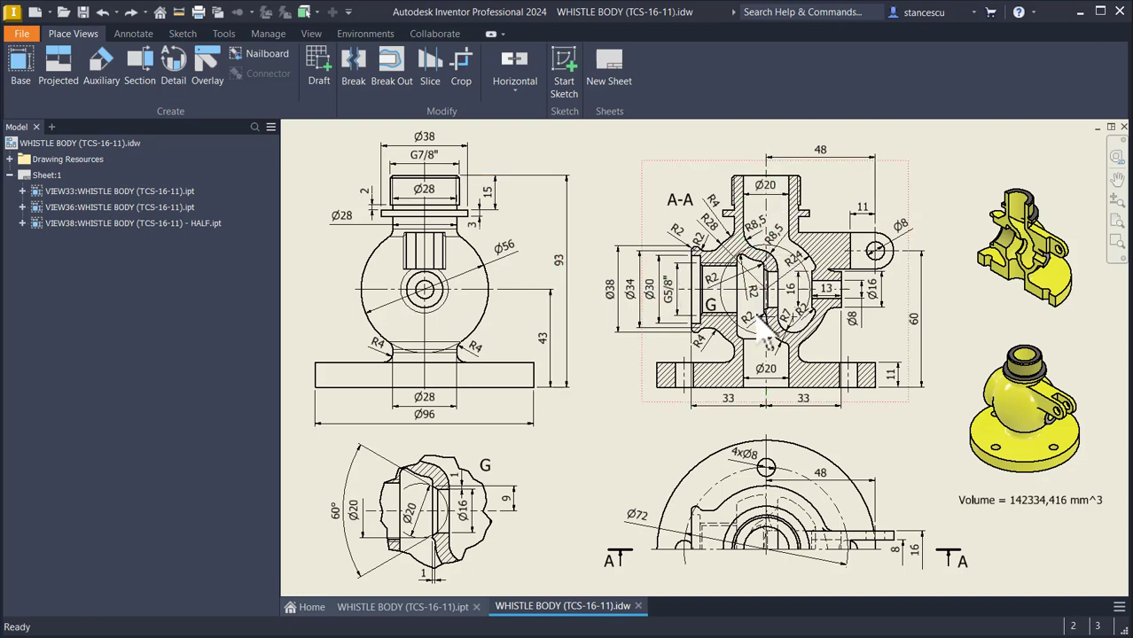
- Create a new part from the metric Standard (mm).ipt template and start a 2D sketch on the XY plane
left_click(34, 12)
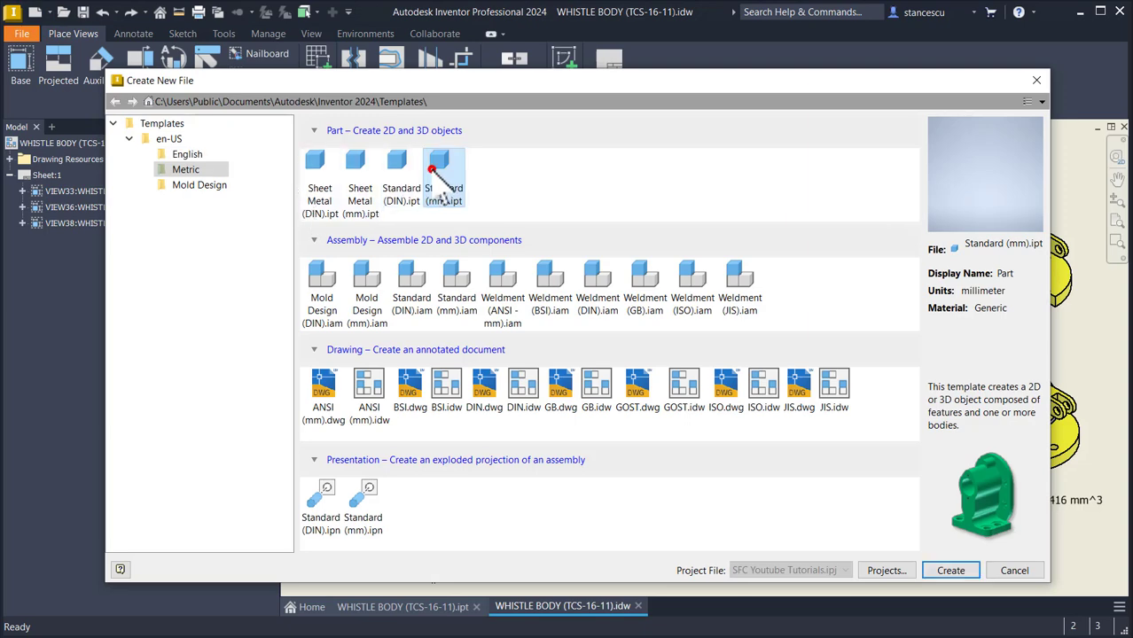
double_click(434, 171)
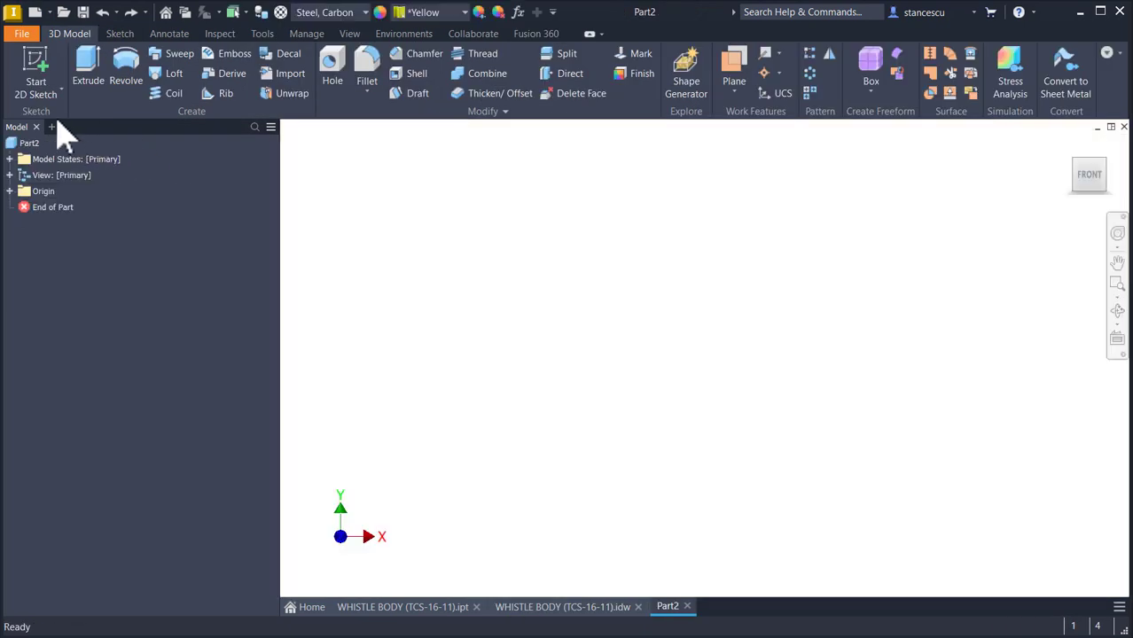
left_click(35, 78)
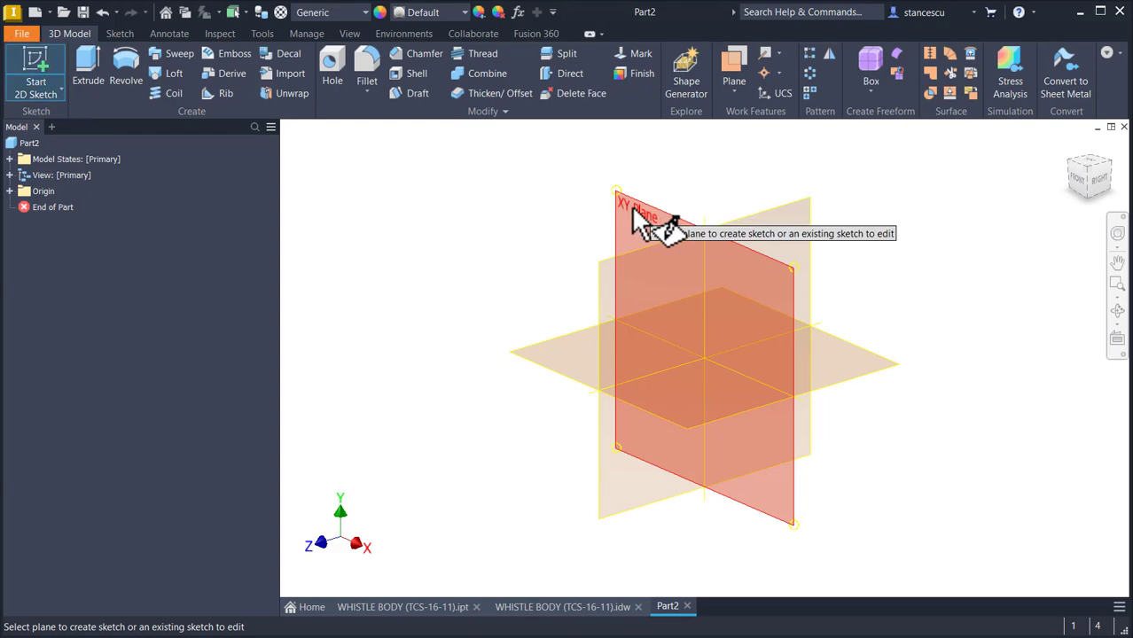
left_click(633, 211)
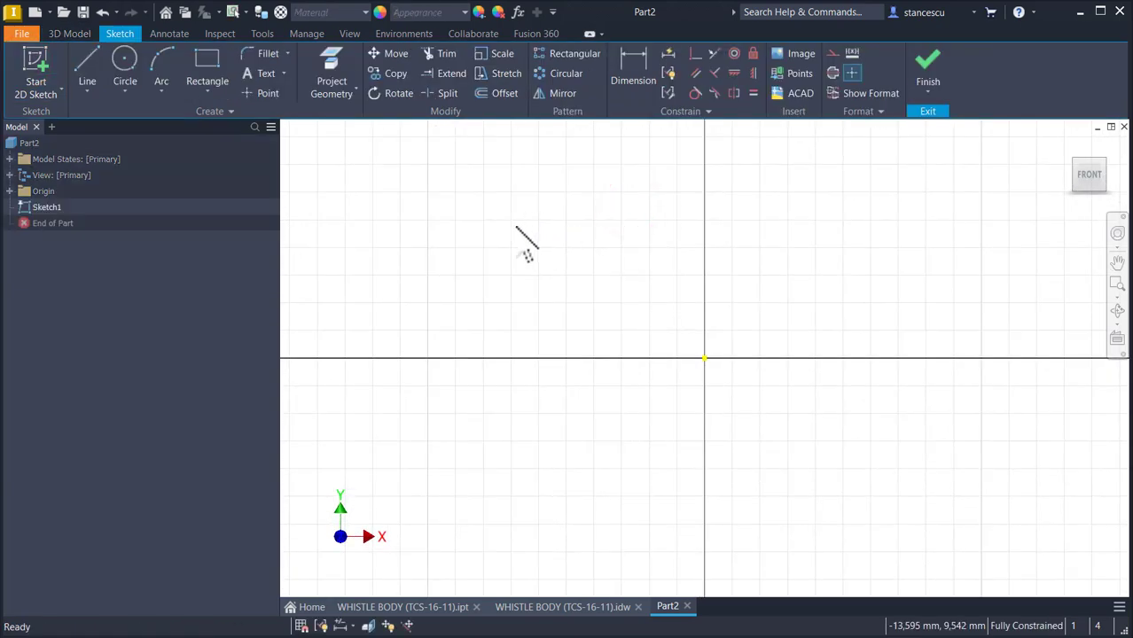
- Sketch a vertical line 93 mm long upward from the origin
left_click(91, 68)
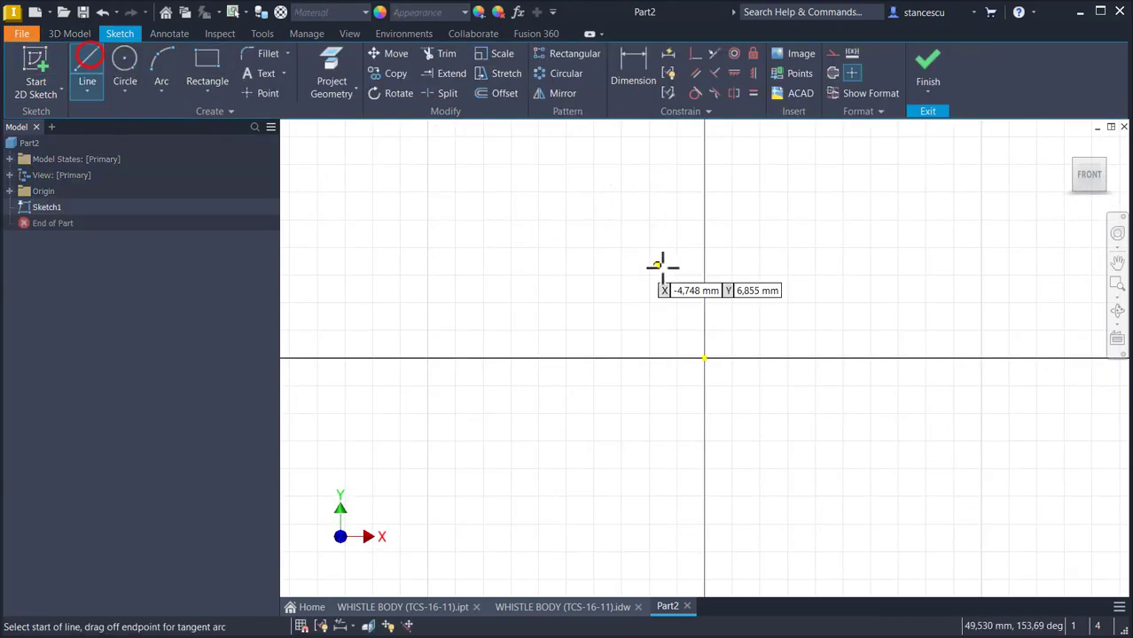
left_click(706, 358)
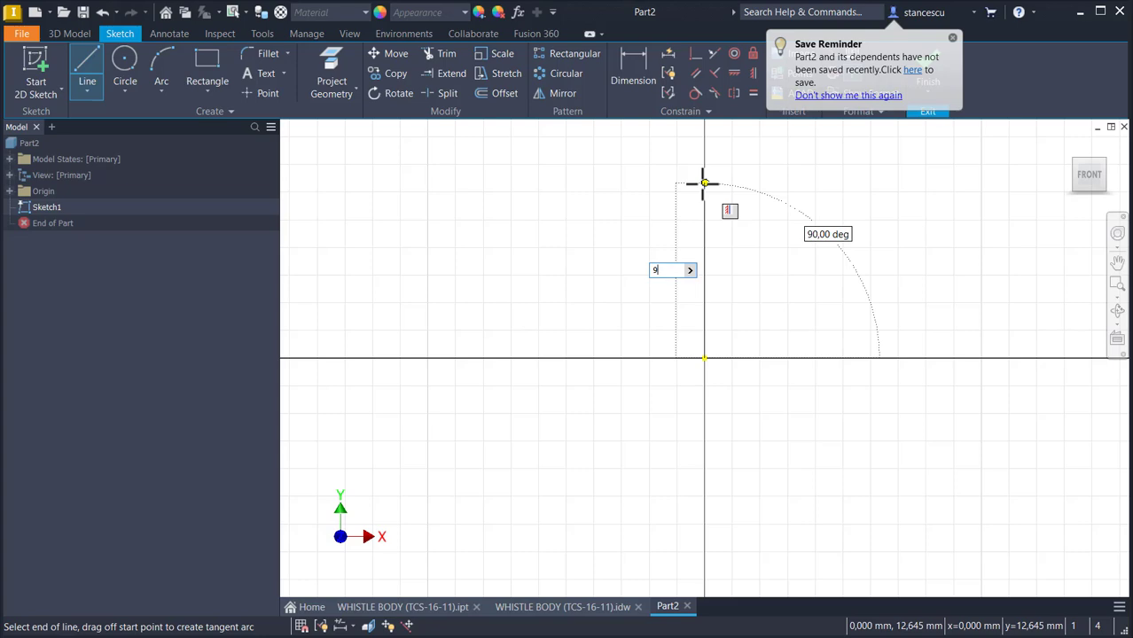
key("Return")
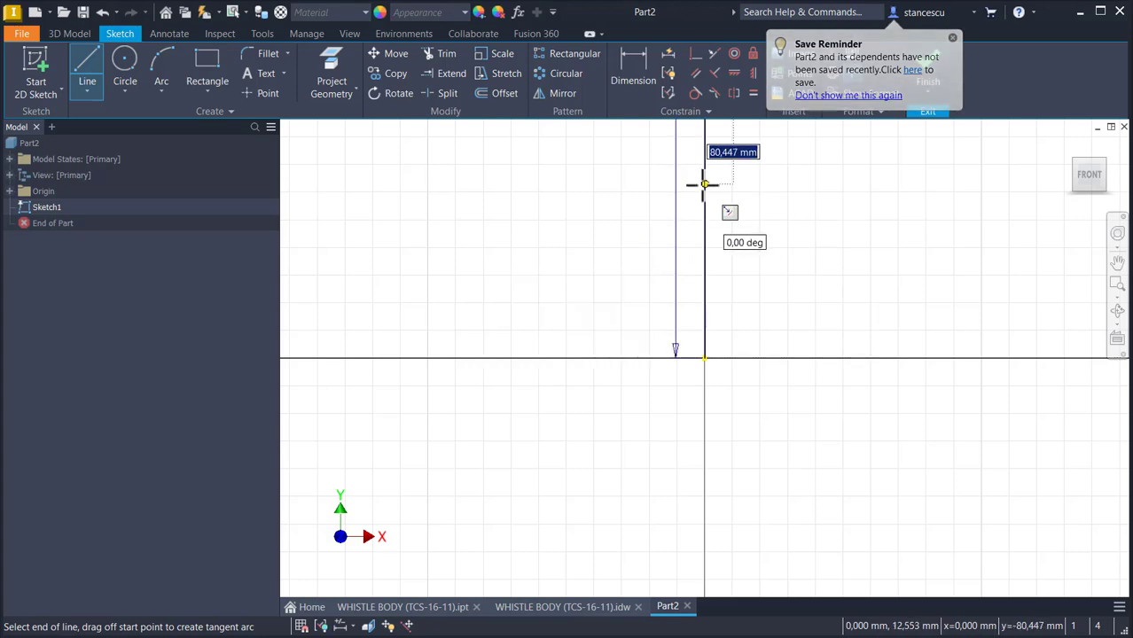
key("Escape")
key("Num_Lock")
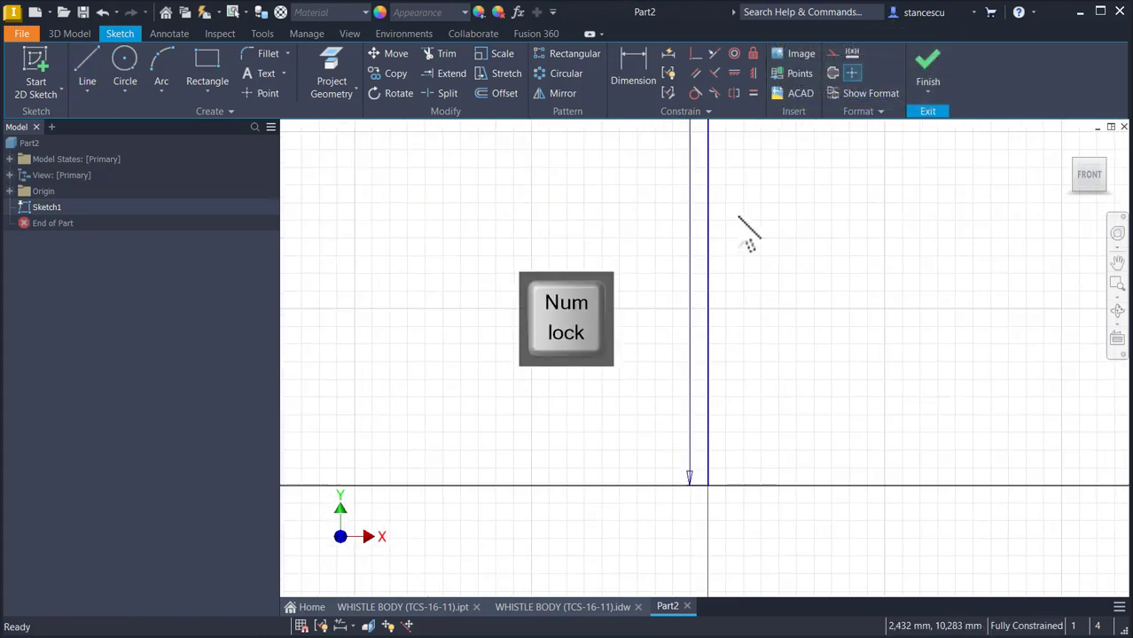
- Convert the 93 mm vertical line into a centerline
left_click(713, 396)
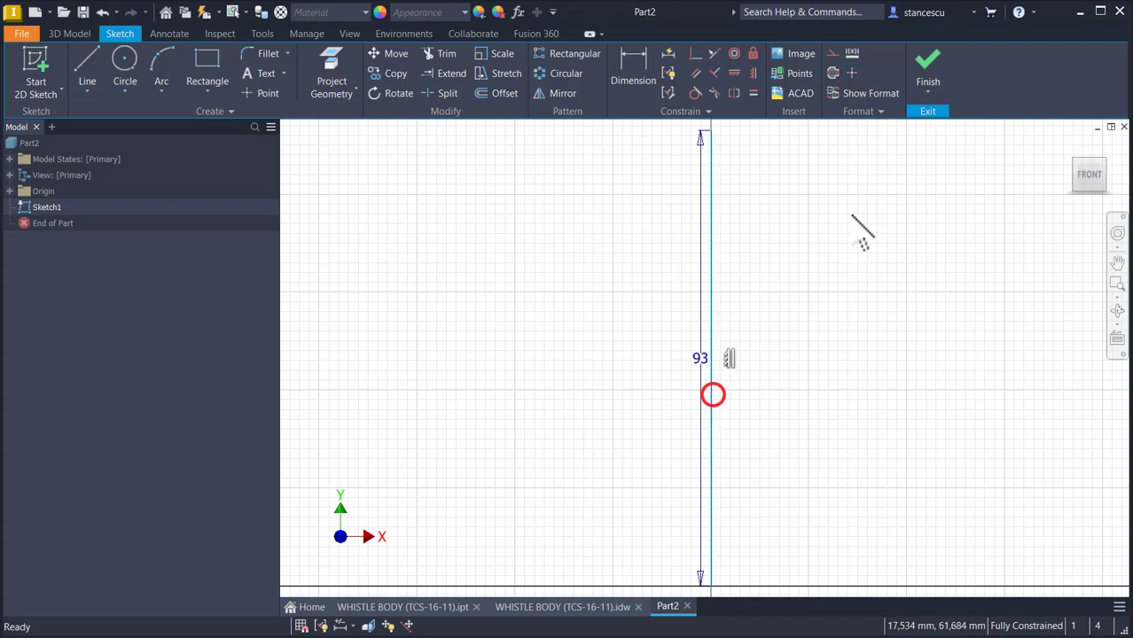
left_click(833, 73)
left_click(840, 221)
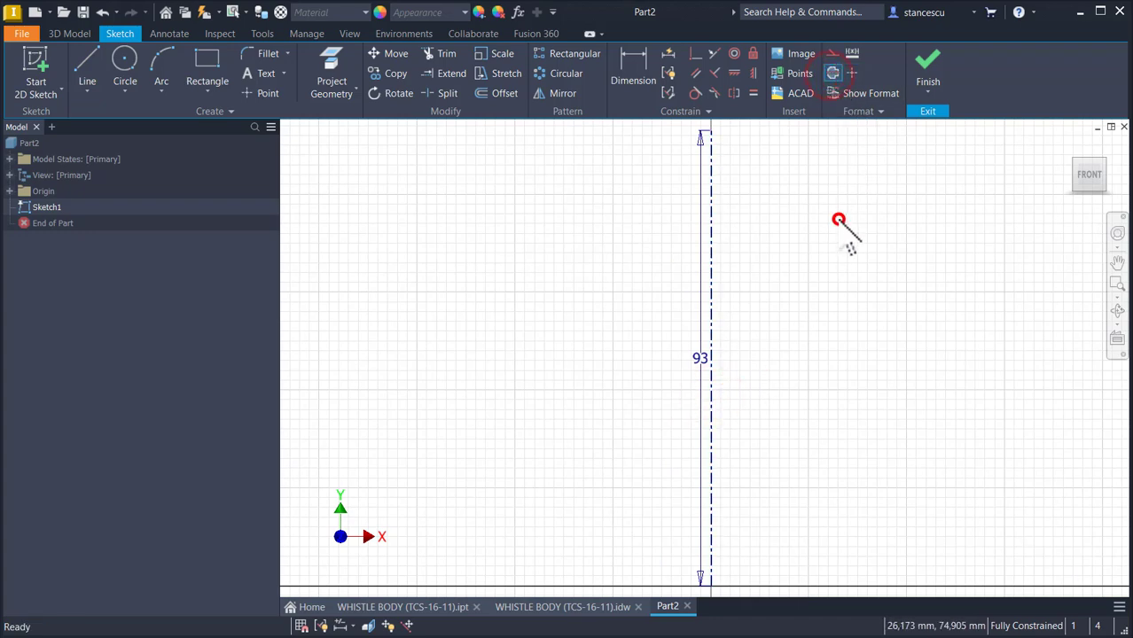
- Sketch the stepped upper half-profile from the centerline's top end: a neck about 12 mm wide, undercut, collar and vertical line about 17 mm long
left_click(88, 69)
left_click(710, 133)
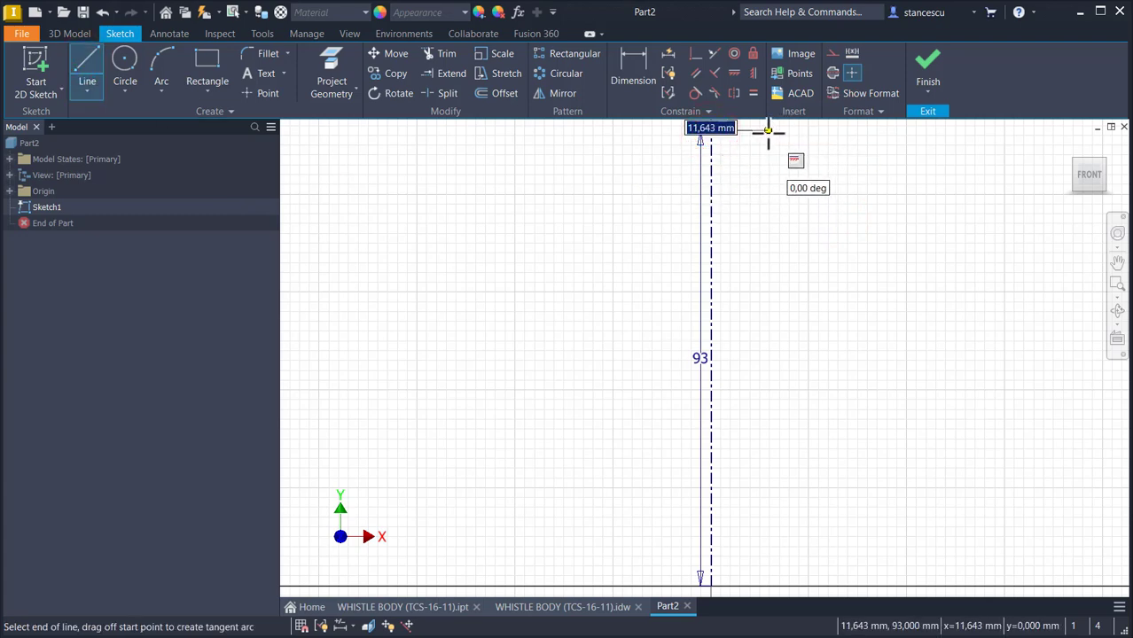
left_click(768, 132)
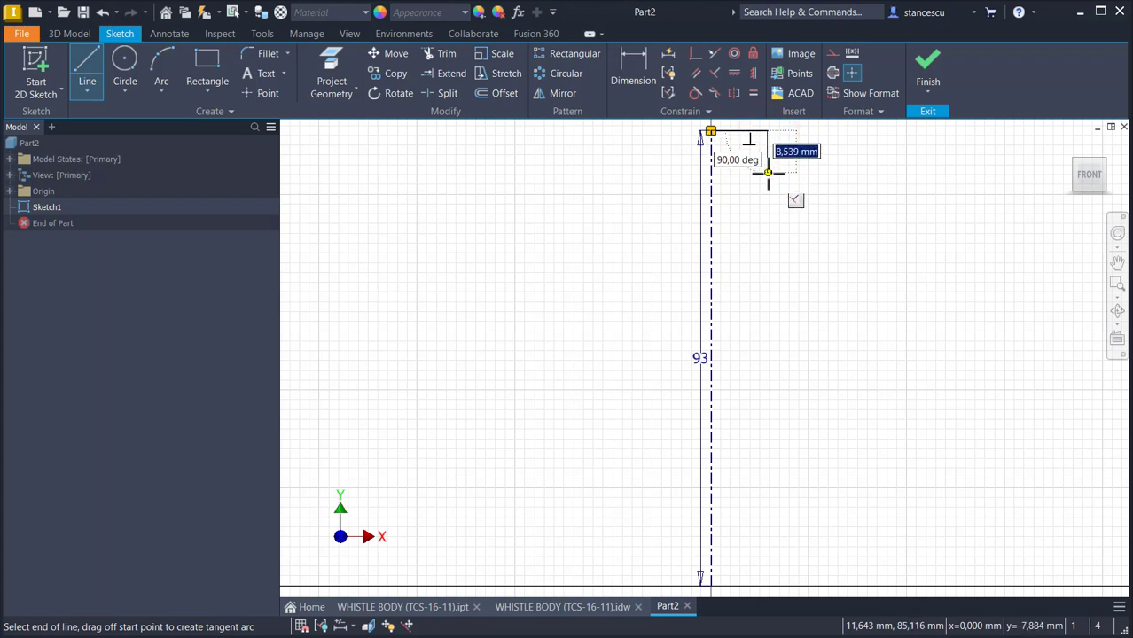
left_click(768, 175)
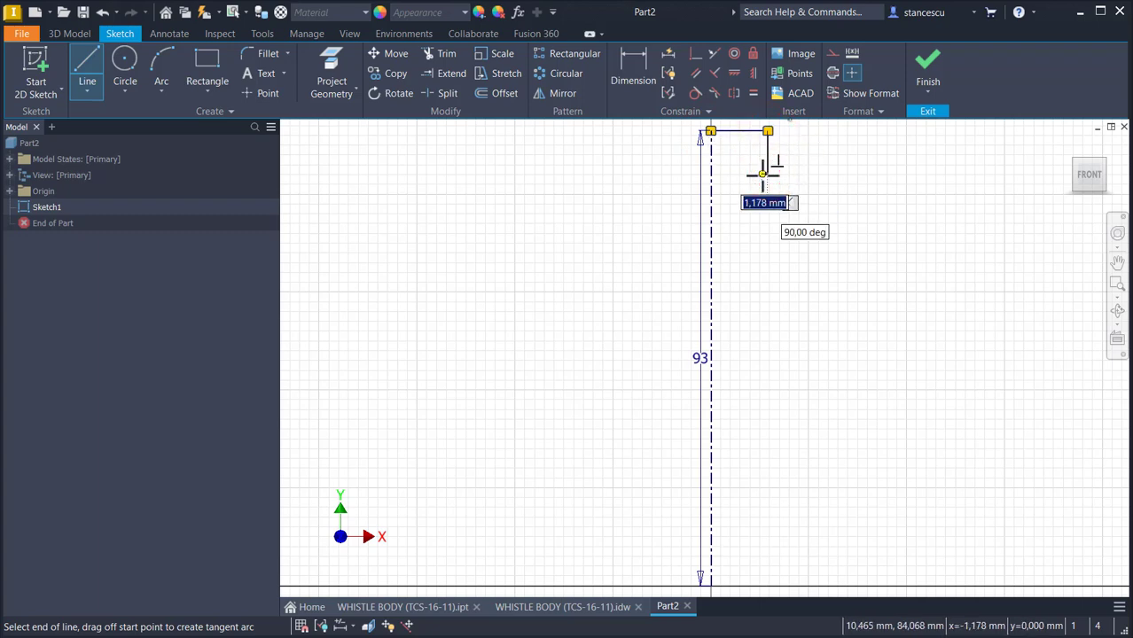
left_click(762, 176)
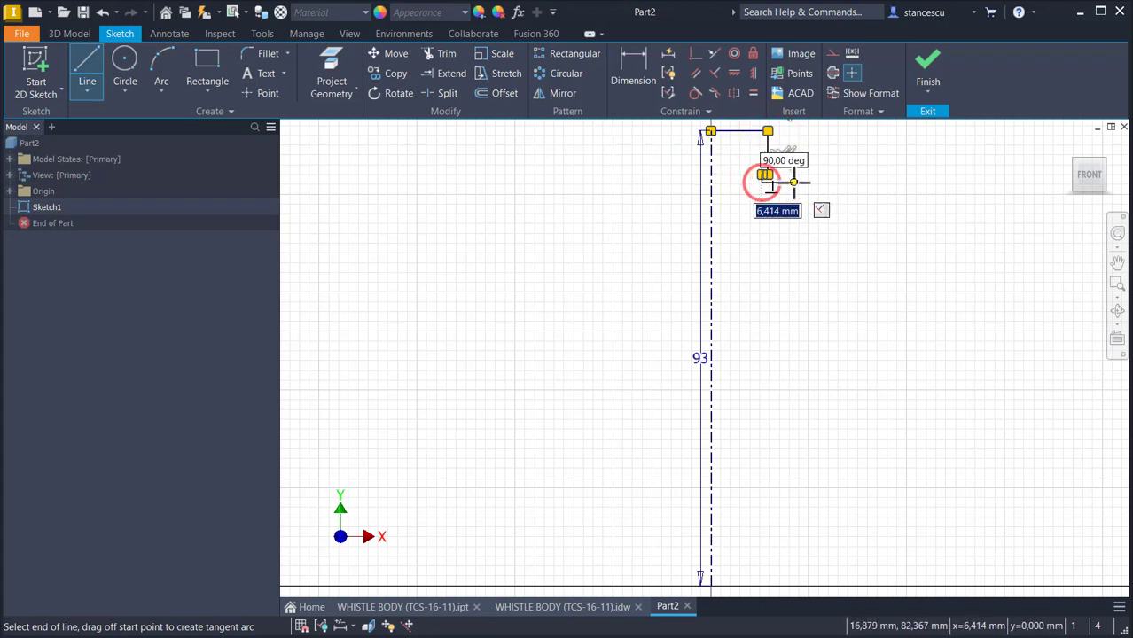
left_click(788, 182)
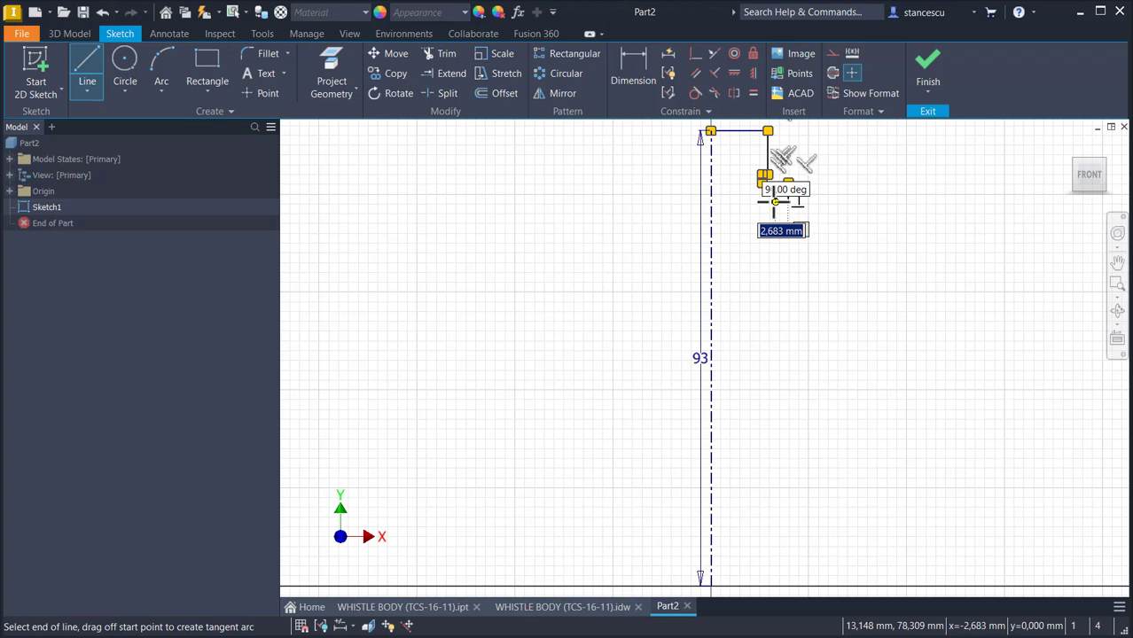
left_click(789, 203)
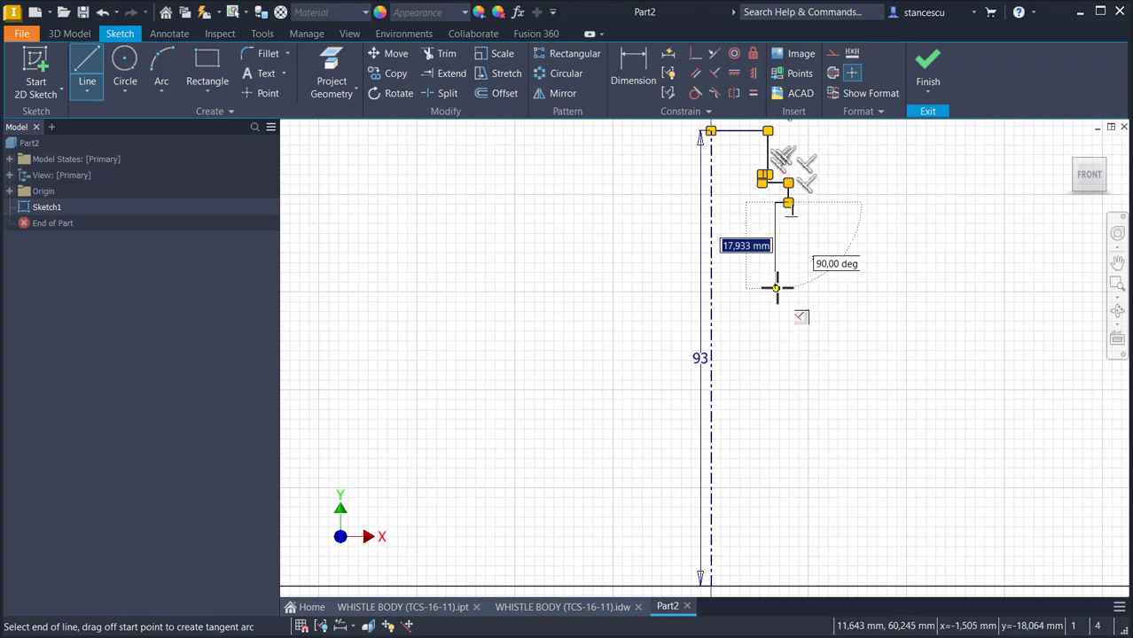
left_click(778, 285)
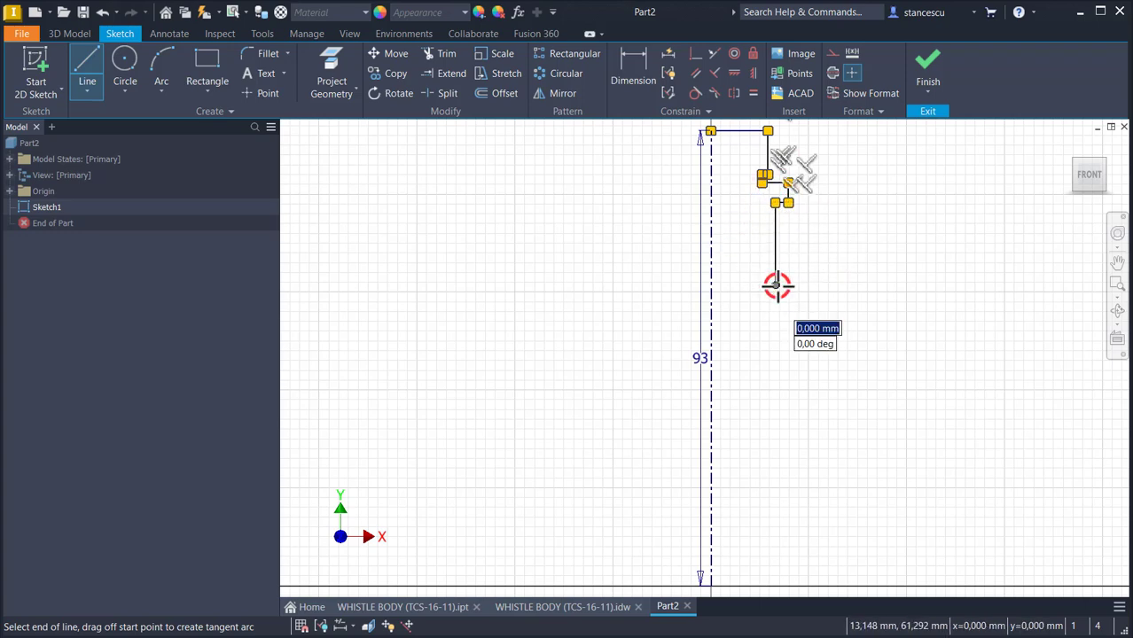
right_click(822, 286)
left_click(797, 349)
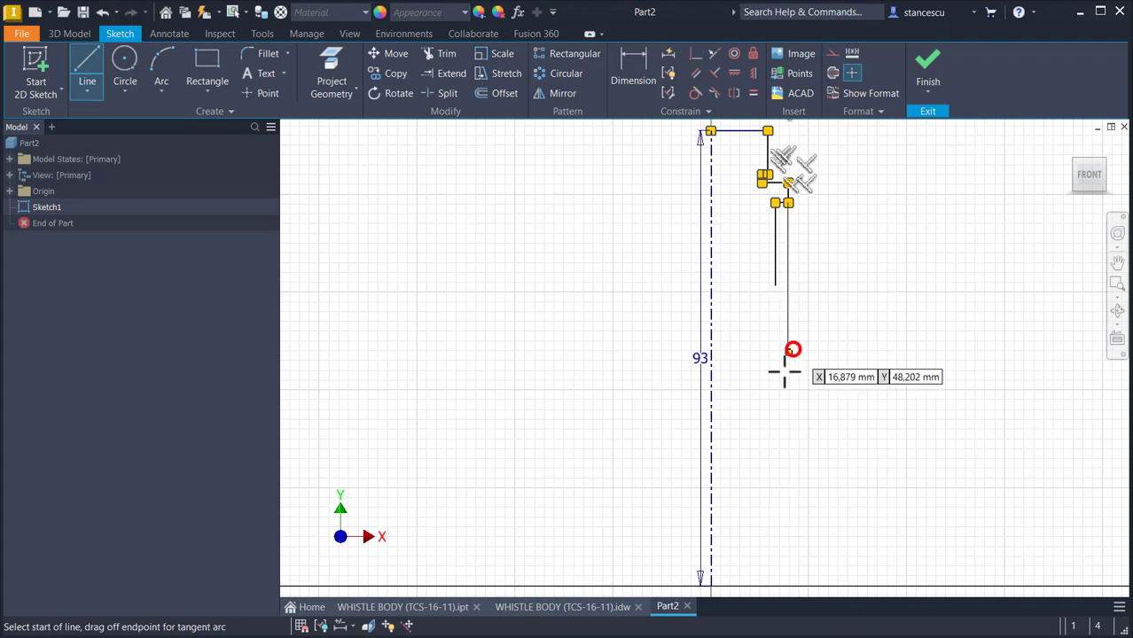
- Sketch the base half-profile from the origin, about 44 mm wide and 9 mm high, with a vertical neck line about 19 mm long
left_click(710, 588)
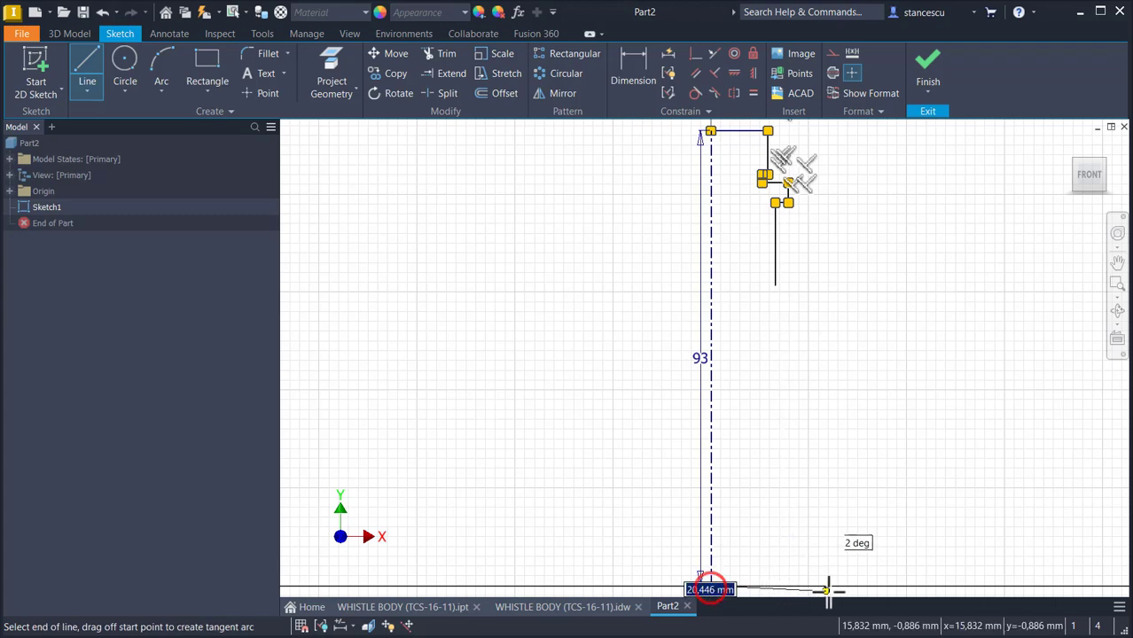
left_click(926, 586)
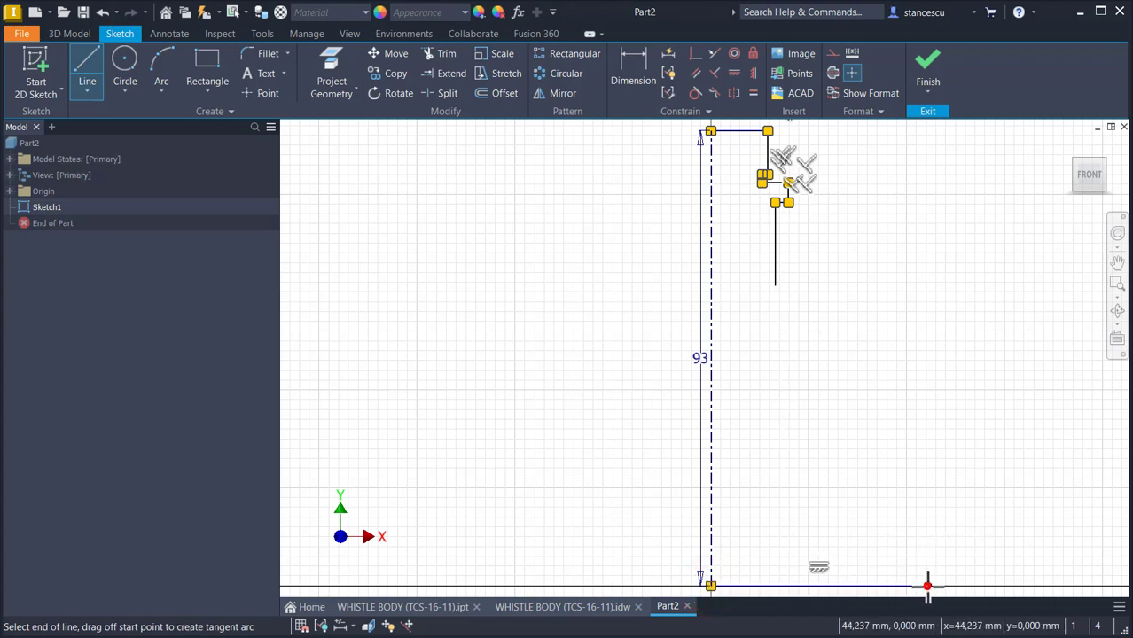
left_click(927, 540)
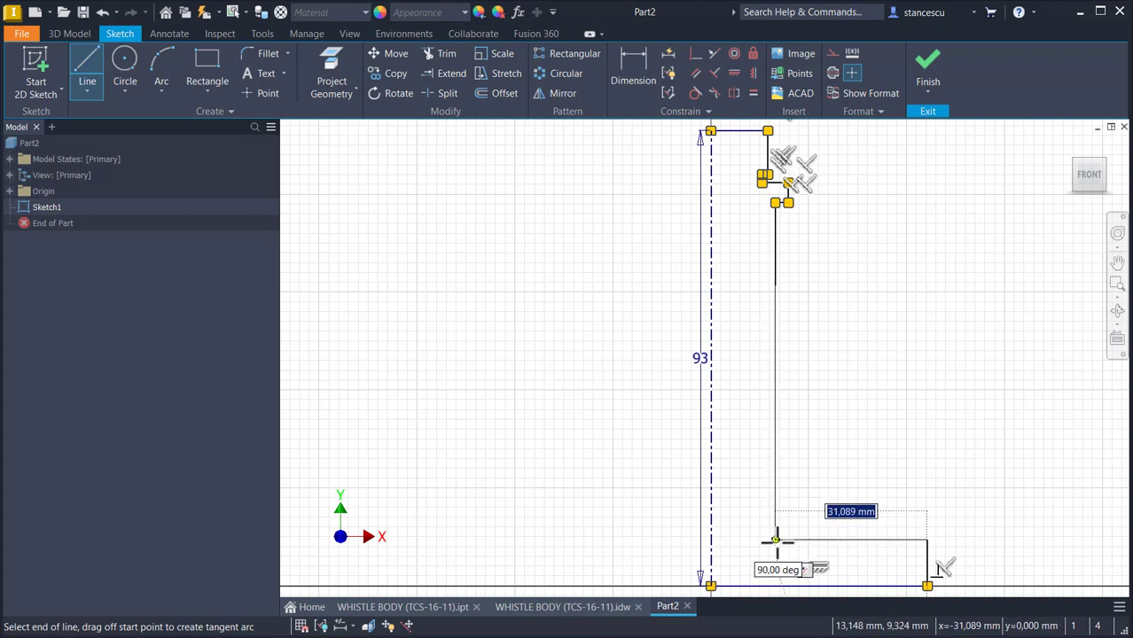
left_click(775, 540)
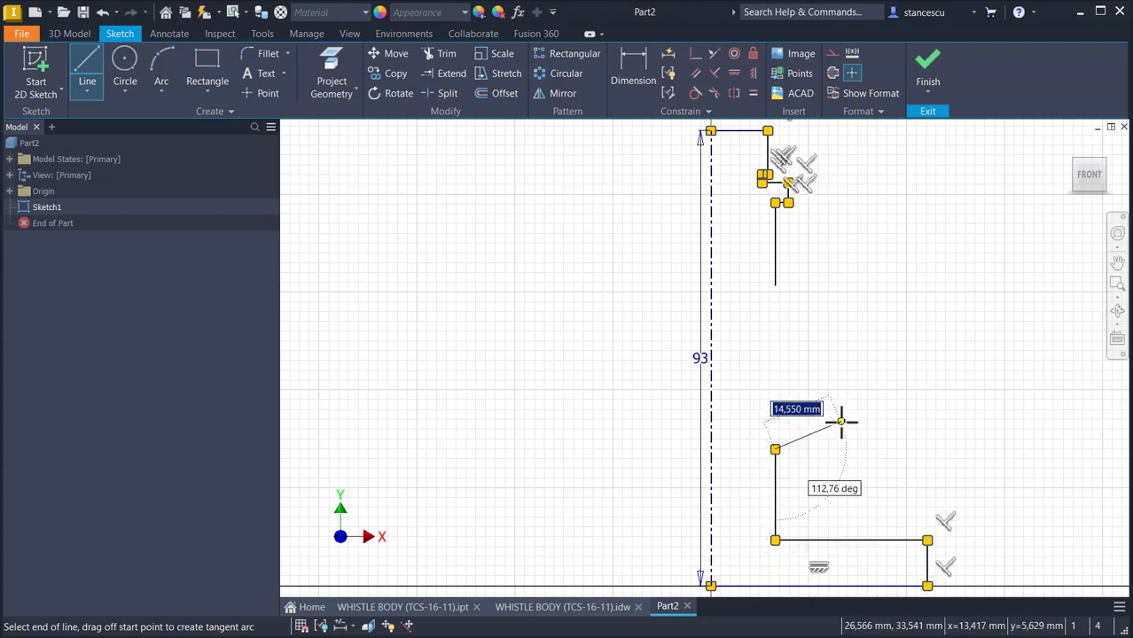
key("Escape")
- Join the open ends of the upper and lower vertical lines with an outward-bulging three-point arc of radius 28 mm
left_click(161, 64)
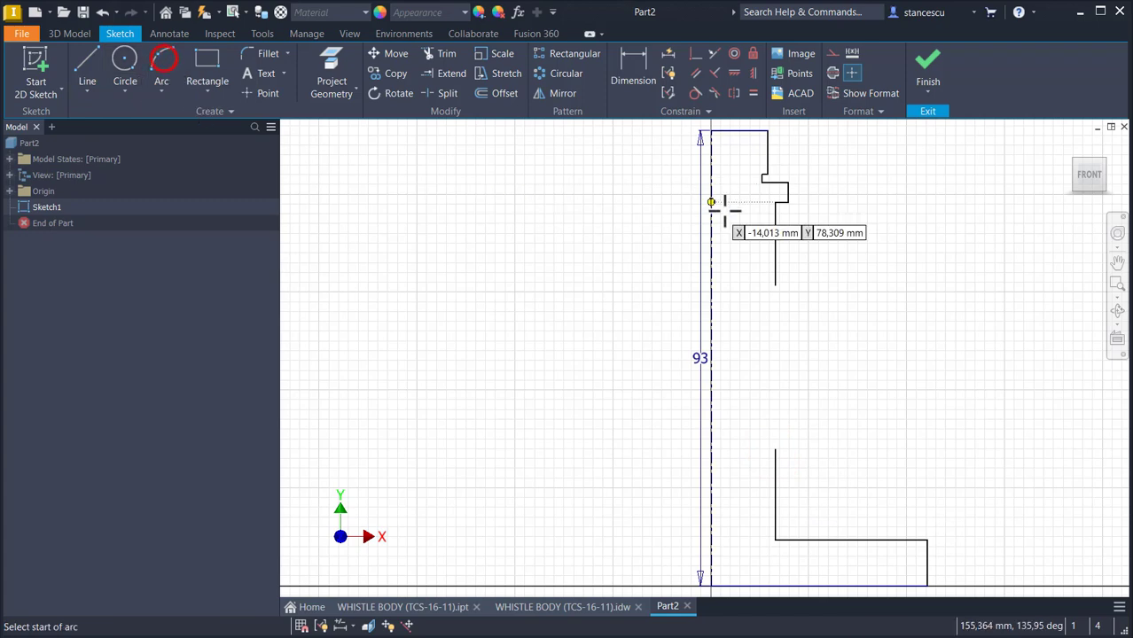
left_click(775, 284)
left_click(775, 450)
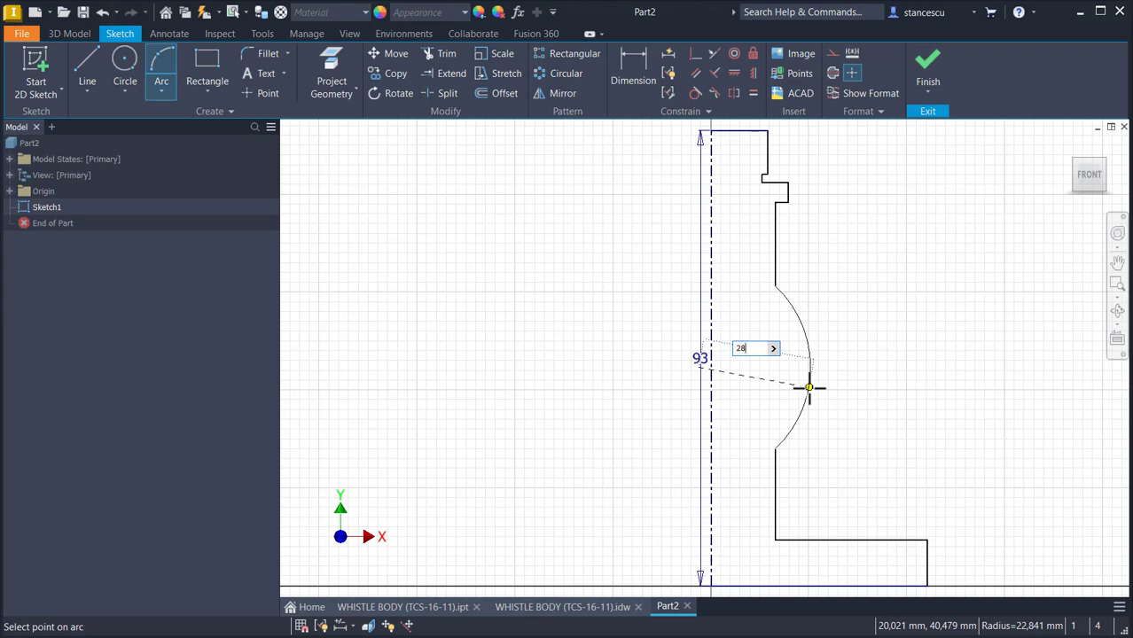
key("Return")
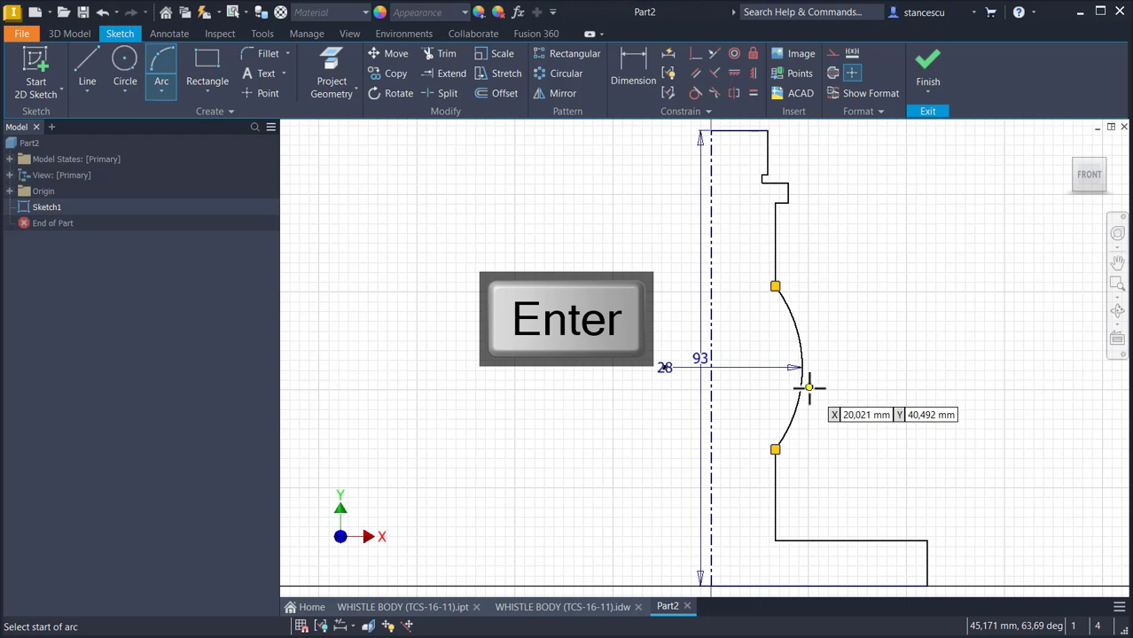
- Constrain the arc's center point coincident with the centerline
left_click(692, 59)
left_click(661, 368)
left_click(712, 396)
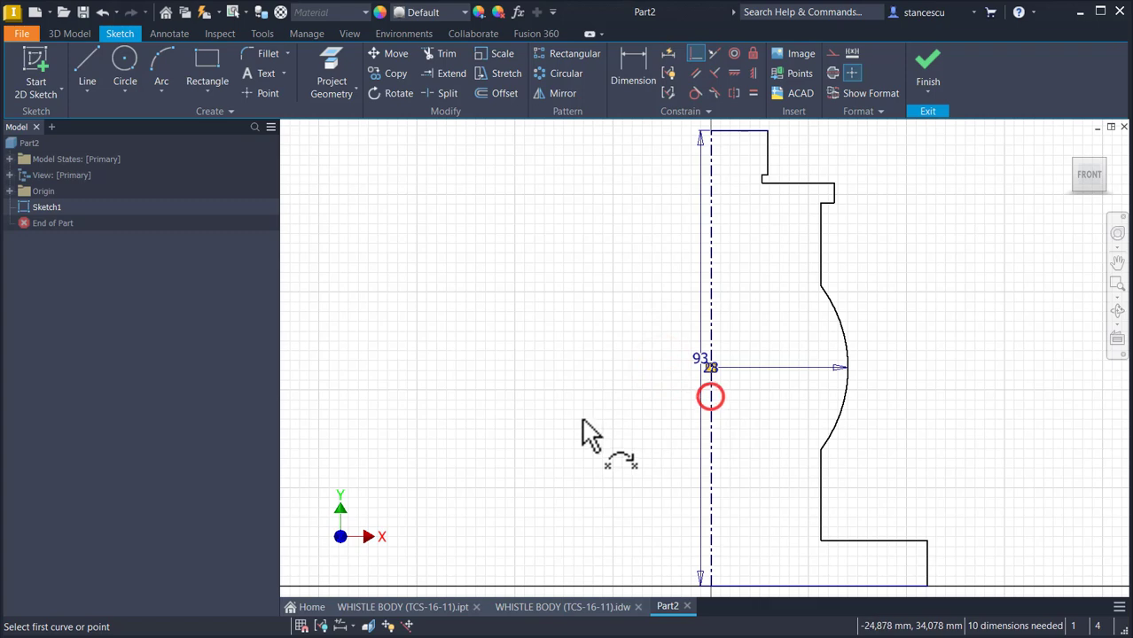
- Dimension the arc center's height above the bottom line as 43 mm
left_click(631, 70)
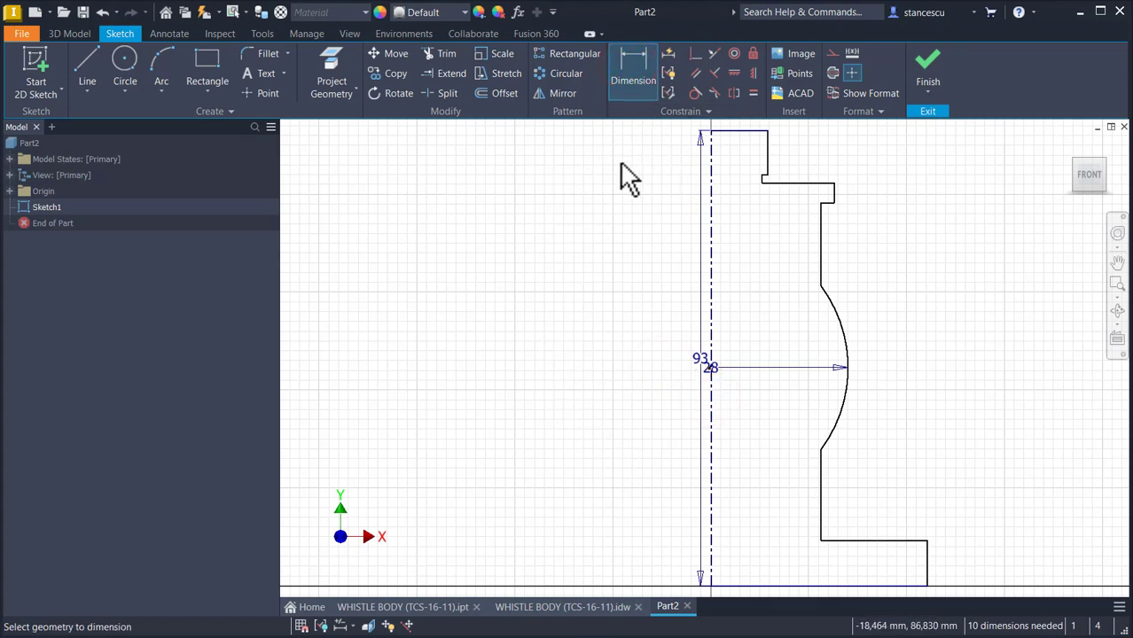
left_click(765, 586)
left_click(712, 367)
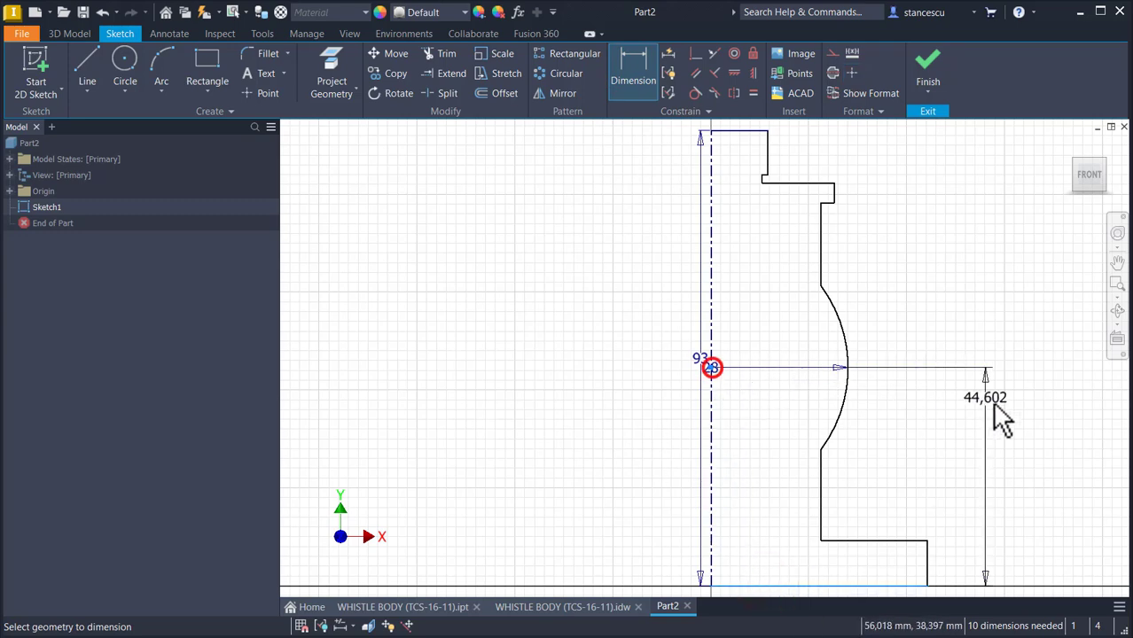
left_click(986, 433)
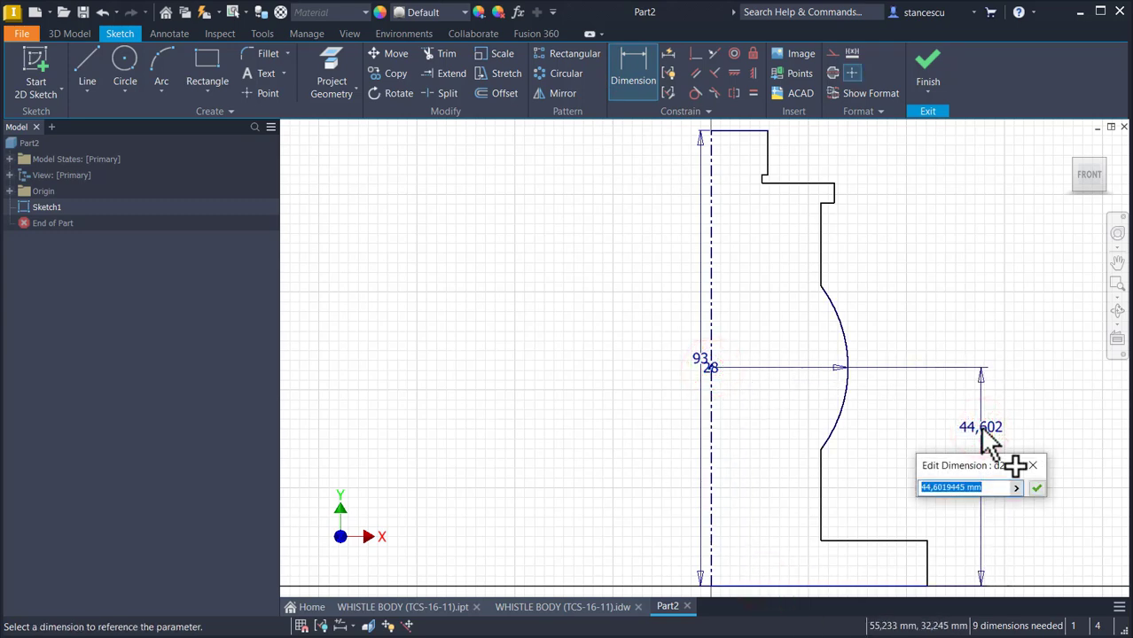
key("Return")
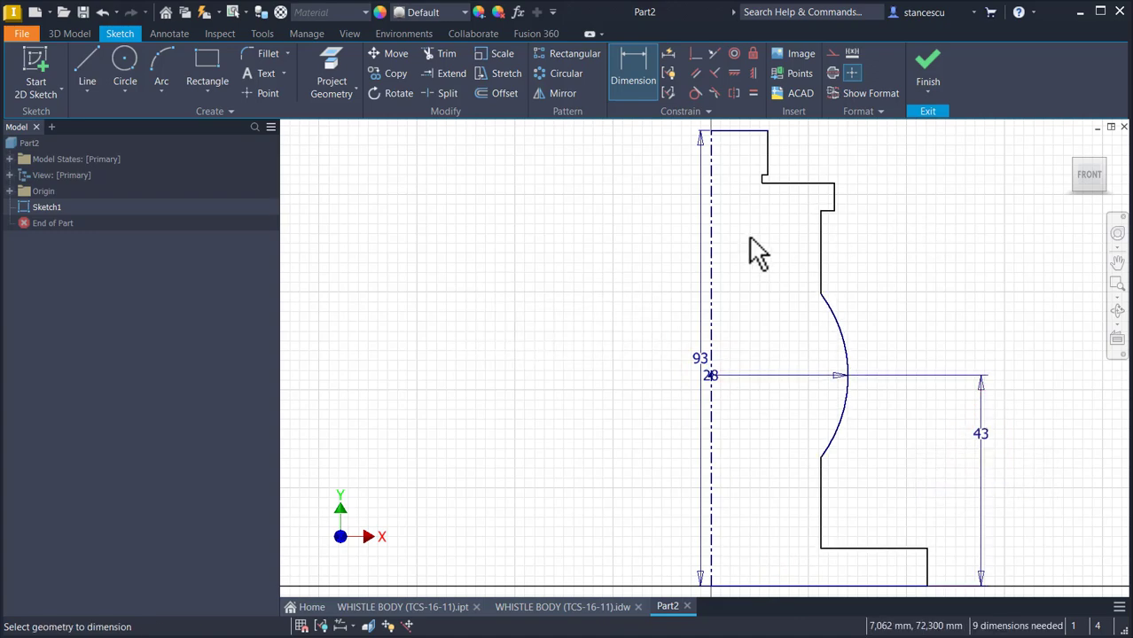
- Dimension the diameter of the profile's topmost section about the centerline as 30,201 mm
middle_click_drag(746, 232, 755, 284)
left_click(779, 195)
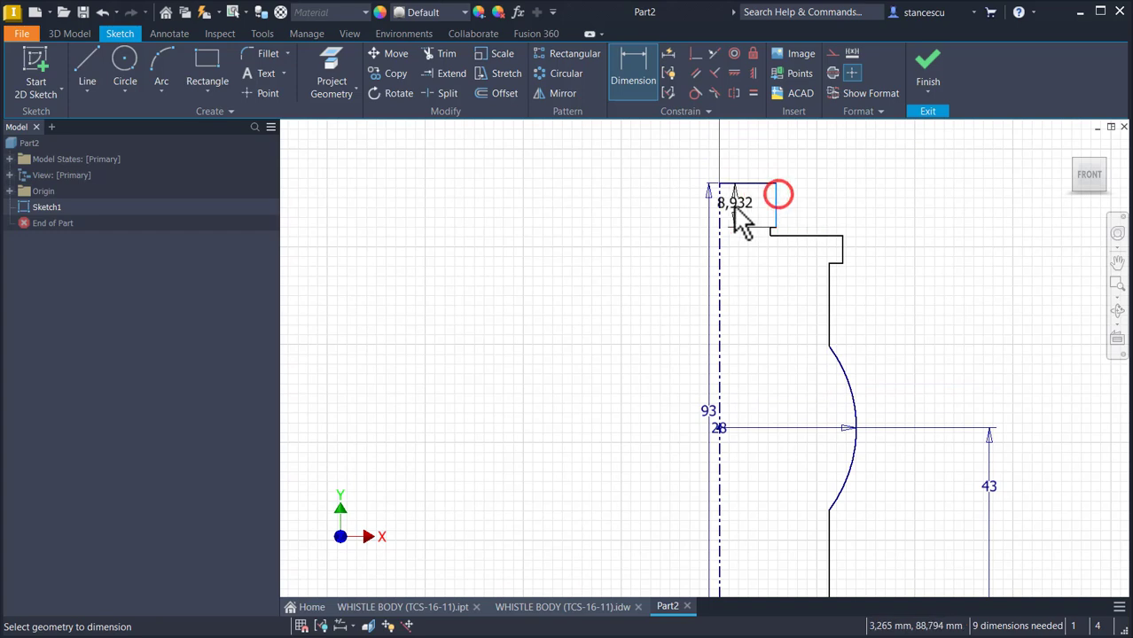
left_click(718, 205)
left_click(732, 153)
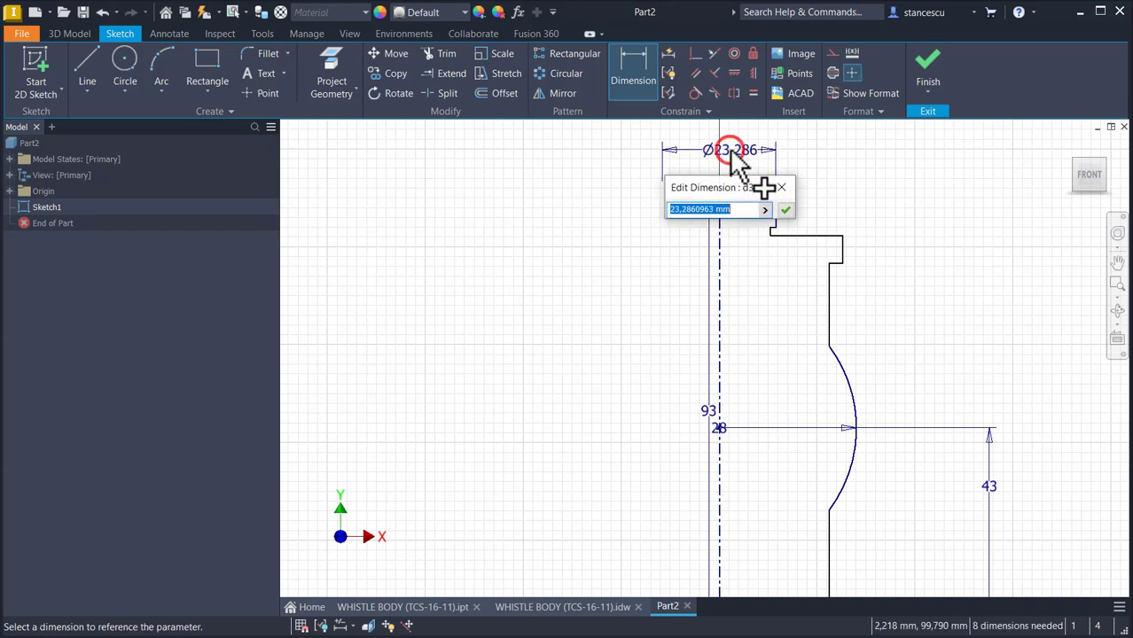
type("30,201")
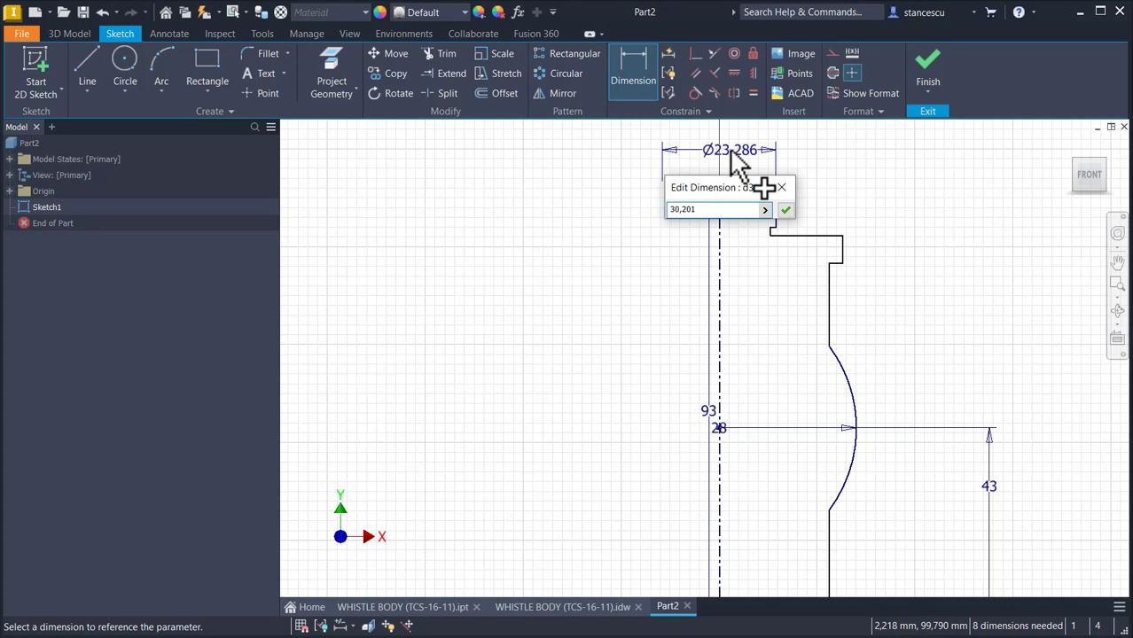
key("Return")
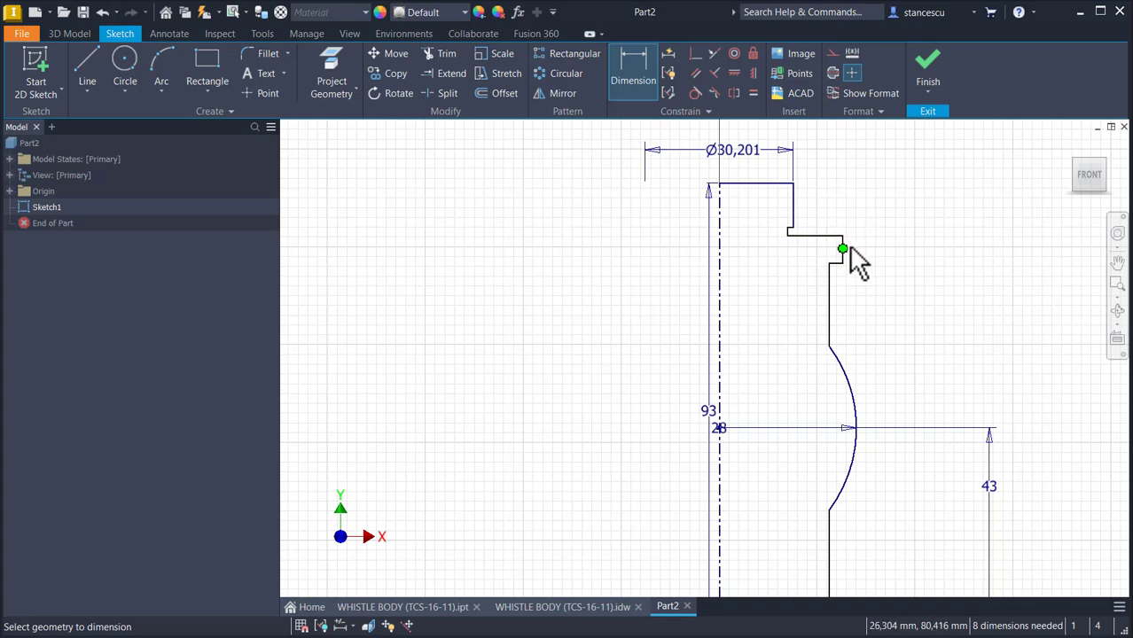
- Dimension the diameter of the collar step below the top section about the centerline as 38 mm
scroll(851, 256, "up", 3)
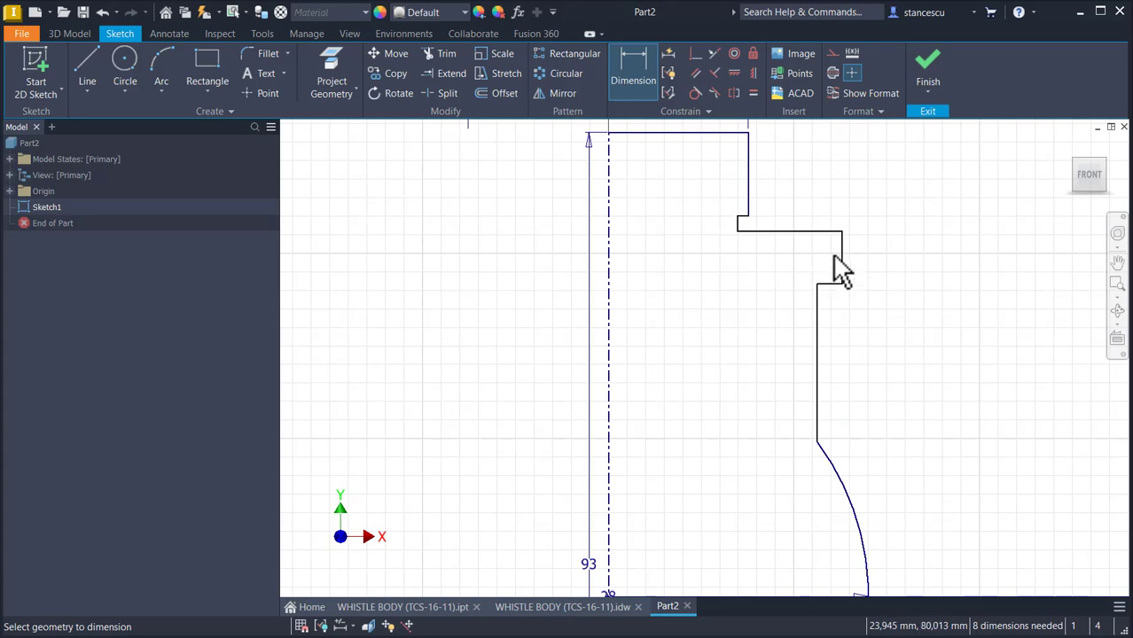
left_click(842, 247)
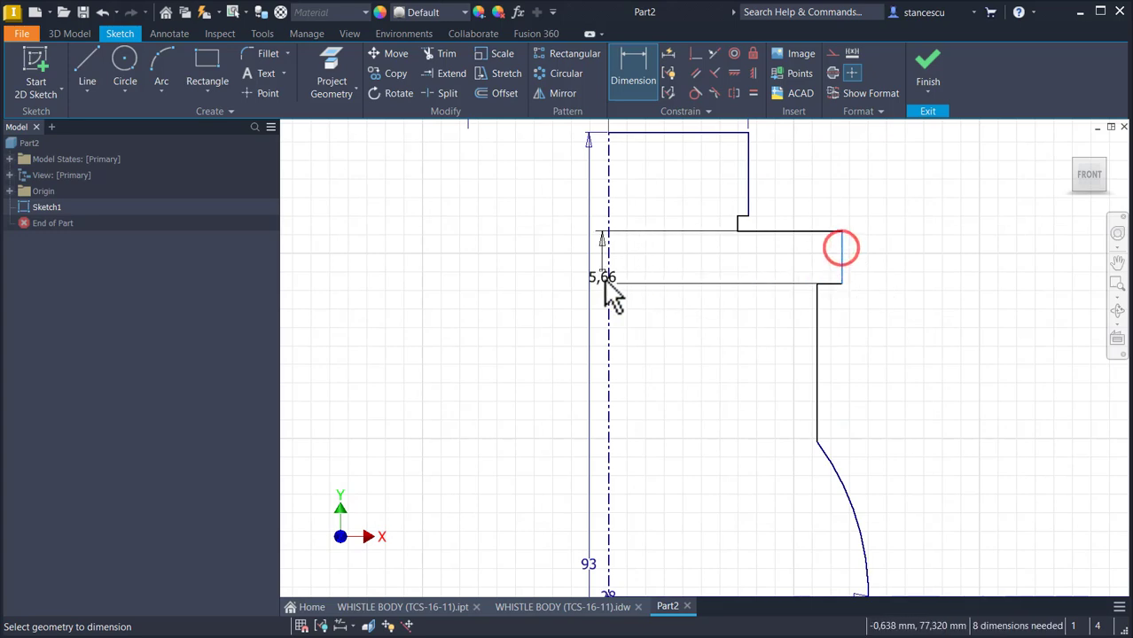
left_click(609, 281)
middle_click_drag(627, 258, 619, 374)
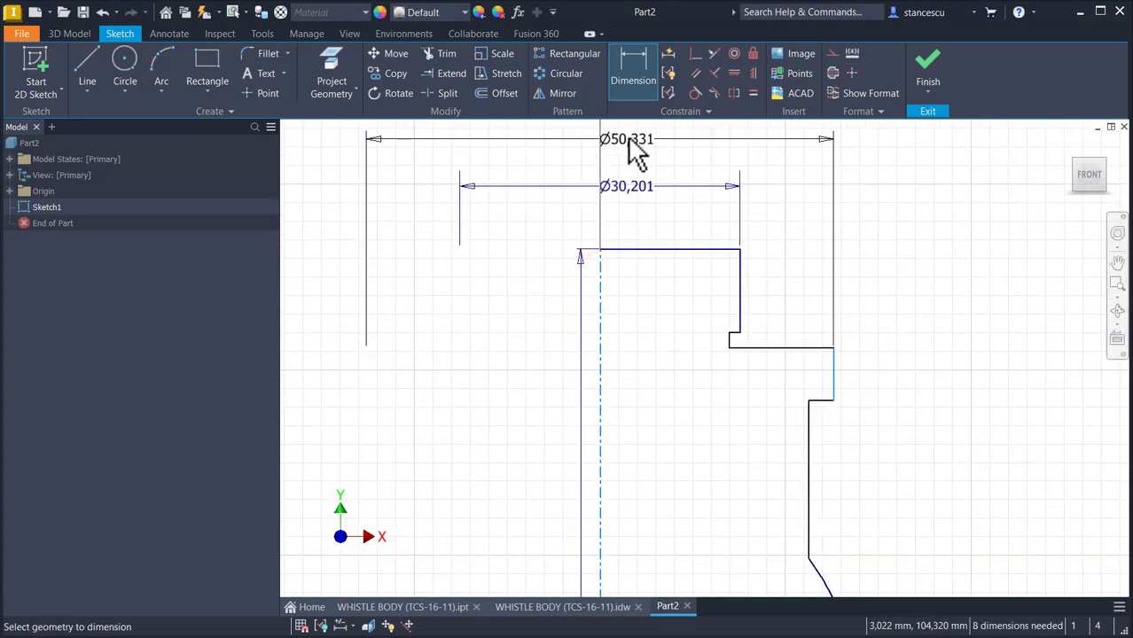
left_click(625, 156)
type("3")
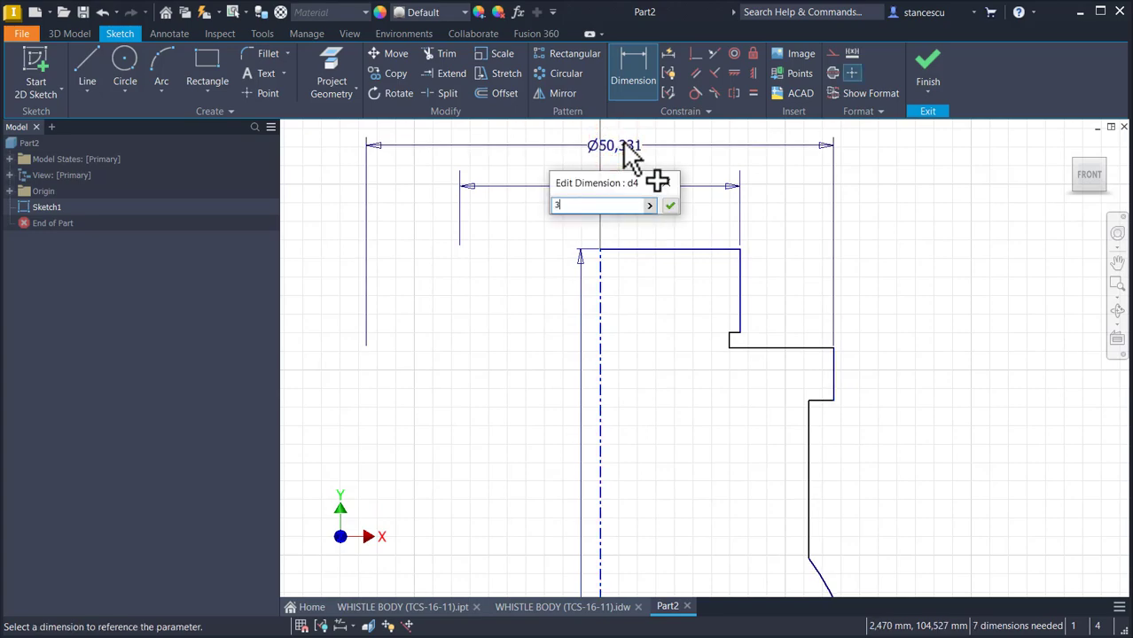
type("8")
key("Return")
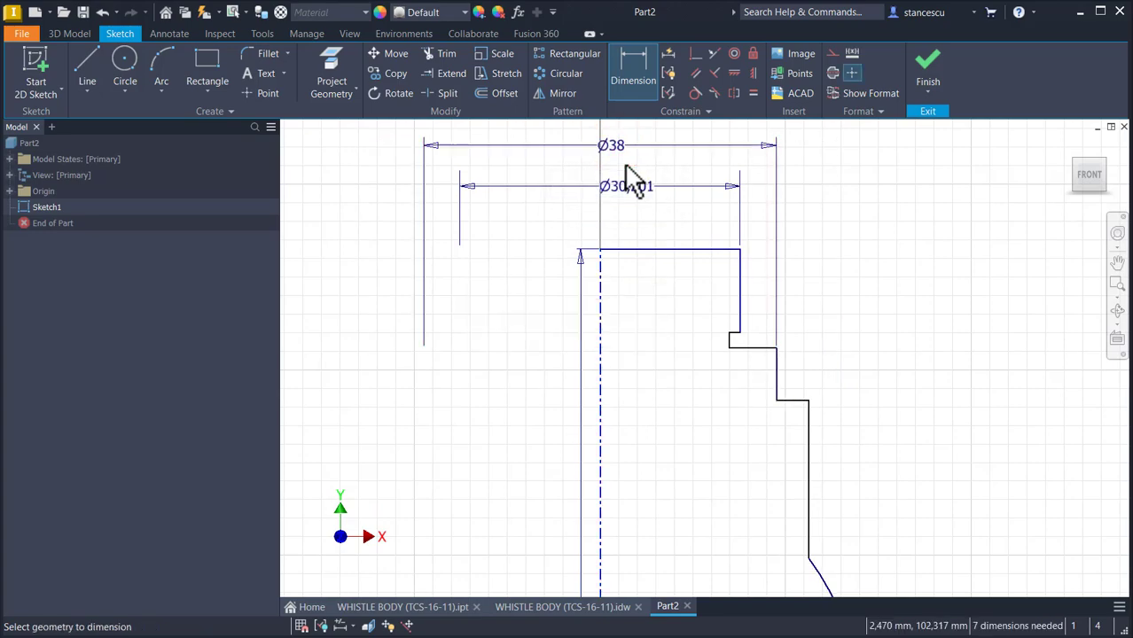
- Dimension the diameter of the neck line between the collar and the arc about the centerline as 28 mm
key("Num_Lock")
scroll(636, 188, "down", 1)
scroll(709, 316, "down", 2)
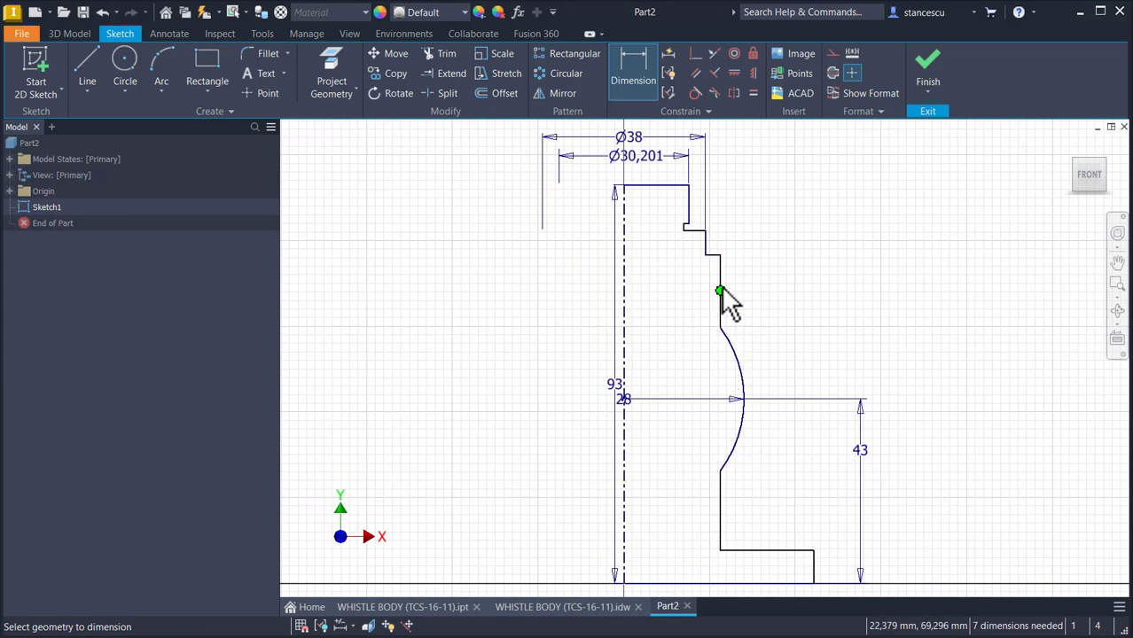
left_click(720, 273)
left_click(626, 297)
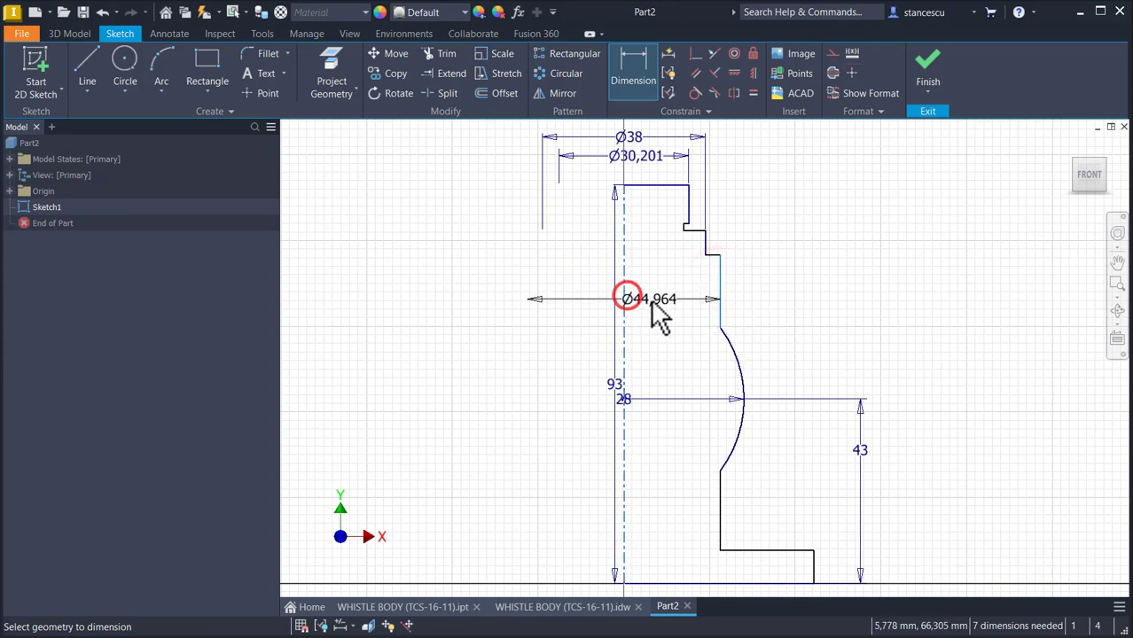
left_click(647, 301)
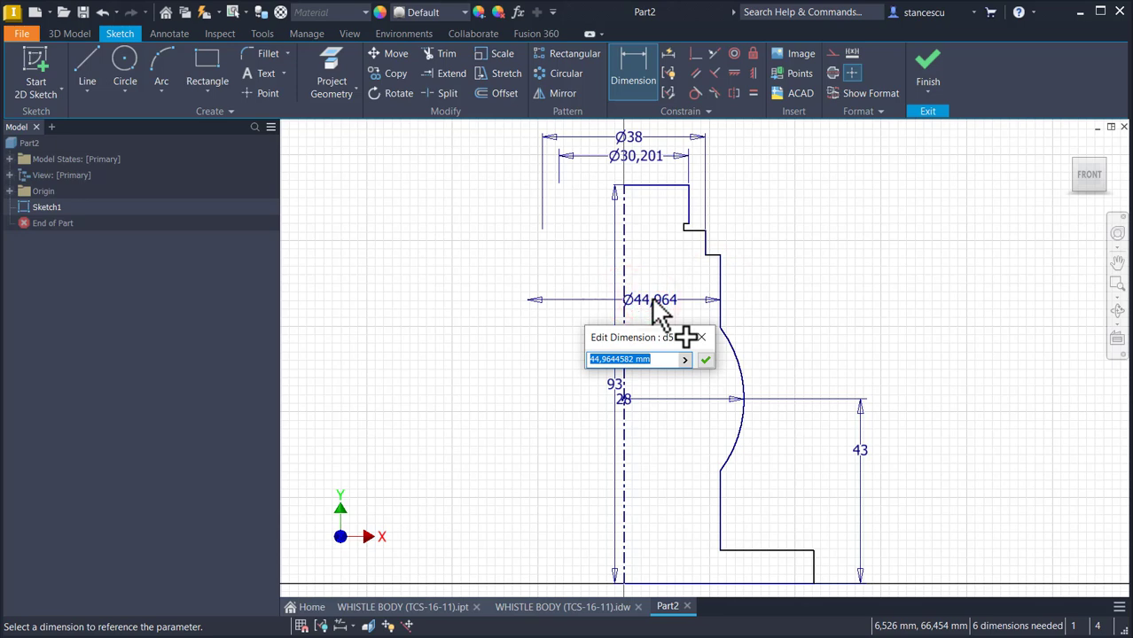
type("2")
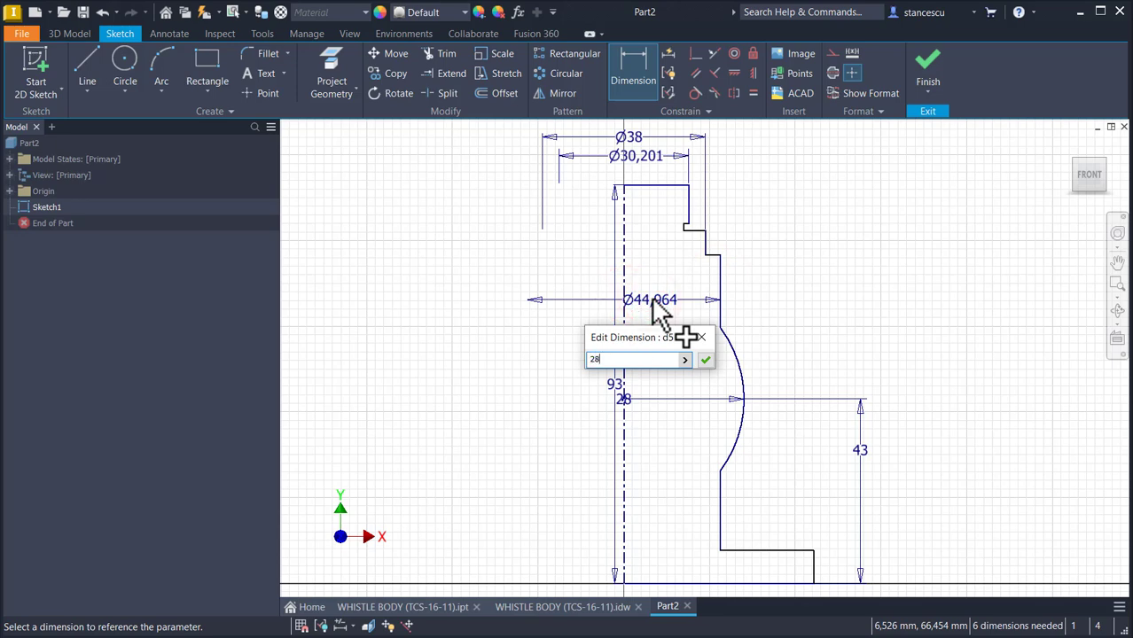
type("8")
key("Return")
- Dimension the height of the base flange's outer vertical line as 11 mm
scroll(815, 565, "up", 3)
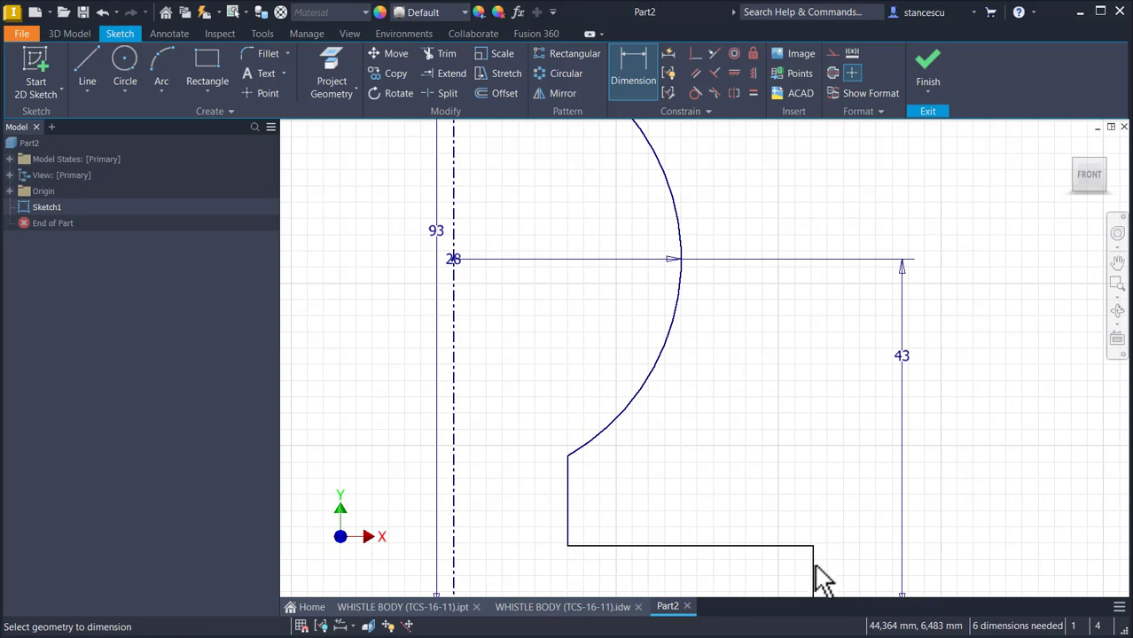
left_click(814, 562)
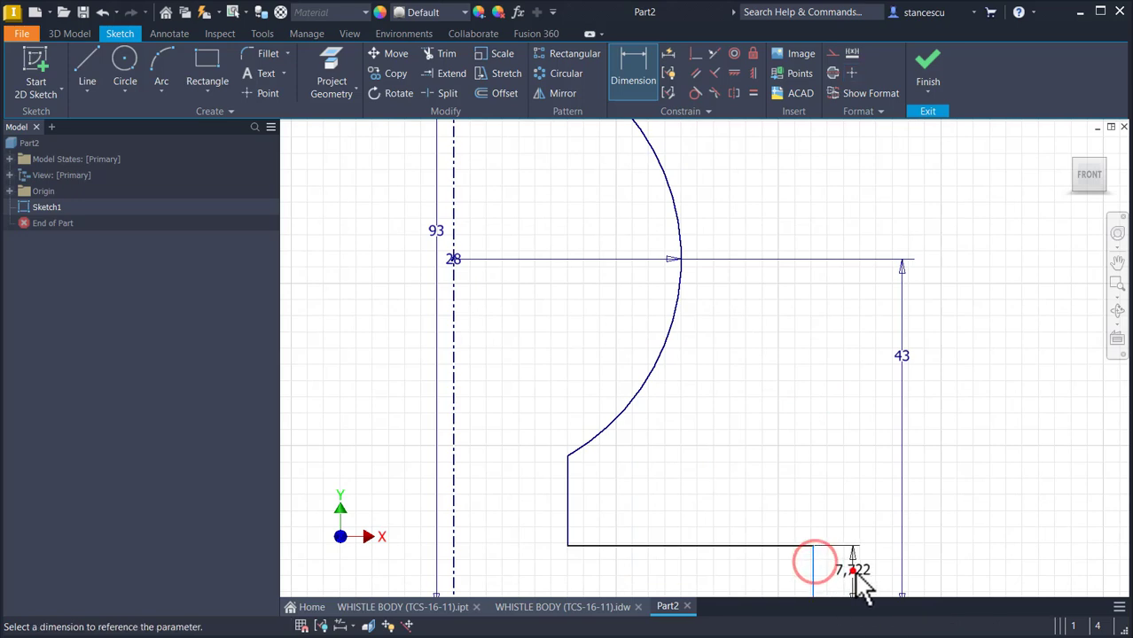
left_click(853, 570)
type("11")
key("Return")
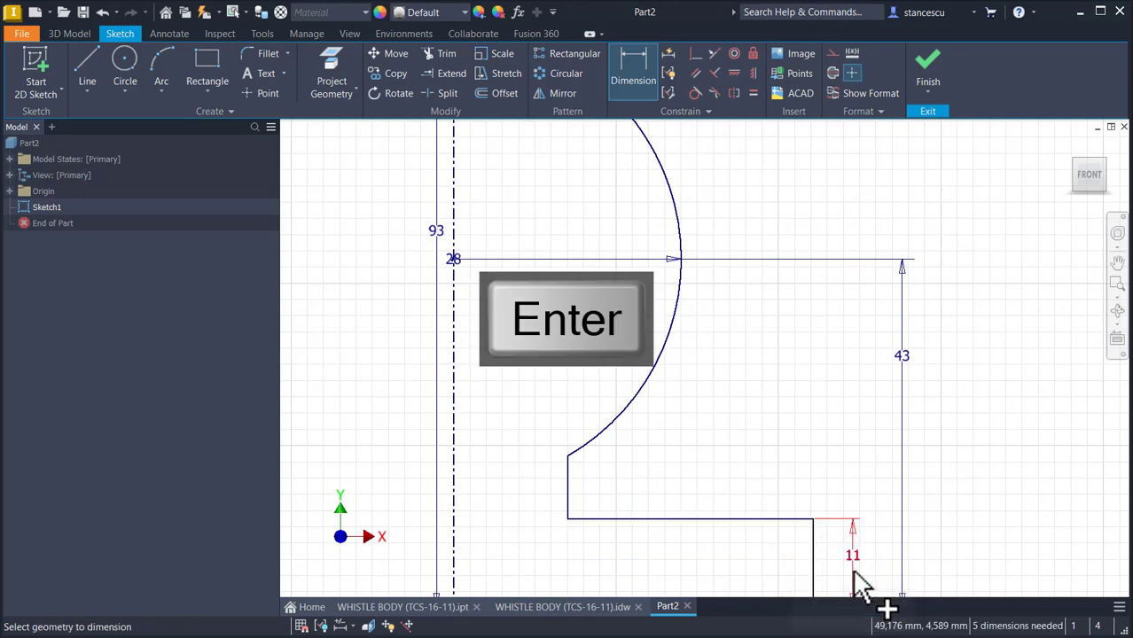
- Dimension the base flange's diameter about the centerline as 96 mm
middle_click_drag(824, 514, 846, 350)
left_click(841, 387)
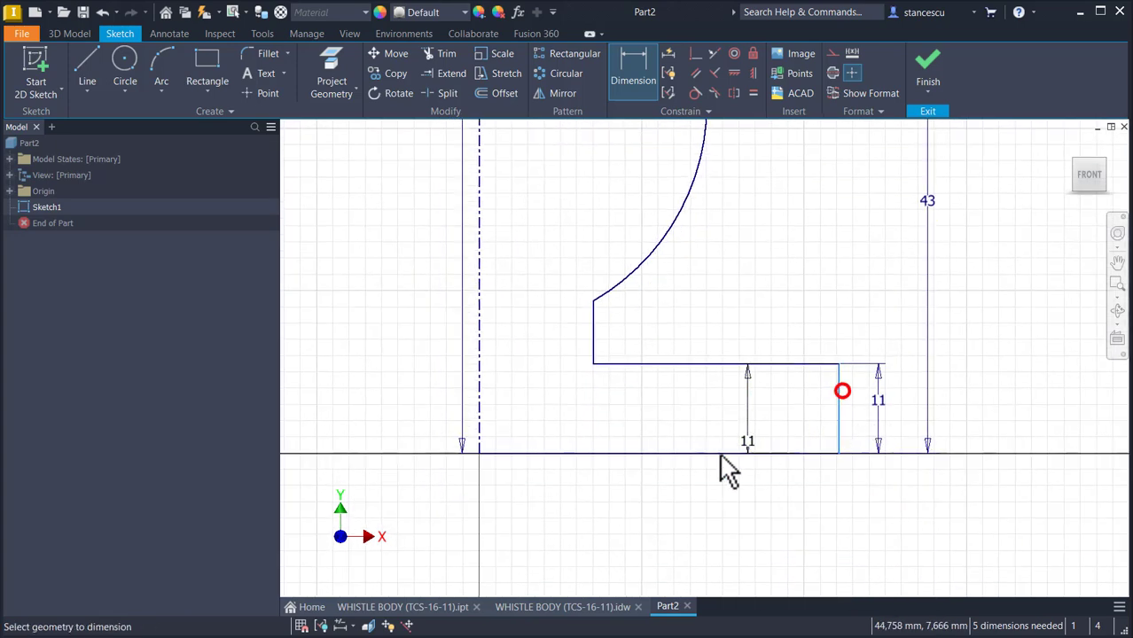
left_click(480, 424)
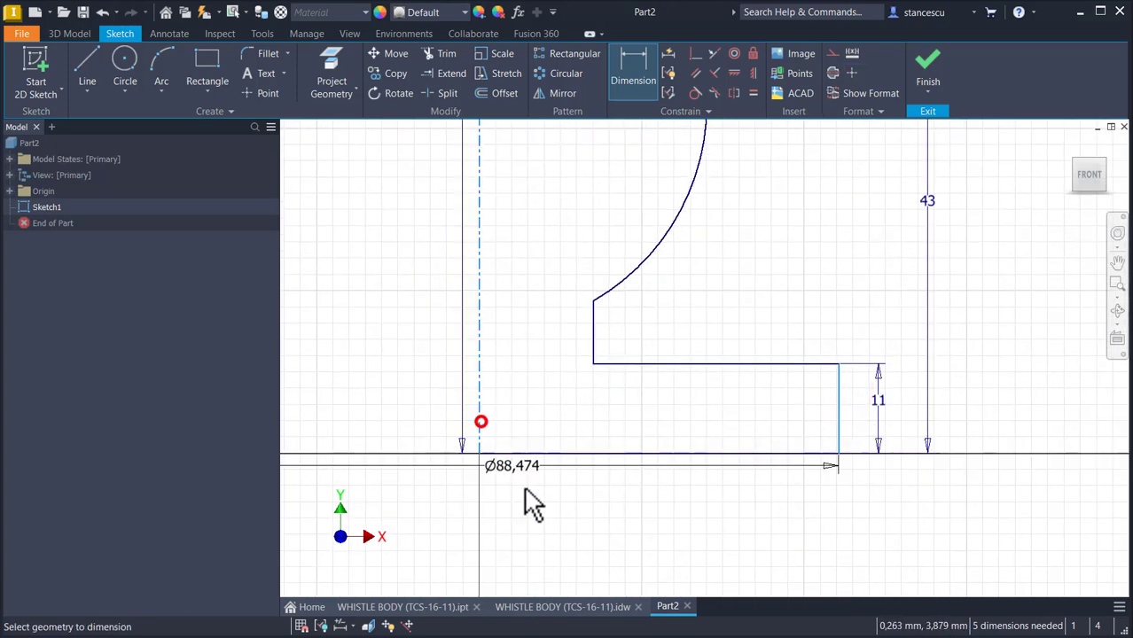
left_click(536, 516)
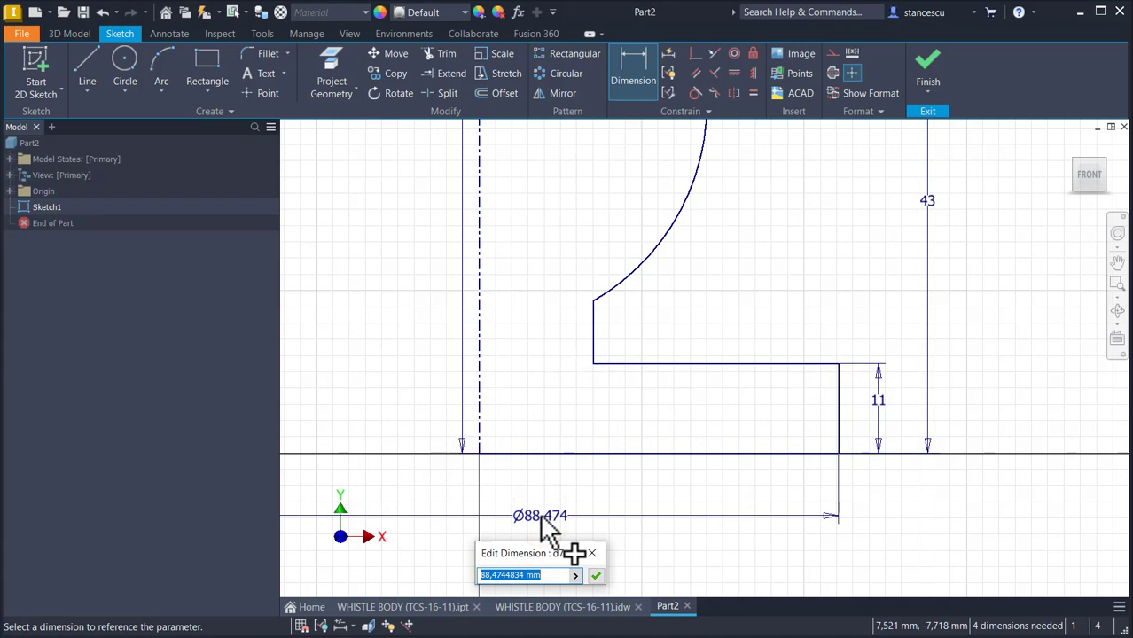
type("96")
key("Return")
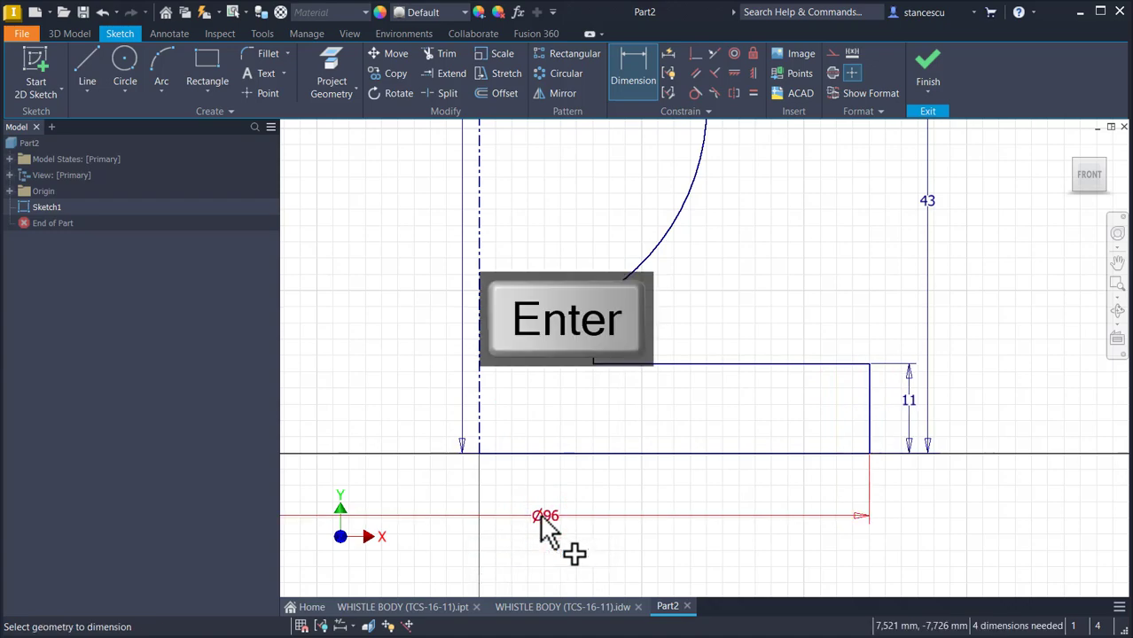
- Dimension the diameter of the small groove just above the collar about the centerline as 28 mm
scroll(652, 392, "down", 2)
scroll(751, 246, "up", 8)
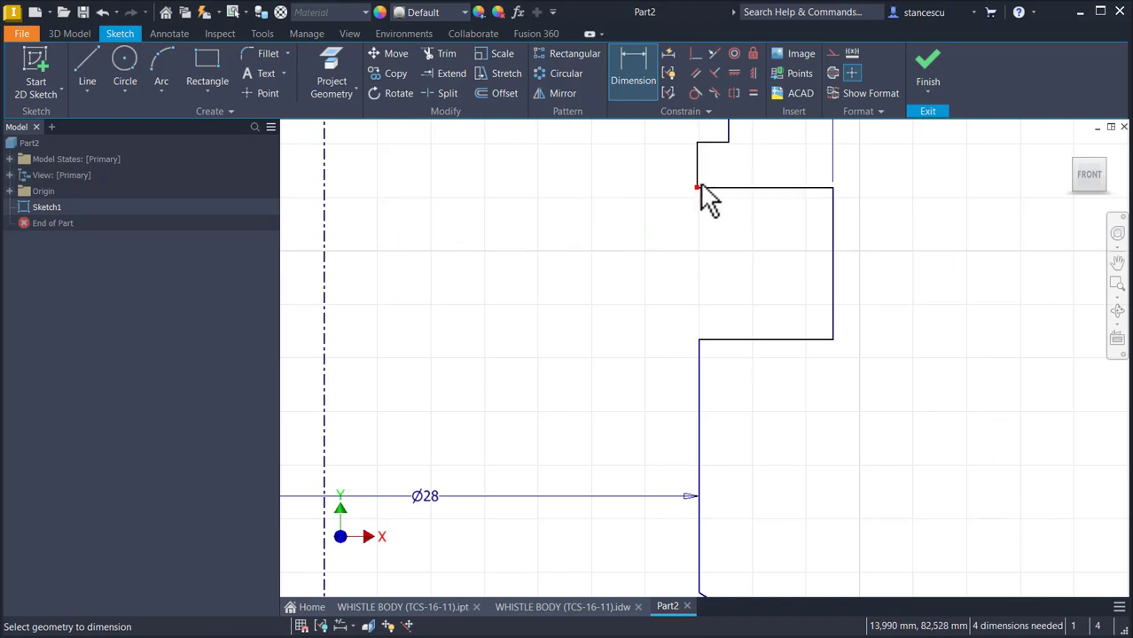
left_click(699, 182)
left_click(327, 280)
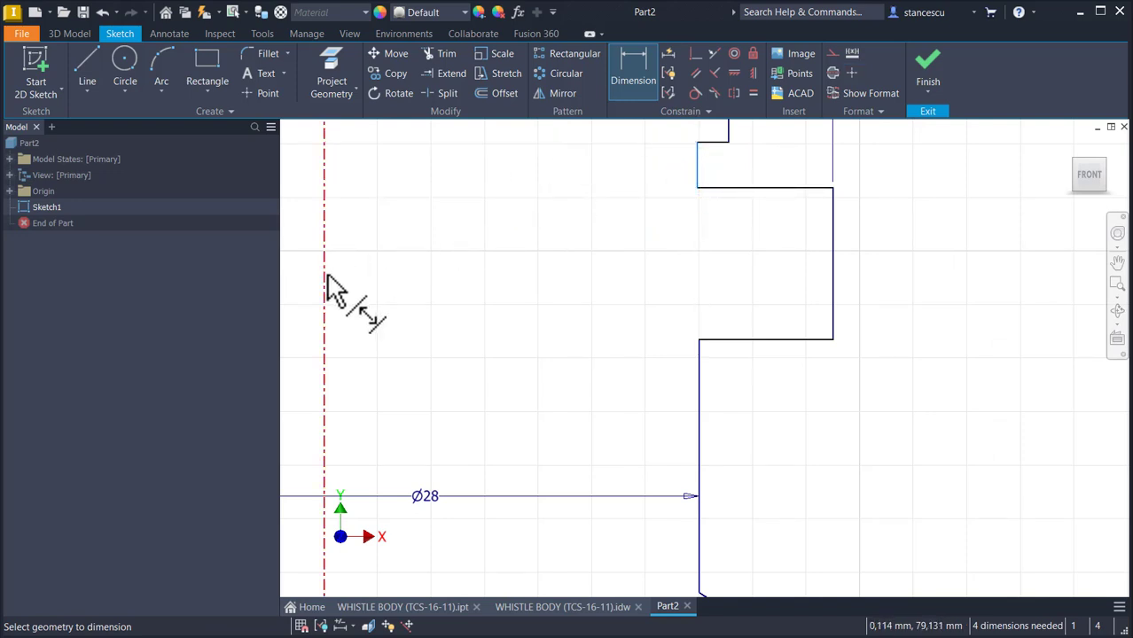
left_click(447, 252)
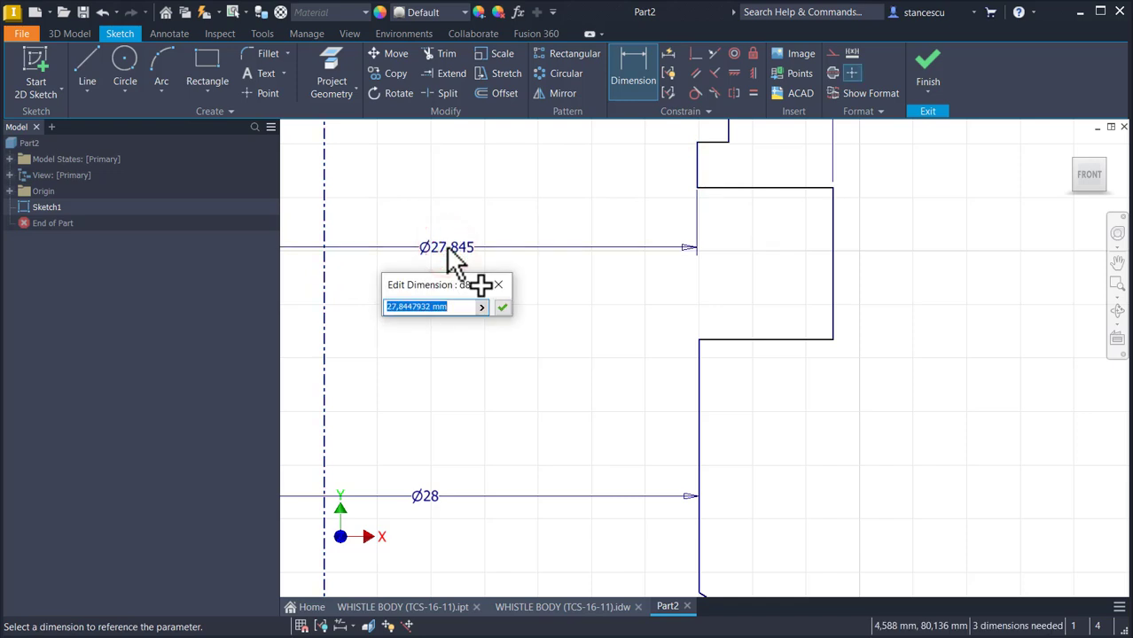
type("28")
key("Return")
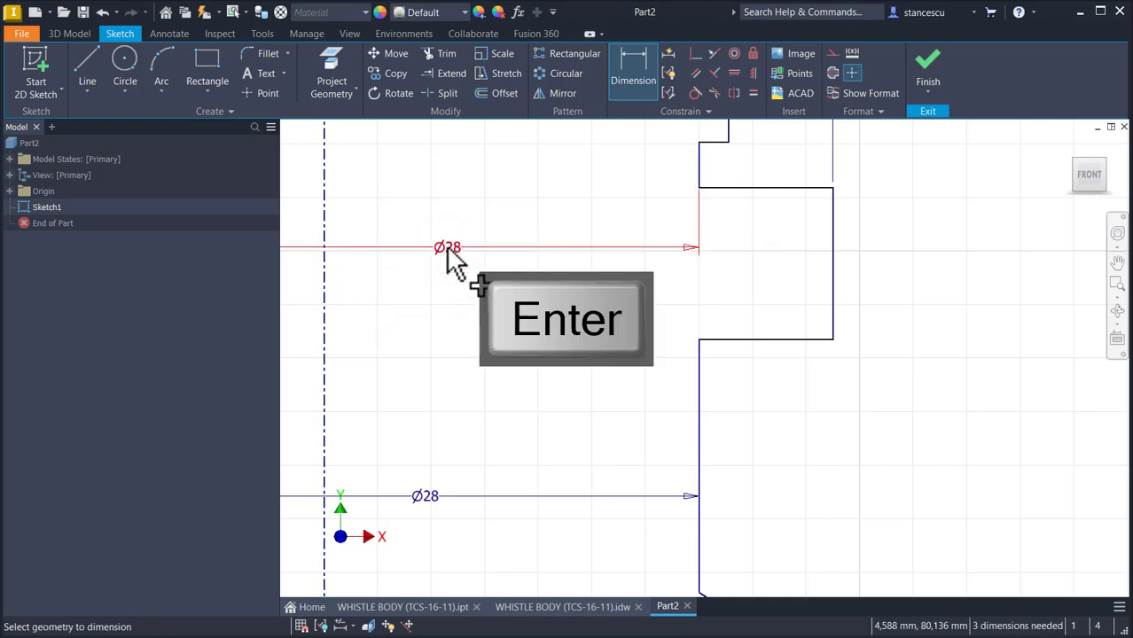
- Dimension the thickness of the collar at its outer vertical edge as 3 mm
left_click(832, 231)
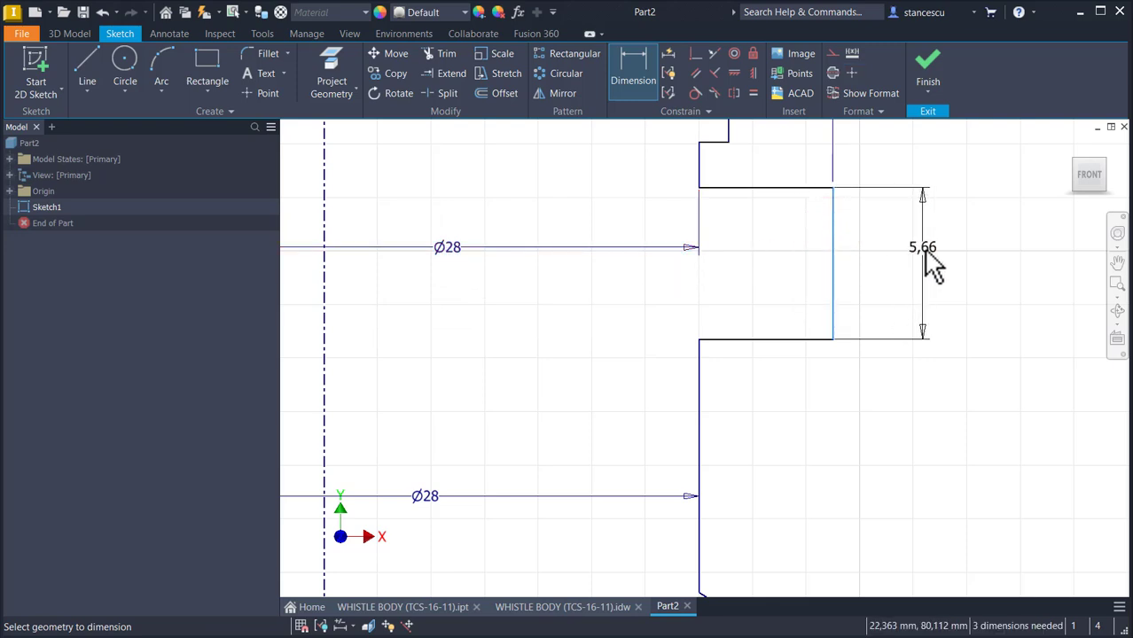
left_click(922, 247)
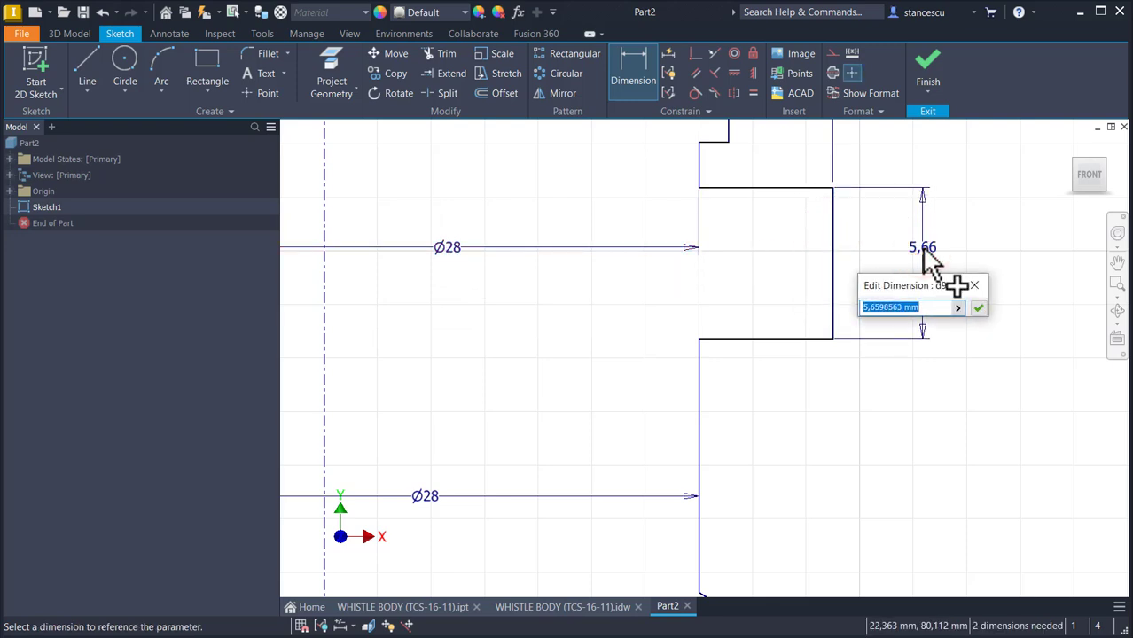
type("3")
key("Return")
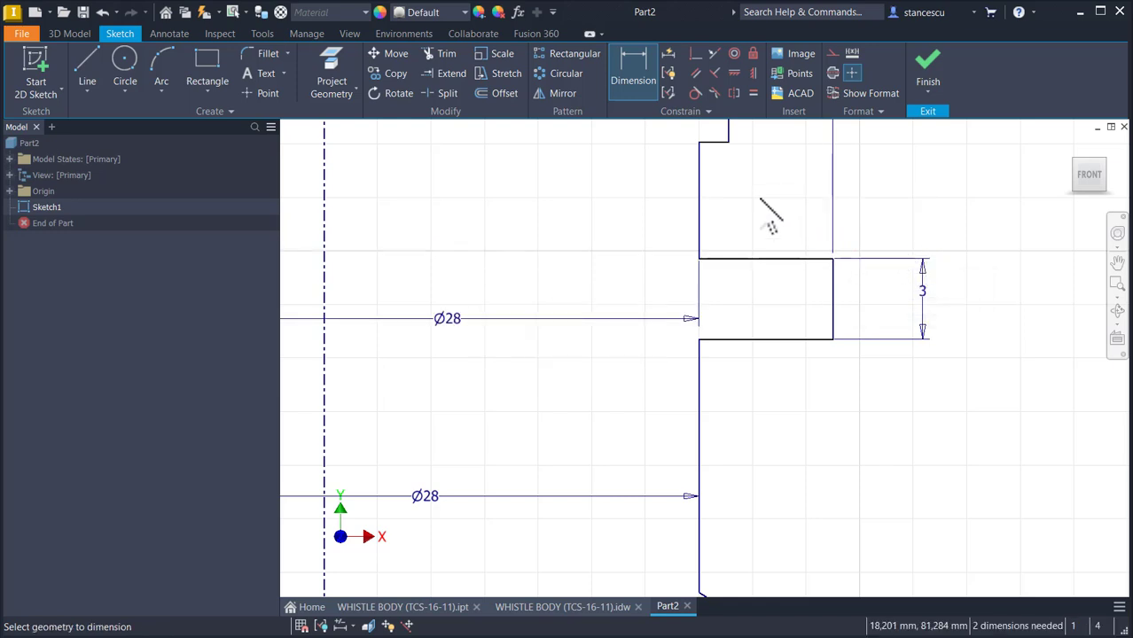
- Dimension the height of the groove above the collar as 2 mm
left_click(697, 186)
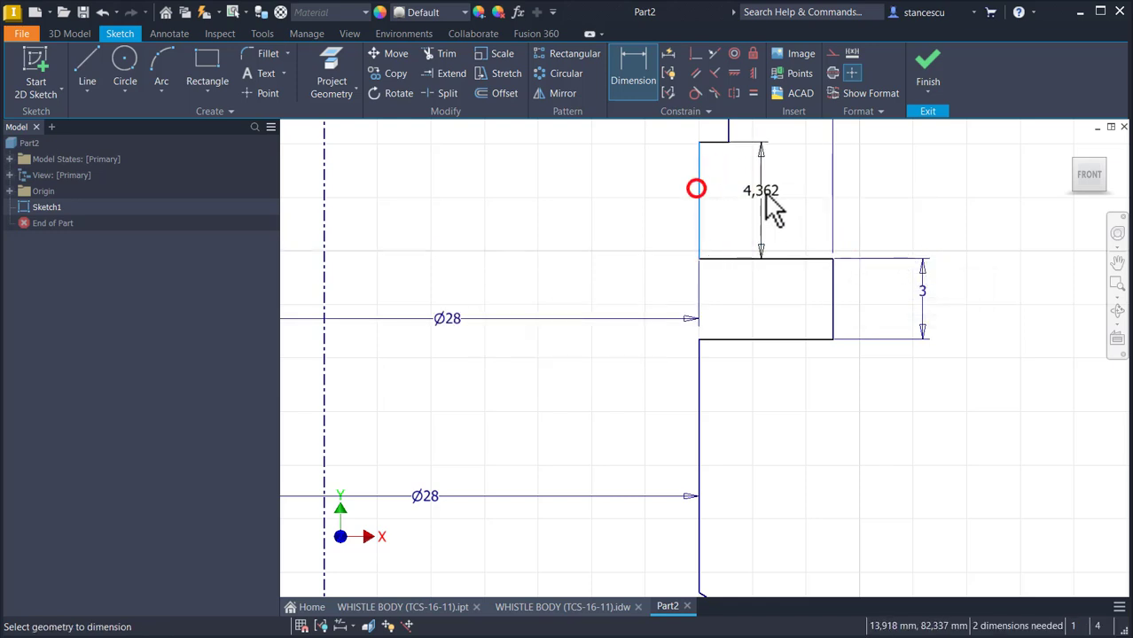
left_click(768, 193)
type("2")
key("Return")
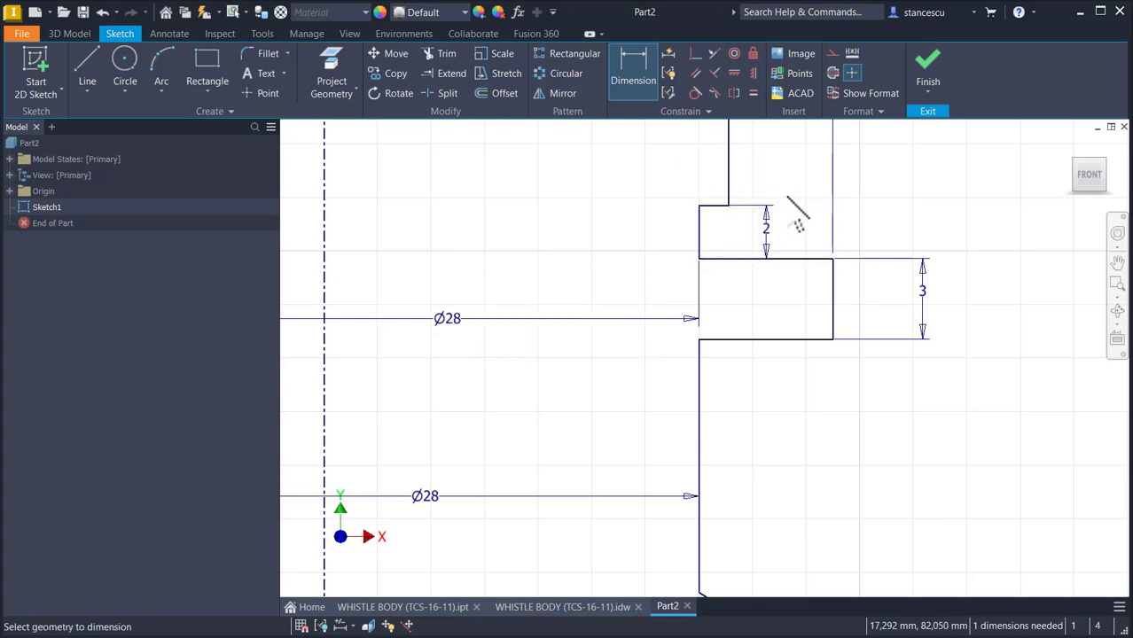
- Dimension the distance from the profile's top line to the collar's upper edge as 15 mm, and finish the sketch
scroll(788, 197, "down", 2)
middle_click_drag(788, 197, 763, 380)
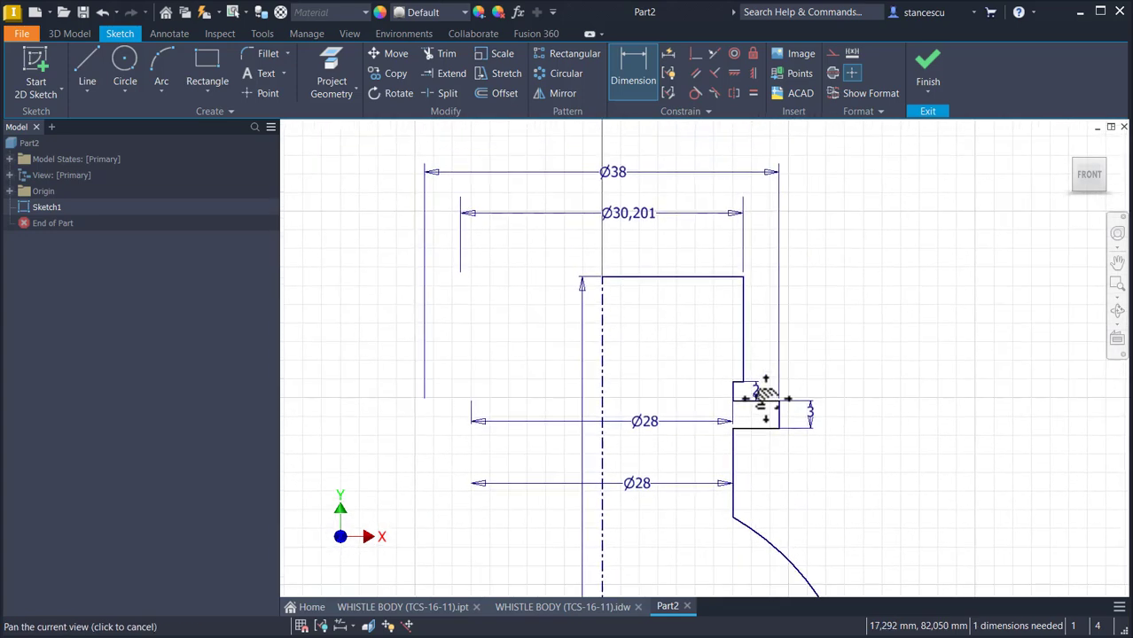
left_click(703, 276)
left_click(773, 401)
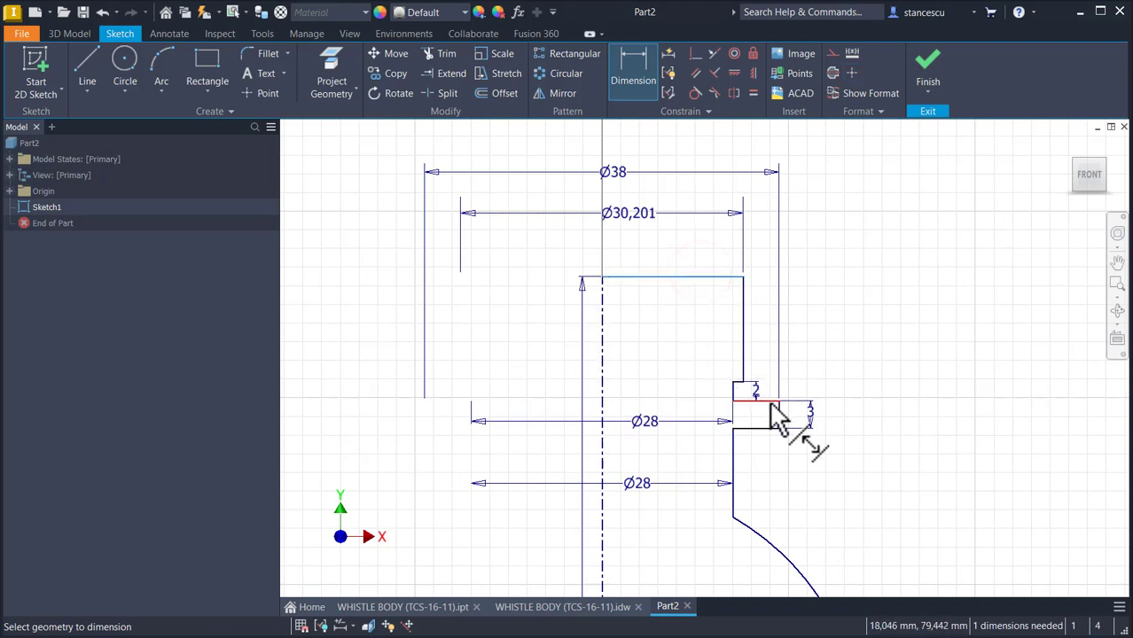
left_click(769, 404)
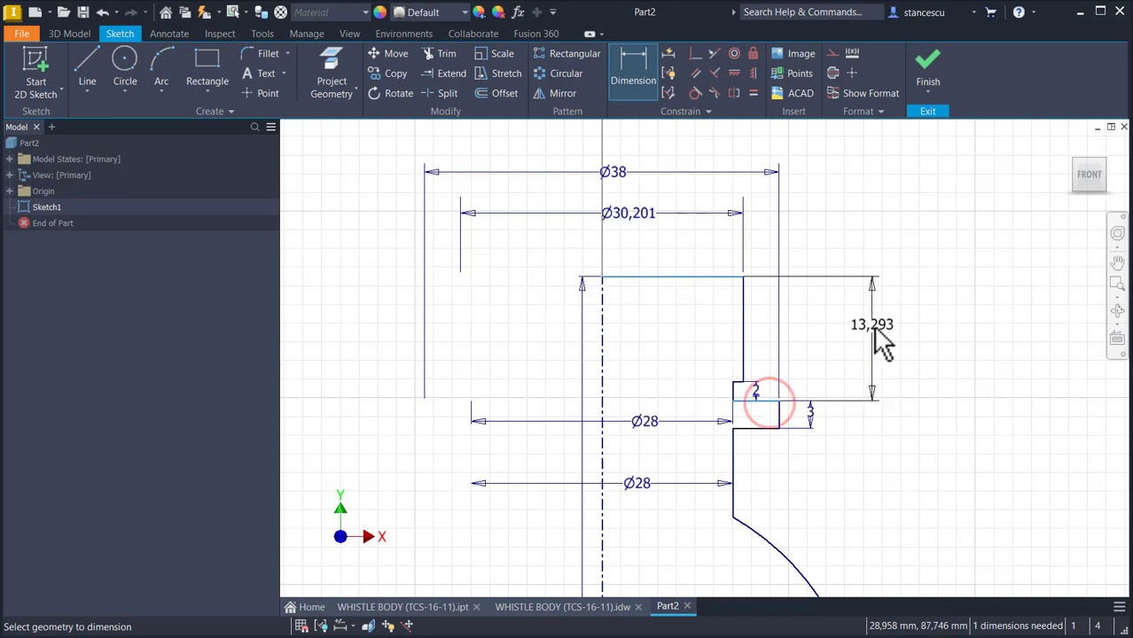
left_click(871, 324)
type("15")
key("Return")
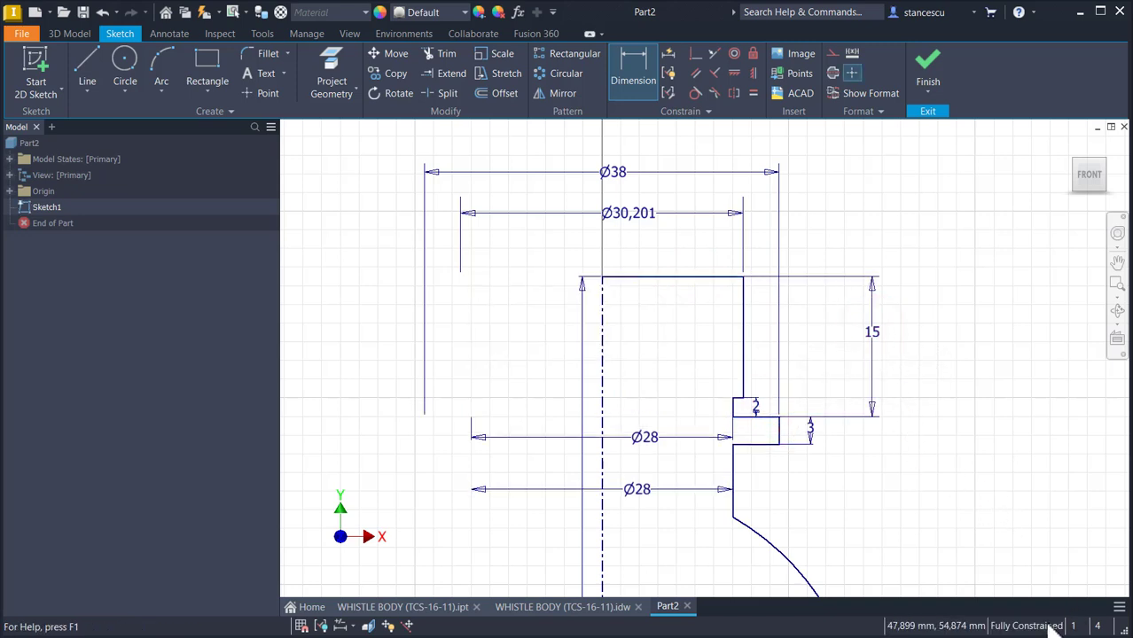
key("Home")
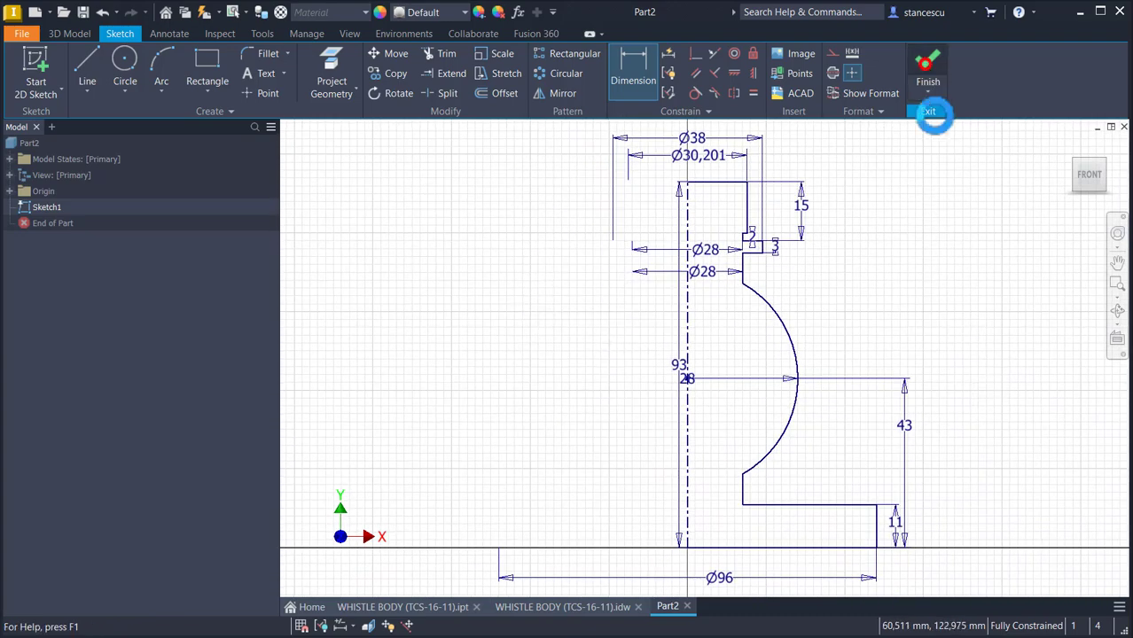
left_click(929, 80)
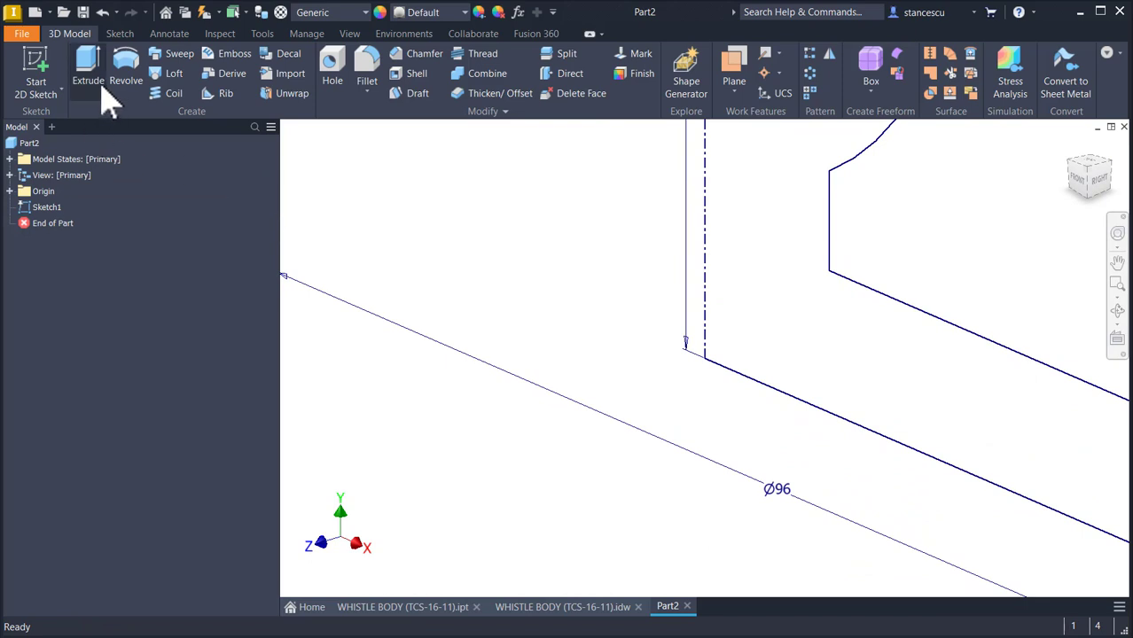
- Revolve the half-profile 360 degrees about its centerline into a solid body
left_click(122, 62)
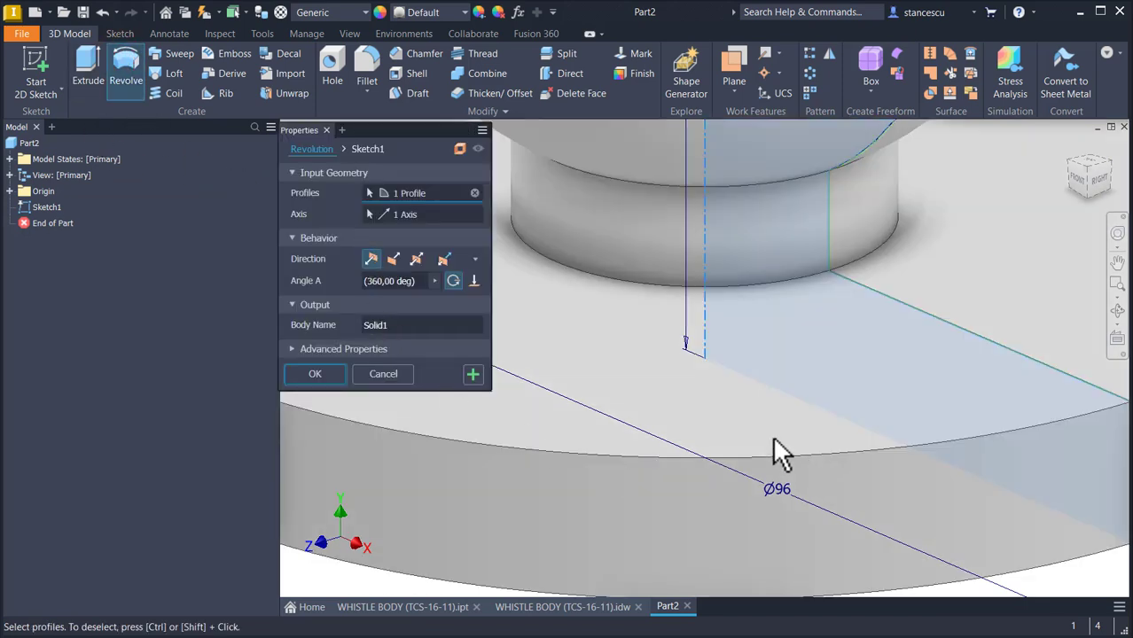
key("F6")
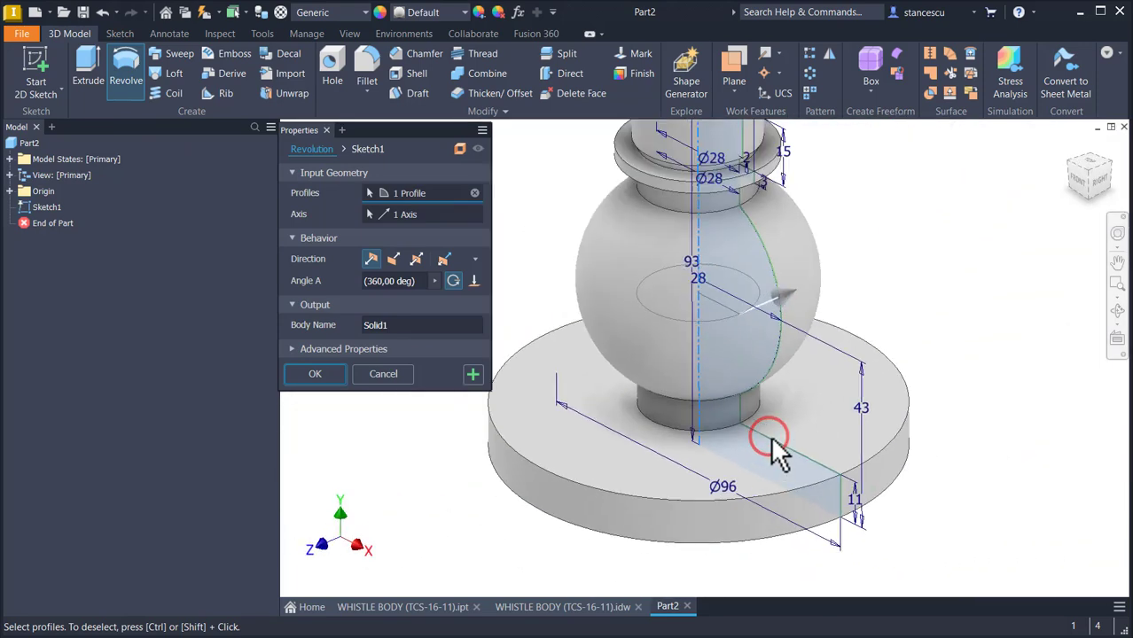
left_click(315, 374)
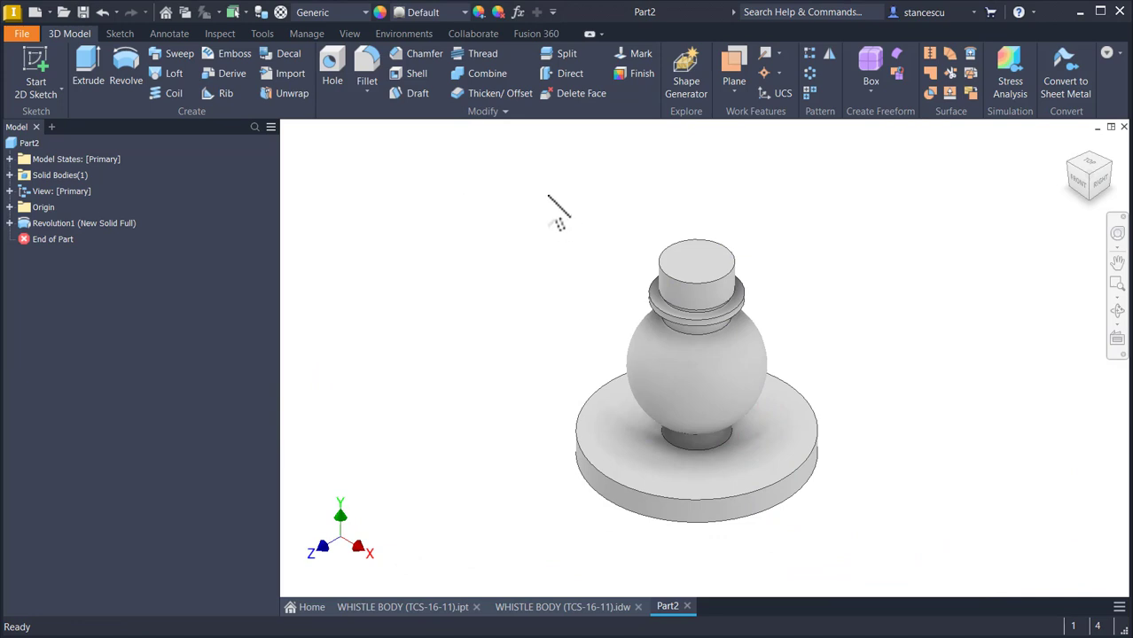
- Measure the diameter of the circular top edge of the uppermost cylinder
left_click(487, 216)
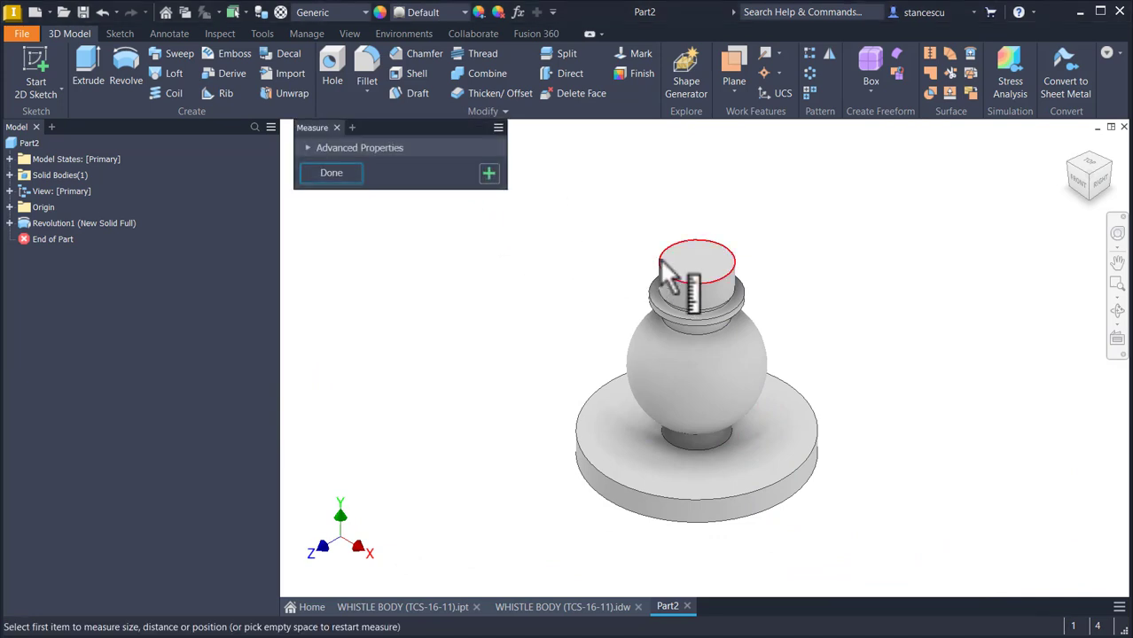
left_click(621, 284)
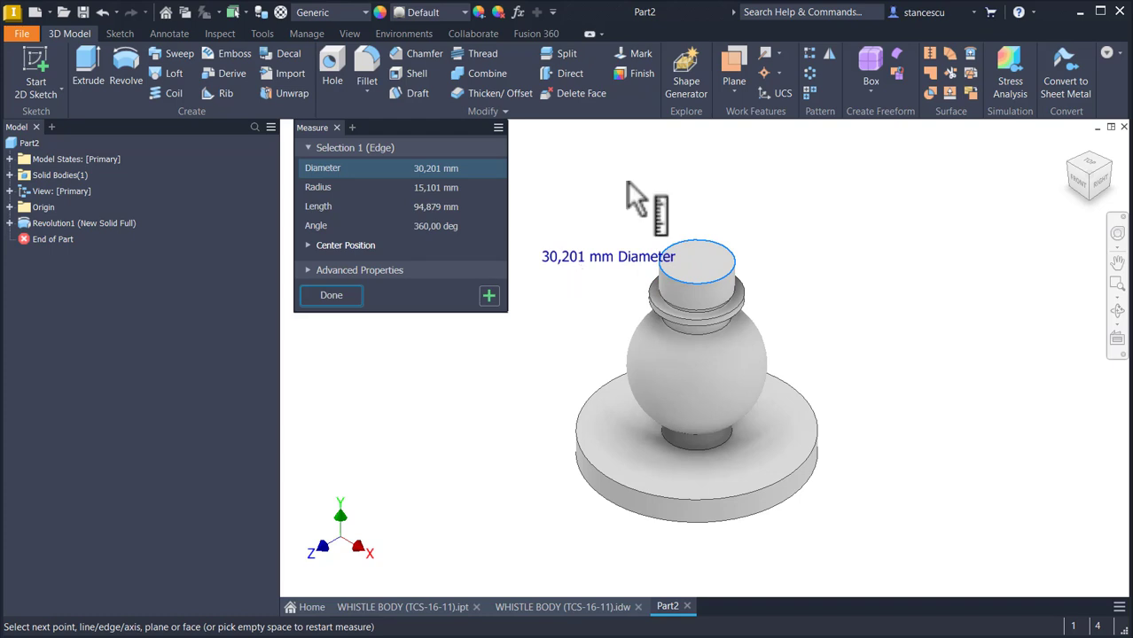
left_click(356, 295)
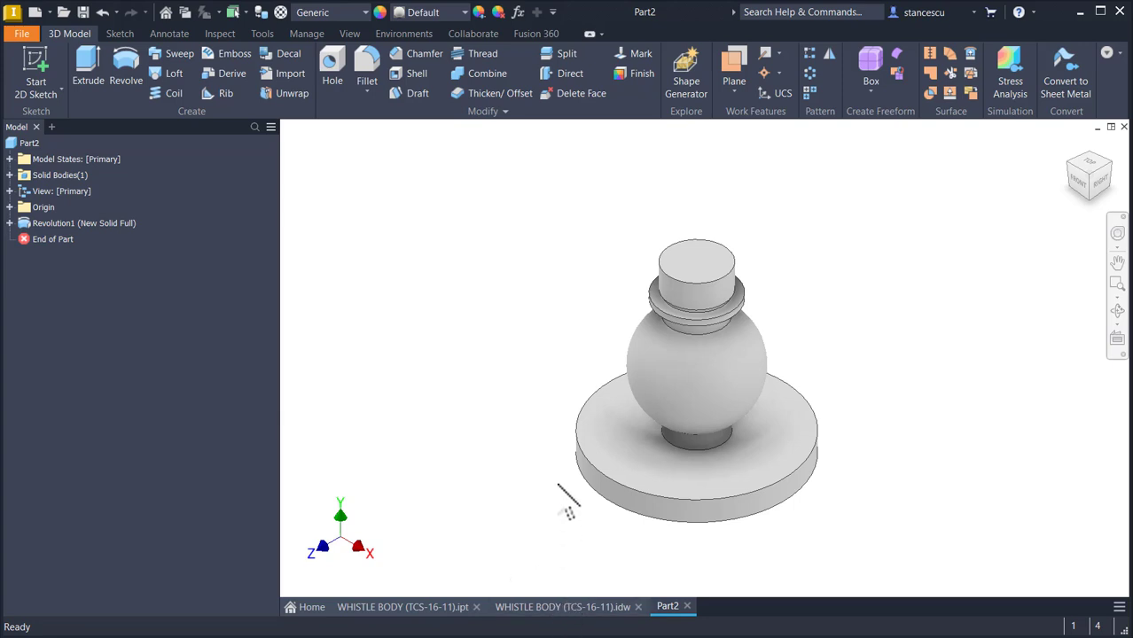
- Switch to the web browser and open the Tutorials page of fastgrup.ro
left_click(541, 470)
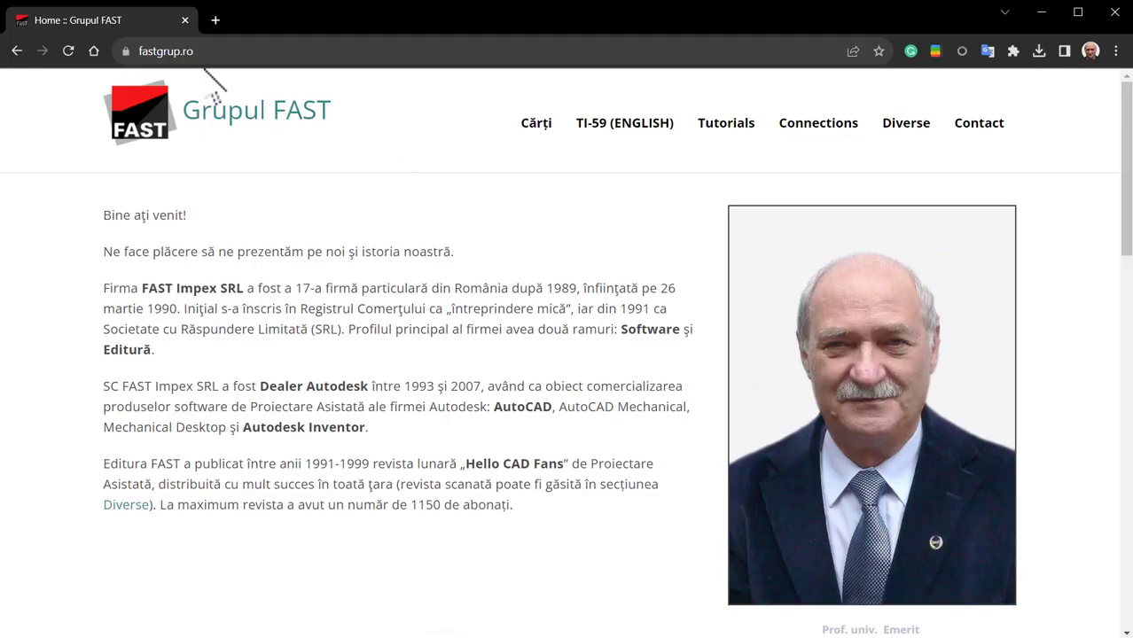
left_click(212, 51)
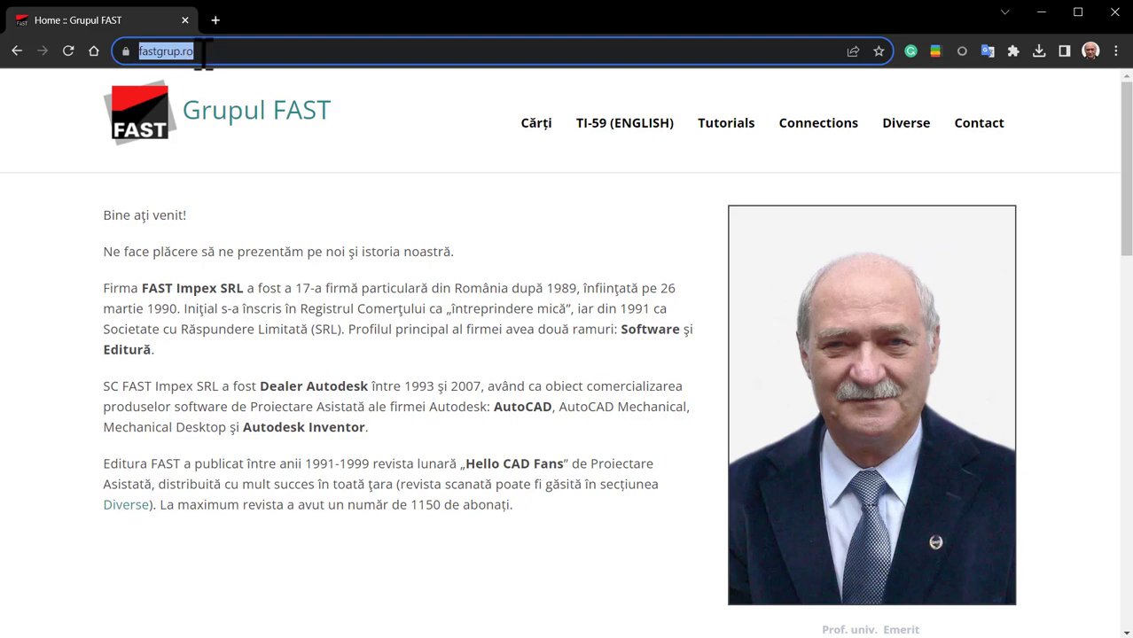
left_click(170, 51)
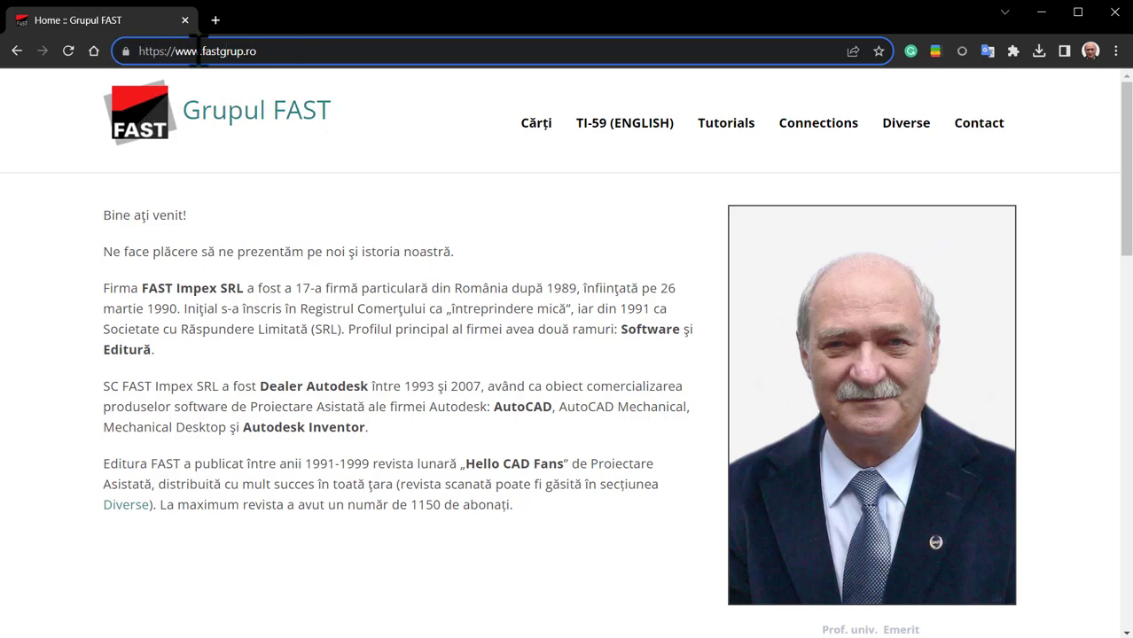
left_click_drag(203, 52, 264, 56)
left_click(397, 146)
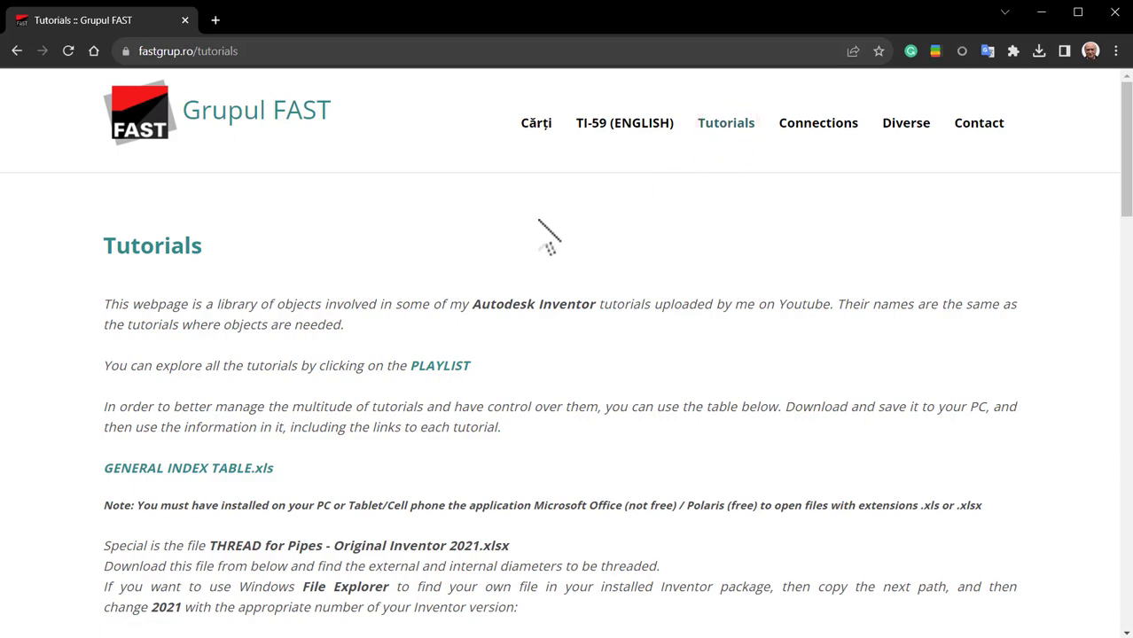
- Look through the tutorial downloads, and download and open the file GENERAL INDEX TABLE.xls in Excel
scroll(539, 221, "down", 6)
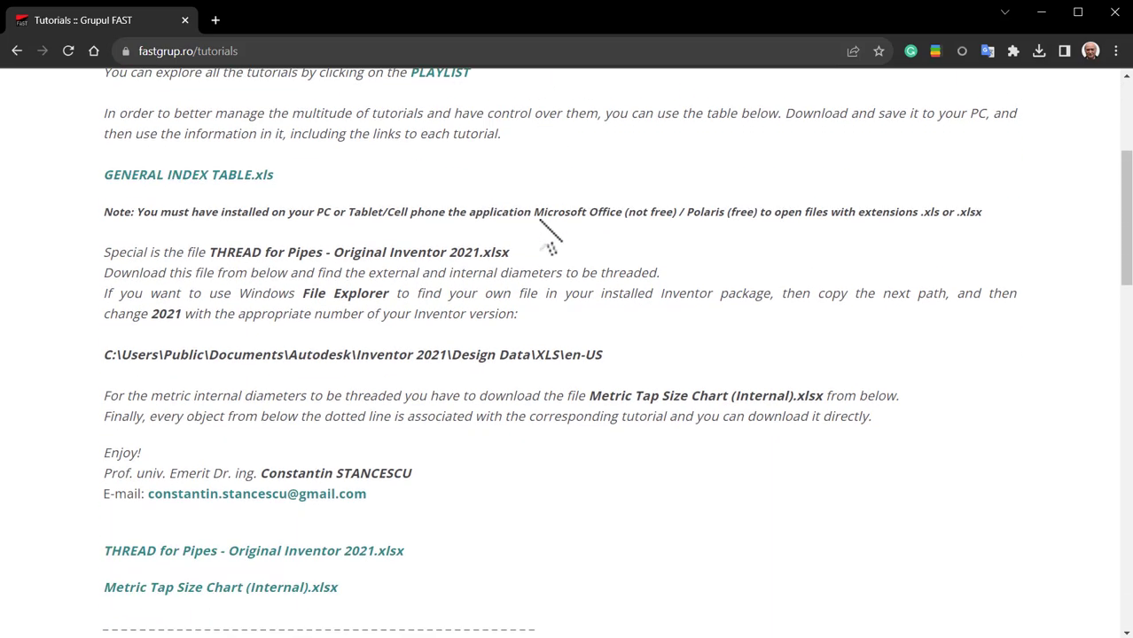
scroll(541, 221, "down", 14)
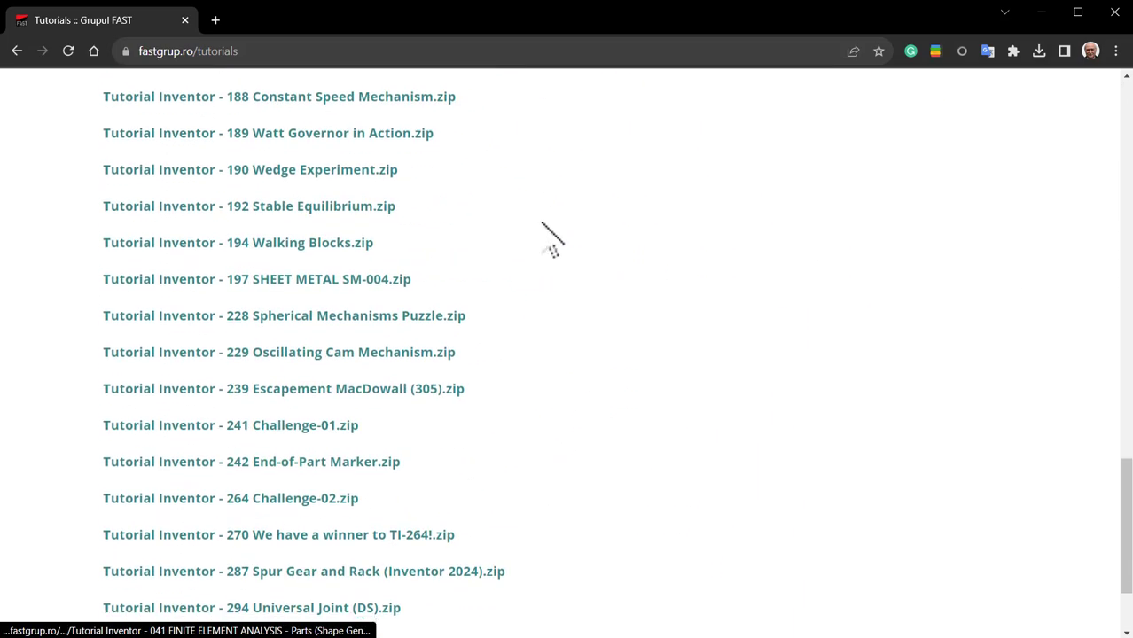
scroll(542, 223, "up", 20)
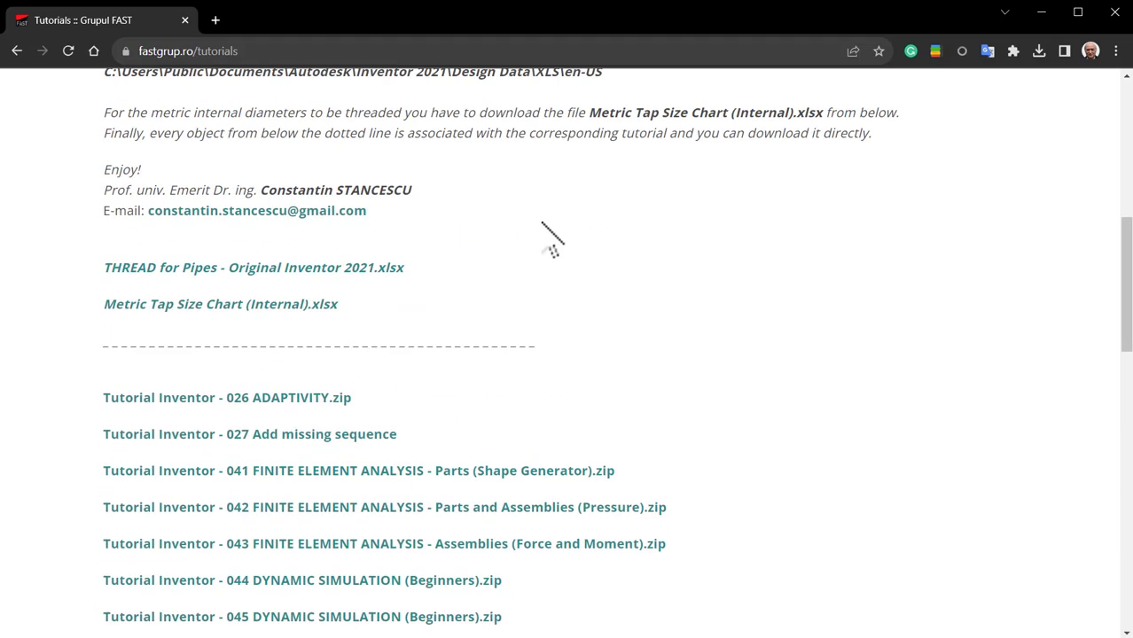
scroll(550, 232, "up", 3)
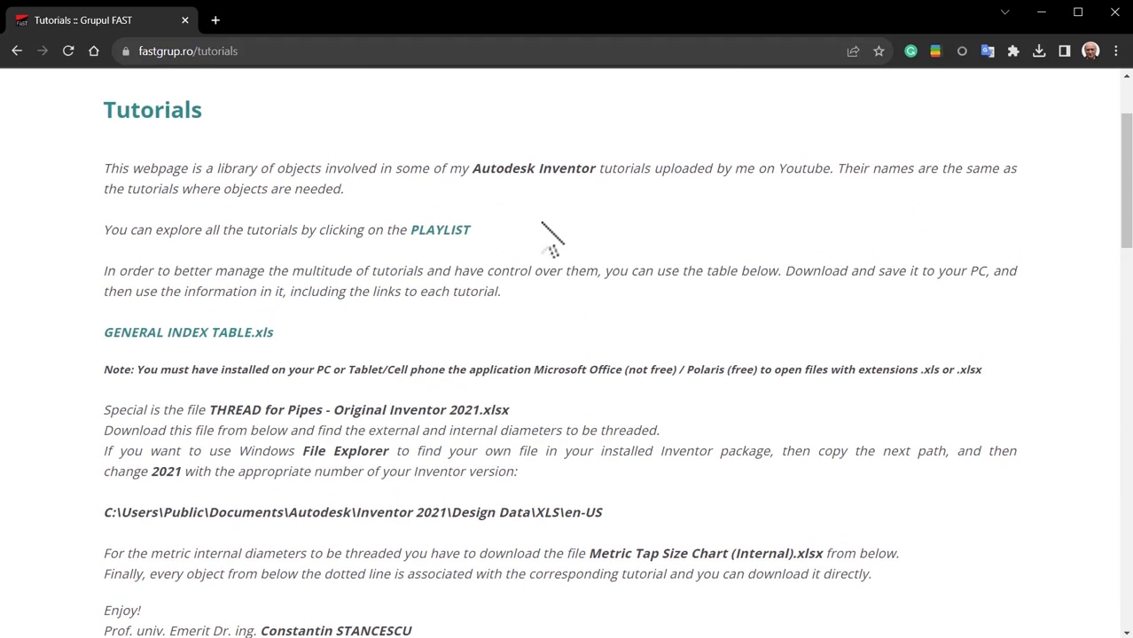
left_click(235, 454)
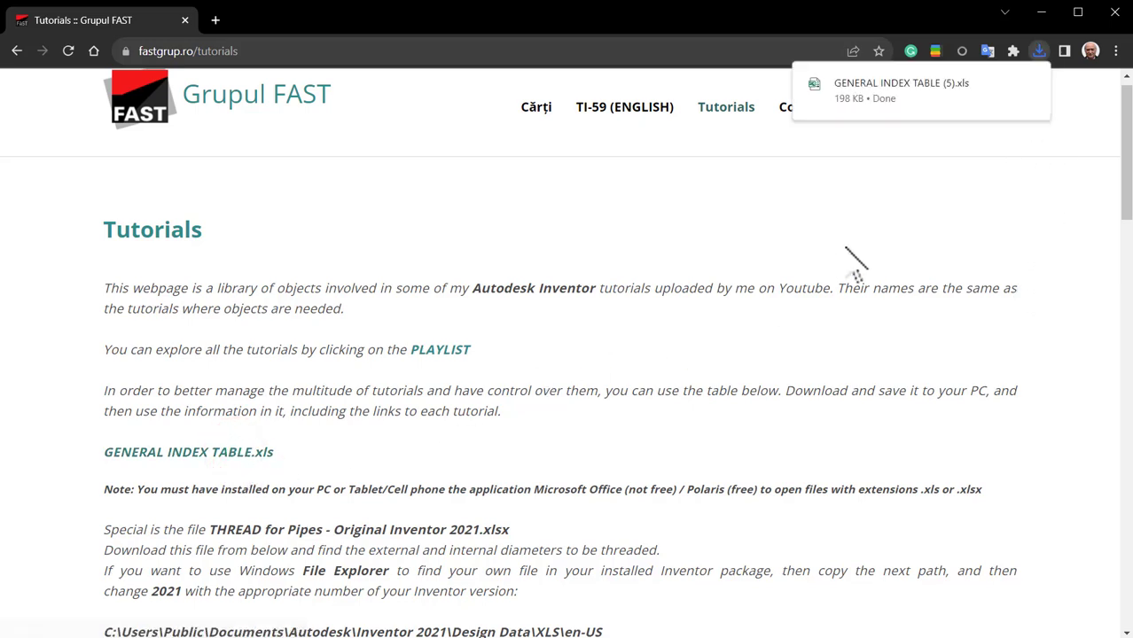
left_click(904, 93)
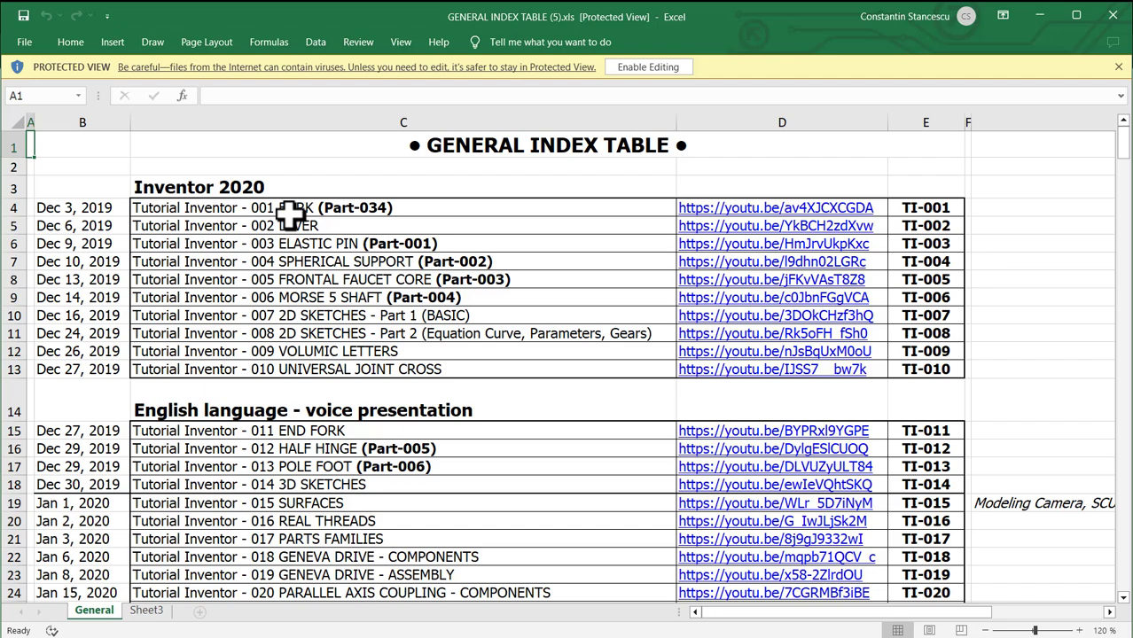
- Review the tutorial titles and links in the General sheet down to the last entry, and close the workbook
scroll(293, 215, "down", 2)
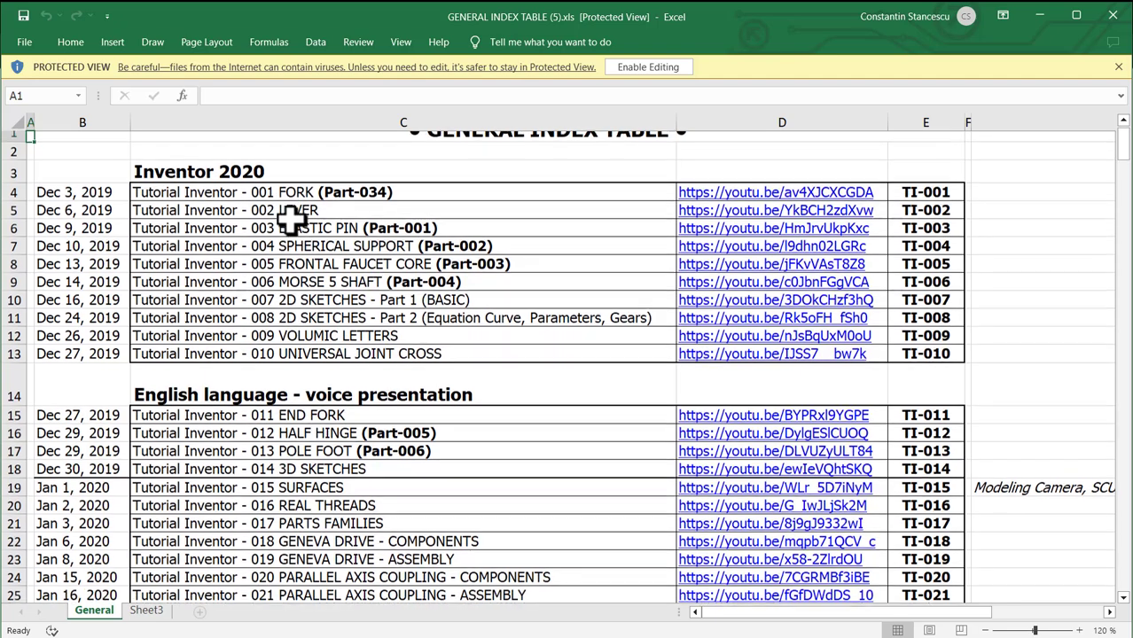
scroll(293, 222, "down", 14)
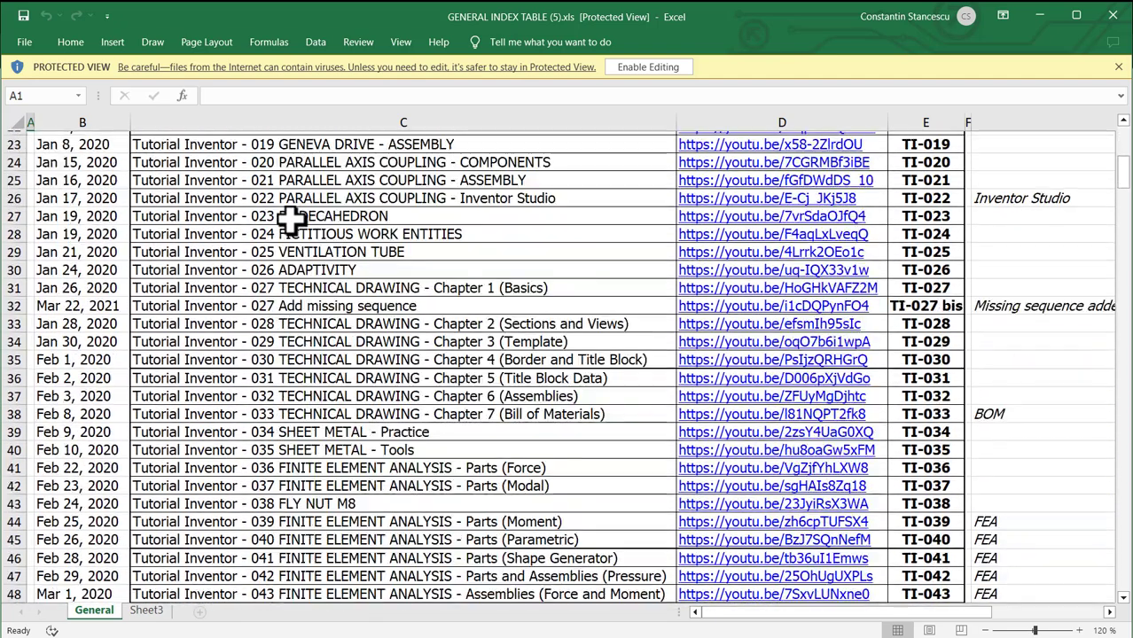
scroll(293, 222, "down", 17)
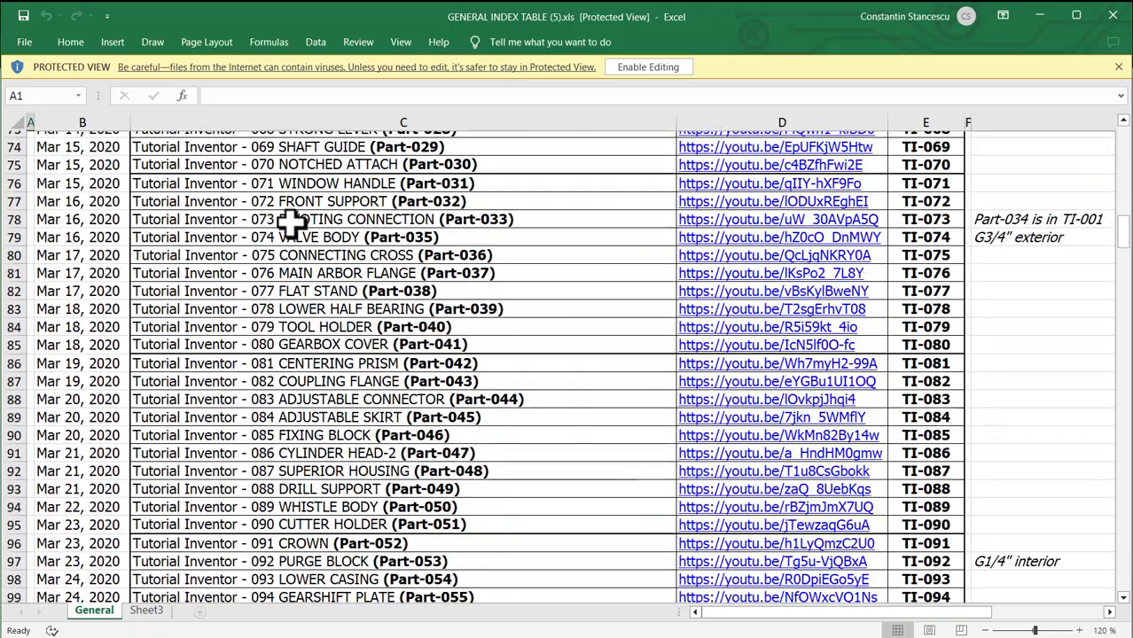
scroll(292, 222, "down", 19)
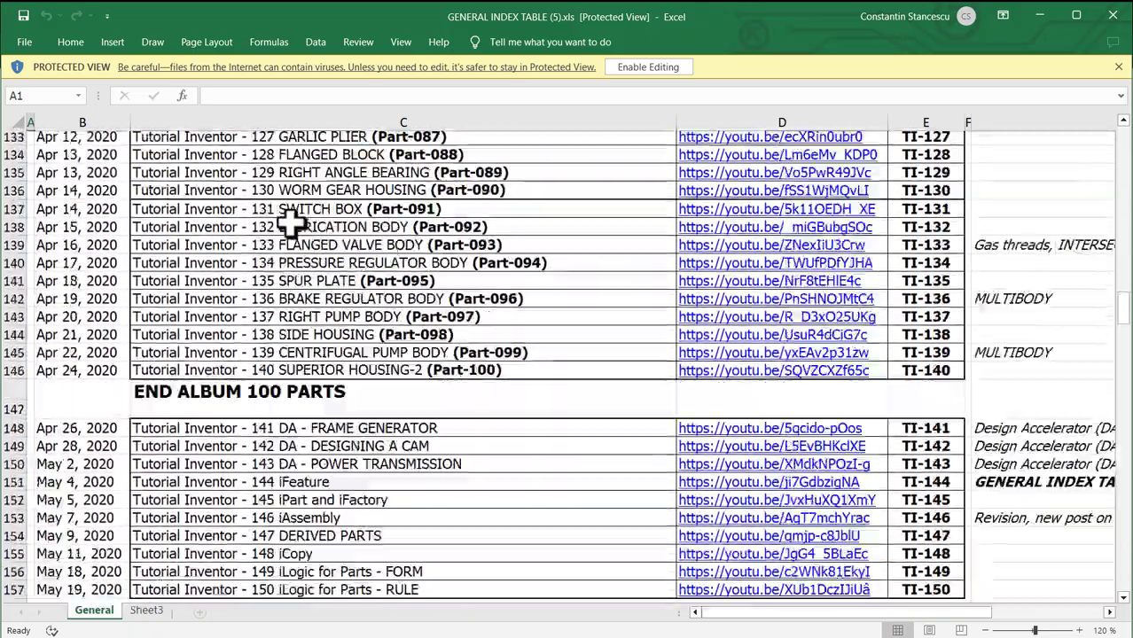
scroll(291, 223, "down", 16)
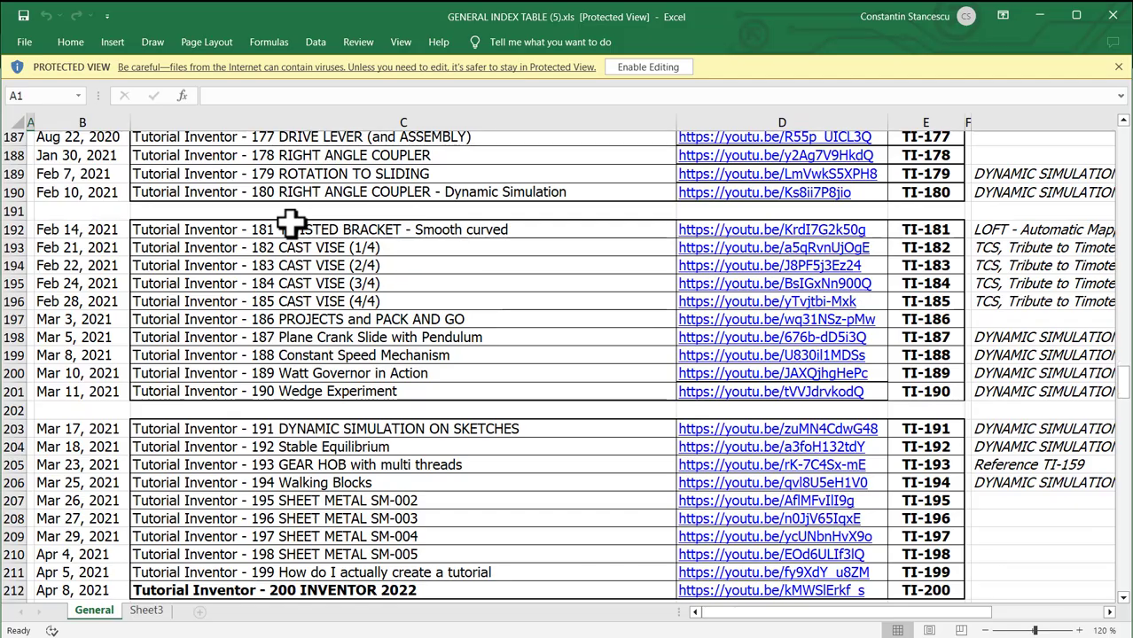
scroll(290, 223, "down", 13)
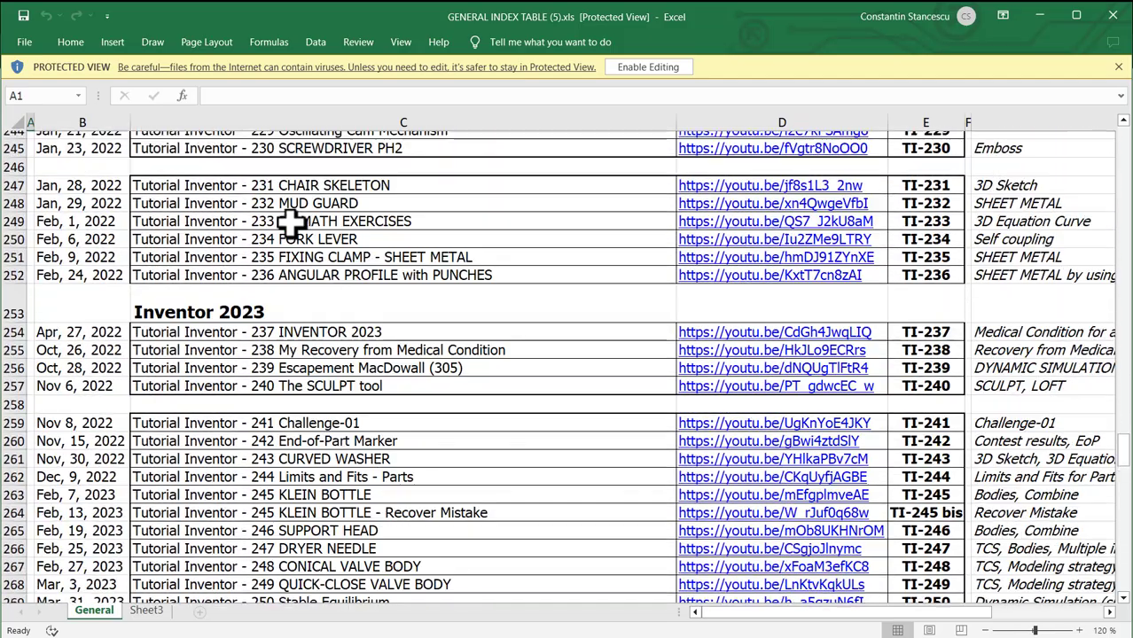
scroll(291, 223, "down", 18)
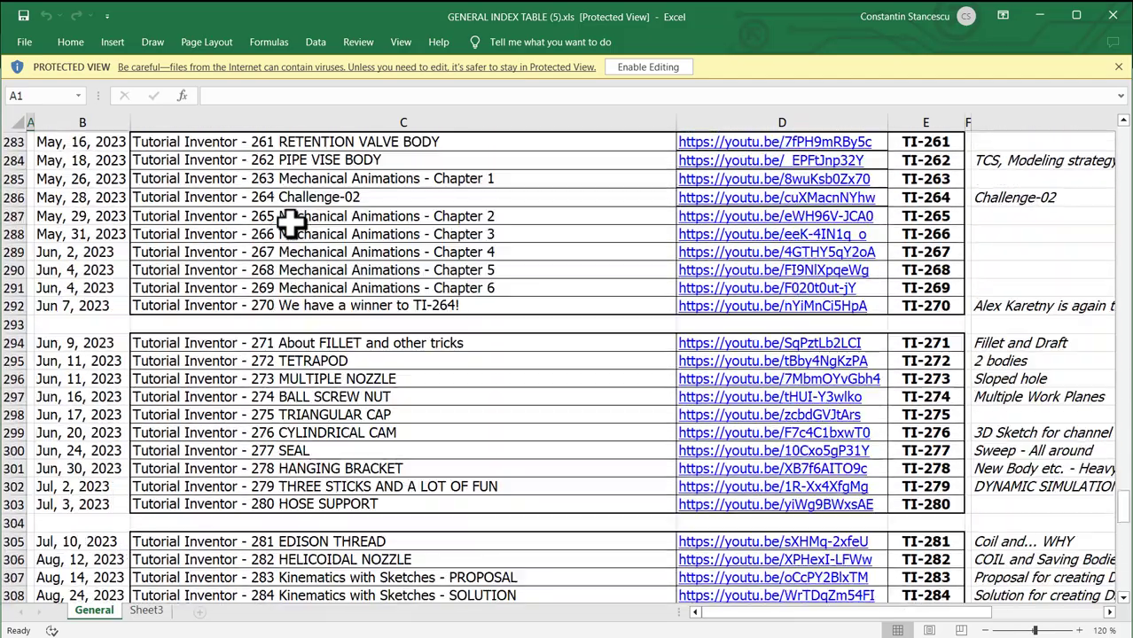
scroll(290, 223, "down", 8)
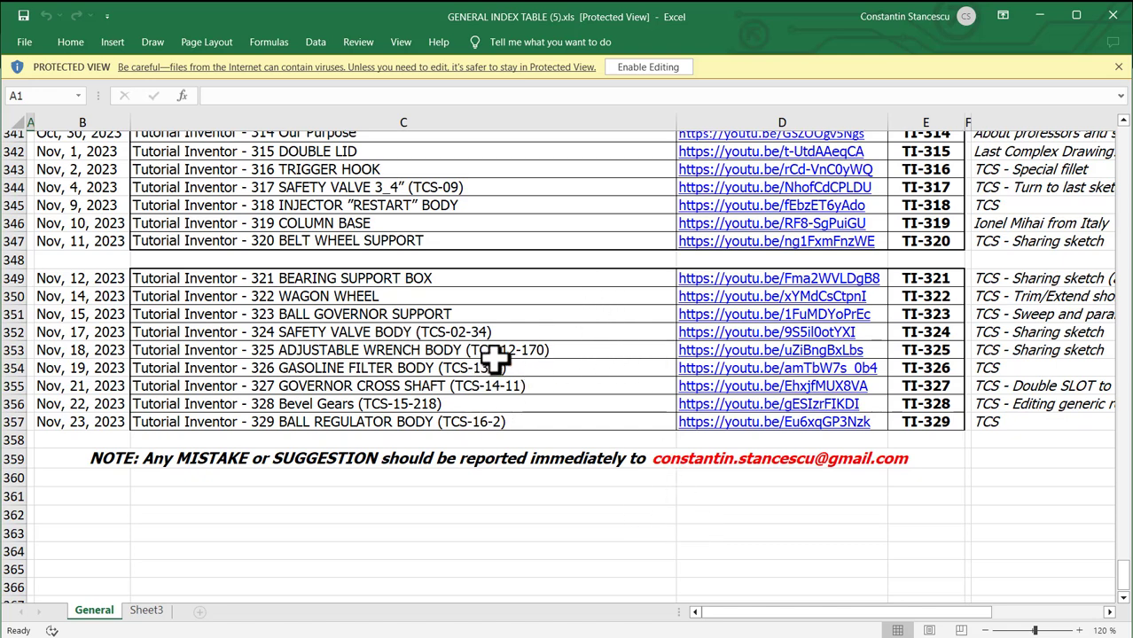
left_click(1115, 19)
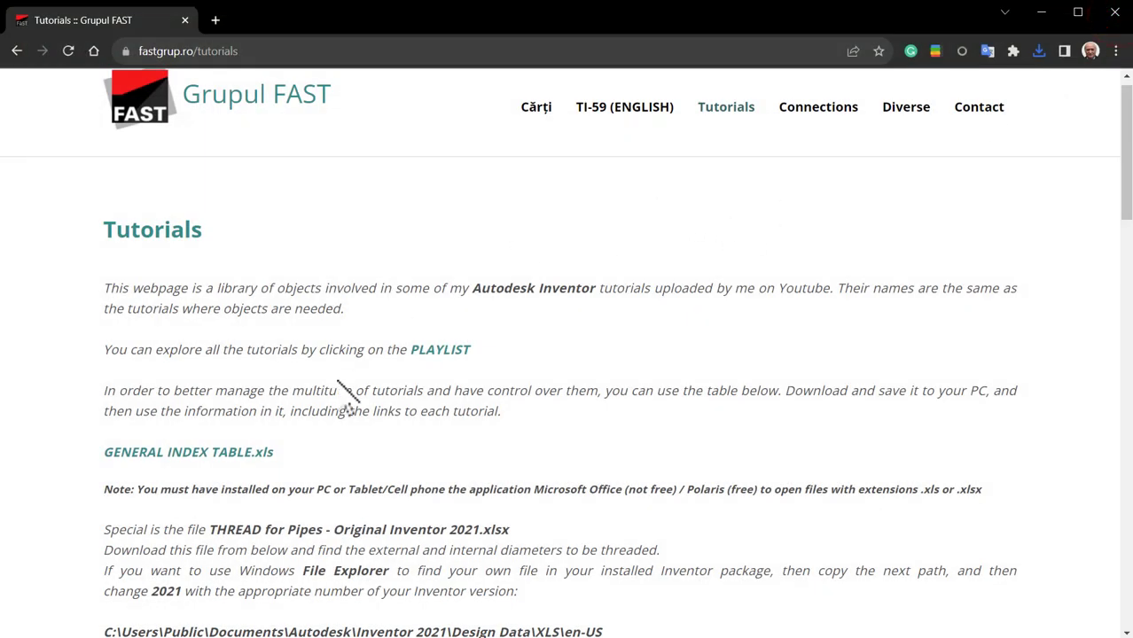
- Download the file THREAD for Pipes - Original Inventor 2021.xlsx from the Tutorials page and open it in Excel
scroll(377, 452, "down", 3)
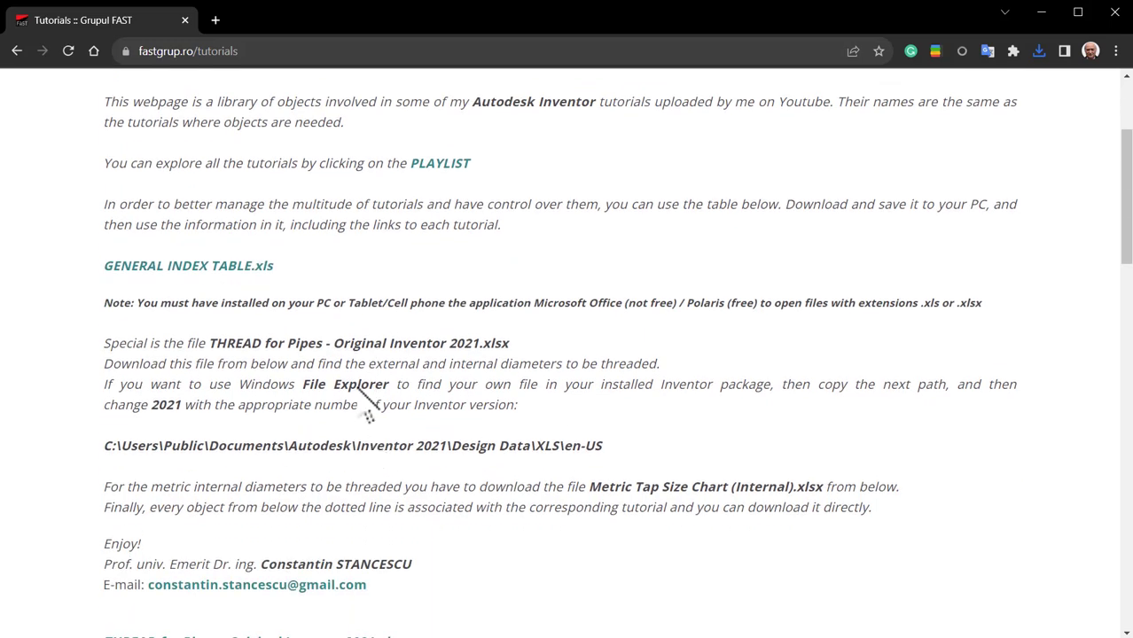
scroll(288, 404, "down", 3)
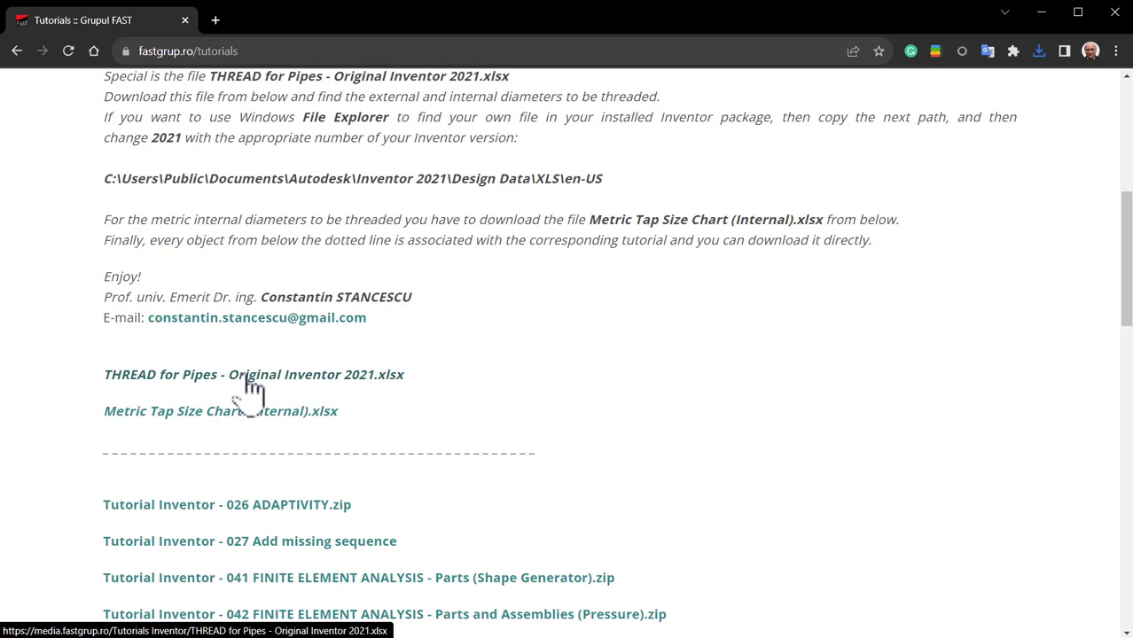
left_click(302, 377)
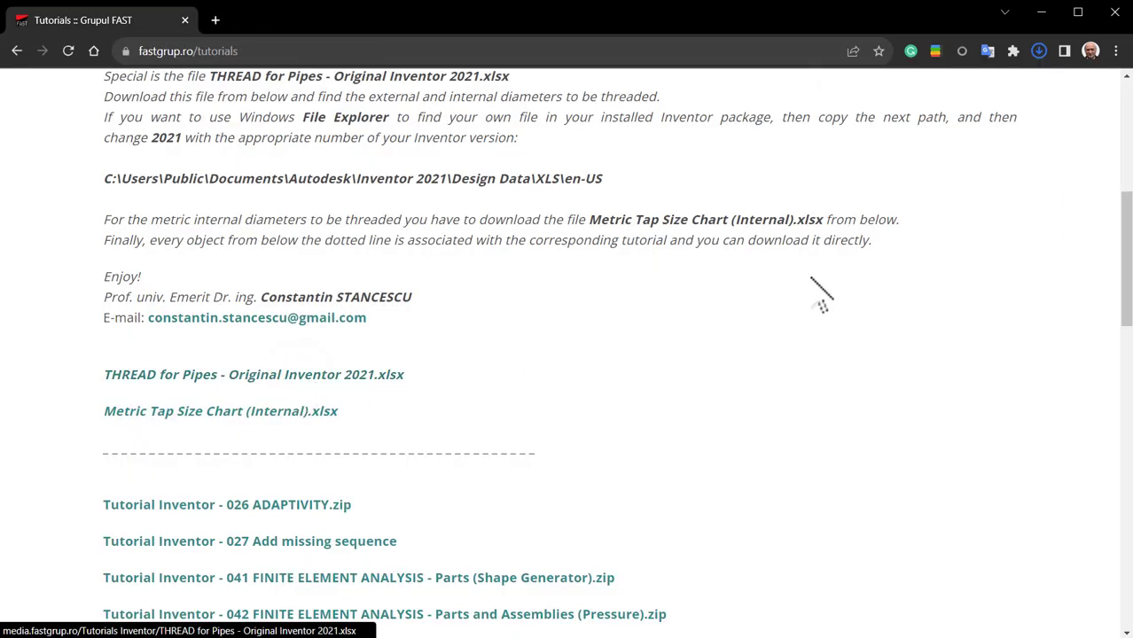
left_click(922, 78)
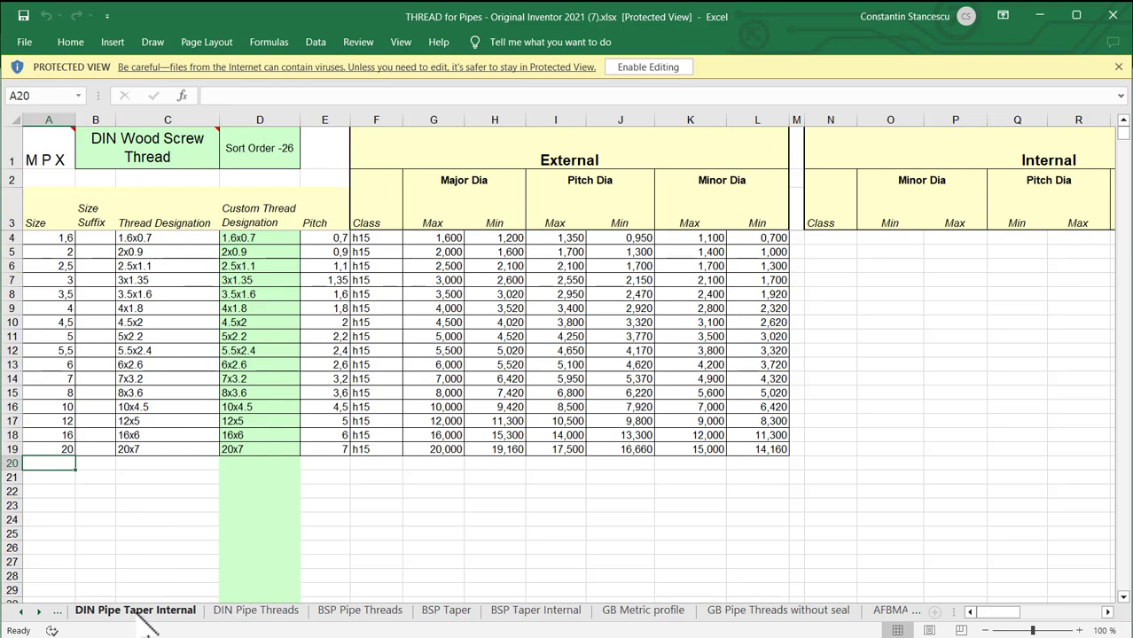
- Look up the 30,201 size in the DIN Pipe Threads sheet, and close the workbook and the browser to return to Inventor
left_click(239, 617)
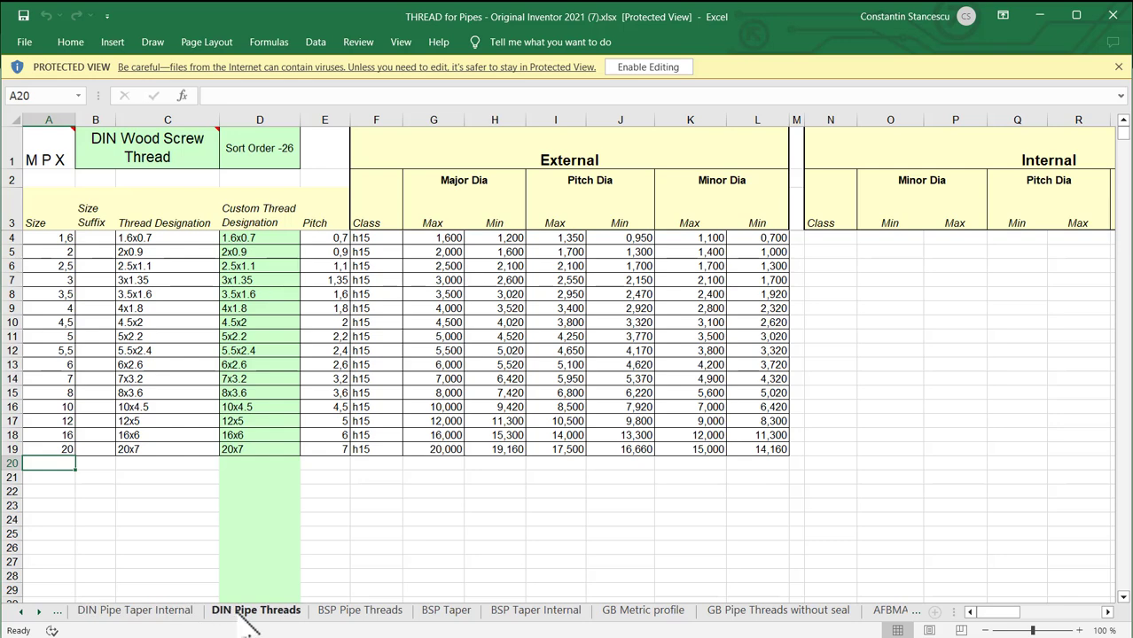
left_click(238, 612)
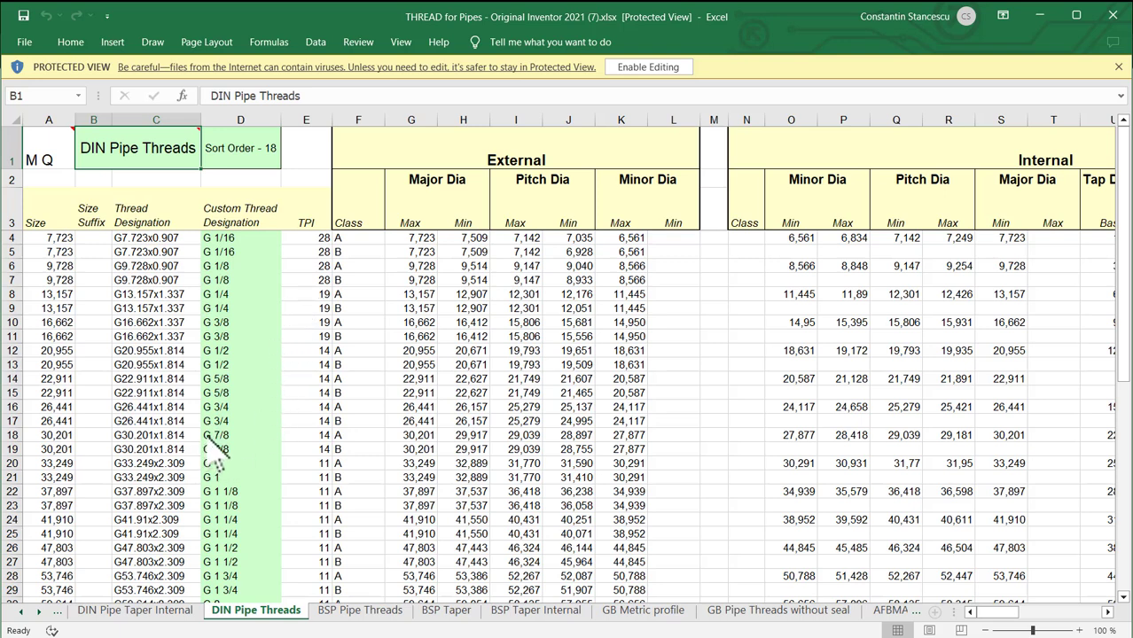
left_click(52, 436)
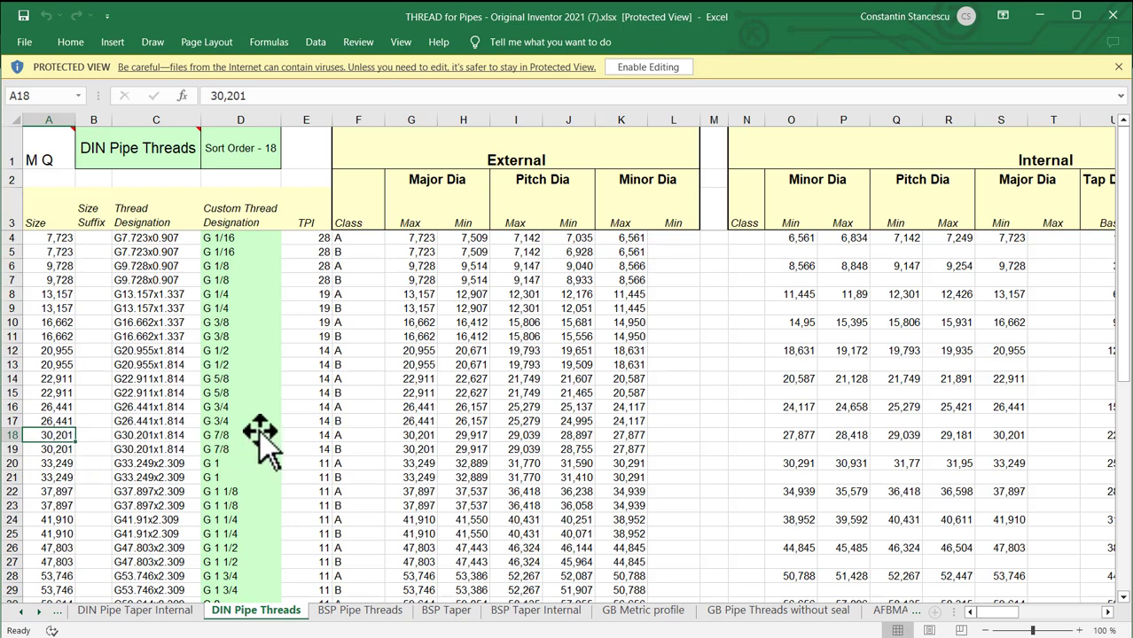
left_click(1114, 16)
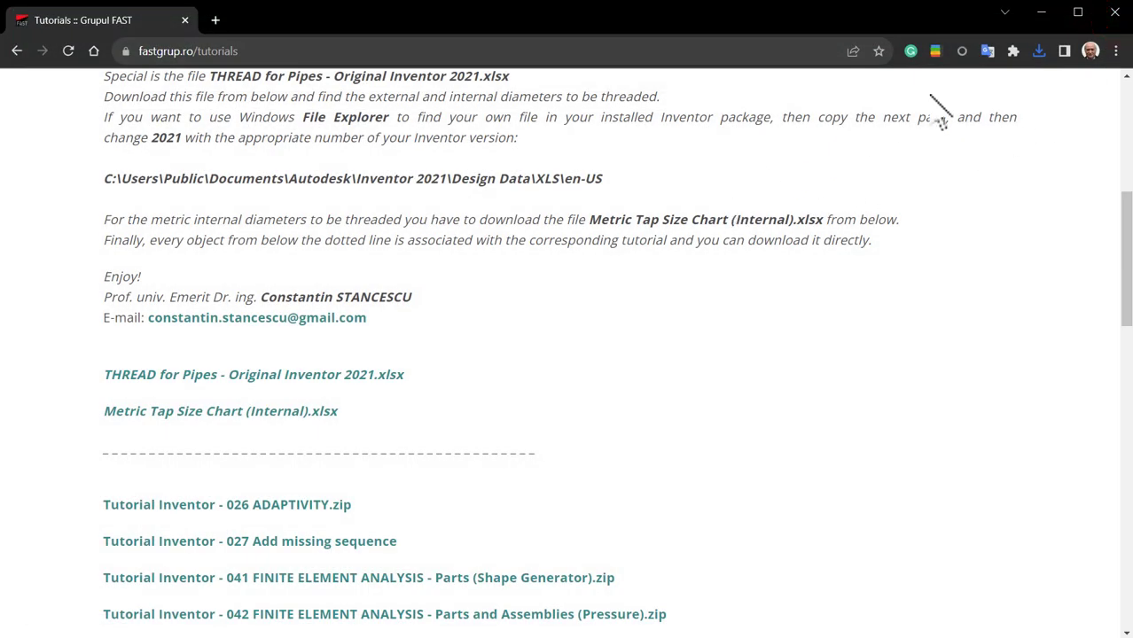
left_click(1114, 14)
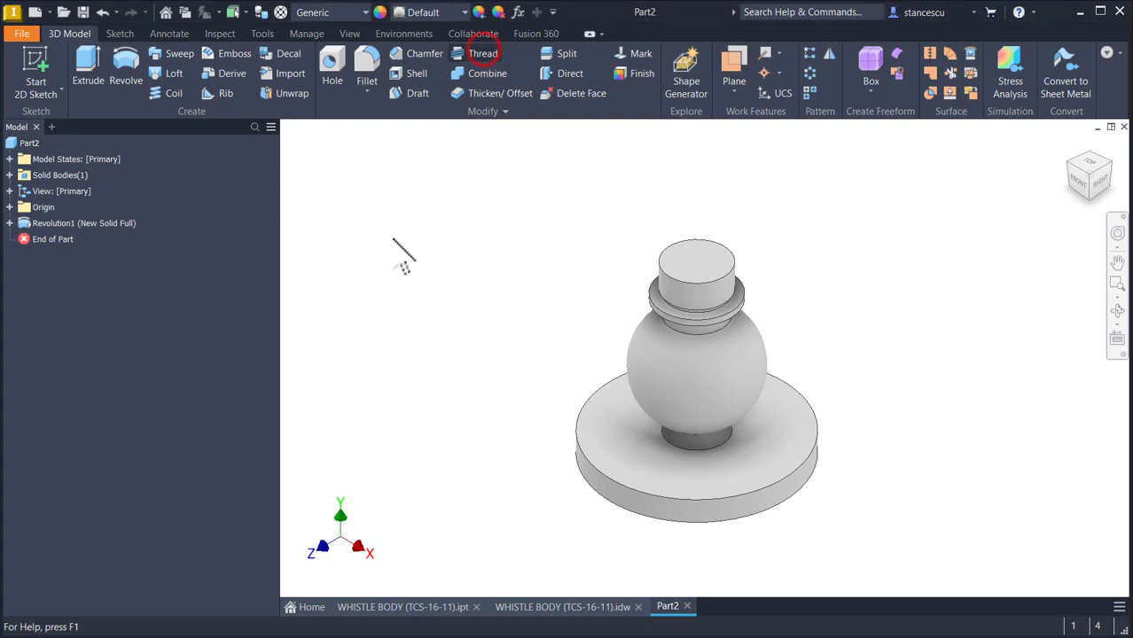
- Add a full-depth ISO Pipe Threads thread, size 30,201, designation G 7/8, class A, to the top cylinder's side face
left_click(483, 53)
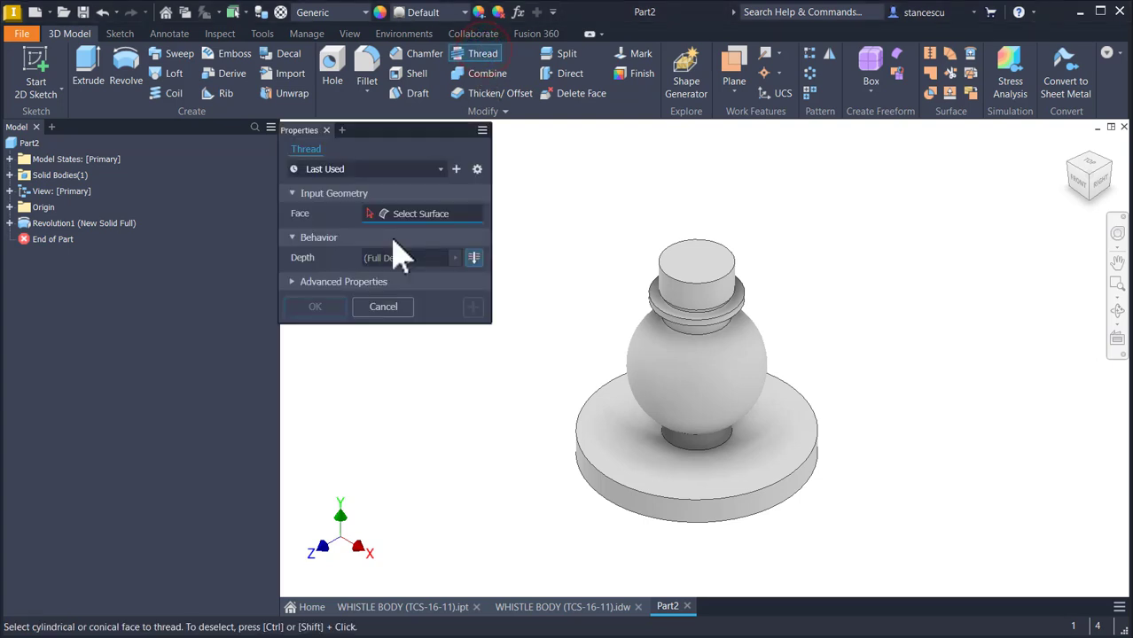
left_click(673, 297)
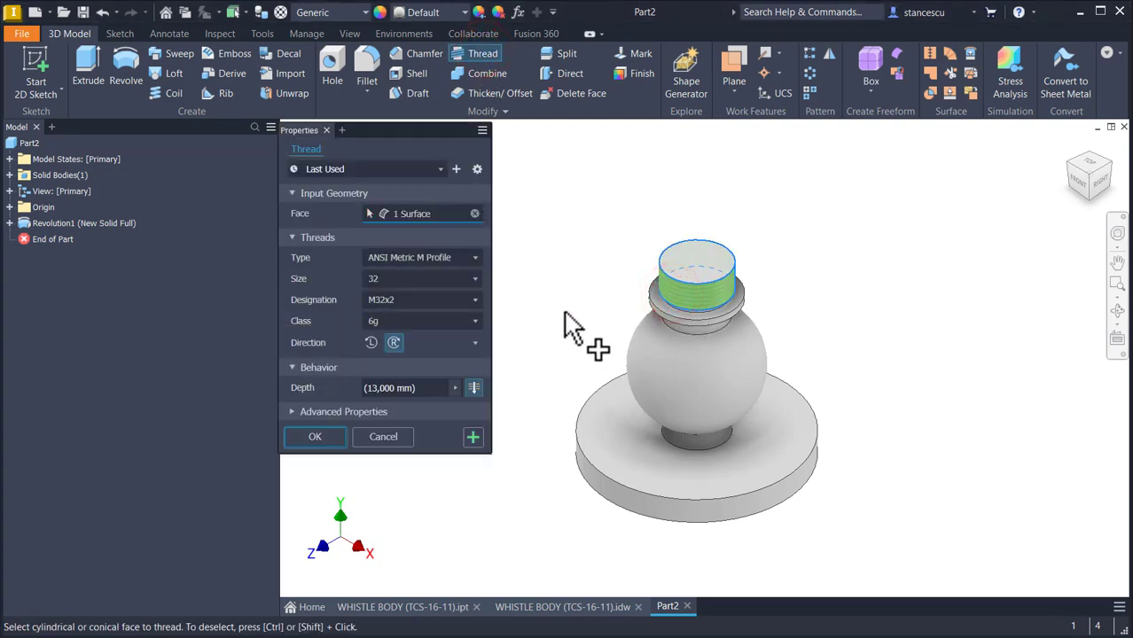
left_click(428, 256)
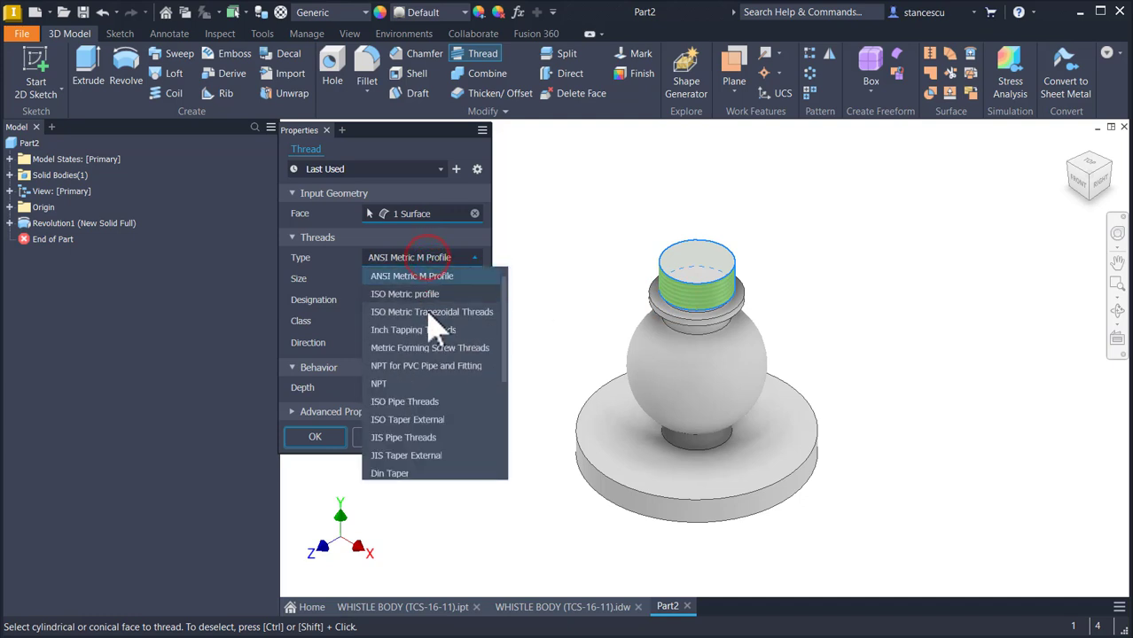
left_click(422, 404)
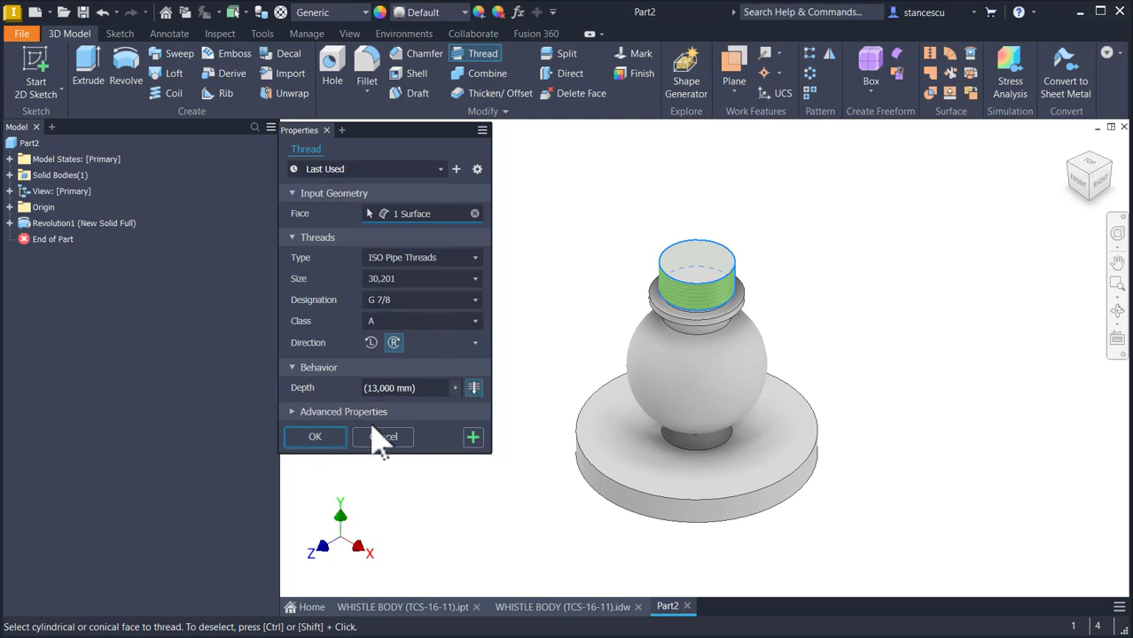
left_click(330, 438)
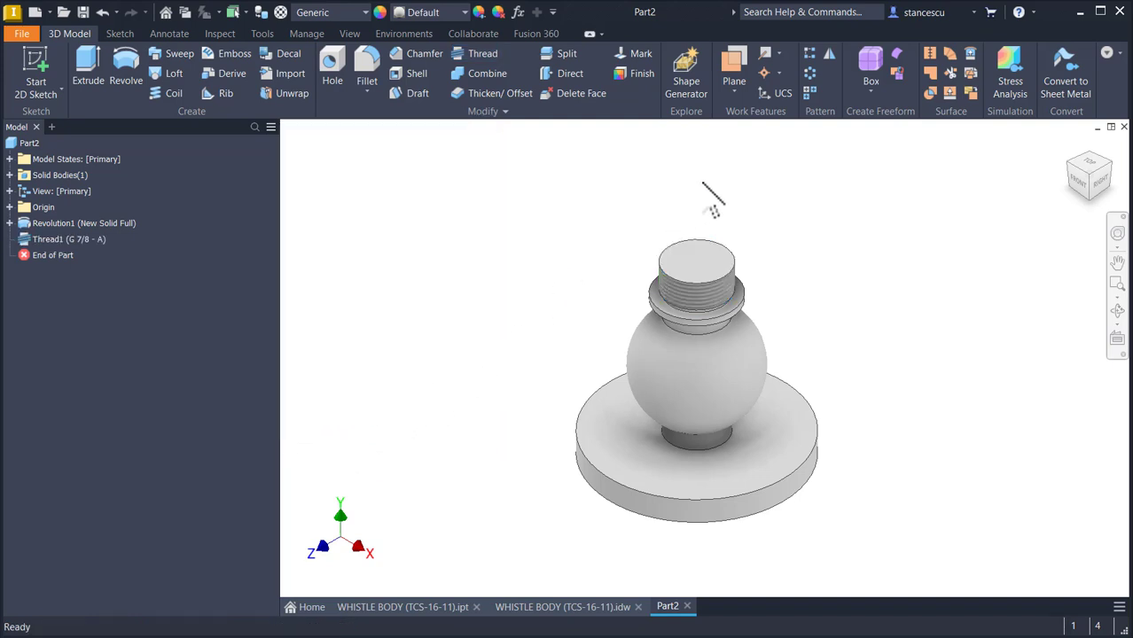
- Chamfer the upper edge of the threaded cylinder with a distance of 1 mm
left_click(709, 281)
left_click(741, 271)
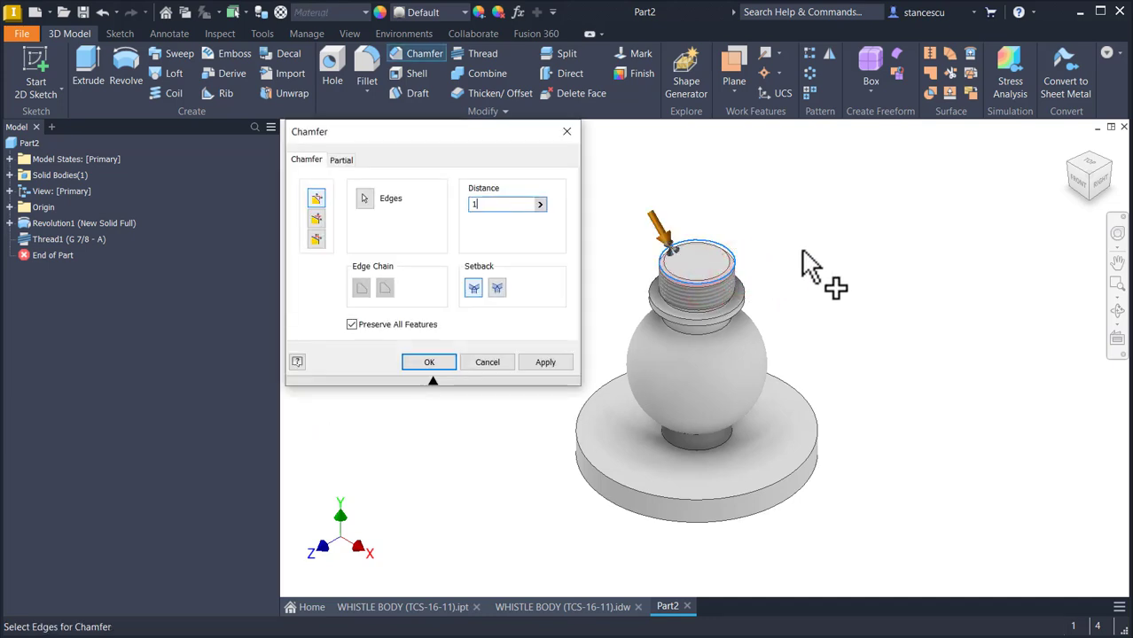
left_click(430, 363)
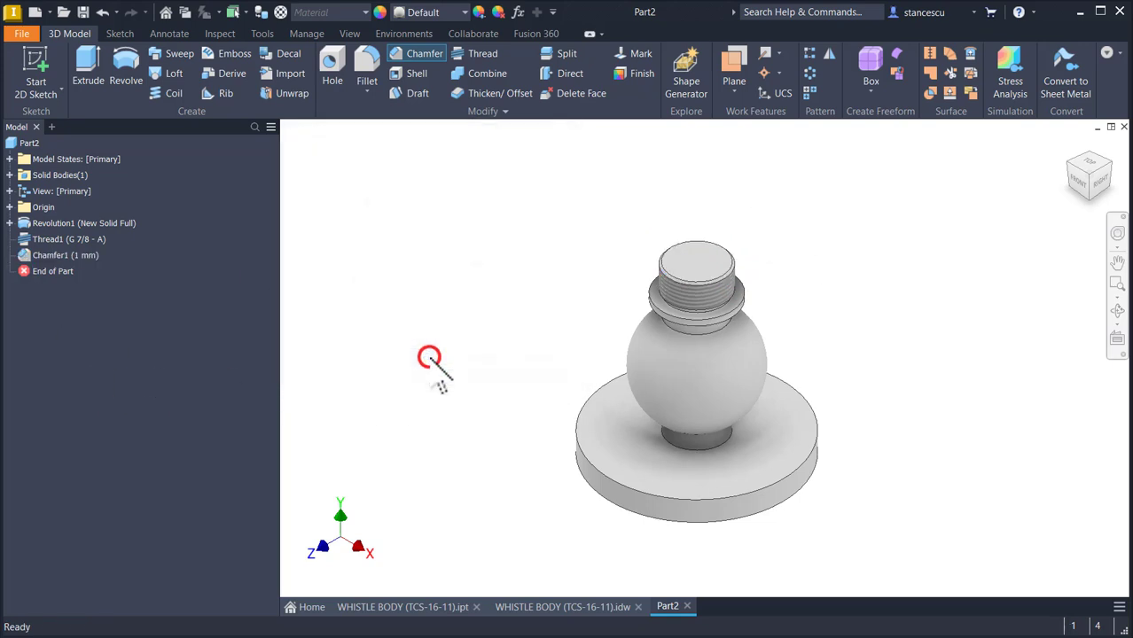
- Fillet the two edges where the sphere meets its necks and the edge where the lower neck meets the base, radius 4 mm
left_click(693, 336)
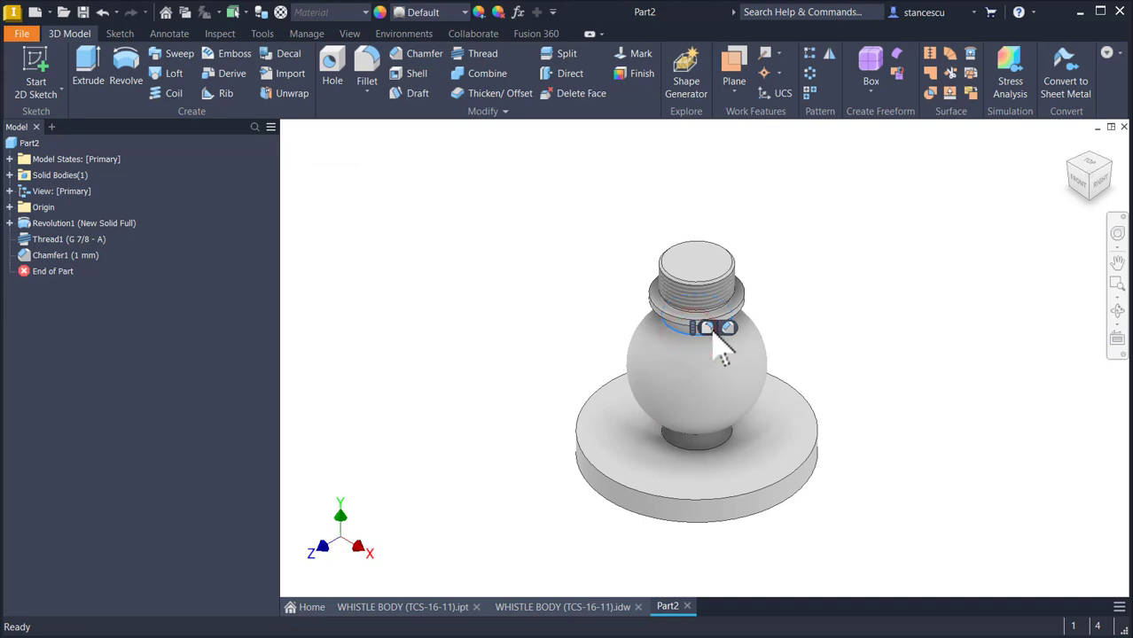
key("f")
type("4")
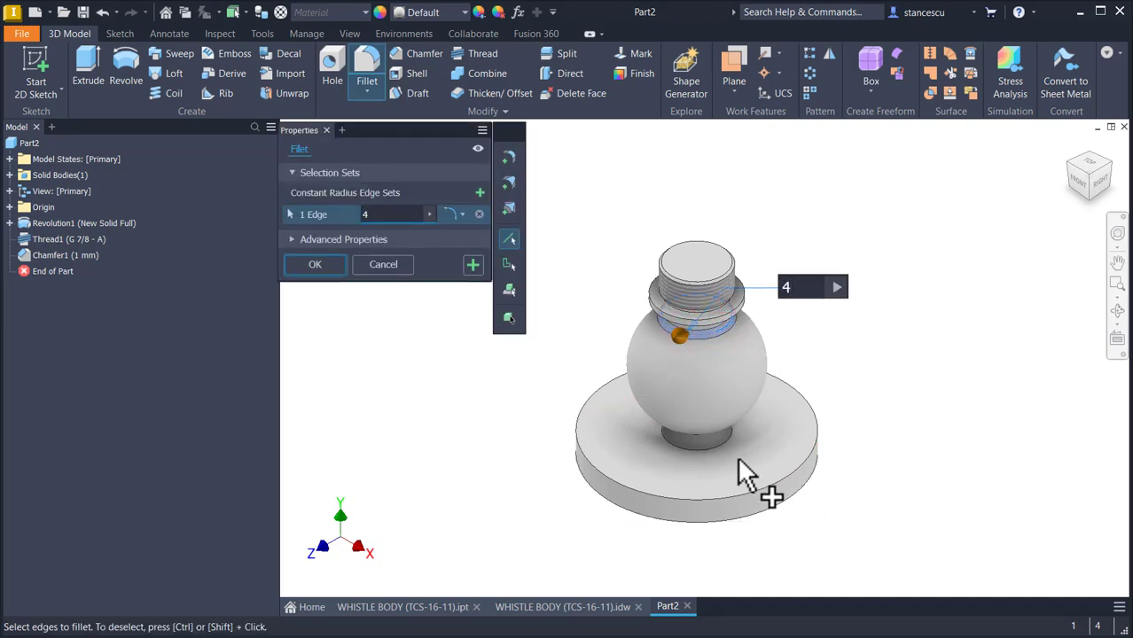
left_click(720, 446)
middle_click_drag(720, 446, 696, 446, "shift")
left_click(696, 448)
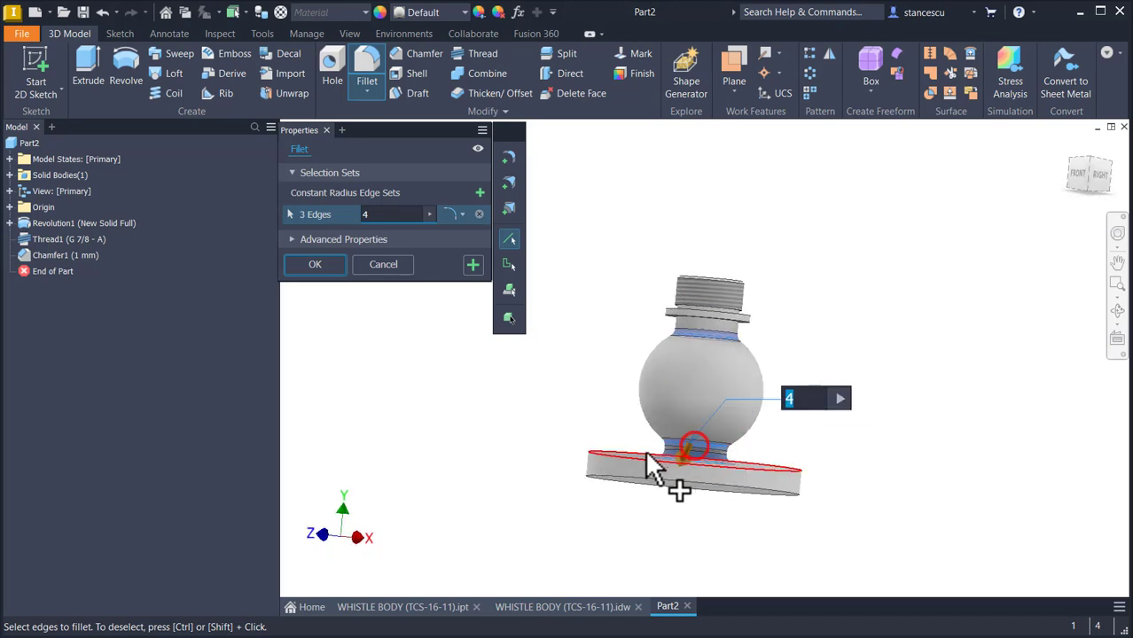
key("F6")
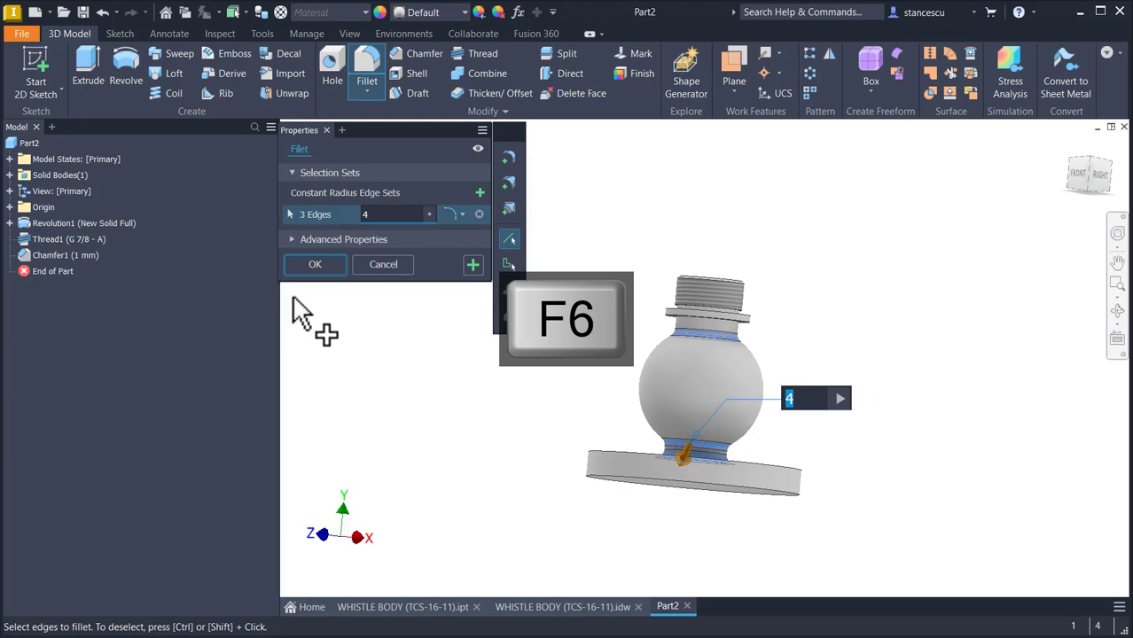
left_click(316, 264)
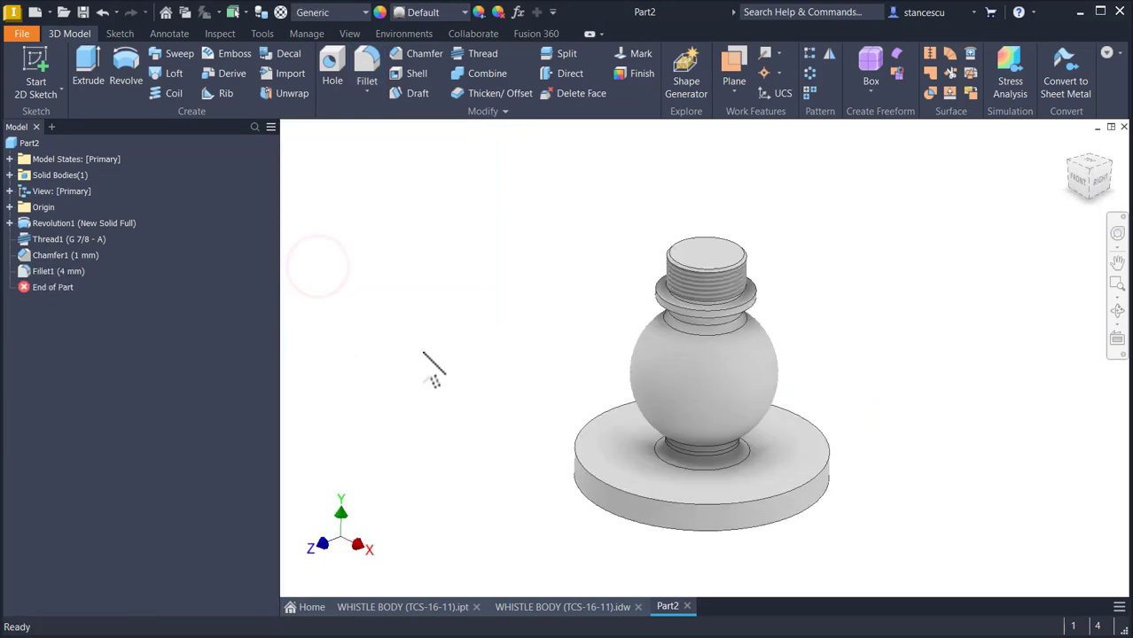
- Examine the side port dimensions in section A-A of WHISTLE BODY (TCS-16-11).idw, and return to Part2
left_click(557, 606)
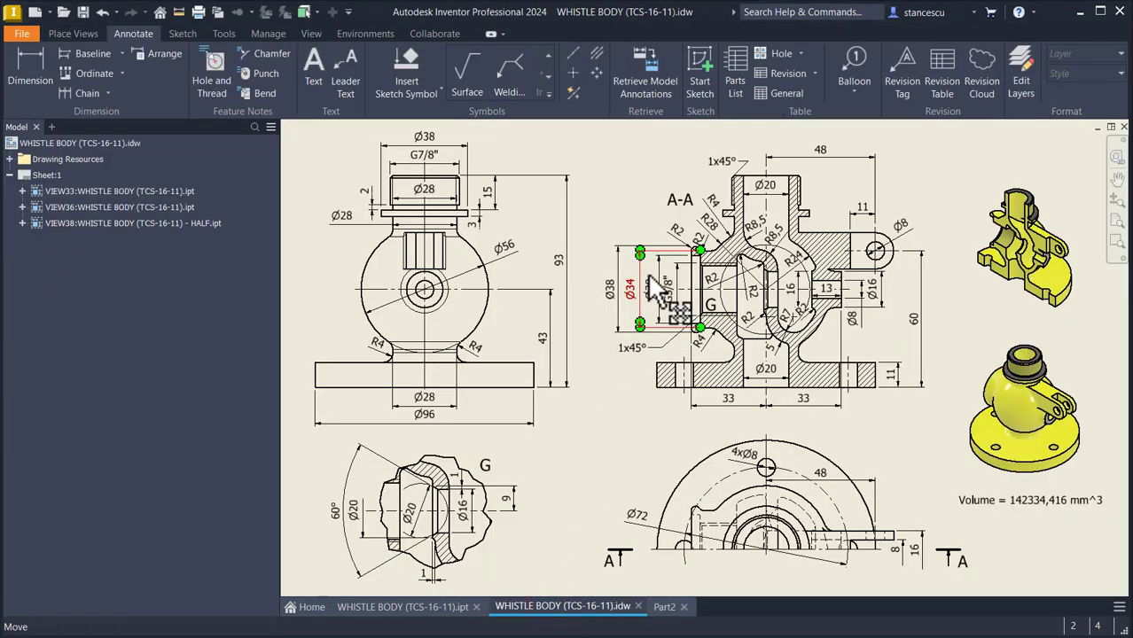
scroll(738, 254, "up", 3)
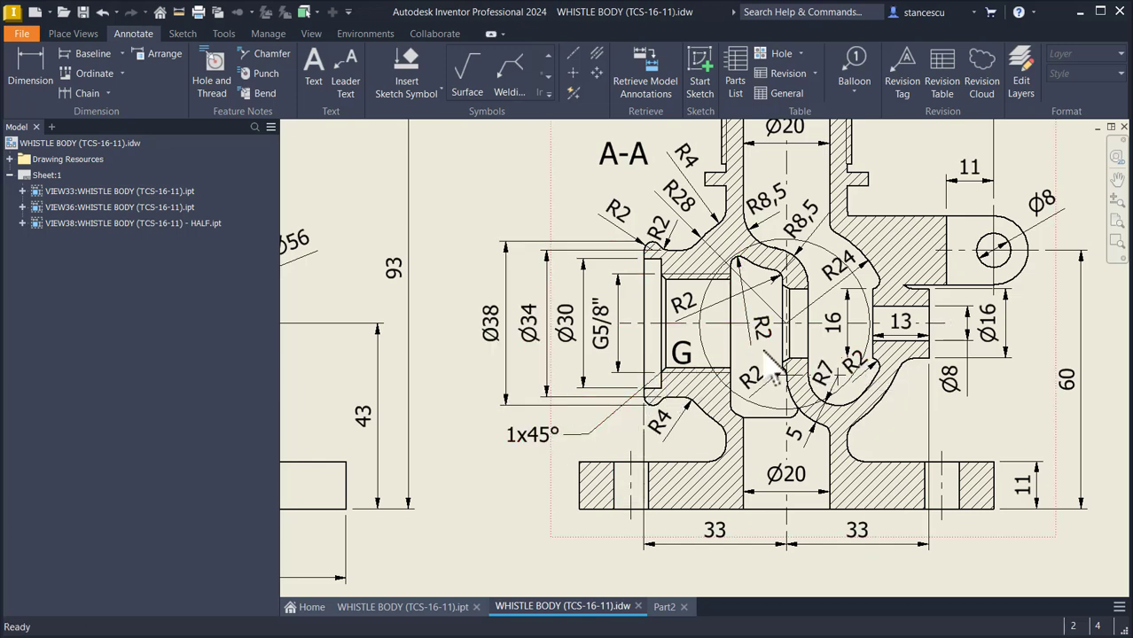
middle_click_drag(735, 342, 940, 321)
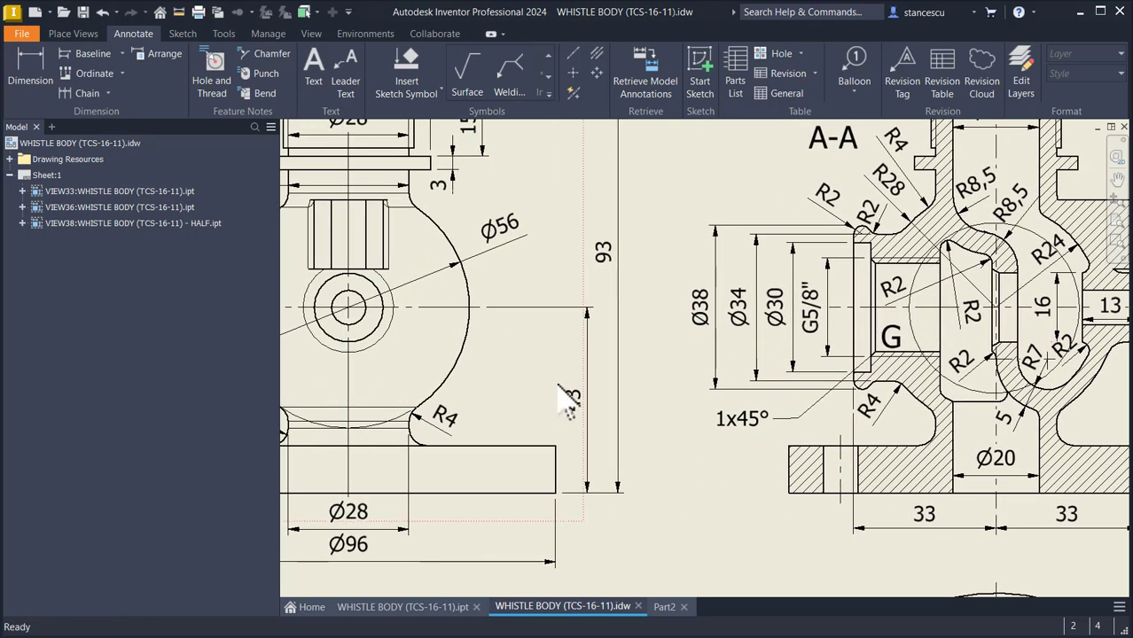
middle_click_drag(726, 384, 476, 400)
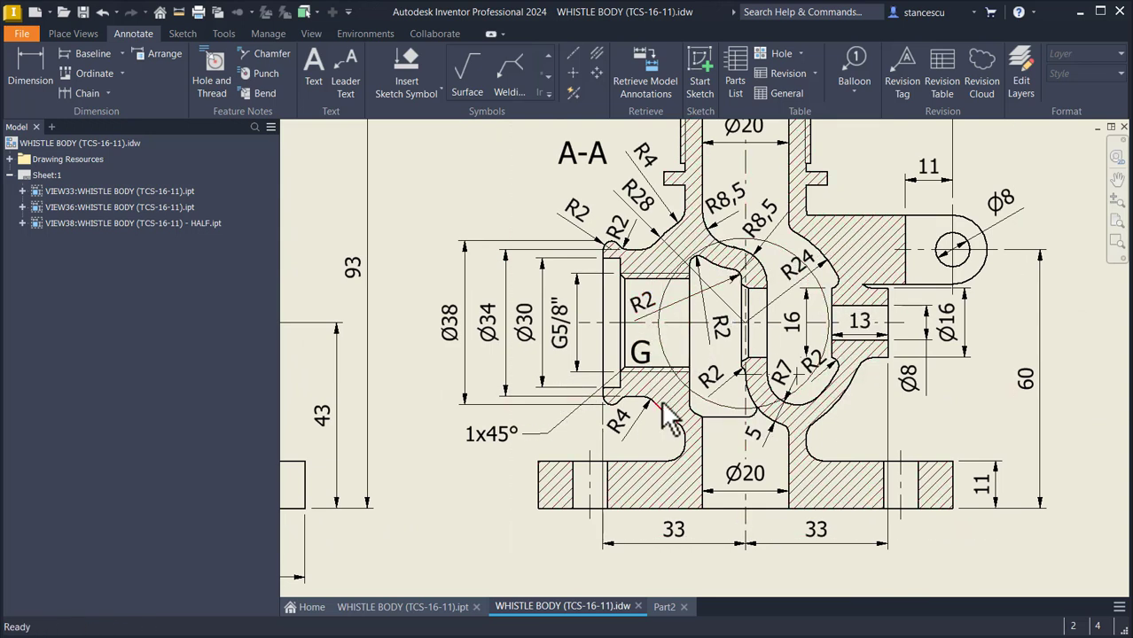
left_click(665, 608)
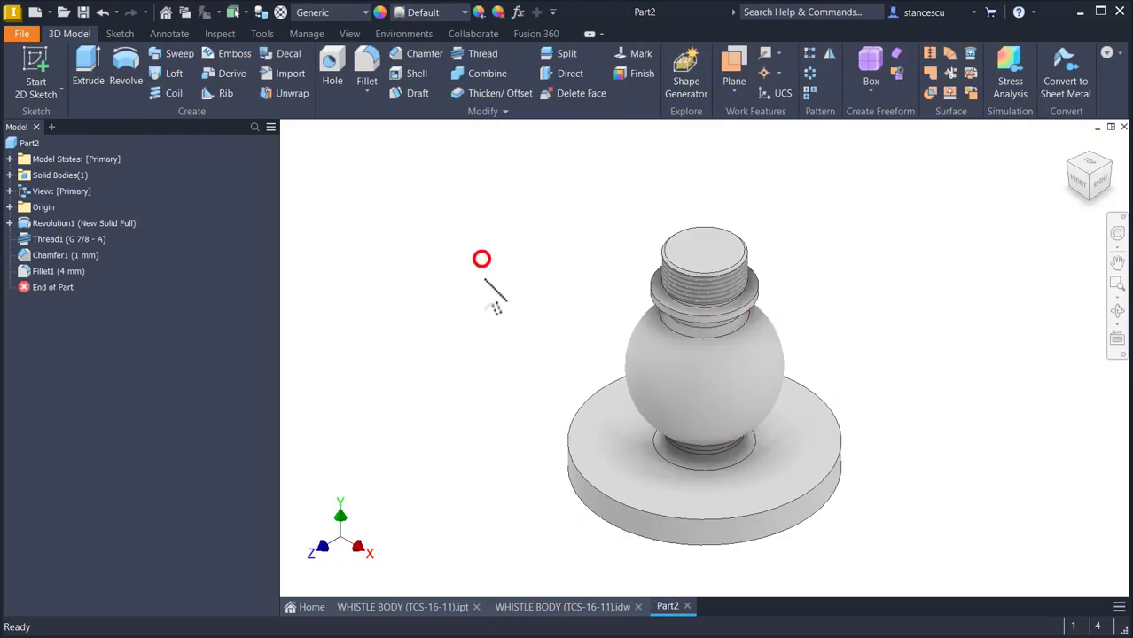
- Start a new sketch on the XY Plane and slice the graphics to show the body's cross-section
left_click(9, 207)
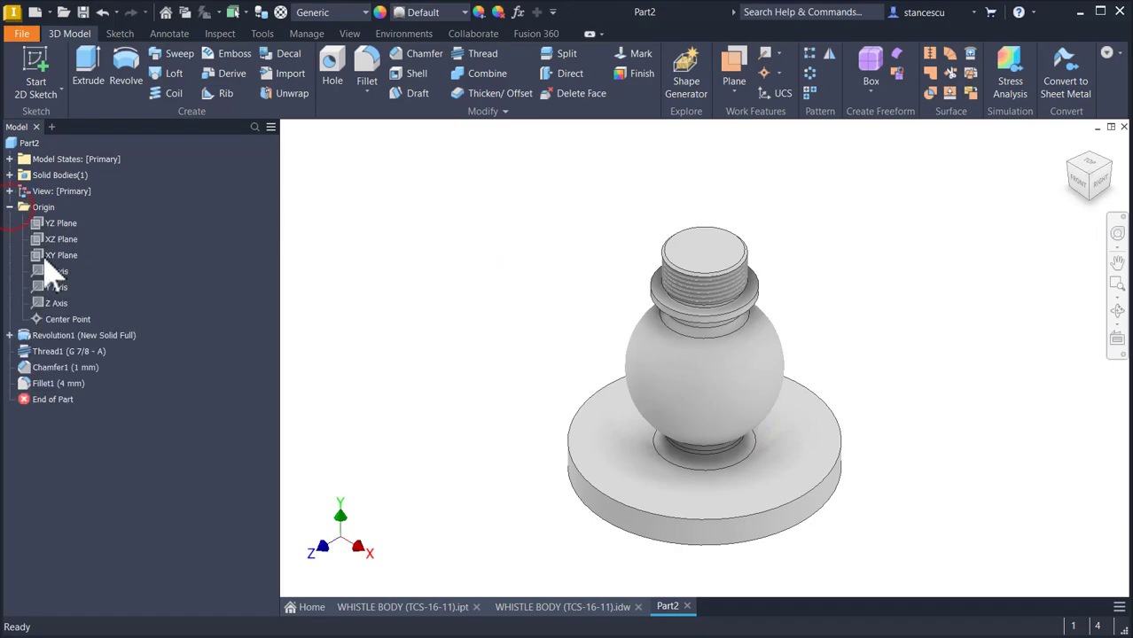
left_click(41, 255)
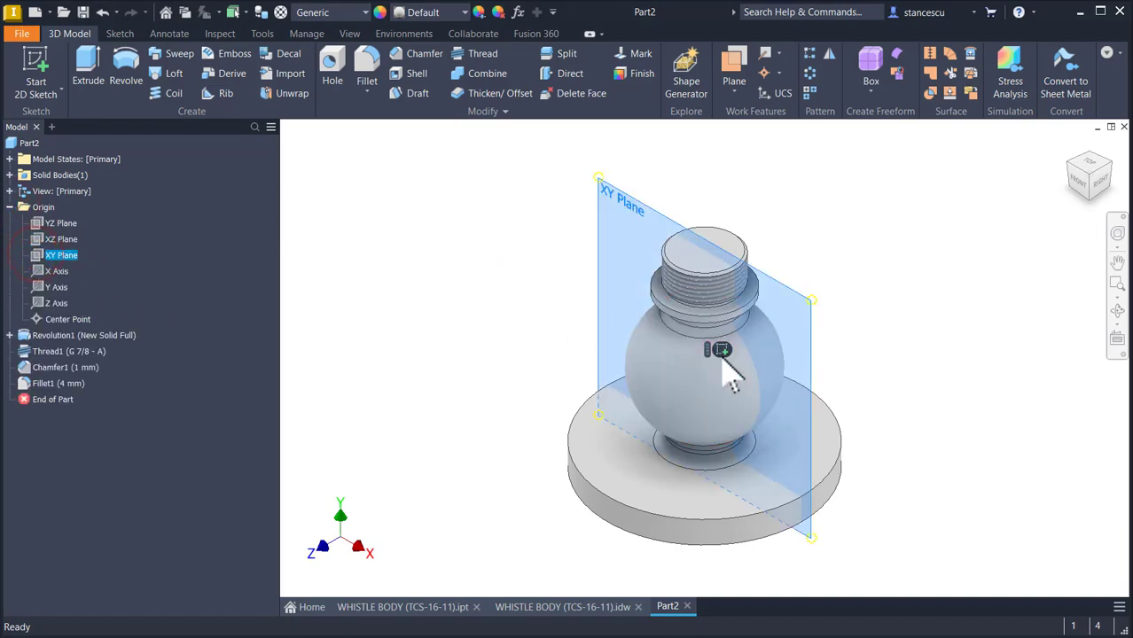
left_click(721, 350)
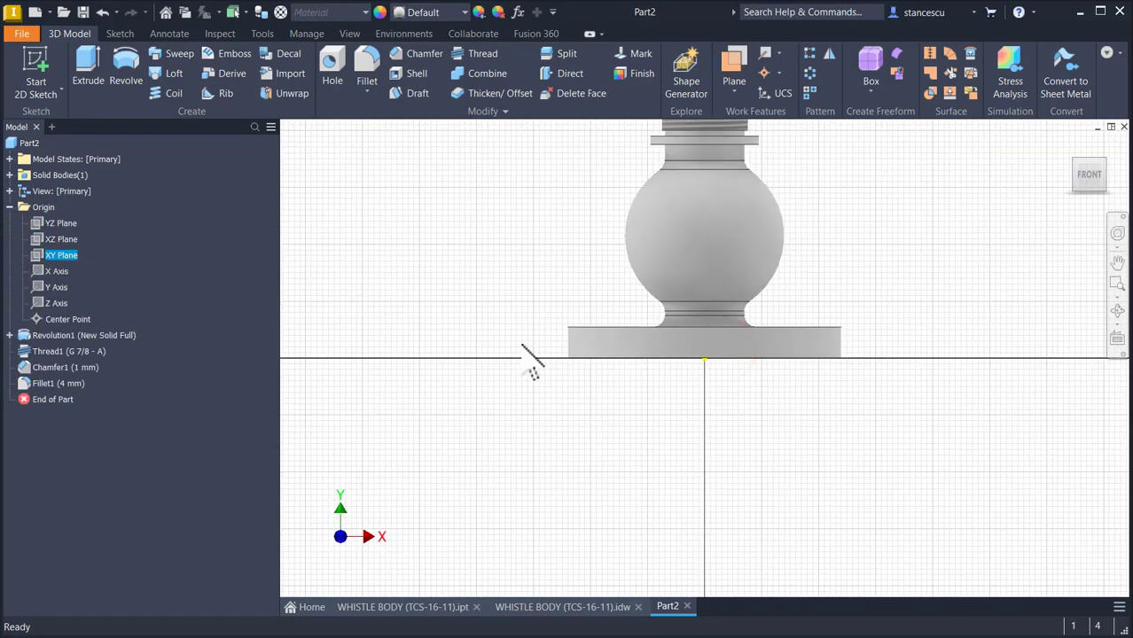
key("F7")
key("Num_Lock")
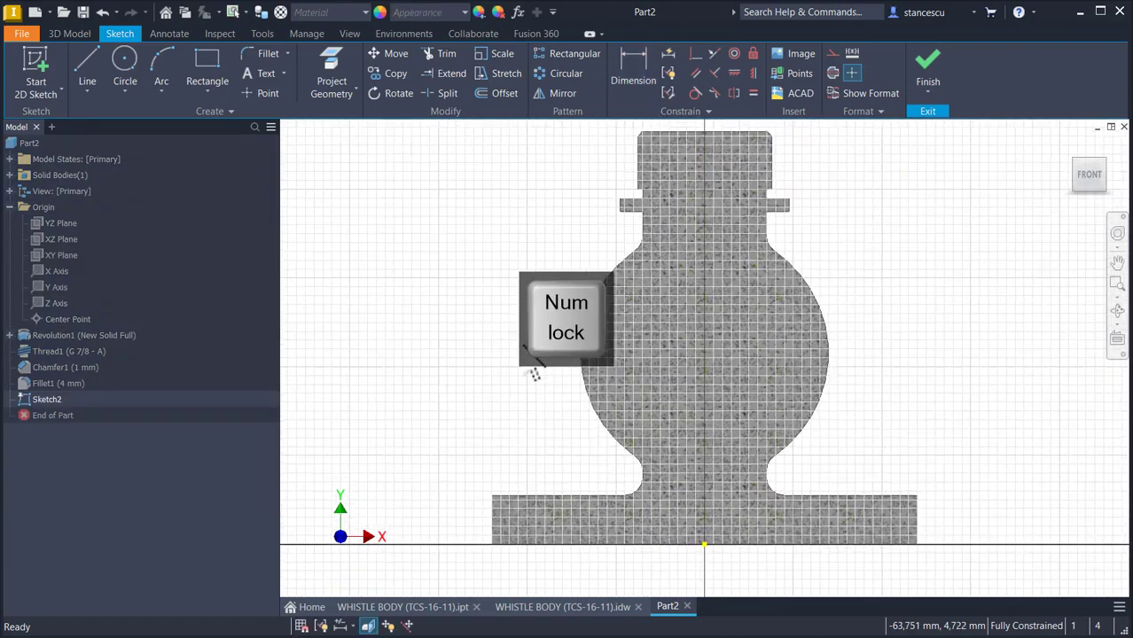
- Project the sphere's outline into the sketch and convert it to construction geometry
left_click(332, 69)
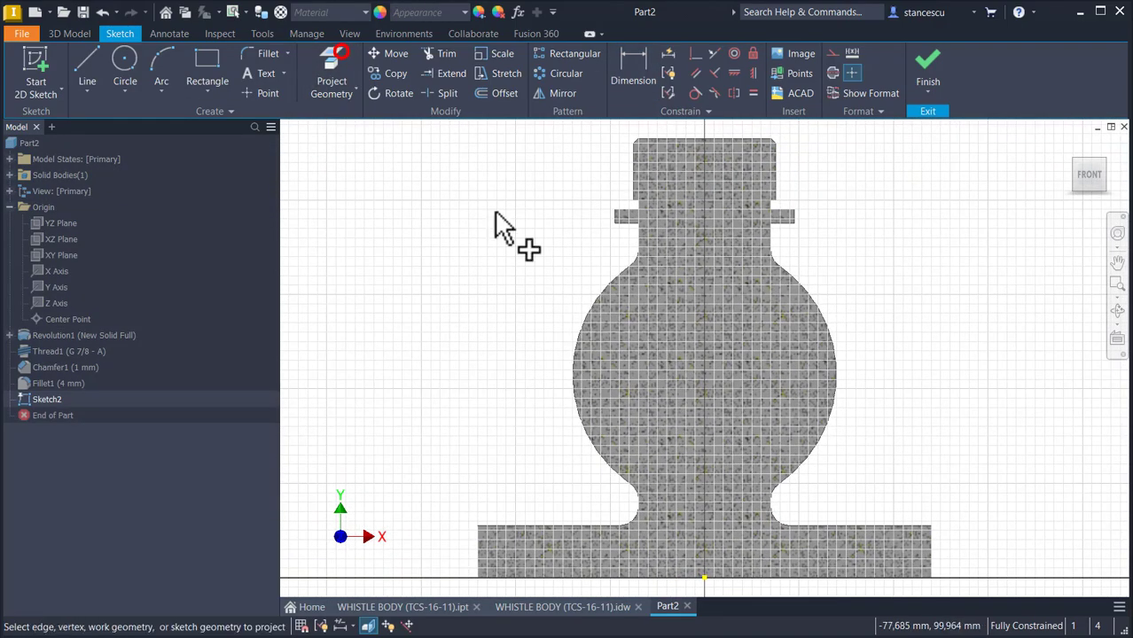
left_click(837, 343)
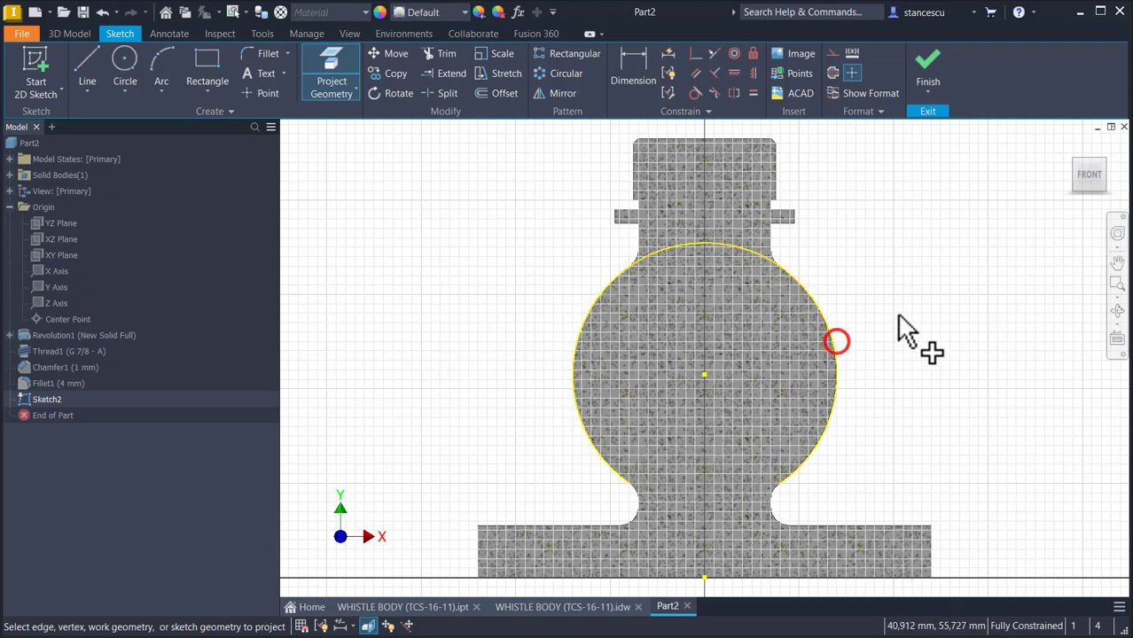
key("Escape")
left_click_drag(899, 314, 761, 353)
left_click(831, 54)
left_click(887, 174)
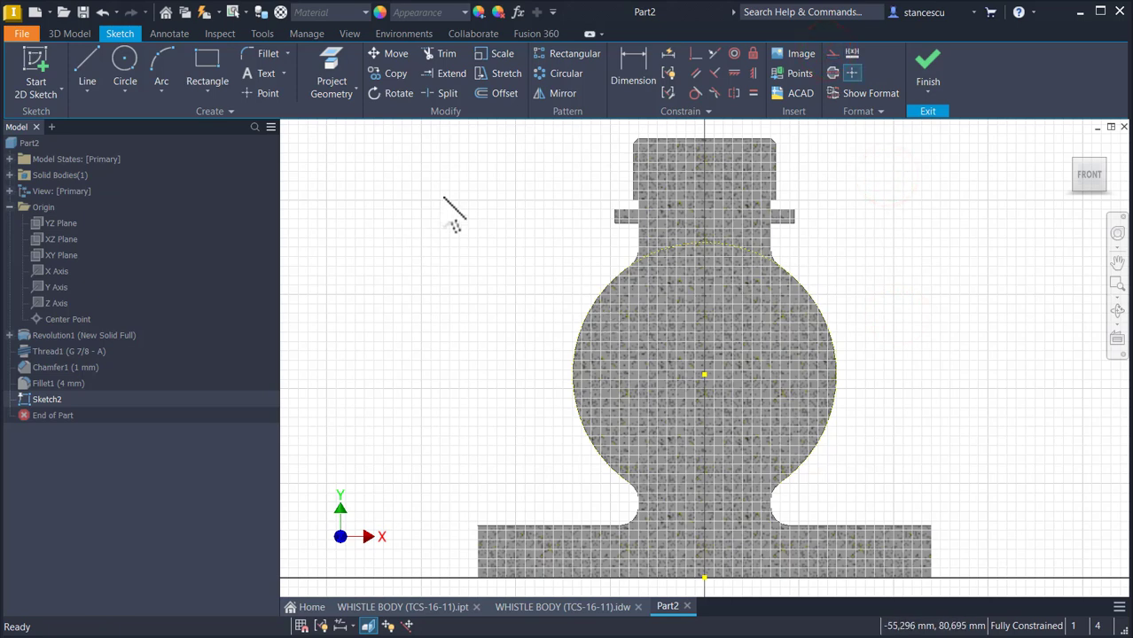
- Draw a horizontal line across the sphere with its length set to 33+33 mm
left_click(86, 67)
left_click(539, 362)
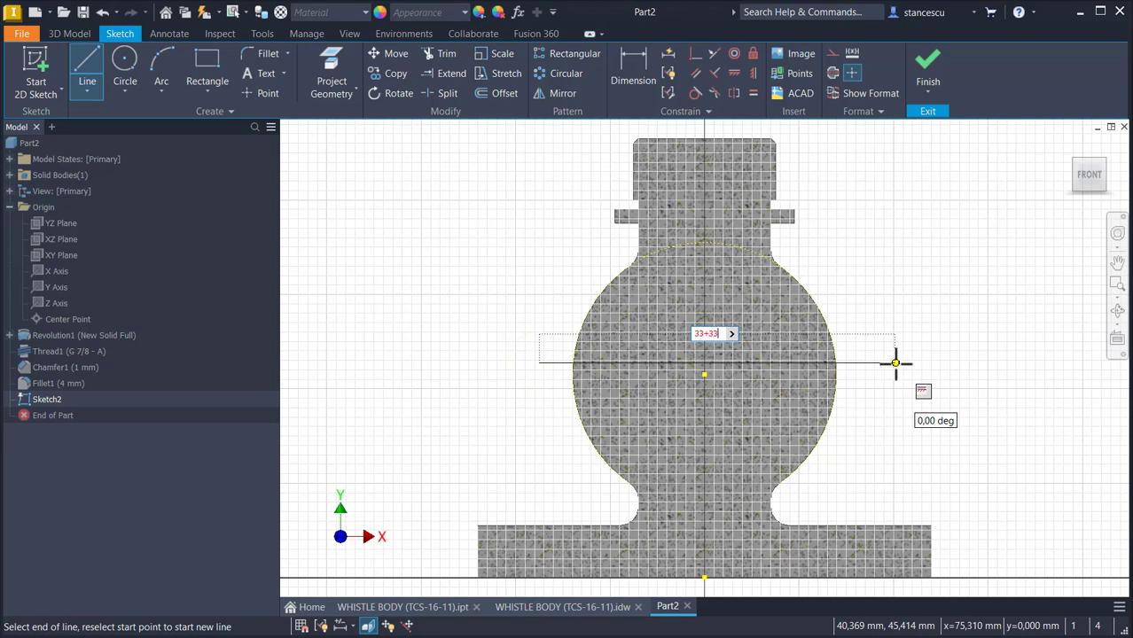
key("Return")
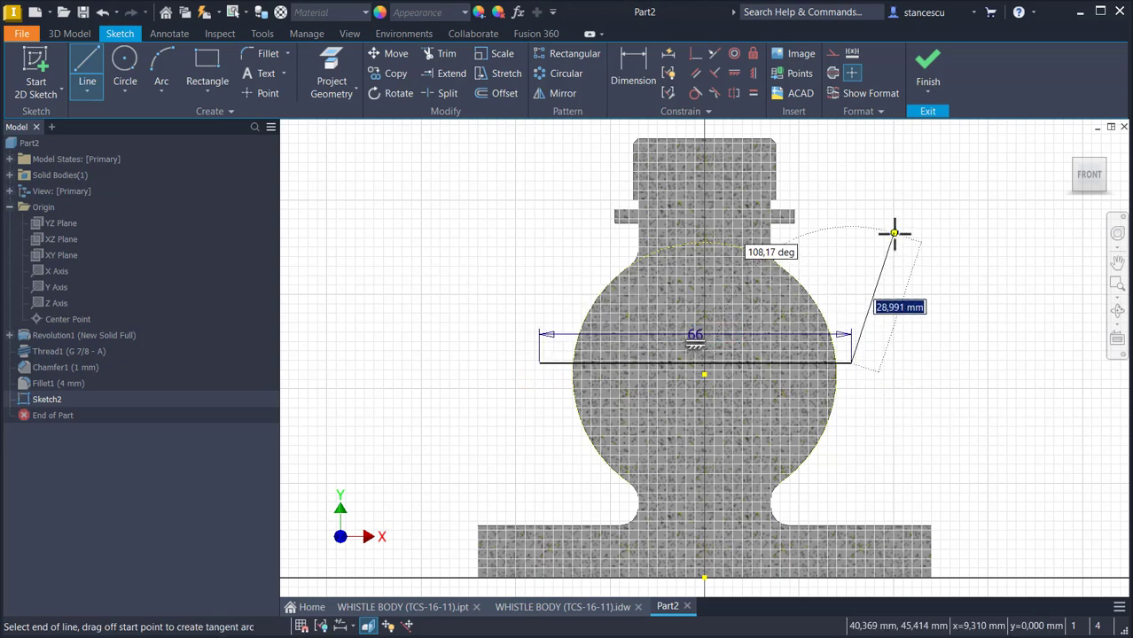
key("Escape")
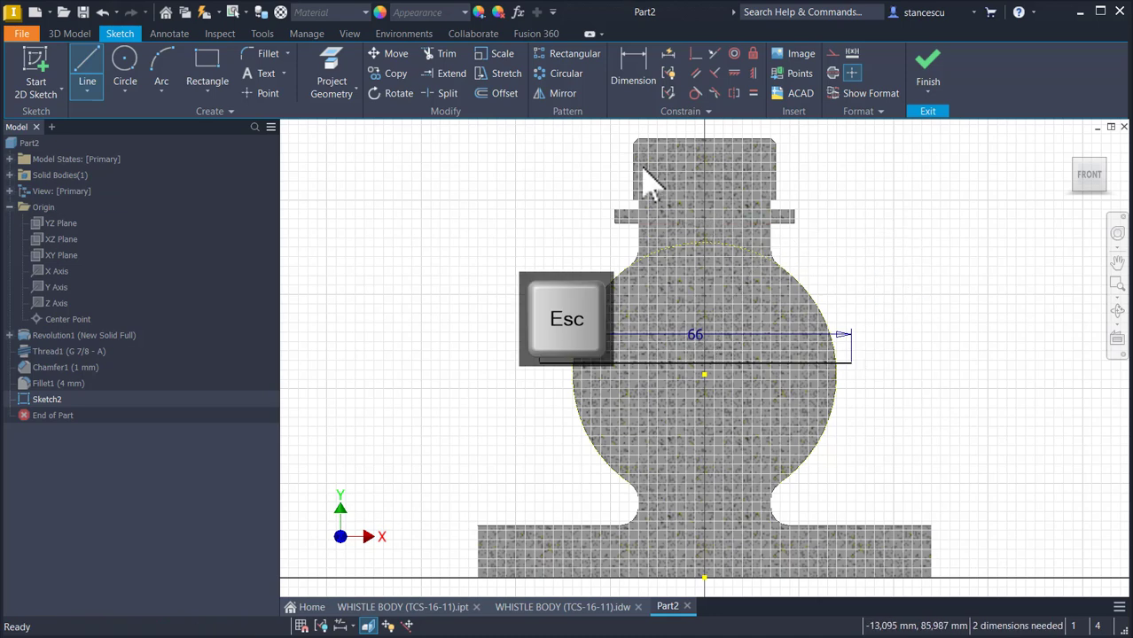
- Make the horizontal line's midpoint coincident with the sphere's centre point, and convert the line to a centerline
left_click(695, 56)
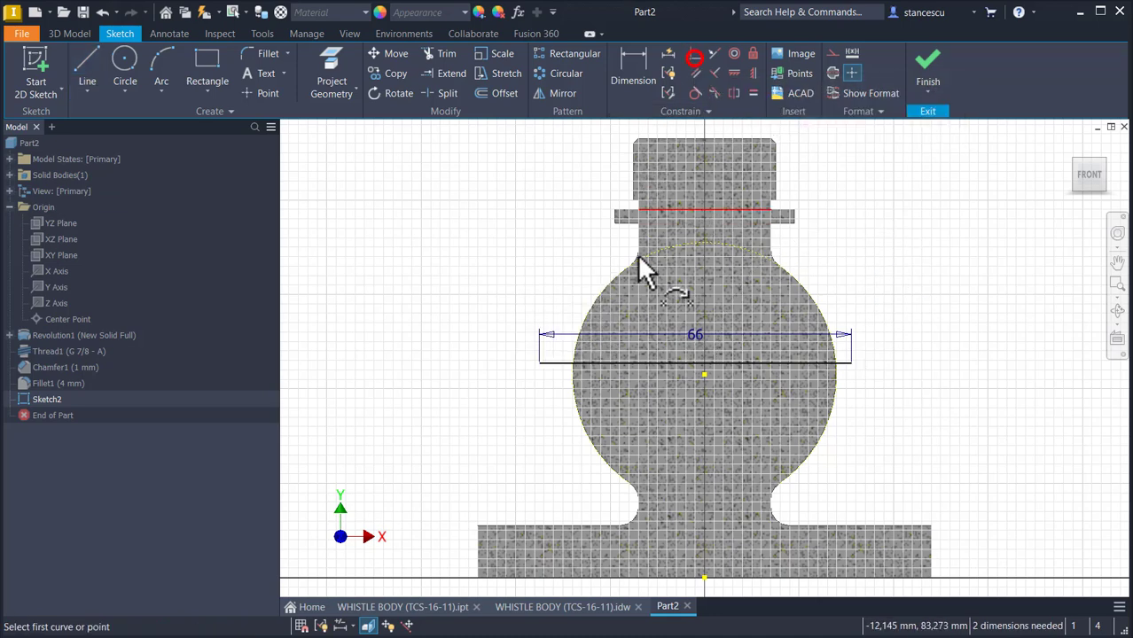
left_click(696, 364)
left_click(704, 375)
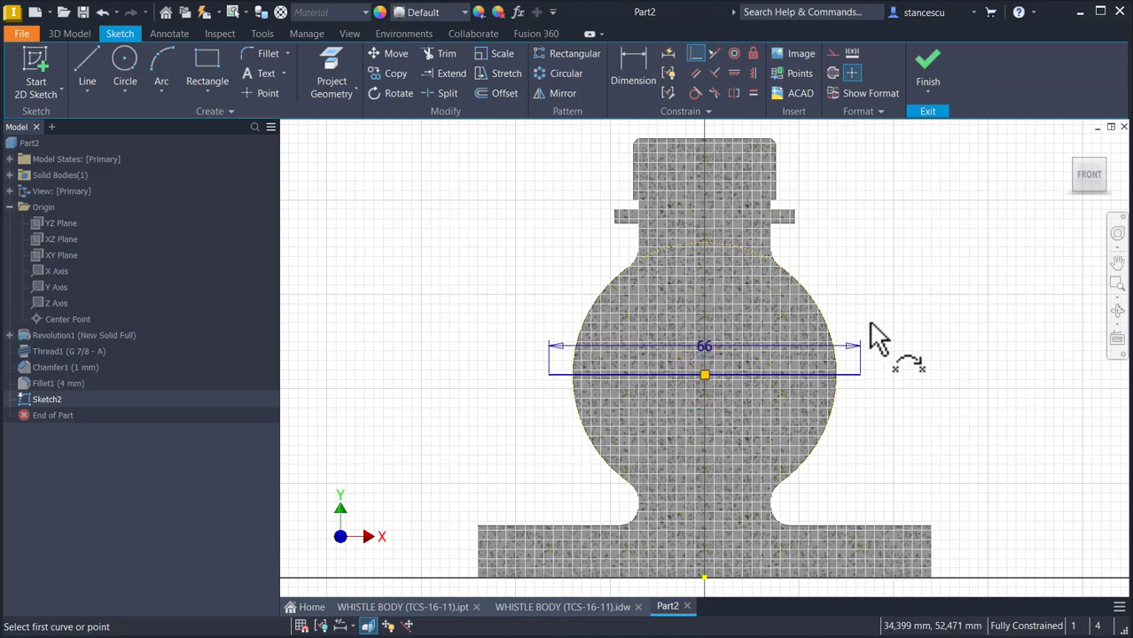
key("Escape")
left_click_drag(905, 304, 864, 407)
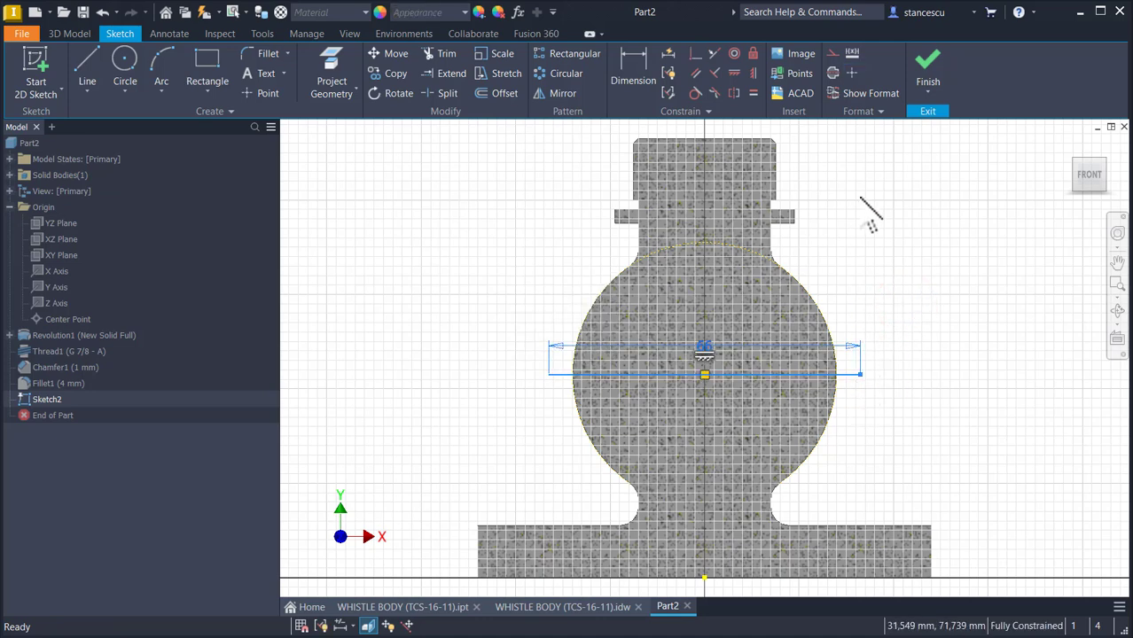
left_click(833, 73)
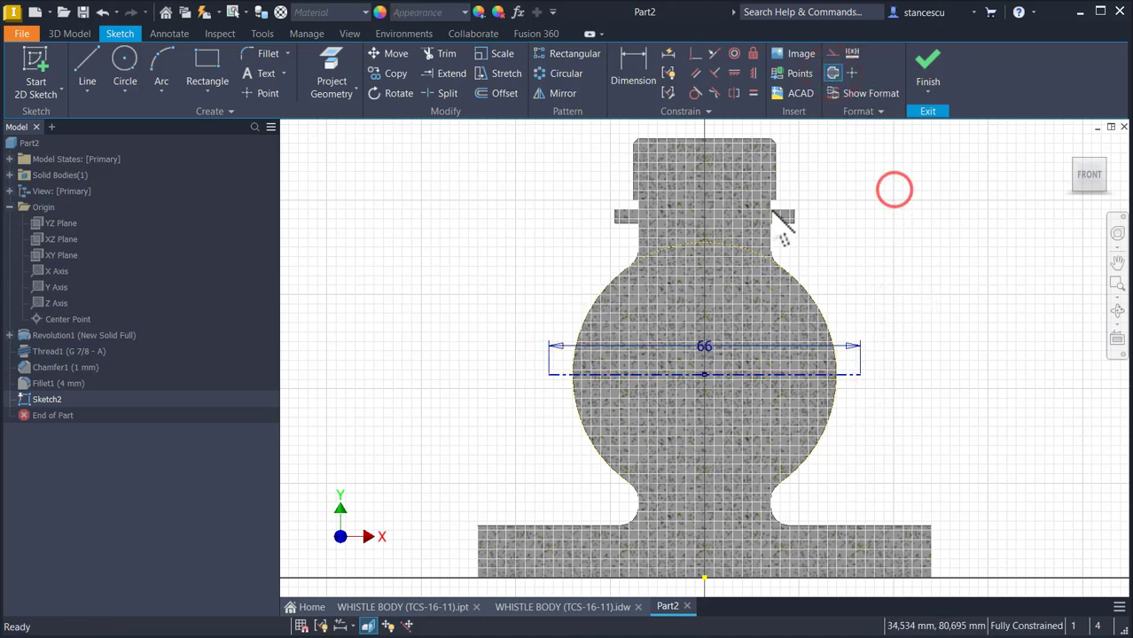
- Draw a stepped profile between the centerline's ends, with a tangent arc at the upper-left corner and a vertical step near the sphere's middle
left_click(91, 53)
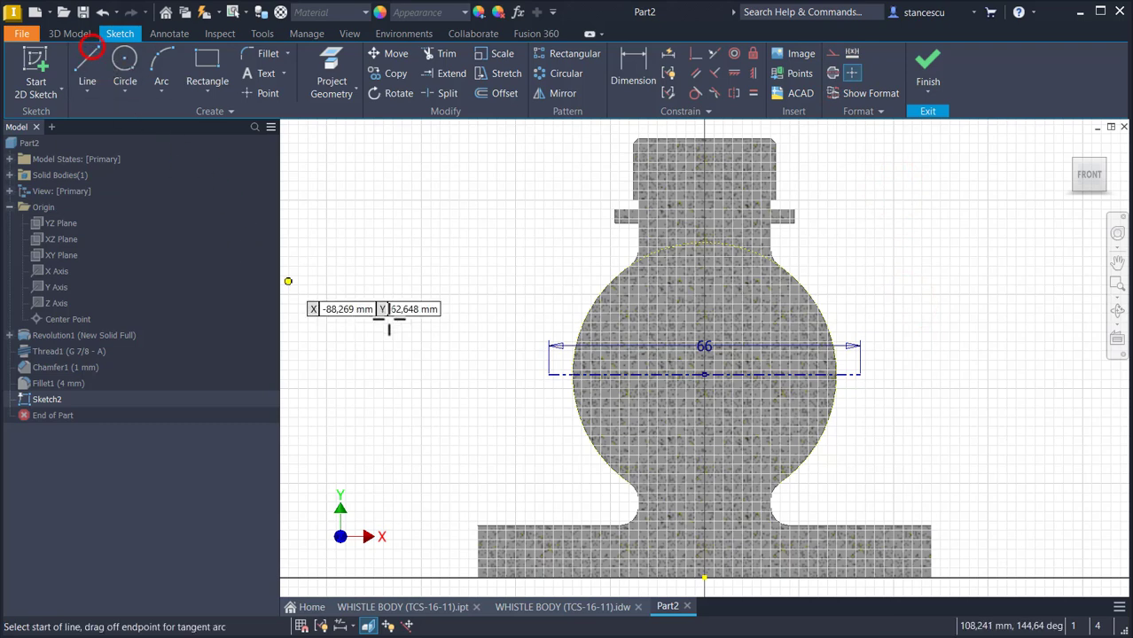
left_click(549, 374)
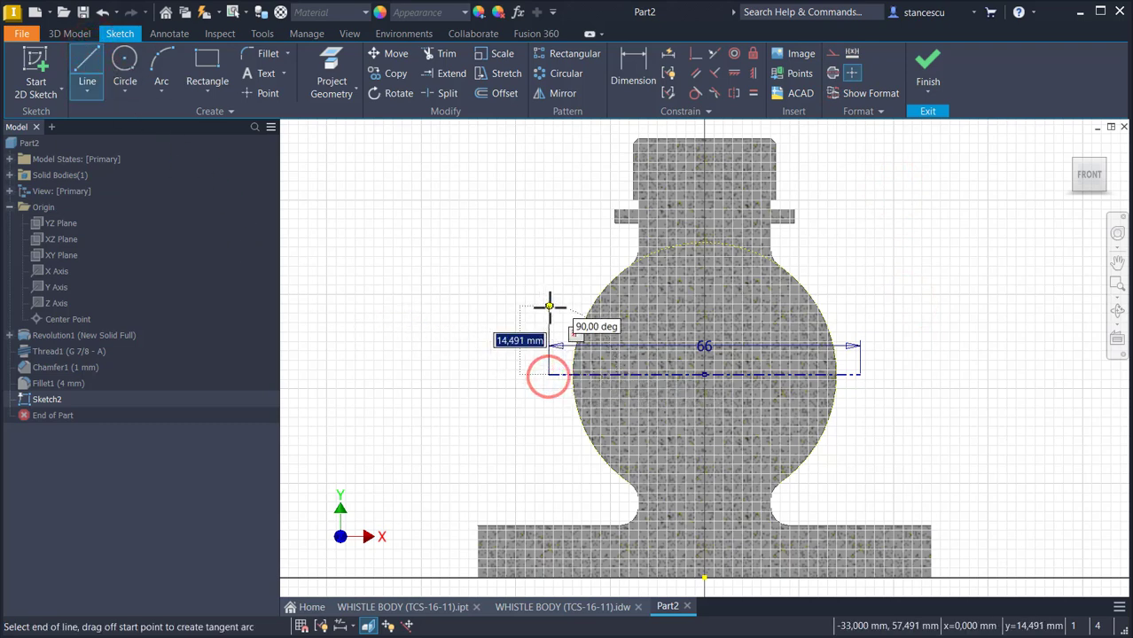
left_click(548, 296)
mouse_move(549, 296)
left_mouse_down()
mouse_move(575, 290)
mouse_move(561, 300)
left_mouse_up()
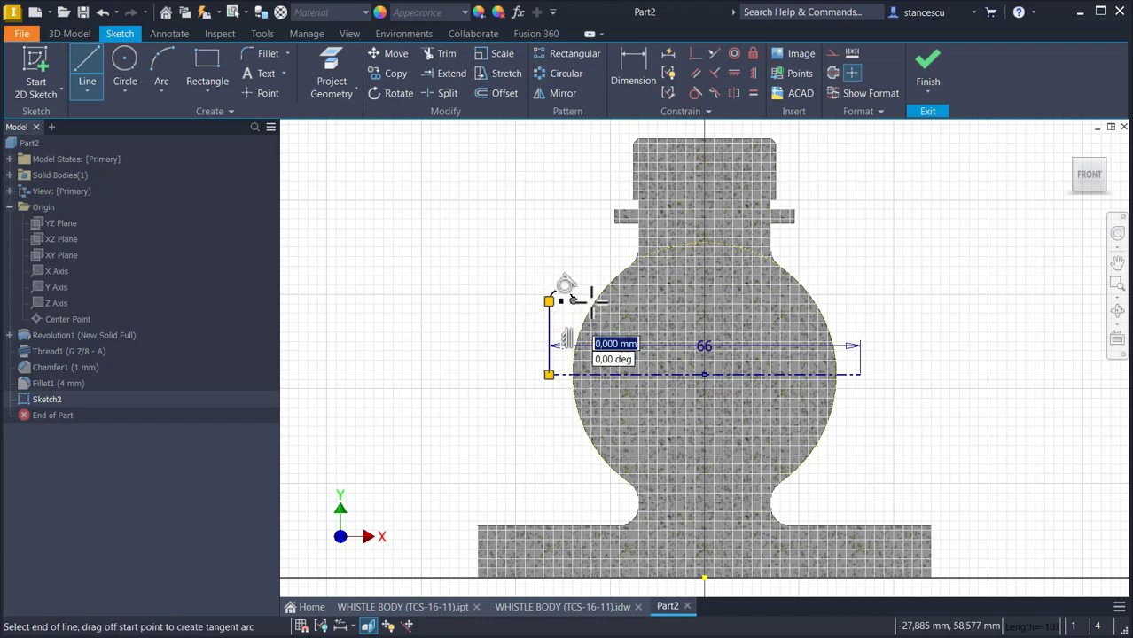
left_click(701, 301)
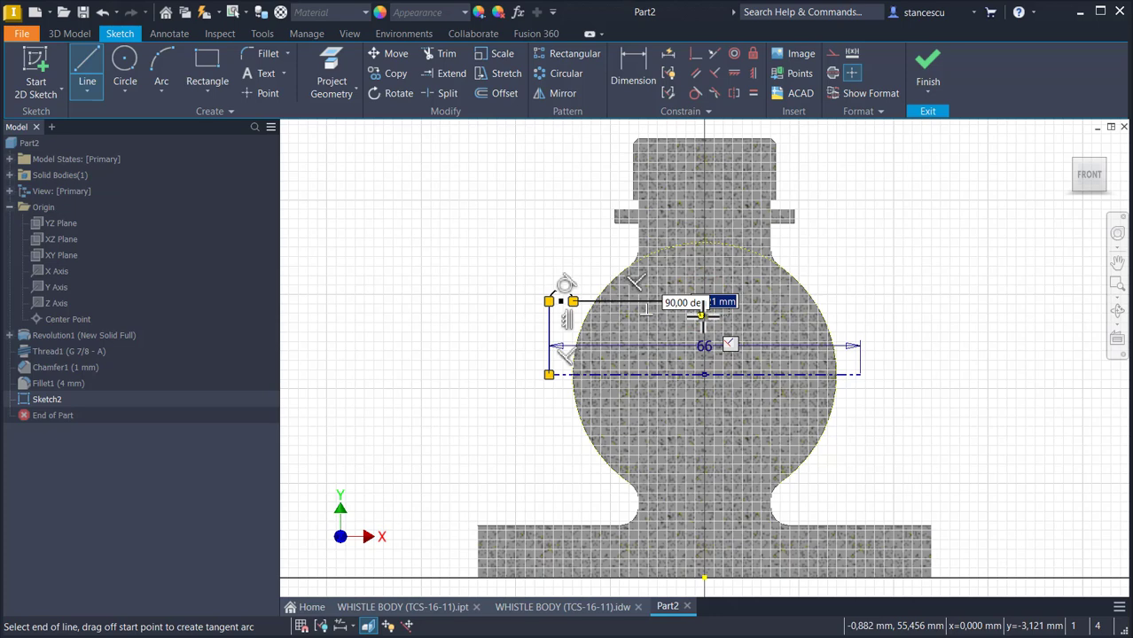
left_click(700, 316)
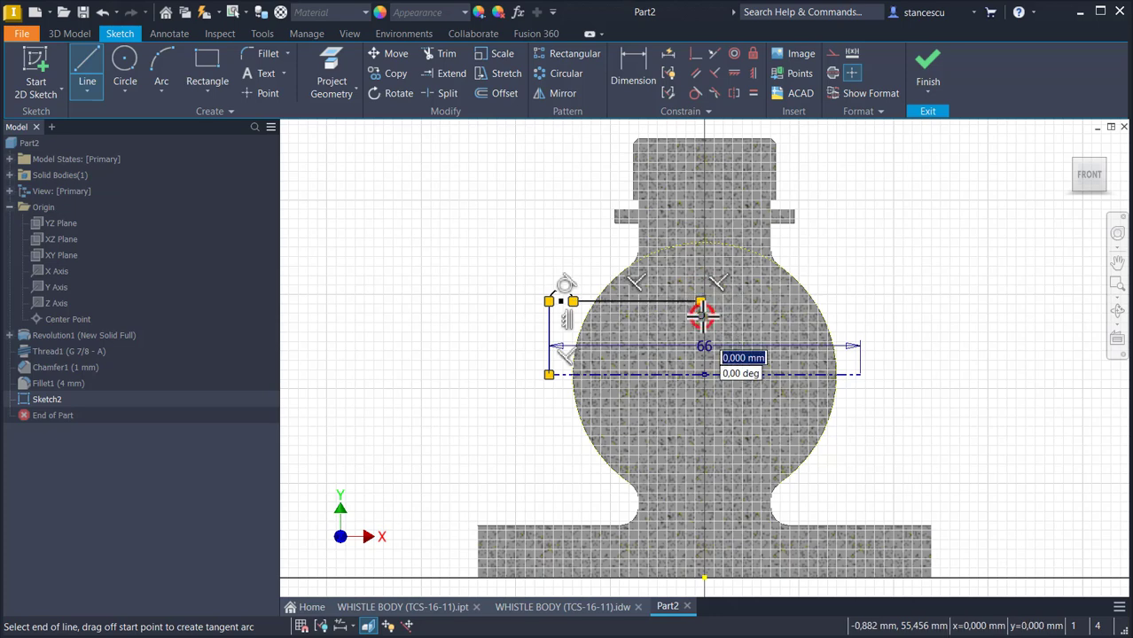
left_click(859, 315)
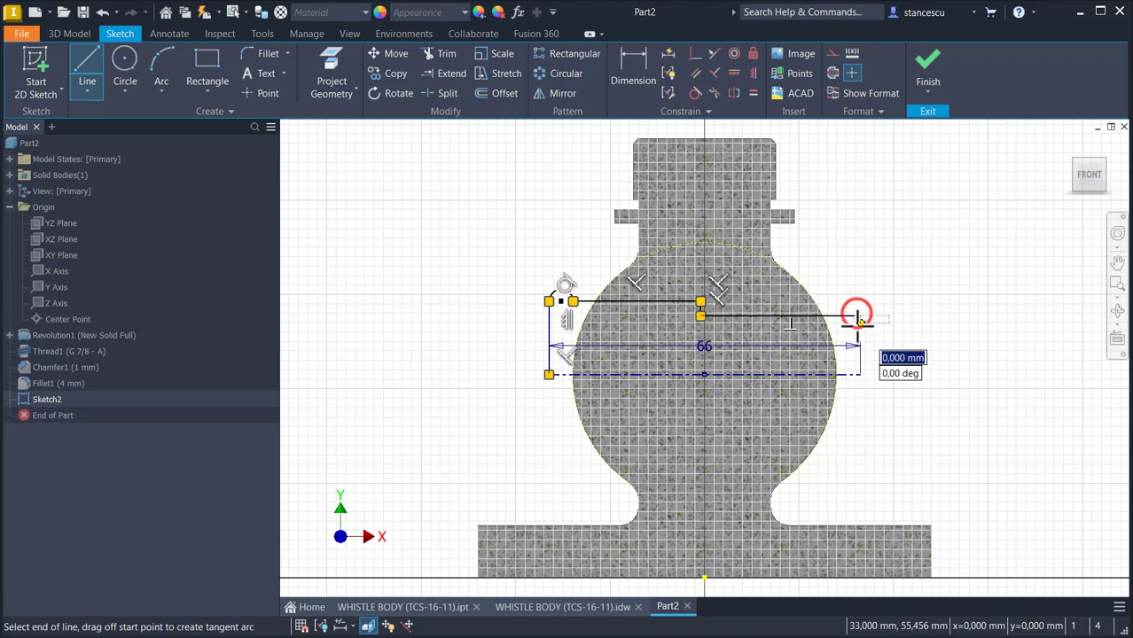
left_click(862, 374)
key("Escape")
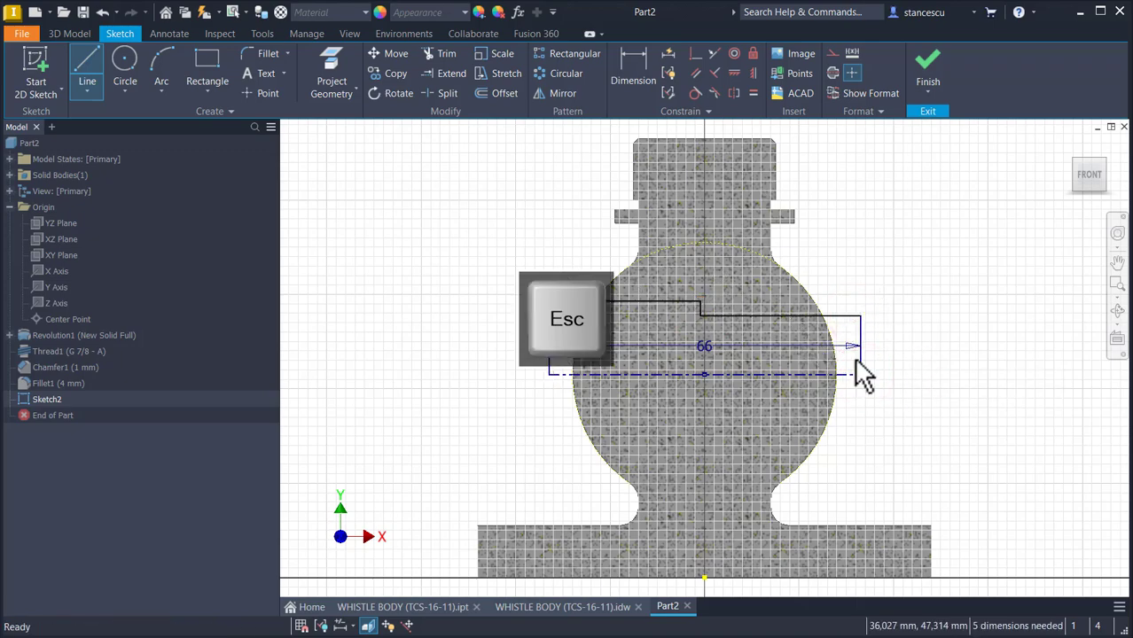
- Make the profile's short vertical step line coincident with the sphere's centre point
scroll(816, 373, "up", 3)
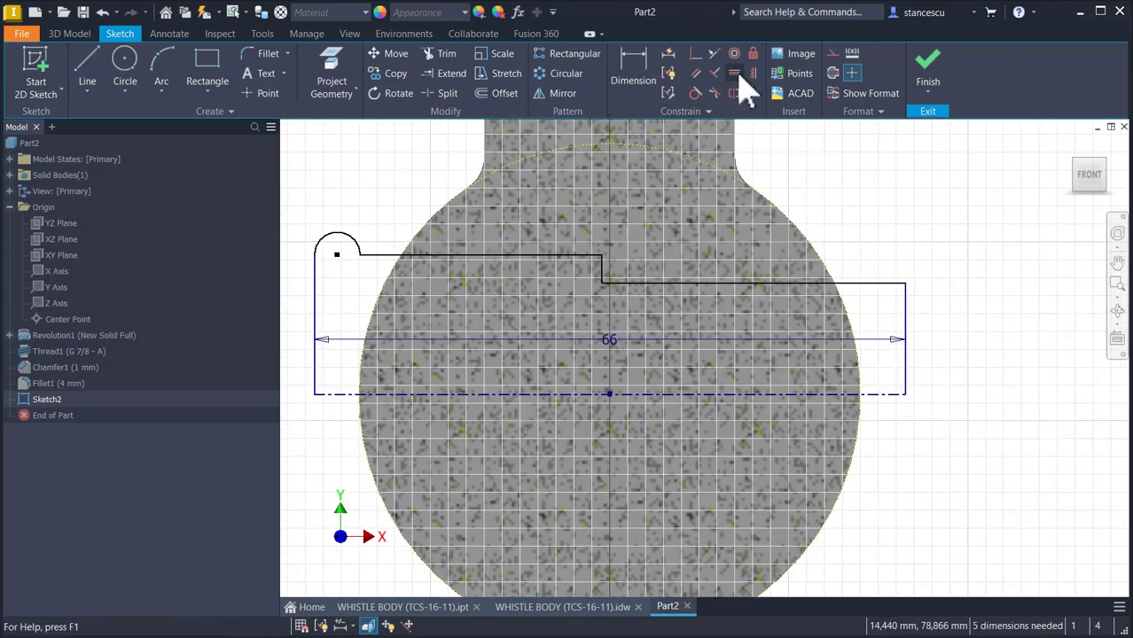
left_click(697, 55)
left_click(604, 263)
left_click(611, 392)
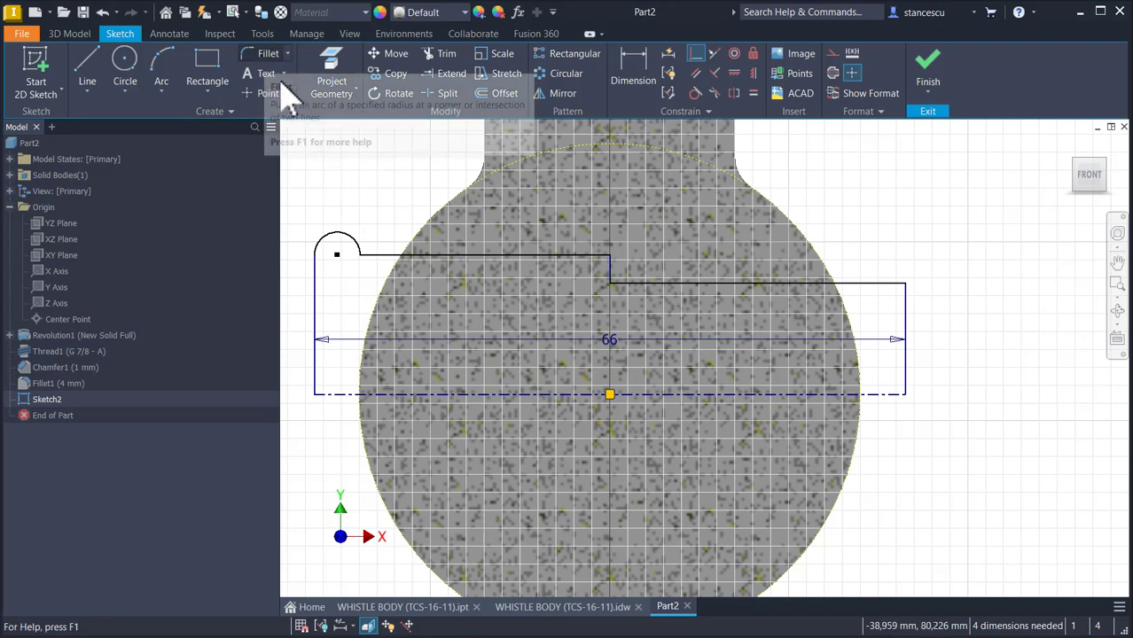
- Set the end arc's radius to 2 mm and add a 2 mm sketch fillet between the arc and the adjoining horizontal line
left_click(643, 82)
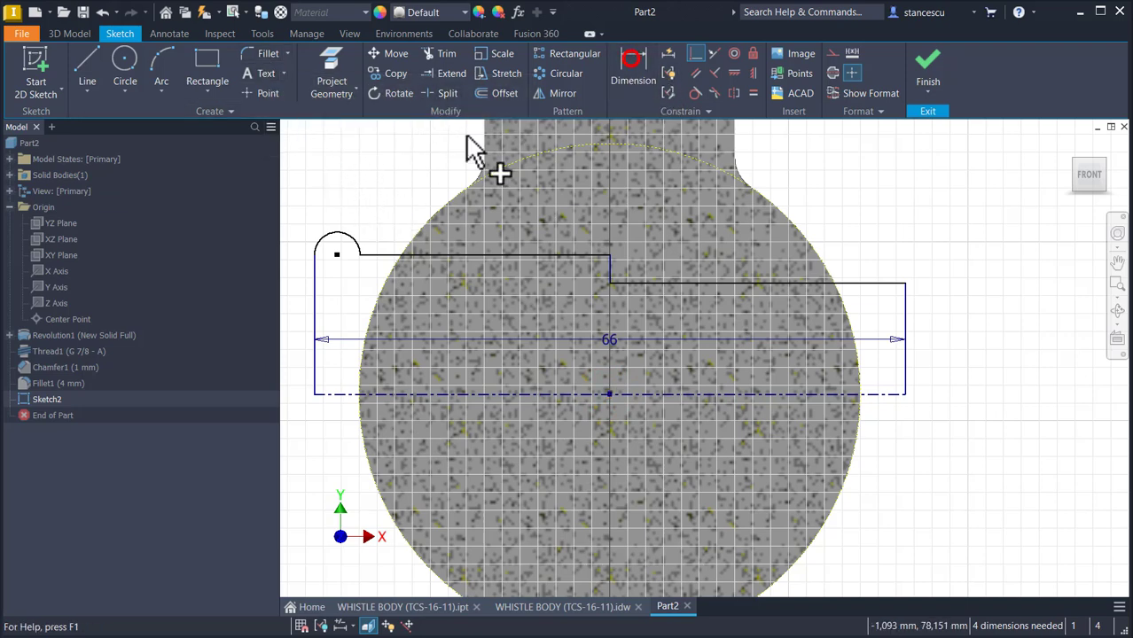
left_click(318, 237)
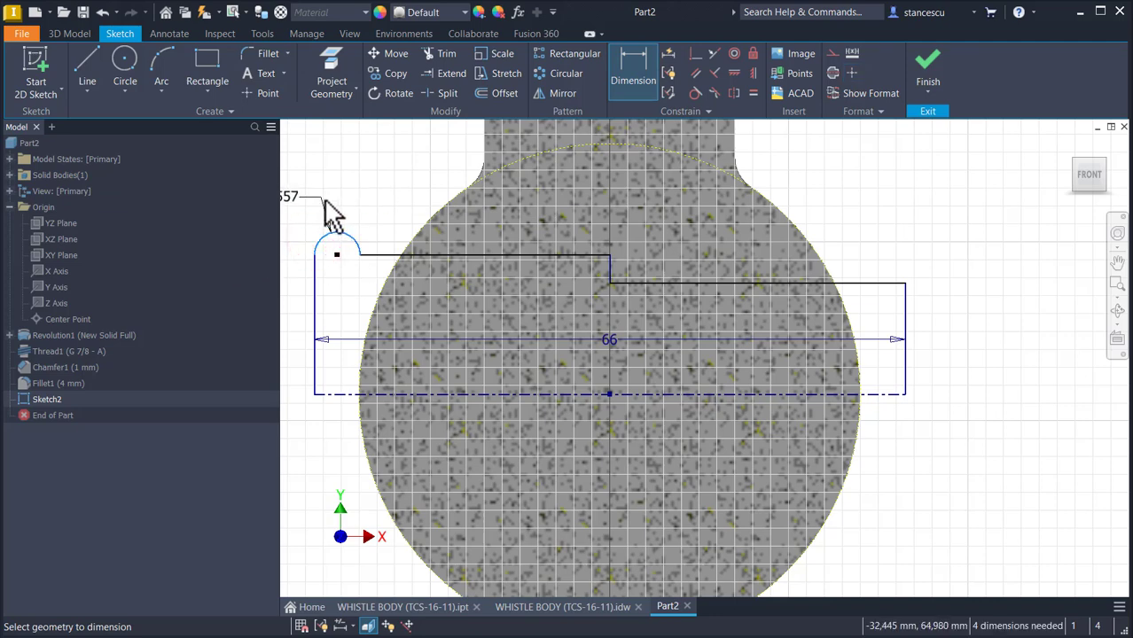
left_click(338, 193)
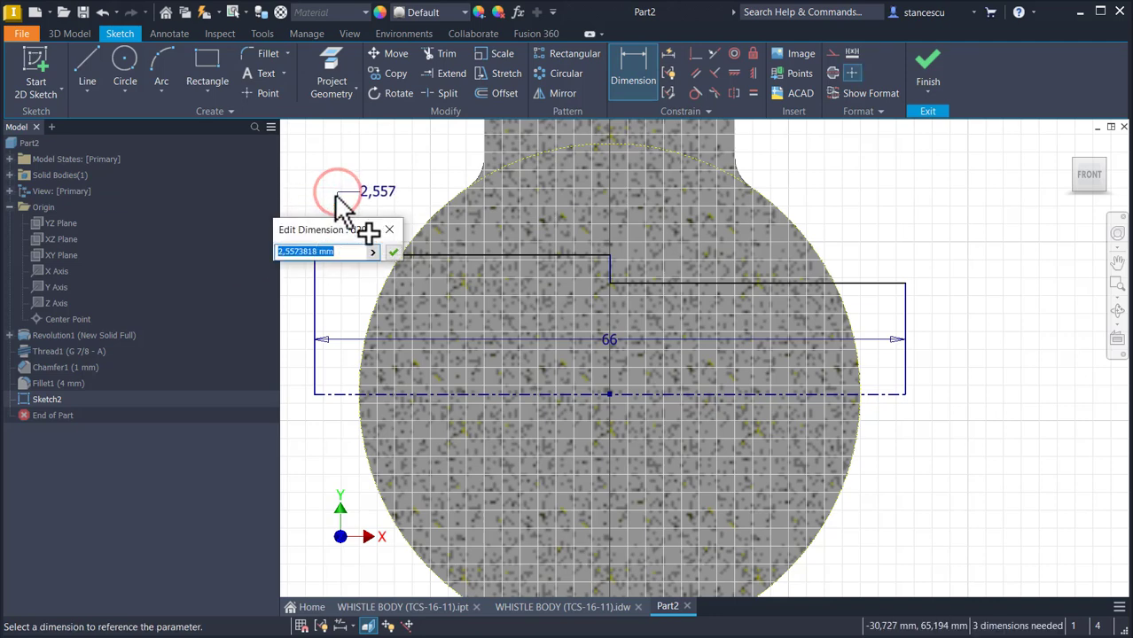
key("Return")
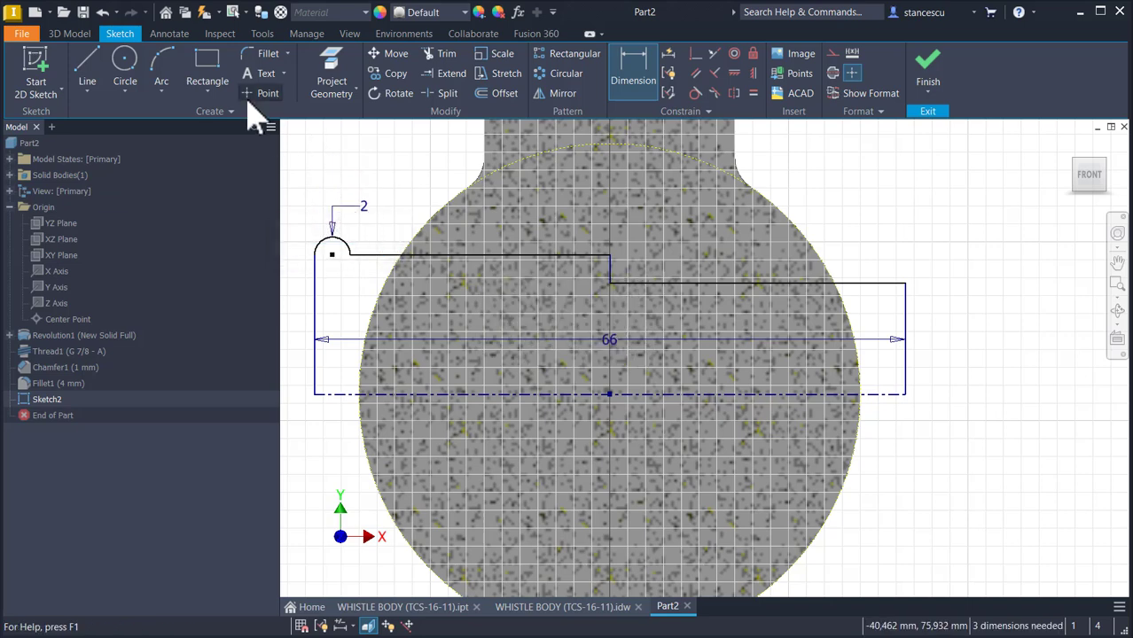
left_click(268, 55)
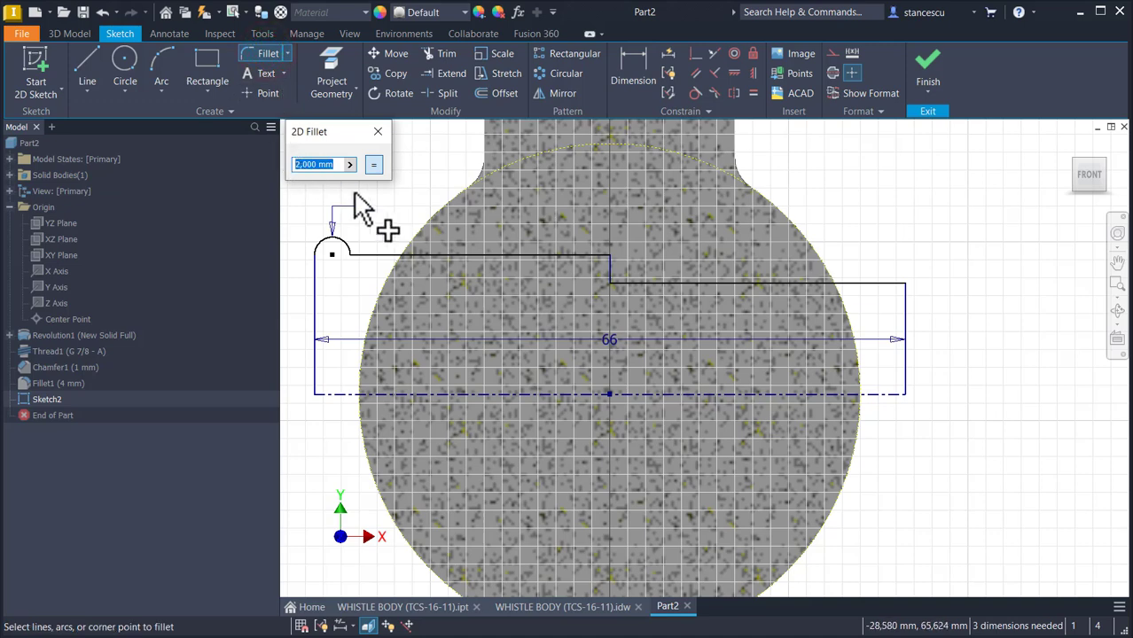
left_click(350, 249)
left_click(366, 253)
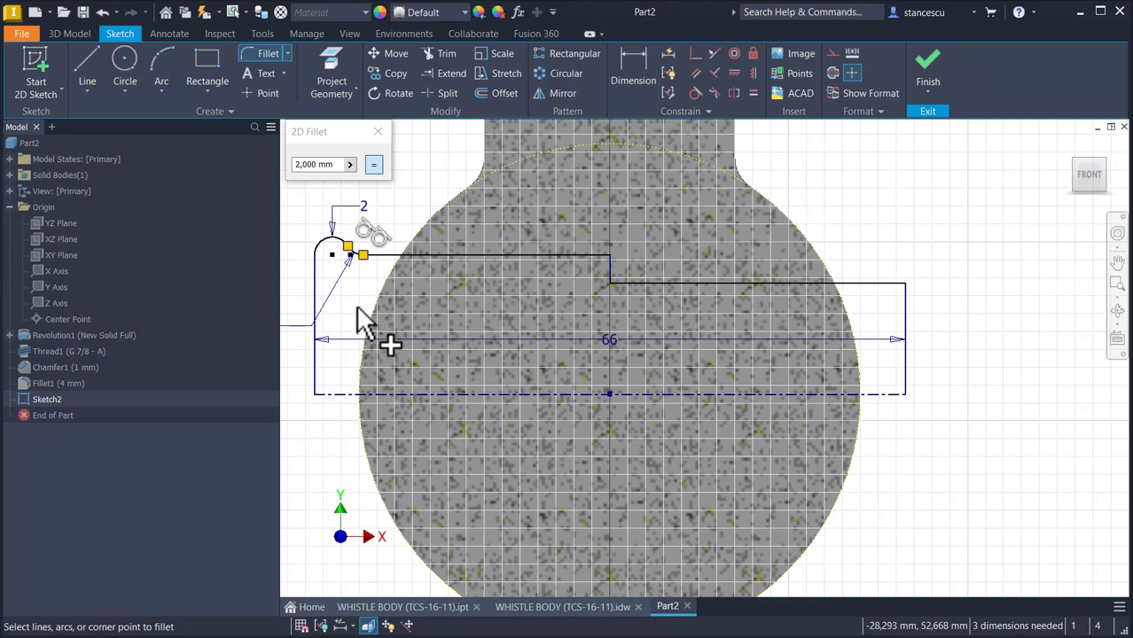
- Dimension the crest of the end arc as a 38 mm diameter about the centerline
left_click(635, 69)
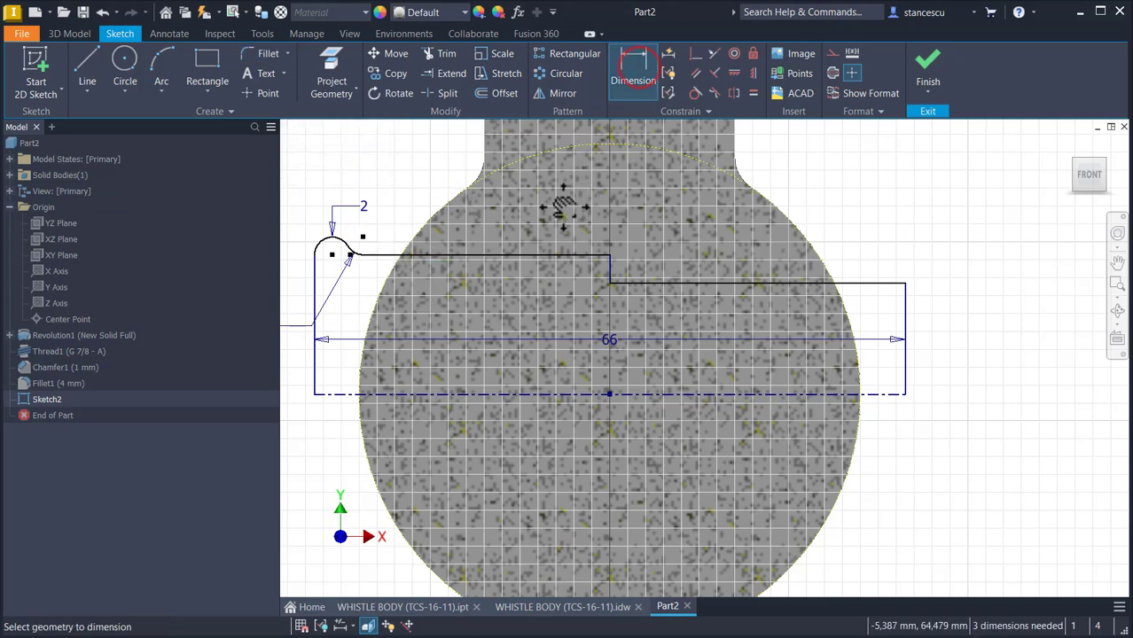
middle_click_drag(563, 201, 703, 200)
left_click(486, 388)
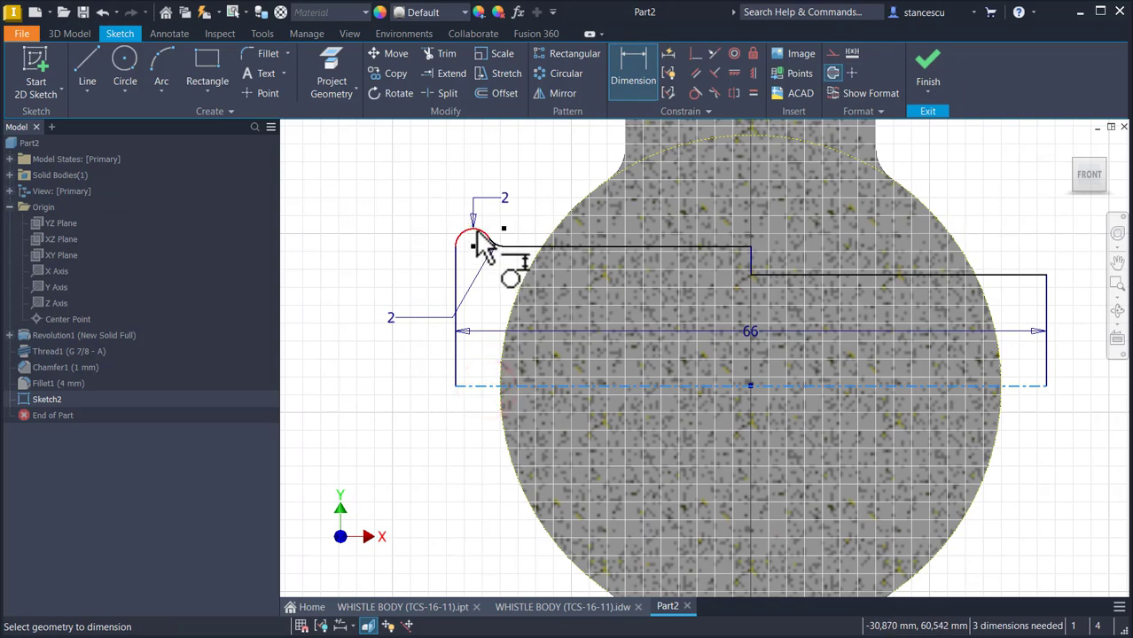
left_click(475, 232)
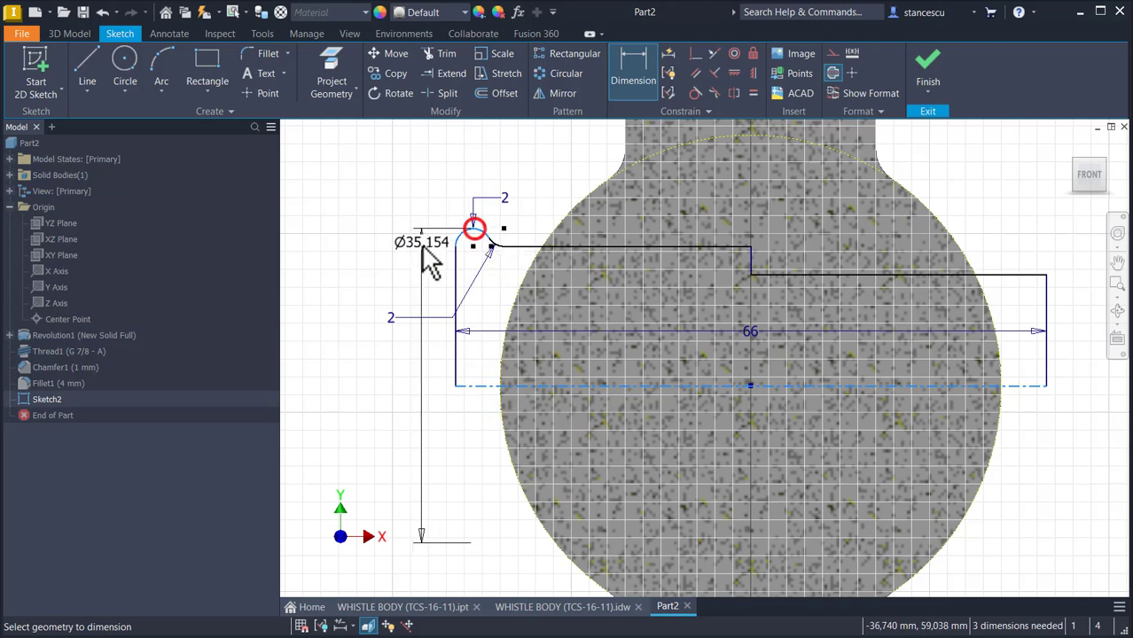
left_click(338, 366)
type("38")
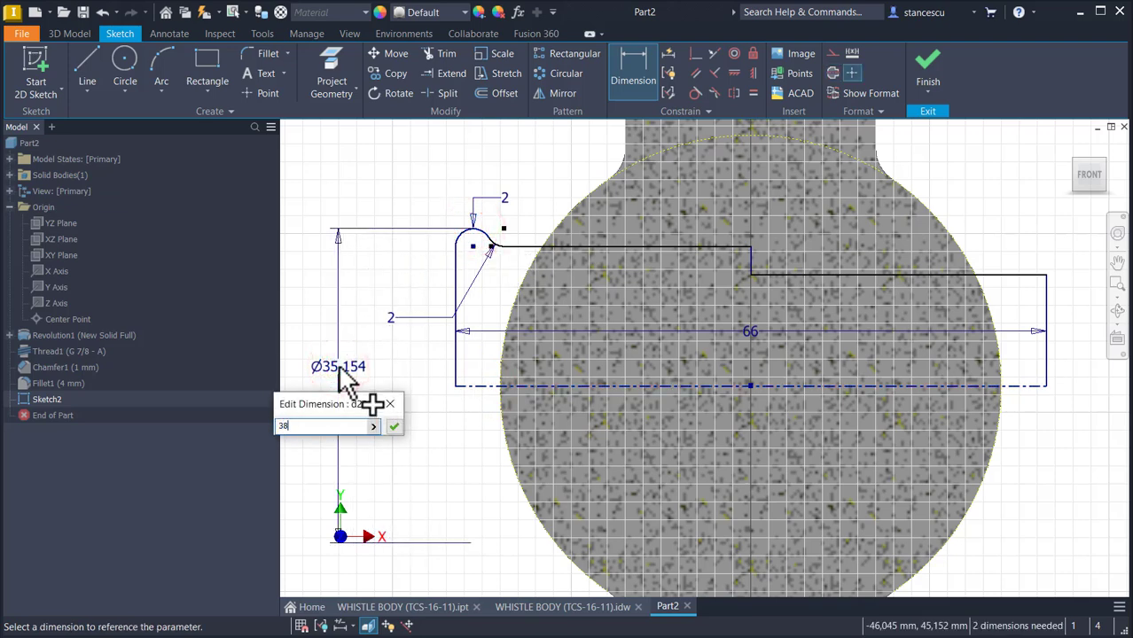
key("Return")
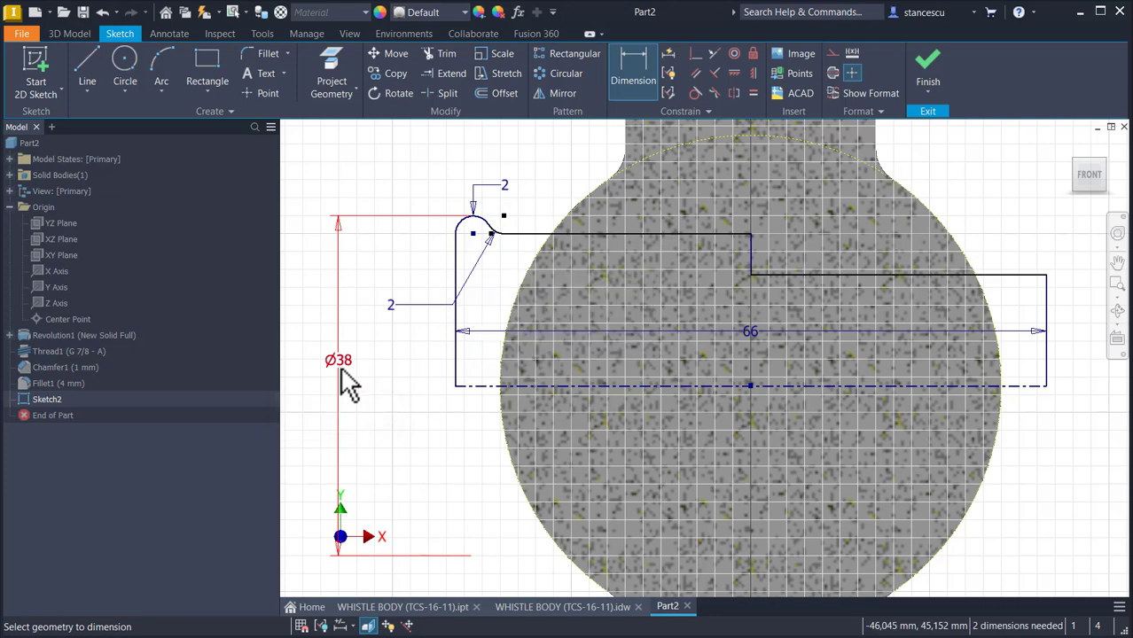
- Dimension the profile's higher horizontal line, beside the arc, as a 34 mm diameter about the centerline
left_click(513, 234)
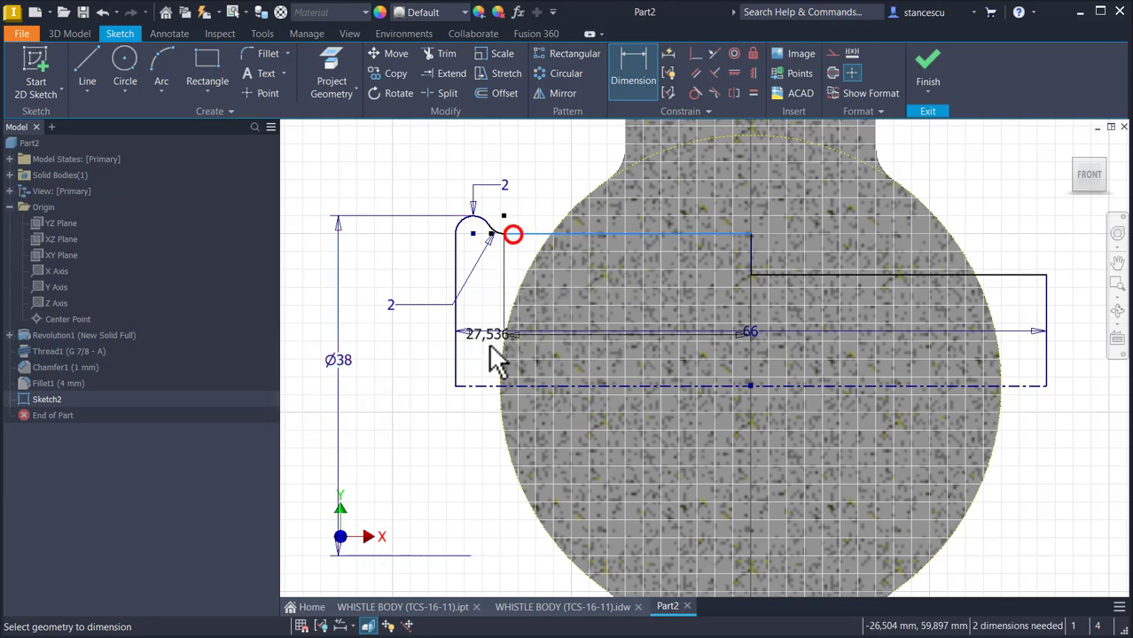
left_click(494, 386)
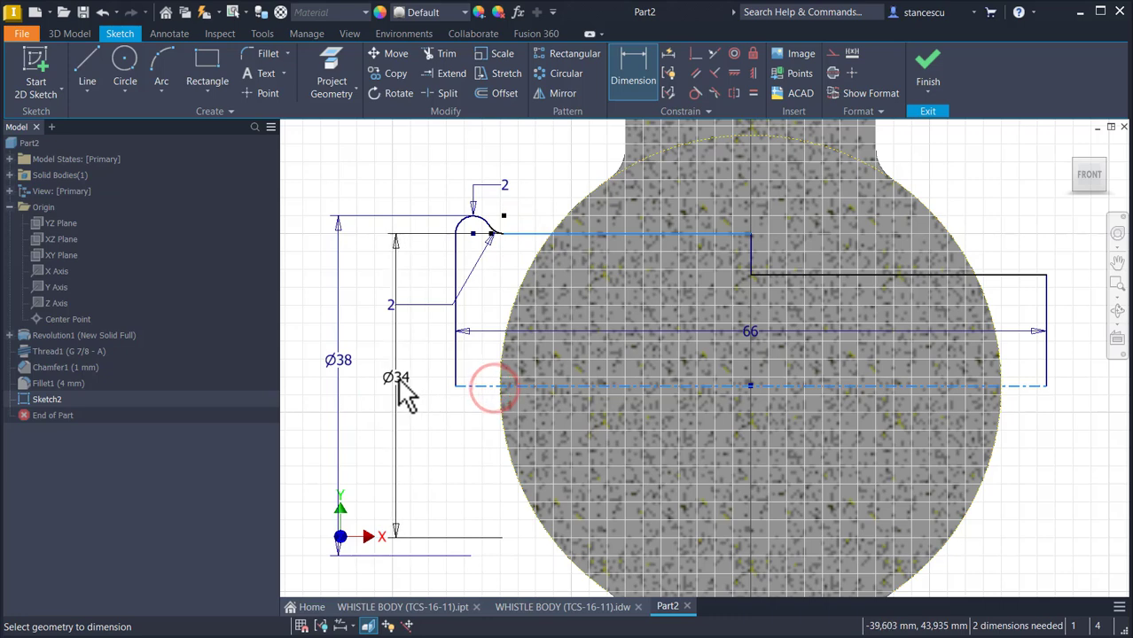
left_click(401, 371)
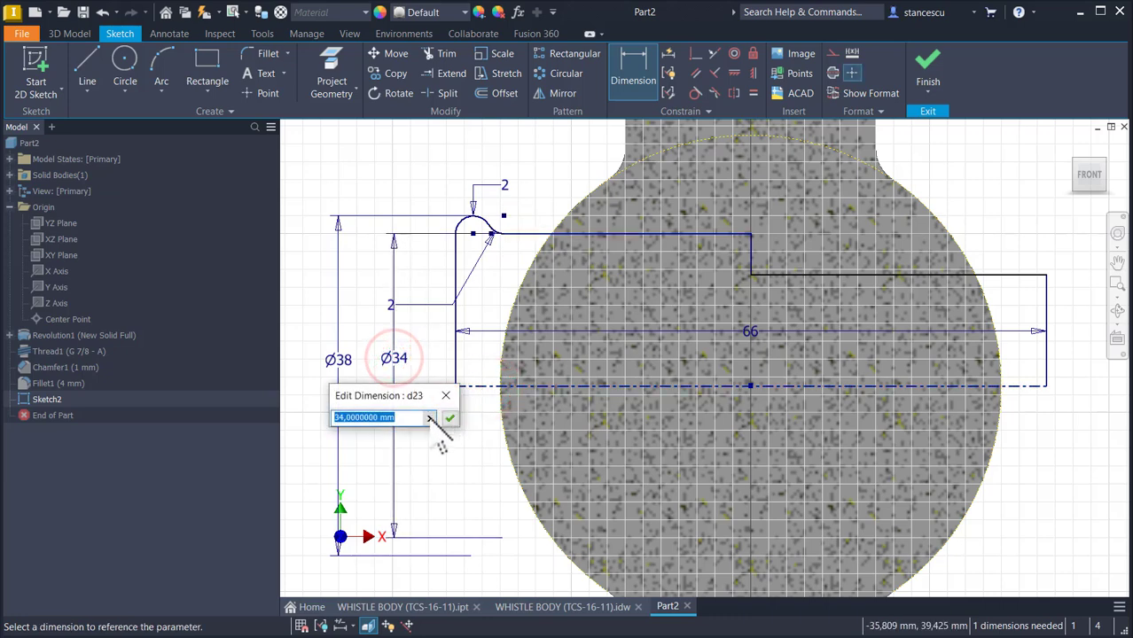
left_click(448, 418)
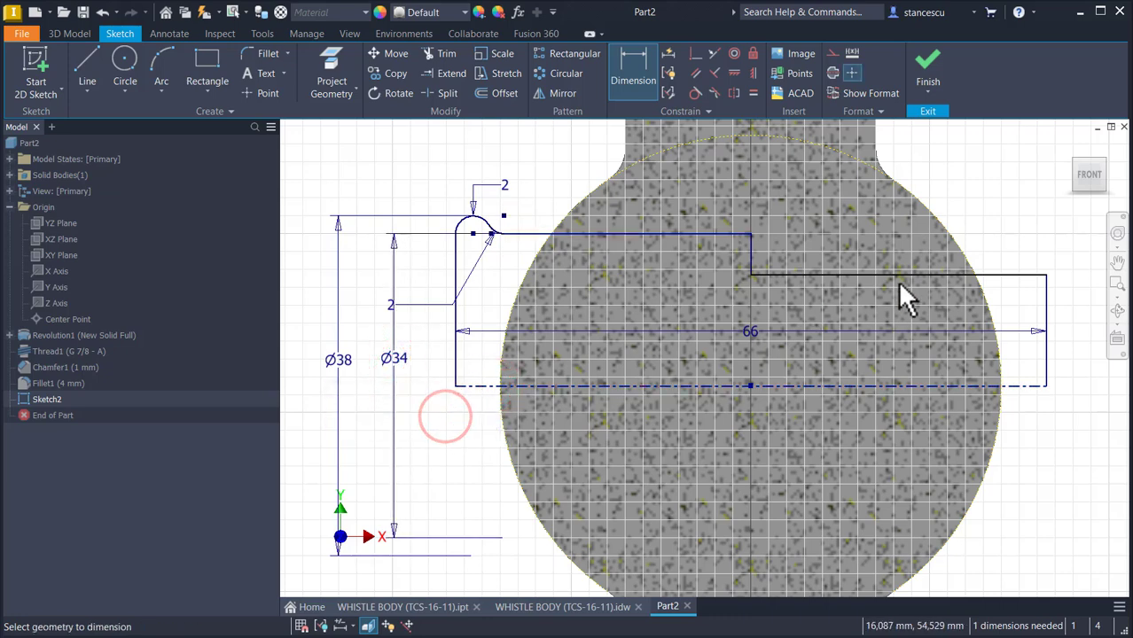
- Dimension the profile's lower horizontal line as a 16 mm diameter about the centerline
left_click(1004, 274)
left_click(1017, 385)
left_click(1072, 360)
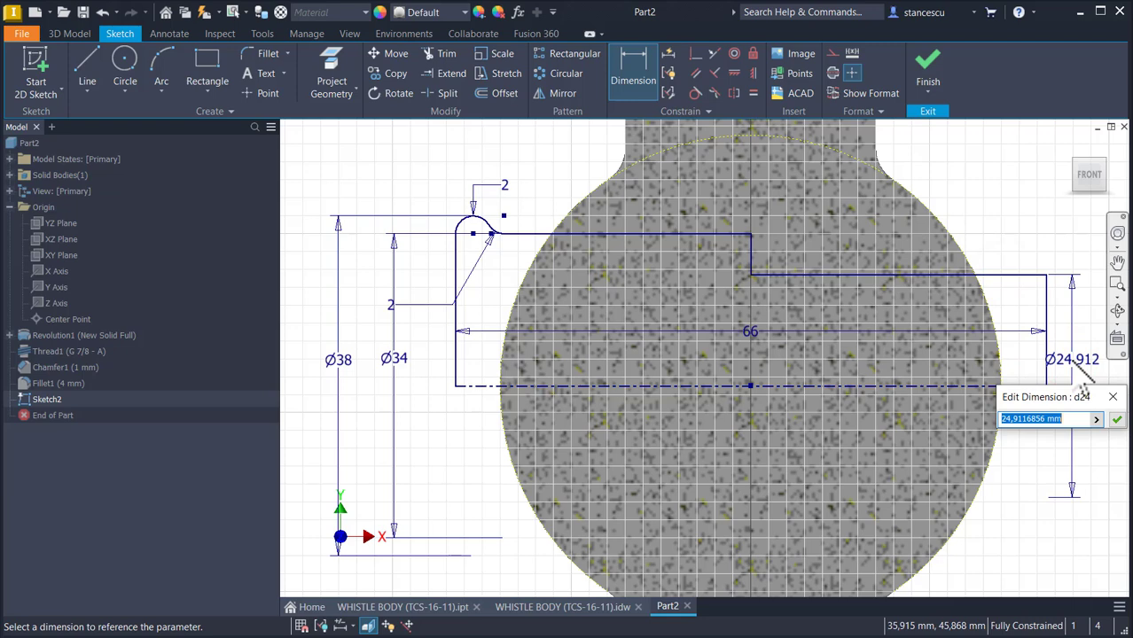
key("Return")
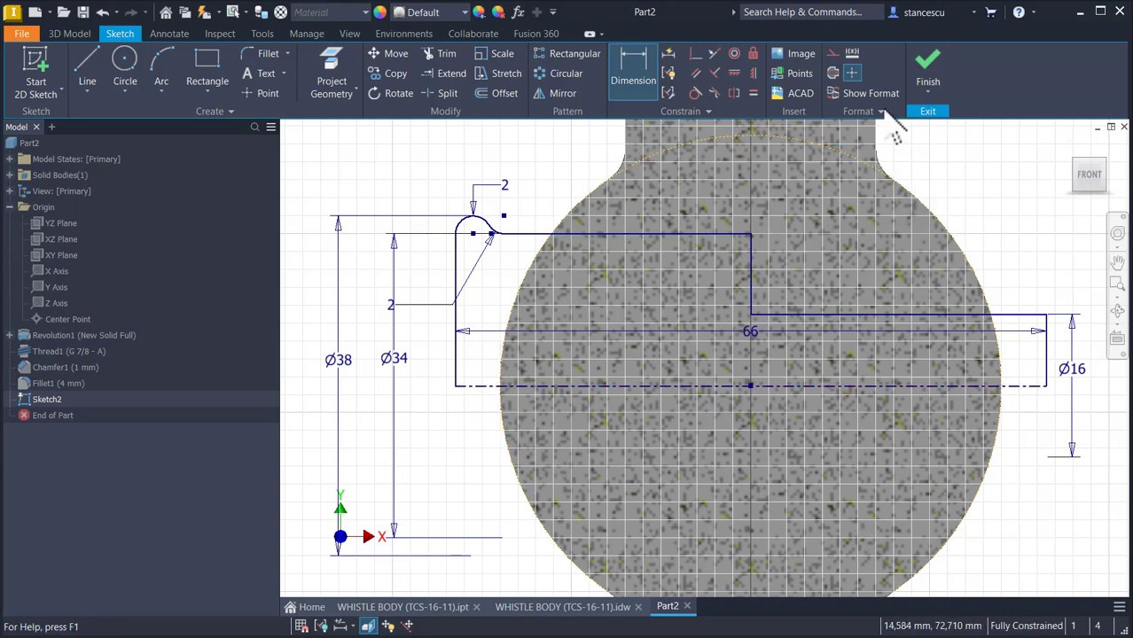
- Finish the sketch and revolve the side port profile a full turn about its centerline, joined to the body
left_click(927, 68)
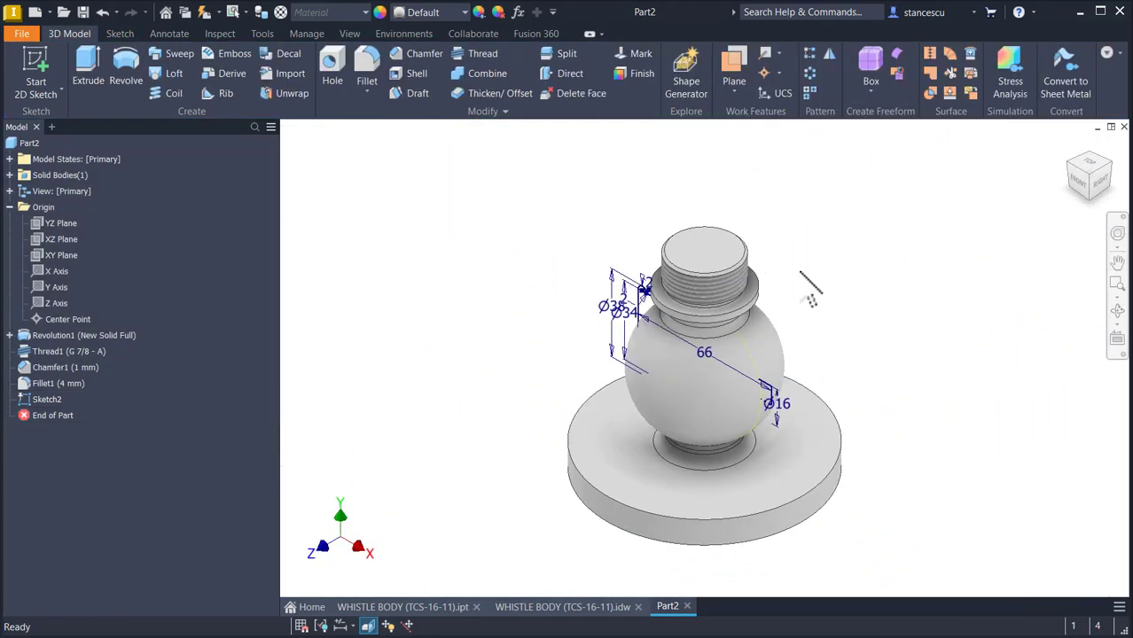
key("F6")
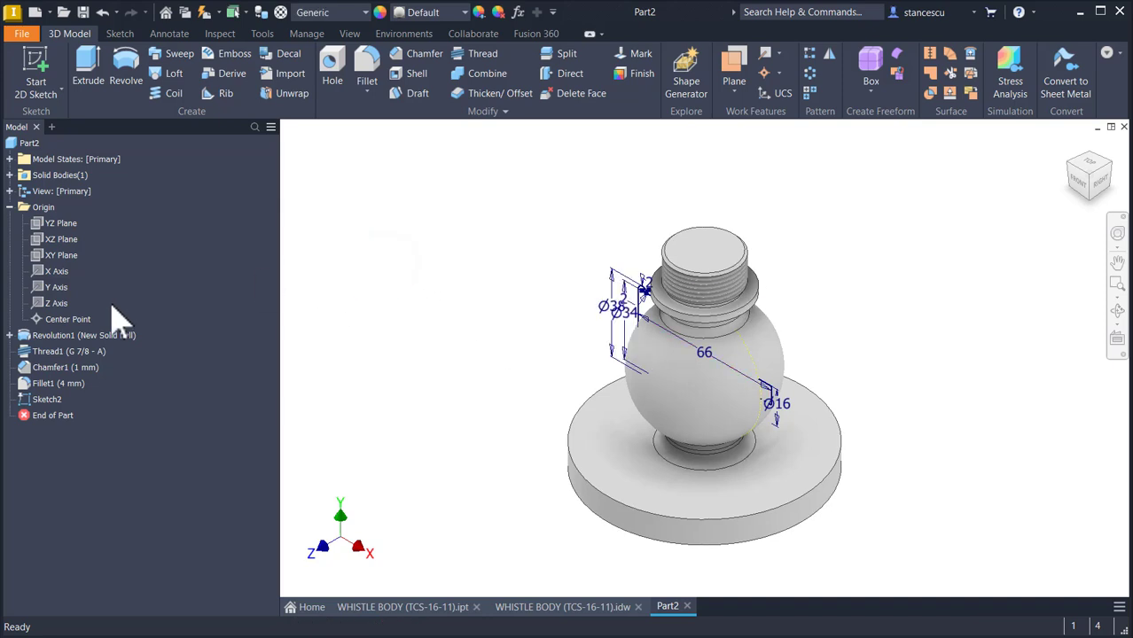
left_click(126, 64)
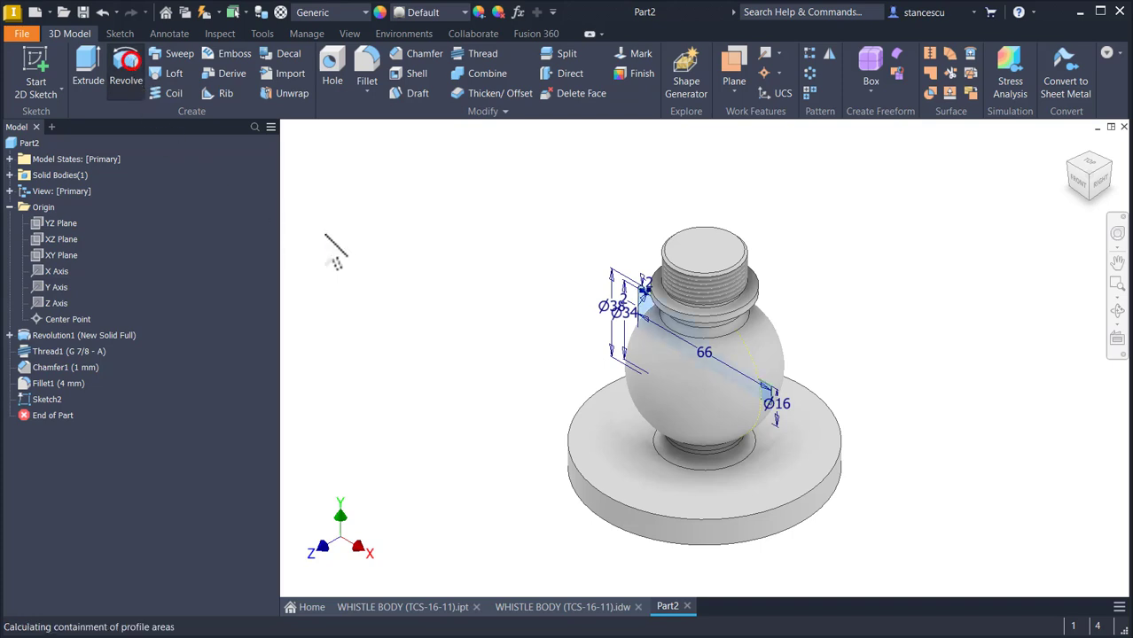
left_click(316, 375)
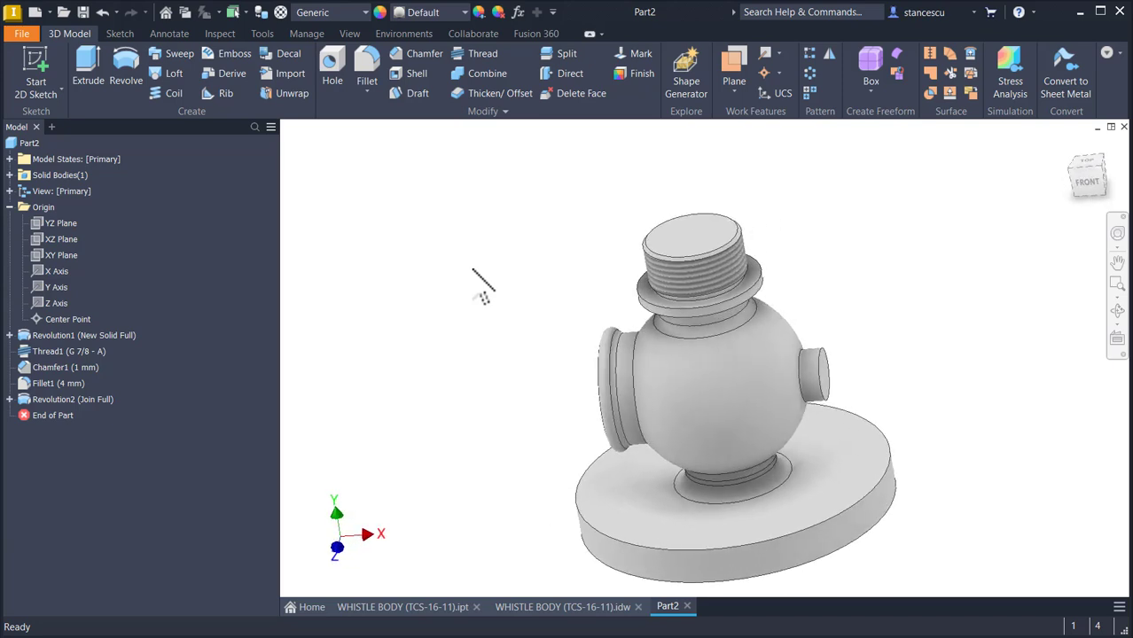
- Fillet the two edges where the side ports meet the sphere with a 4 mm radius
key("F6")
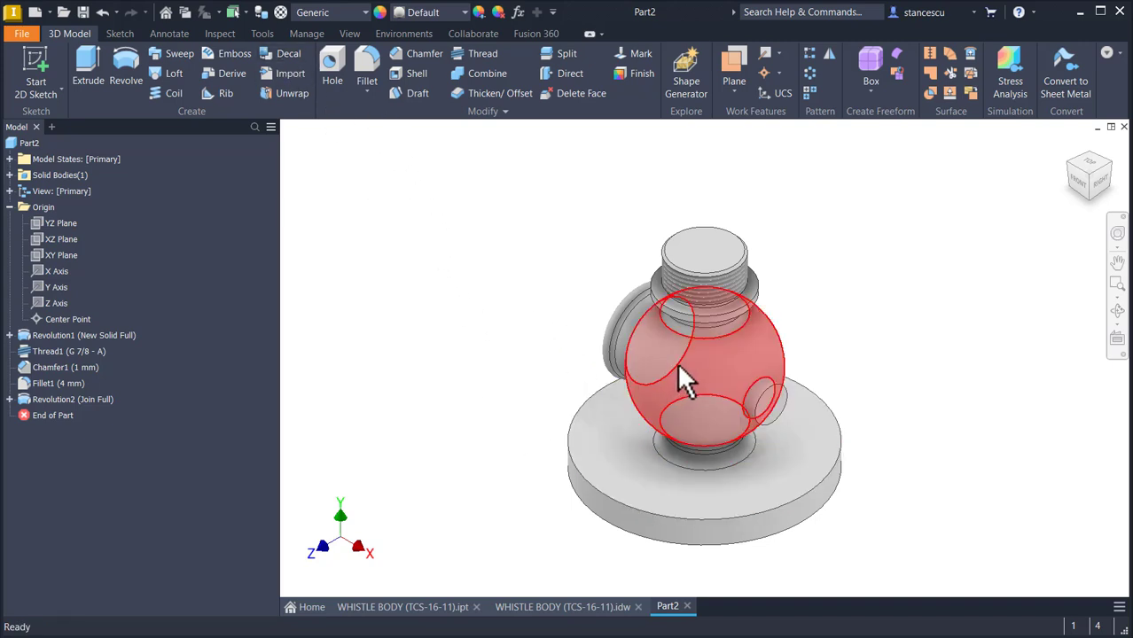
left_click(754, 394)
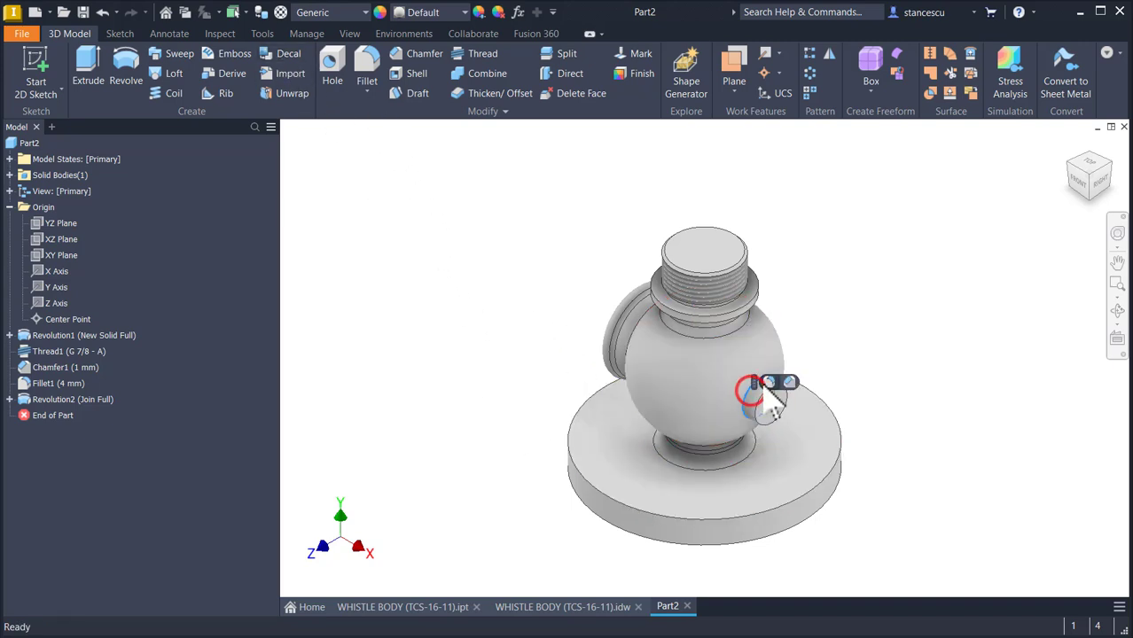
left_click(769, 383)
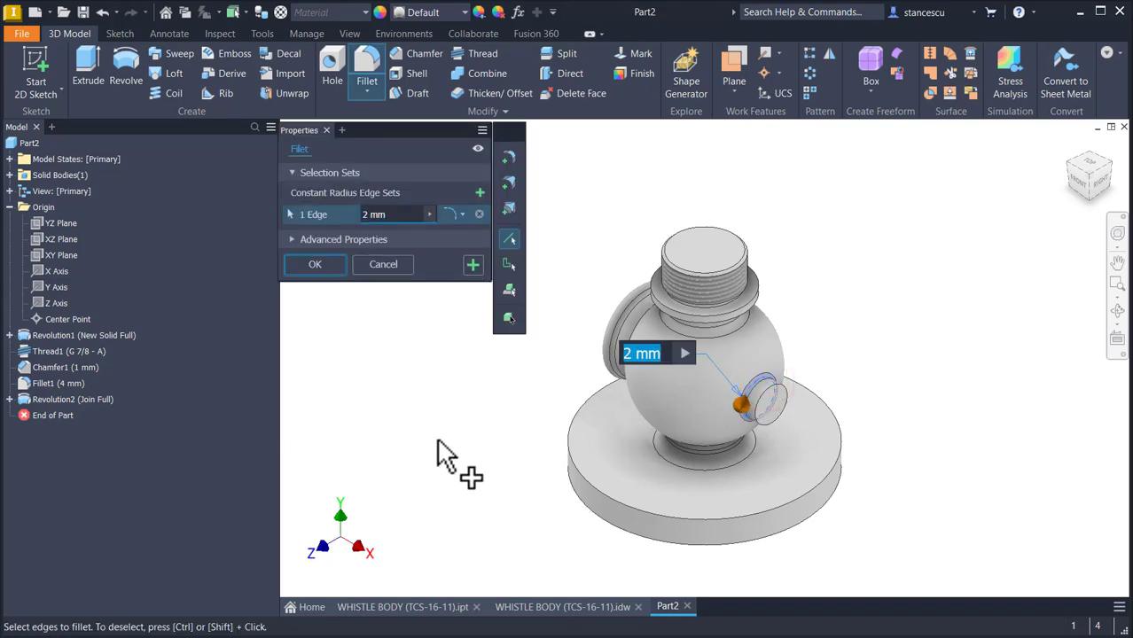
type("4")
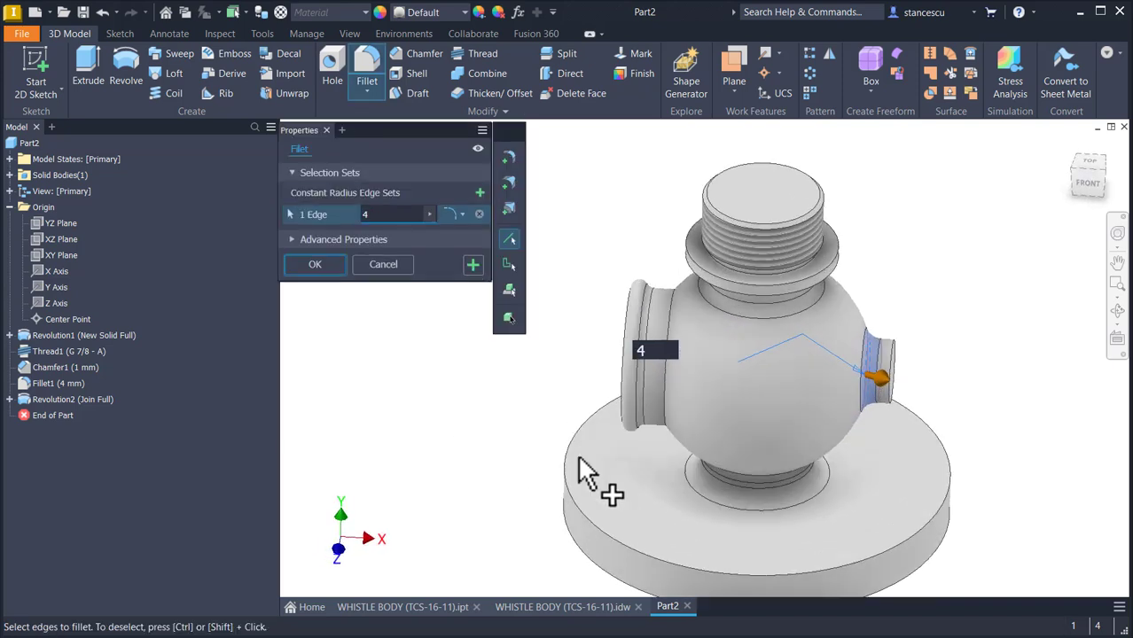
left_click(703, 330)
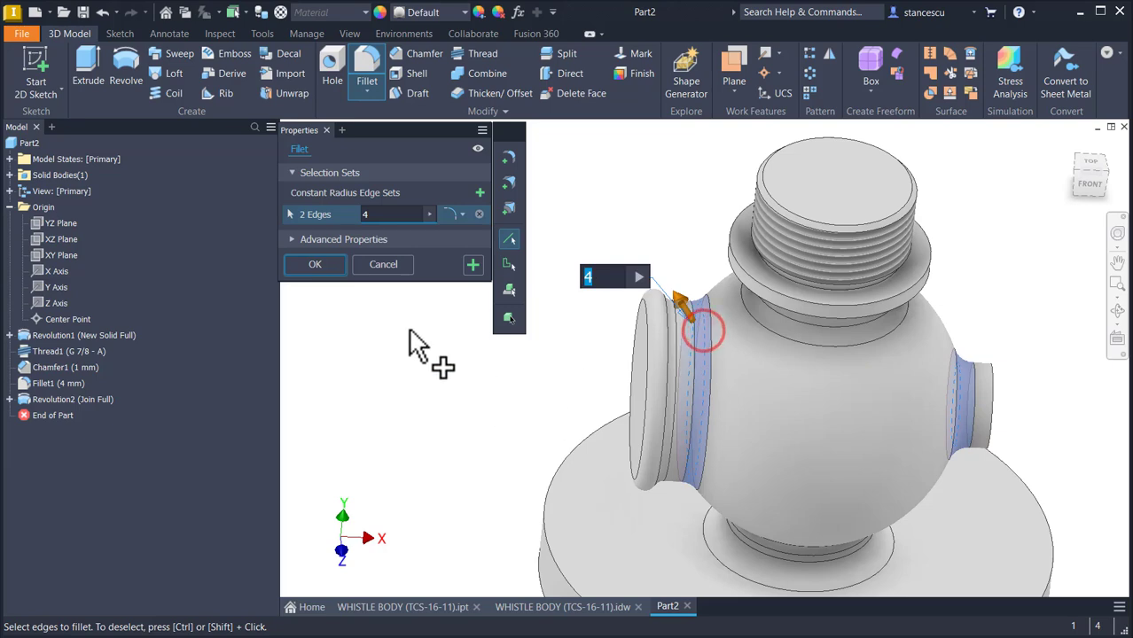
left_click(328, 264)
key("F6")
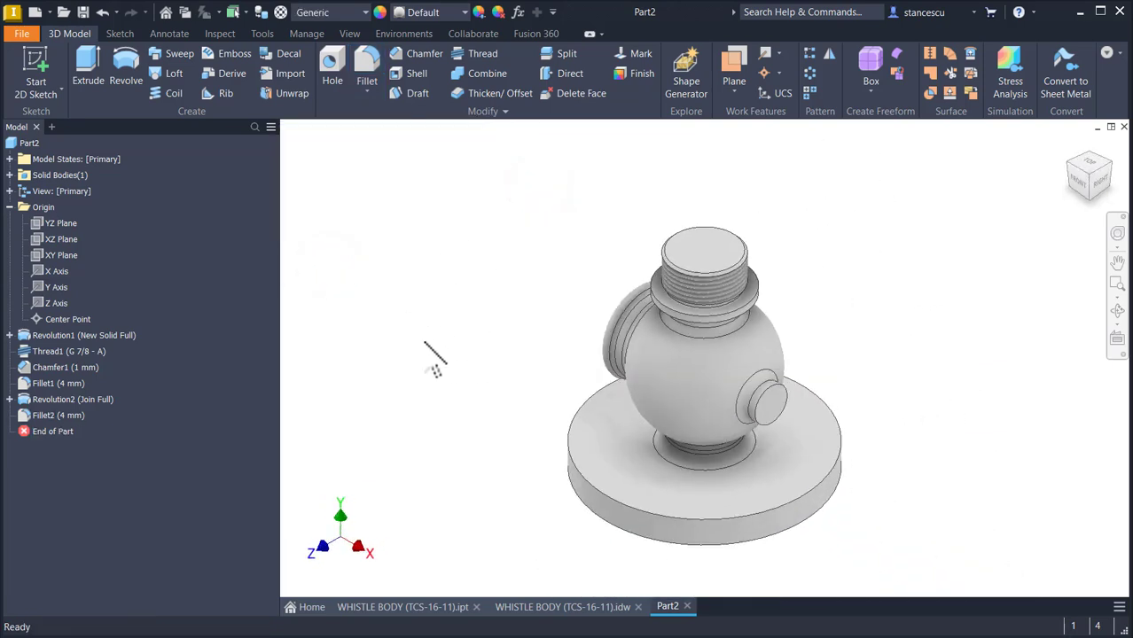
- Switch to the WHISTLE BODY (TCS-16-11).idw drawing and examine the port bores and inner cavity in section A-A
left_click(569, 611)
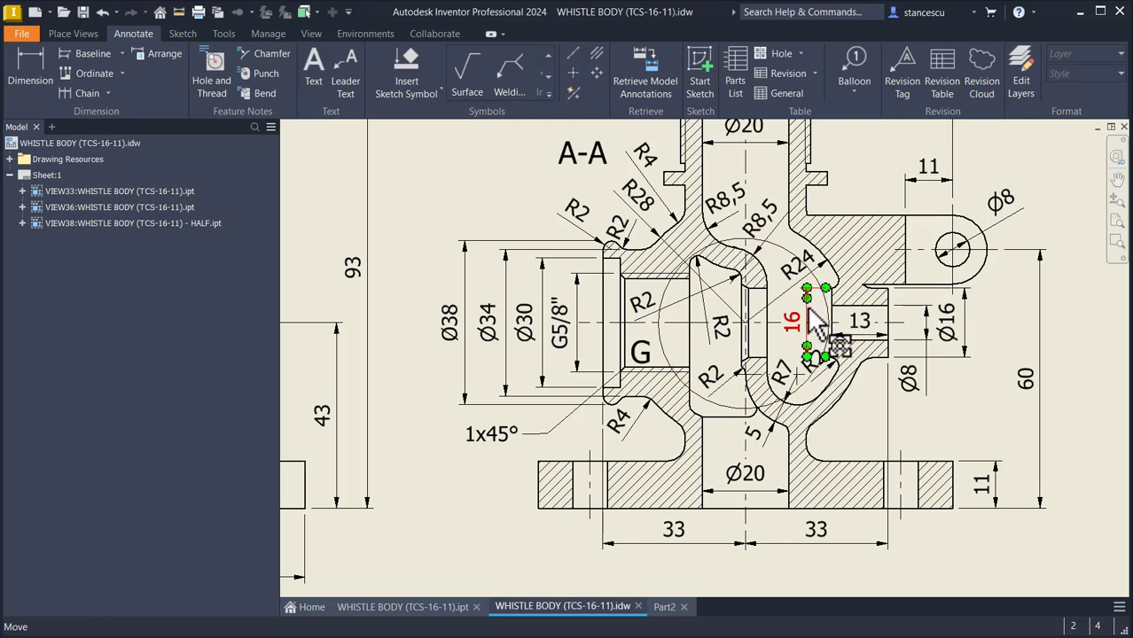
left_click(863, 325)
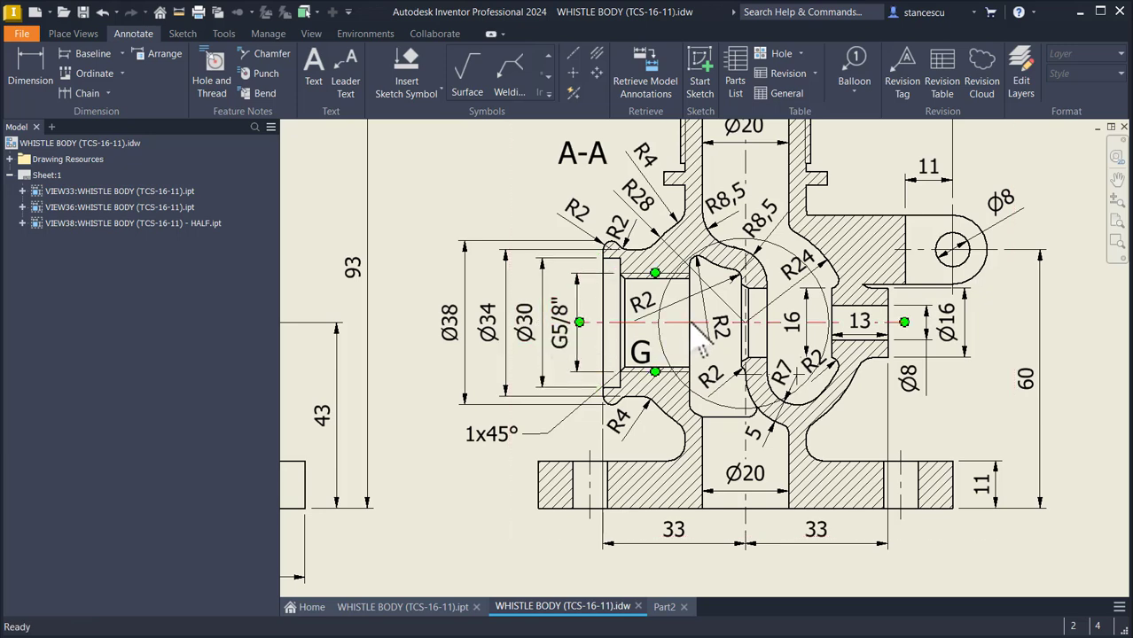
middle_click_drag(719, 263, 706, 360)
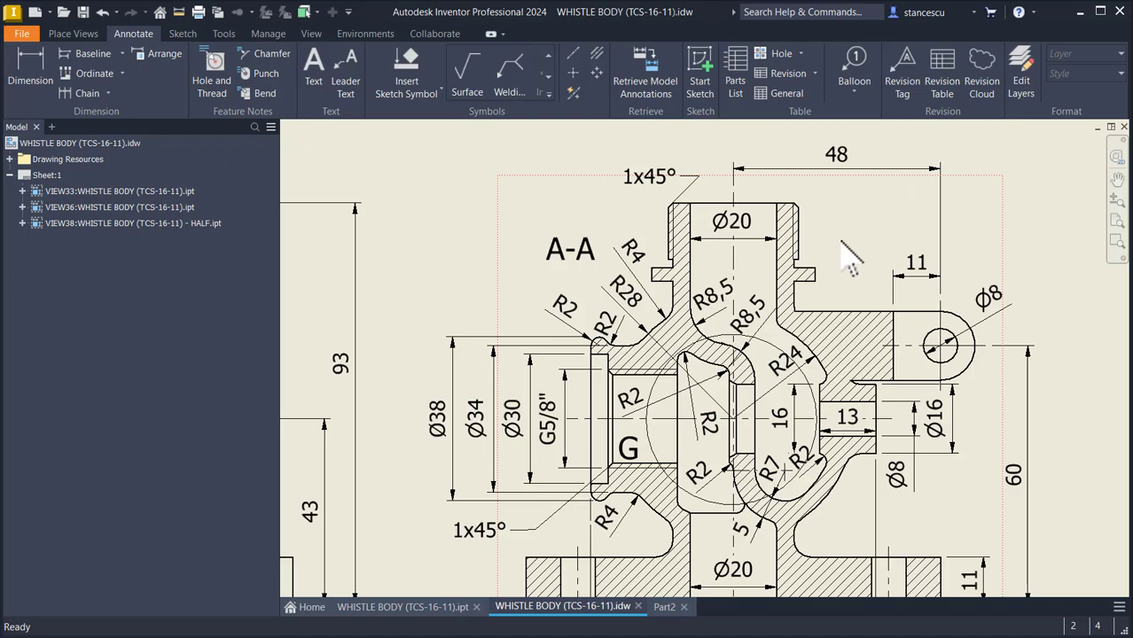
middle_click_drag(855, 238, 860, 211)
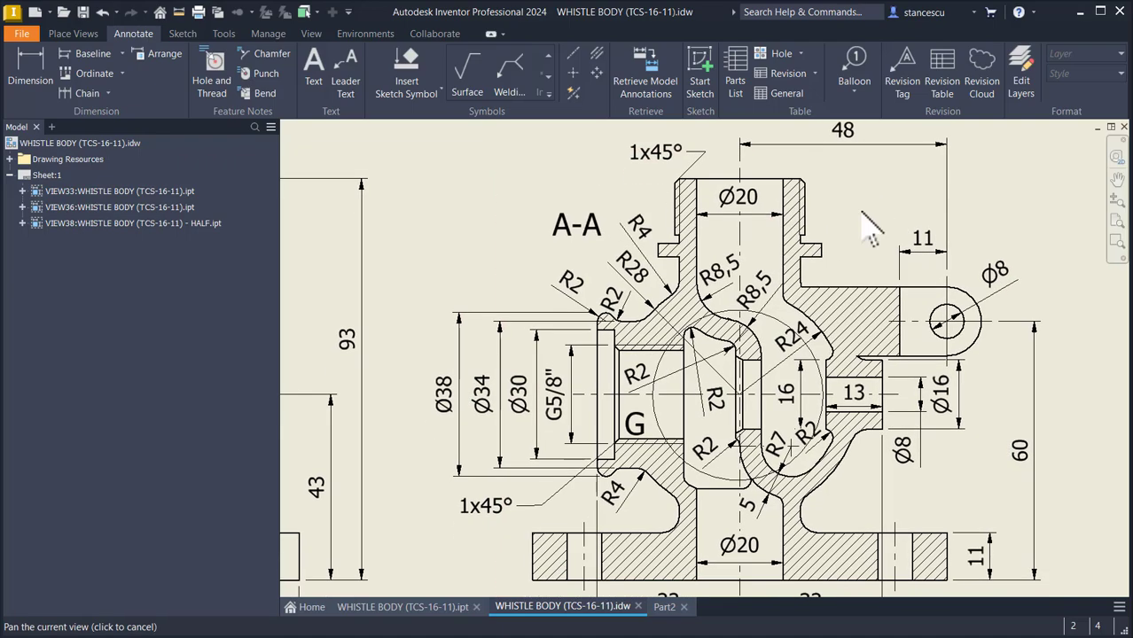
scroll(860, 211, "up", 3)
scroll(745, 258, "down", 2)
key("Num_Lock")
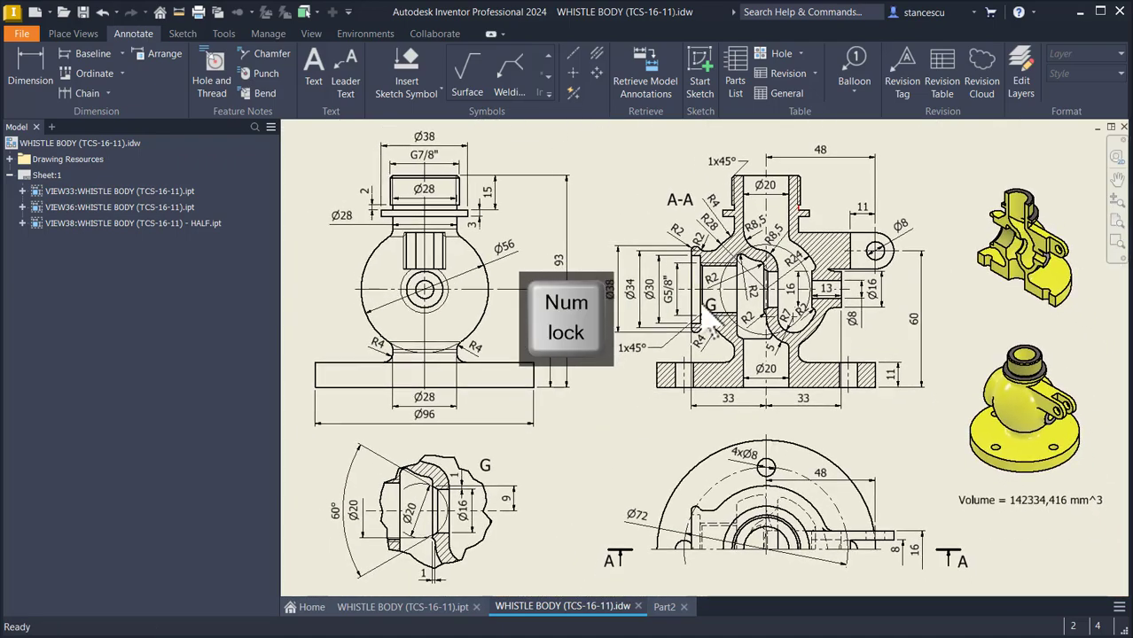
left_click(667, 607)
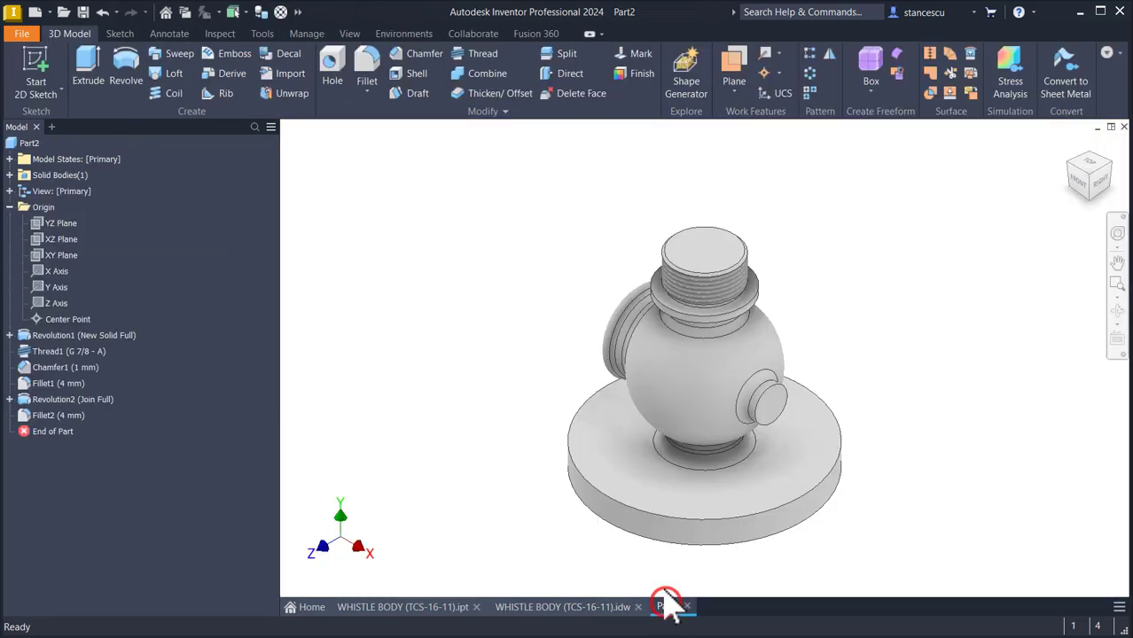
left_click(38, 256)
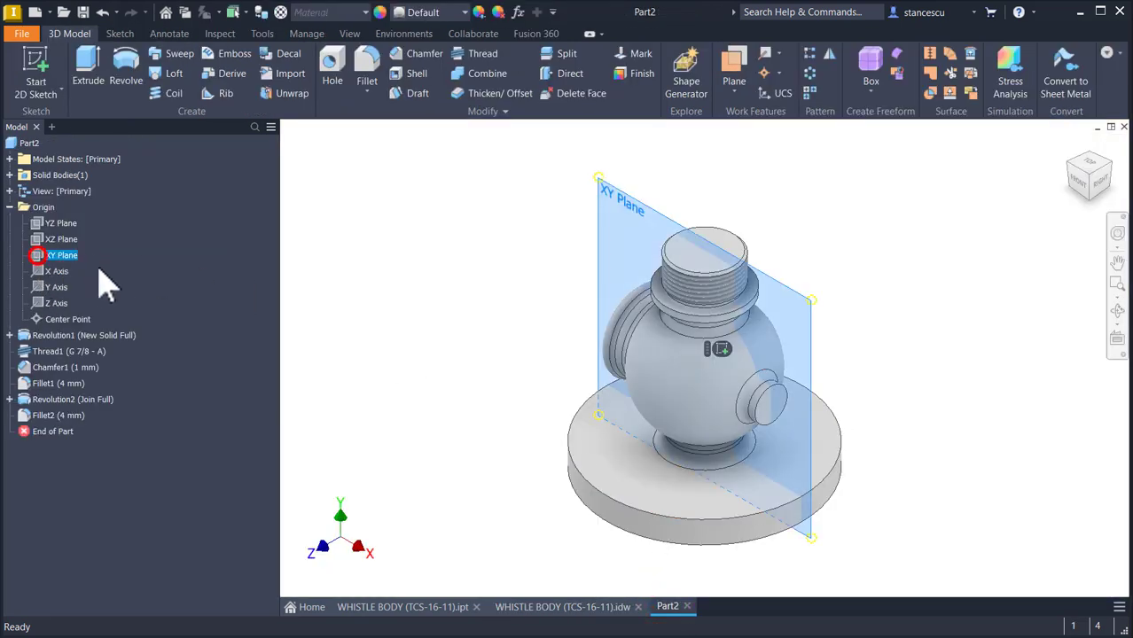
left_click(719, 349)
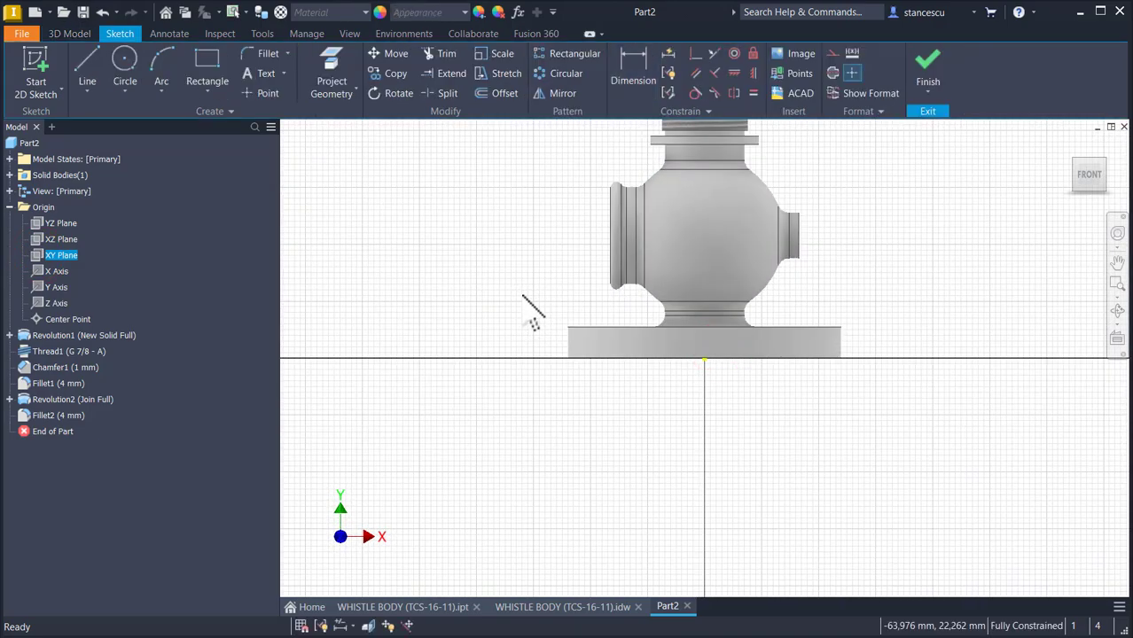
key("F7")
key("Num_Lock")
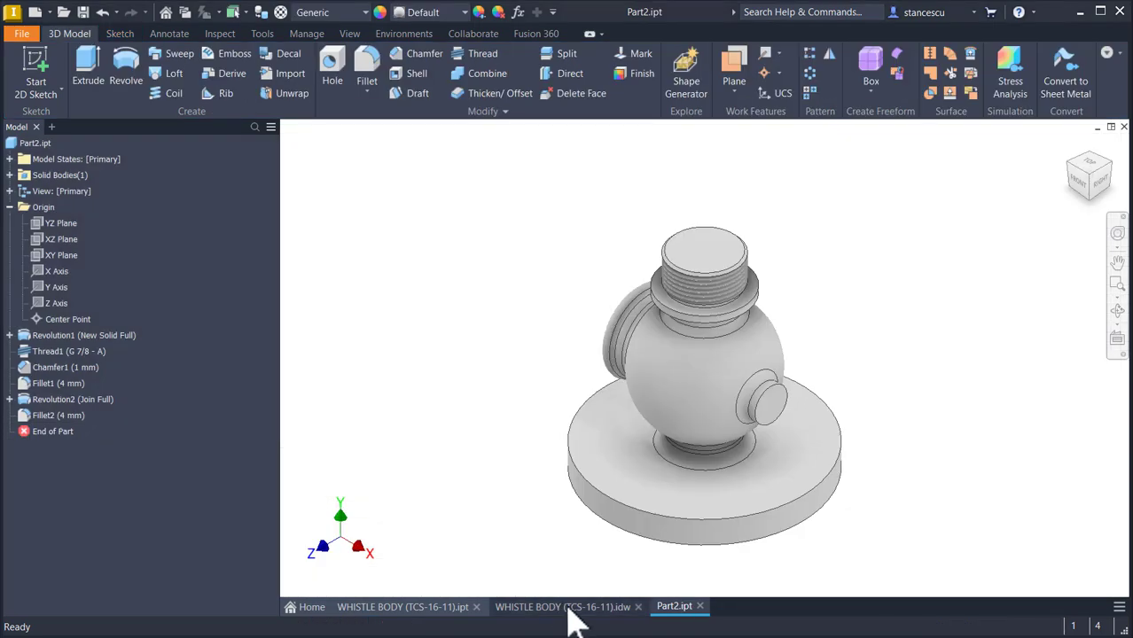
- Examine in the drawing's section A-A the depths of the threaded port, the cavity radii and the small port's bore length
left_click(567, 610)
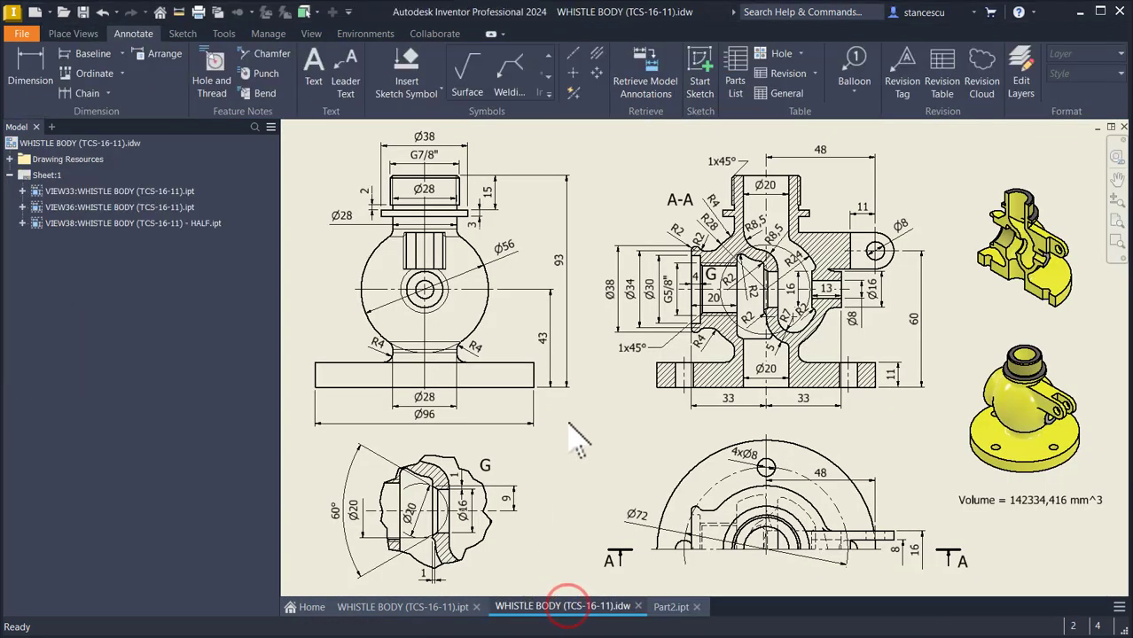
scroll(725, 282, "up", 6)
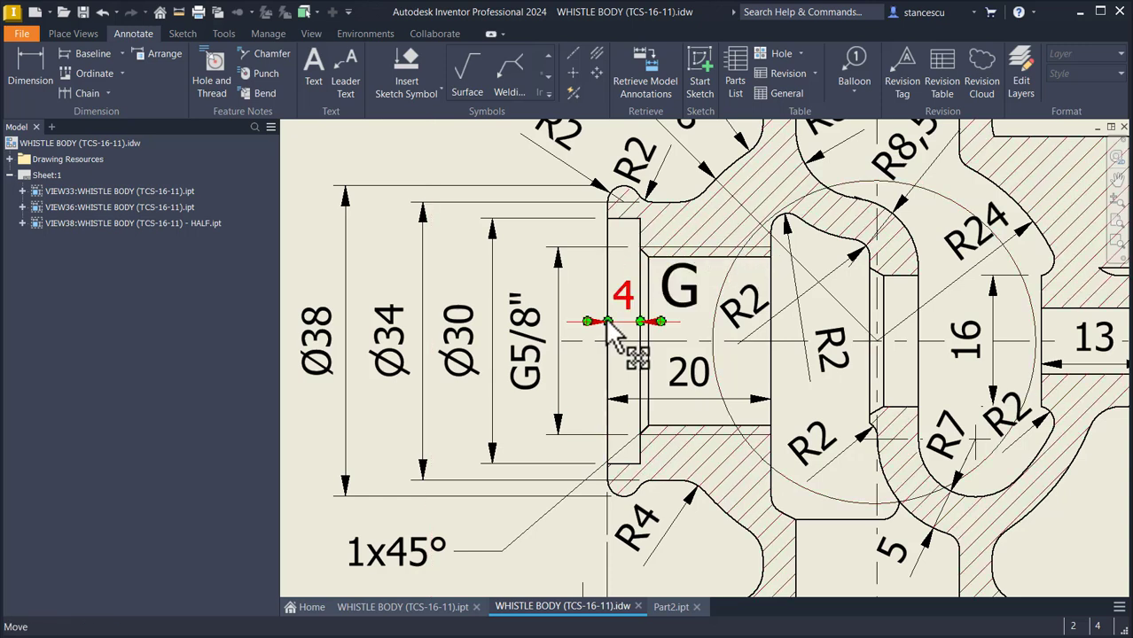
mouse_move(653, 350)
middle_mouse_down()
mouse_move(559, 342)
mouse_move(479, 355)
middle_mouse_up()
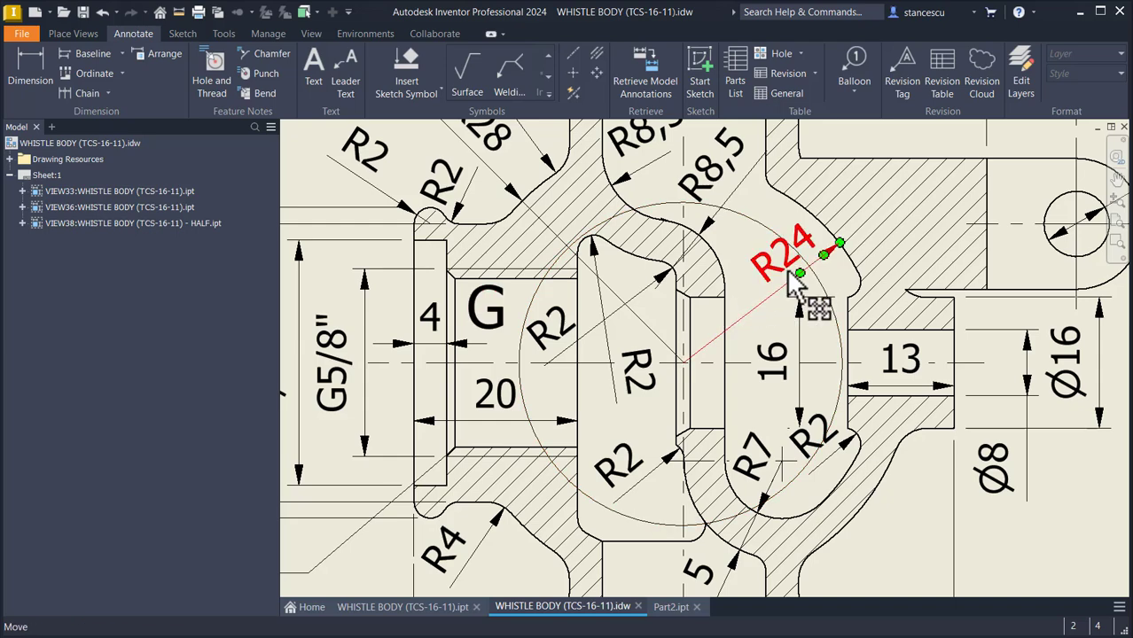
middle_click_drag(803, 275, 828, 323)
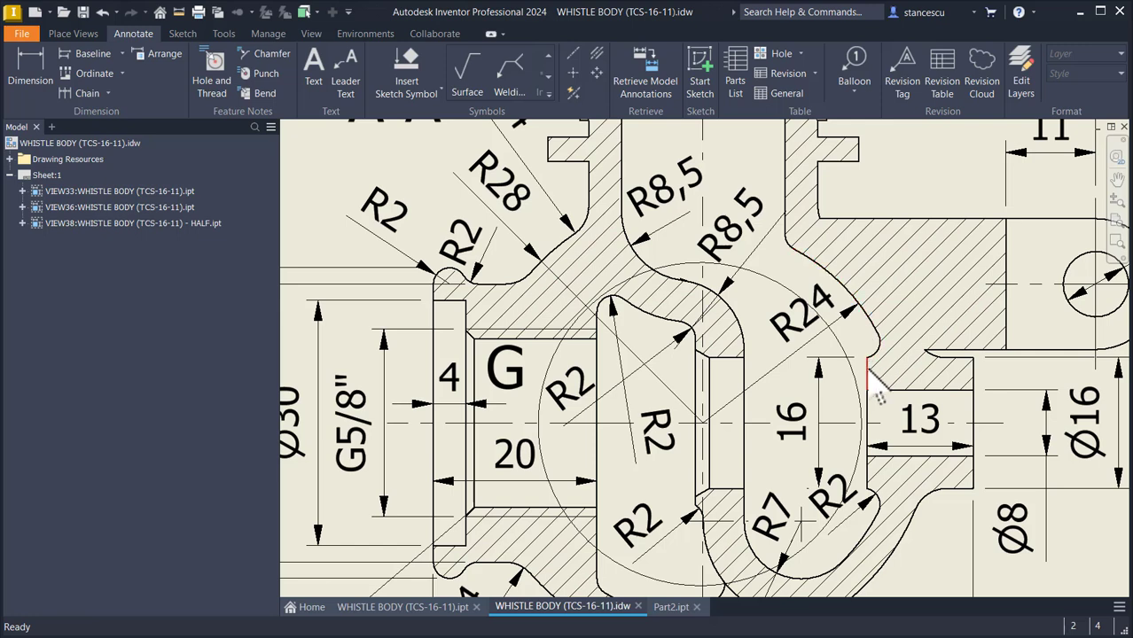
left_click(802, 425)
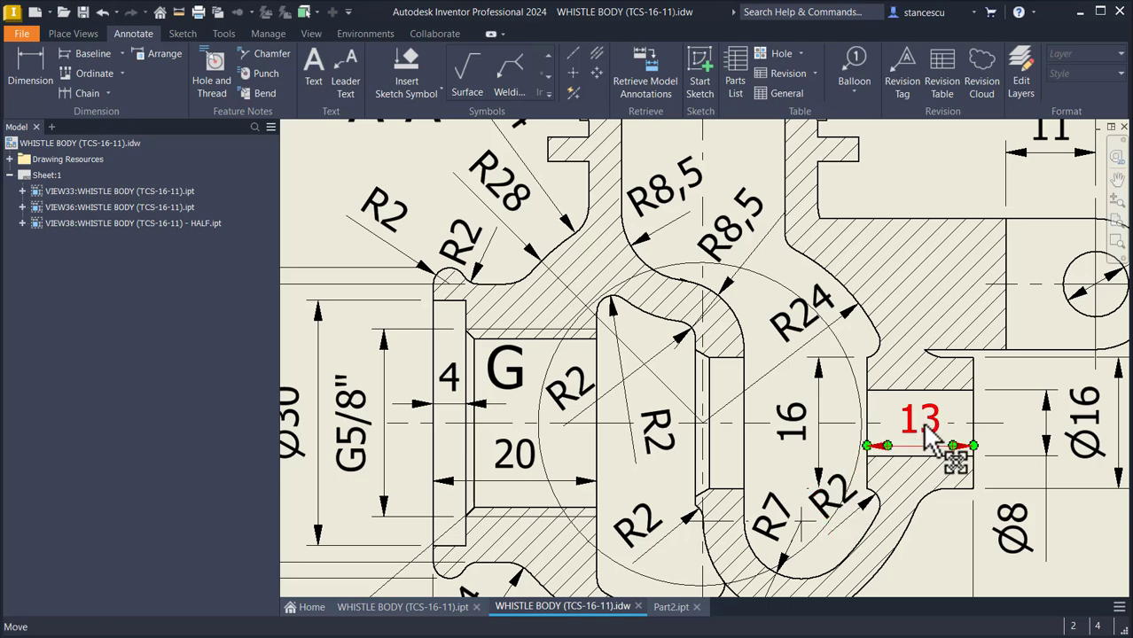
middle_click_drag(929, 447, 946, 338)
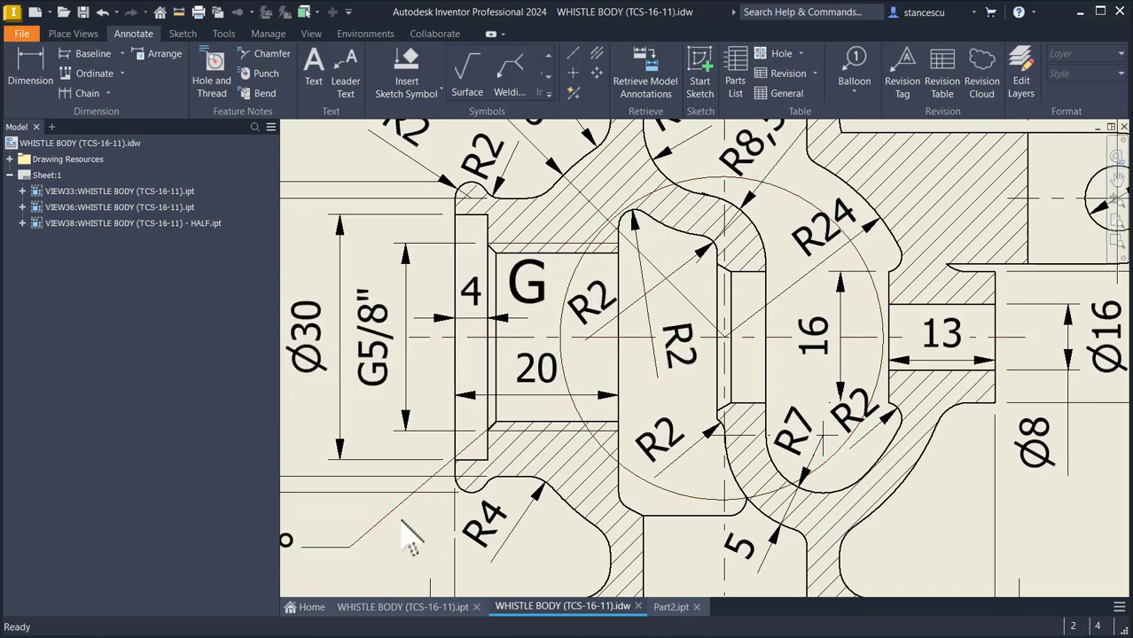
key("Home")
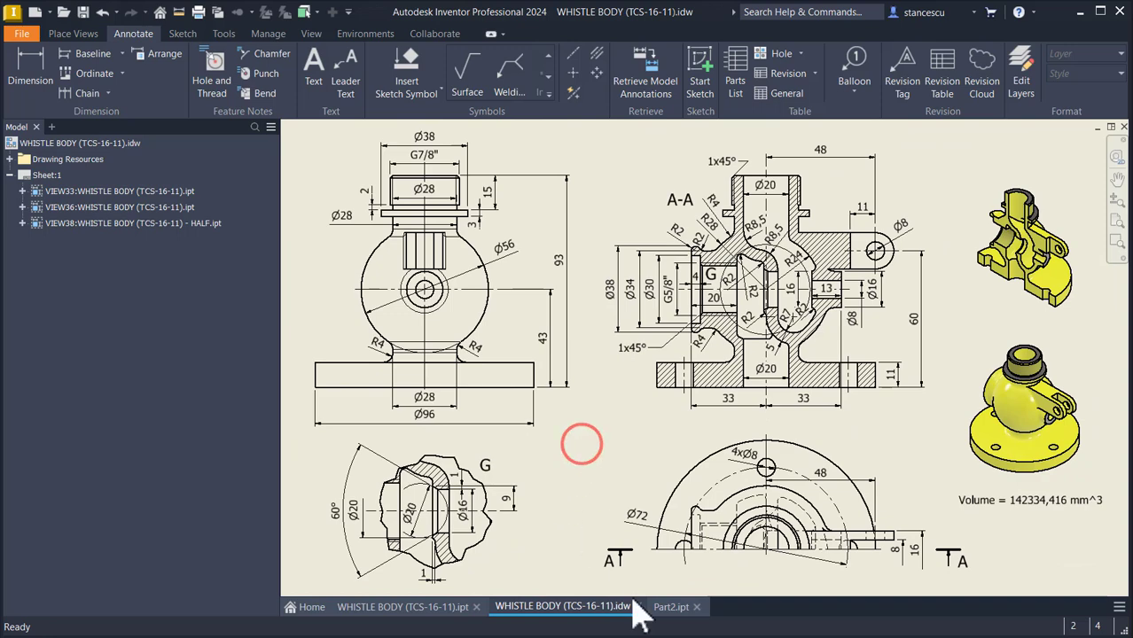
- Return to the Part2 model and start a sketch on the XY plane with the body sliced at that plane
left_click(661, 607)
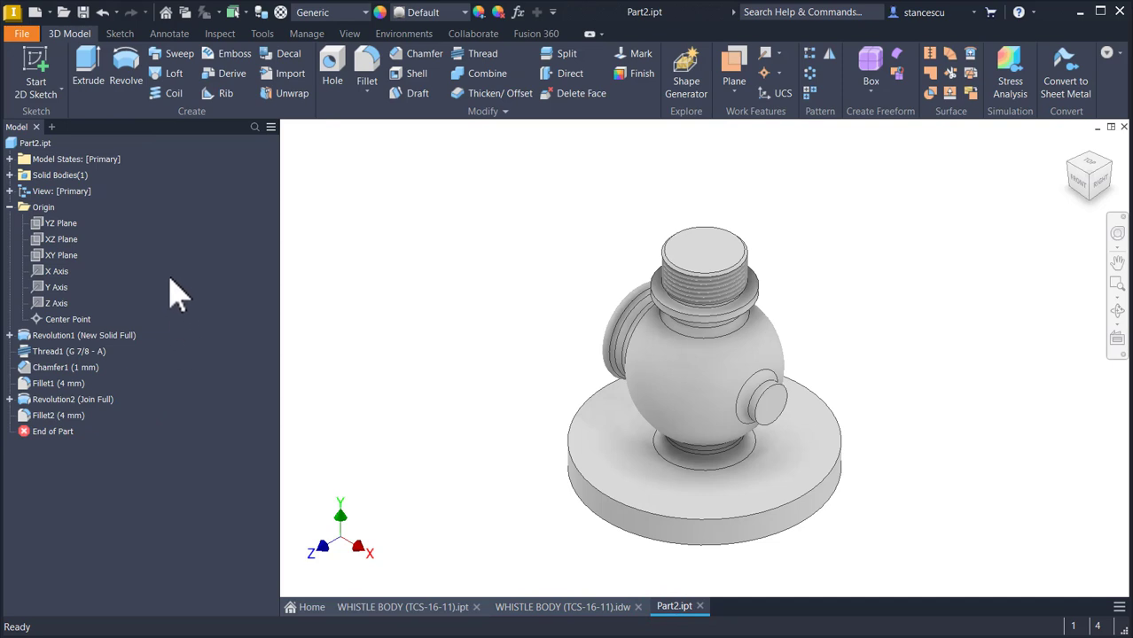
left_click(47, 257)
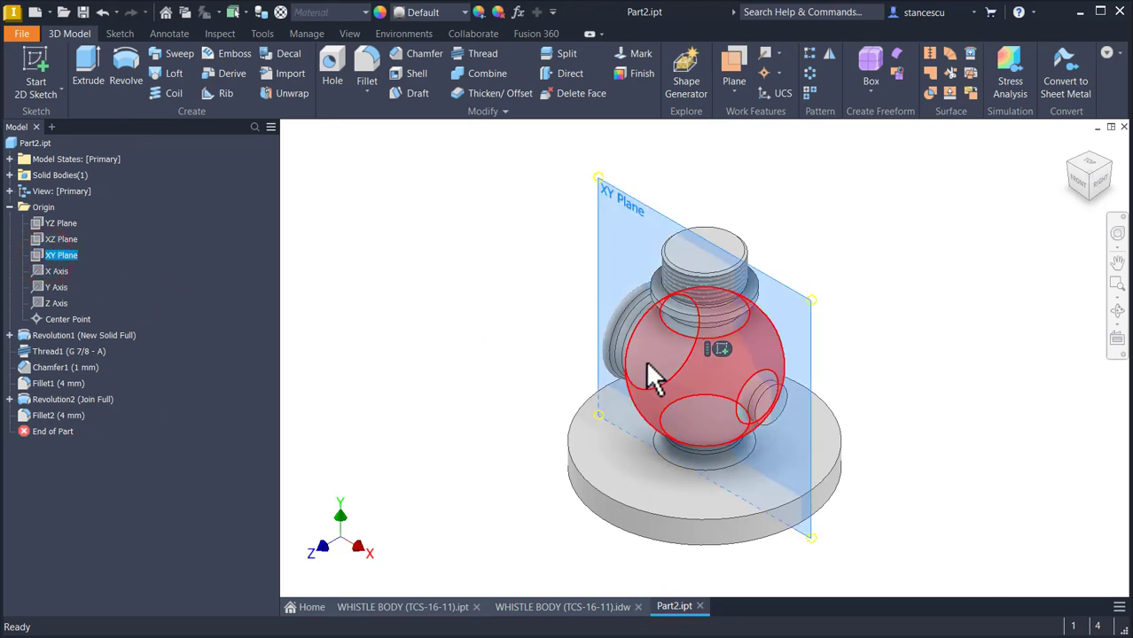
left_click(718, 350)
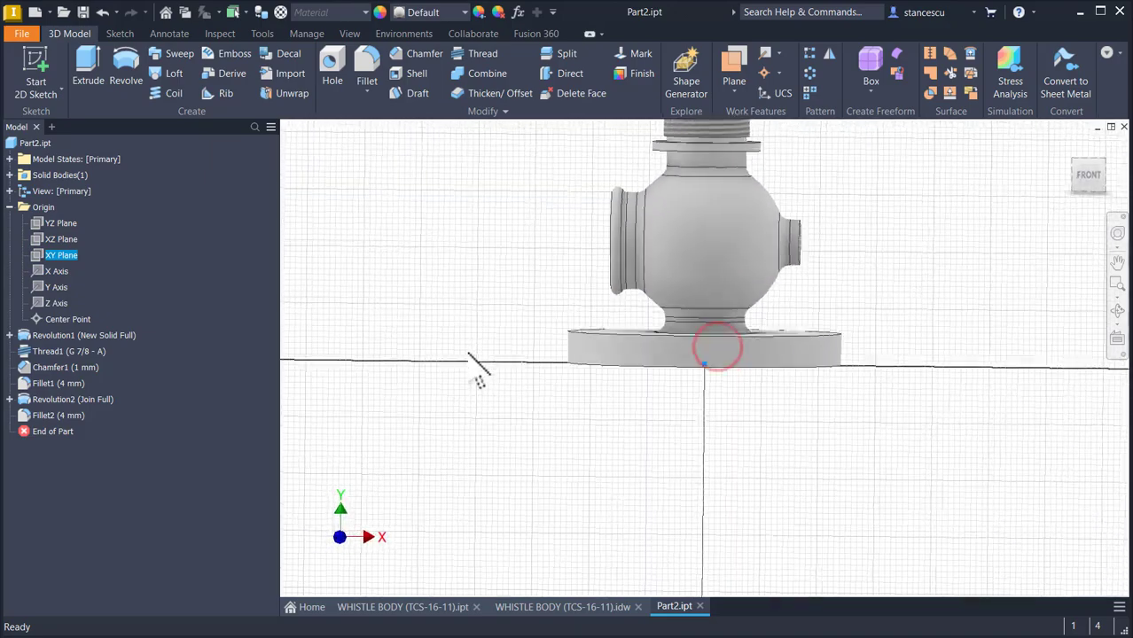
key("F7")
key("Num_Lock")
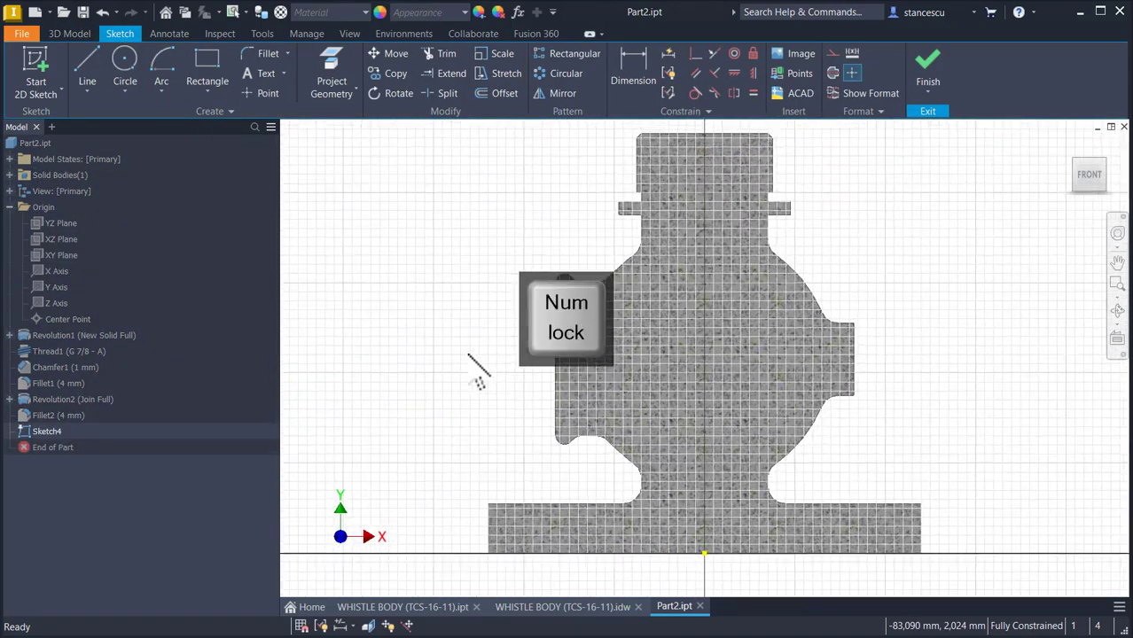
- Draw a horizontal line between the midpoints of the two side ports' end faces and convert it to a centerline
left_click(87, 64)
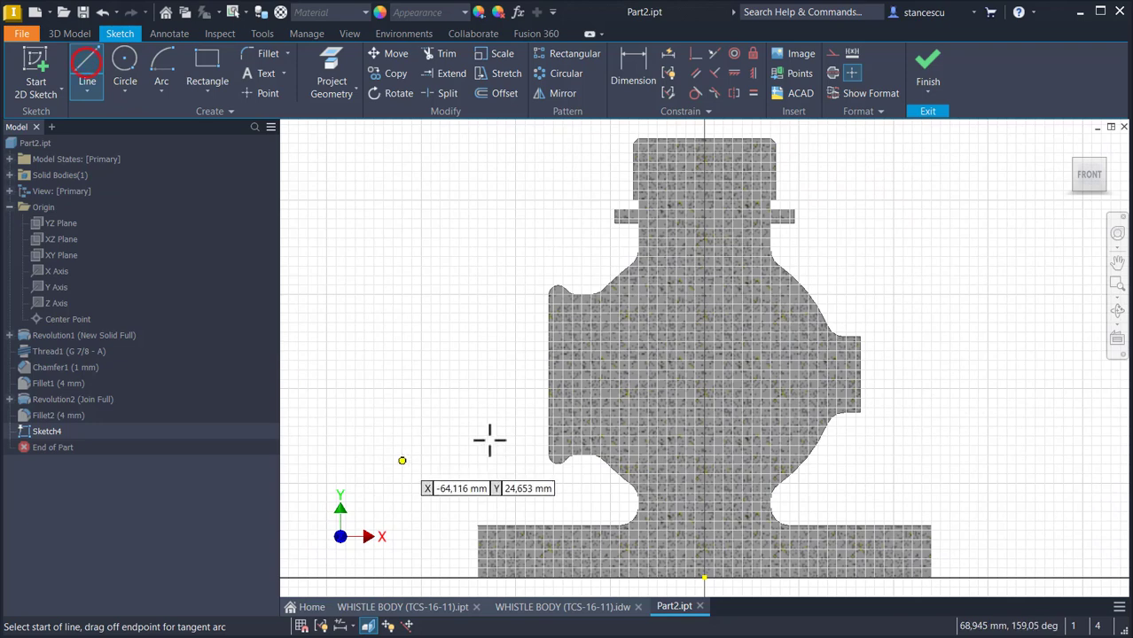
left_click(546, 376)
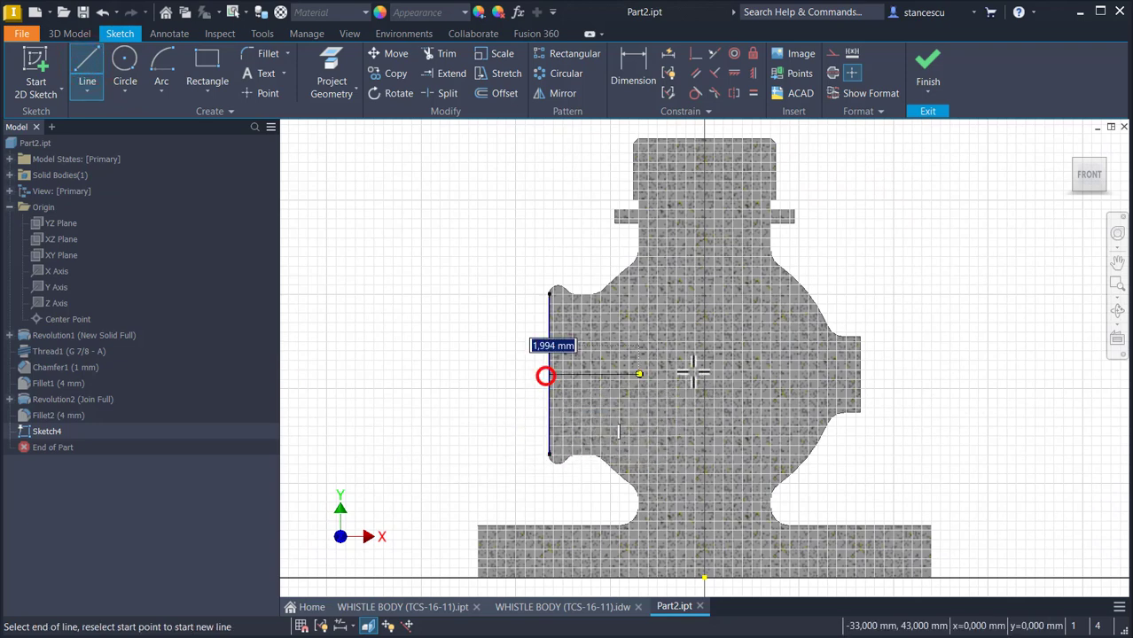
left_click(860, 376)
key("Escape")
left_click(814, 374)
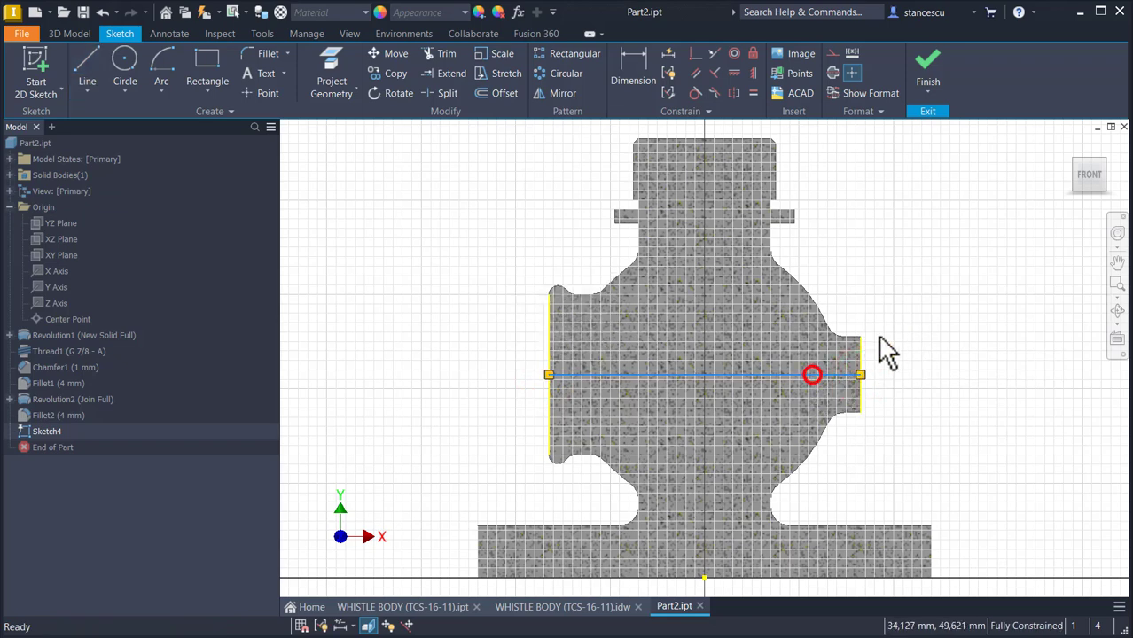
left_click(835, 73)
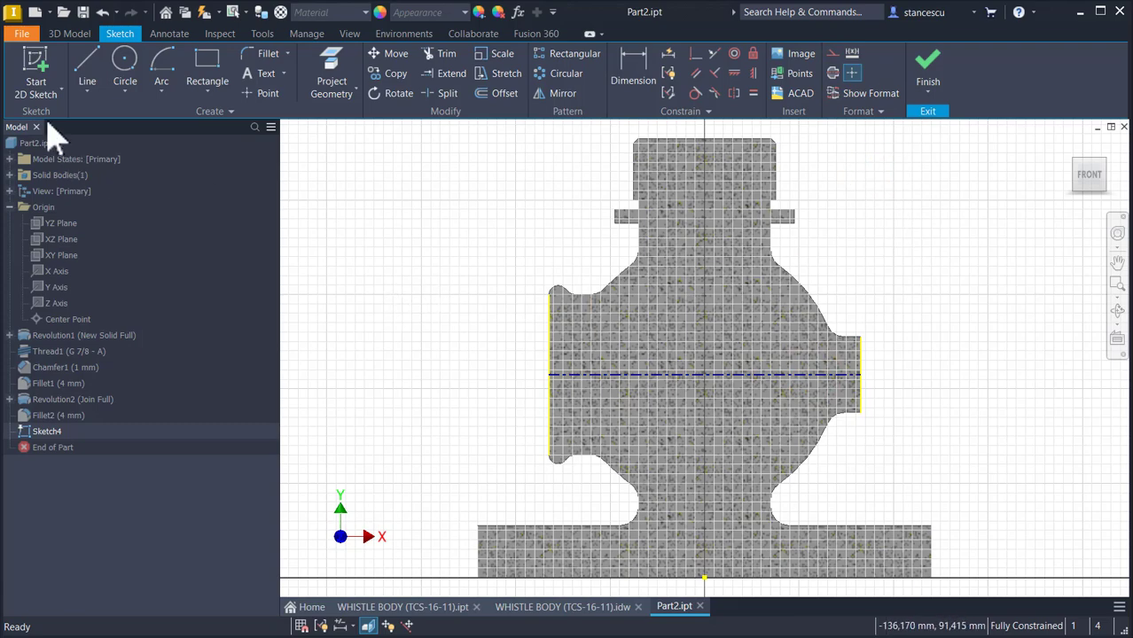
left_click(86, 65)
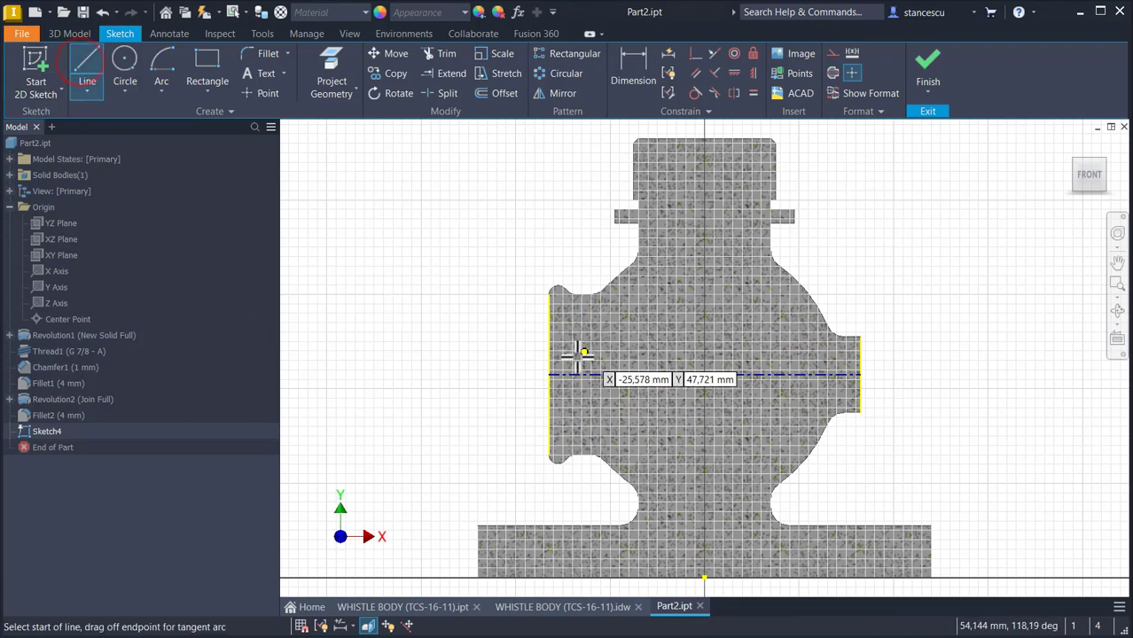
scroll(585, 352, "up", 3)
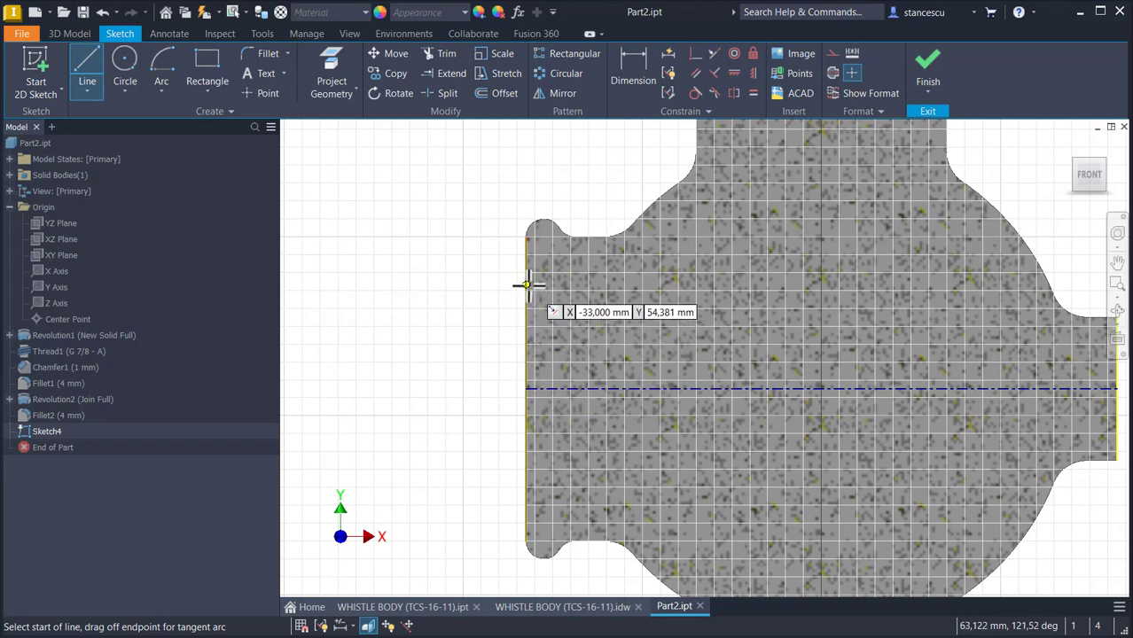
left_click(526, 388)
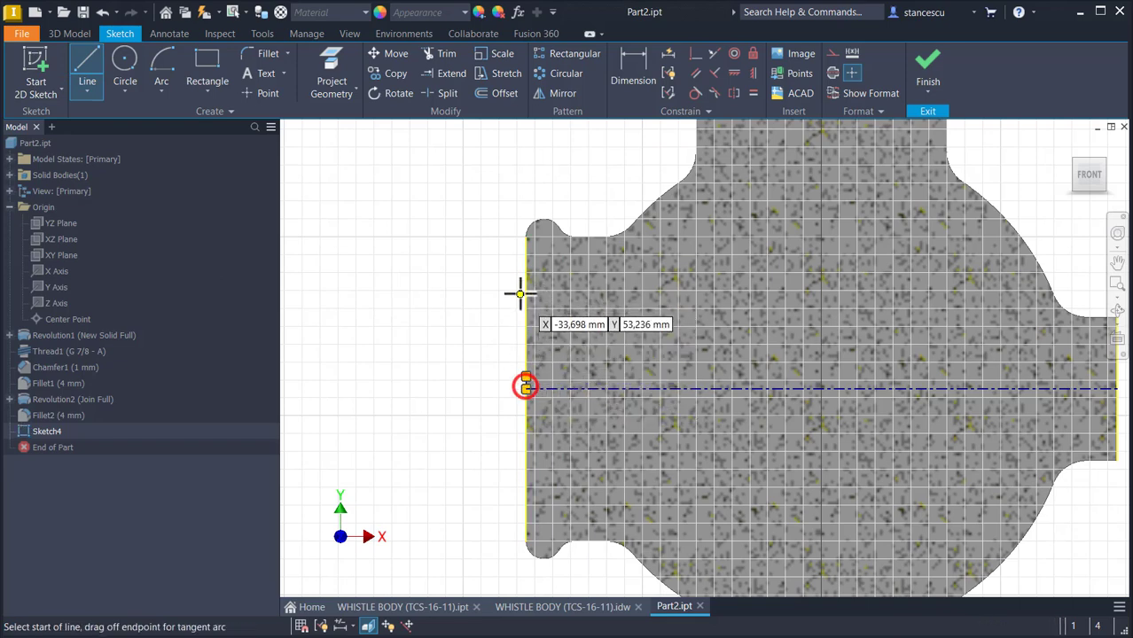
key("ctrl+z")
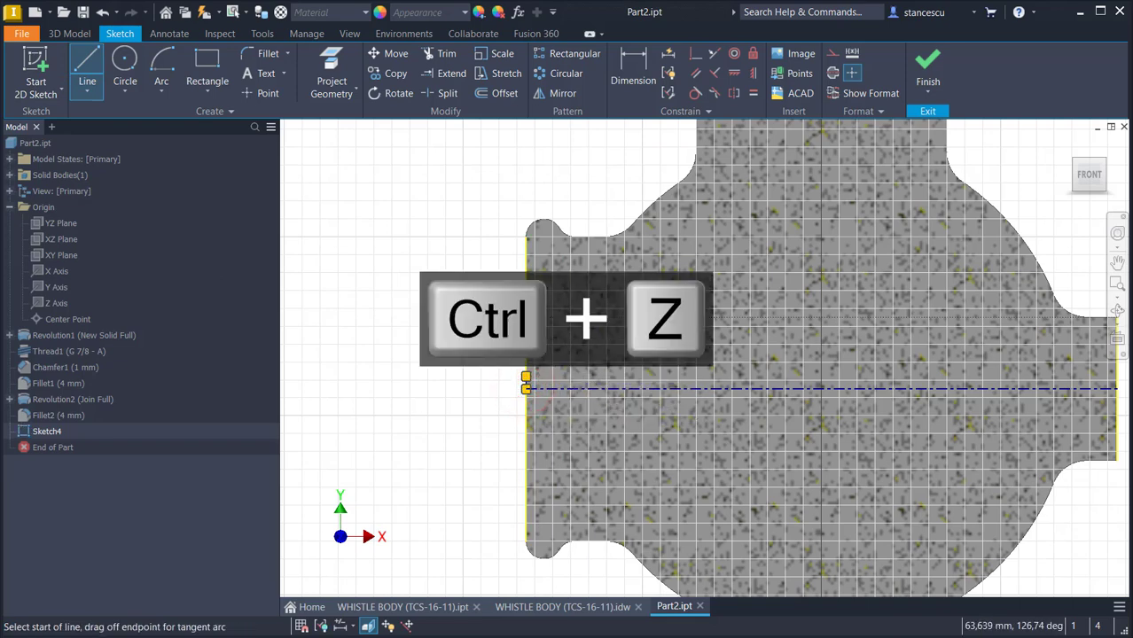
- Draw the large port's recess profile with lines from the centerline's left end, about 12.3 mm high and 3.2 mm deep, returning to the centerline
left_click(87, 59)
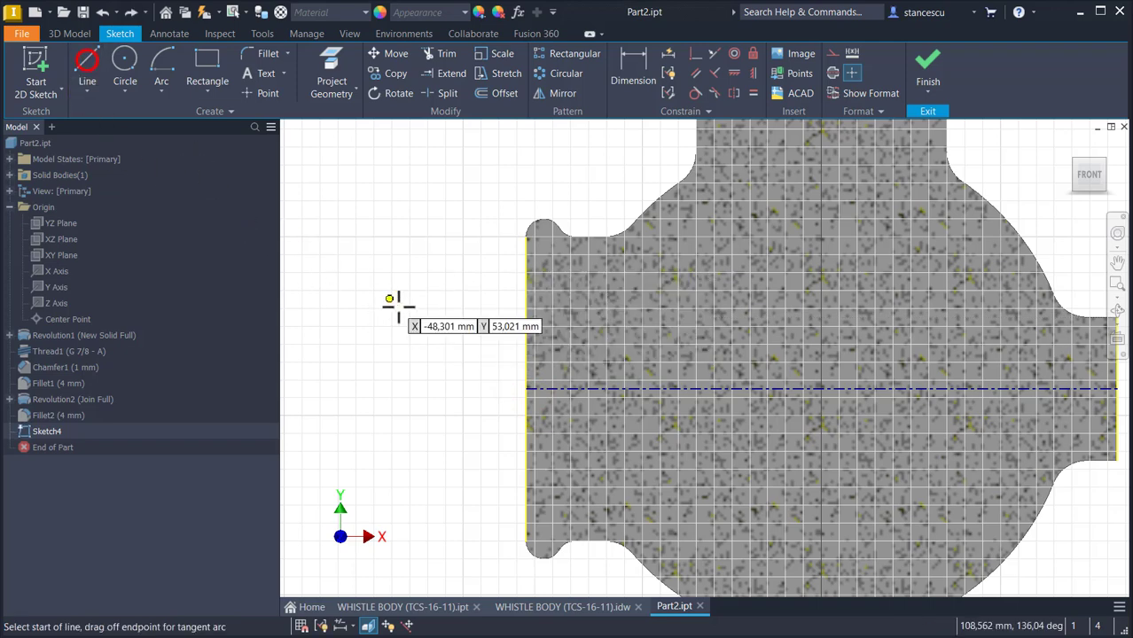
left_click(524, 389)
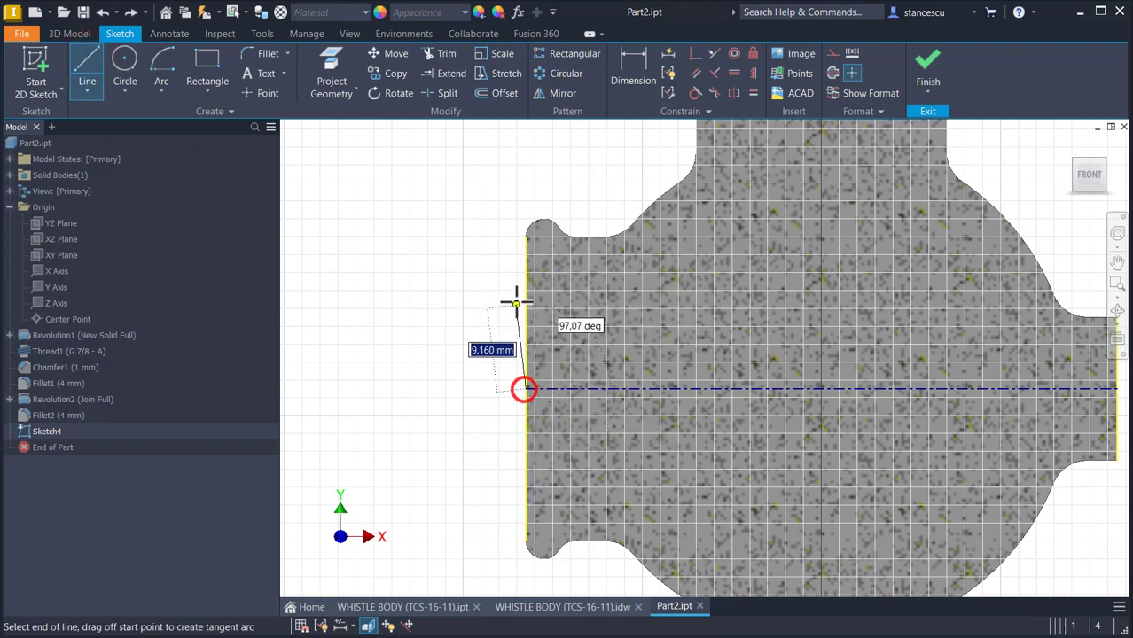
left_click(526, 279)
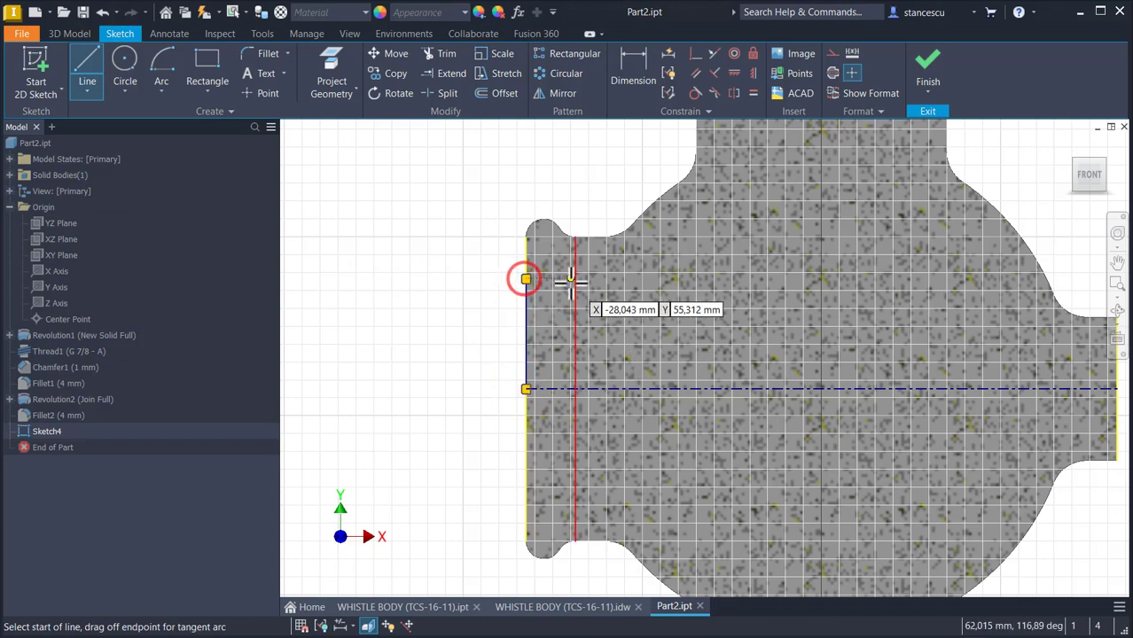
left_click(525, 279)
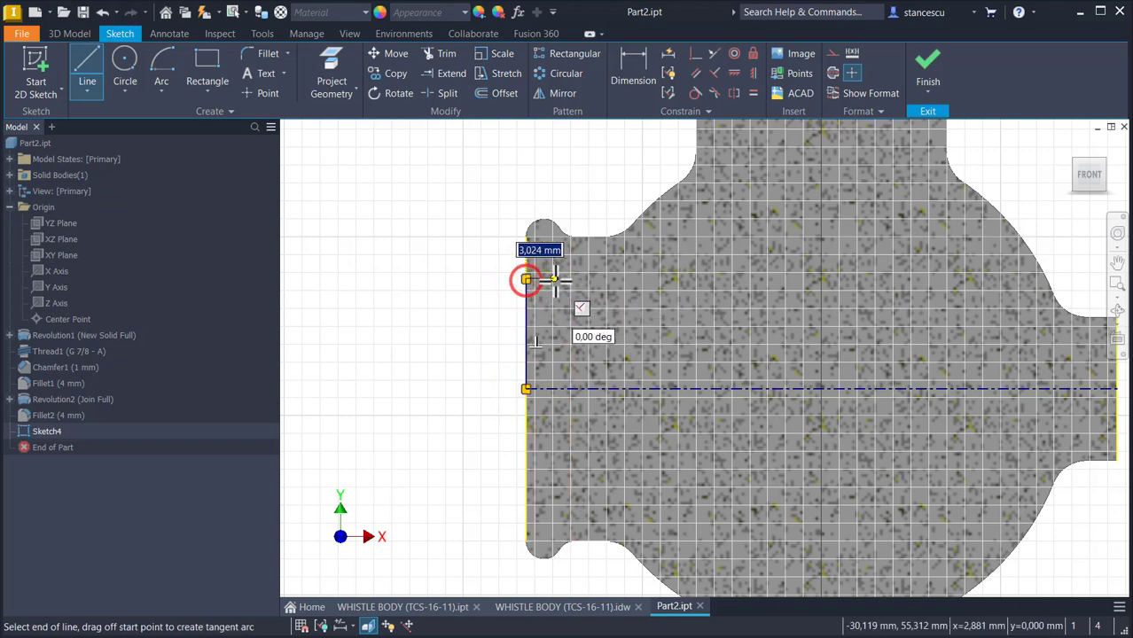
left_click(555, 389)
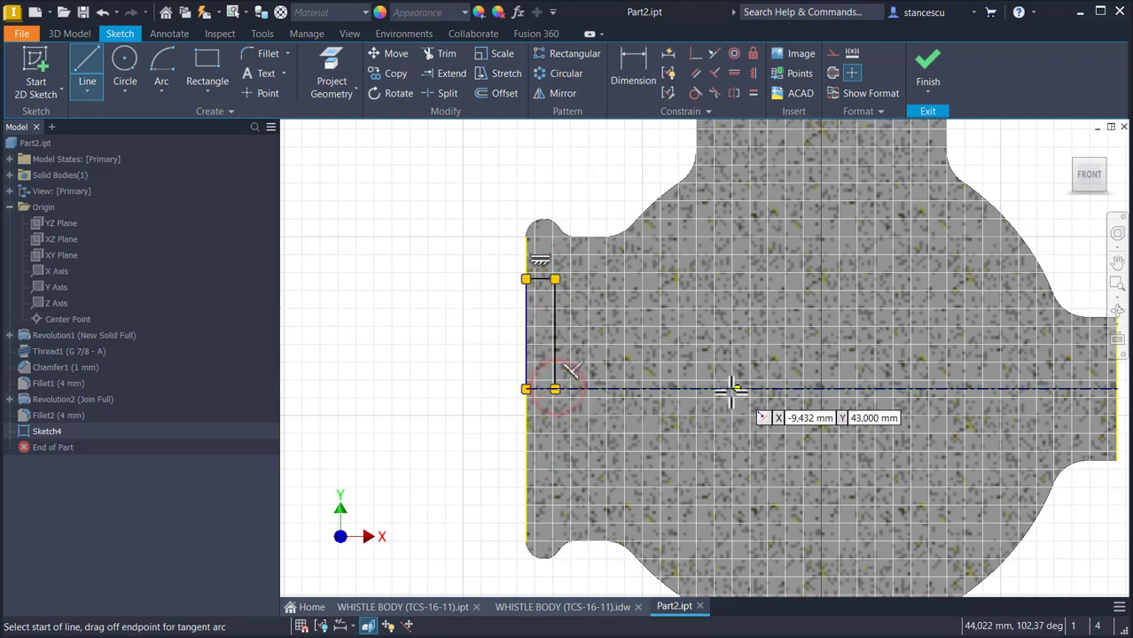
- Draw a center-point arc of about 21.7 mm radius above the centerline, centered on the centerline's midpoint, for the cavity
middle_click_drag(674, 393, 525, 428)
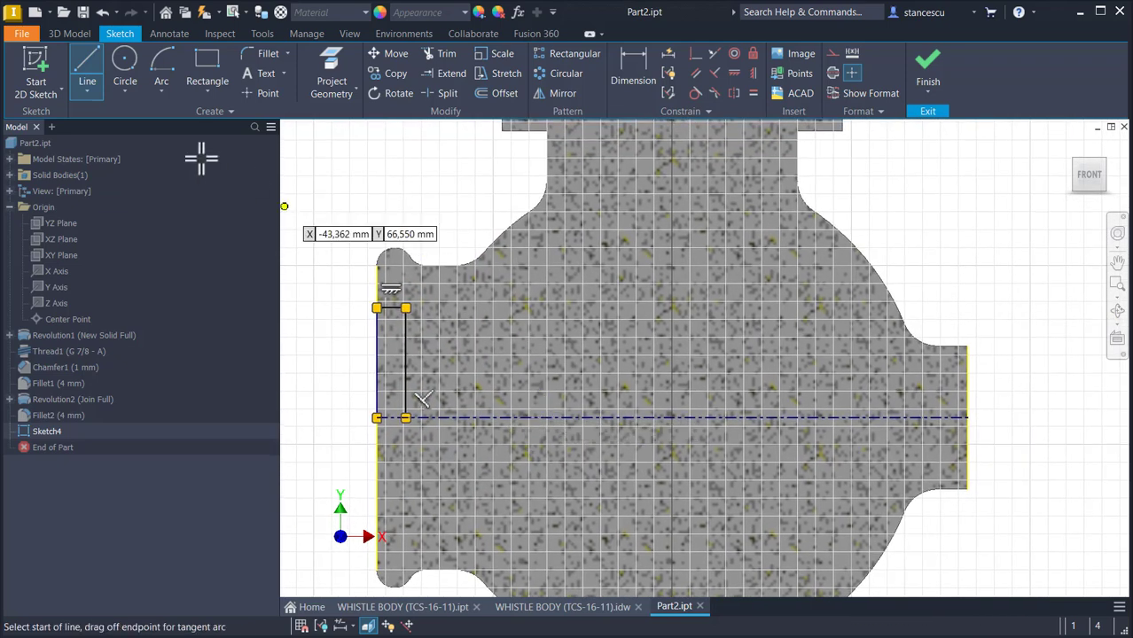
left_click(162, 88)
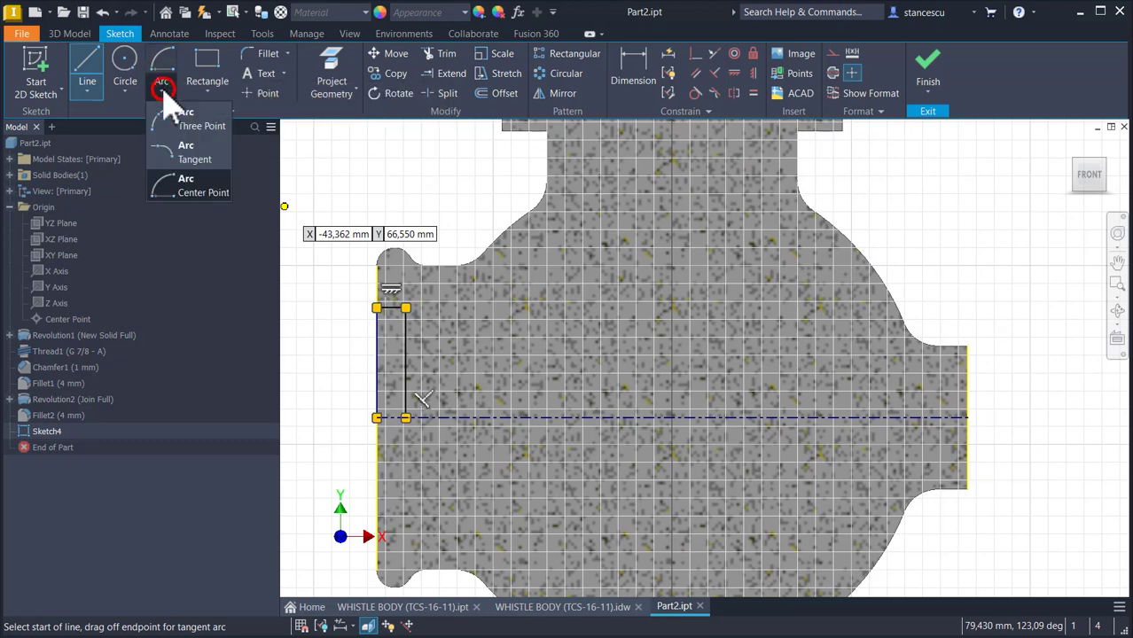
left_click(167, 189)
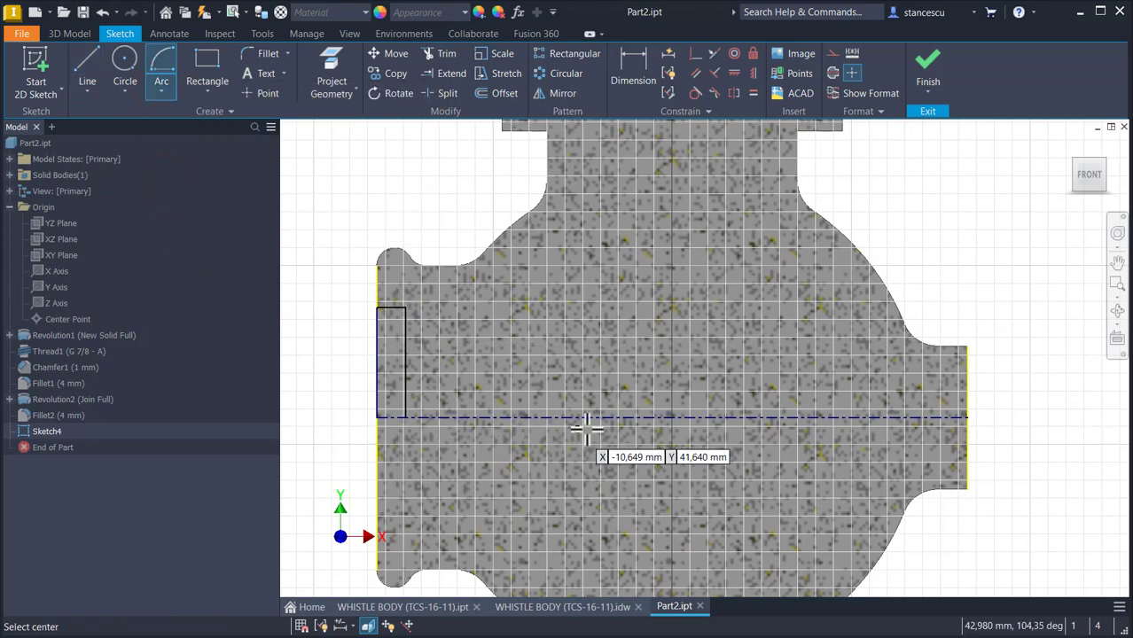
left_click(672, 416)
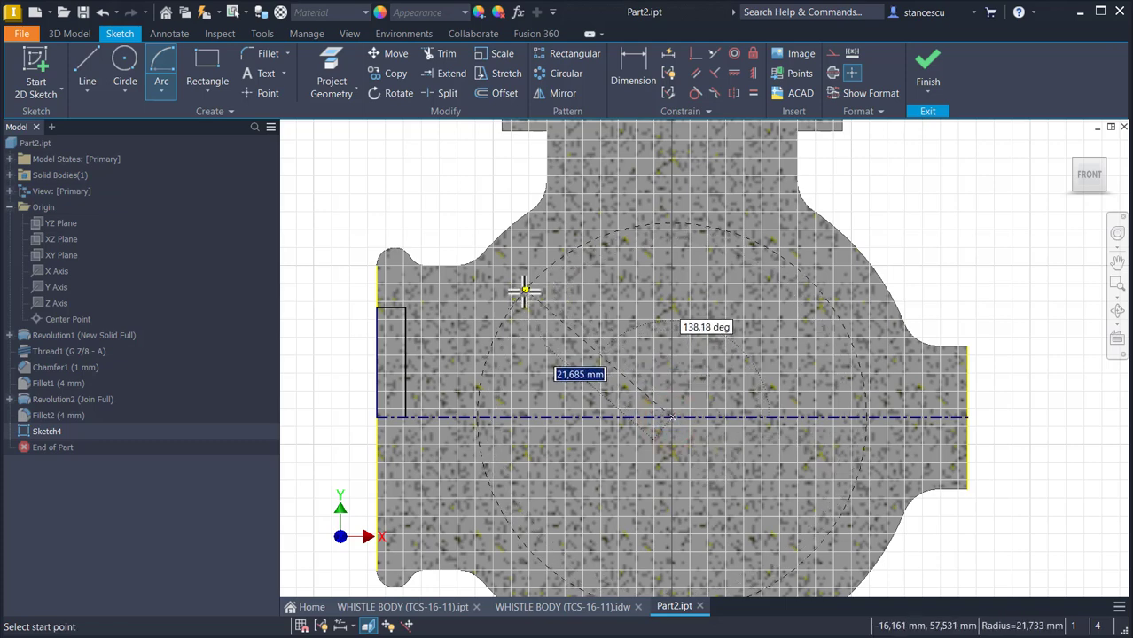
left_click(516, 300)
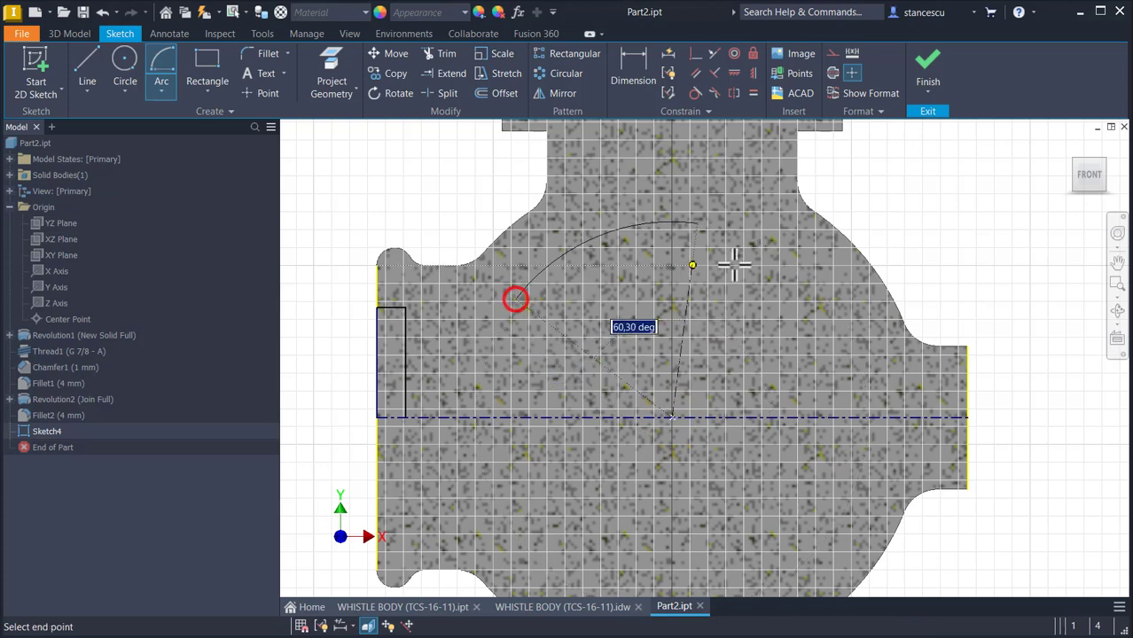
left_click(855, 362)
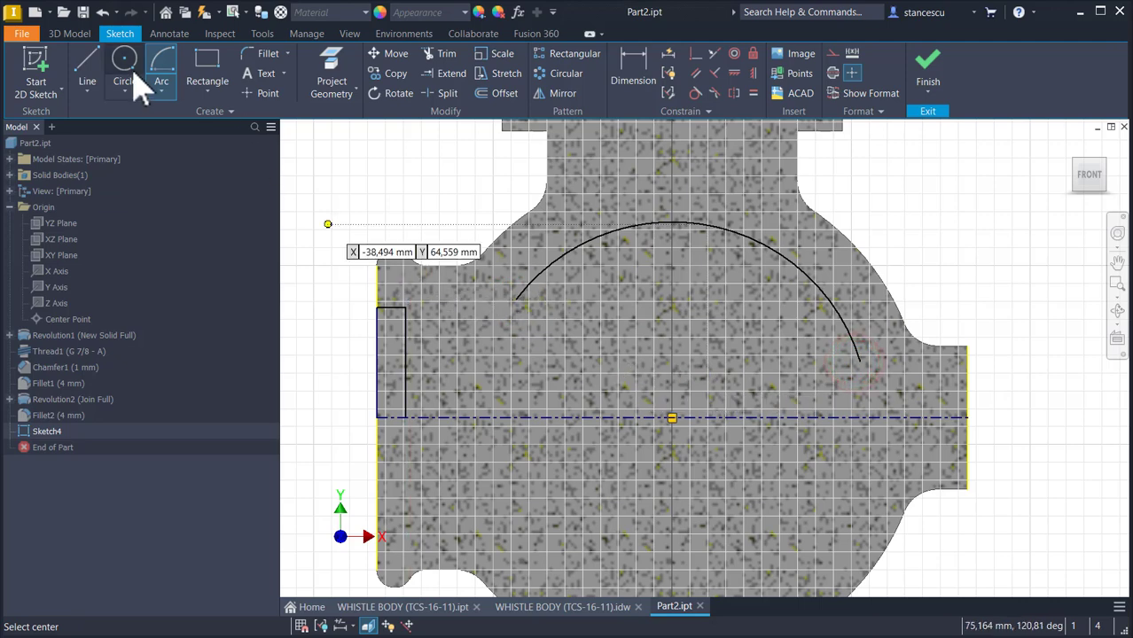
- Join both arc ends to the centerline: a straight vertical line on the left and a short inward horizontal step plus vertical line on the right
left_click(86, 71)
left_click(515, 304)
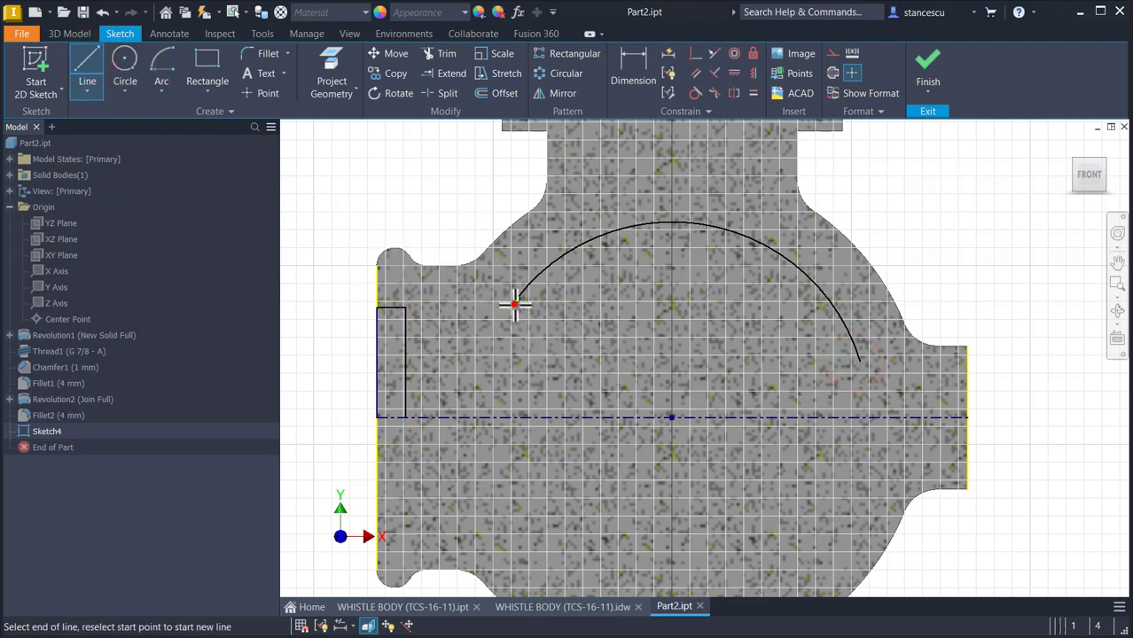
double_click(516, 417)
left_click(860, 362)
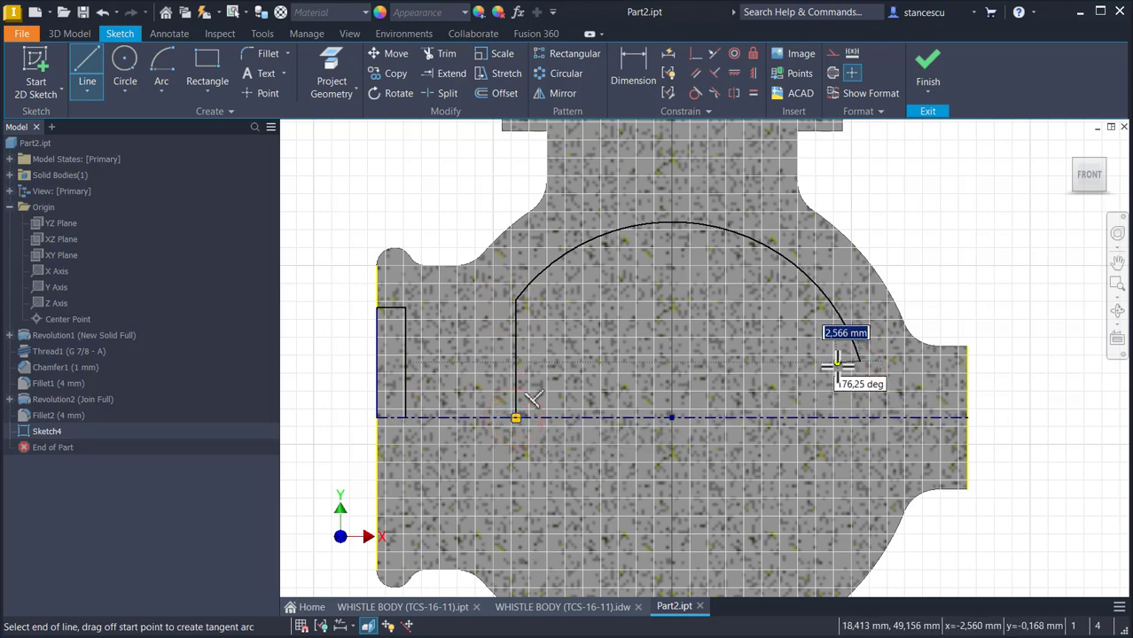
left_click(832, 361)
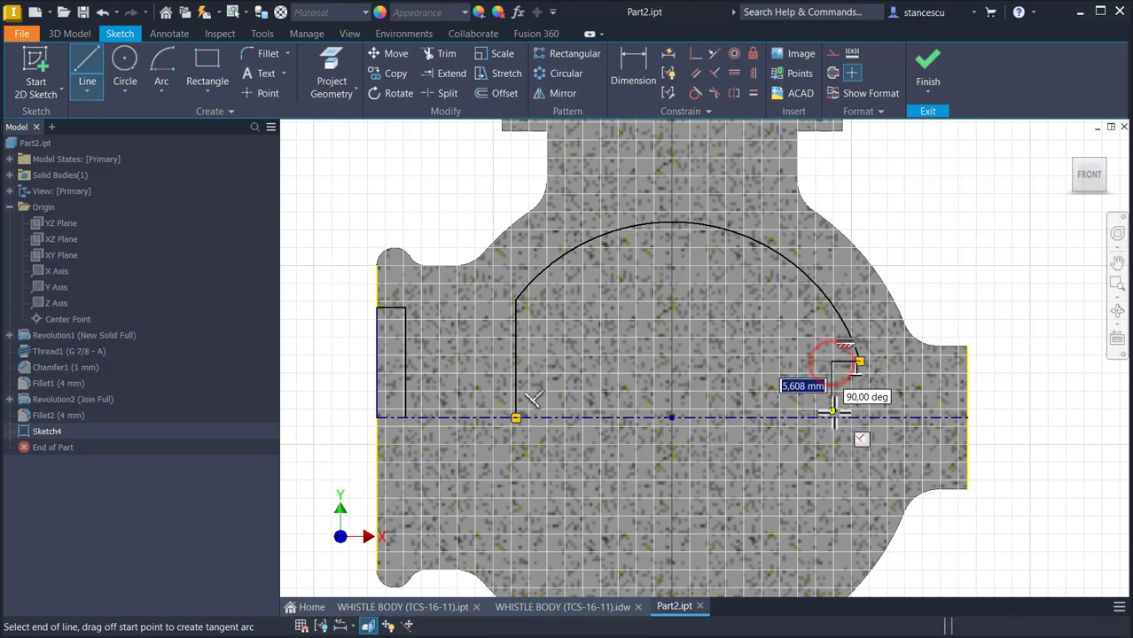
left_click(831, 417)
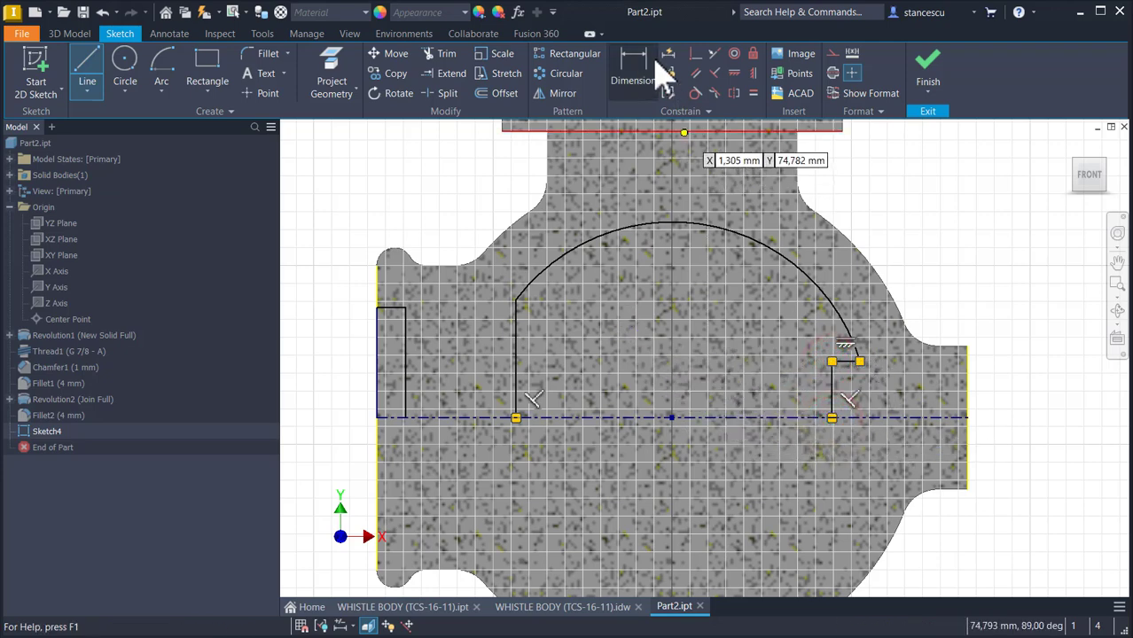
- Dimension the recess profile's upper line to the centerline as a 30 mm diameter
left_click(635, 69)
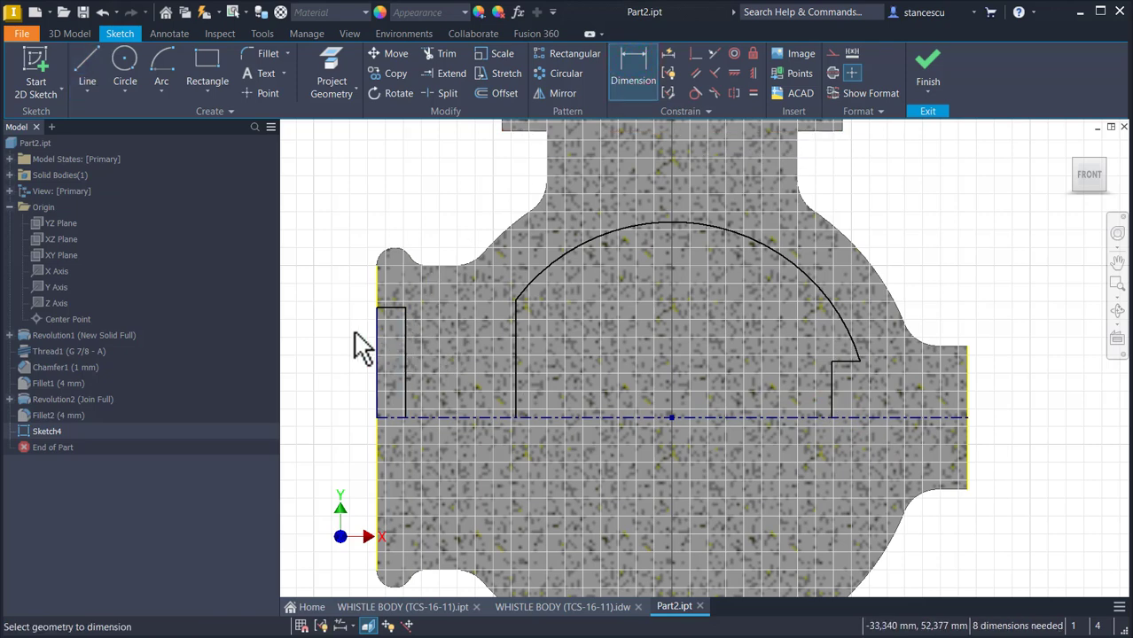
left_click(391, 308)
left_click(391, 417)
left_click(350, 399)
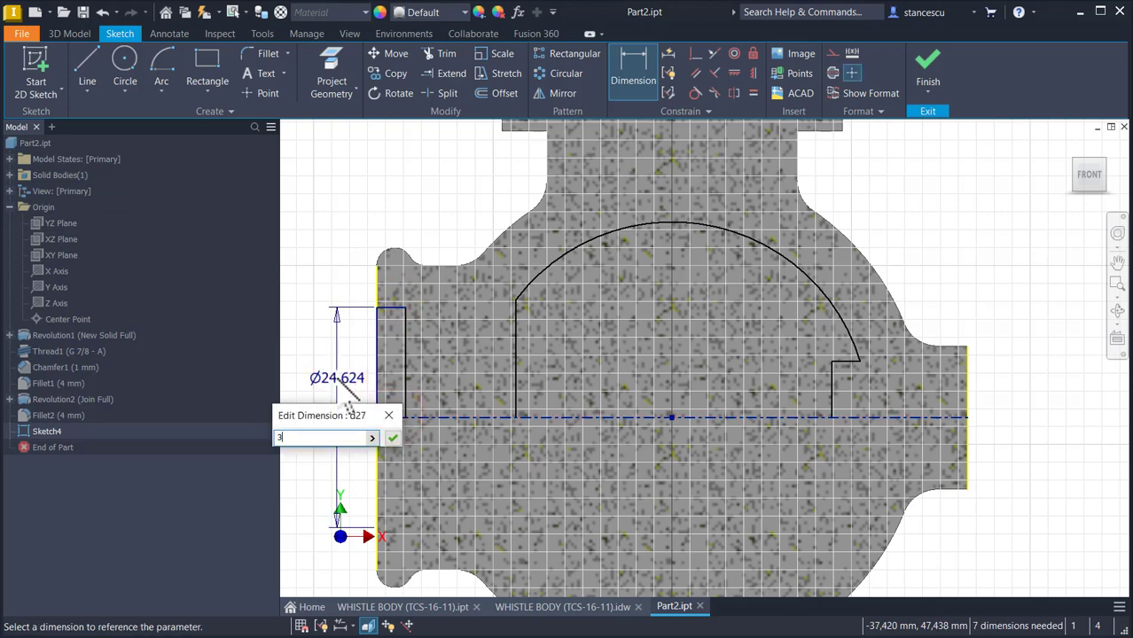
key("Return")
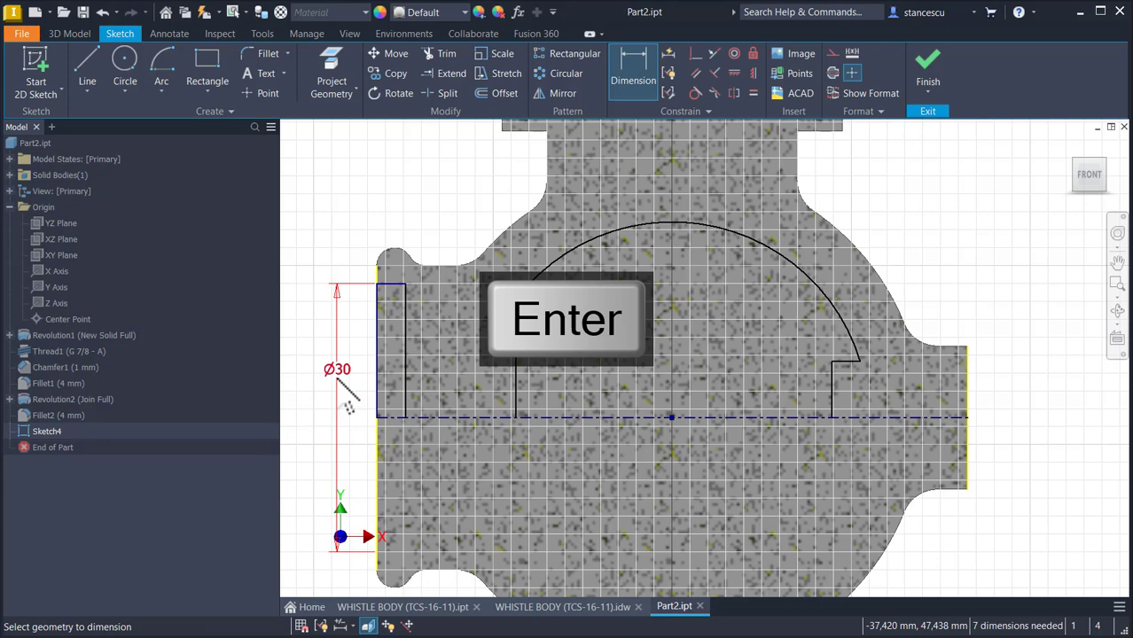
- Dimension the depth of the recess from the large port's end face as 4 mm
left_click(405, 321)
left_click(378, 316)
left_click(390, 211)
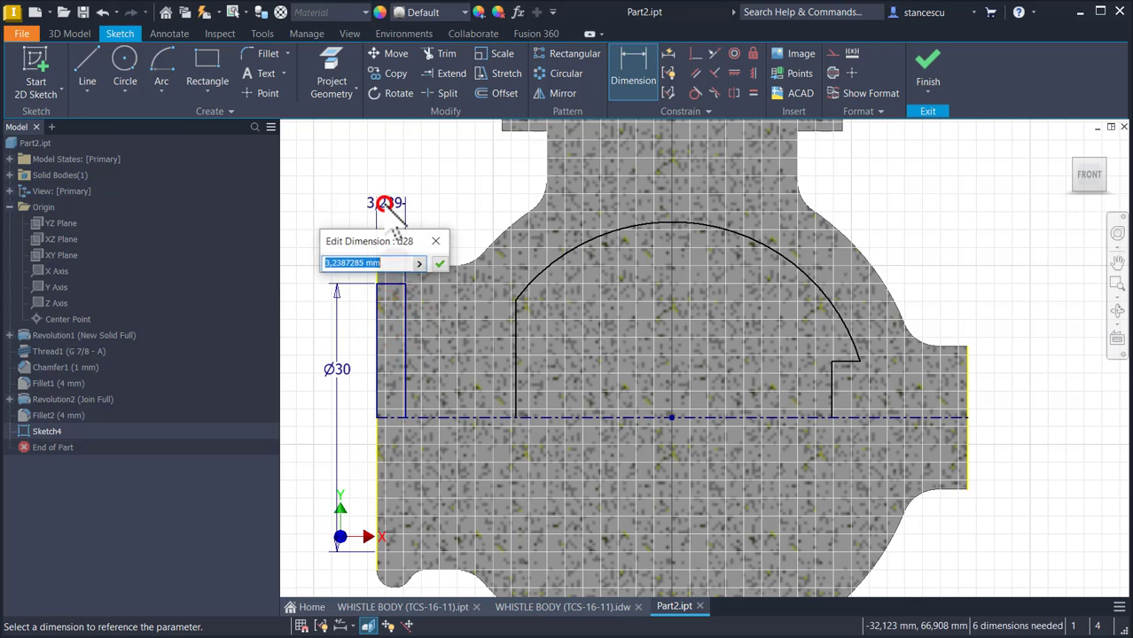
type("4")
key("Return")
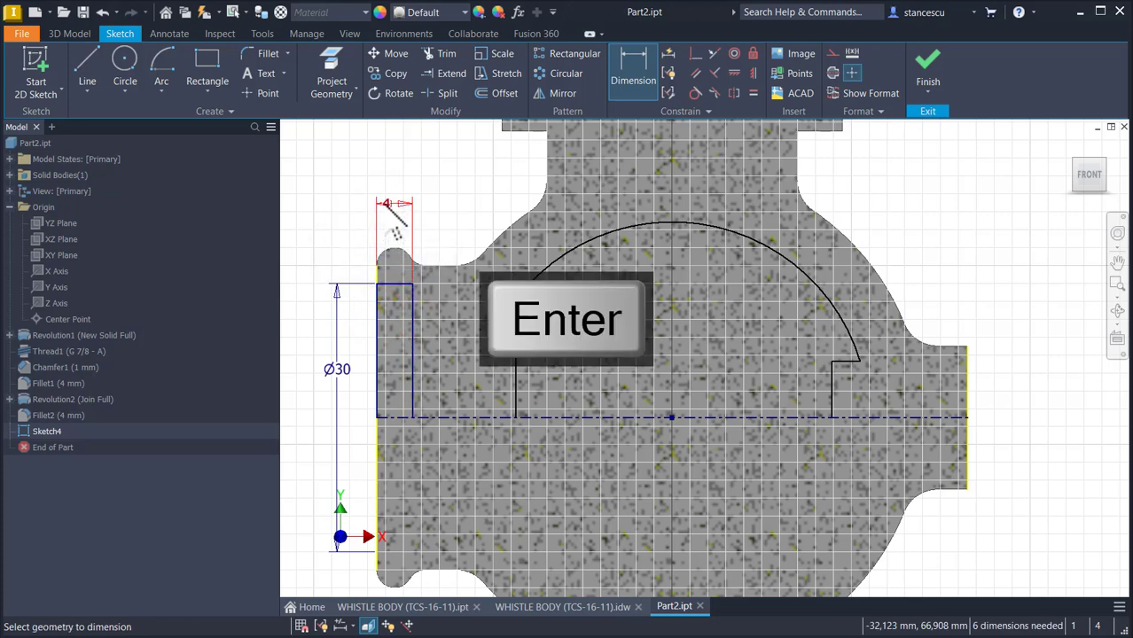
- Dimension the cavity's left vertical line 20 mm from the large port's end face
left_click(517, 349)
left_click(377, 370)
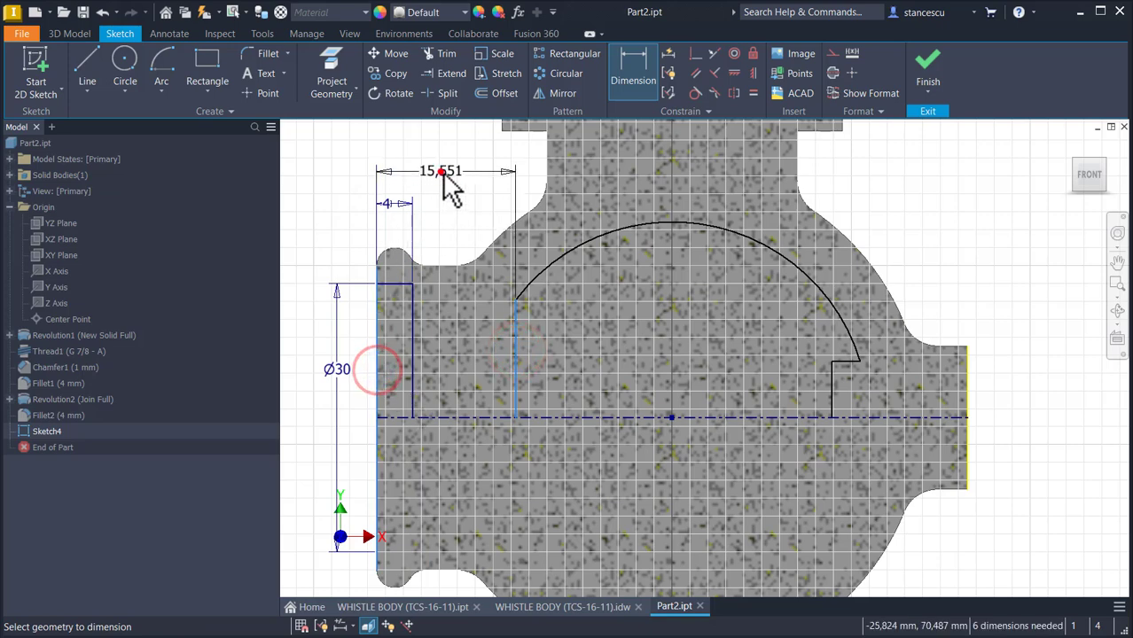
left_click(448, 184)
type("20")
key("Return")
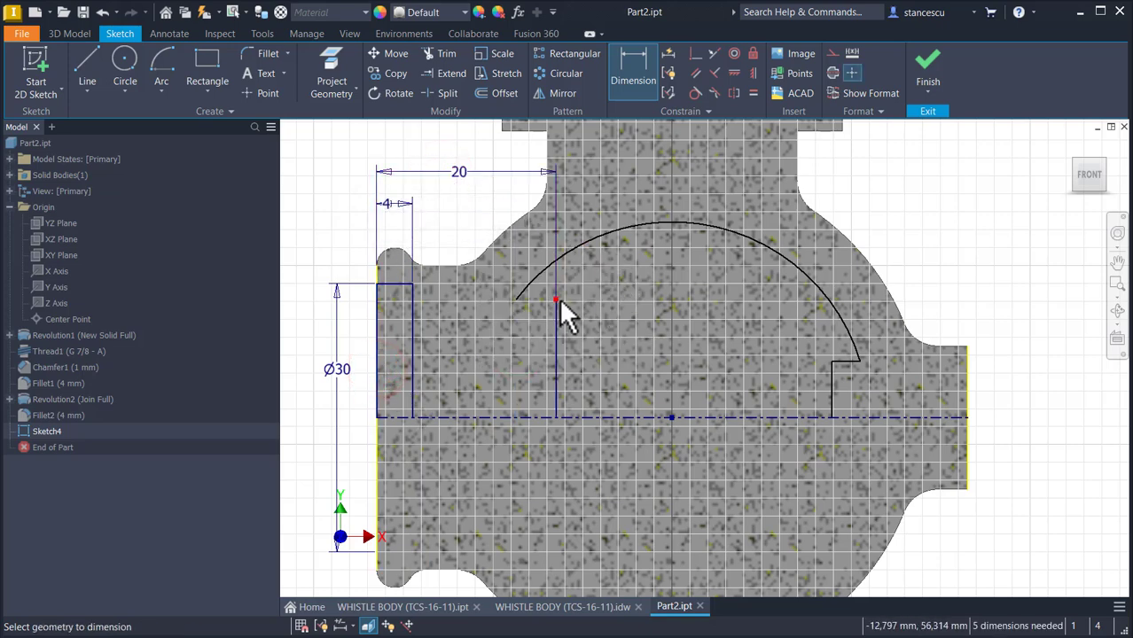
- Make the arc's left endpoint coincident with the upper end of the cavity's left vertical line
left_click(695, 54)
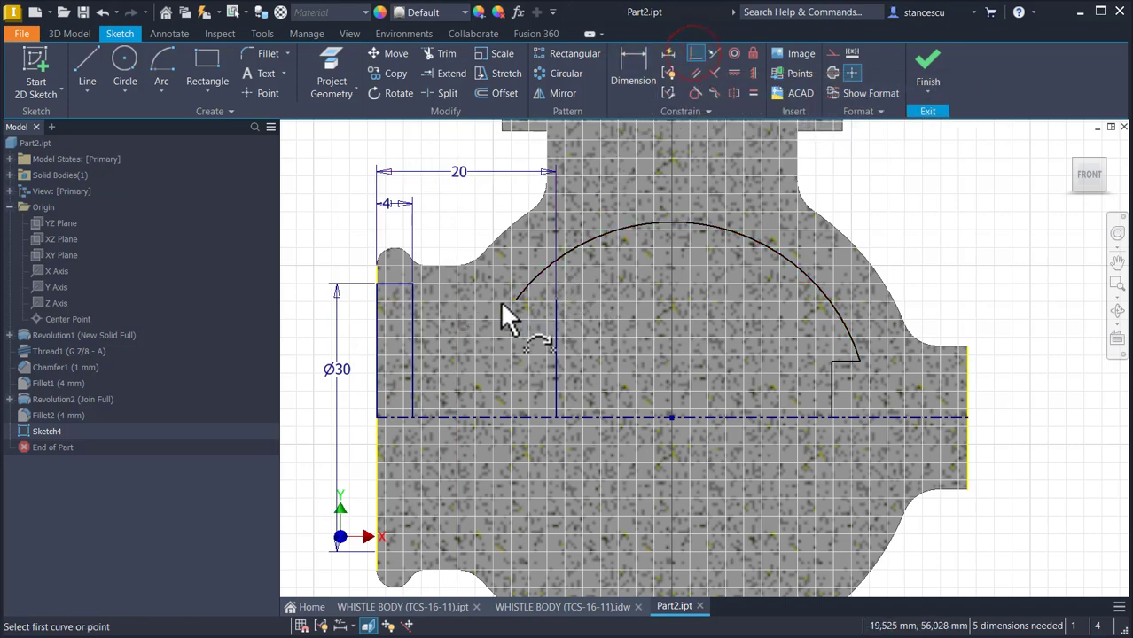
left_click(514, 300)
left_click(558, 308)
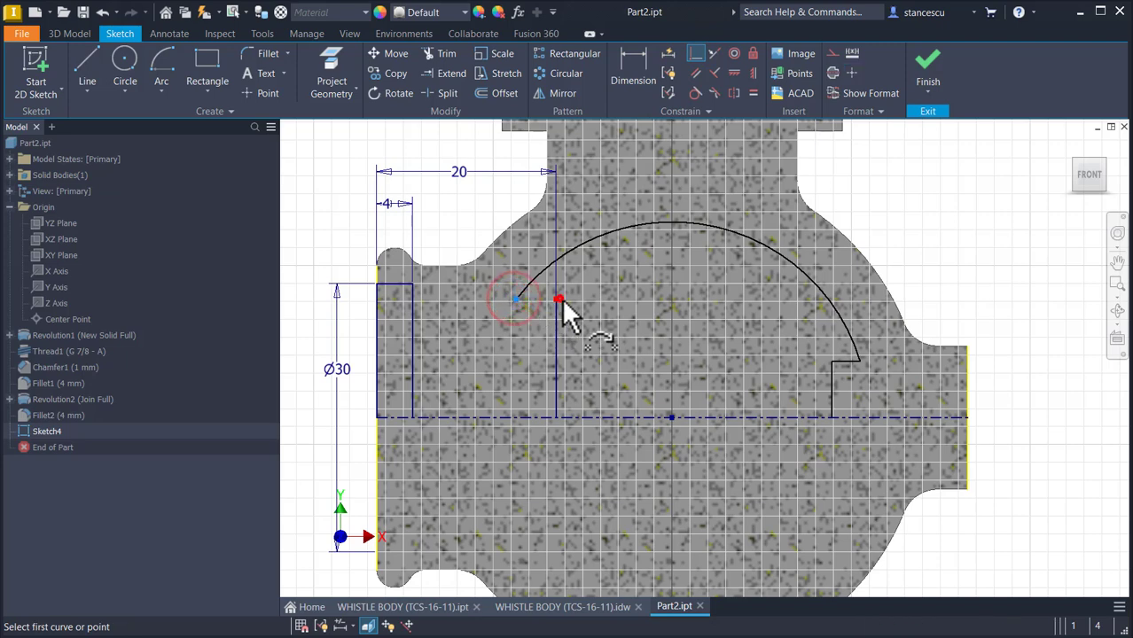
- Dimension the cavity arc with a radius of 24 mm
left_click(633, 62)
left_click(750, 279)
left_click(710, 316)
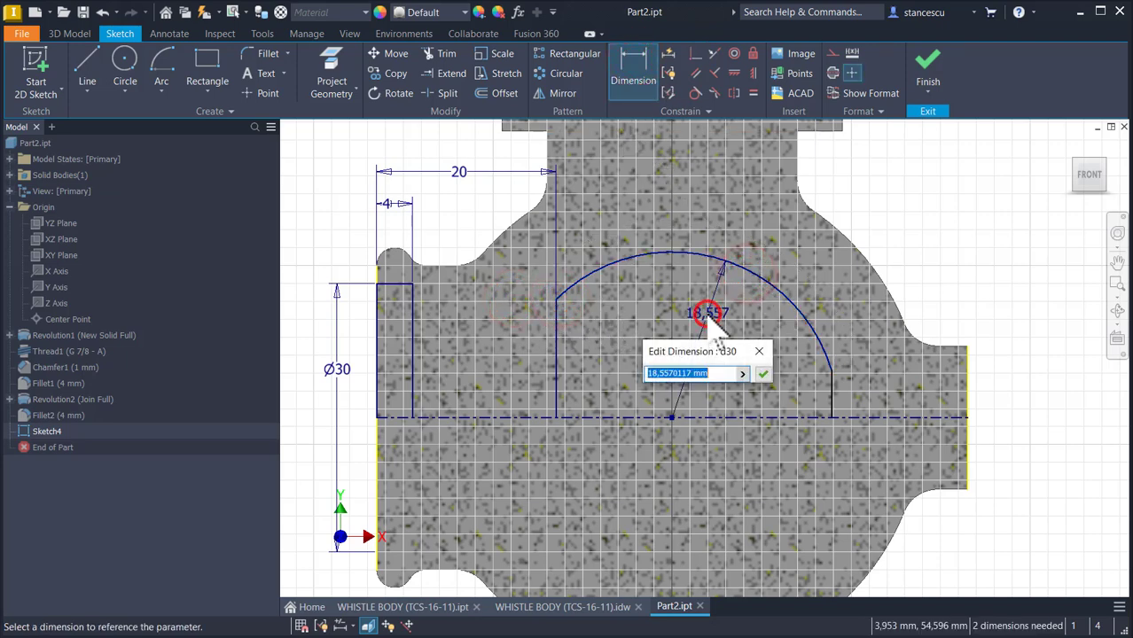
type("24")
key("Return")
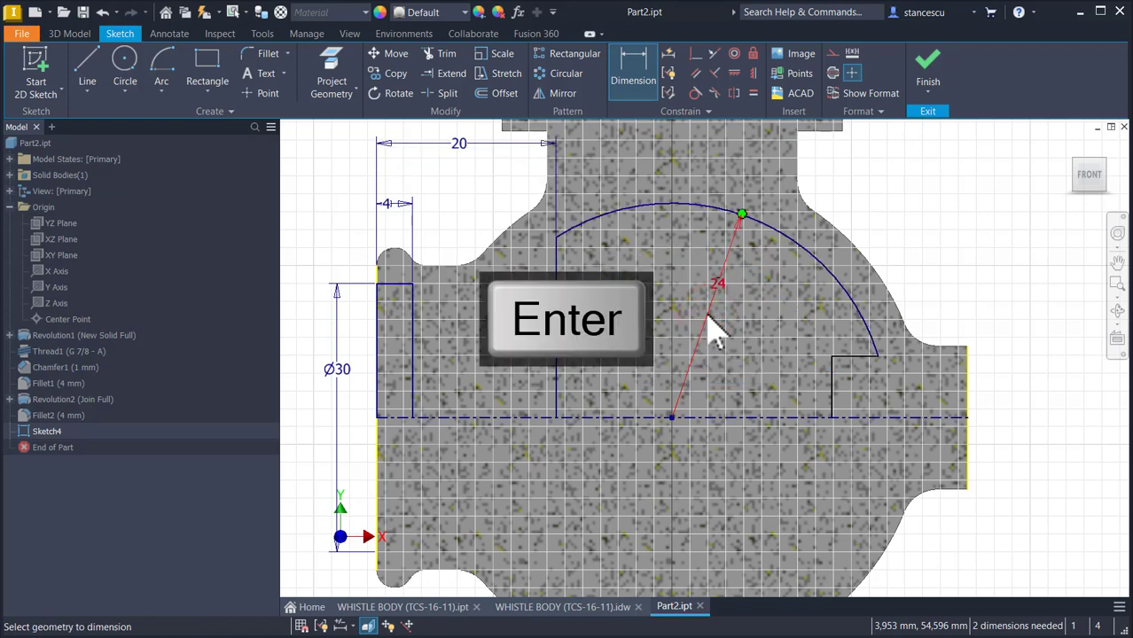
- Dimension the short horizontal step at the arc's right end to the centerline as a 16 mm diameter
left_click(848, 358)
left_click(863, 418)
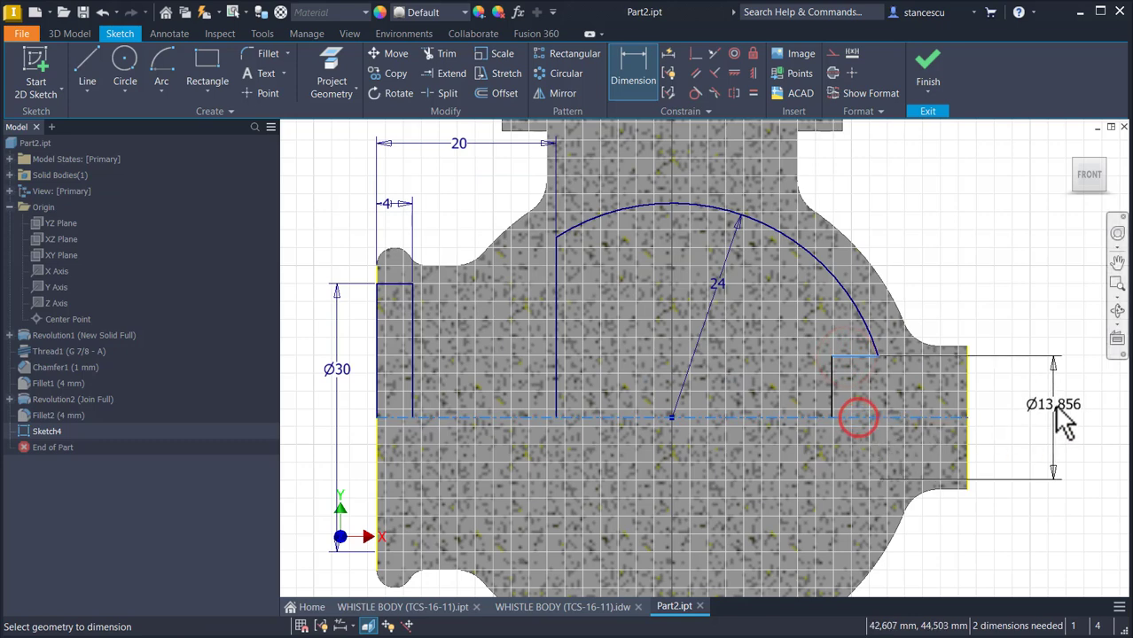
left_click(1064, 417)
type("16")
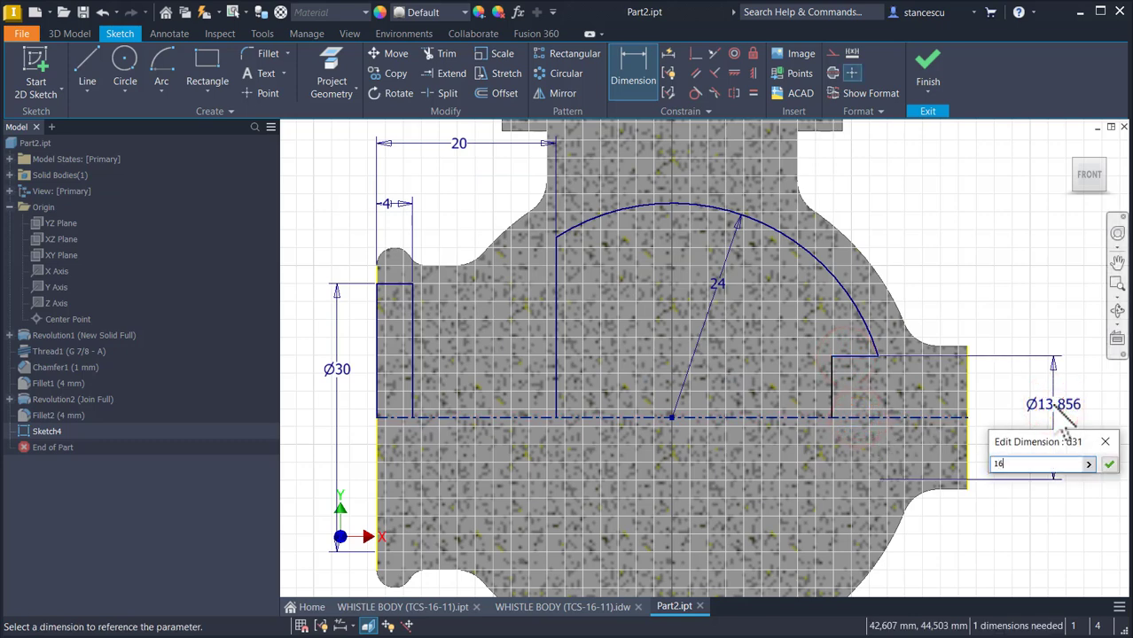
key("Return")
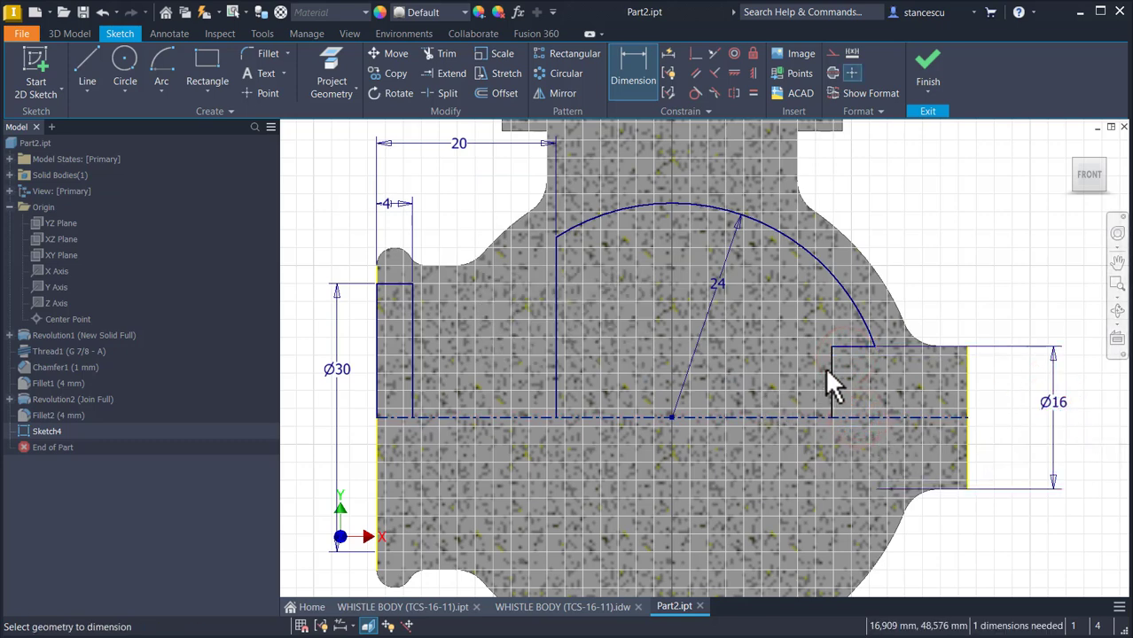
- Dimension the cavity's right vertical line 13 mm from the small port's end face
left_click(832, 374)
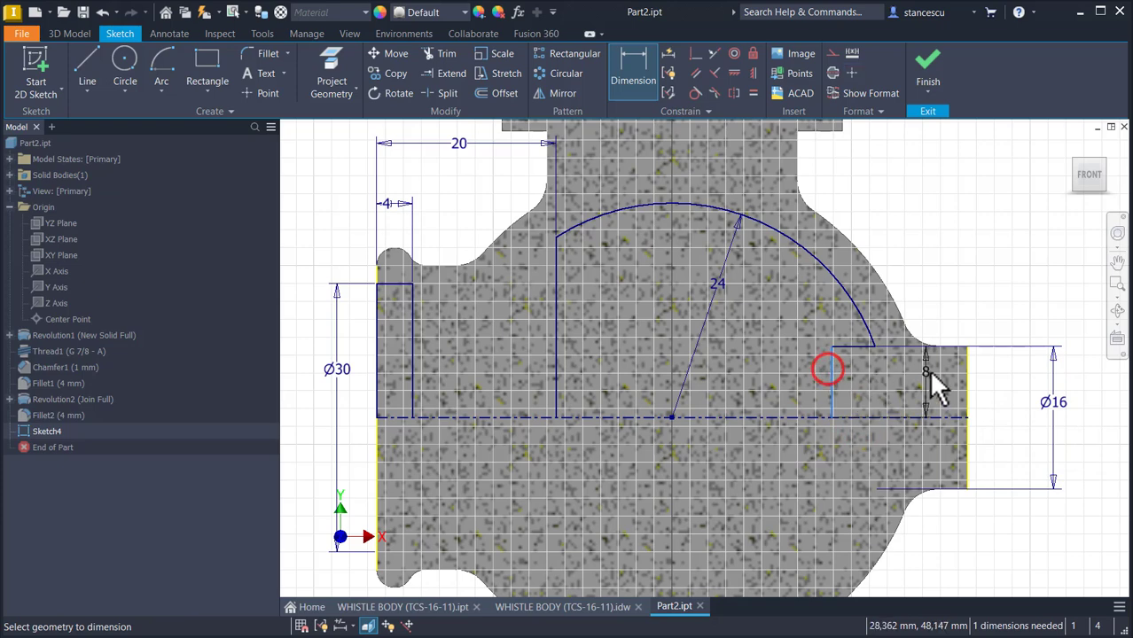
left_click(966, 390)
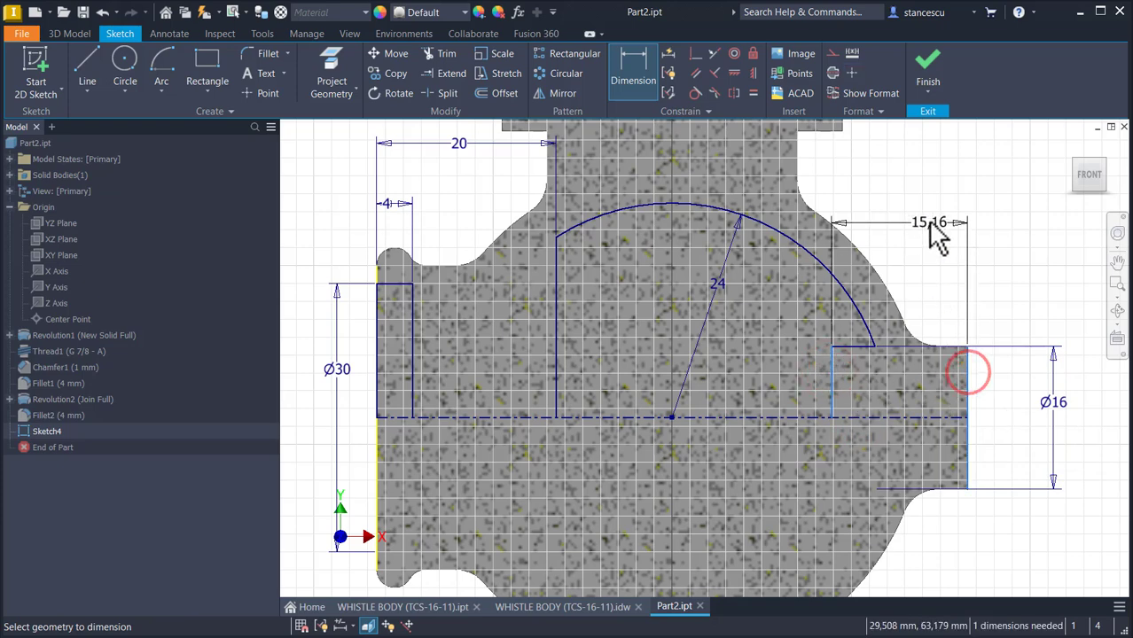
left_click(915, 196)
type("13")
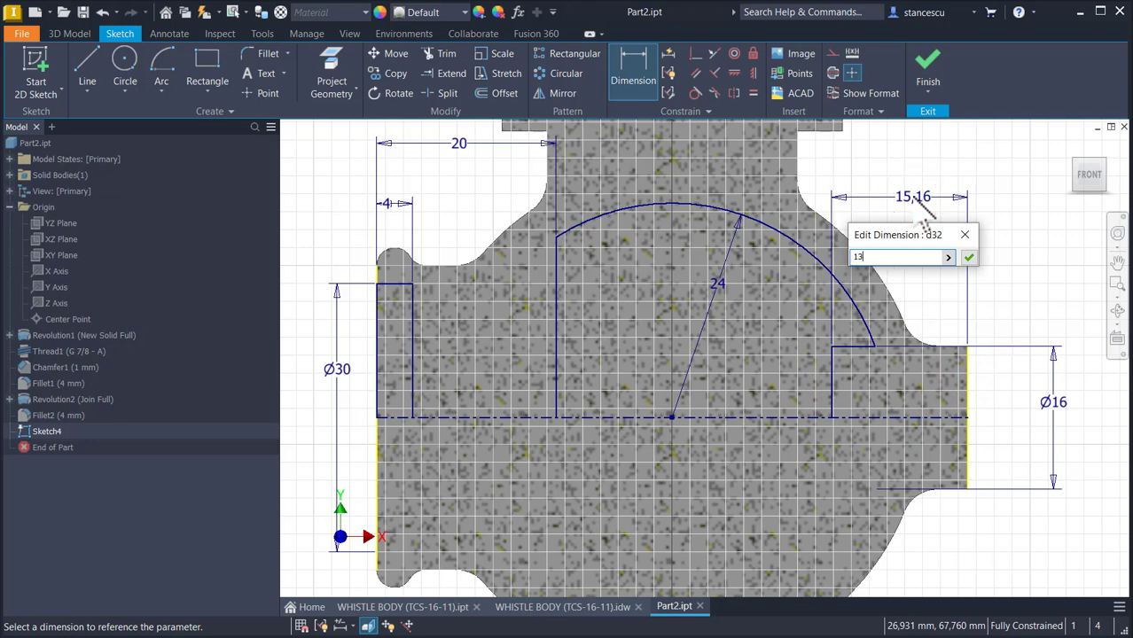
key("Return")
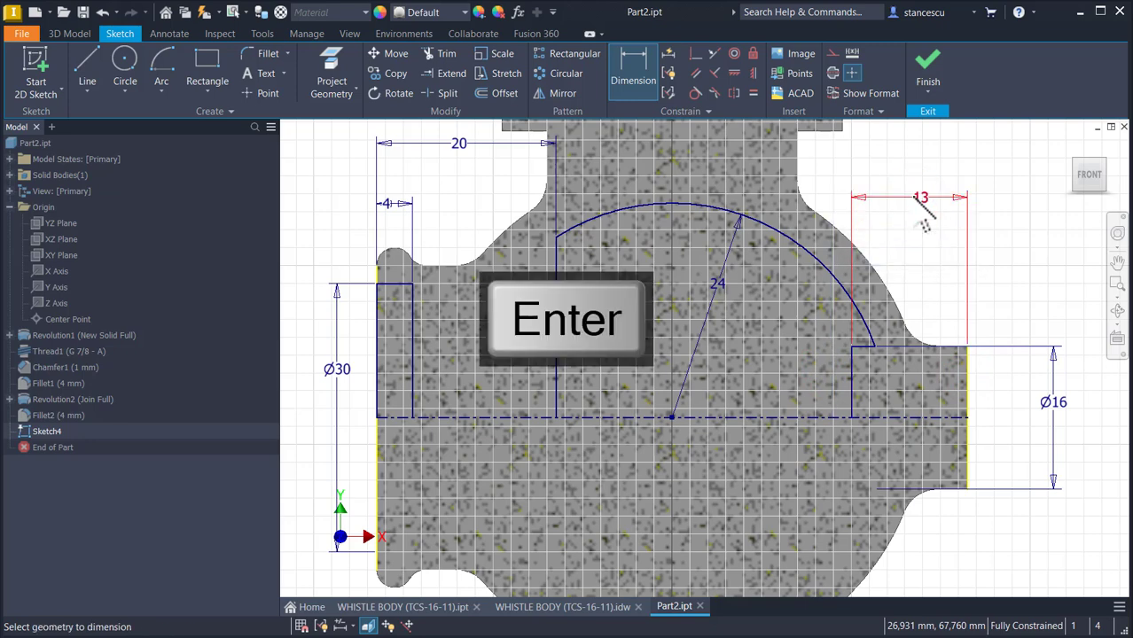
- Draw the small port's bore outline from the cavity's right vertical line horizontally to the end face, then down to the centerline
left_click(87, 64)
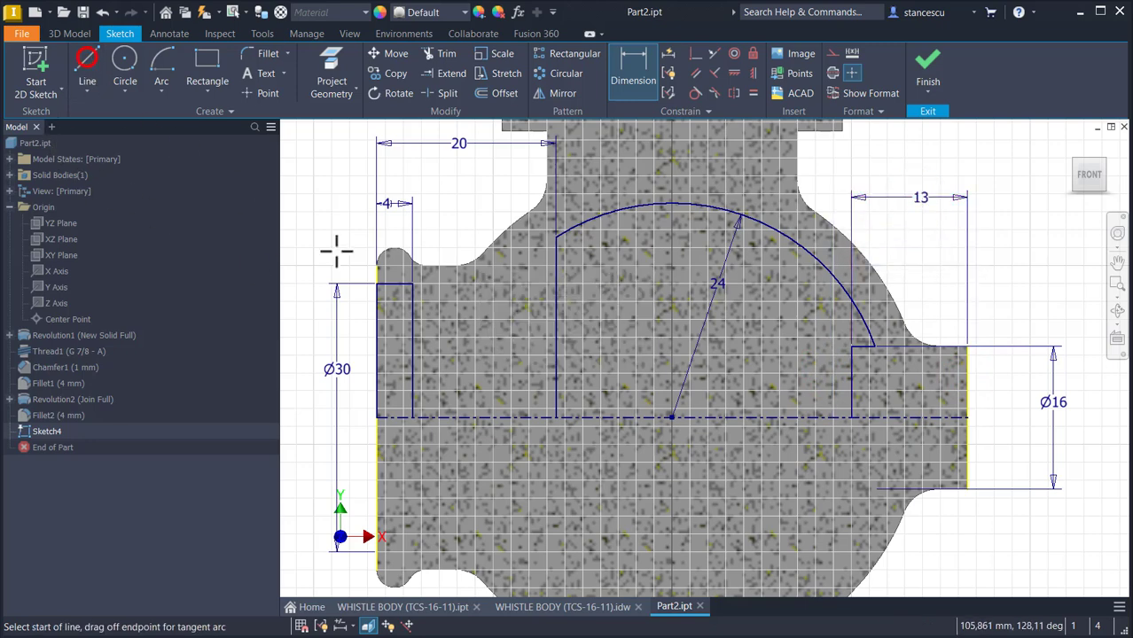
left_click(851, 368)
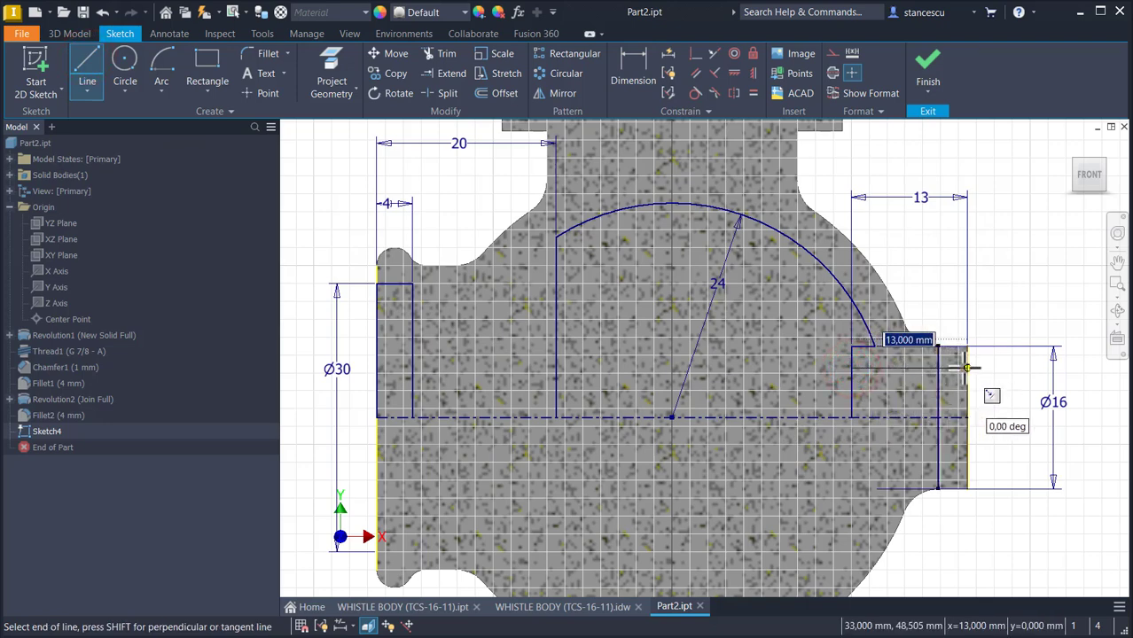
double_click(965, 368)
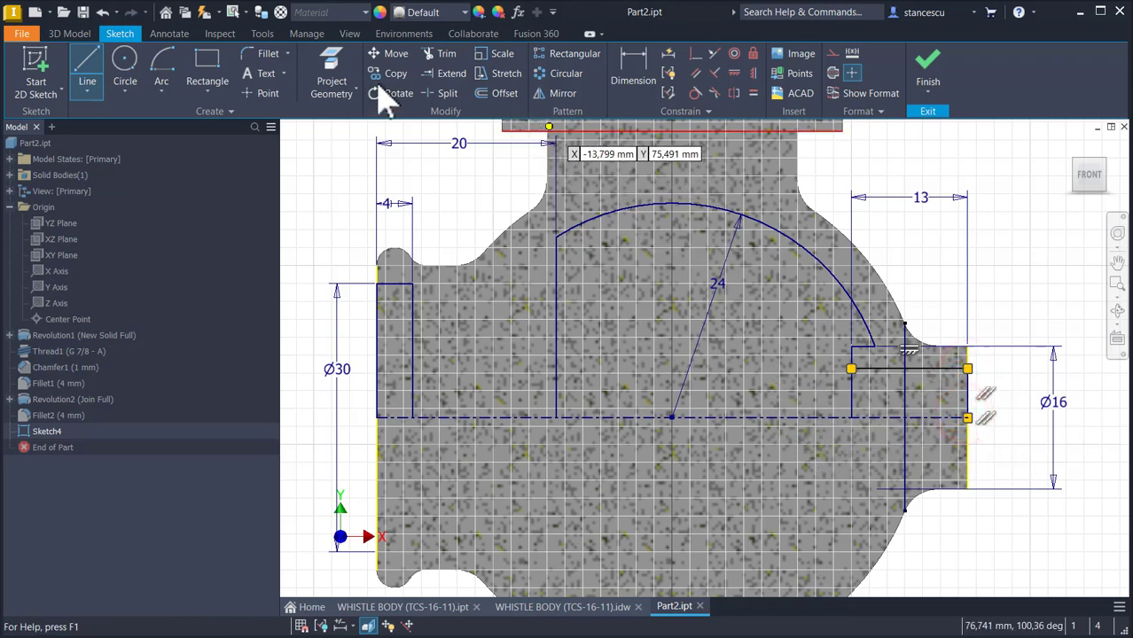
- Split the cavity's right vertical line at the bore line and convert its lower segment to construction geometry
left_click(444, 94)
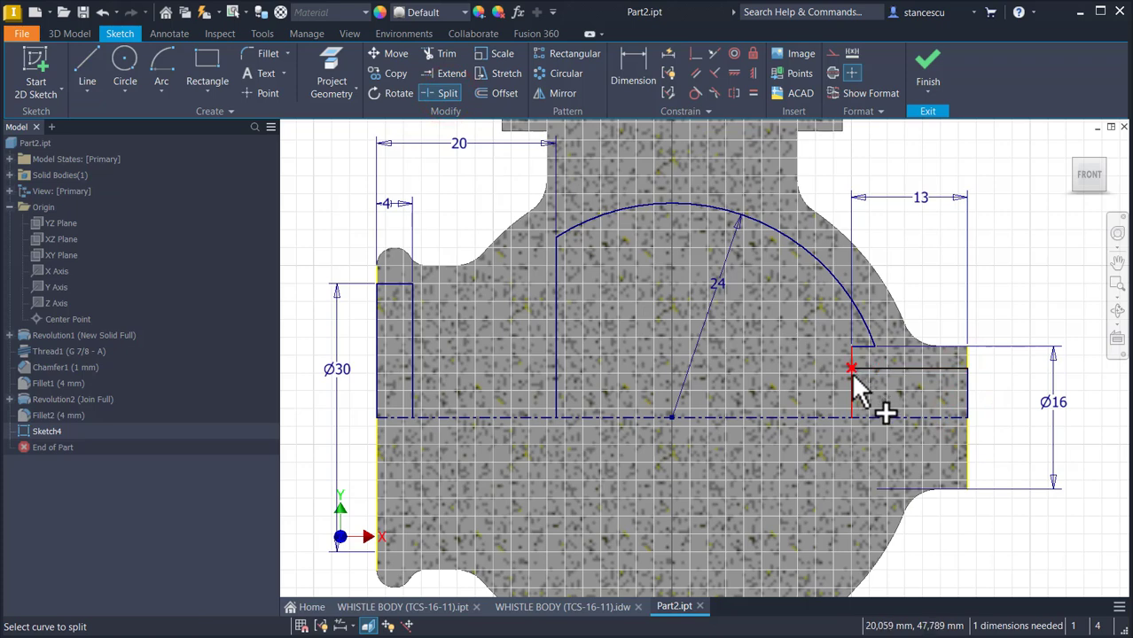
key("Escape")
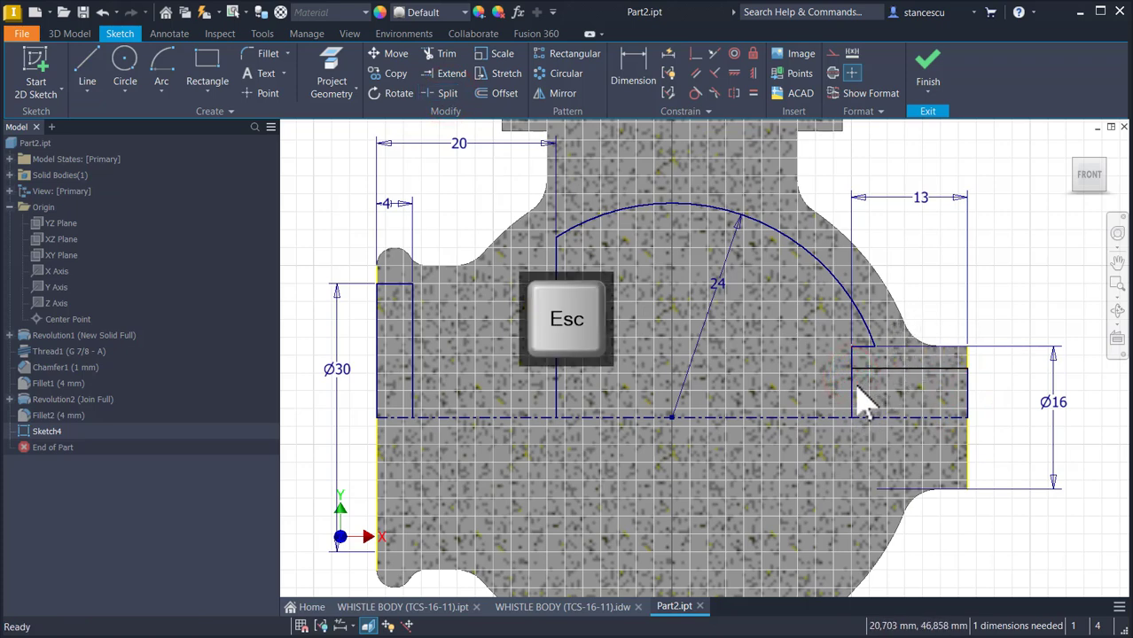
left_click(853, 393)
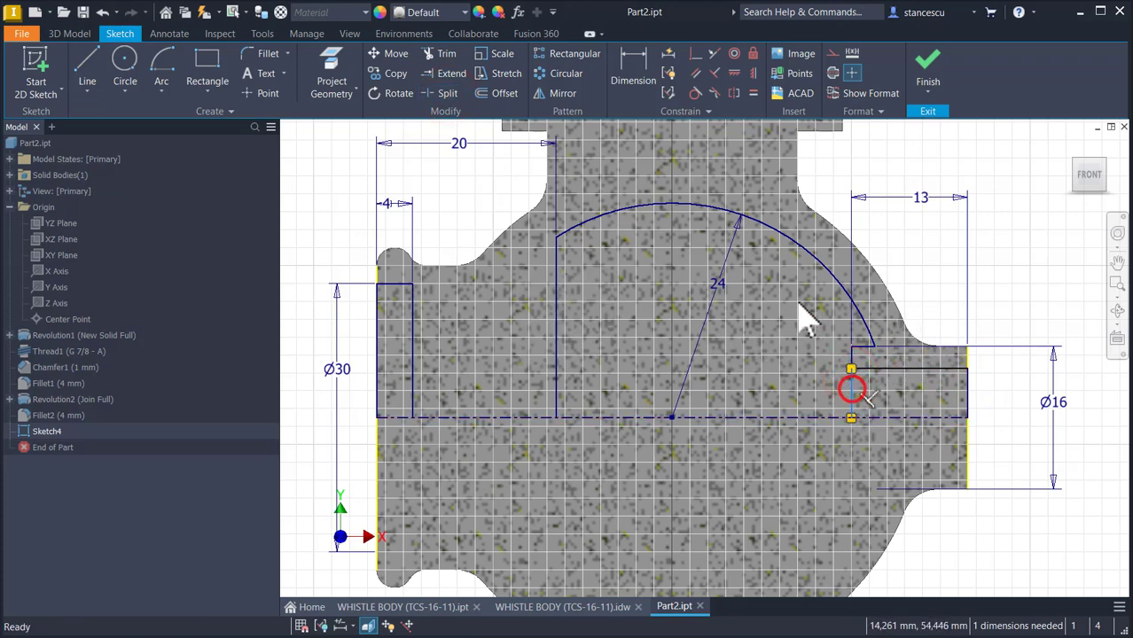
left_click(831, 53)
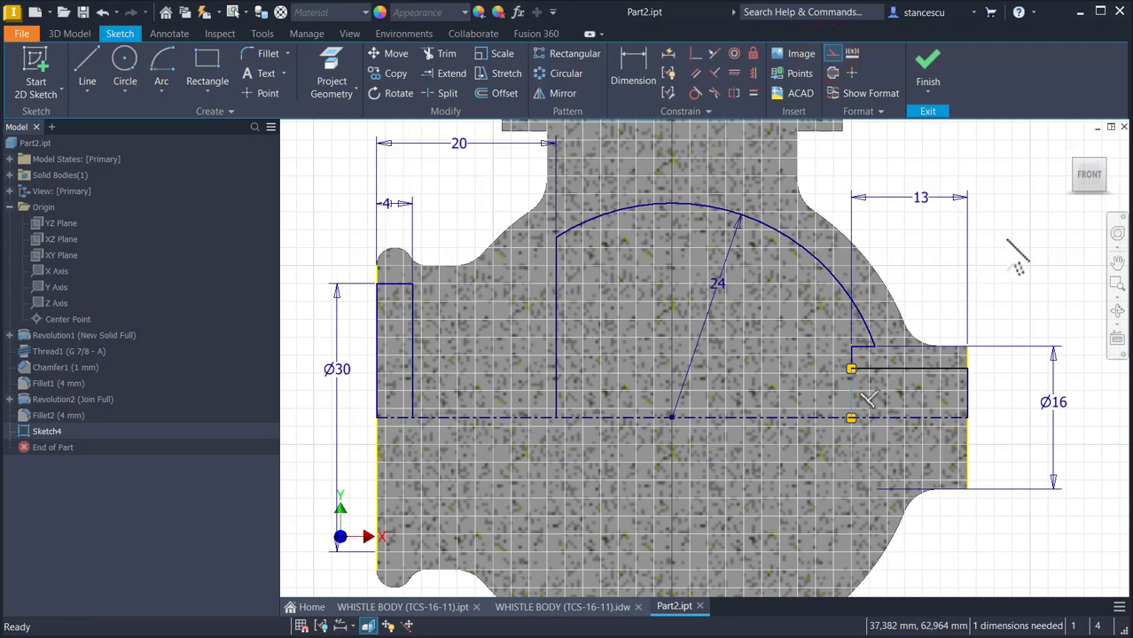
- Dimension the small port's horizontal bore line to the centerline as an 8 mm diameter
left_click(632, 69)
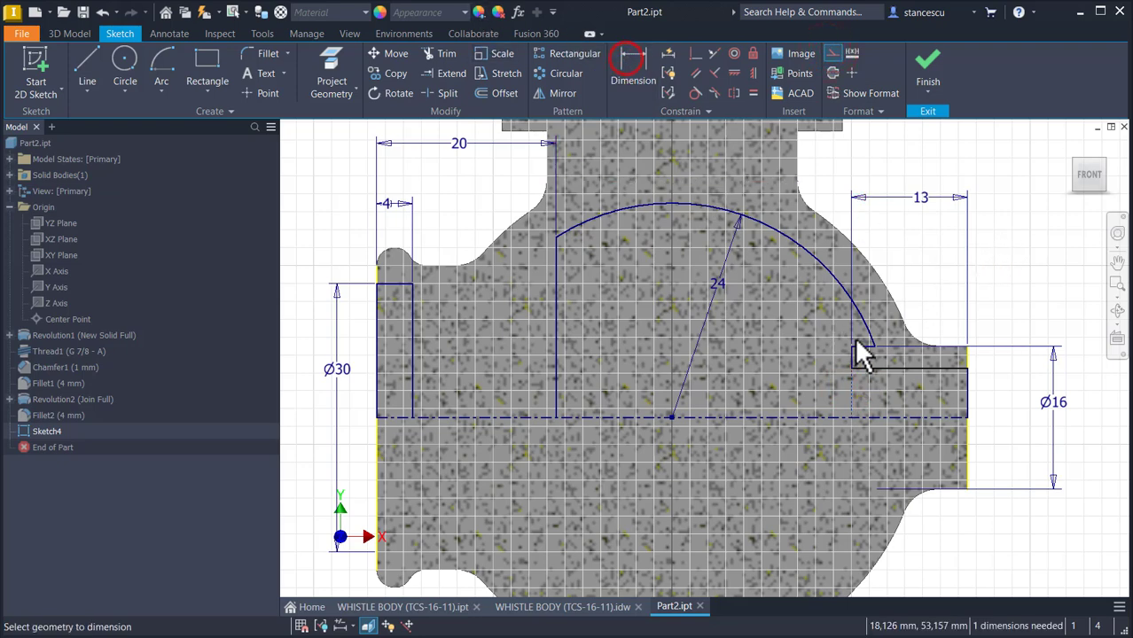
left_click(922, 367)
left_click(926, 416)
left_click(1012, 431)
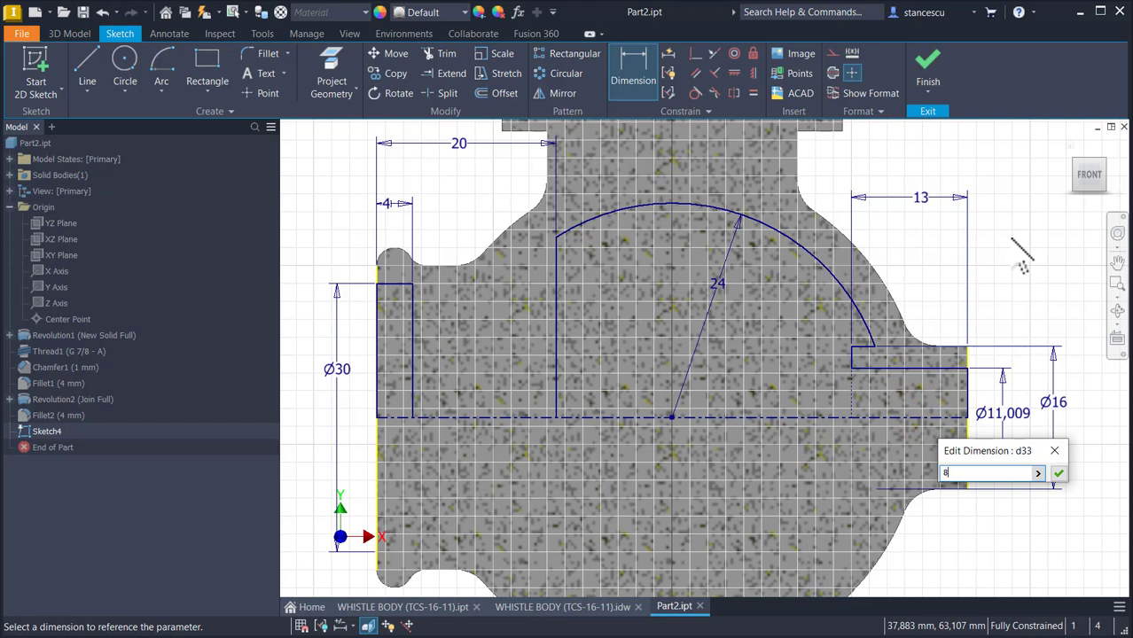
key("Return")
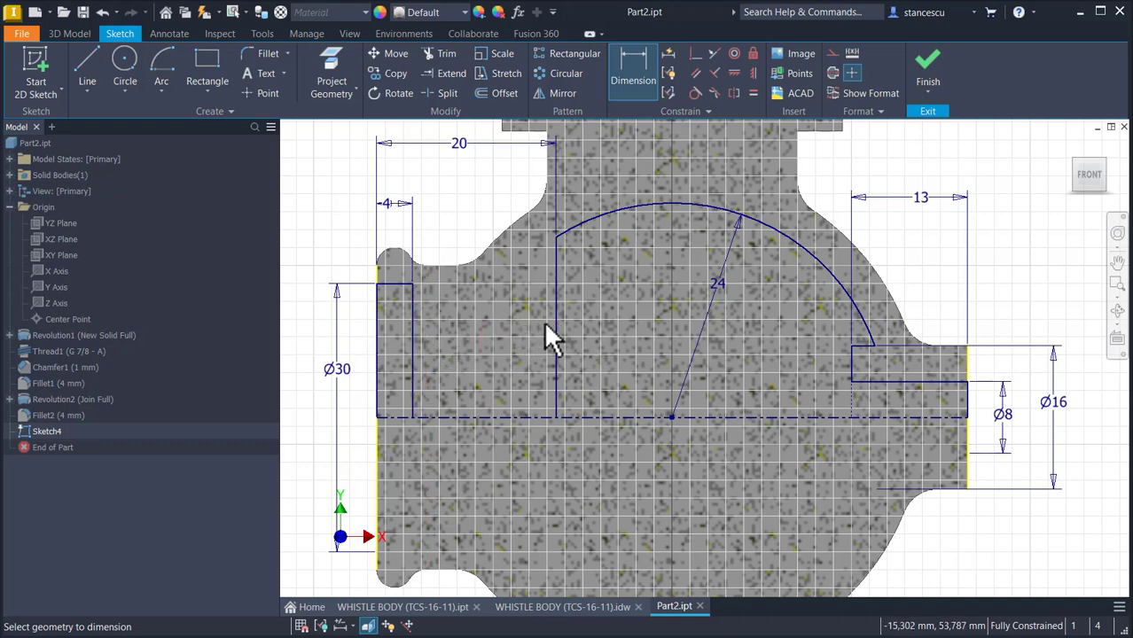
- Examine section A-A in the WHISTLE BODY (TCS-16-11).idw drawing for the cavity's dimensions and fillet radii, and return to Part2.ipt
middle_click_drag(567, 299, 577, 504)
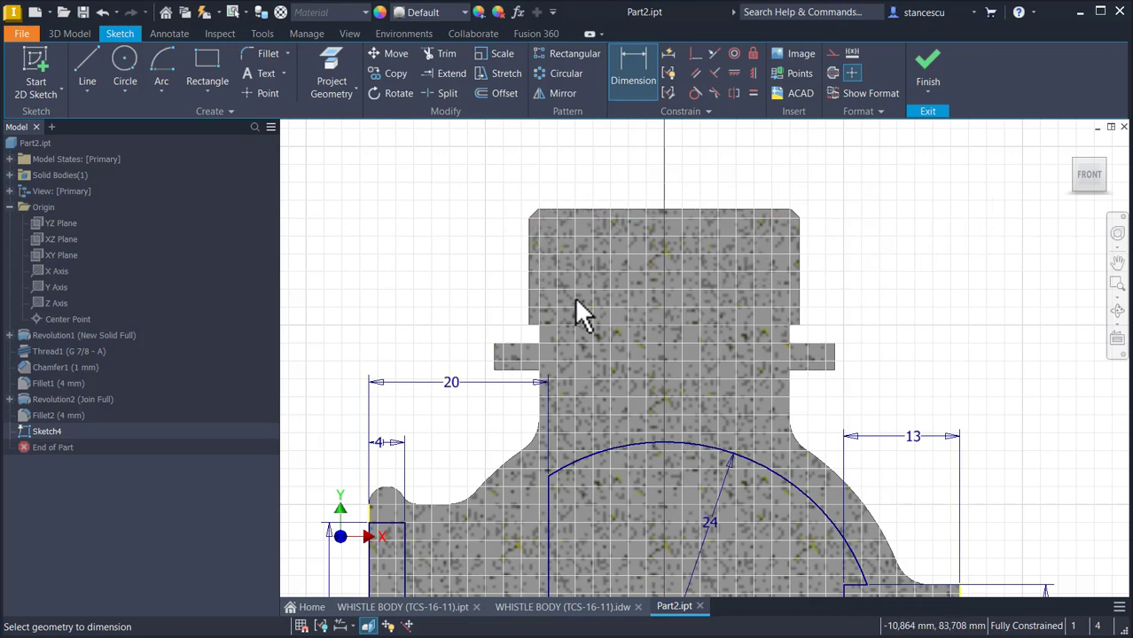
middle_click_drag(586, 332, 602, 193)
middle_click_drag(540, 400, 537, 362)
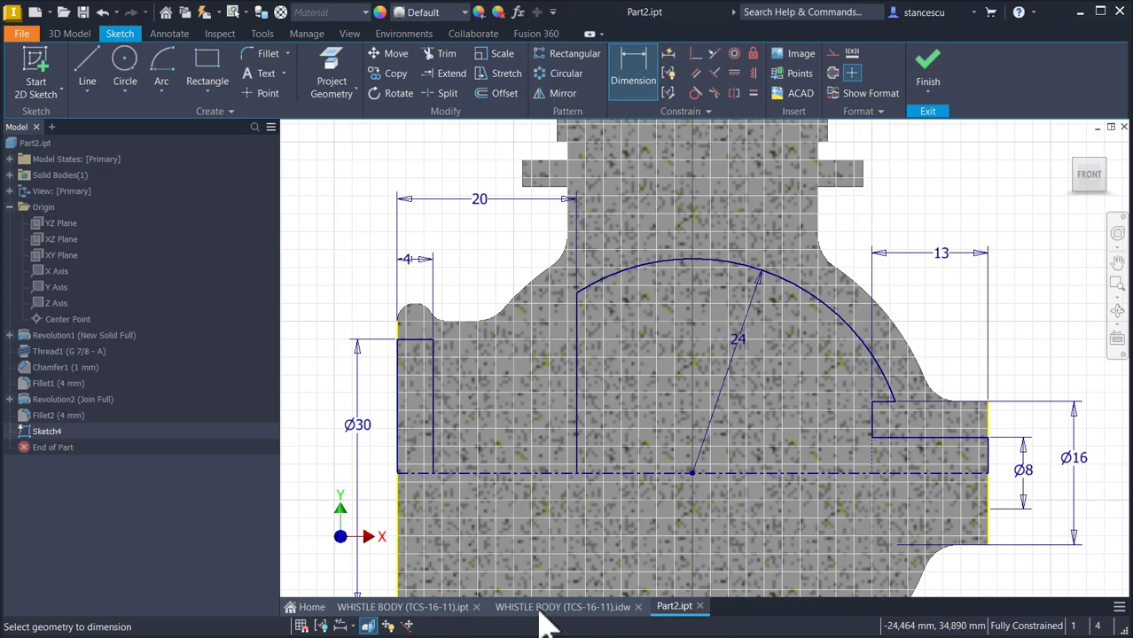
left_click(575, 610)
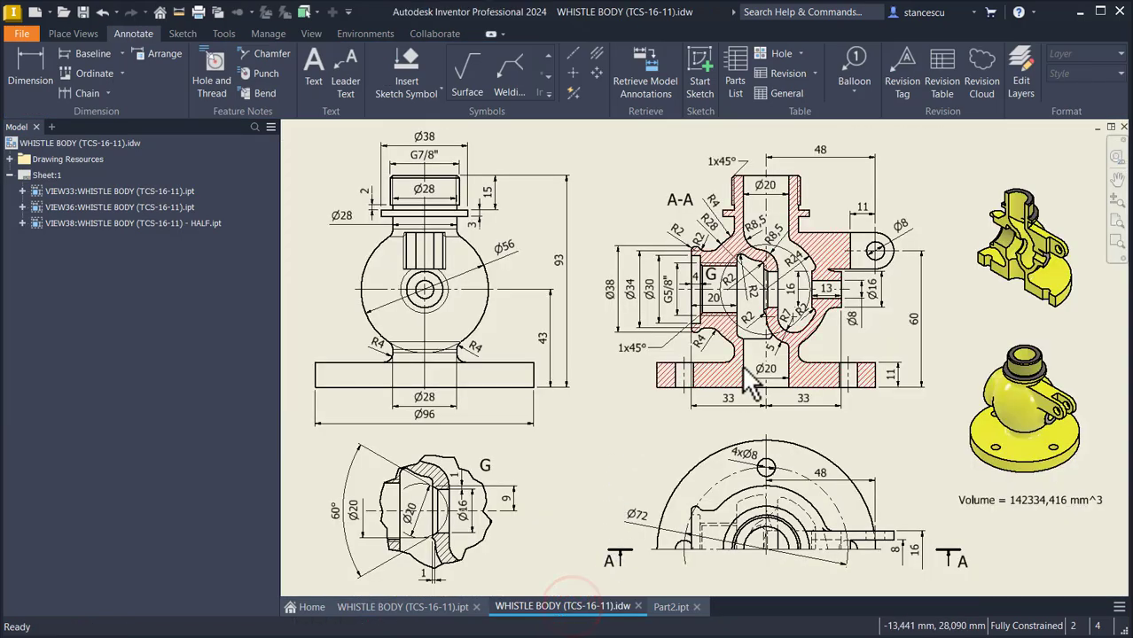
scroll(720, 325, "up", 4)
scroll(720, 325, "up", 2)
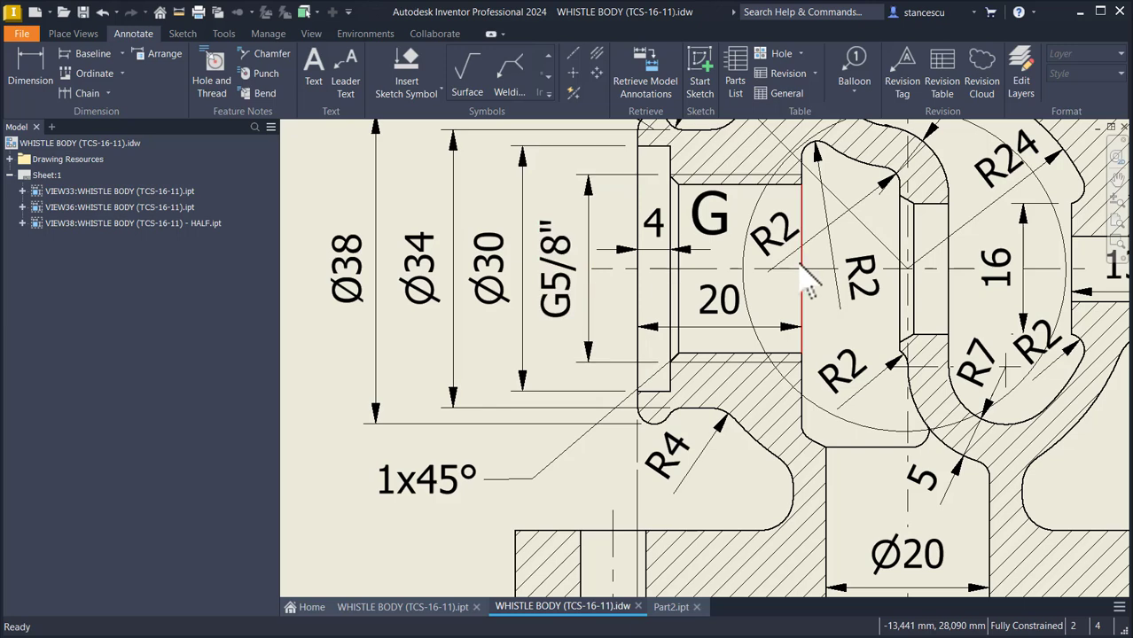
middle_click_drag(825, 326, 612, 339)
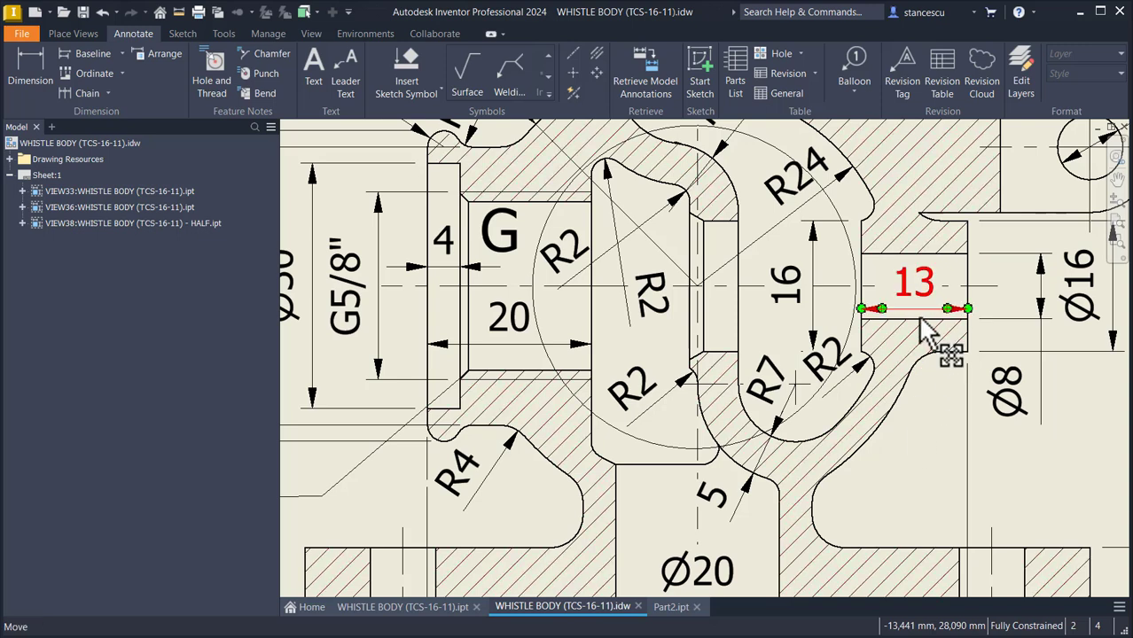
left_click(671, 607)
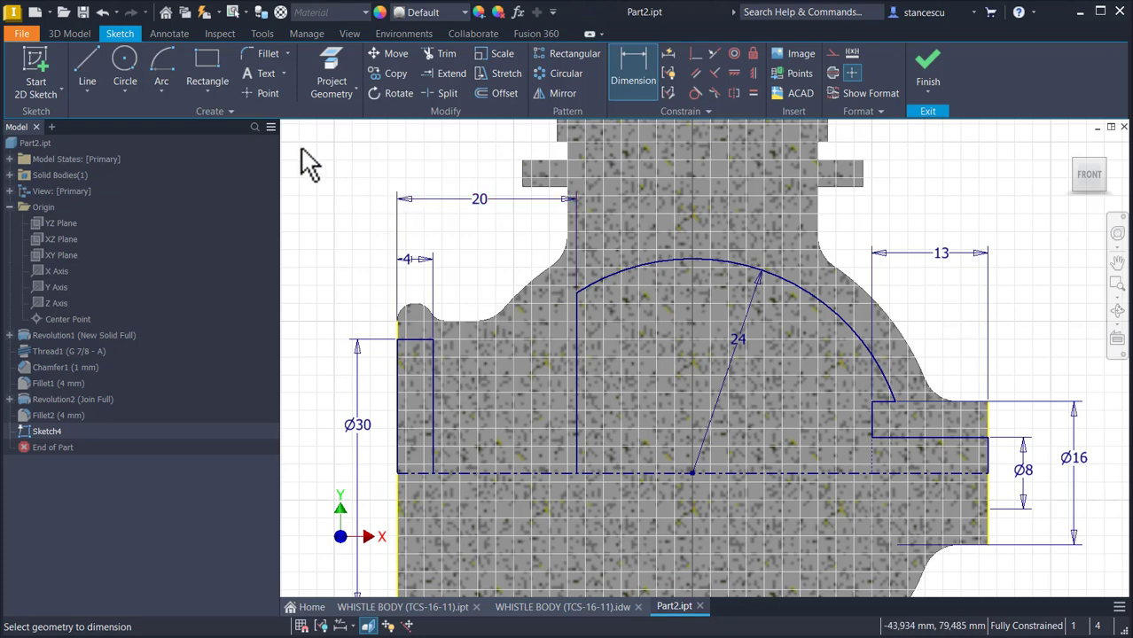
- Add a 2 mm sketch fillet between the cavity arc and the cavity's left vertical line
left_click(266, 54)
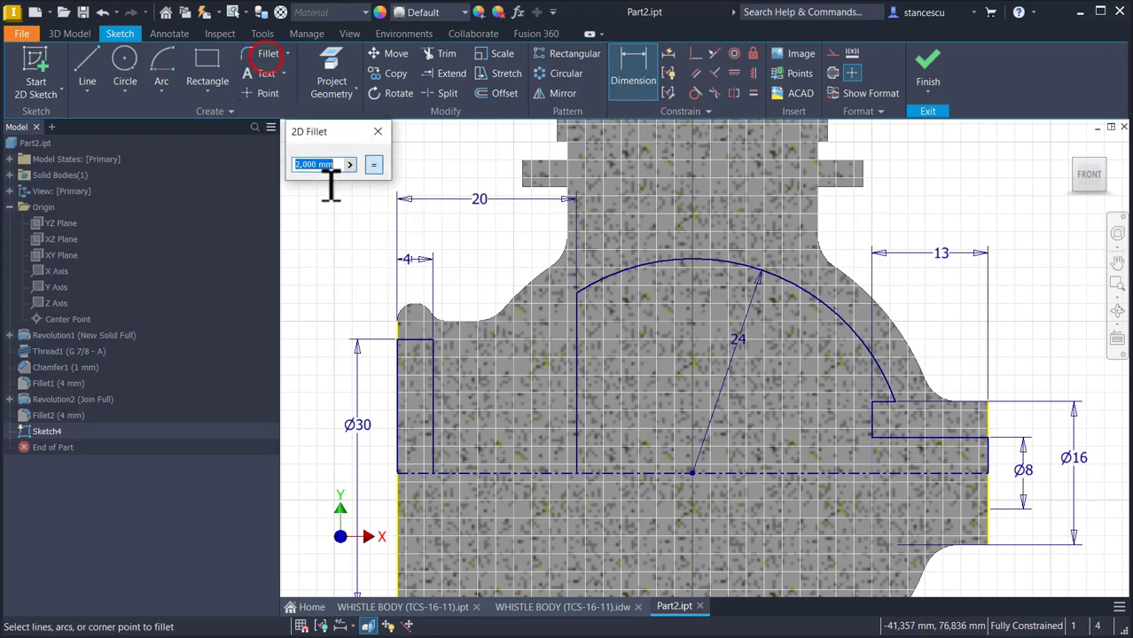
left_click(611, 278)
left_click(578, 324)
key("Escape")
scroll(887, 319, "down", 3)
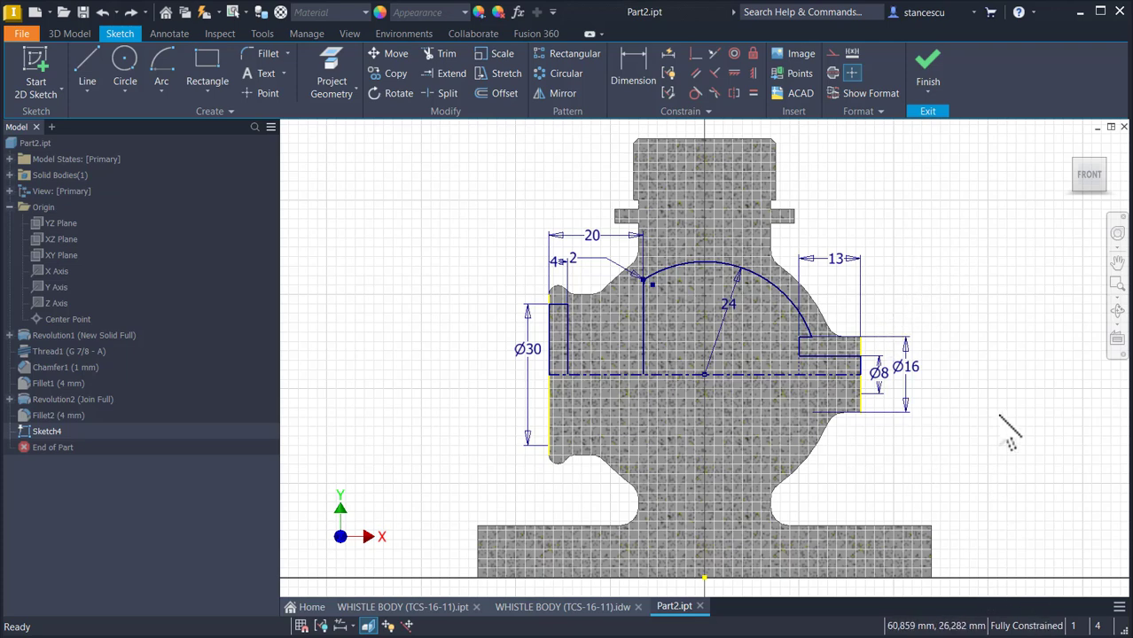
- Finish the sketch and revolve the port recess and cavity profiles 360 degrees about the centerline as a cut
left_click(931, 76)
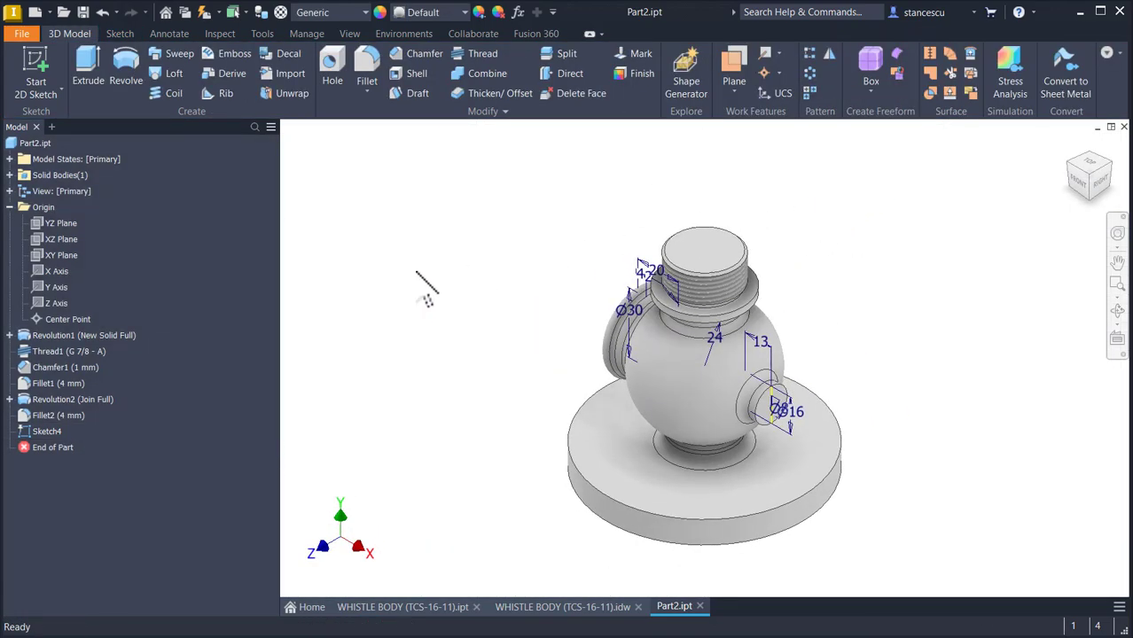
left_click(128, 67)
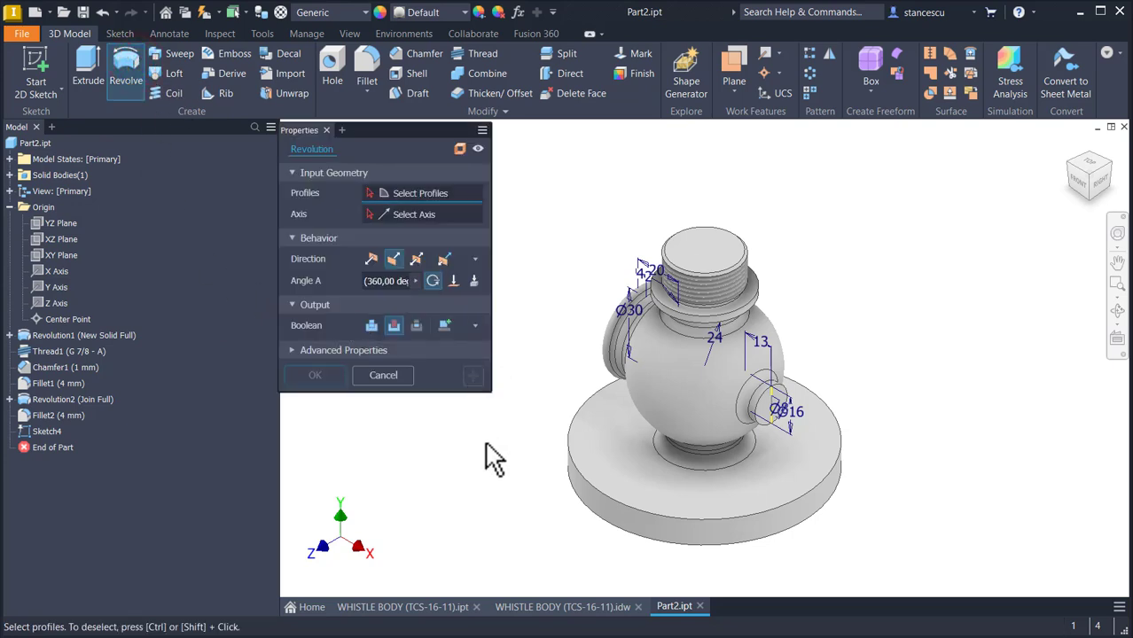
left_click(726, 386)
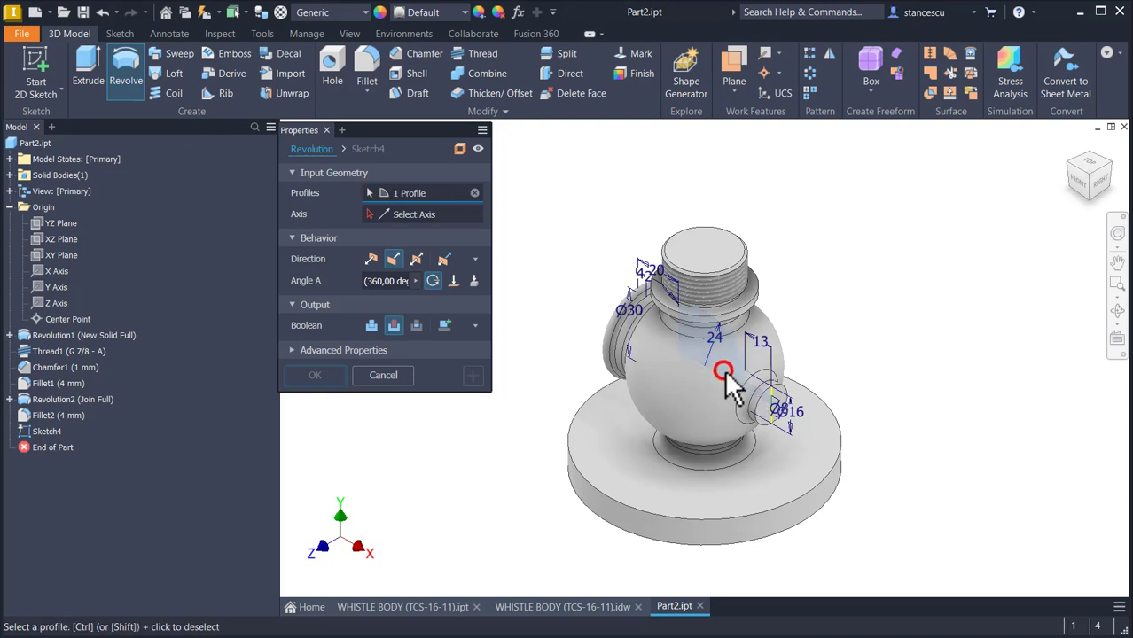
left_click(645, 337)
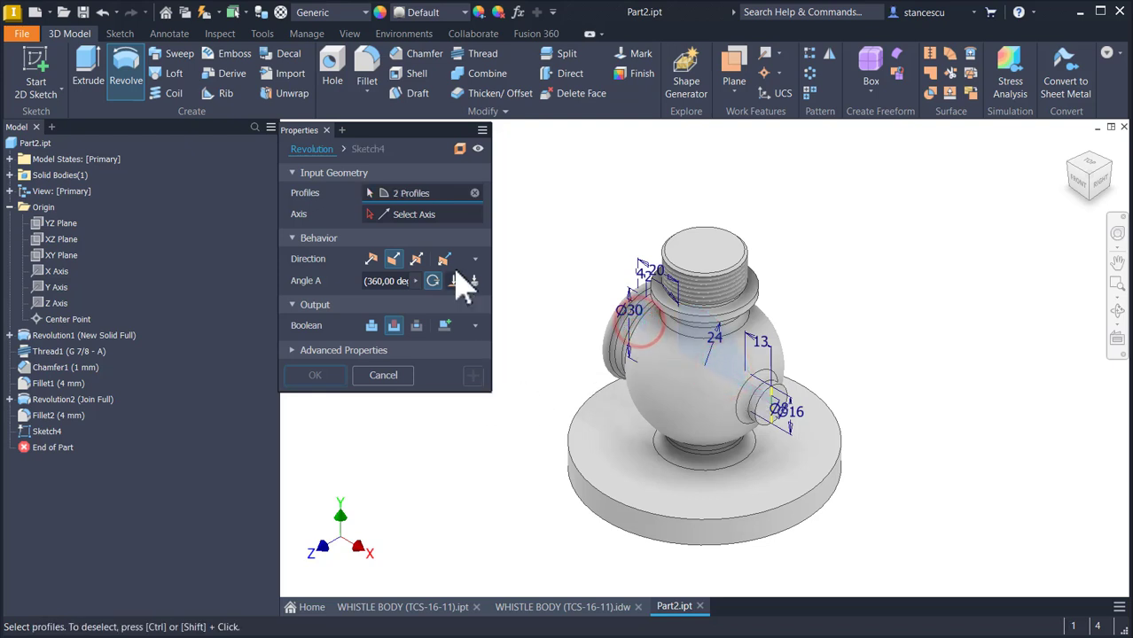
left_click(395, 326)
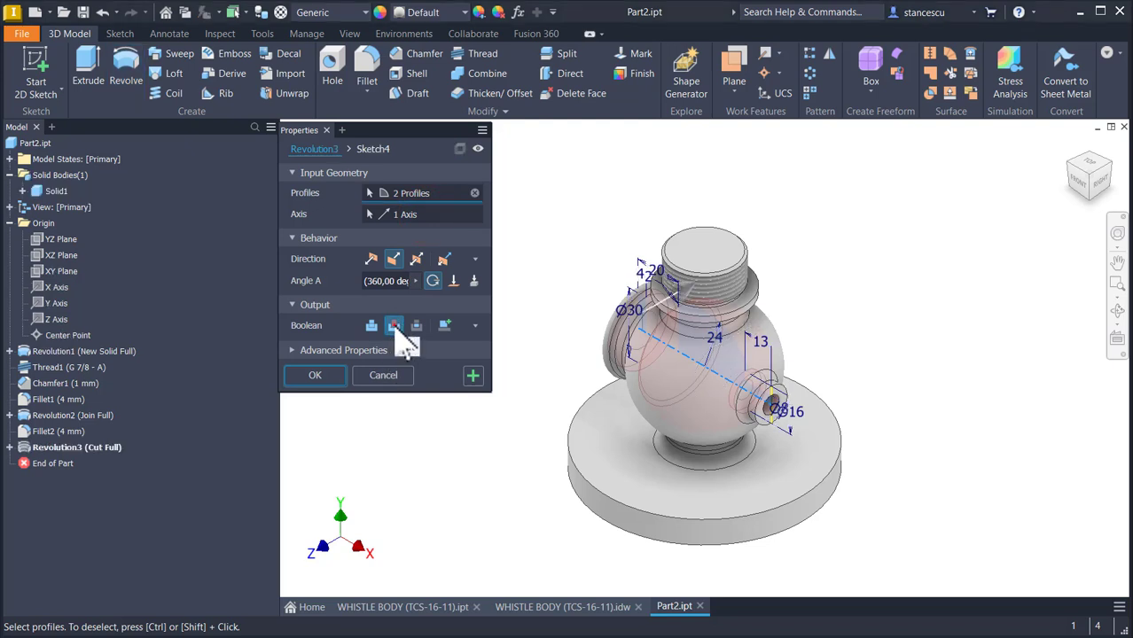
left_click(315, 376)
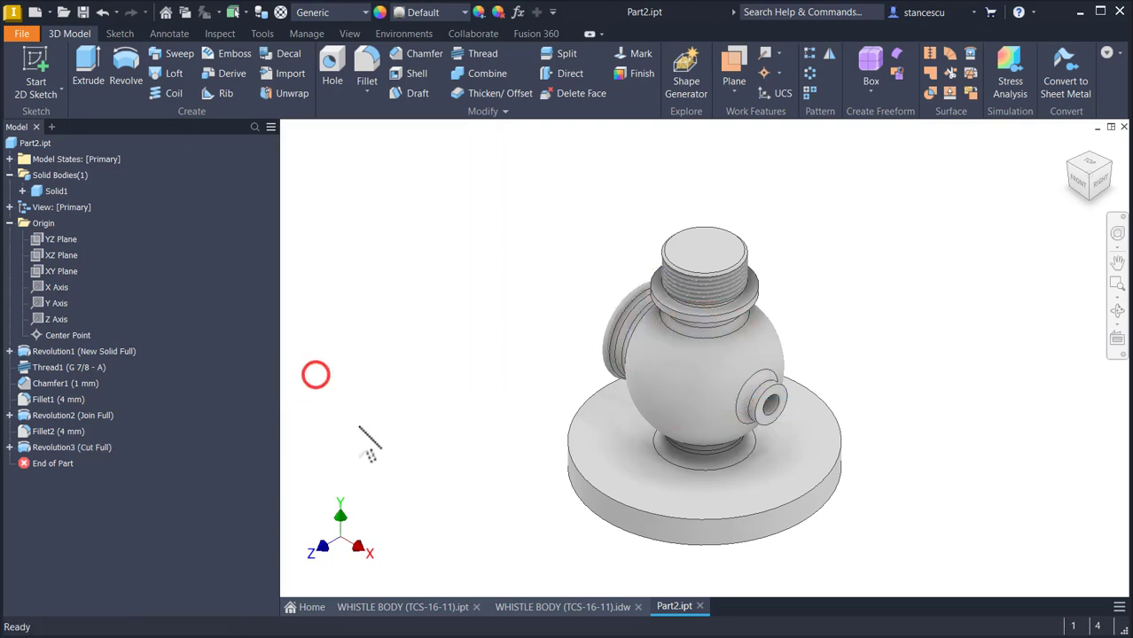
- Add a full-depth ISO Pipe G 5/8 threaded hole, 20 mm - 4 mm deep, concentric with the large side port's recess
left_click(333, 80)
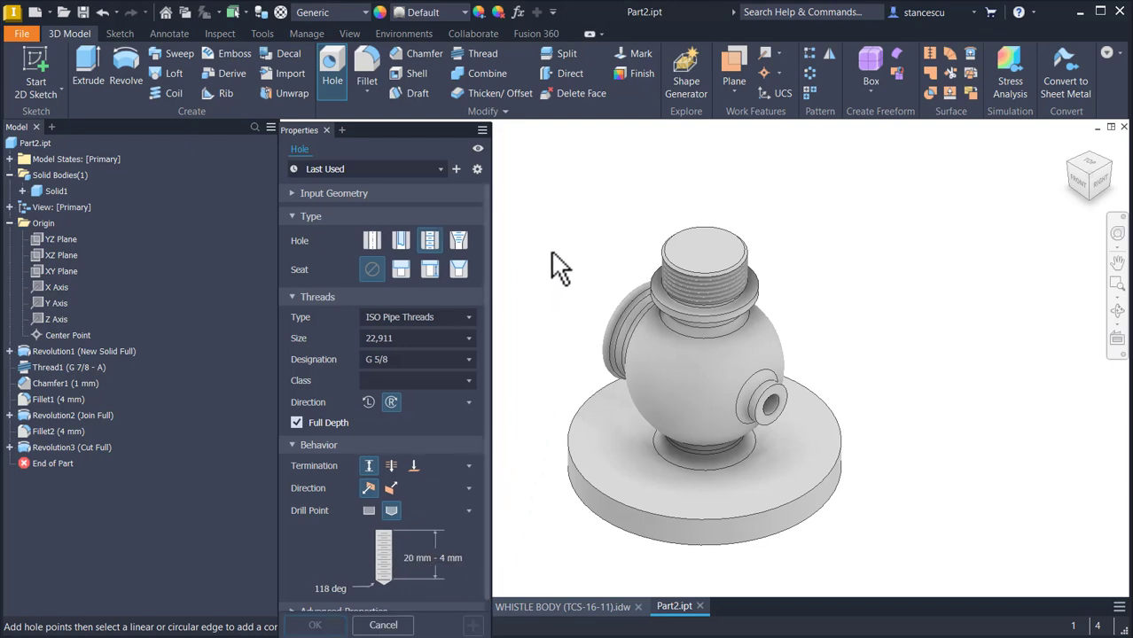
middle_click_drag(559, 243, 587, 274, "shift")
scroll(581, 278, "up", 5)
scroll(585, 293, "up", 1)
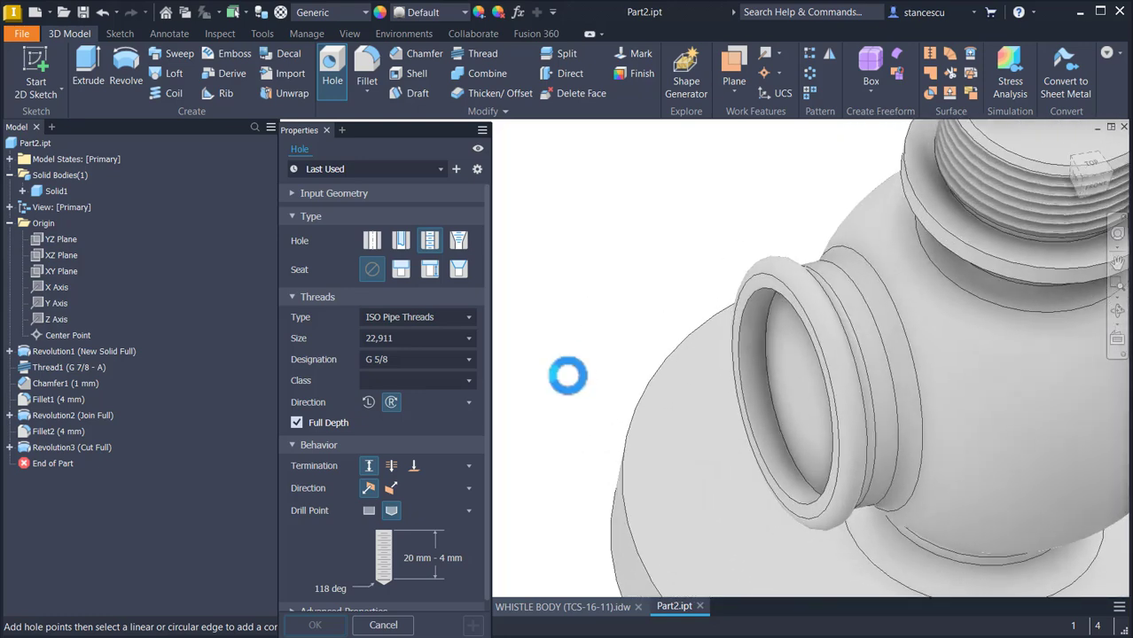
left_click(776, 358)
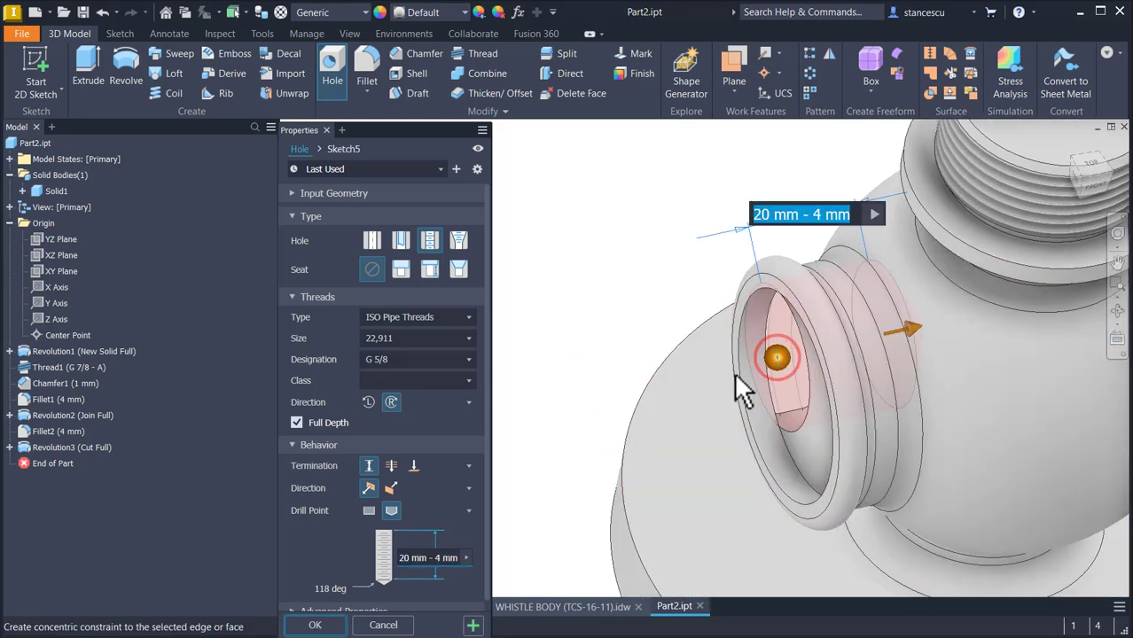
left_click(791, 446)
middle_click_drag(696, 416, 641, 374, "shift")
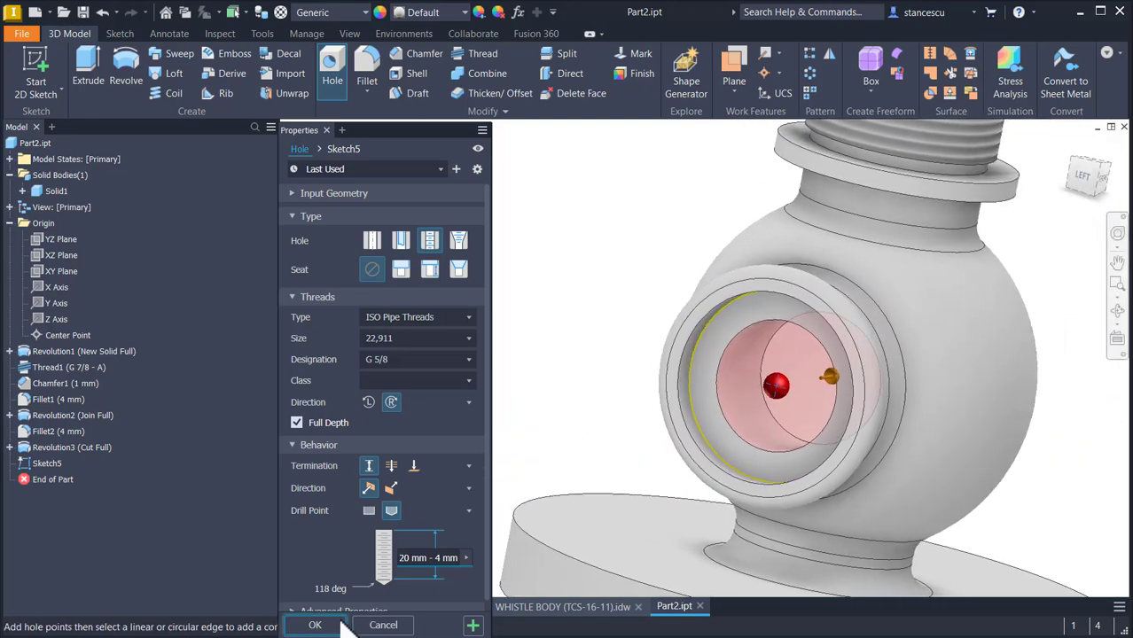
left_click(321, 626)
key("F6")
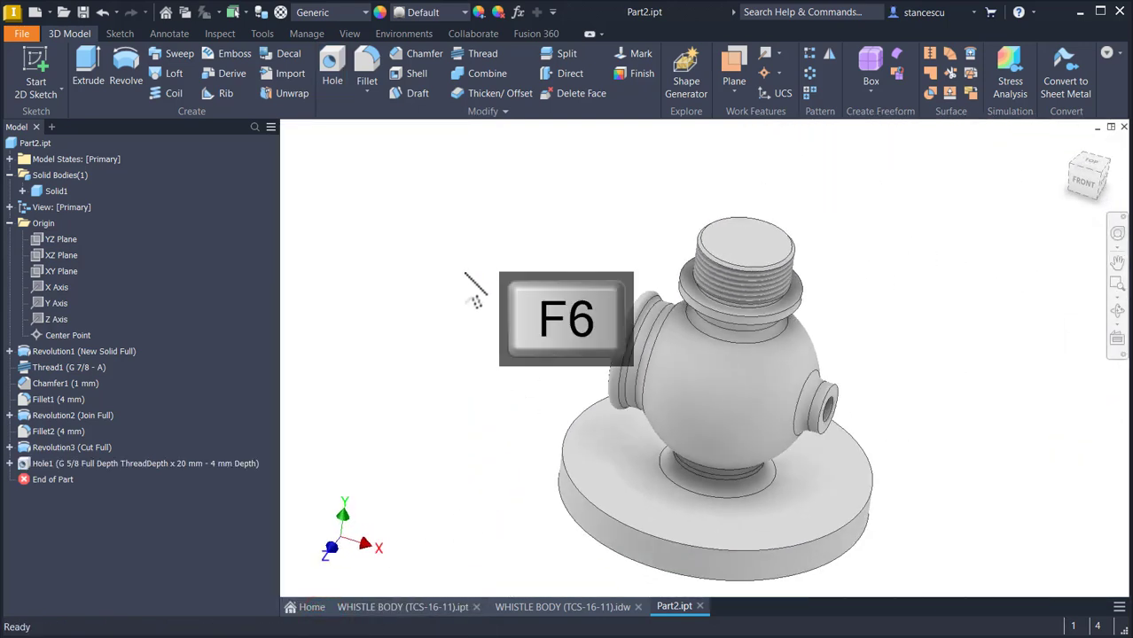
- Check the drawing's bore size, then add a simple 20 mm through-all hole concentric with the threaded neck's circular end face in Part2.ipt
left_click(560, 608)
key("Num_Lock")
scroll(723, 312, "down", 3)
scroll(723, 312, "down", 1)
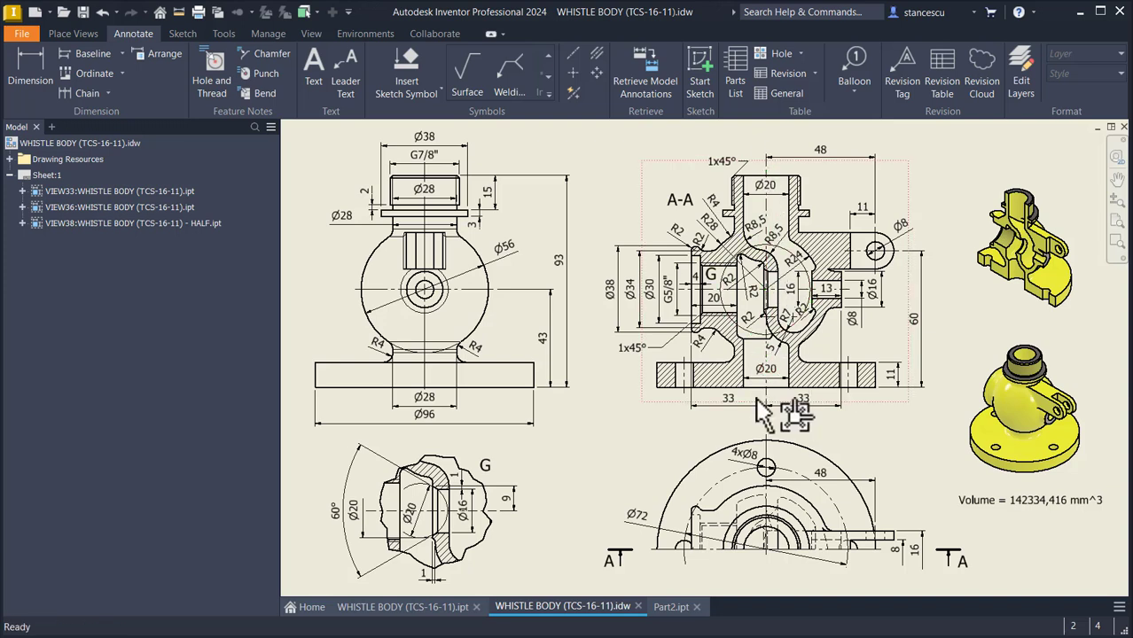
left_click(667, 610)
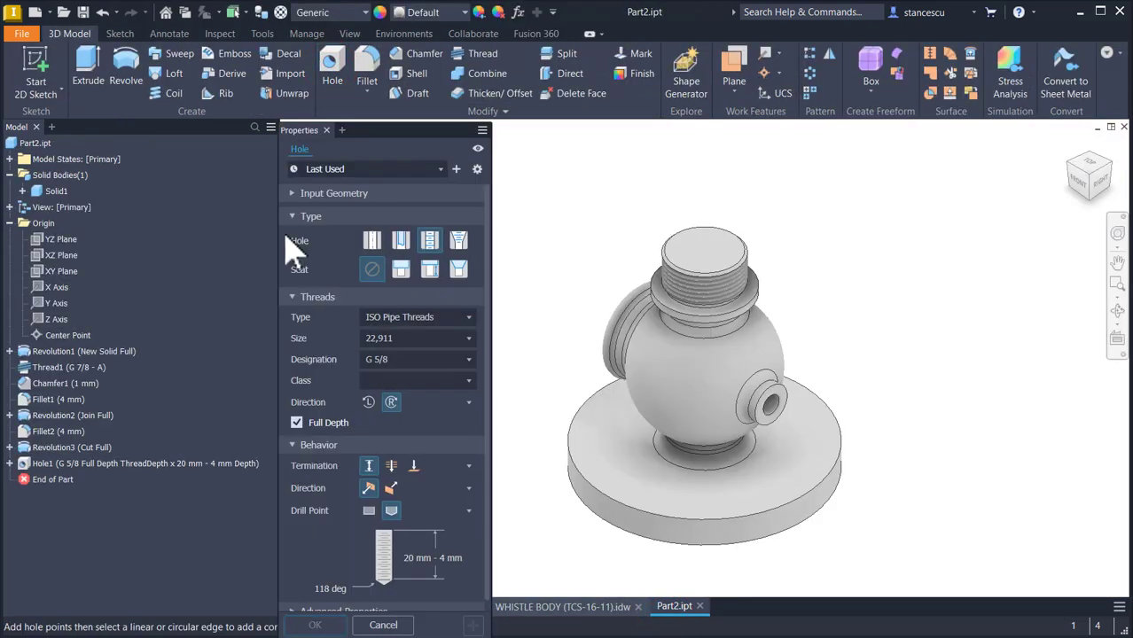
left_click(371, 242)
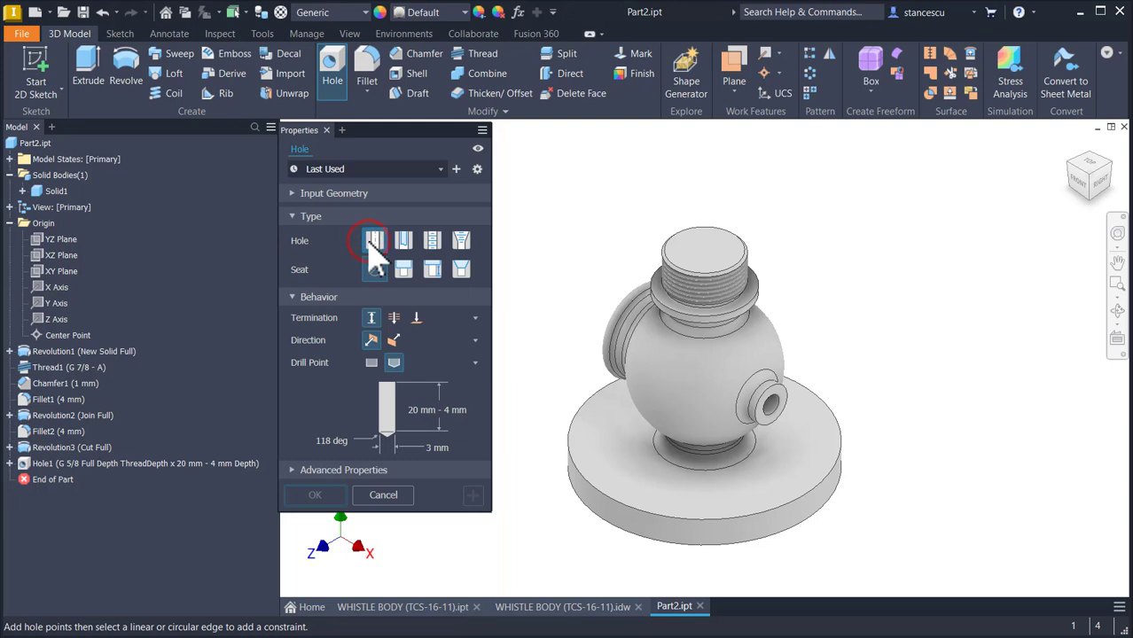
left_click(395, 318)
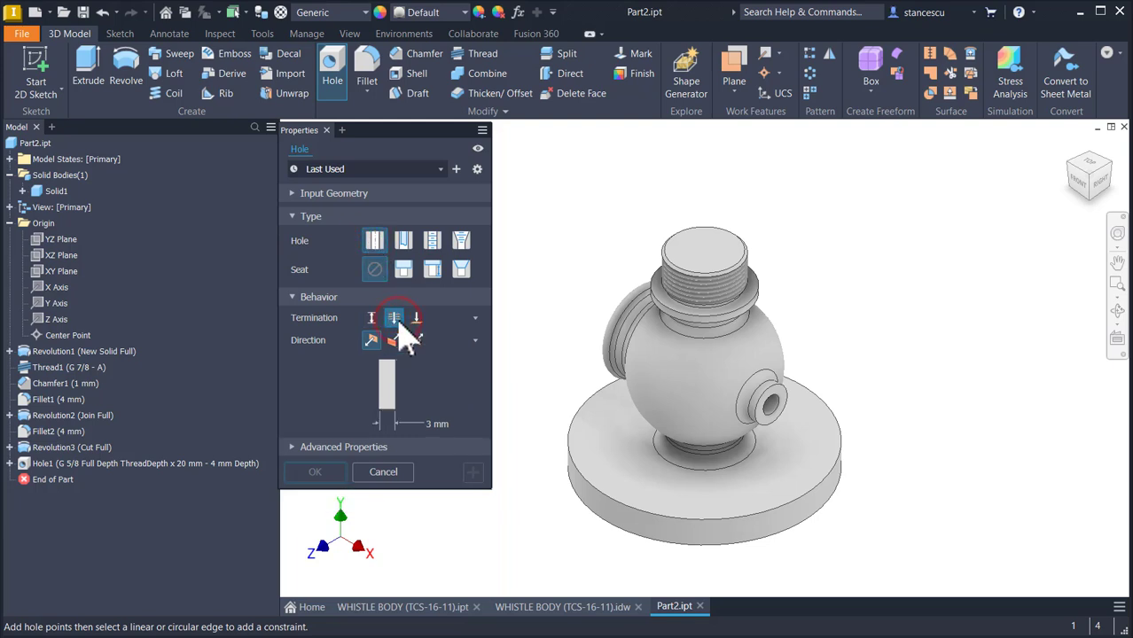
left_click(688, 261)
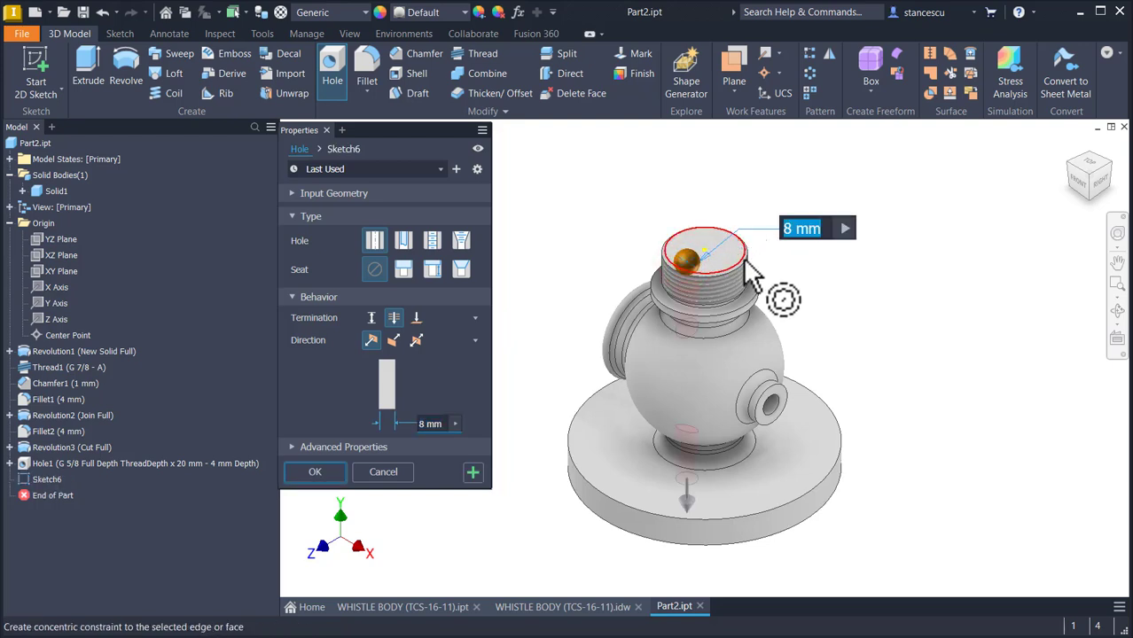
left_click(744, 258)
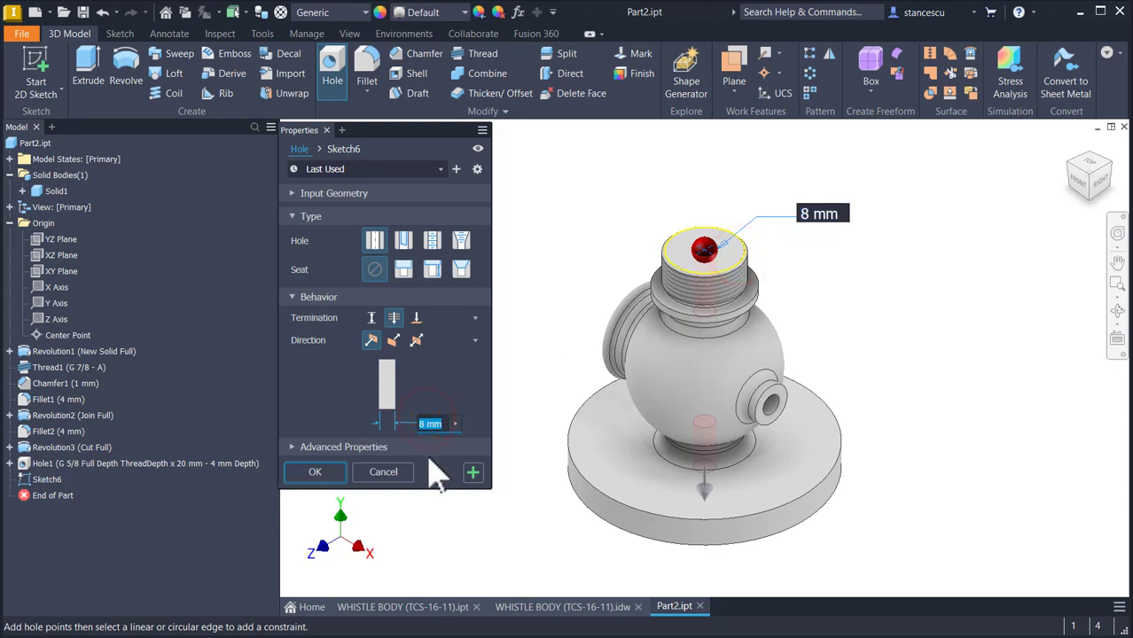
key("Return")
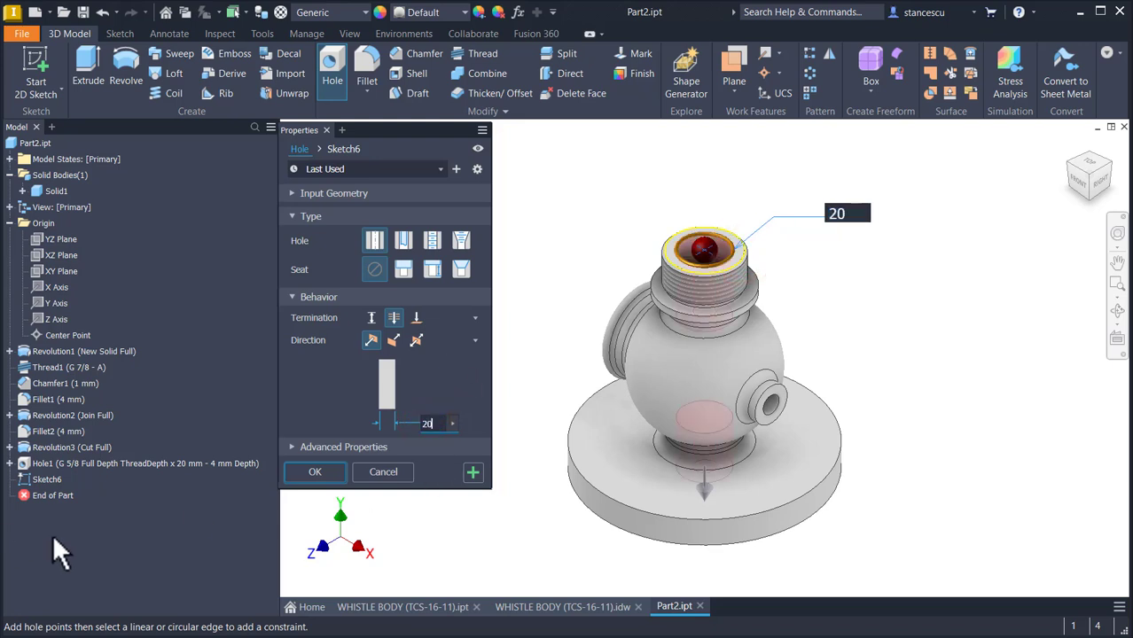
left_click(315, 472)
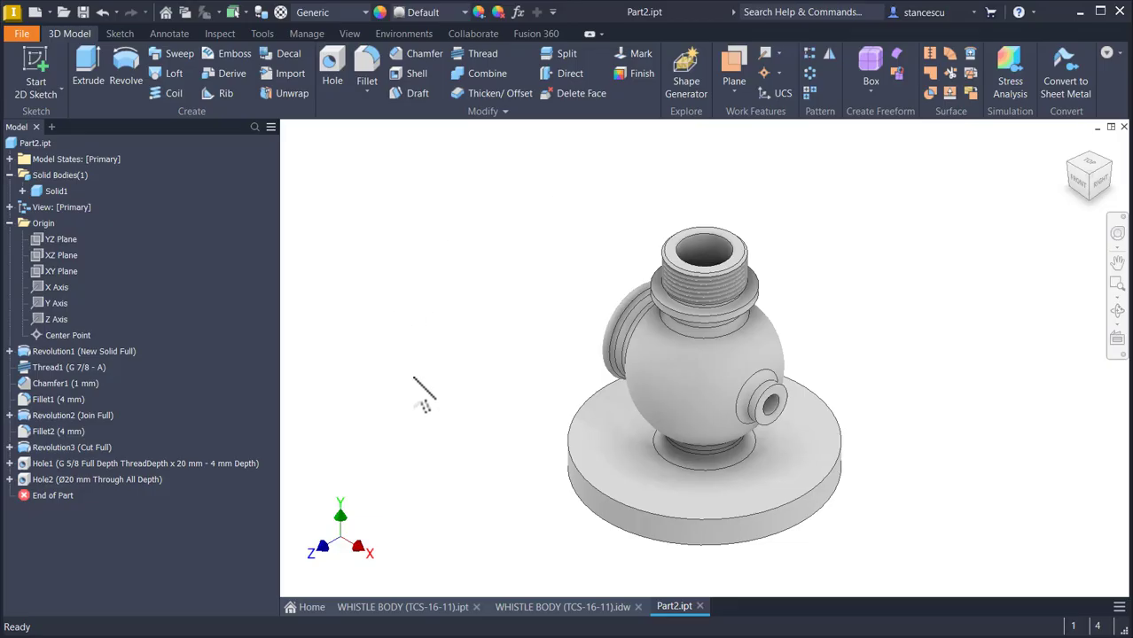
- Examine the internal wall's shape and radii in section A-A of WHISTLE BODY (TCS-16-11).idw, and return to Part2.ipt
left_click(562, 606)
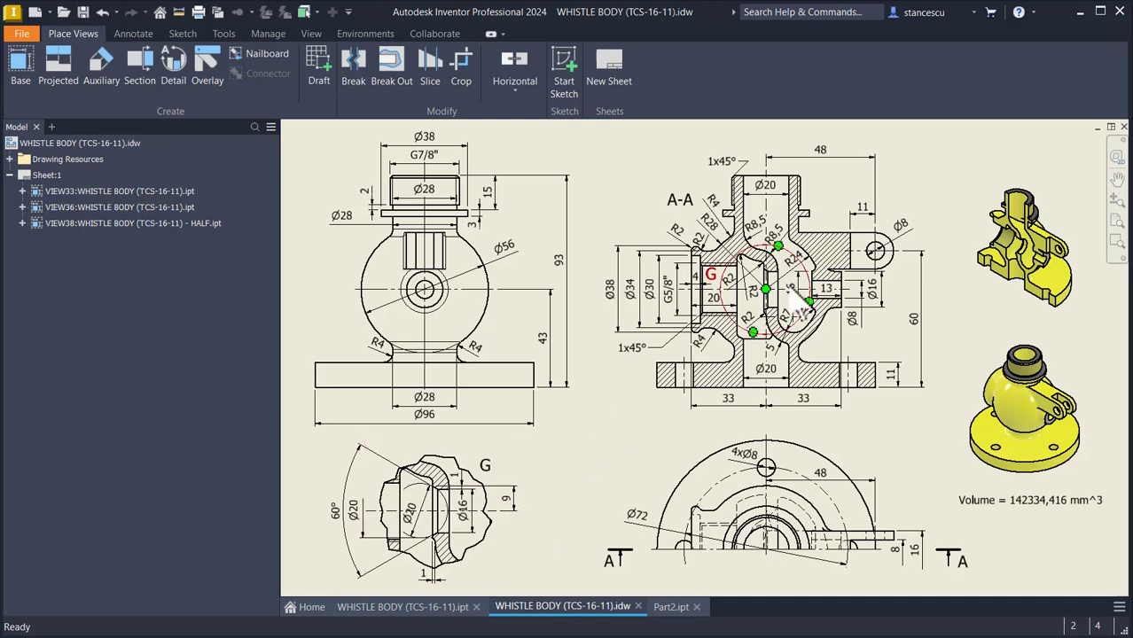
scroll(796, 277, "down", 3)
scroll(796, 276, "up", 5)
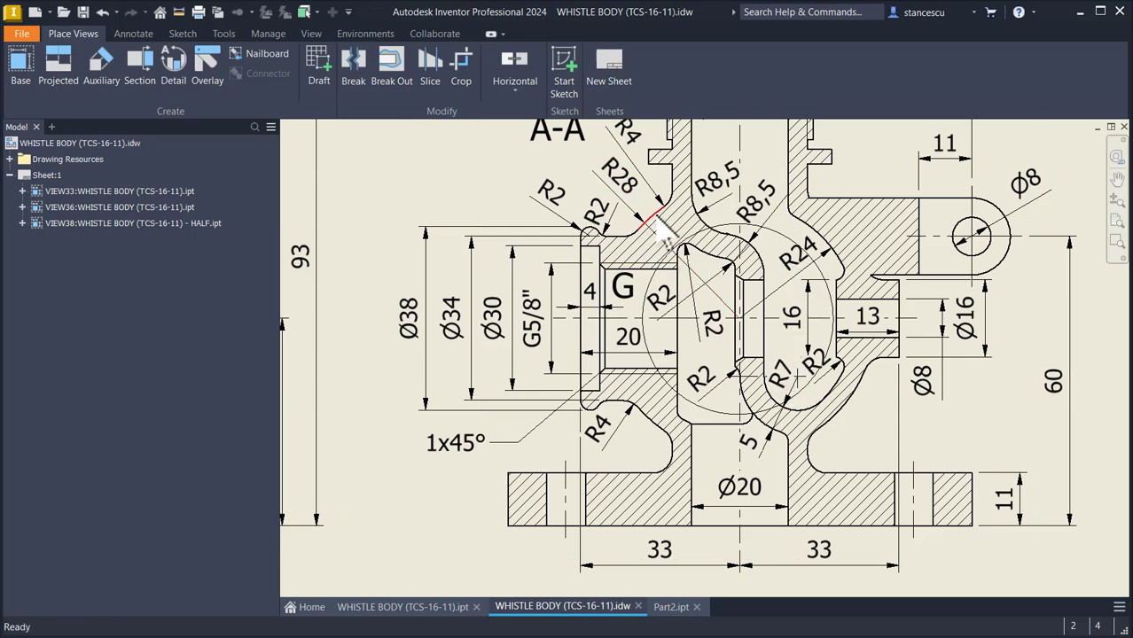
middle_click_drag(667, 232, 663, 273)
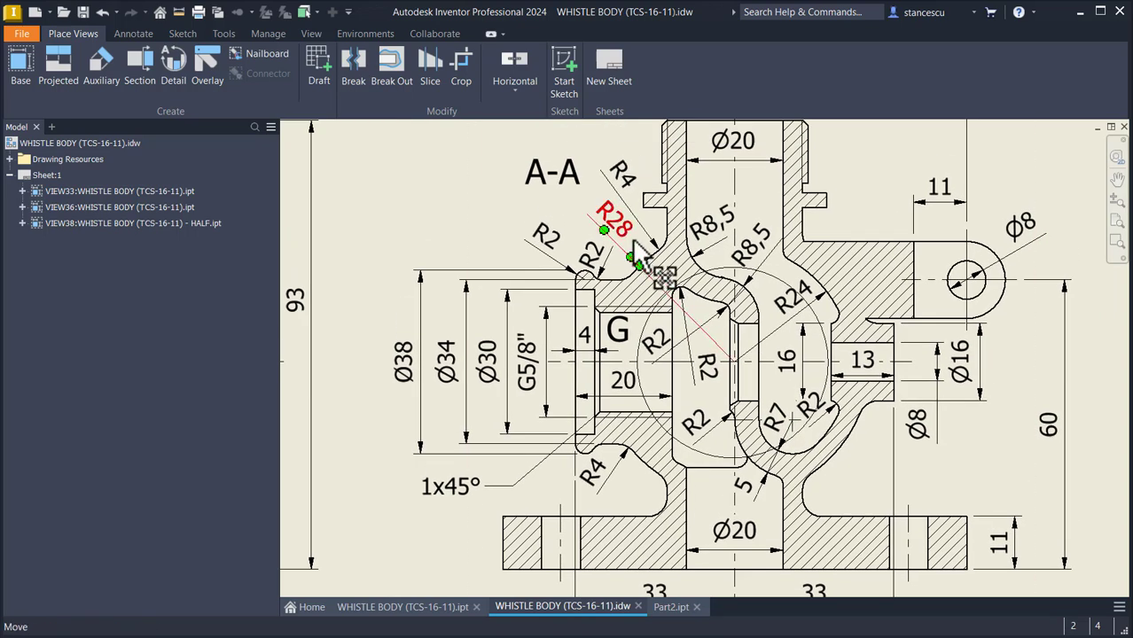
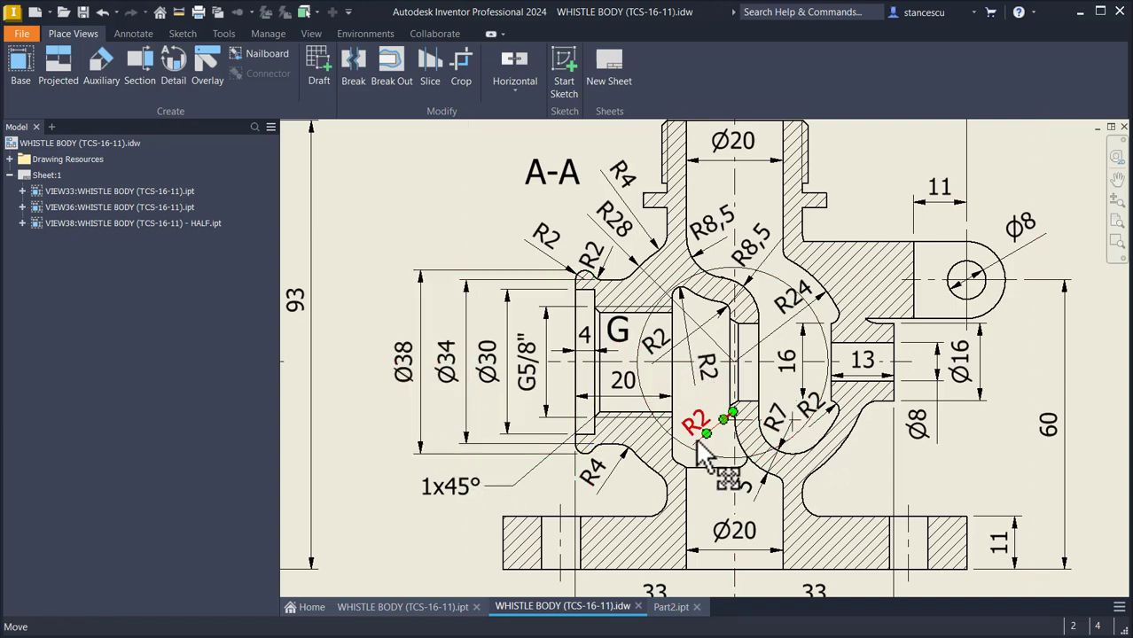
left_click(664, 608)
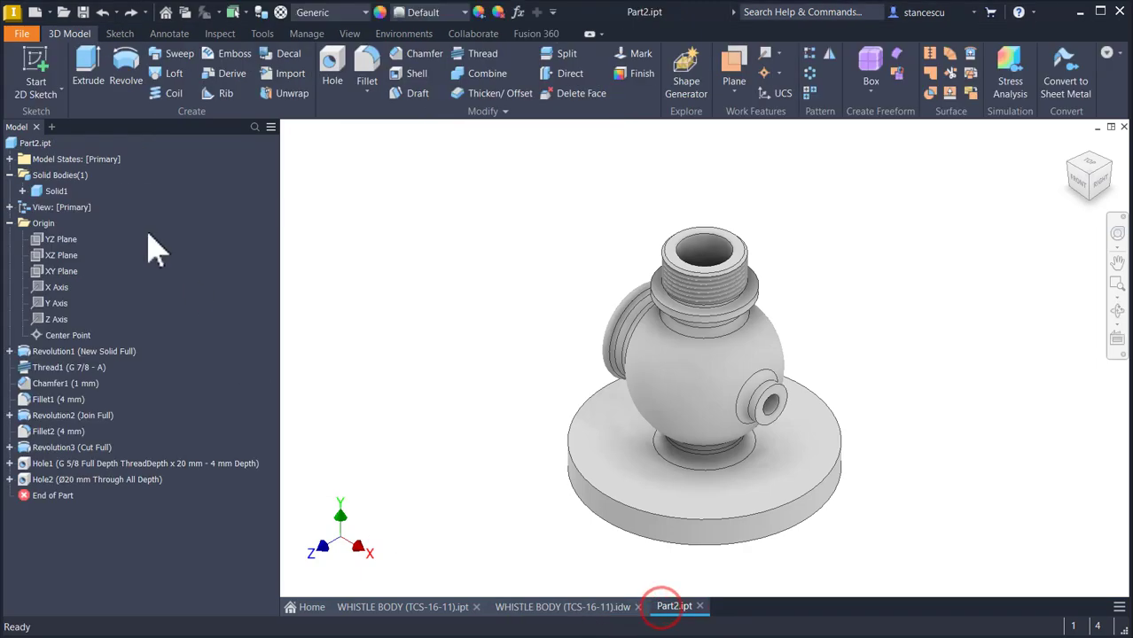
- Start a sketch on the XY plane with the graphics sliced, and project the outline of the spherical body
left_click(41, 272)
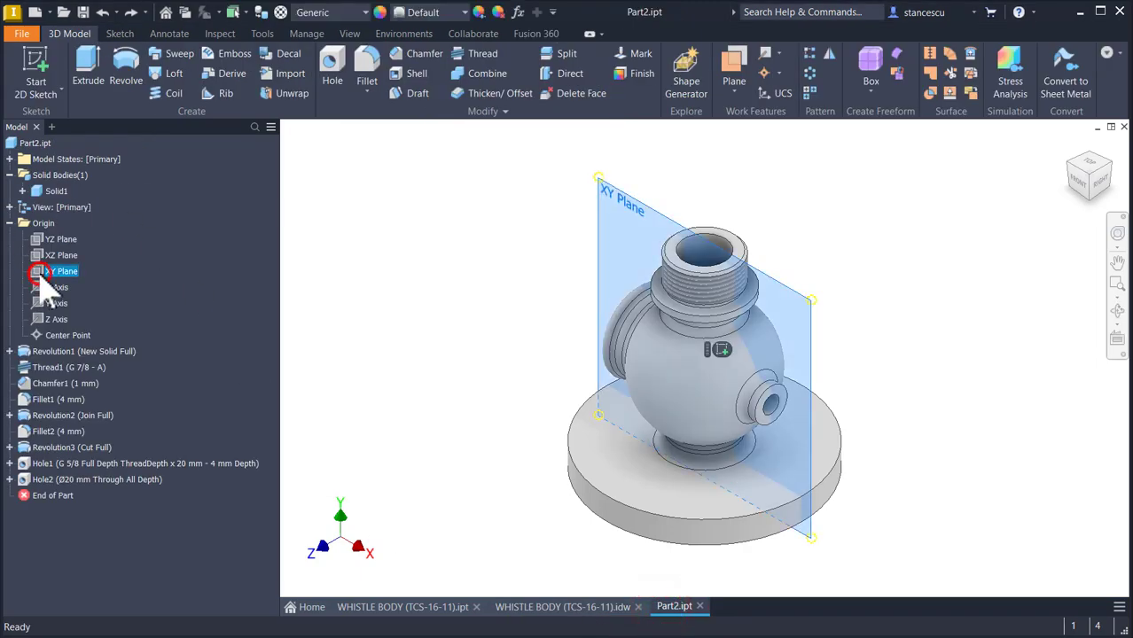
left_click(718, 349)
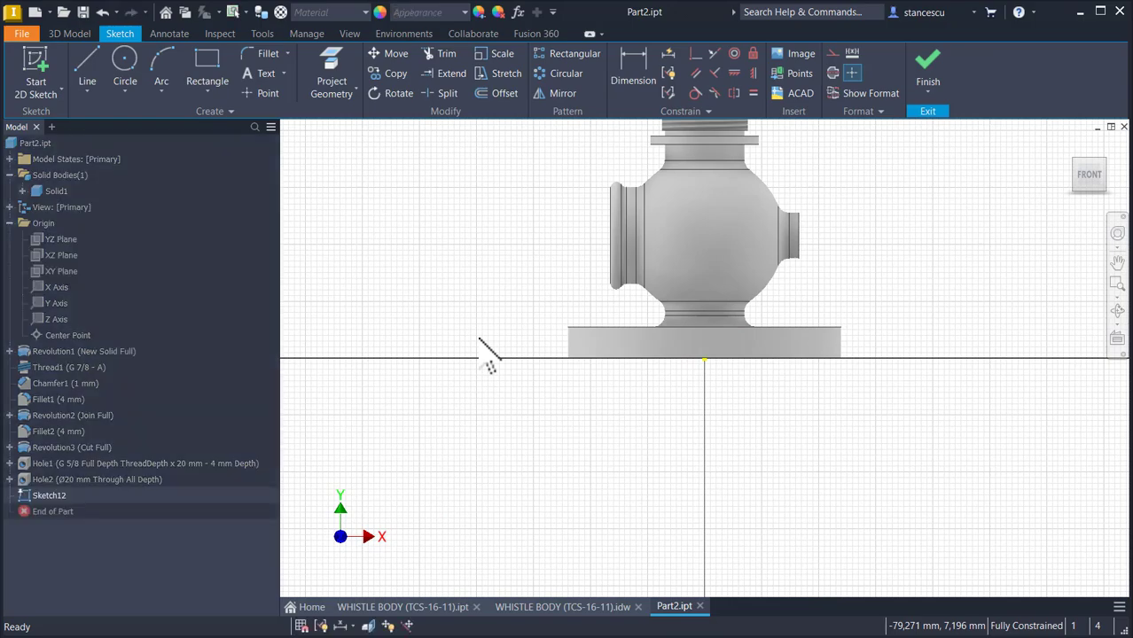
key("F7")
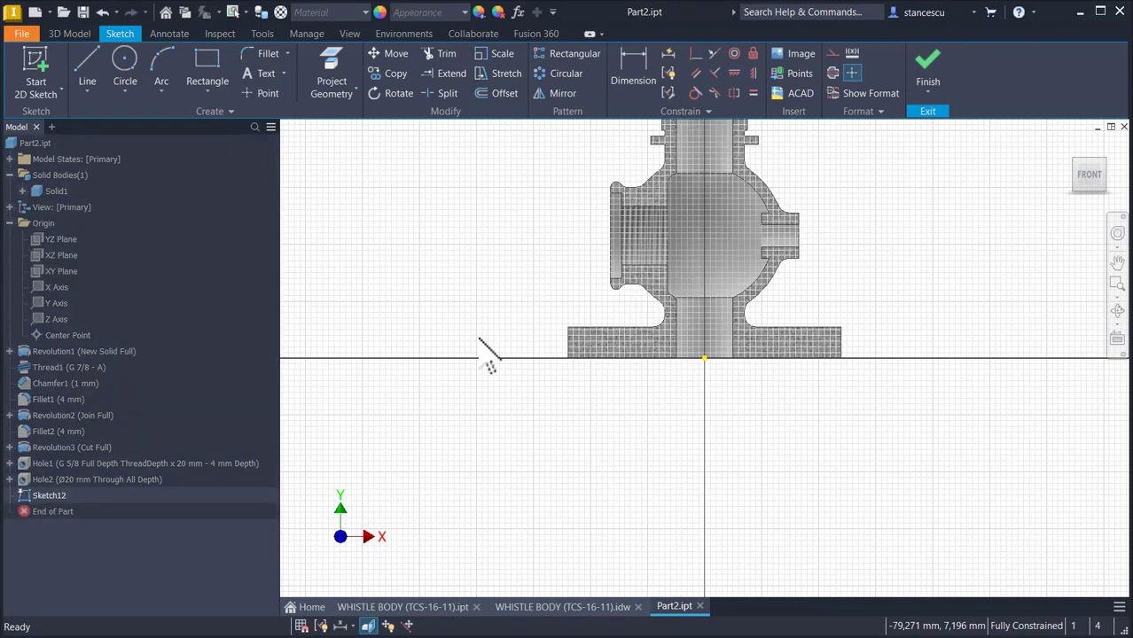
key("Home")
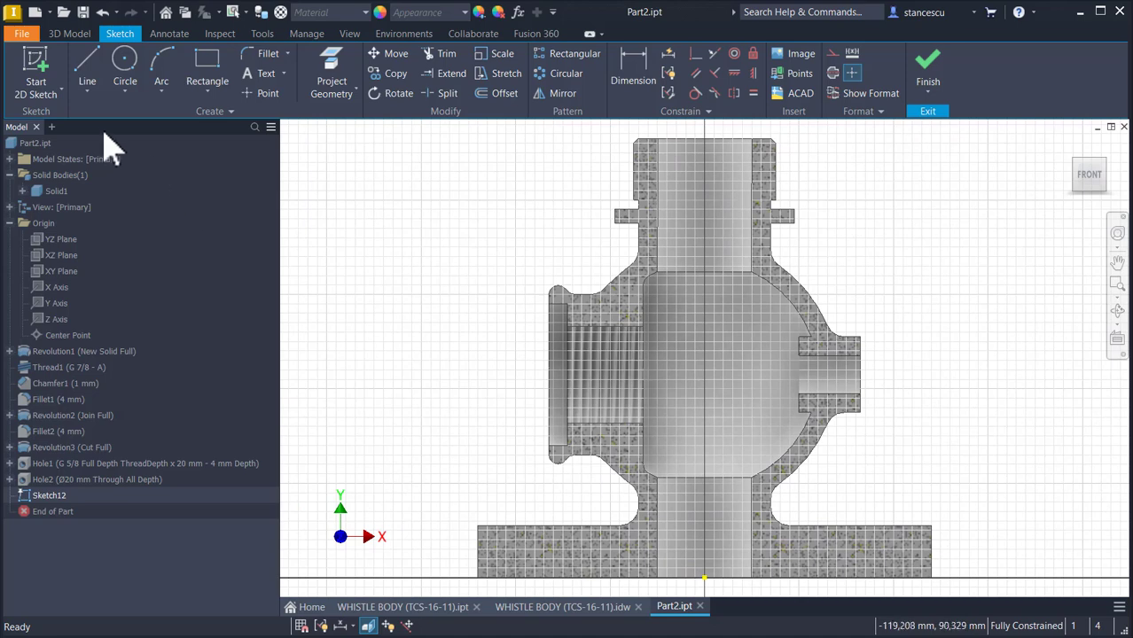
left_click(338, 69)
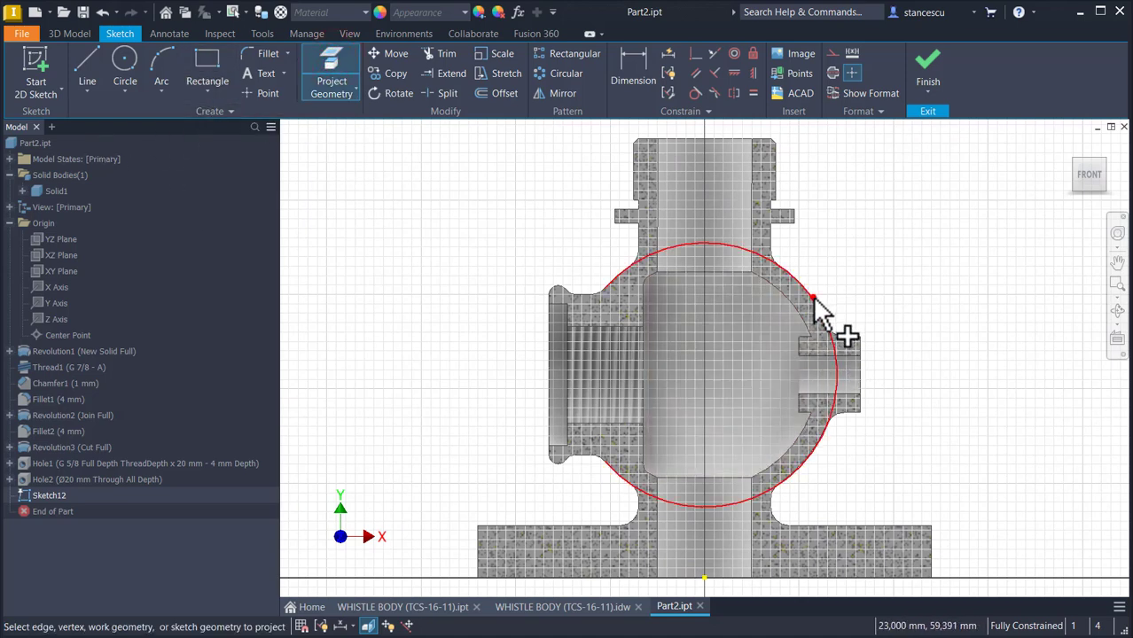
left_click(813, 297)
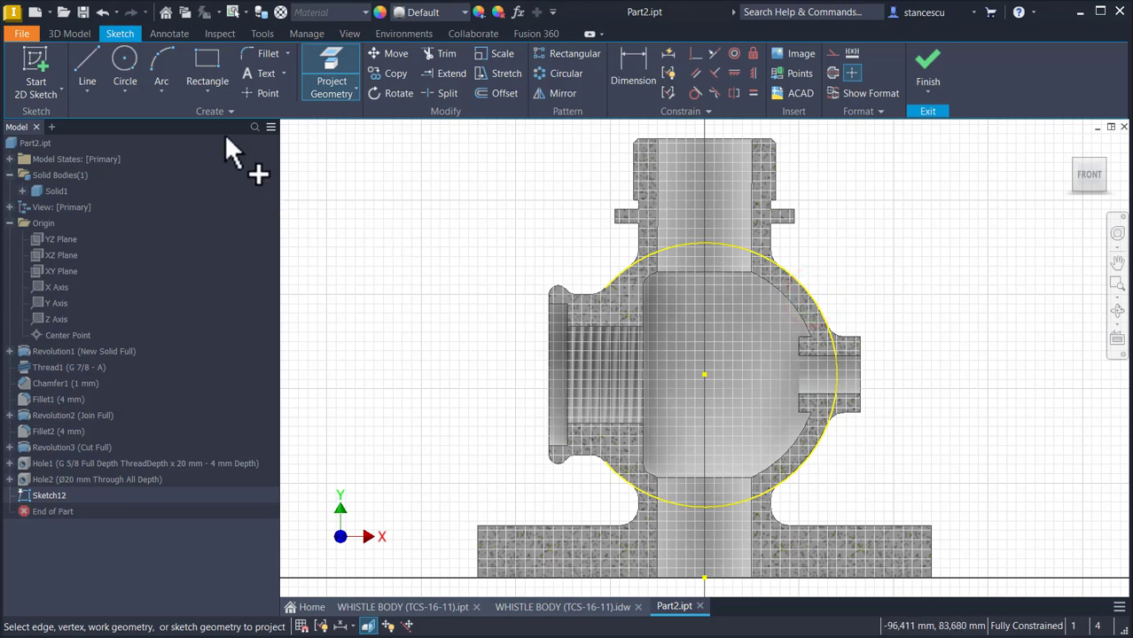
- Draw a vertical line across the projected sphere outline, slightly off its center, and delete the automatically projected neck edge
left_click(89, 66)
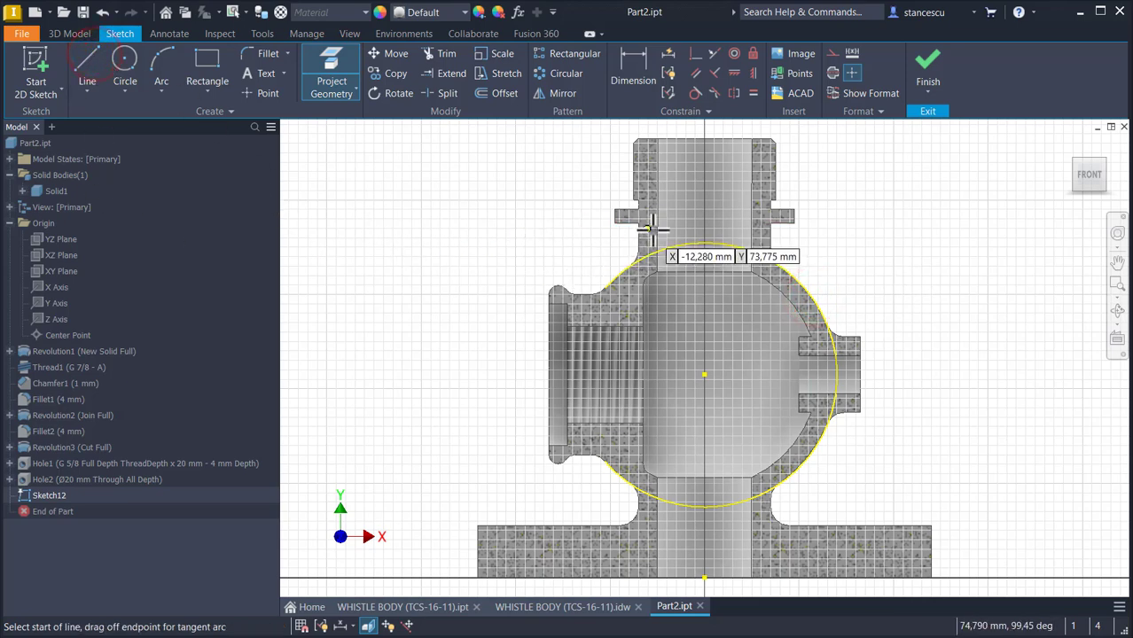
left_click(688, 245)
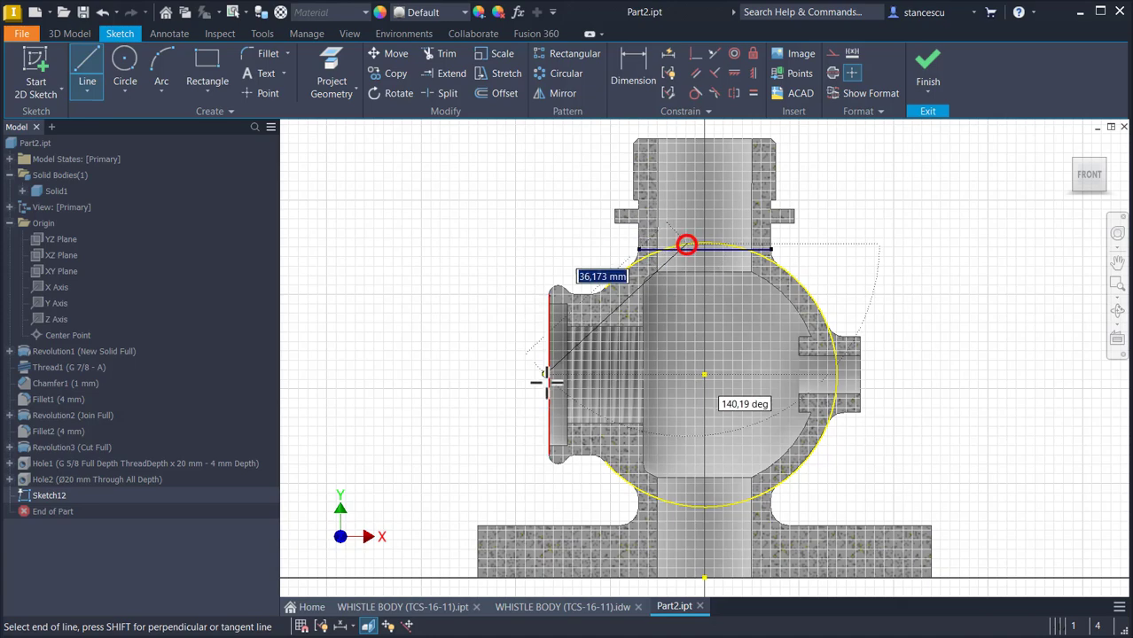
left_click(687, 522)
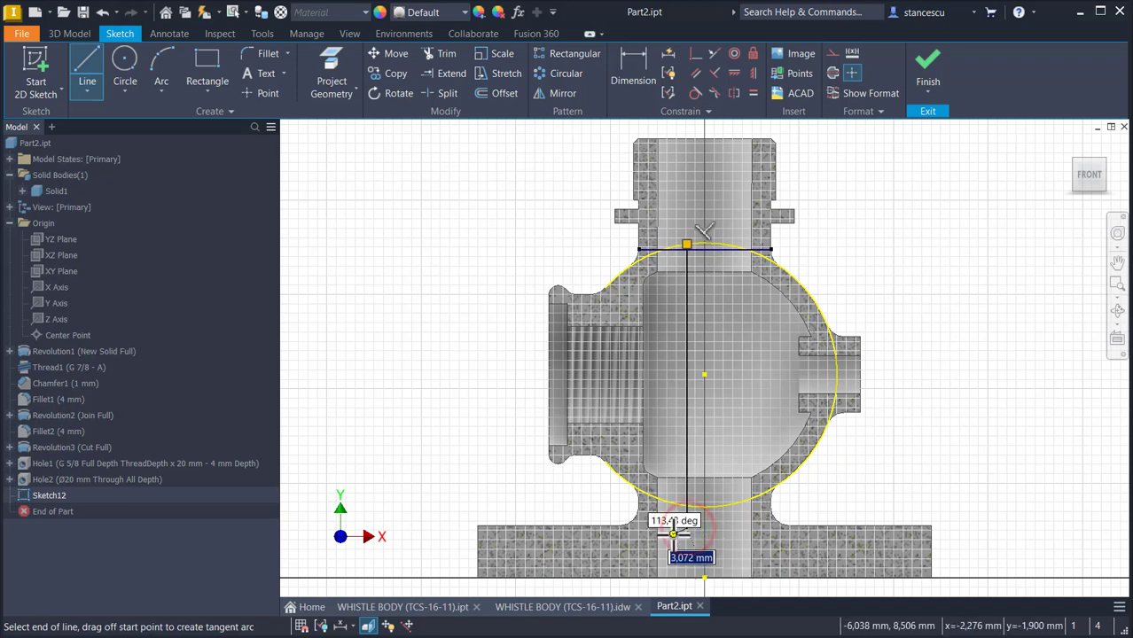
key("Escape")
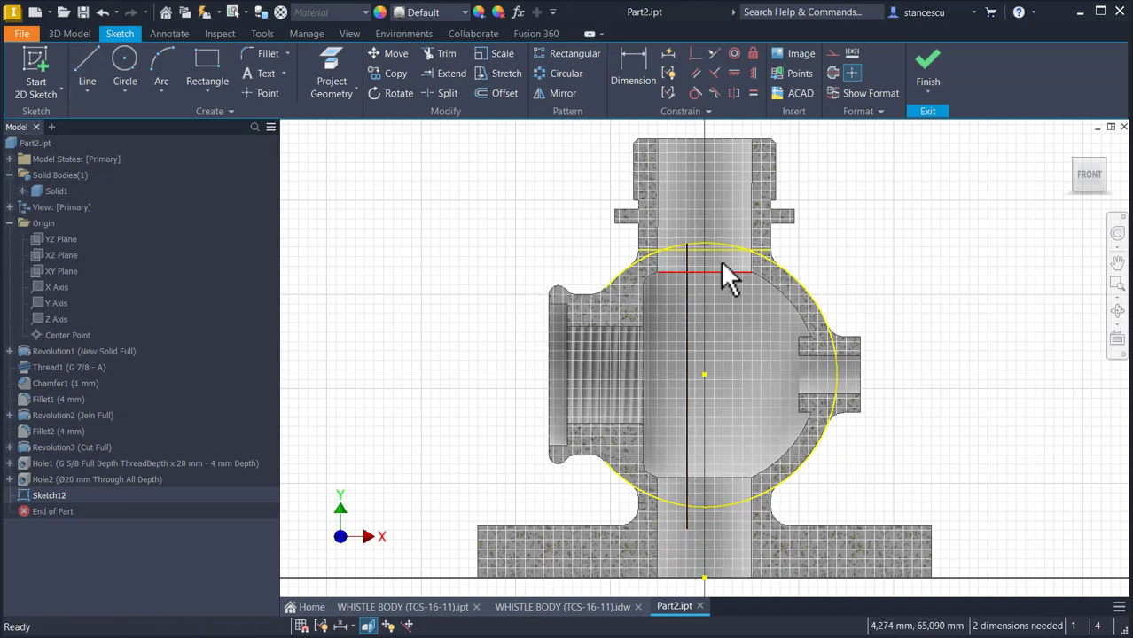
left_click(719, 252)
key("Delete")
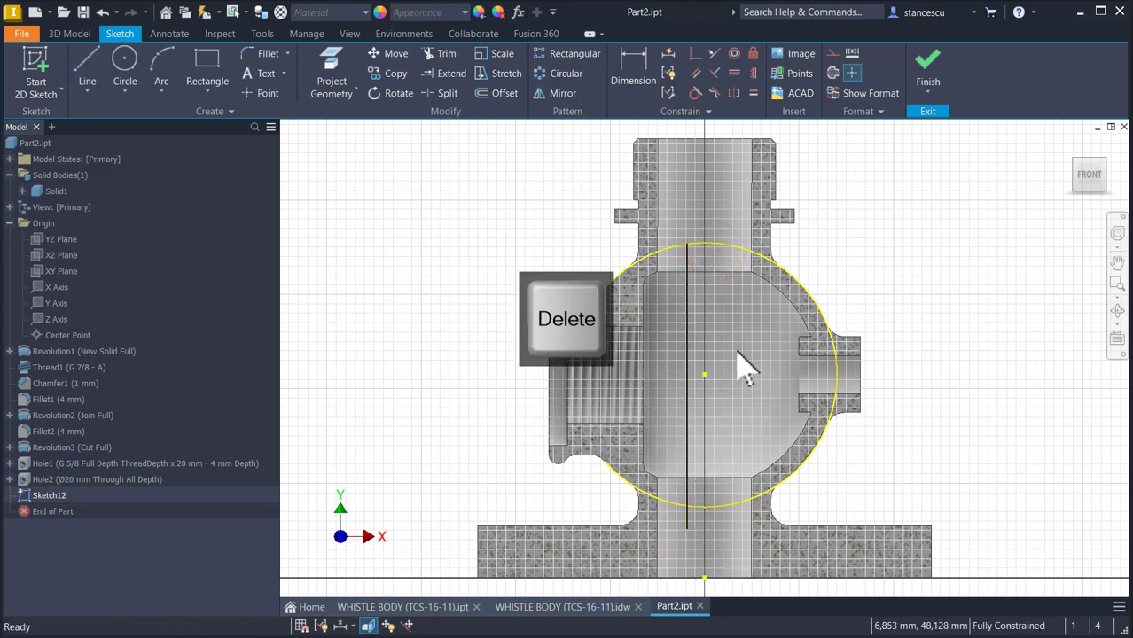
- Trim the vertical line's lower end back to the projected sphere outline
left_click(441, 54)
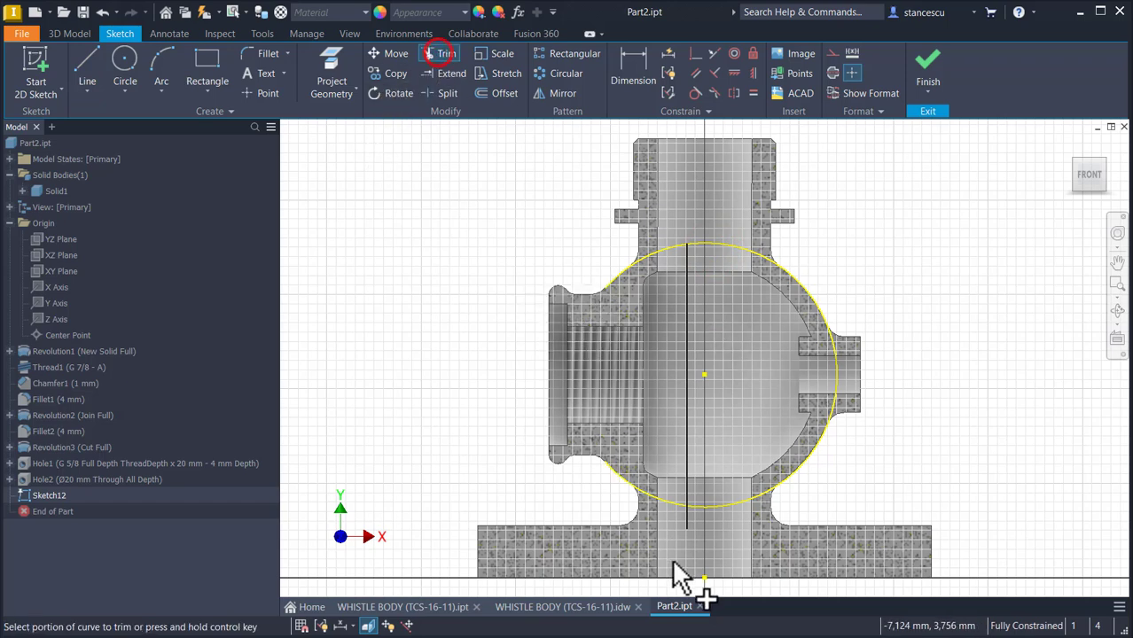
left_click(685, 520)
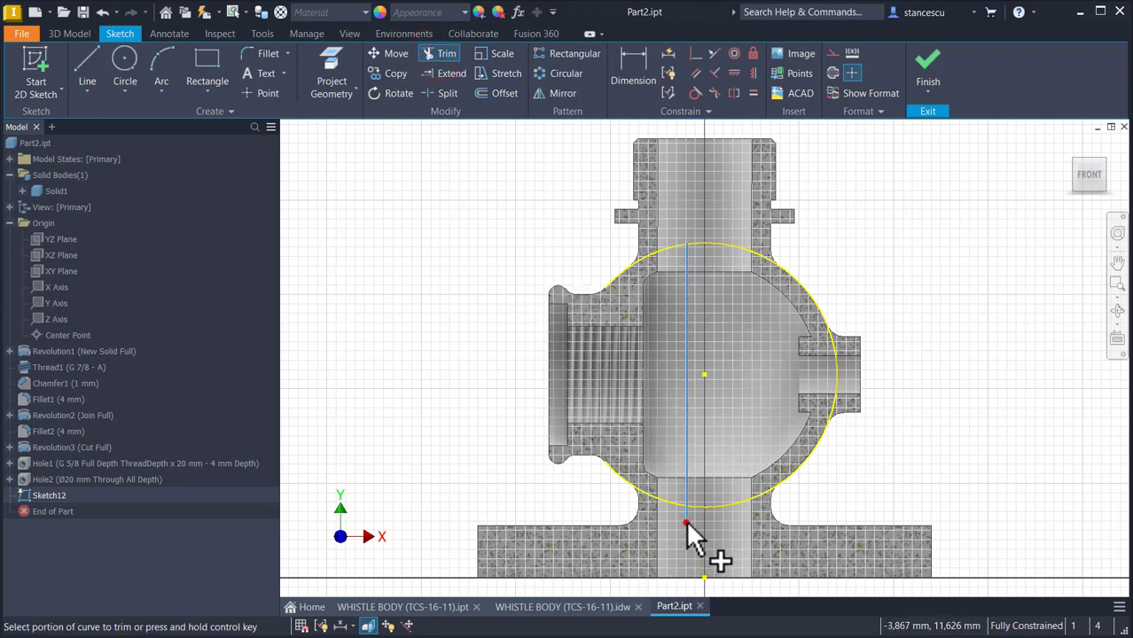
left_click(414, 432)
key("Escape")
- Convert the vertical line to a centerline and constrain it coincident with the sphere's projected center point
left_click(688, 431)
left_click(835, 74)
left_click(865, 218)
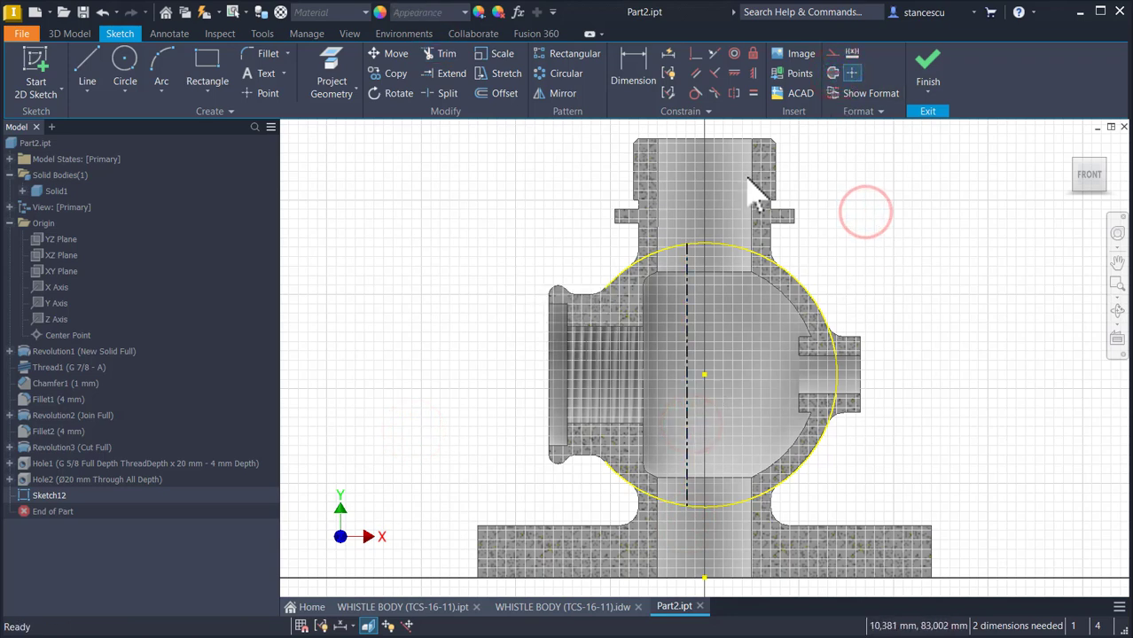
left_click(696, 54)
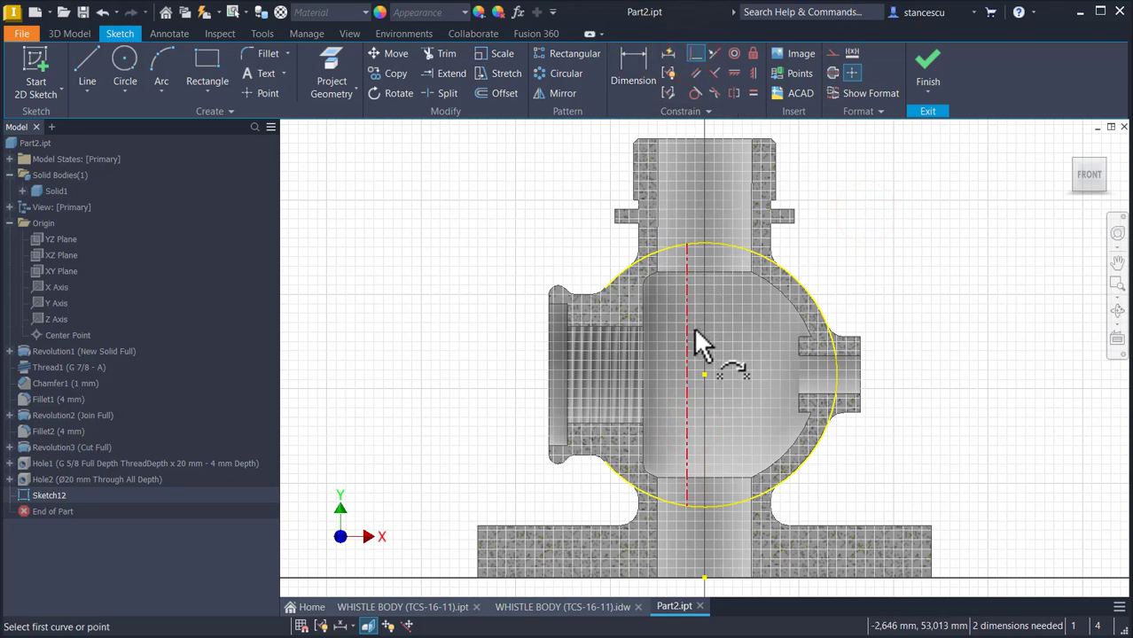
left_click(690, 325)
left_click(702, 376)
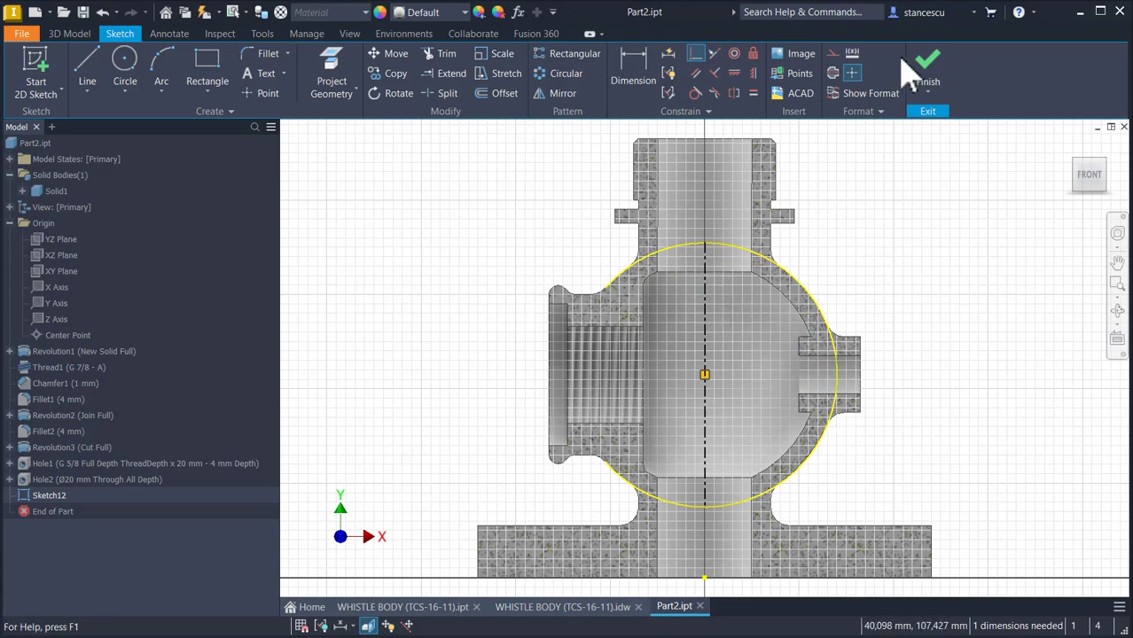
- Finish the sketch and revolve the half-sphere profile 360 degrees about the centerline as a new solid body named Wall
left_click(931, 75)
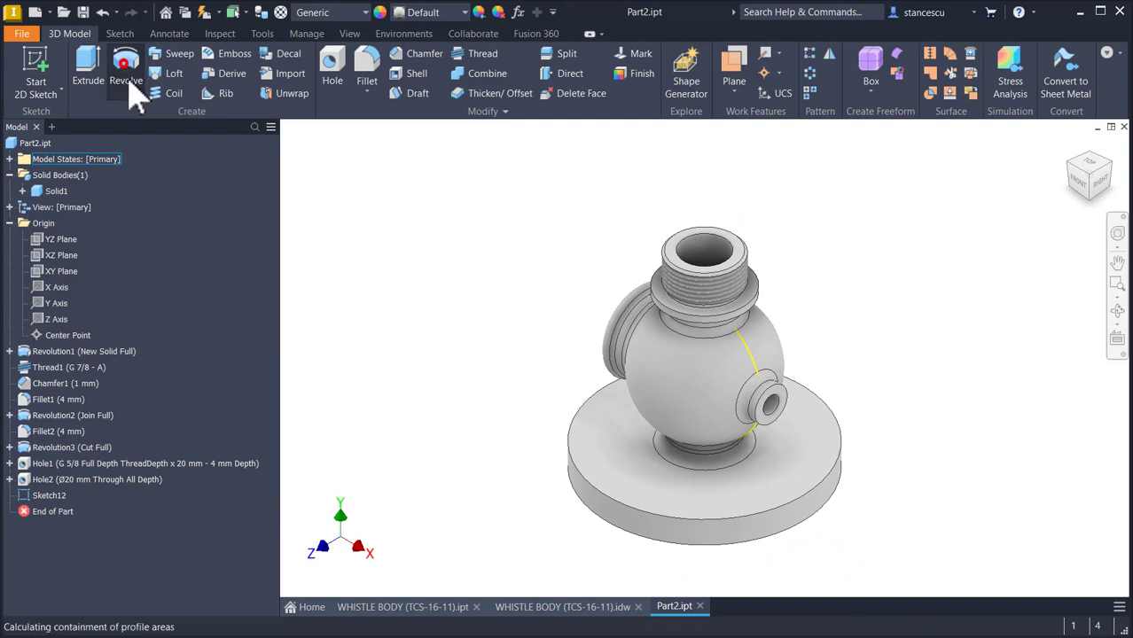
left_click(127, 73)
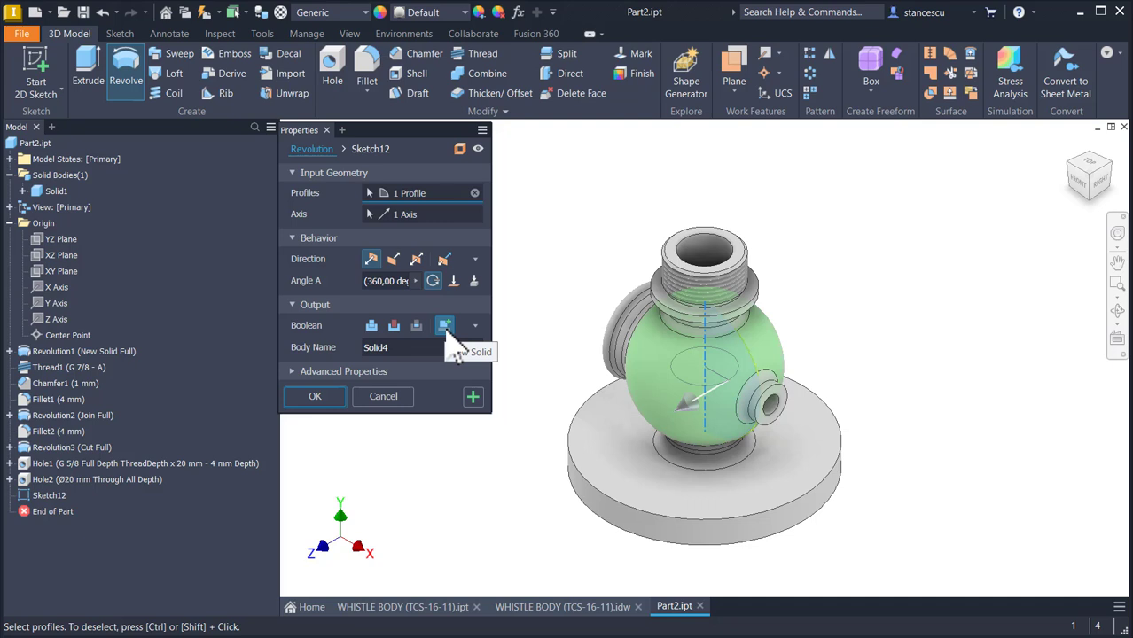
left_click(316, 397)
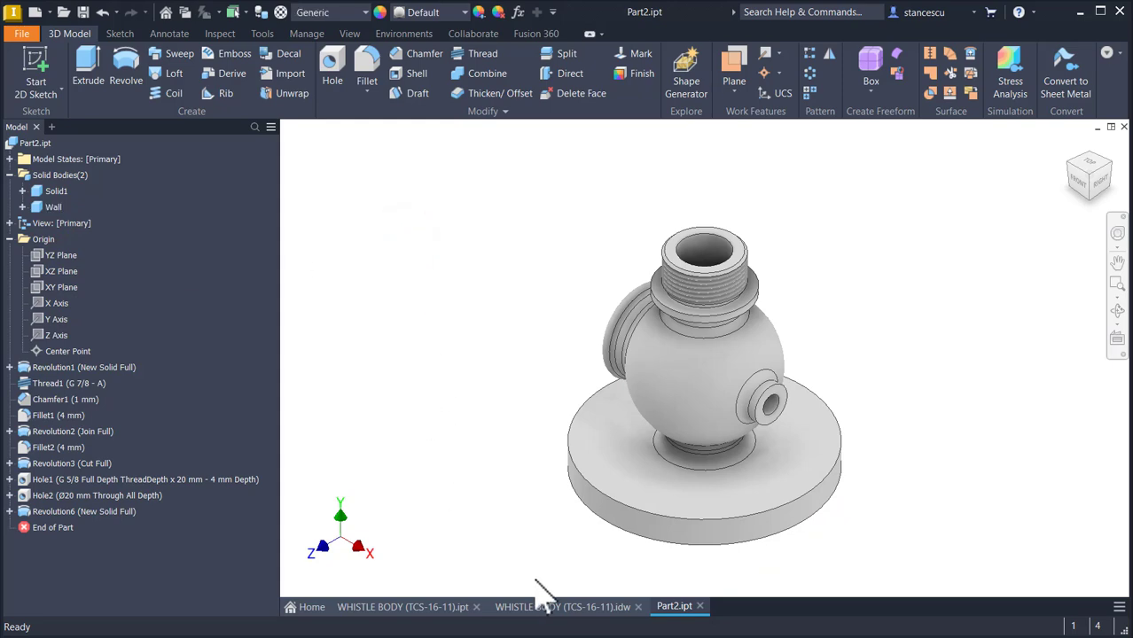
- Check the wall section in the whistle body drawing, return to Part2, and set the Wall body's appearance to Red
left_click(551, 607)
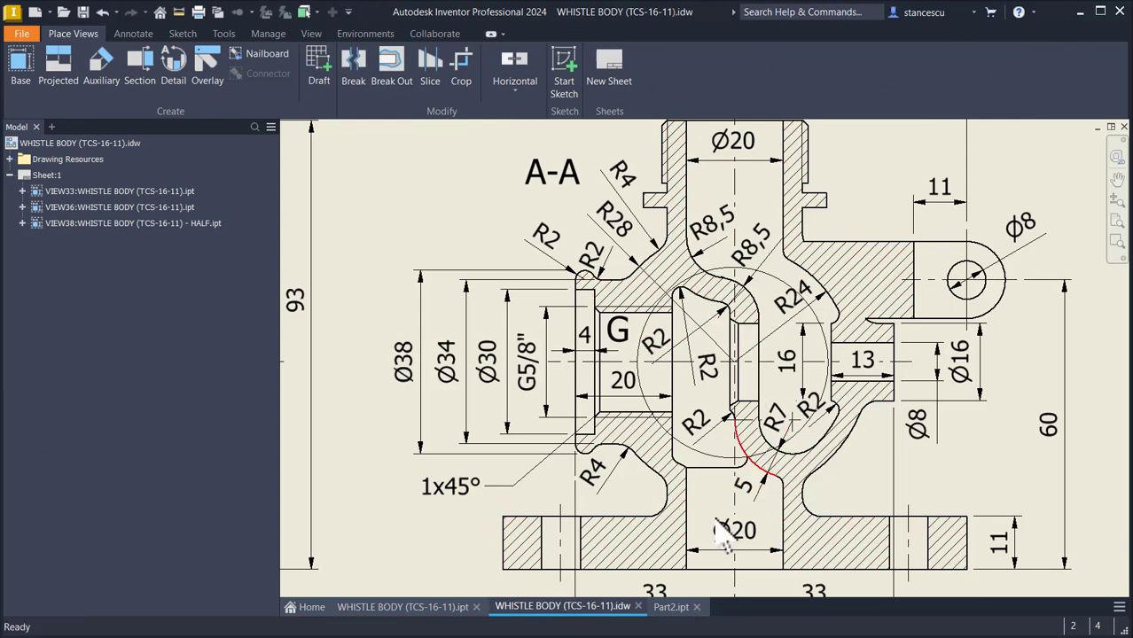
left_click(672, 607)
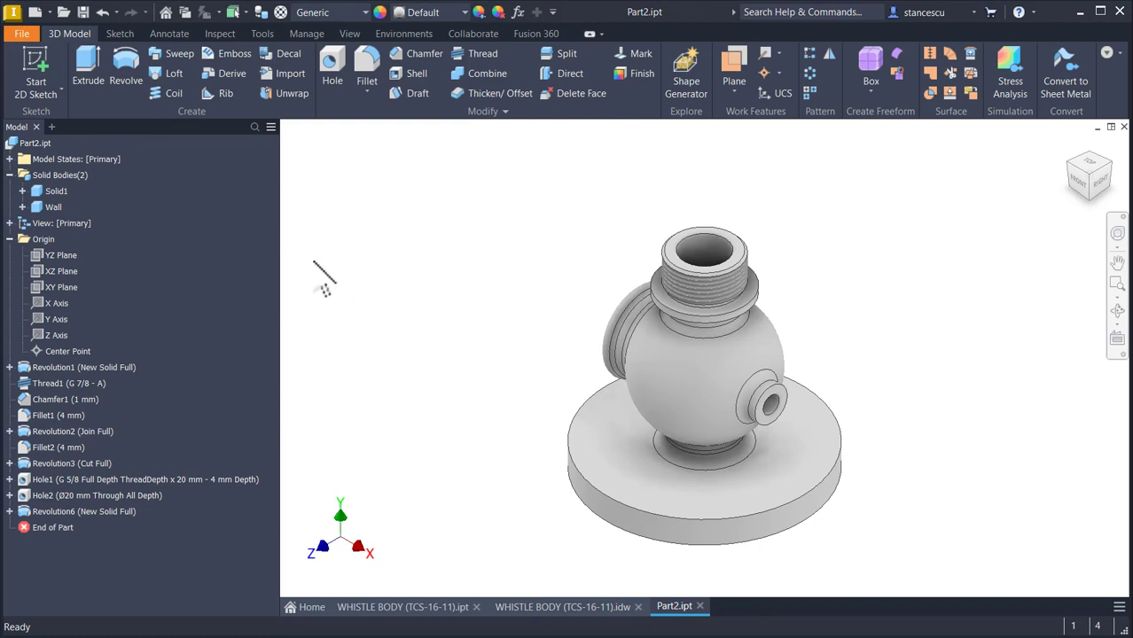
right_click(41, 210)
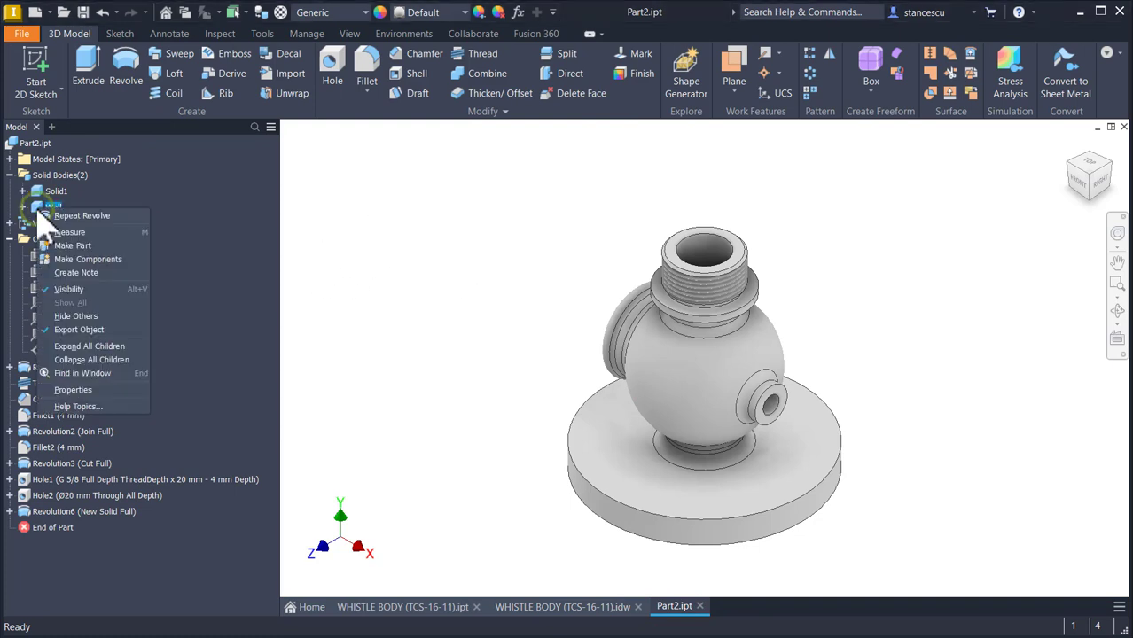
left_click(82, 391)
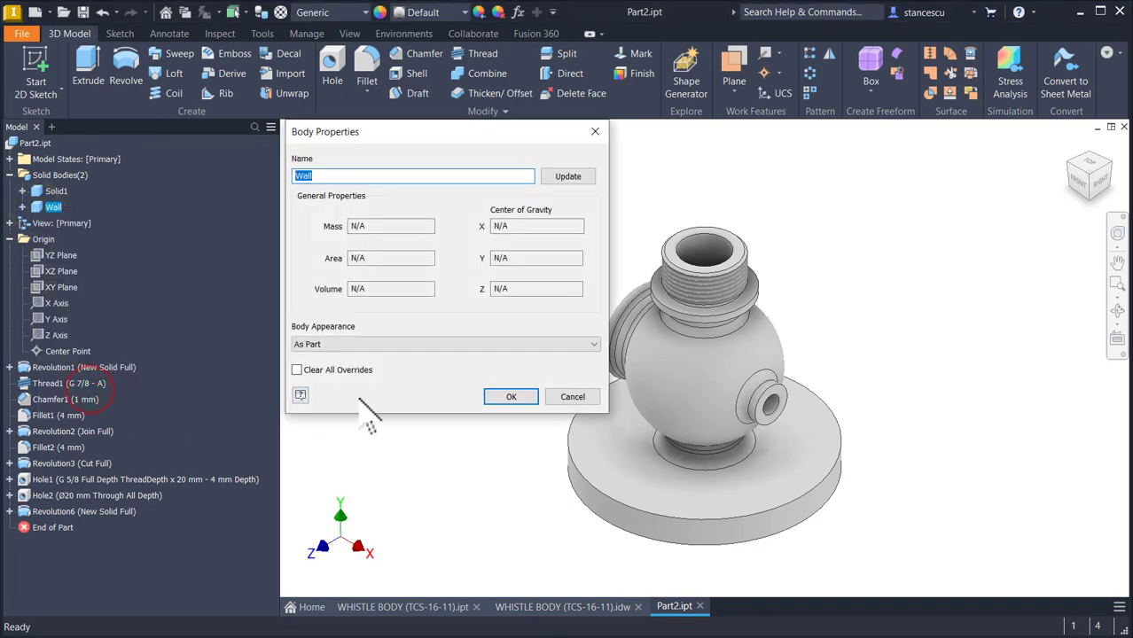
left_click(358, 344)
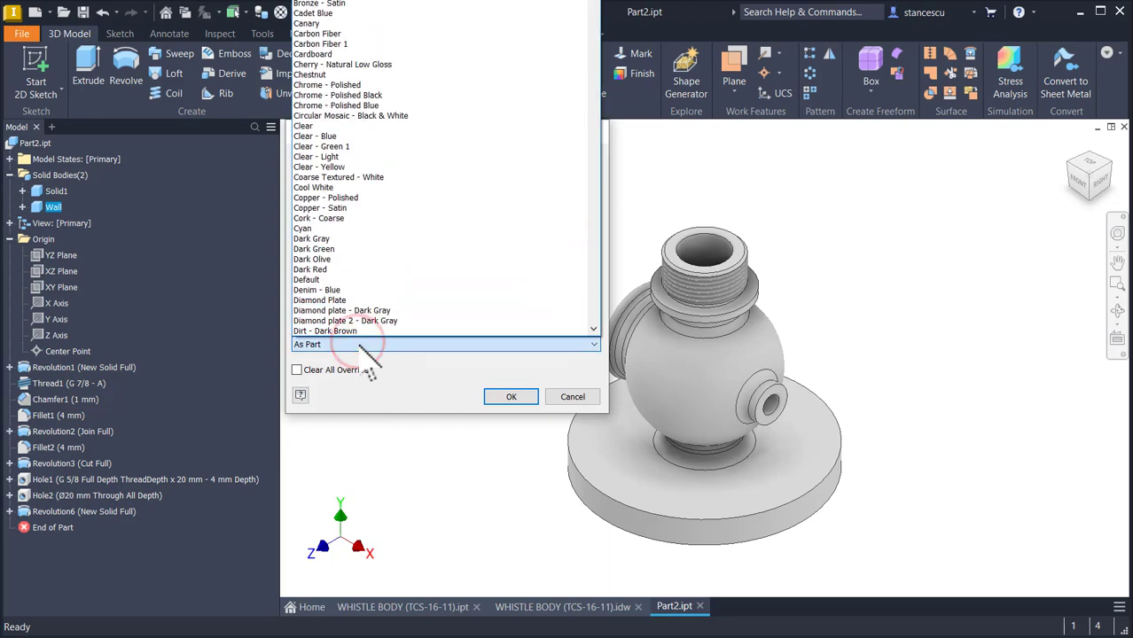
key("r")
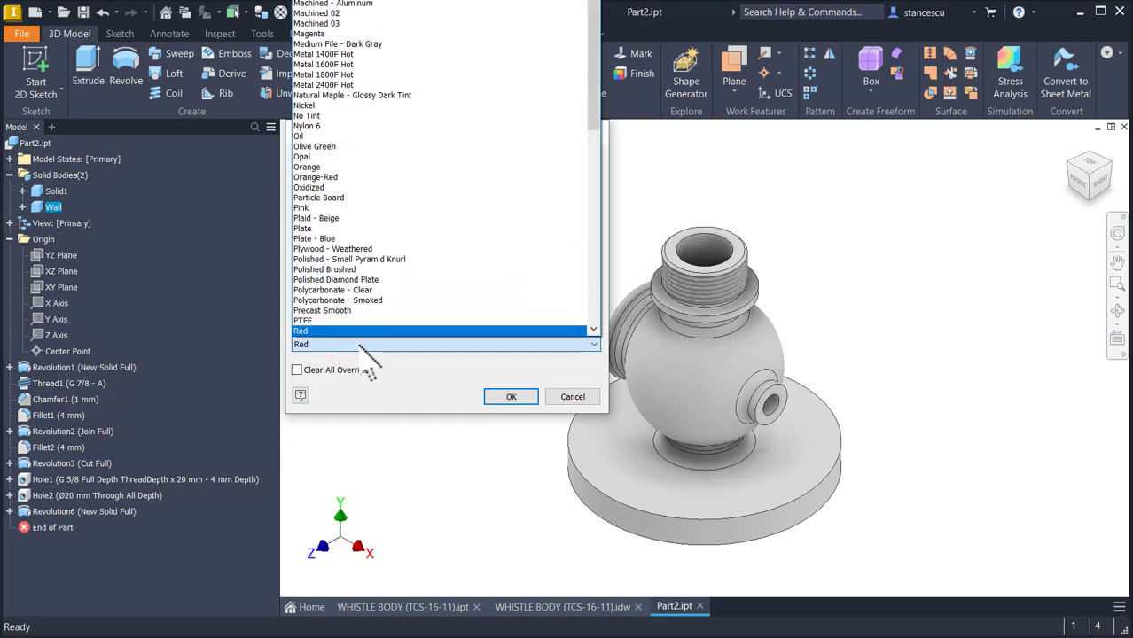
left_click(503, 399)
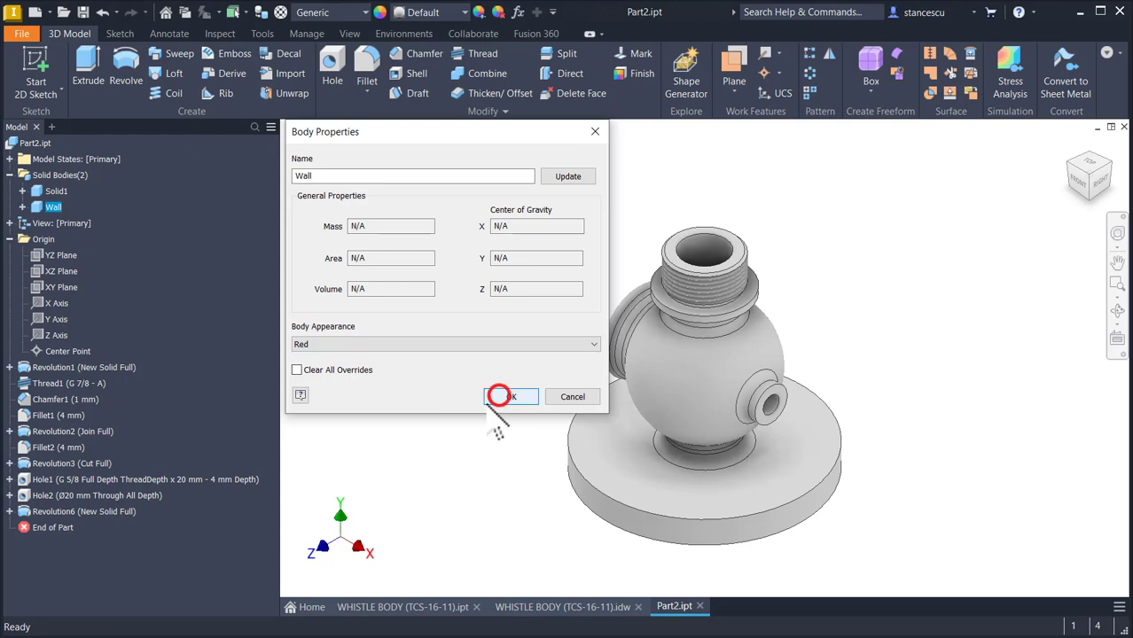
left_click(501, 400)
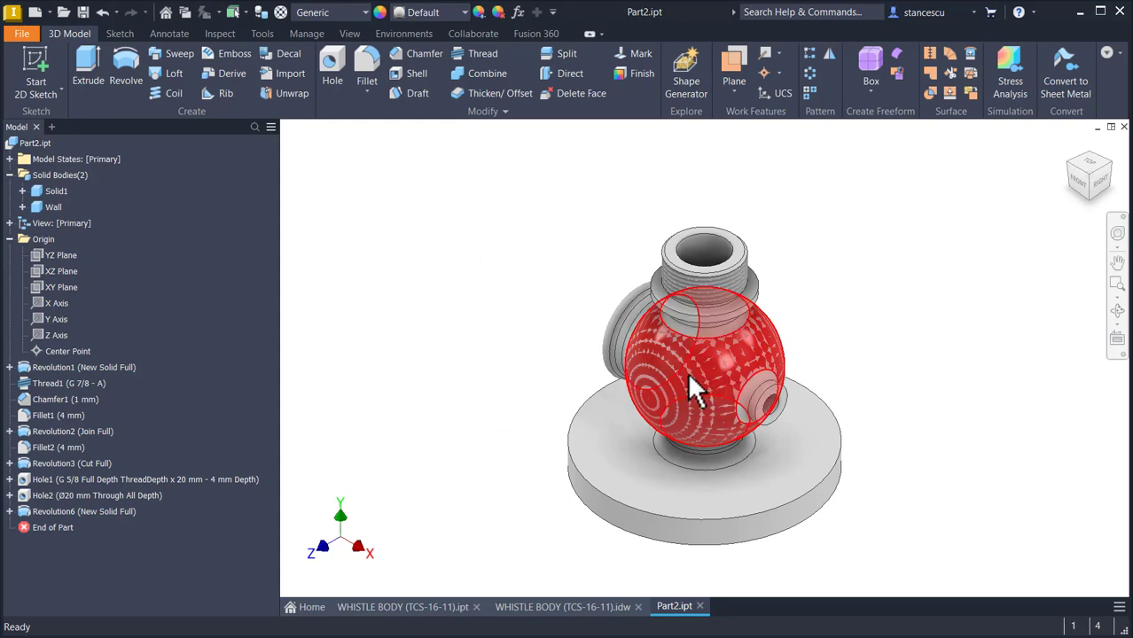
- Hide Solid1 to inspect the Wall body on its own, and restore Solid1's visibility
right_click(55, 190)
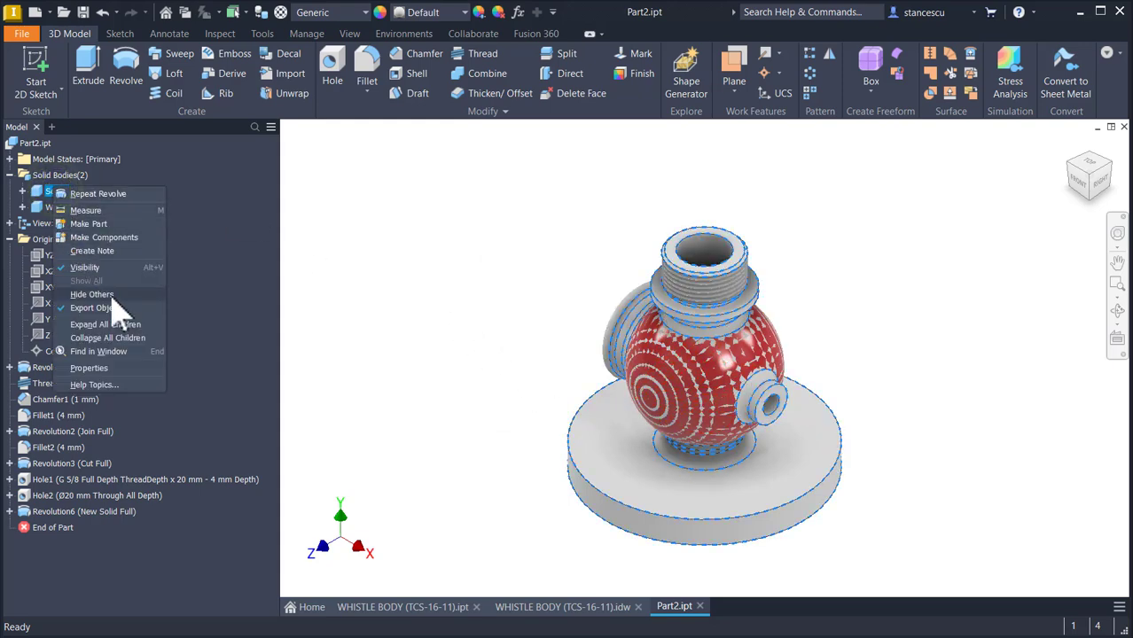
left_click(88, 268)
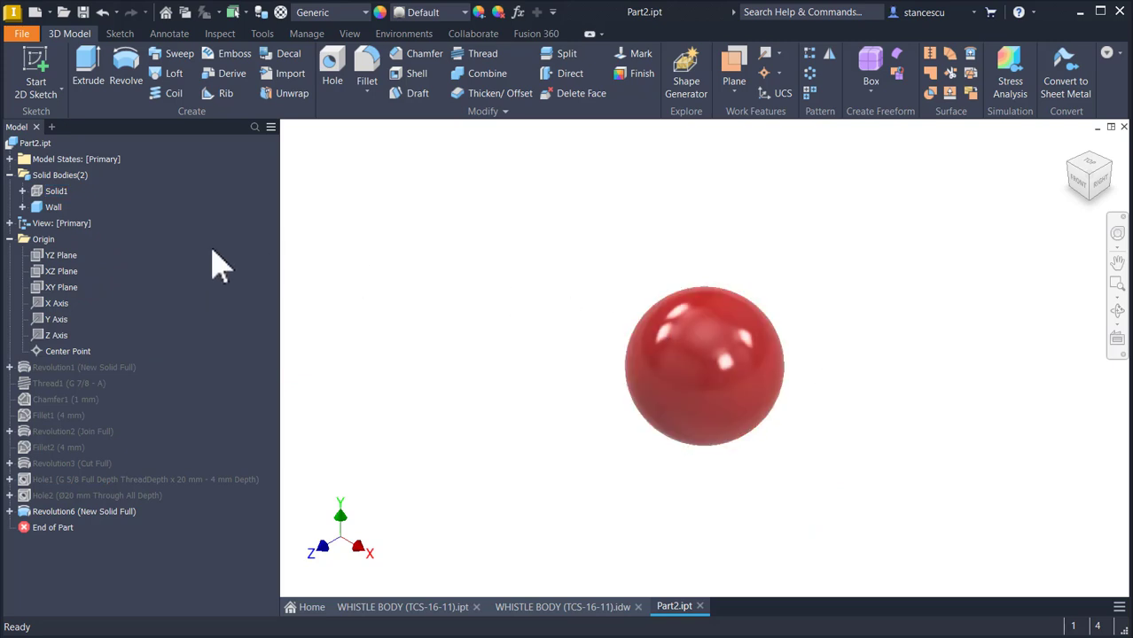
right_click(55, 192)
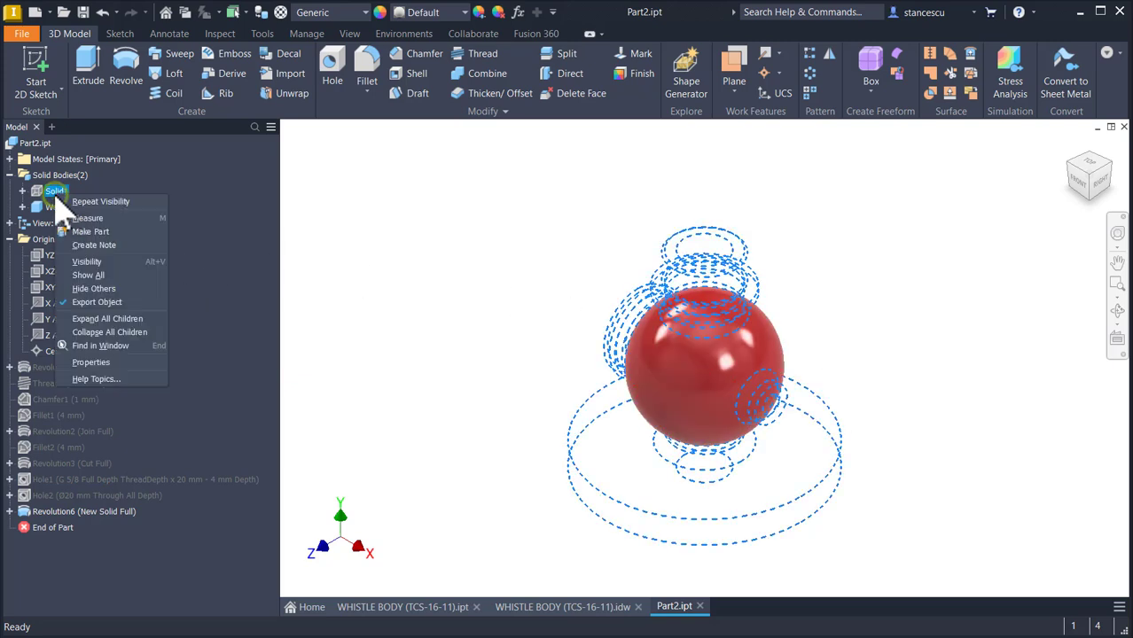
left_click(87, 261)
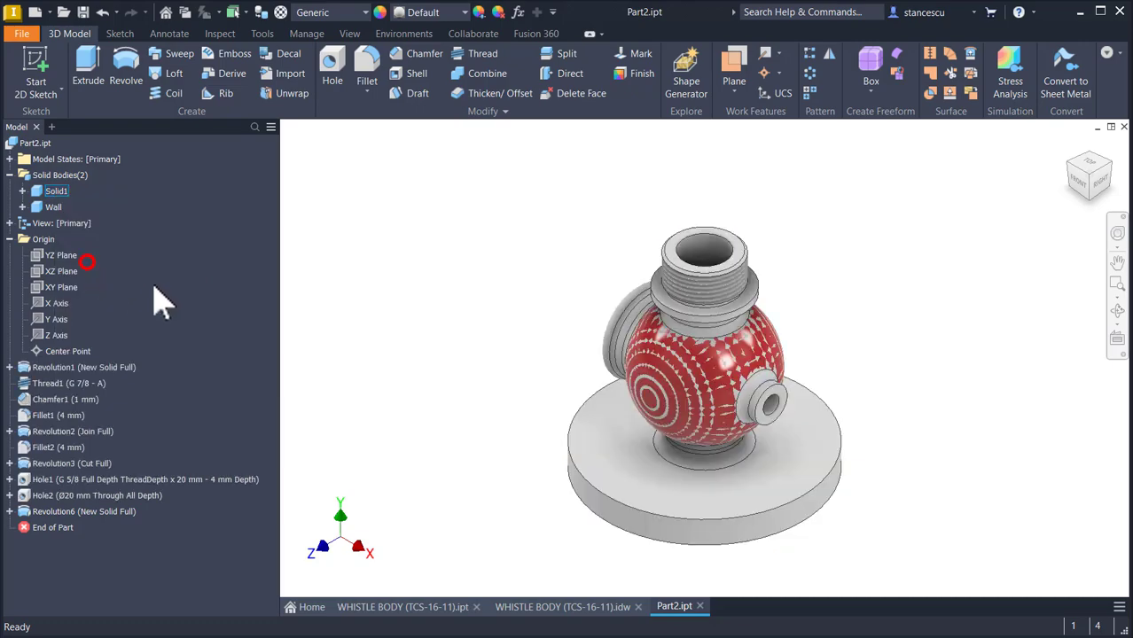
- Create a sketch on the XY Plane and slice the graphics to expose the section
left_click(55, 288)
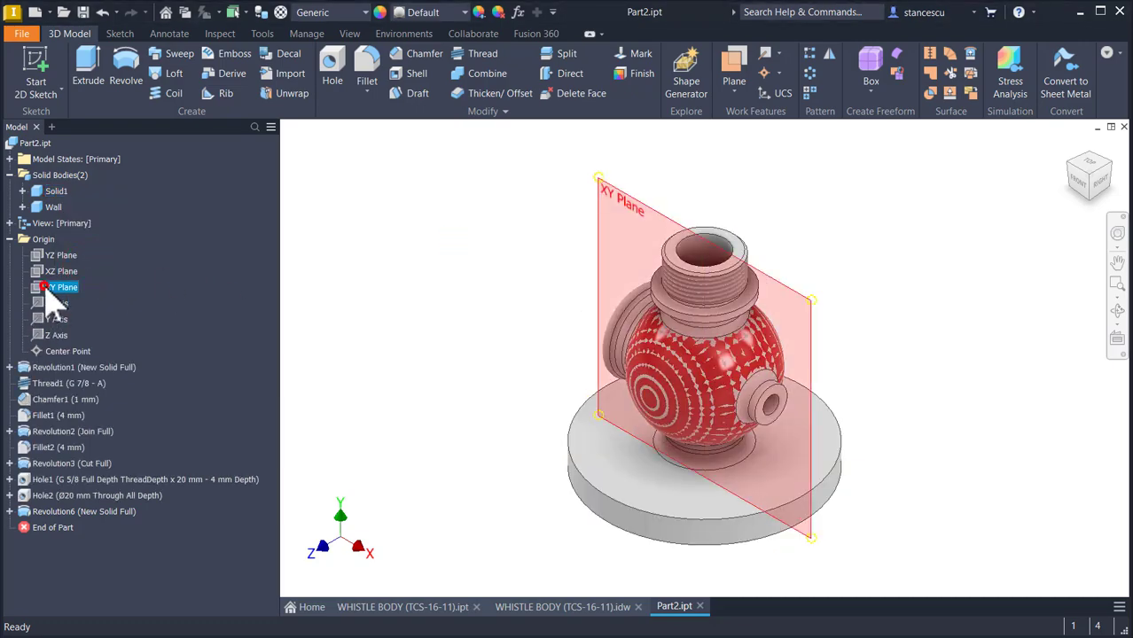
left_click(720, 349)
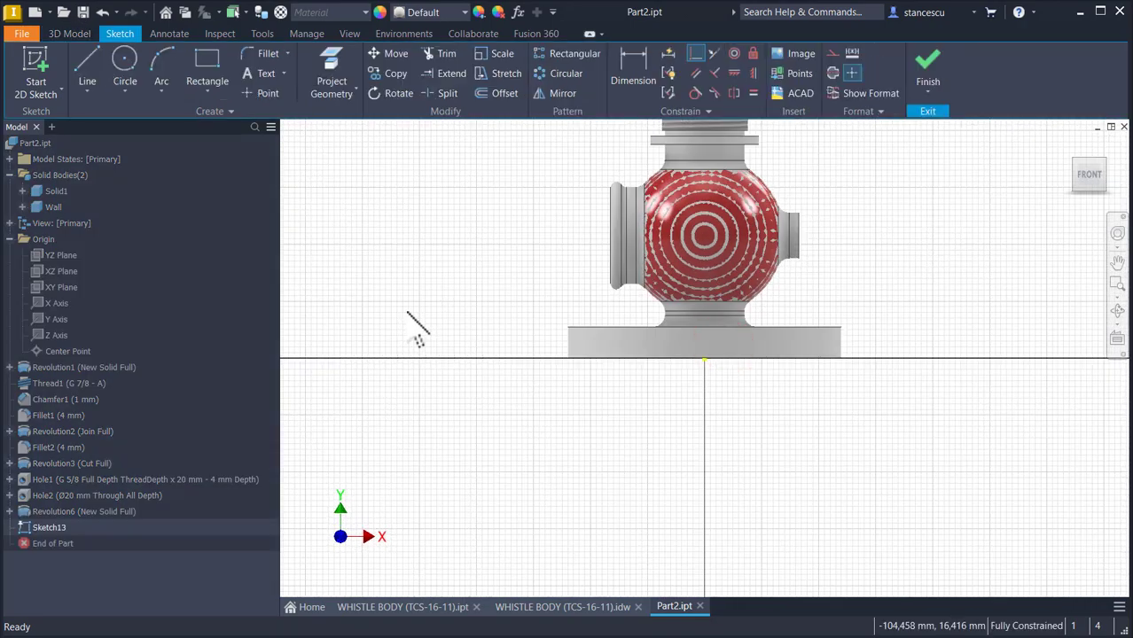
key("F7")
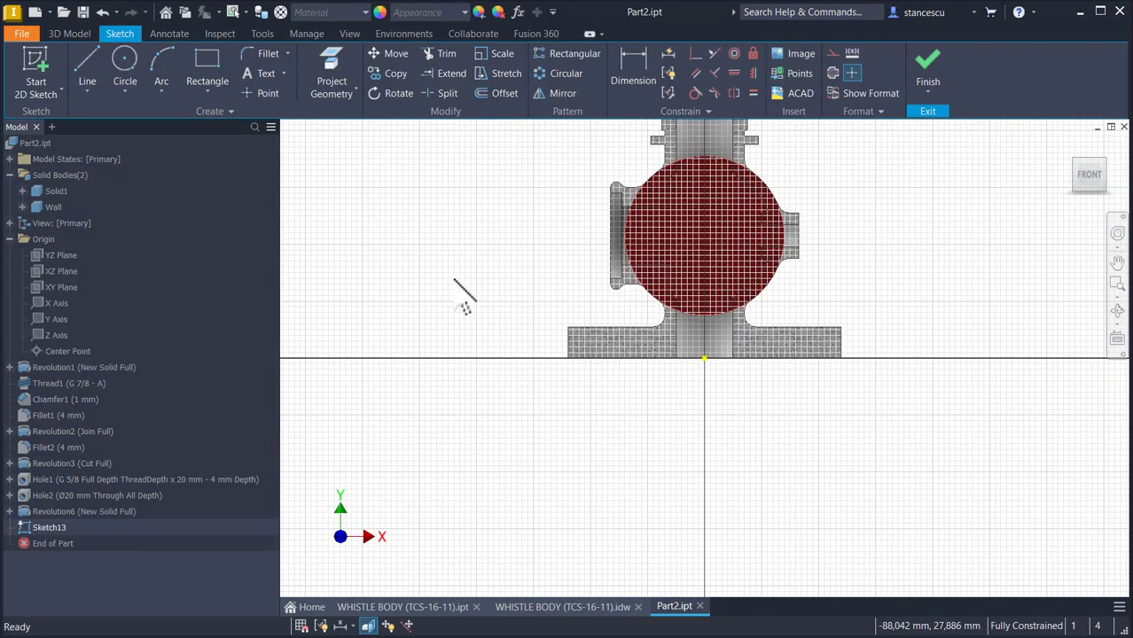
key("Home")
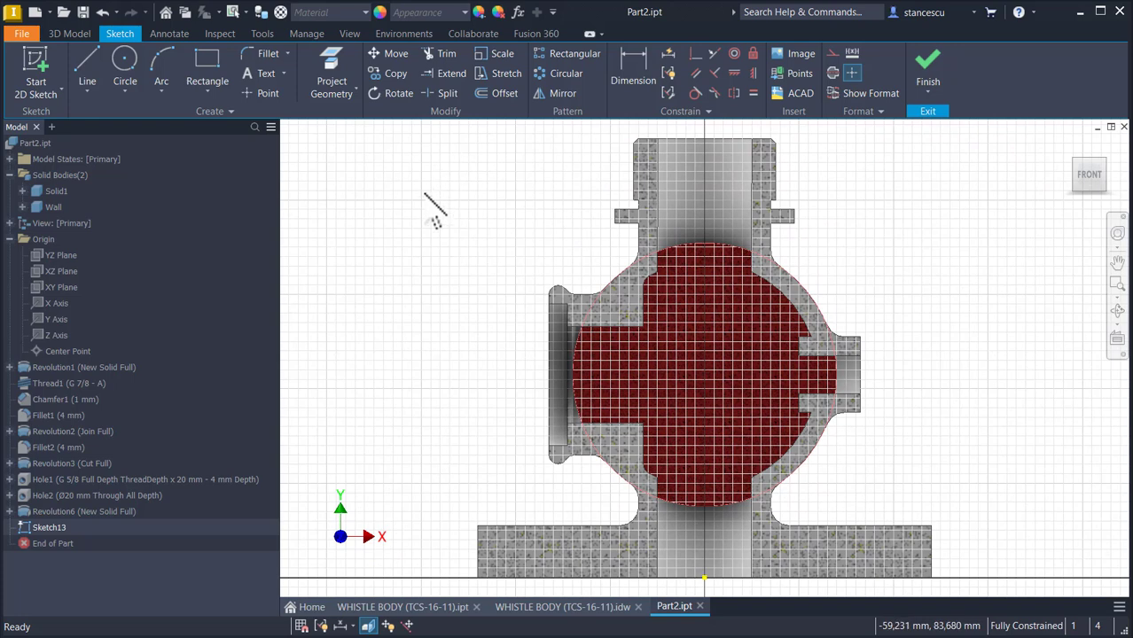
- Project the inner cavity arc and the left edge of the upper bore, and convert both to construction geometry
left_click(330, 78)
left_click(779, 297)
left_click(660, 232)
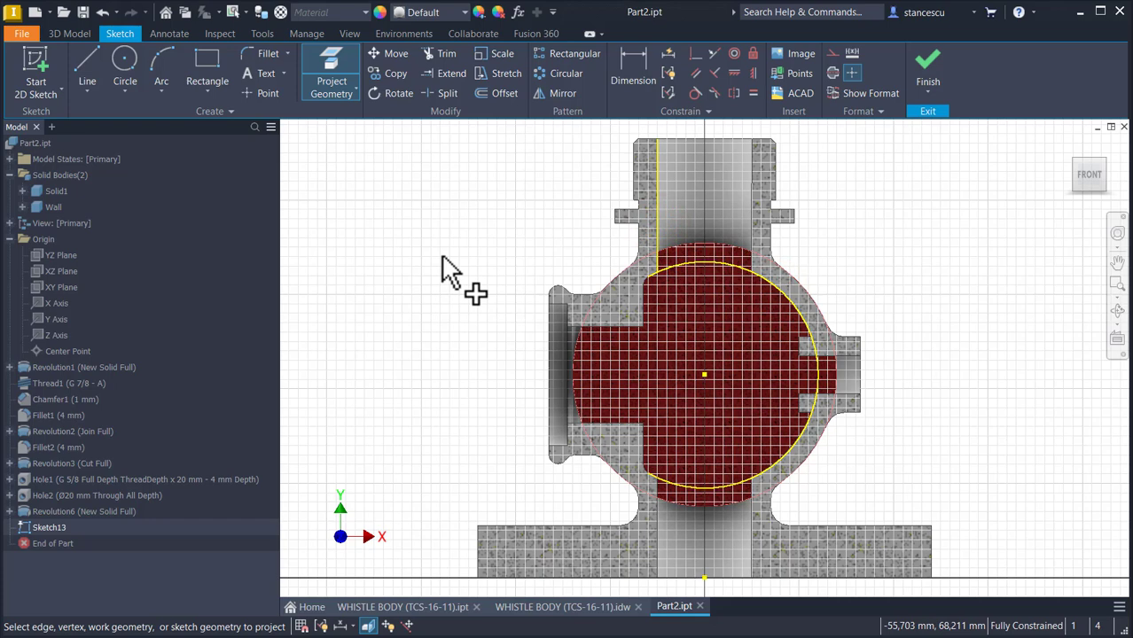
key("Escape")
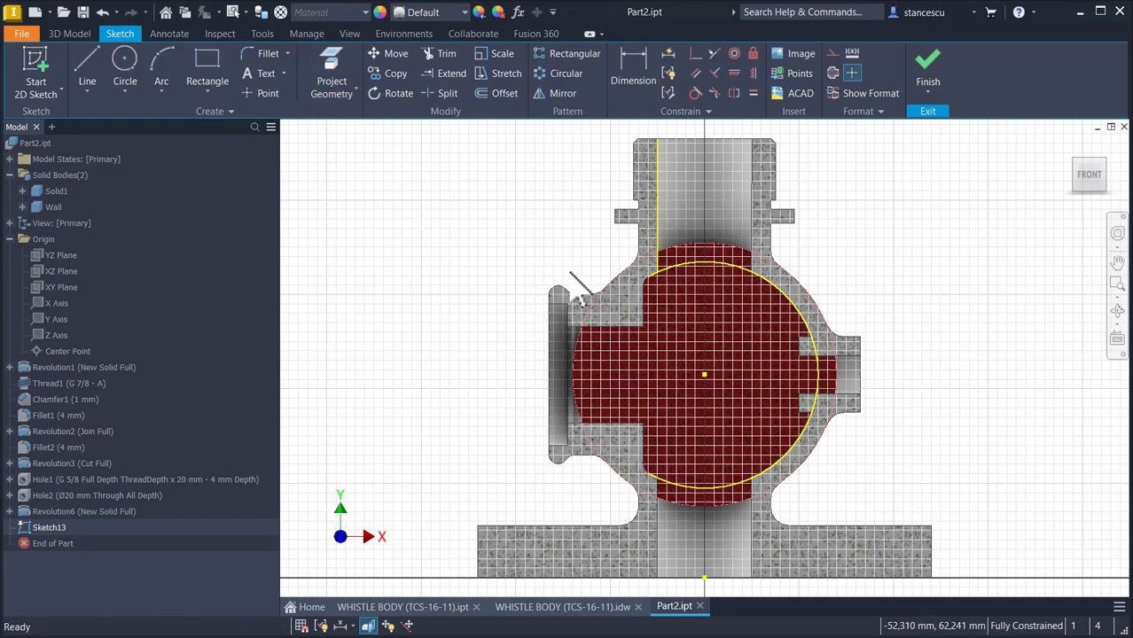
left_click_drag(884, 175, 545, 511)
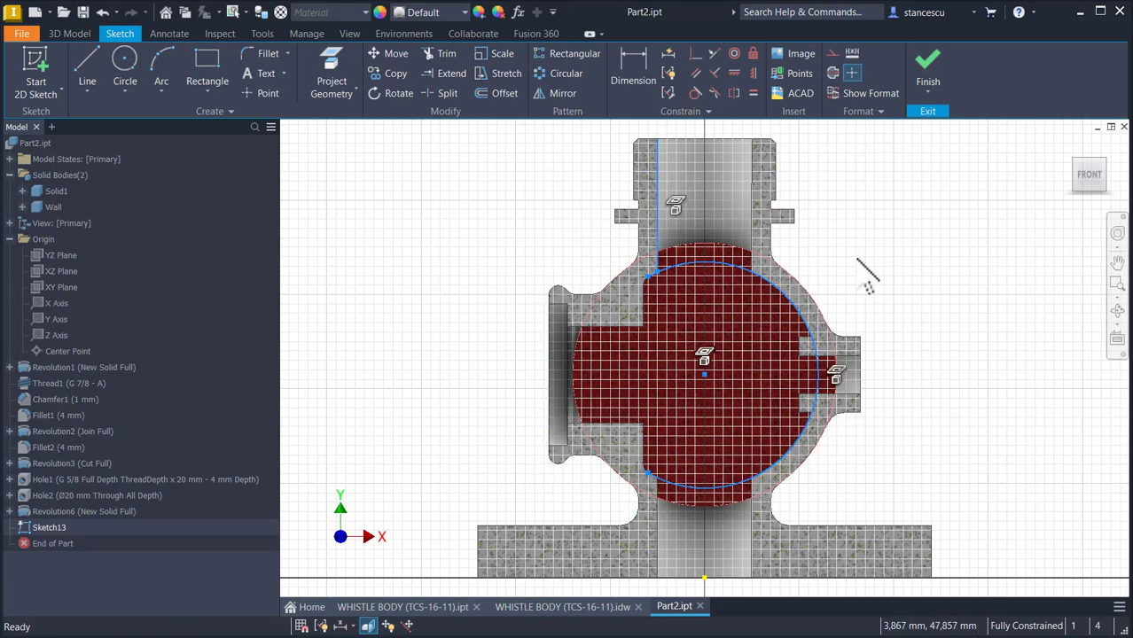
left_click(831, 53)
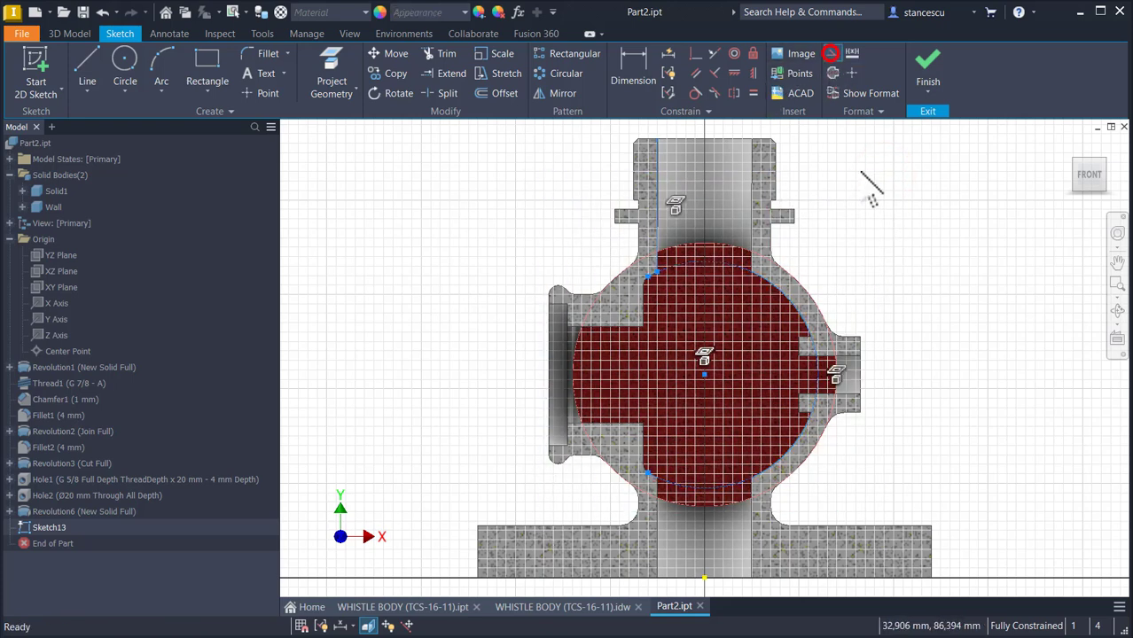
left_click(862, 175)
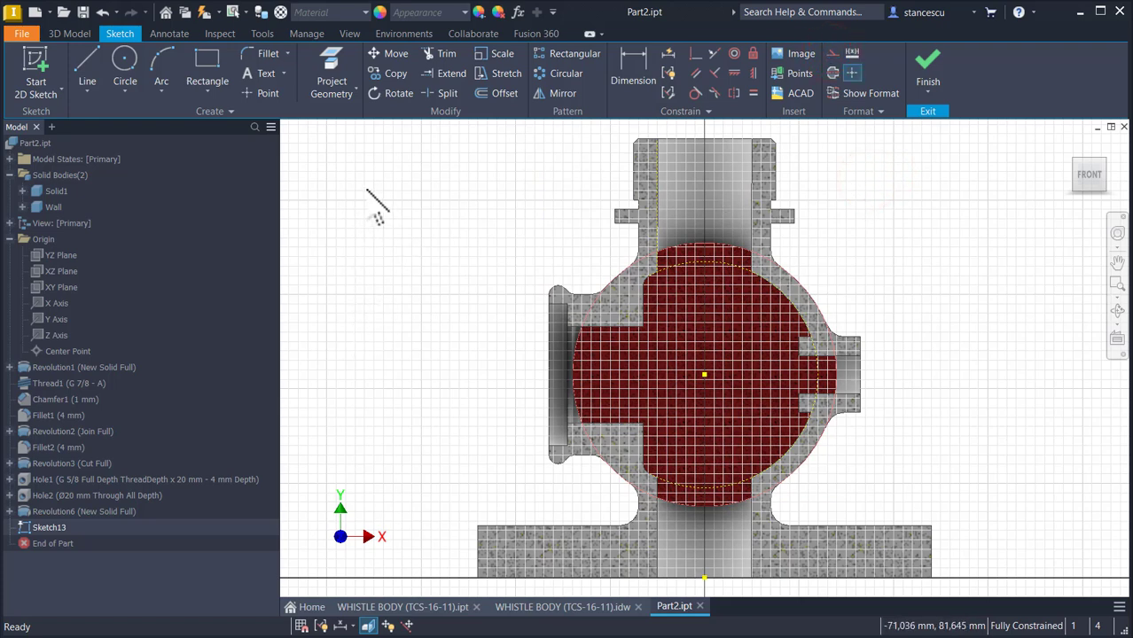
- Dismiss the save reminder and set the color of new sketch geometry to Green
left_click(99, 71)
left_click(942, 200)
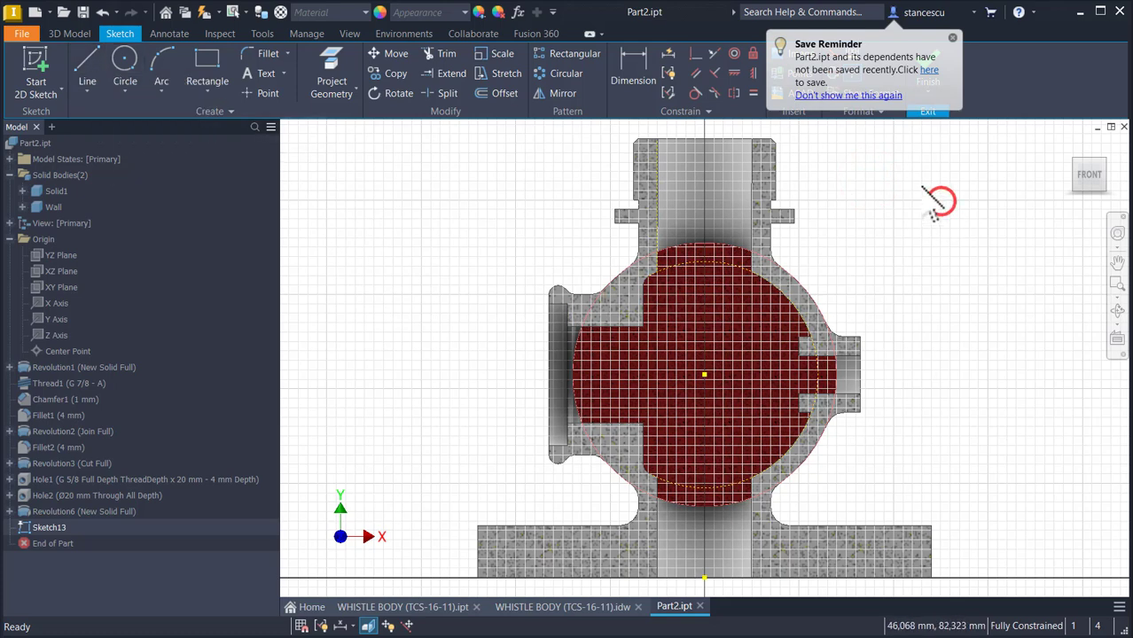
left_click(952, 37)
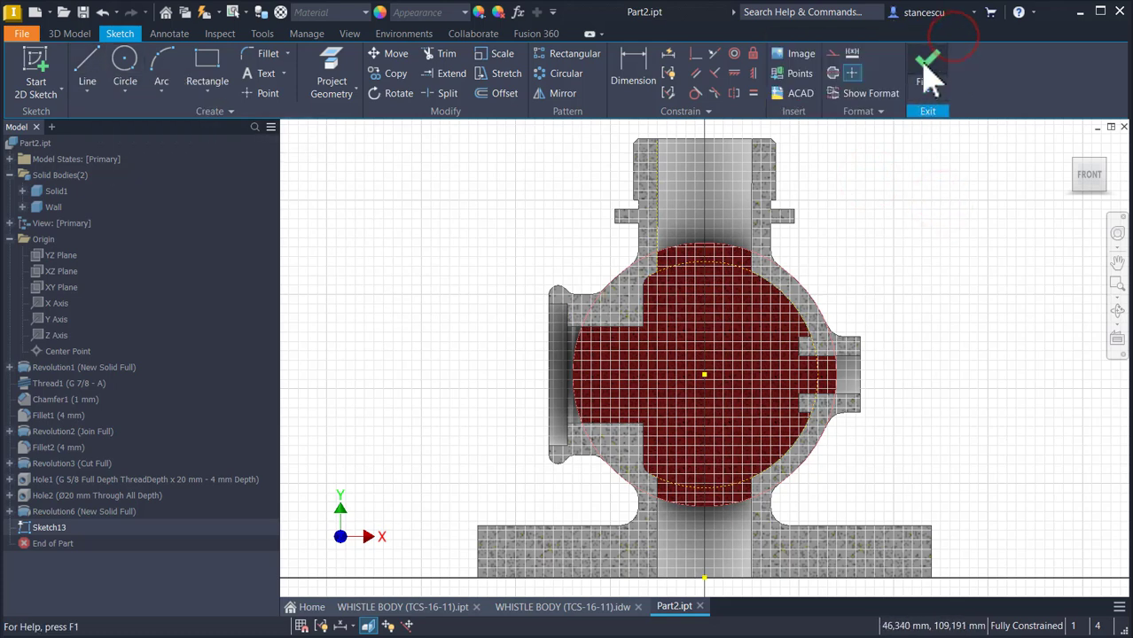
left_click(865, 111)
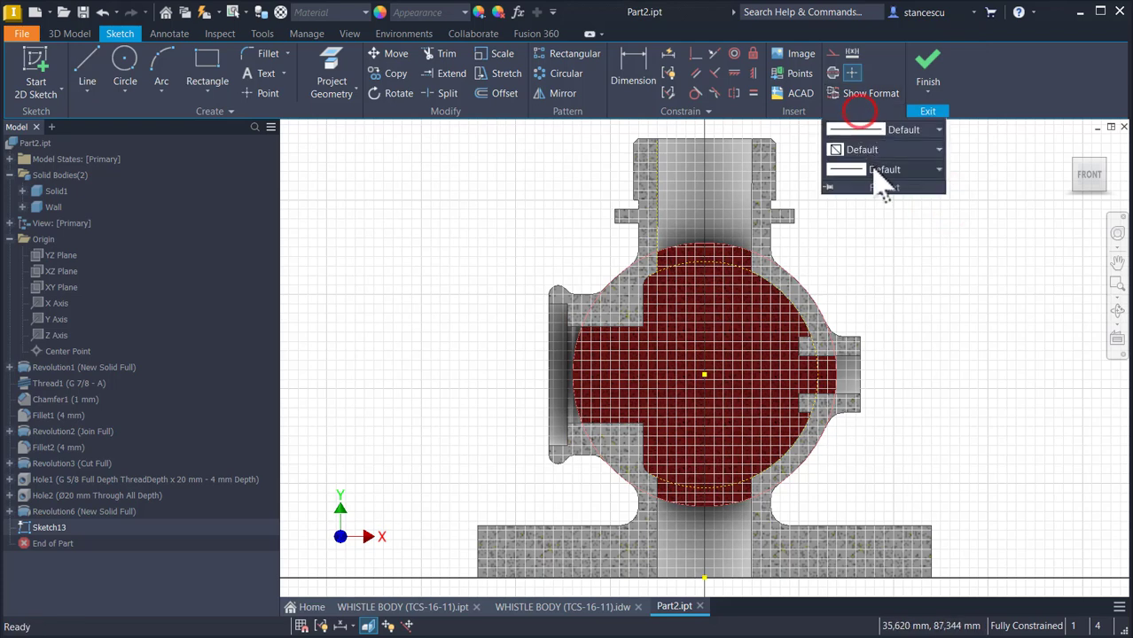
left_click(851, 151)
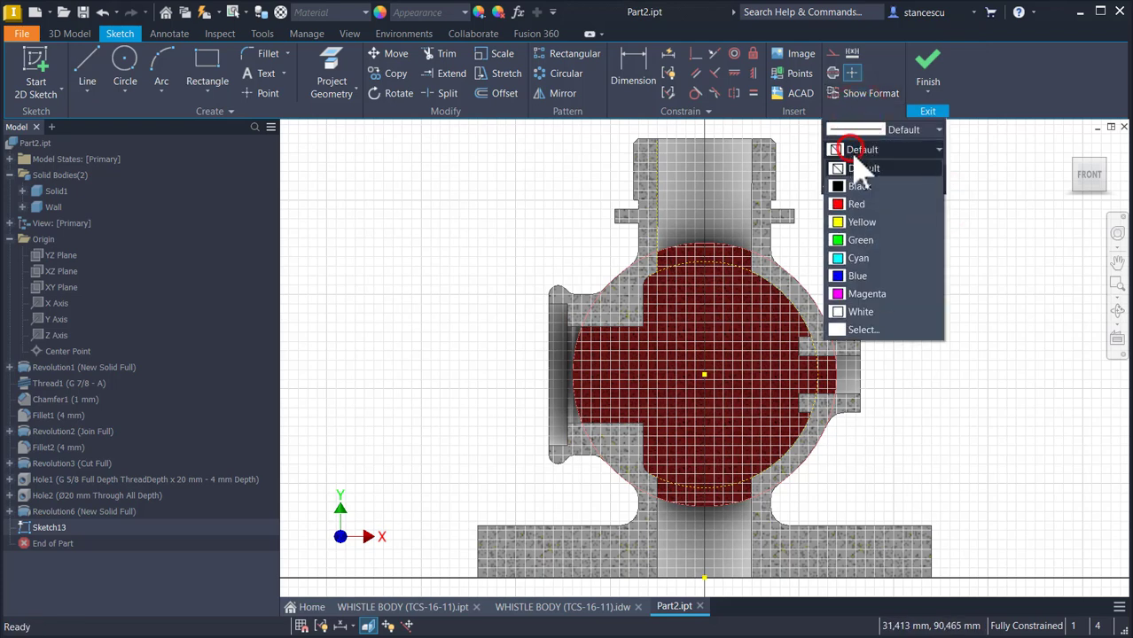
left_click(838, 240)
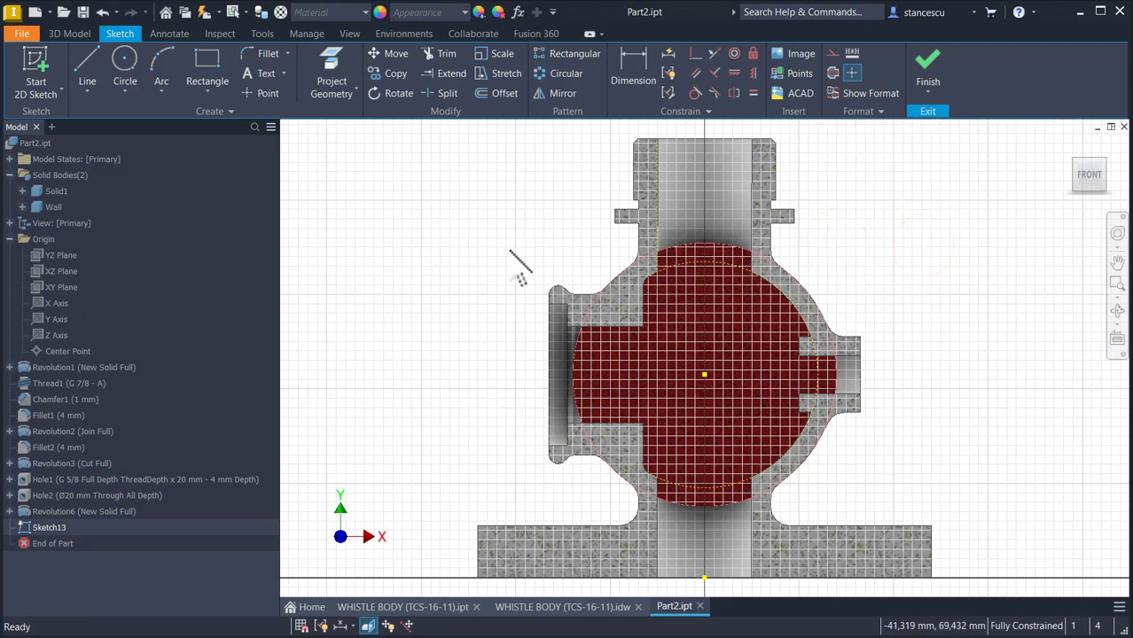
- Draw a vertical line right of the cavity's center, continued at its lower end by a tangent arc of about 8 mm radius curving right
left_click(94, 69)
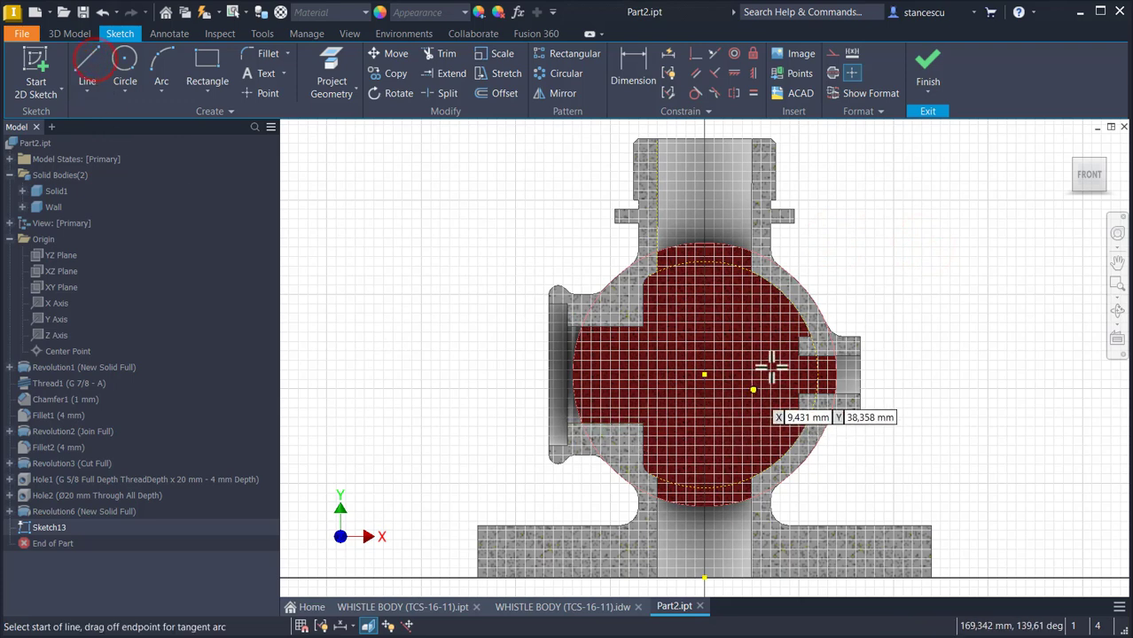
left_click(728, 308)
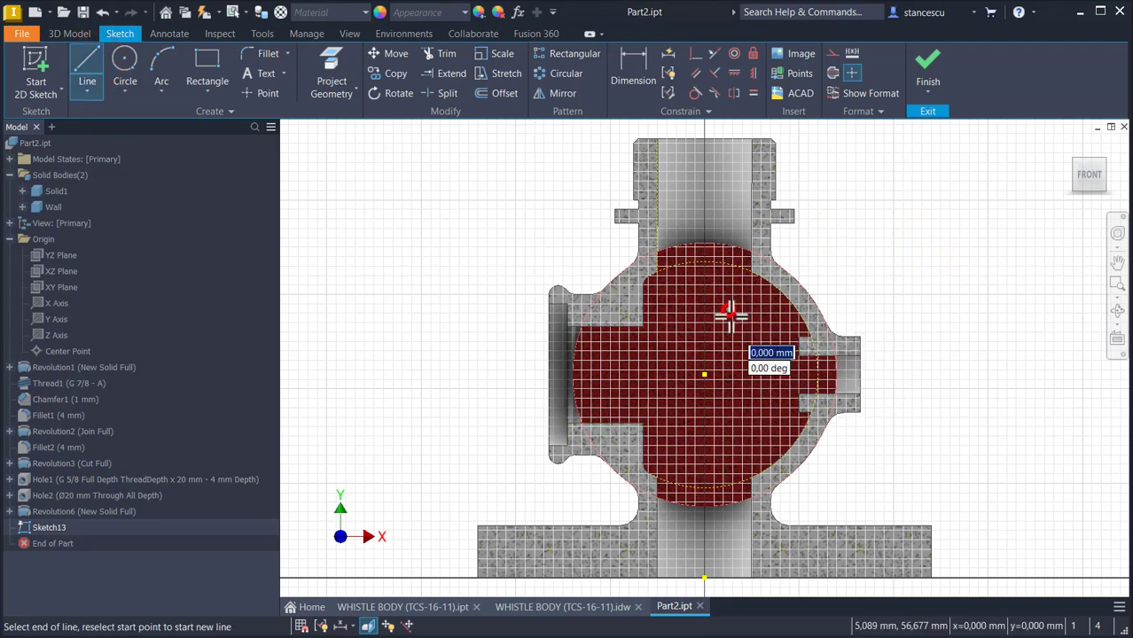
left_click(728, 420)
left_click_drag(728, 420, 768, 458)
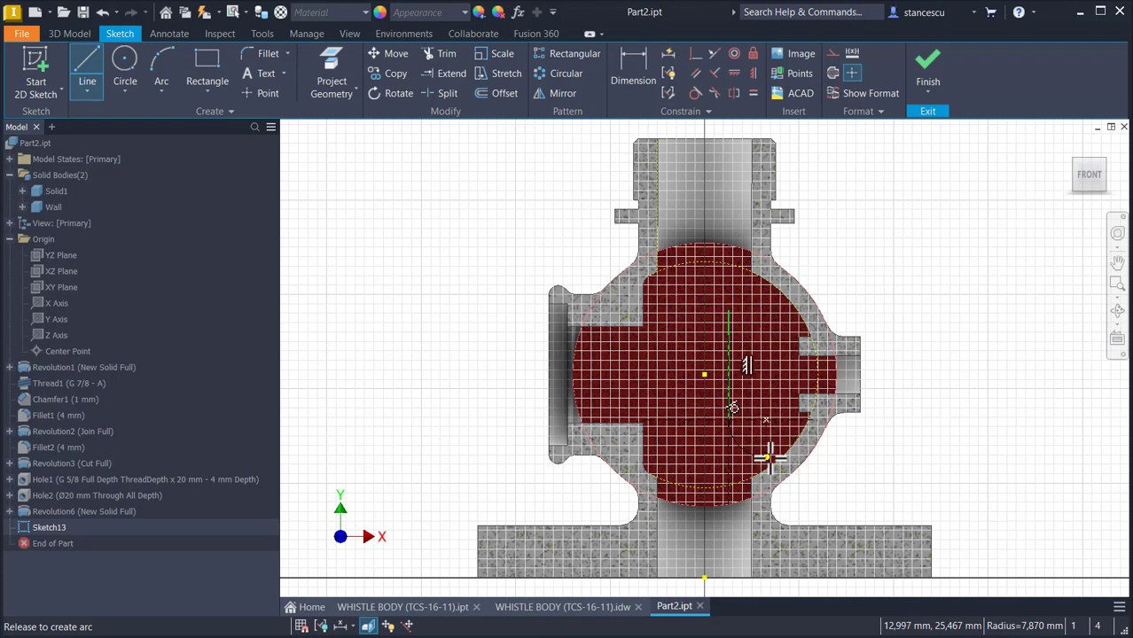
left_click_drag(773, 457, 781, 458)
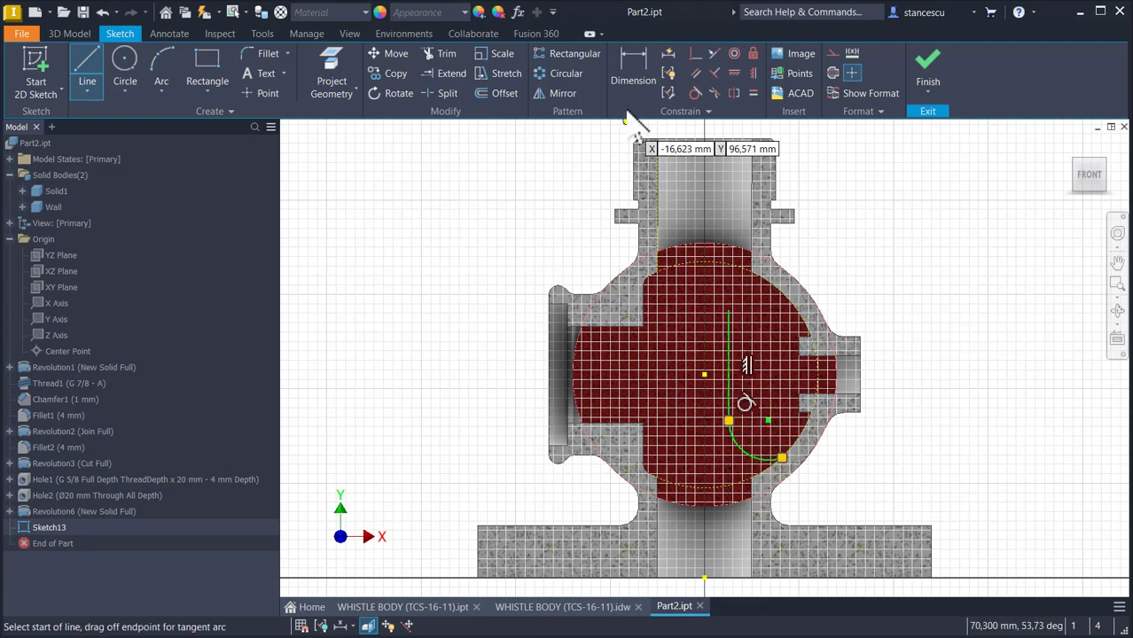
- Constrain the lower arc tangent to the projected cavity arc
left_click(696, 92)
left_click(750, 450)
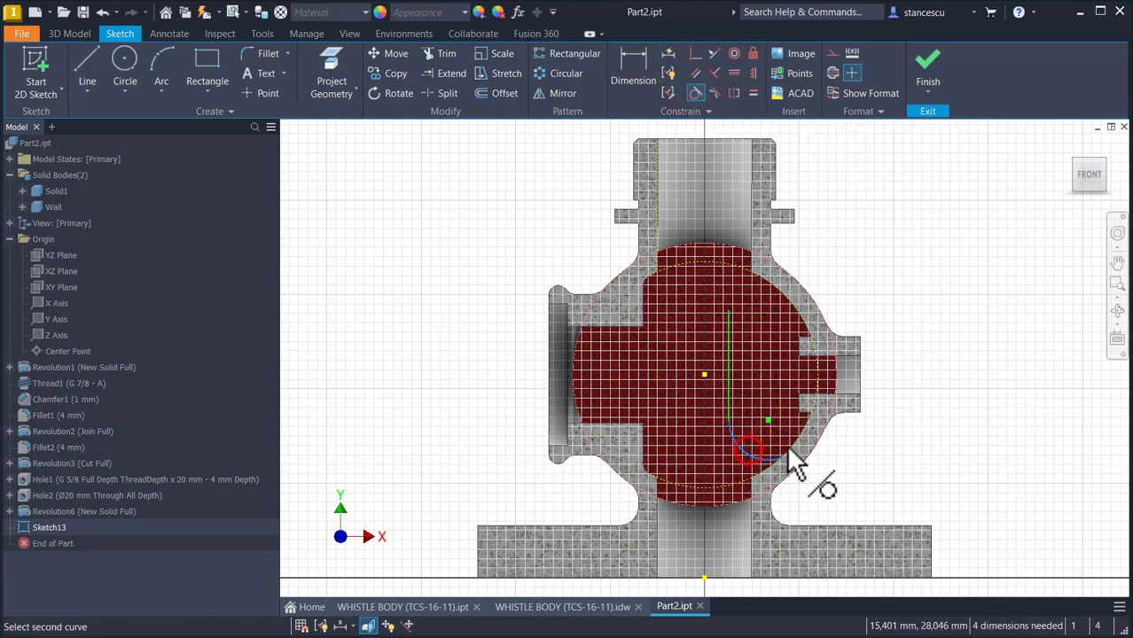
left_click(787, 445)
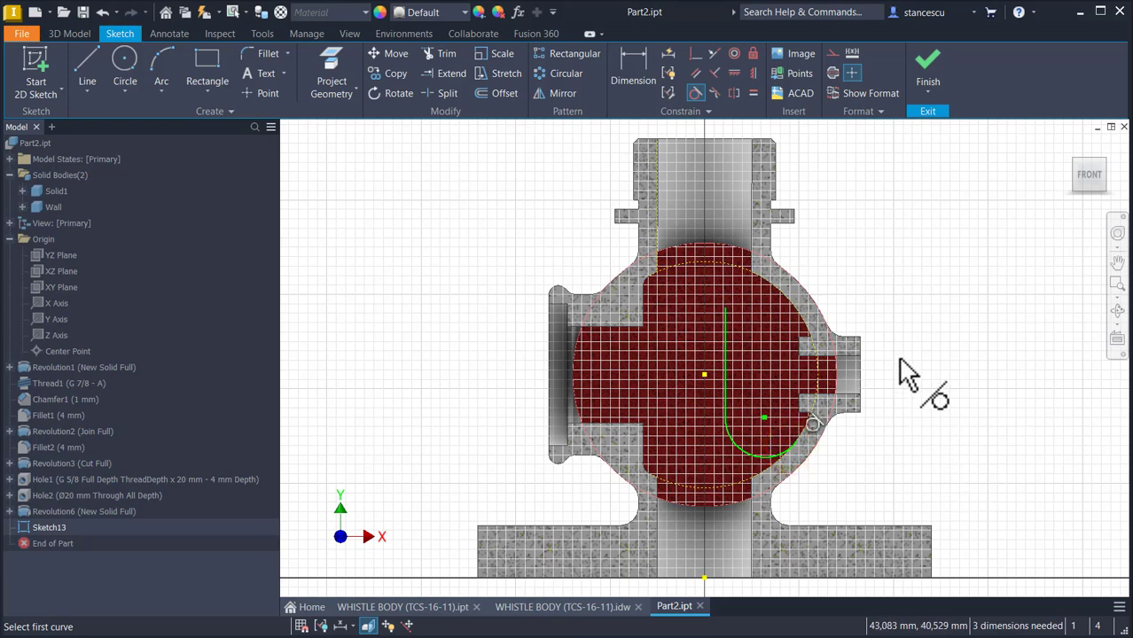
- Dimension the lower arc's radius to 7 mm and the vertical line's horizontal distance from the cavity's center point to 5 mm
left_click(635, 57)
left_click(741, 448)
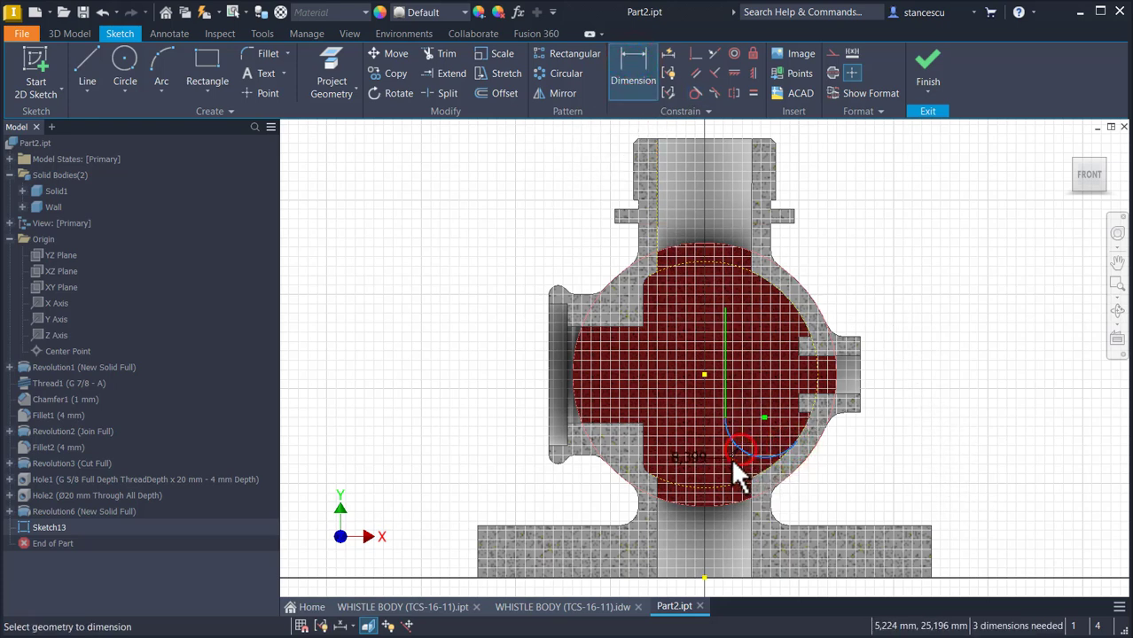
left_click(597, 491)
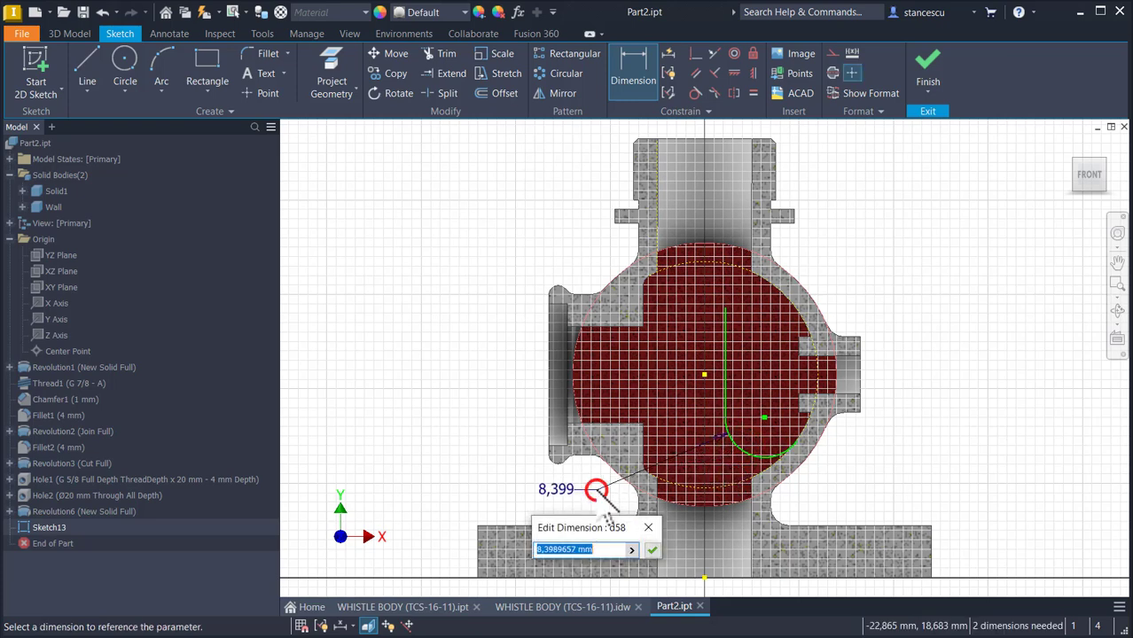
type("7")
key("Return")
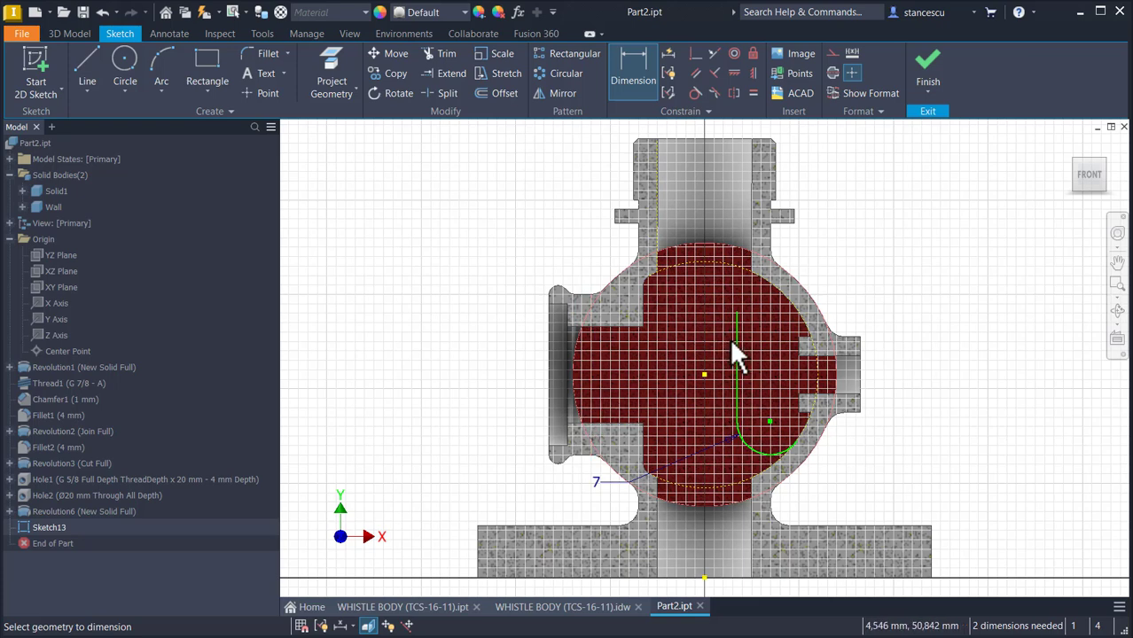
left_click(703, 374)
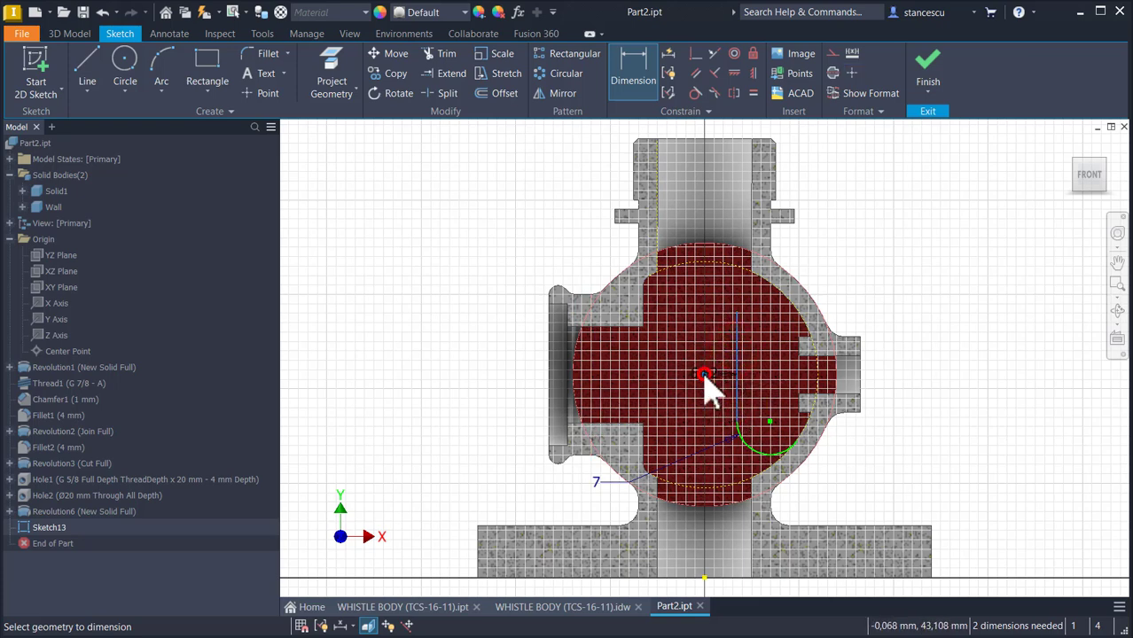
left_click(723, 183)
type("5")
key("Return")
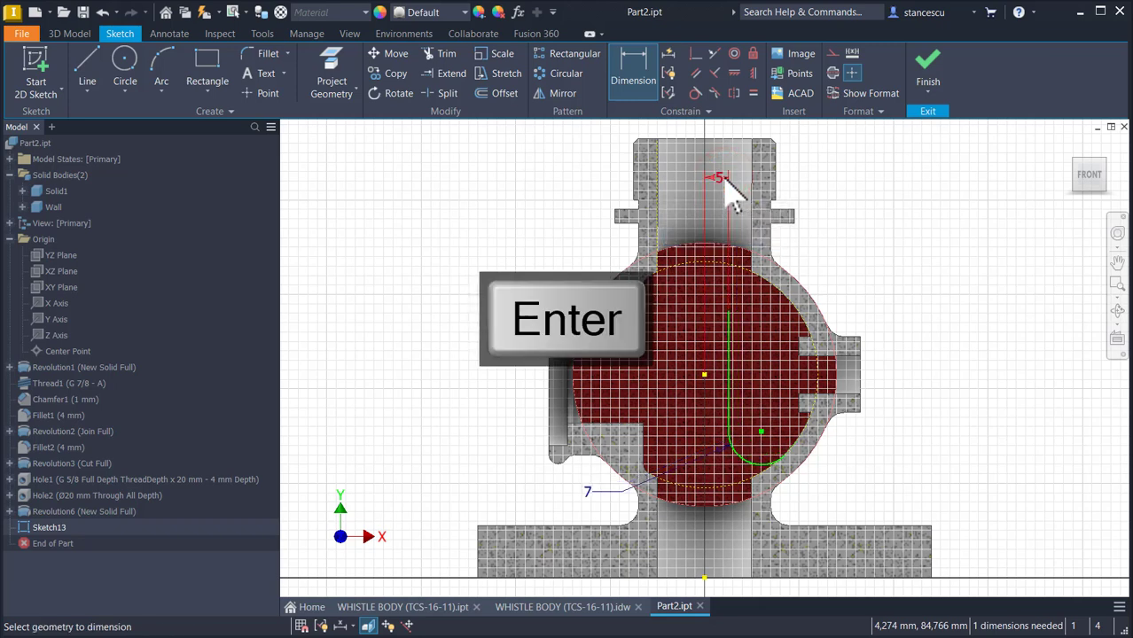
- Start the Line tool to continue the wall profile near the vertical line's upper end
left_click(88, 67)
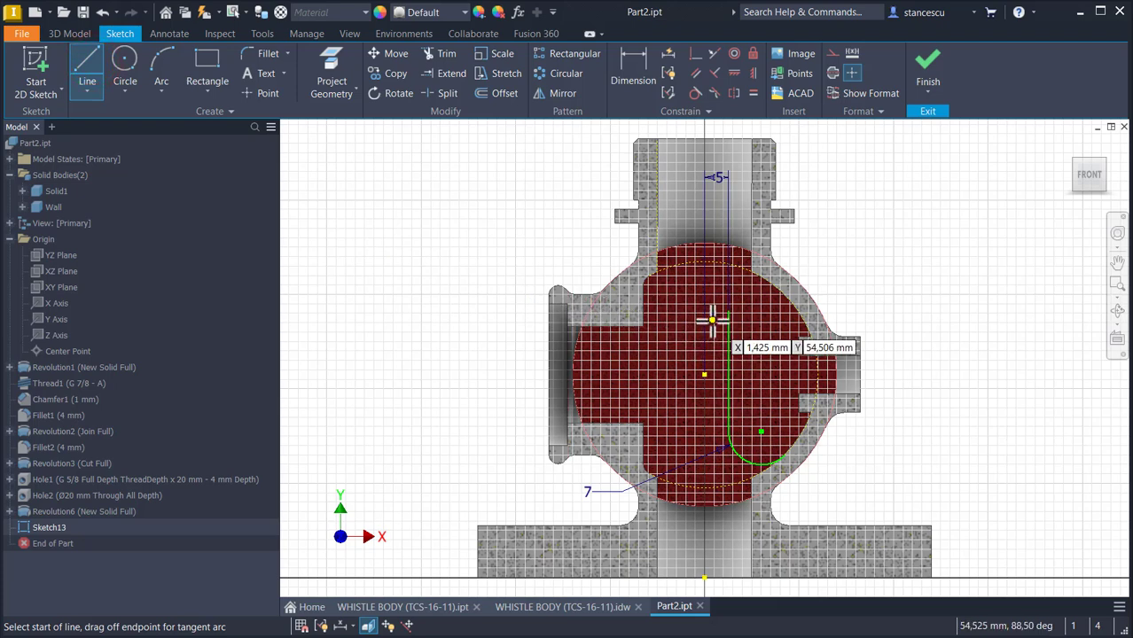
- Continue the profile from the vertical line's upper end with two tangent arcs, making the last one tangent to the neck's left bore edge
left_click_drag(729, 314, 694, 280)
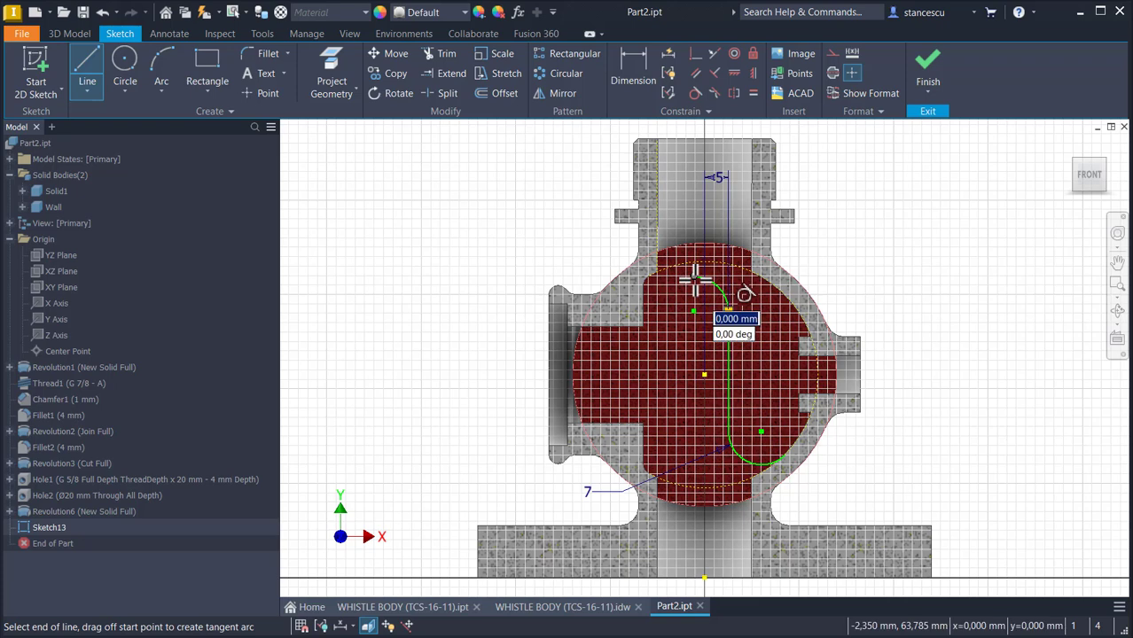
mouse_move(694, 280)
left_mouse_down()
mouse_move(660, 246)
mouse_move(657, 223)
left_mouse_up()
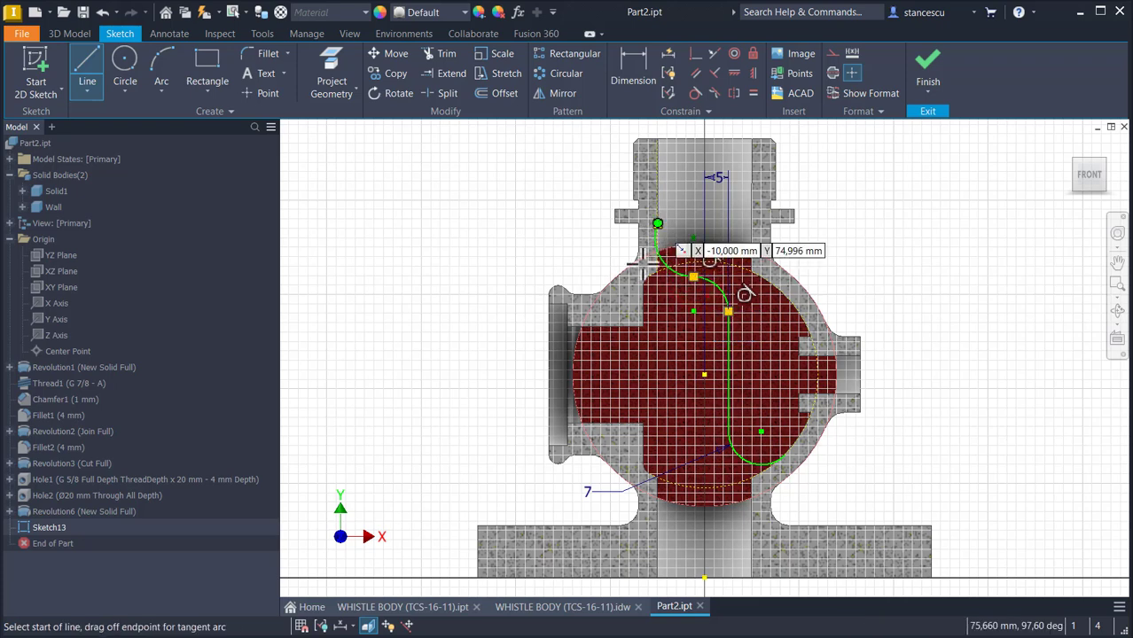
left_click(696, 93)
left_click(664, 261)
left_click(656, 210)
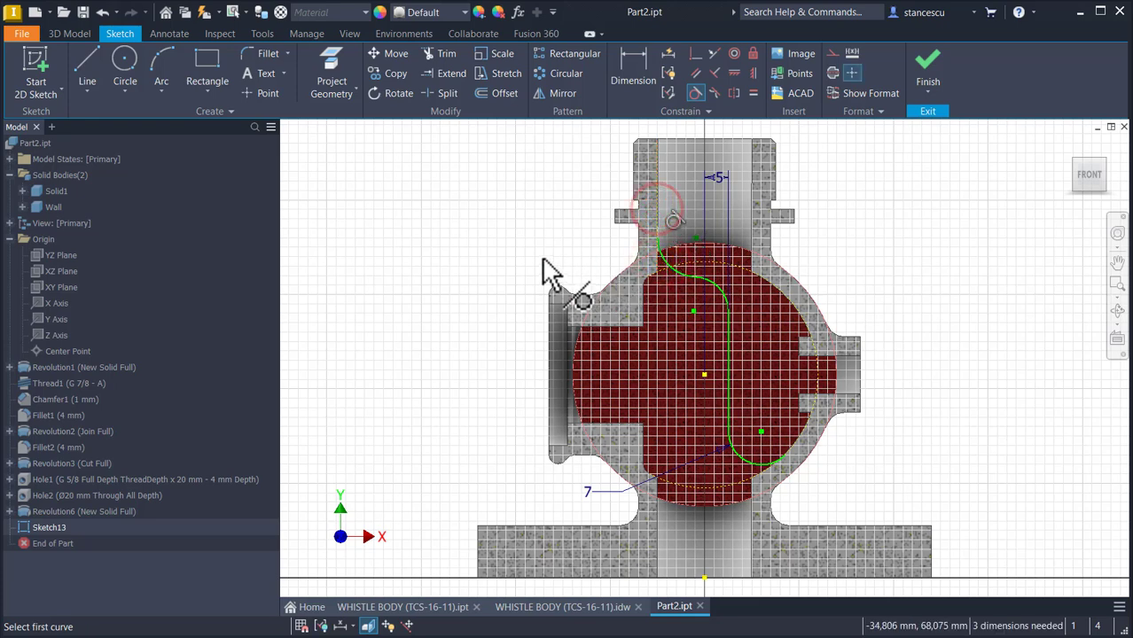
- Dimension the vertical distance from the sphere's centre to the vertical line's upper end as 9 mm
left_click(629, 78)
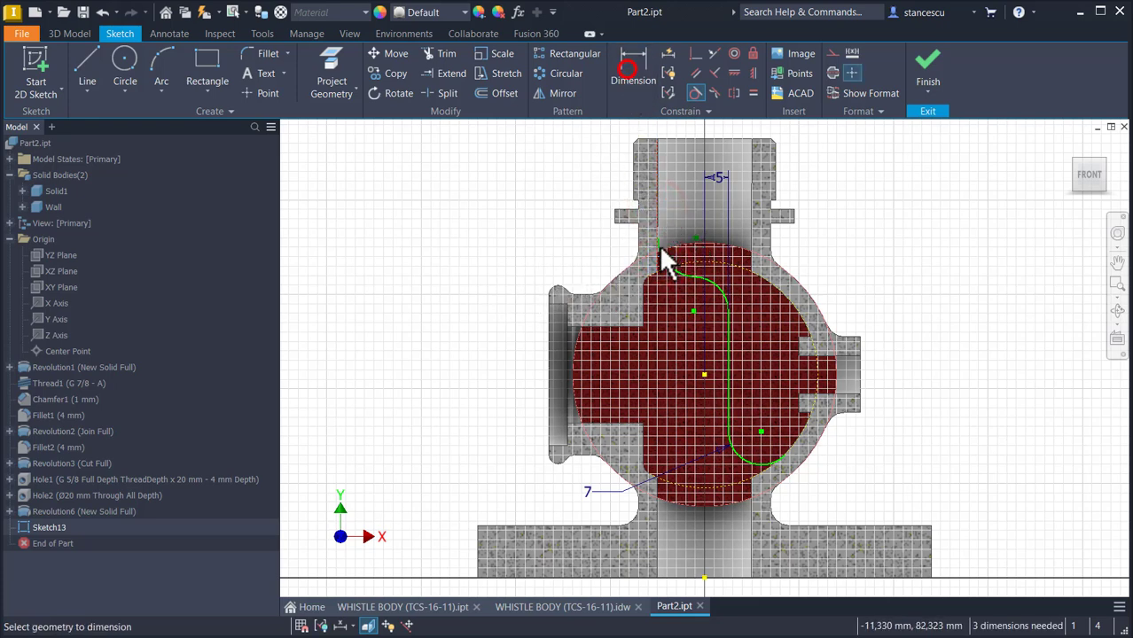
left_click(705, 375)
left_click(727, 311)
left_click(922, 359)
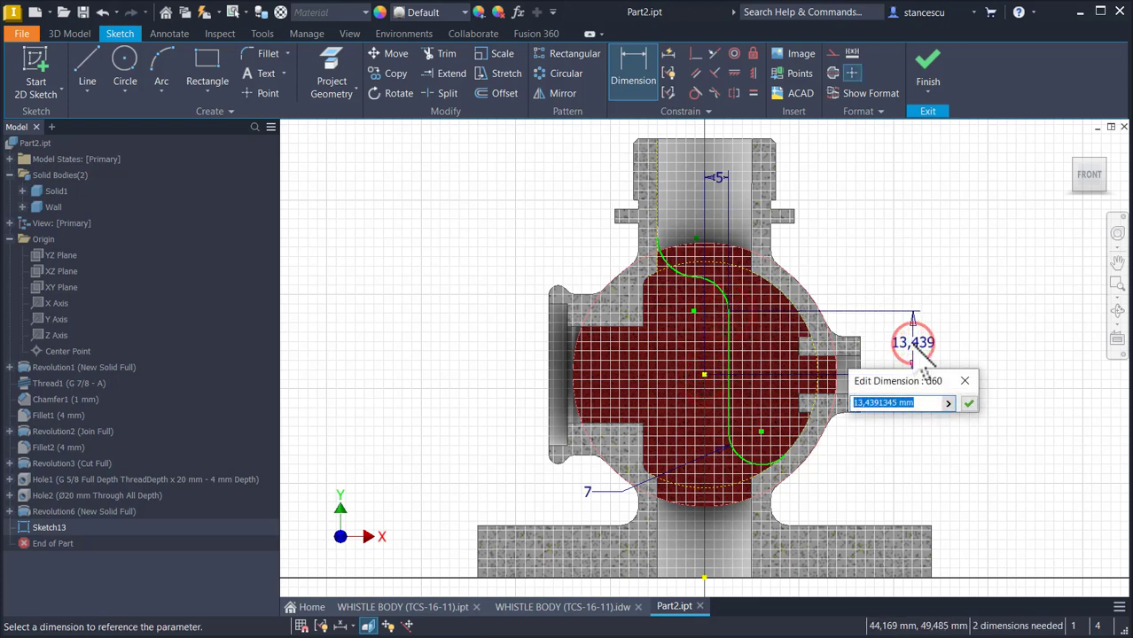
type("9")
key("Return")
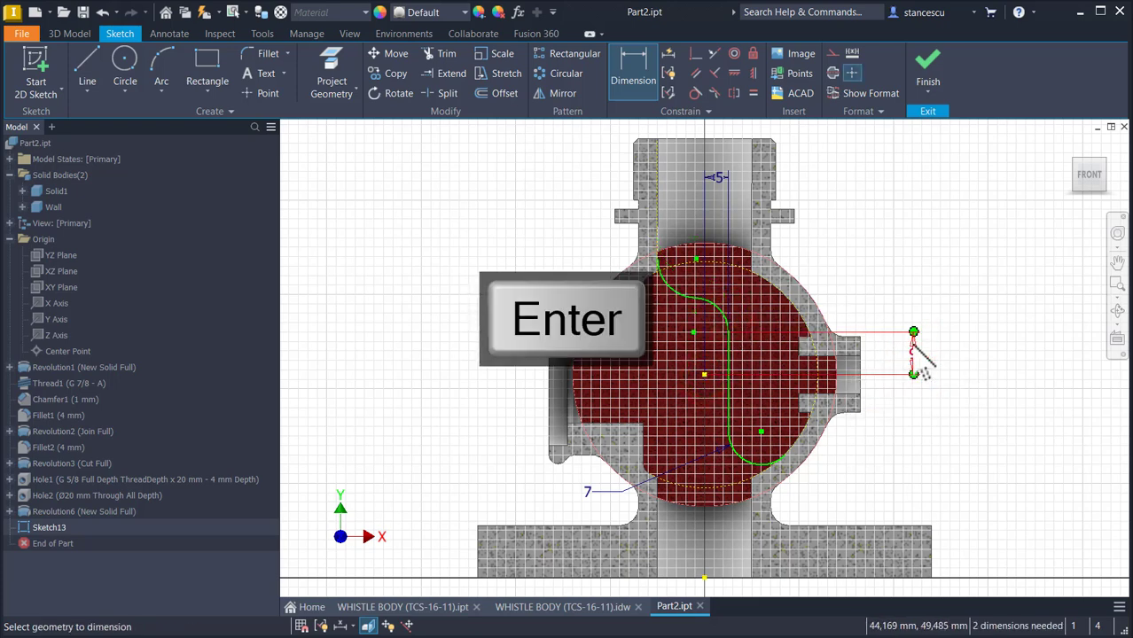
- Set the radii of both upper arcs of the S-shaped profile to 8,5 mm
left_click(711, 302)
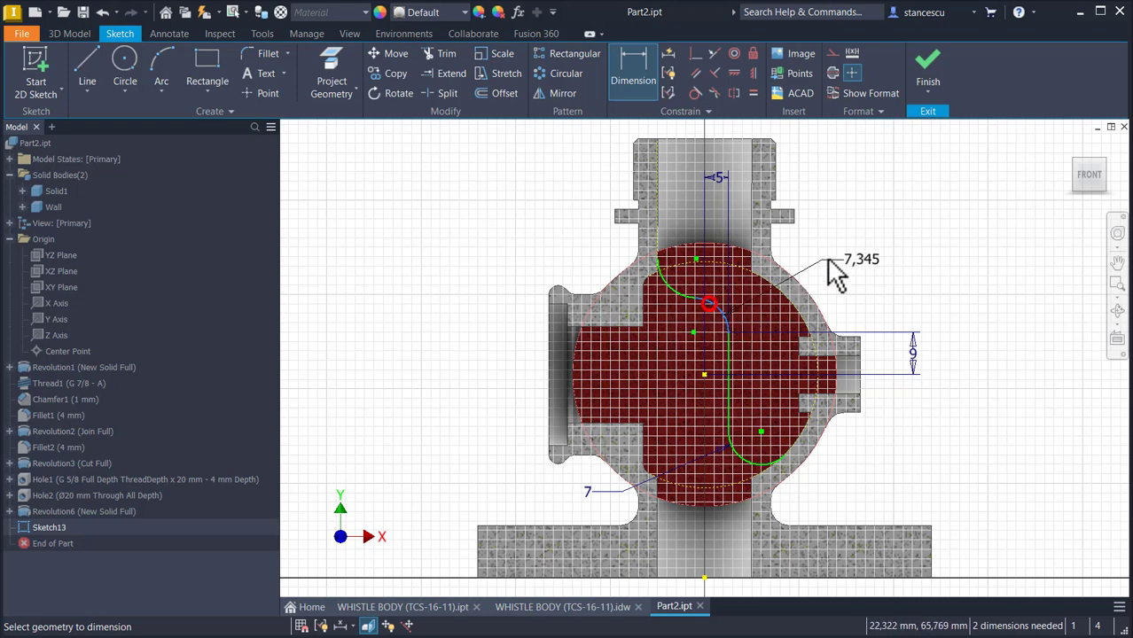
left_click(833, 263)
type("8,5")
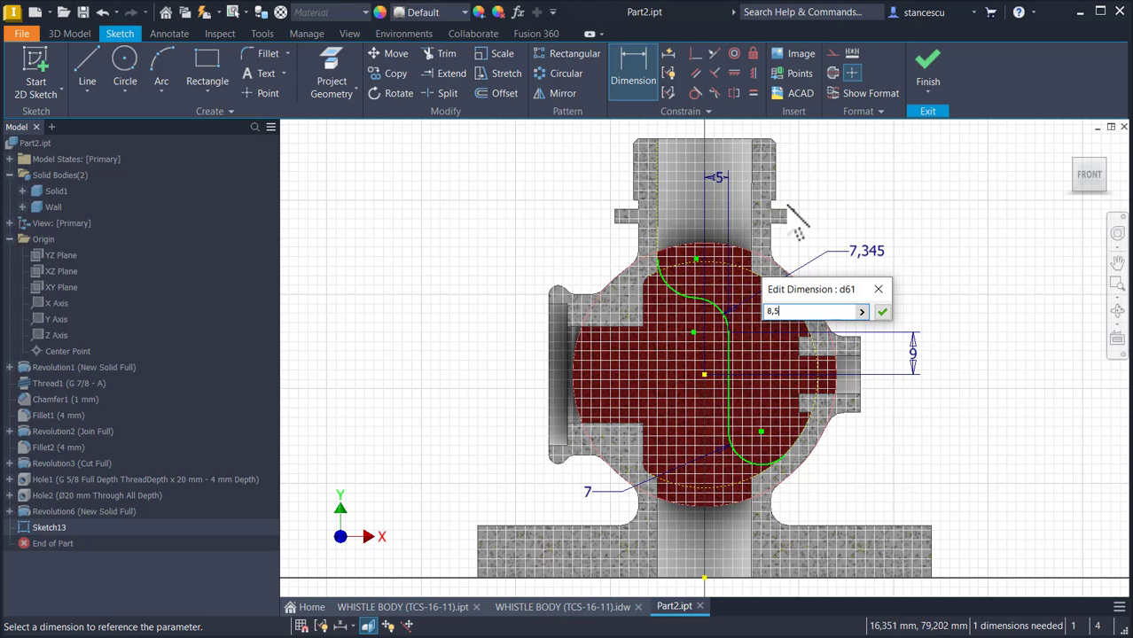
key("Return")
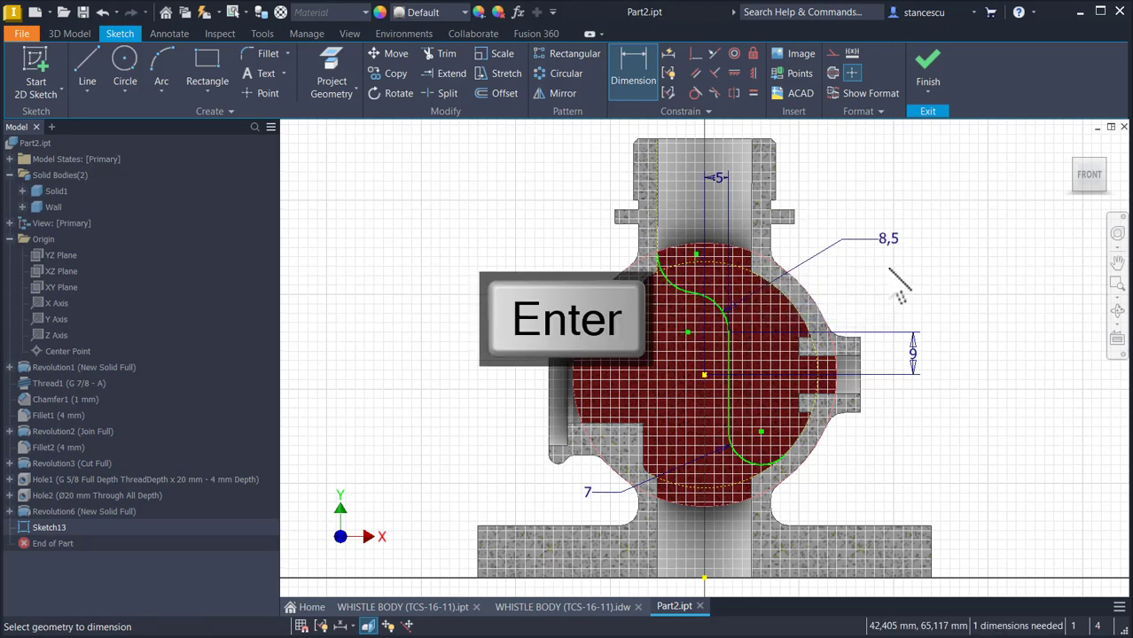
left_click(672, 286)
left_click(506, 368)
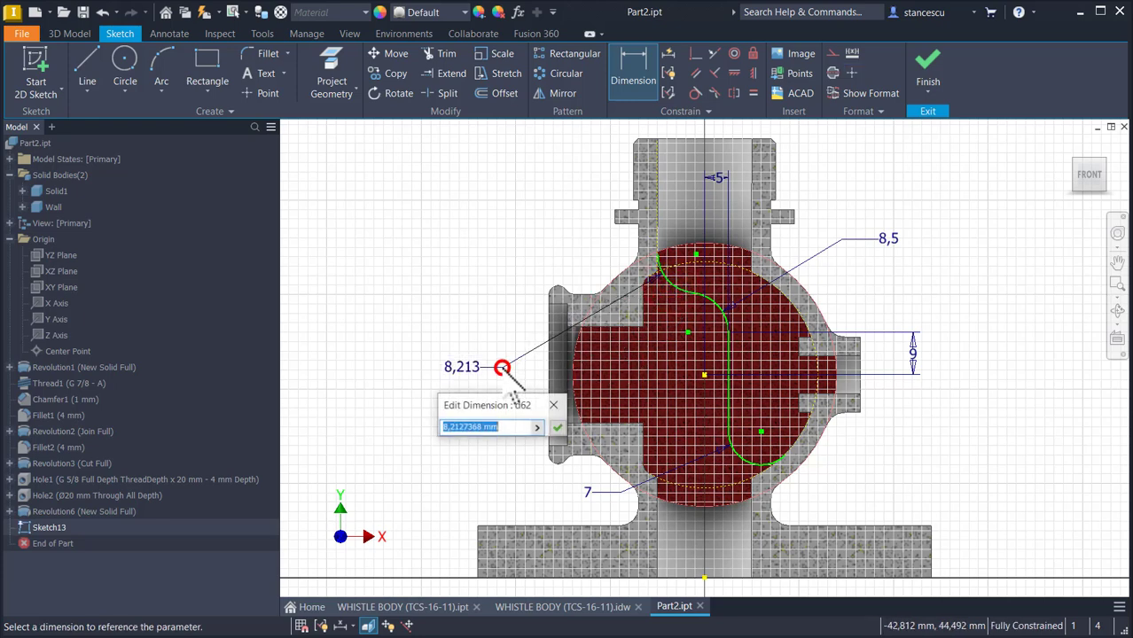
type("8,5")
key("Return")
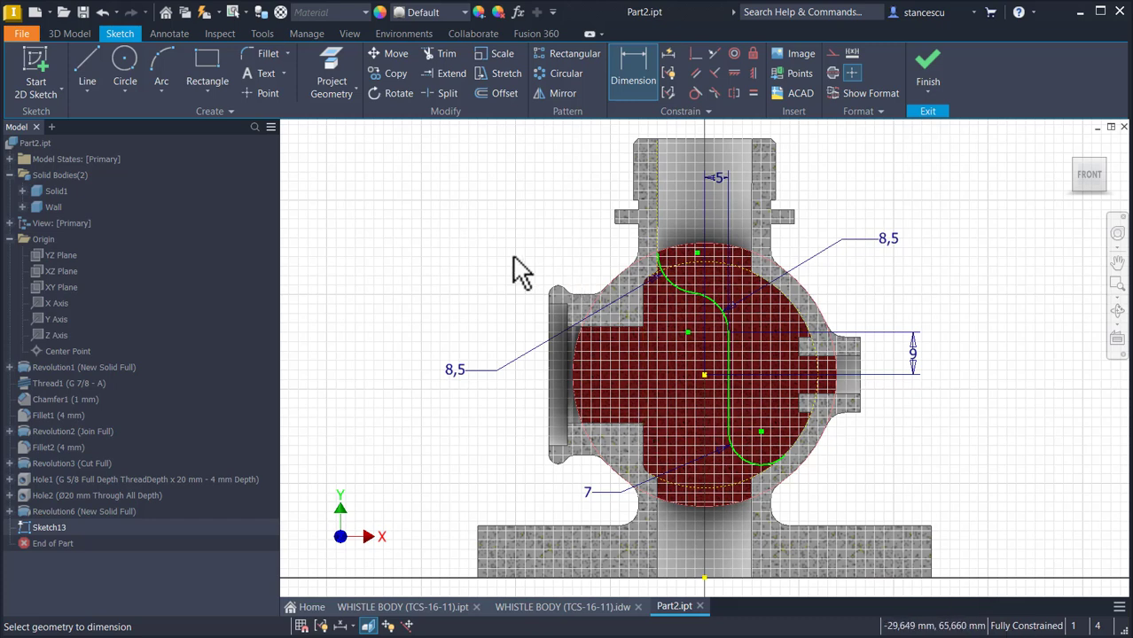
- Offset the whole S-shaped curve 5 mm towards the sphere's centre
left_click(504, 93)
left_click(731, 400)
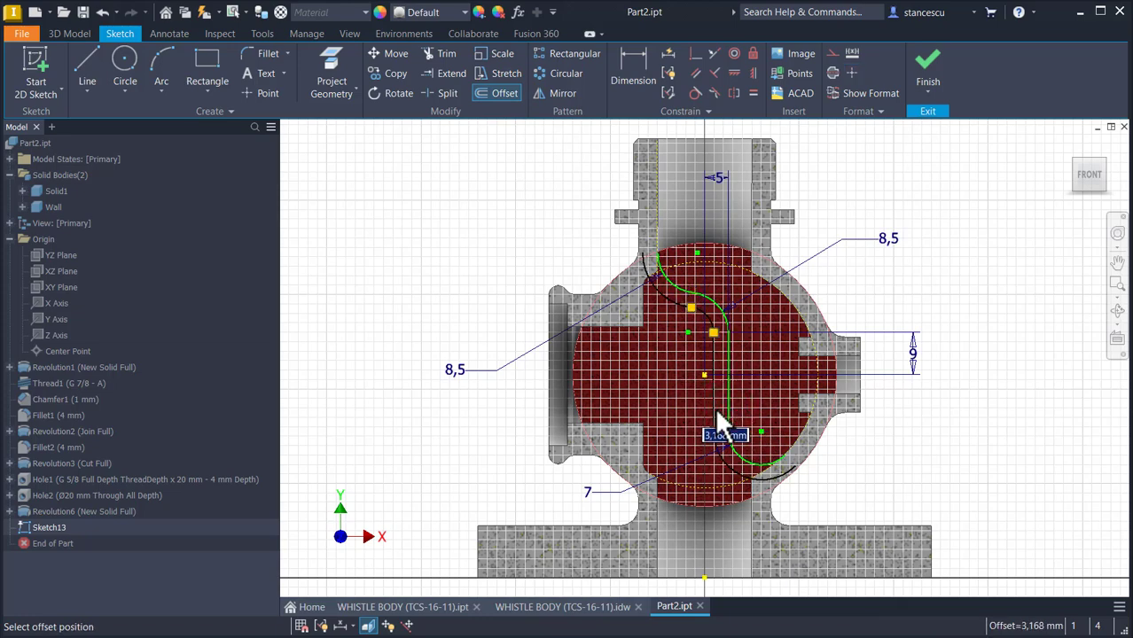
key("Return")
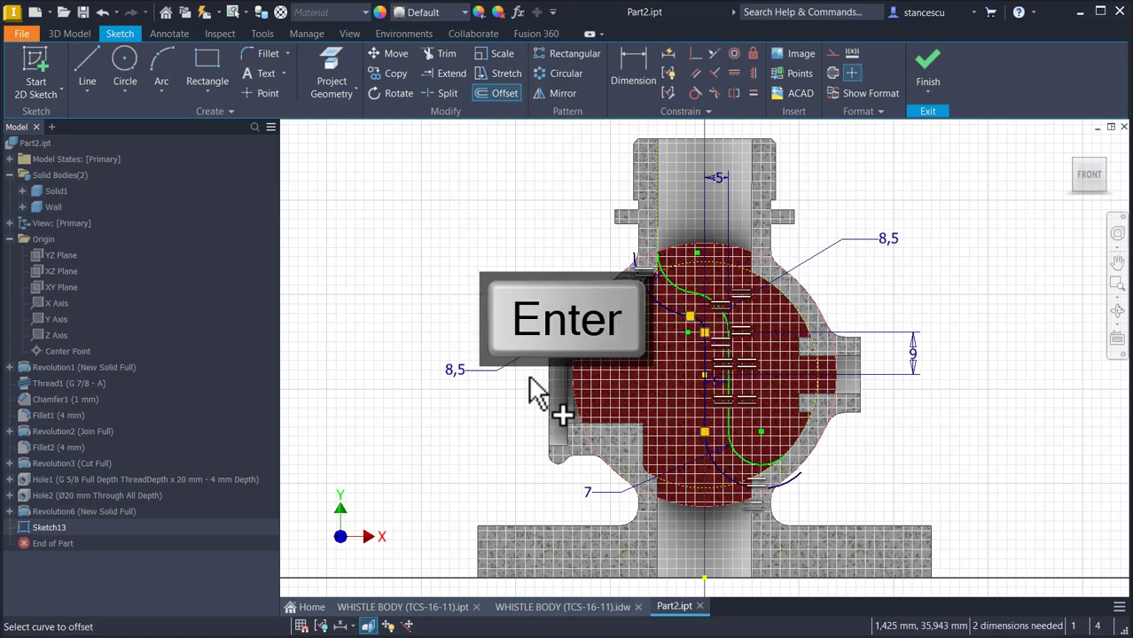
scroll(591, 266, "up", 3)
scroll(657, 275, "up", 2)
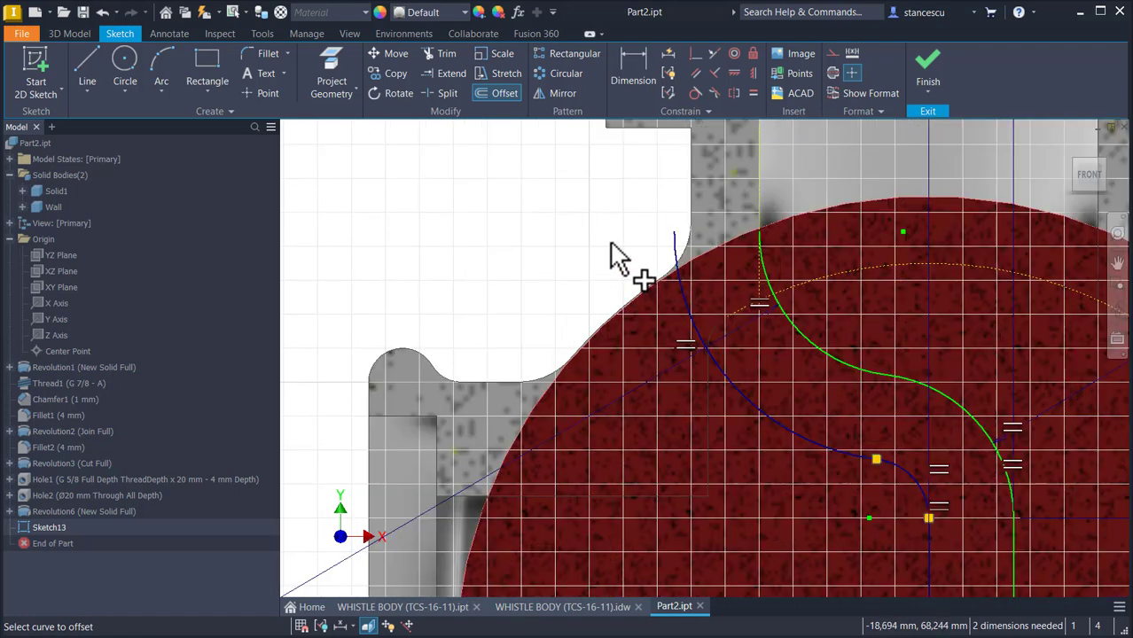
key("Escape")
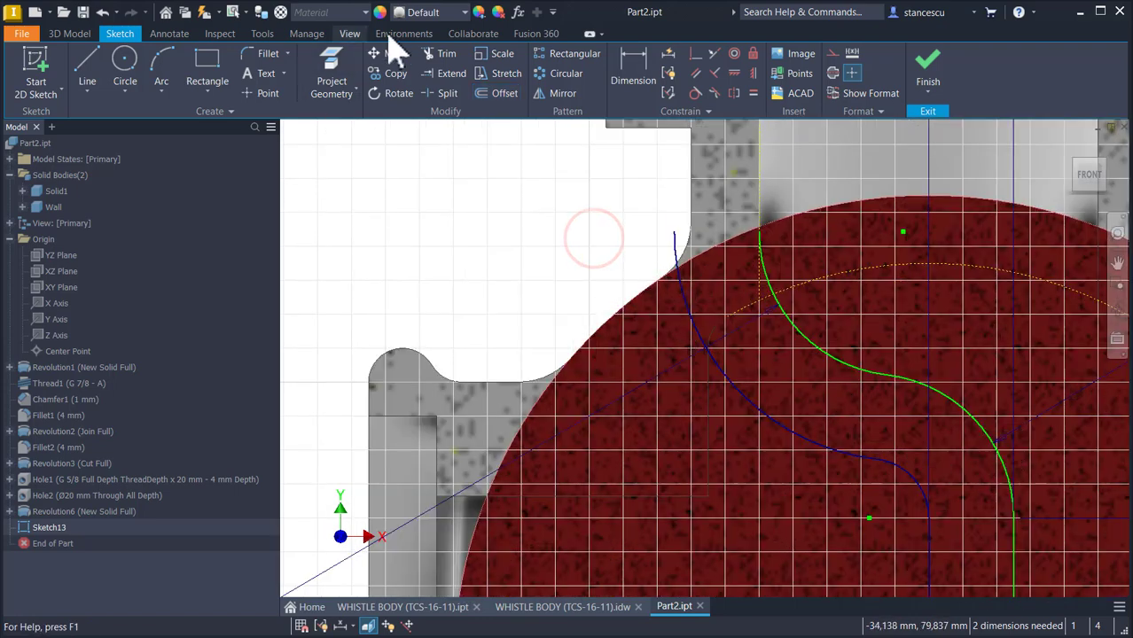
- Try to trim the overhanging upper end of the offset curve
left_click(438, 54)
left_click(678, 254)
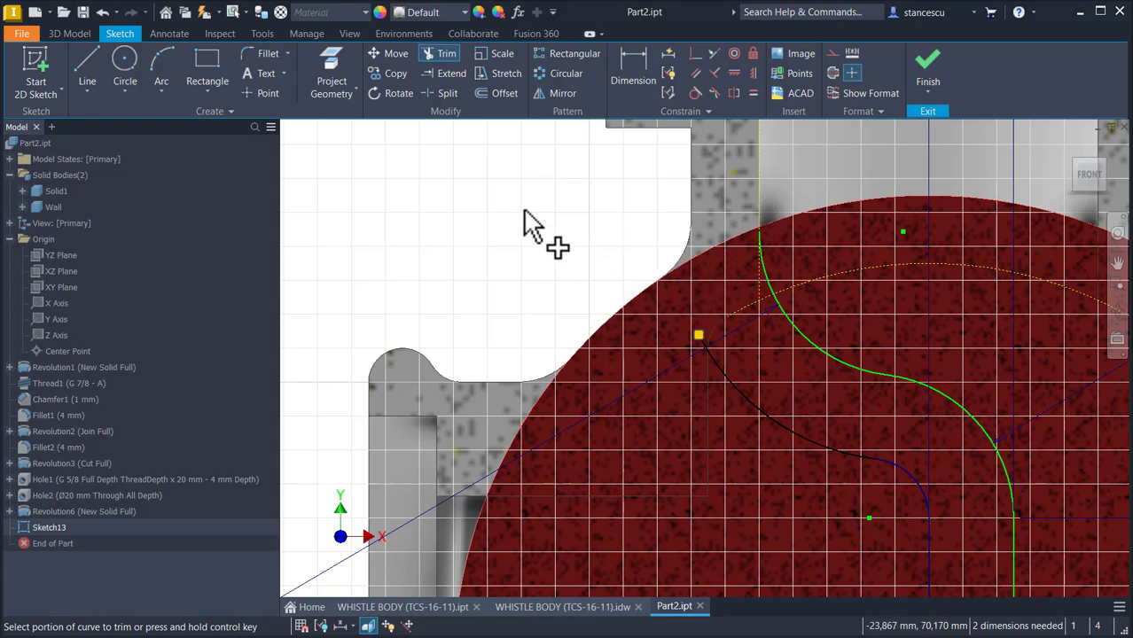
key("ctrl+z")
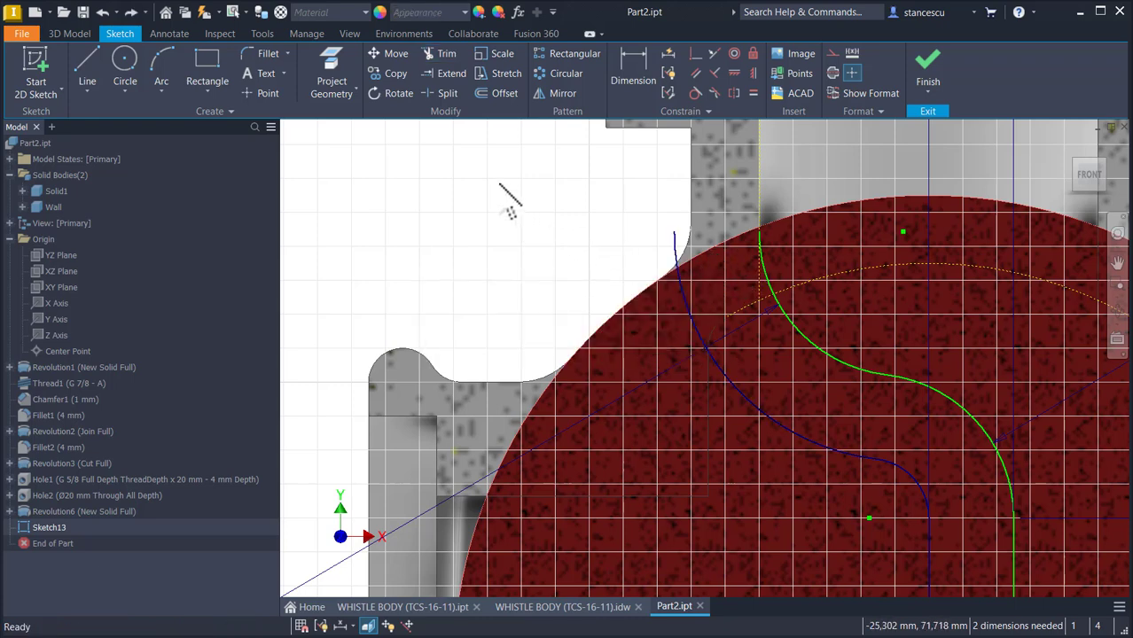
- Project the sphere's outer circular edge into the sketch and convert it to construction geometry
left_click(331, 62)
left_click(594, 322)
key("Escape")
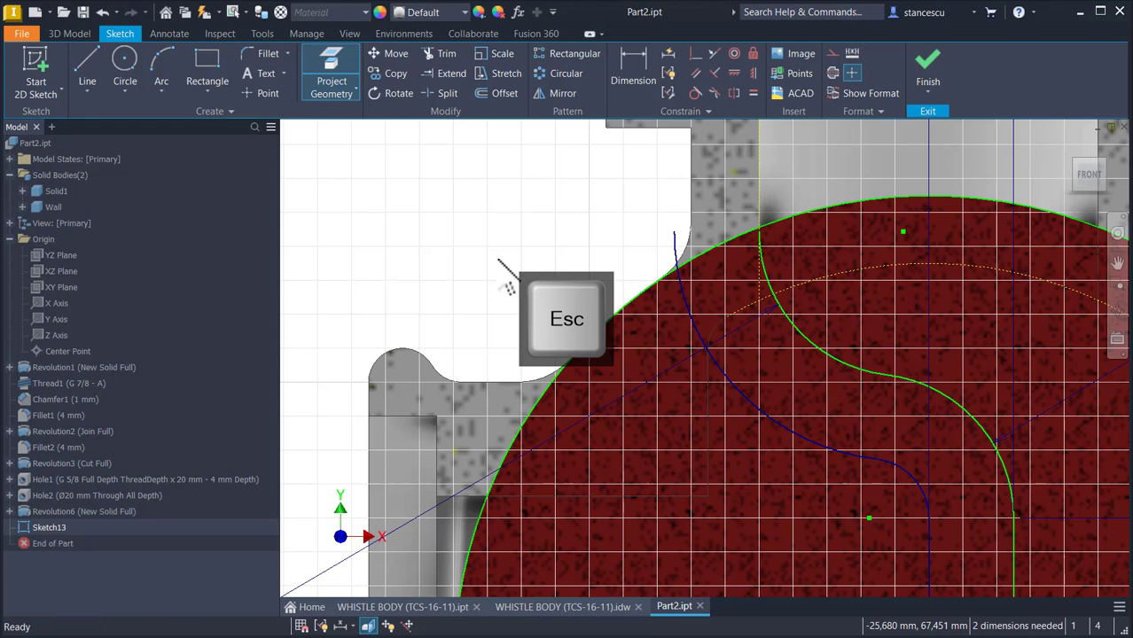
left_click(597, 325)
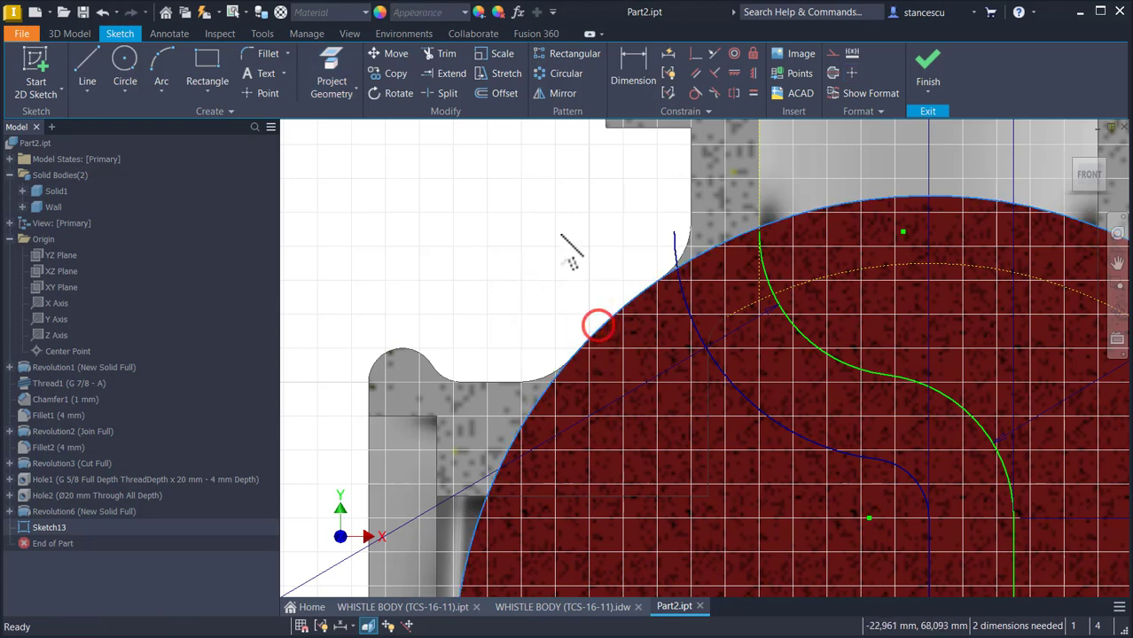
left_click(835, 52)
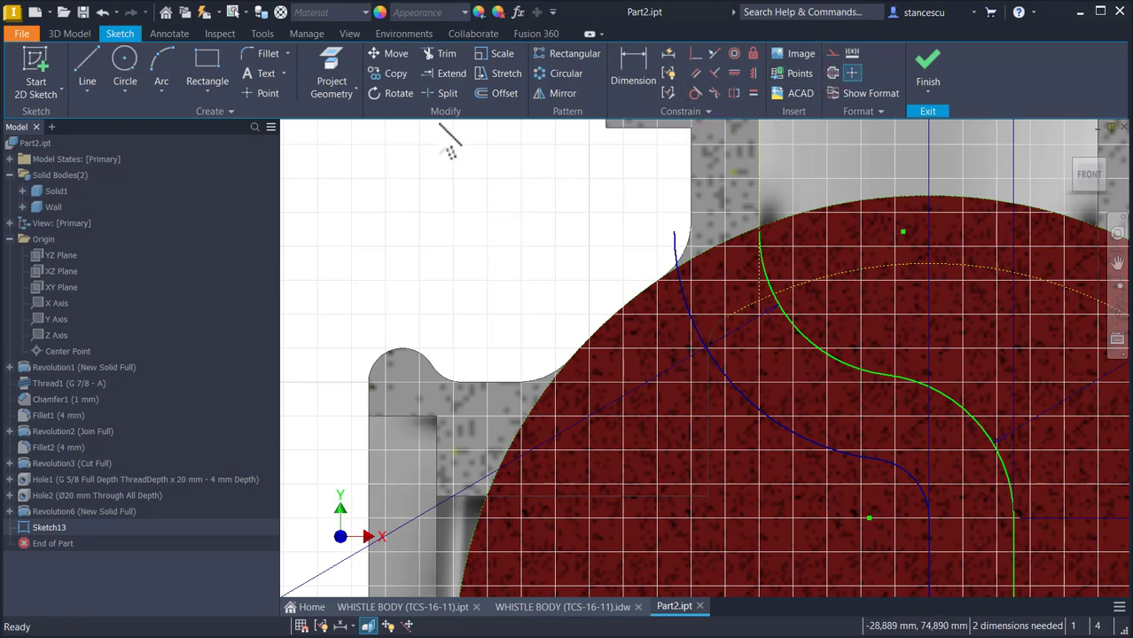
- Trim the upper end of the offset curve back to the projected outer circle
left_click(447, 55)
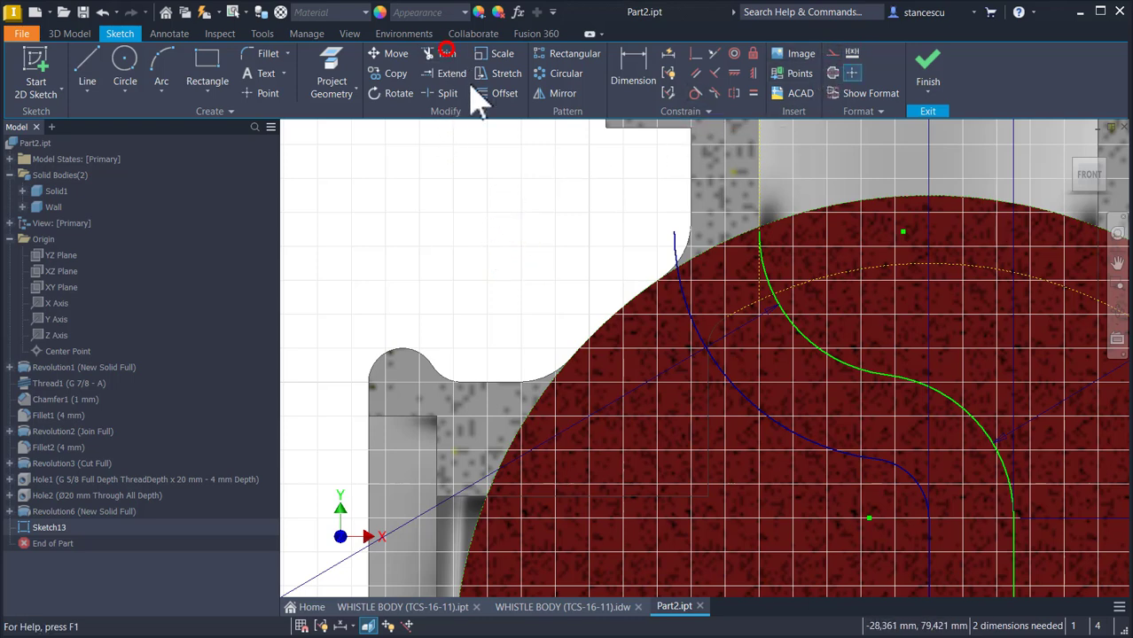
left_click(671, 244)
scroll(658, 276, "up", 2)
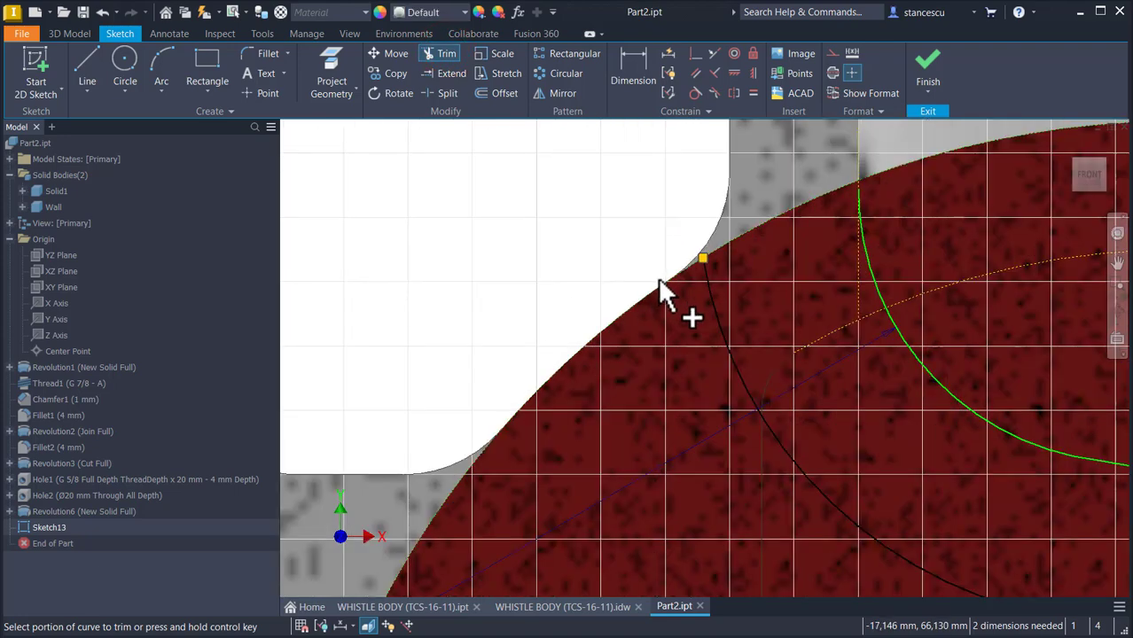
middle_click_drag(680, 345, 653, 377)
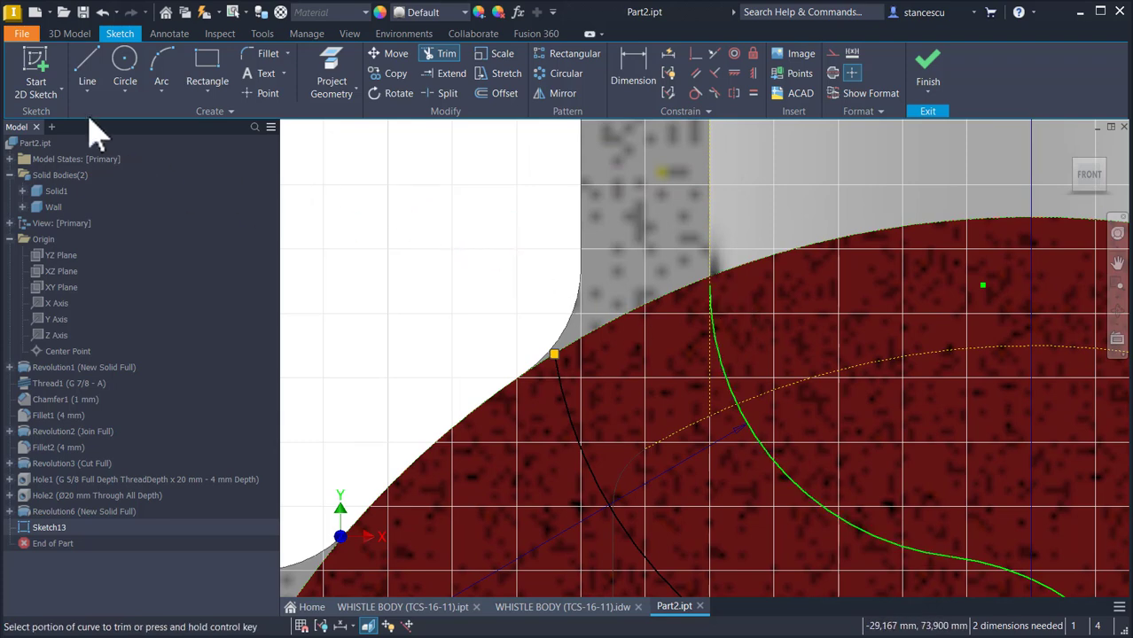
left_click(87, 59)
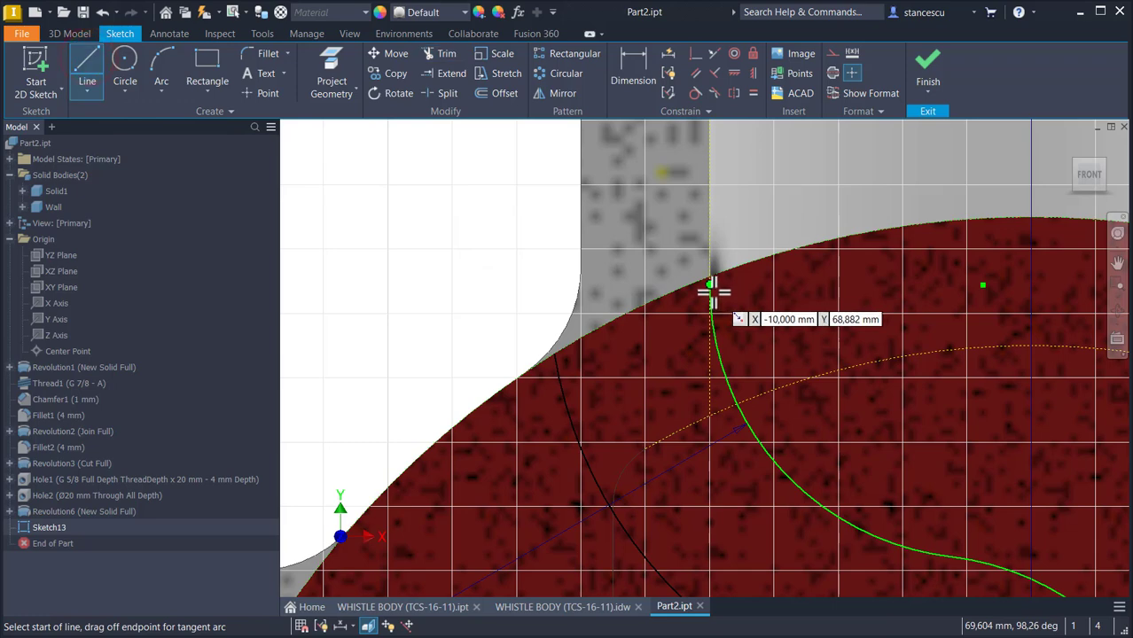
left_click(711, 276)
left_click(711, 274)
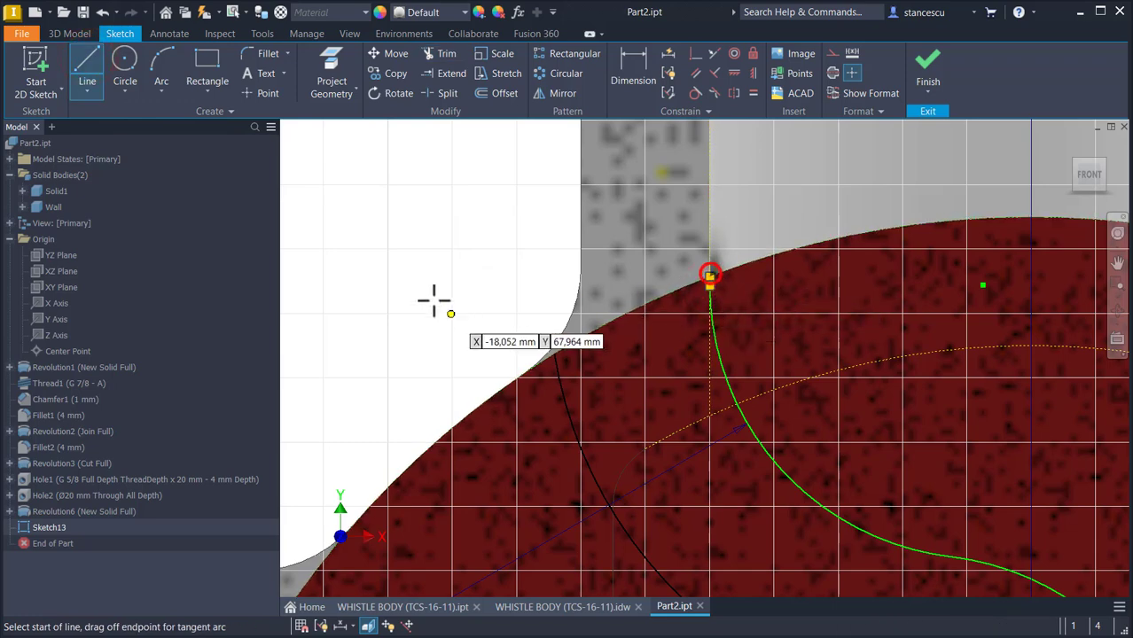
left_click(388, 274)
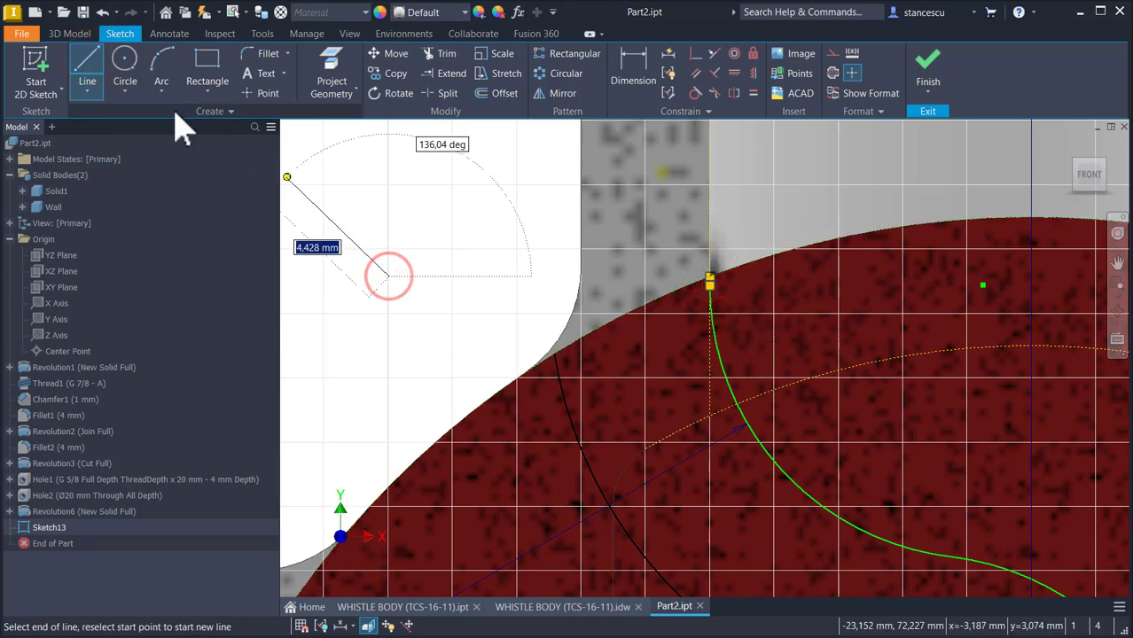
key("Escape")
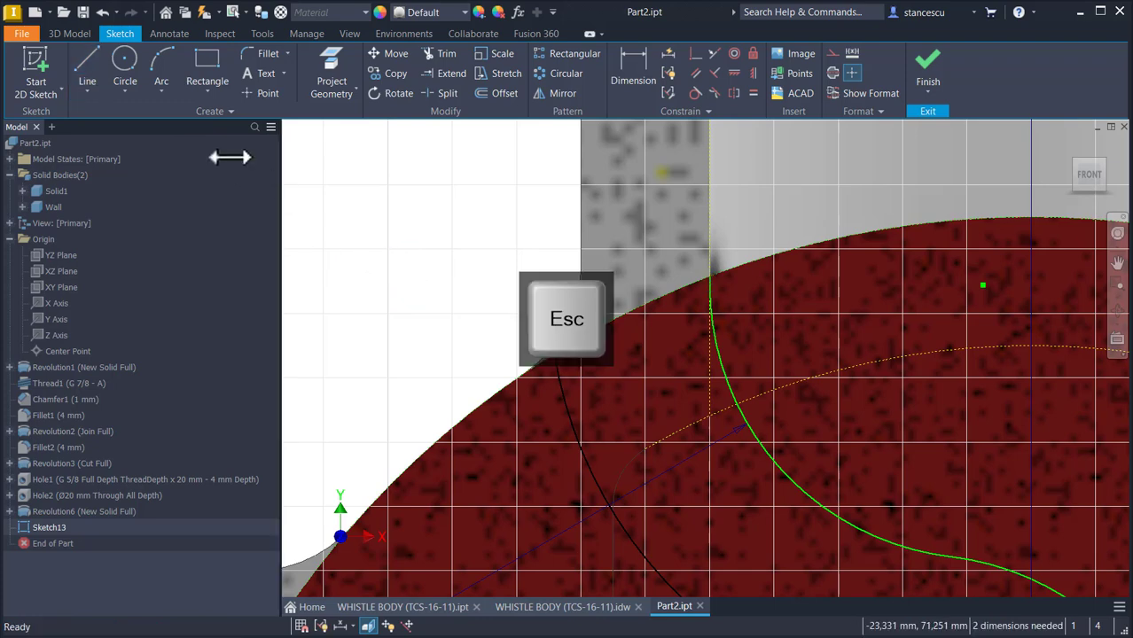
- Close the profile's upper end with a three-point arc of 28 mm radius along the projected circle, joining the offset and original curves
left_click(162, 64)
left_click(551, 354)
left_click(710, 276)
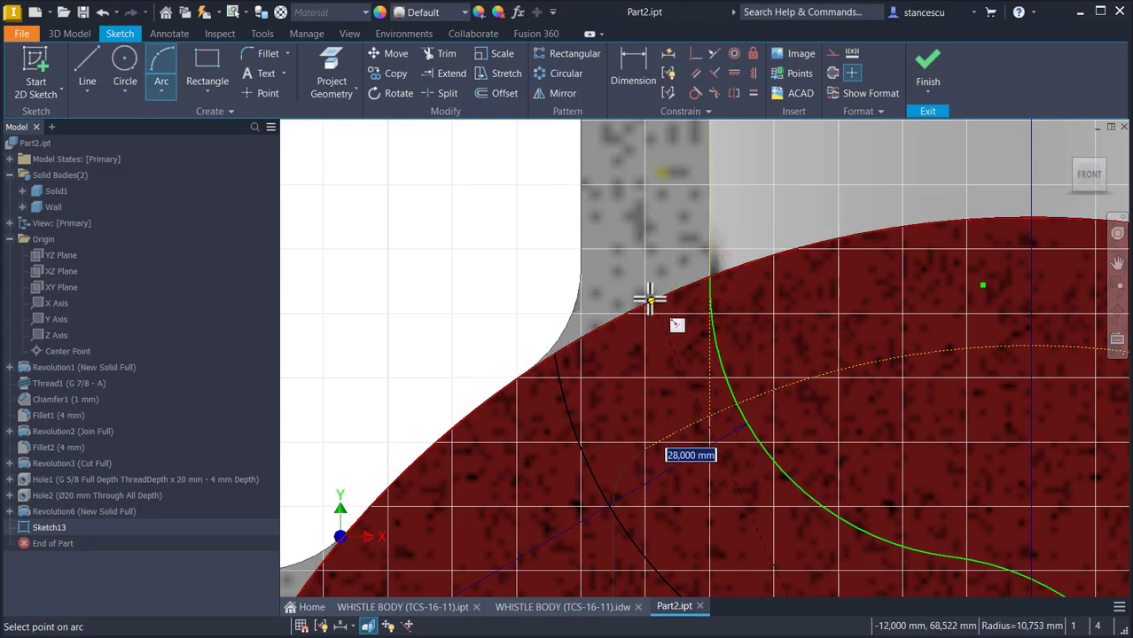
left_click(651, 303)
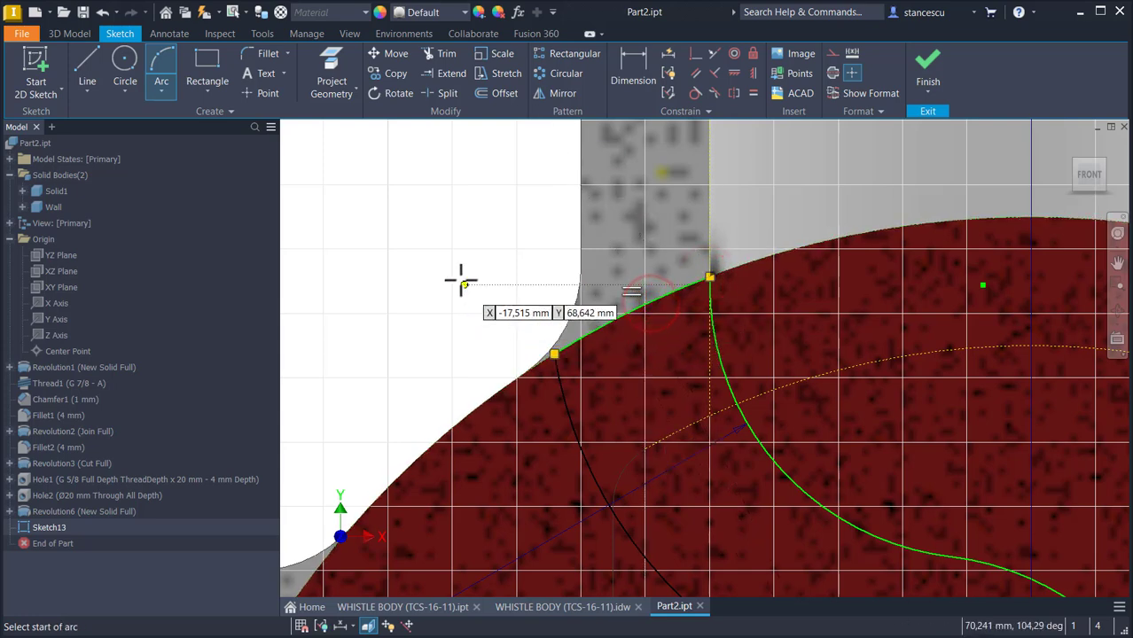
- Trim the lower end of the offset curve back to the projected outer circle
key("Num_Lock")
key("Home")
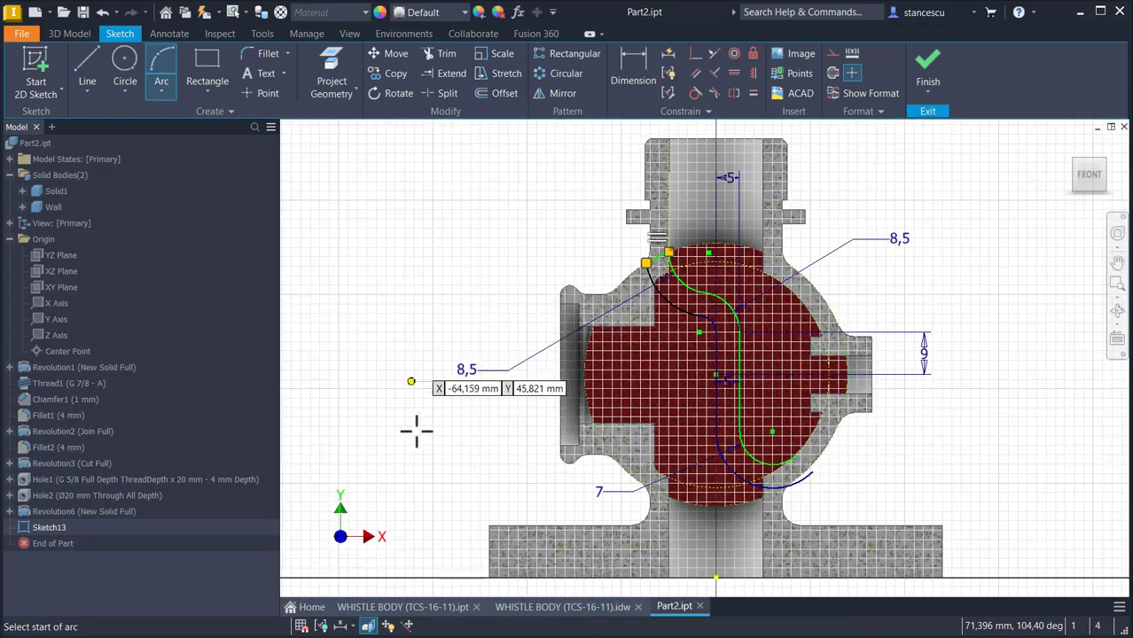
scroll(820, 485, "up", 3)
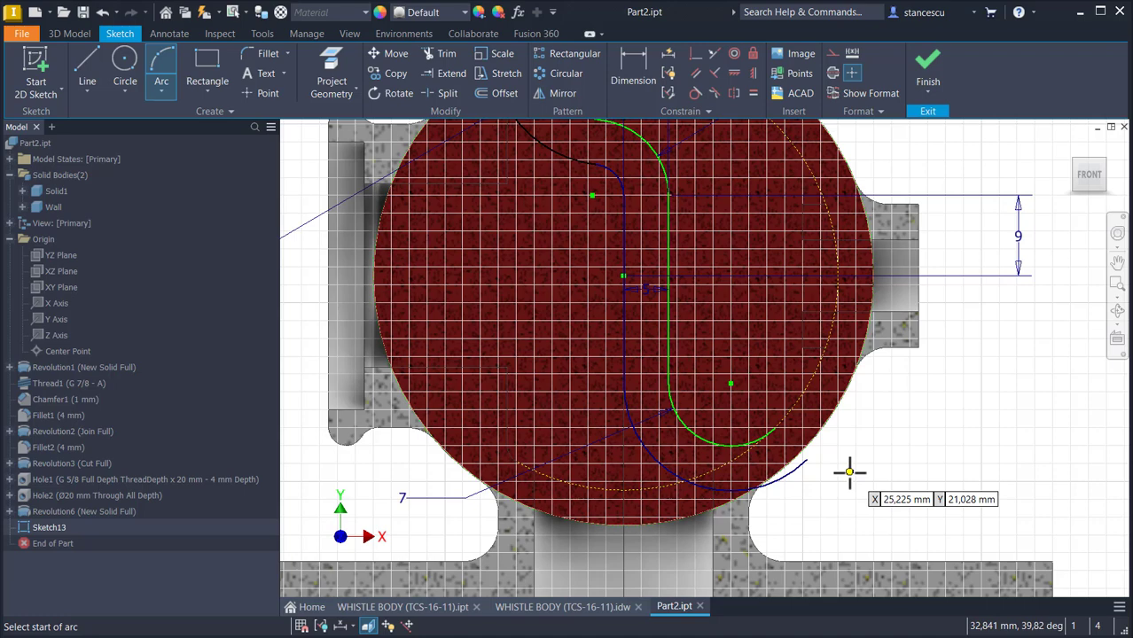
left_click(451, 54)
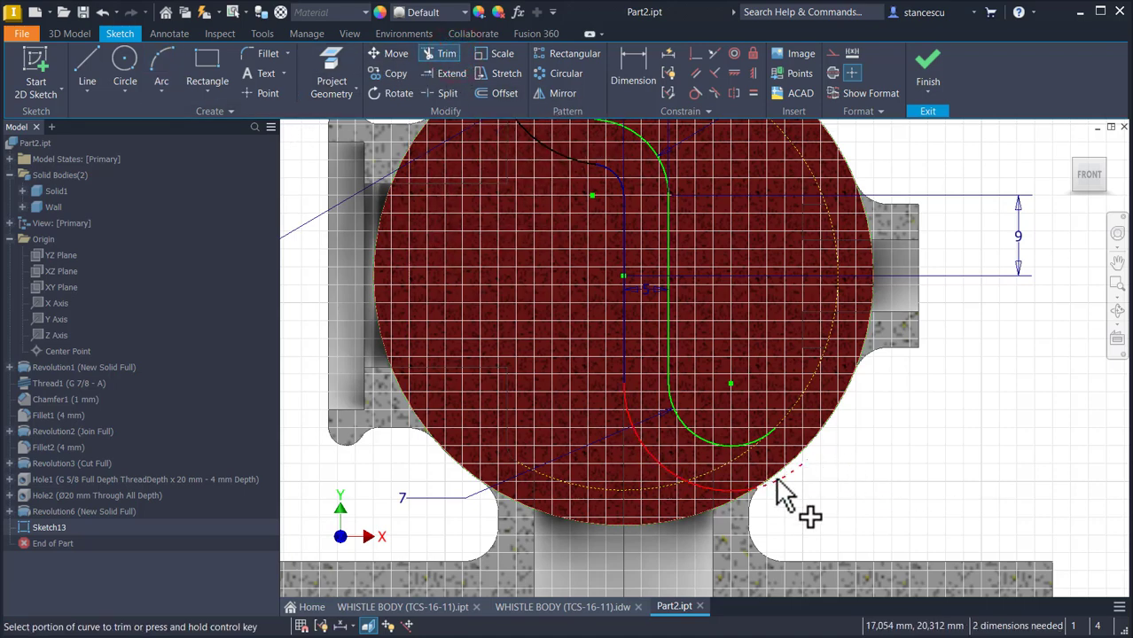
scroll(823, 483, "up", 2)
scroll(749, 500, "up", 1)
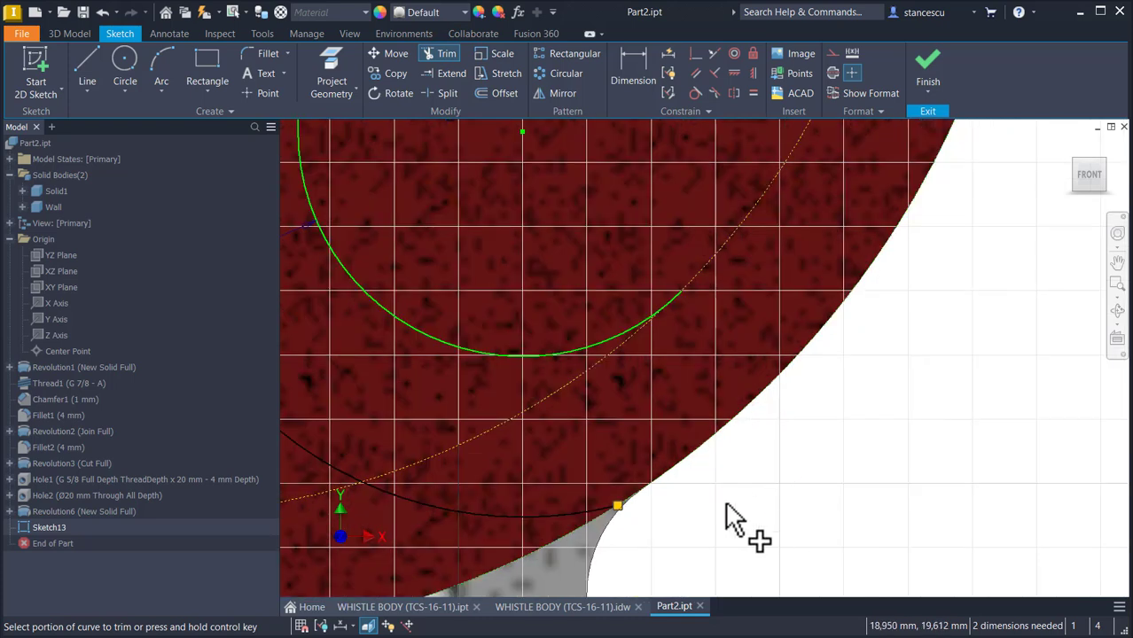
scroll(725, 507, "up", 2)
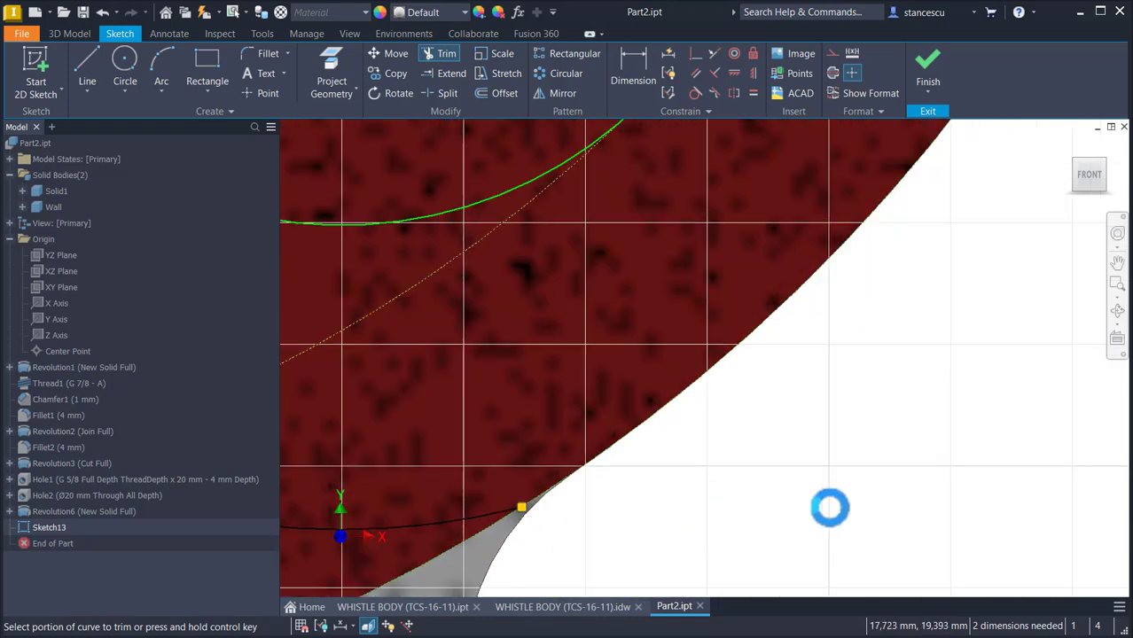
scroll(876, 479, "up", 1)
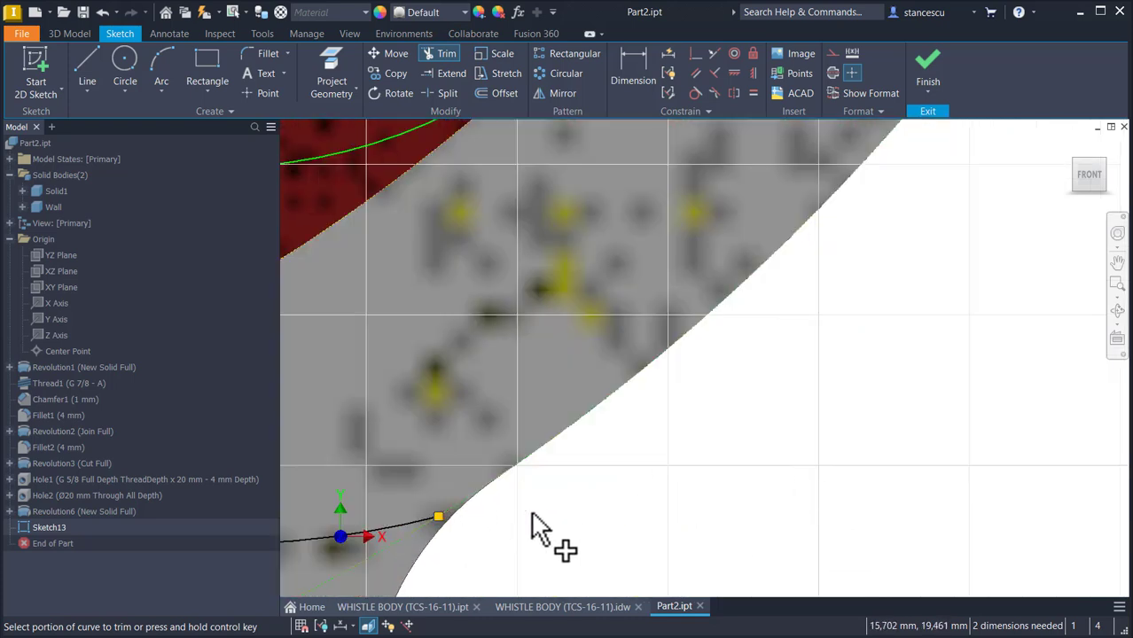
- Close the profile's lower end with a straight line joining the endpoints of the original and offset curves, and finish the sketch
middle_click_drag(532, 526, 744, 486)
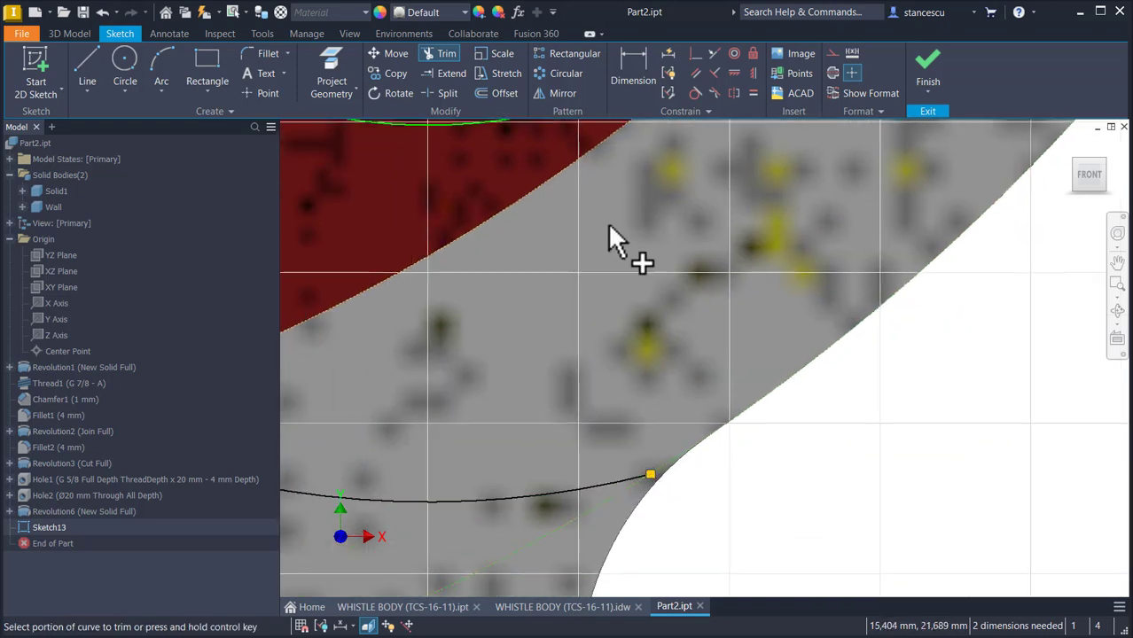
mouse_move(599, 248)
middle_mouse_down()
mouse_move(579, 352)
mouse_move(532, 383)
middle_mouse_up()
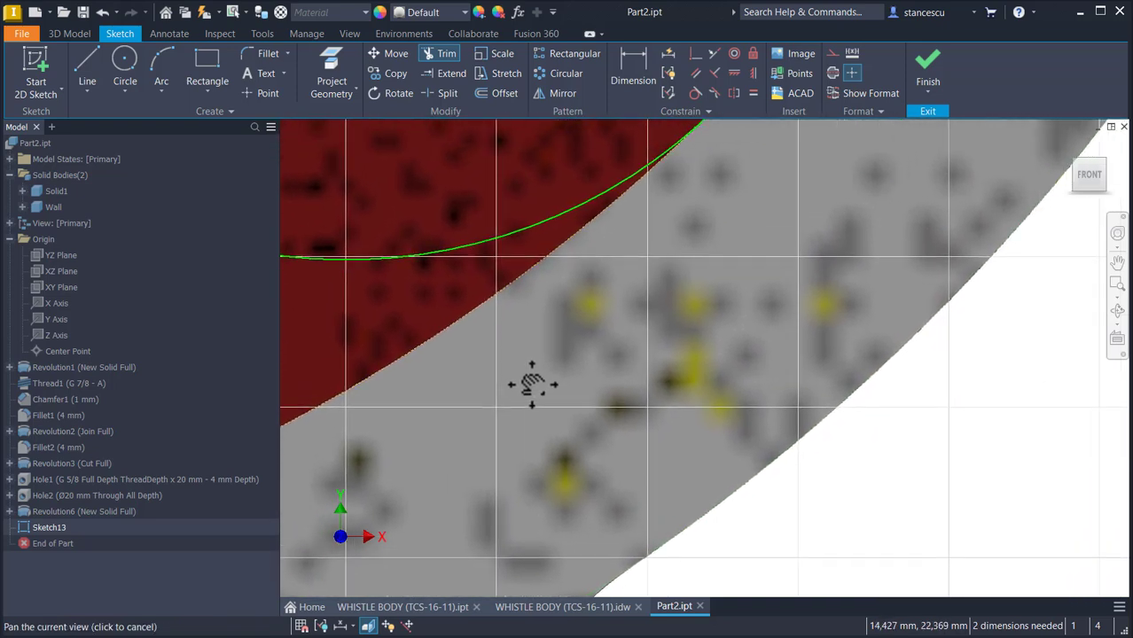
scroll(531, 377, "down", 2)
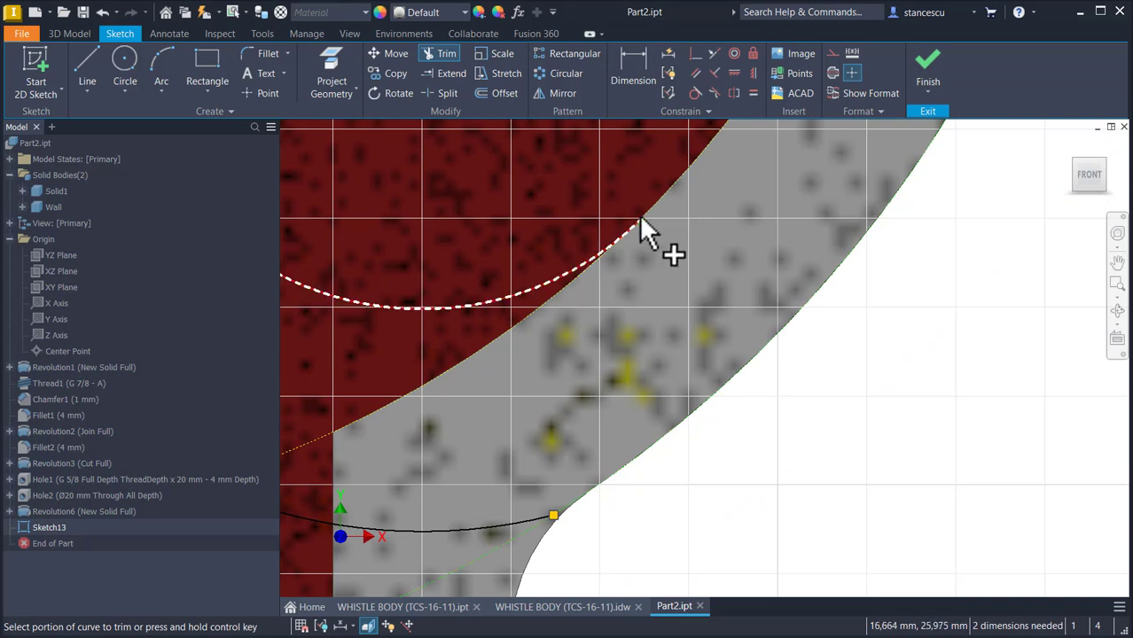
left_click(85, 64)
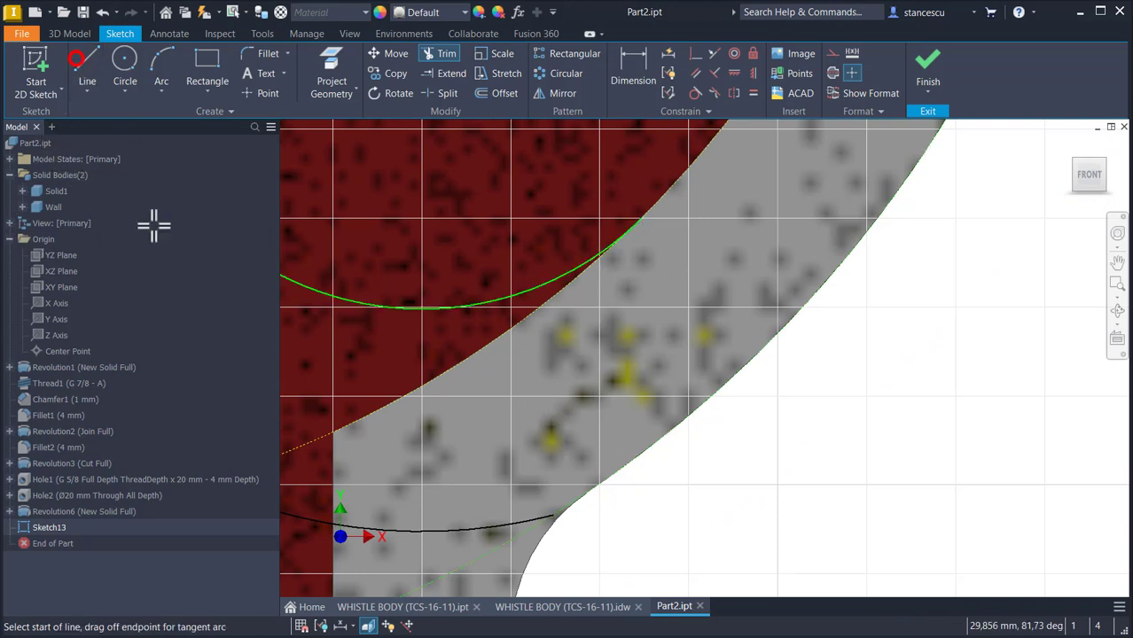
left_click(551, 515)
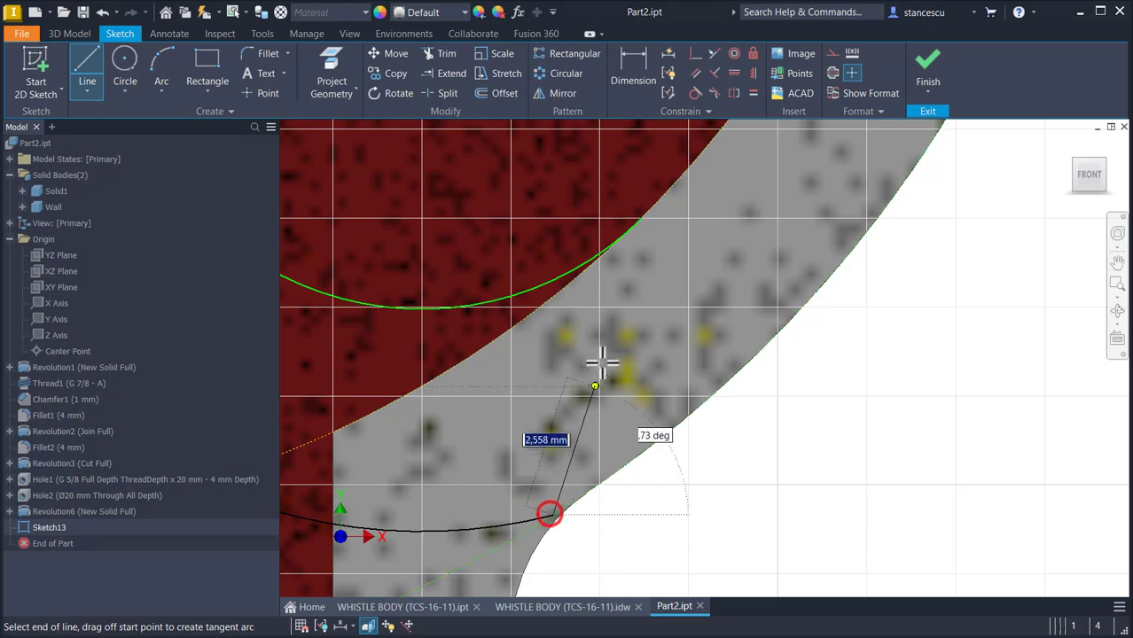
left_click(645, 218)
key("Num_Lock")
key("Home")
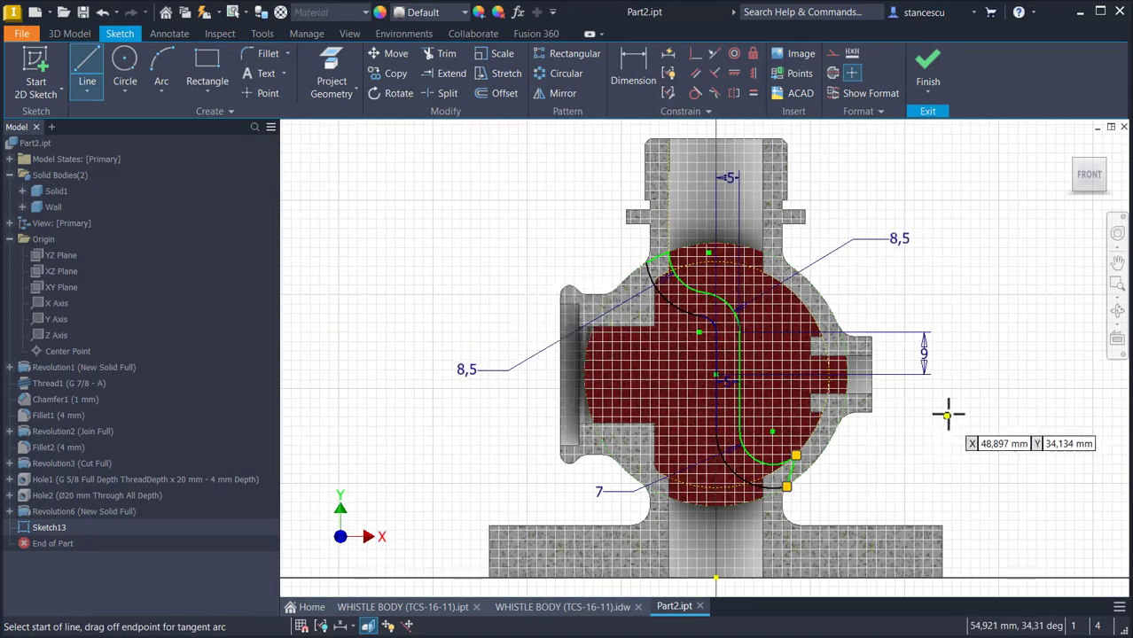
key("Escape")
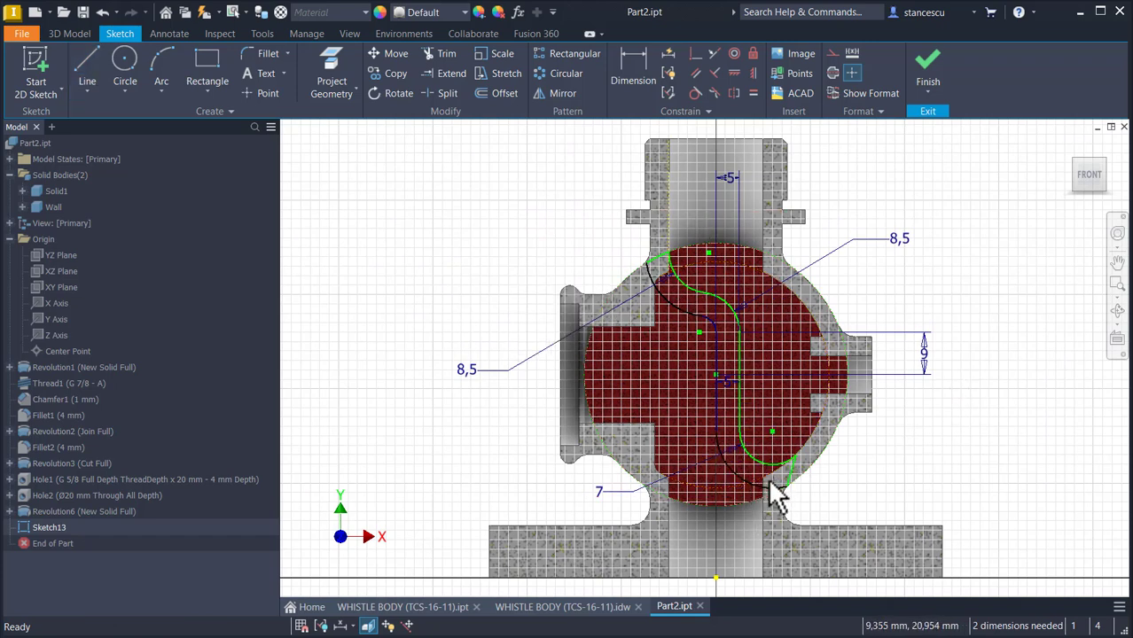
left_click(926, 60)
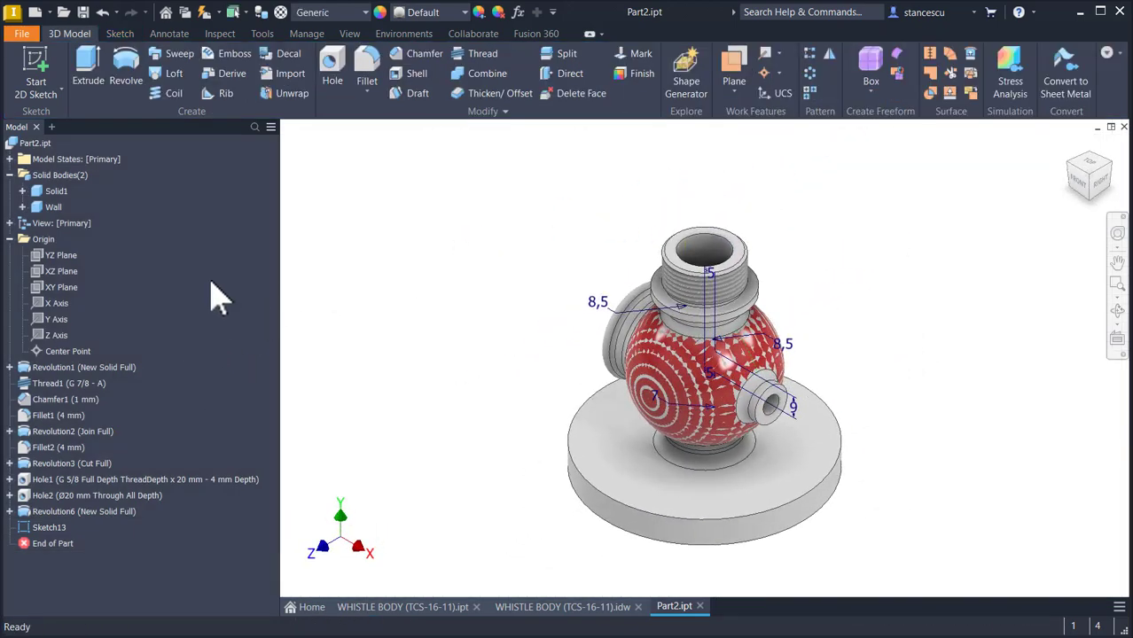
- Extrude the S-shaped profile symmetrically through all as an Intersect operation on the Wall body
left_click(89, 73)
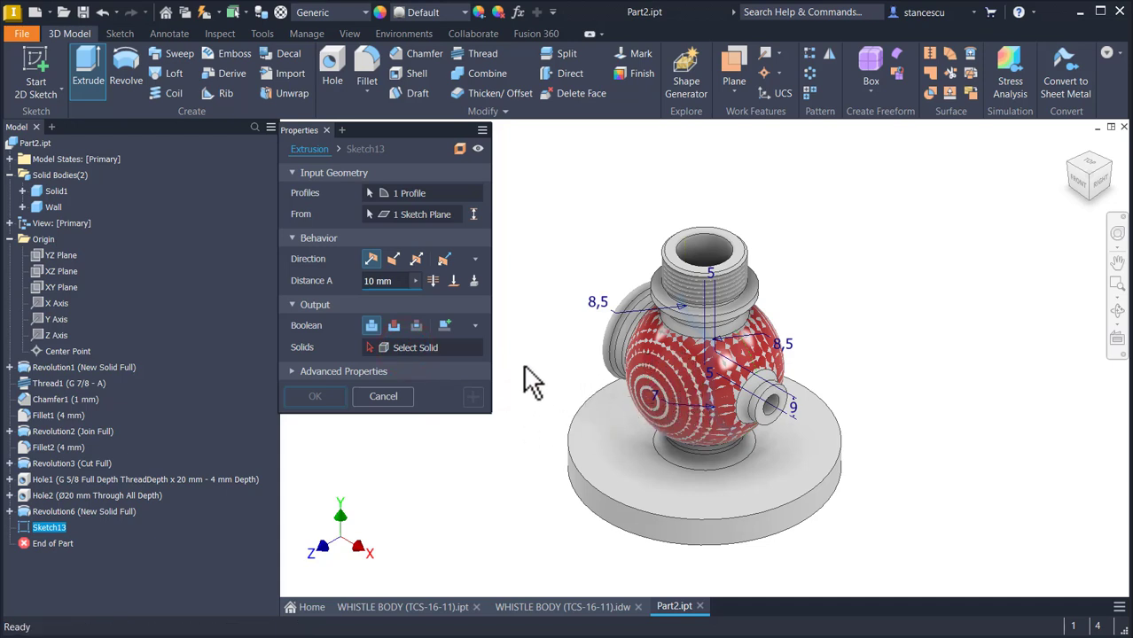
left_click(384, 347)
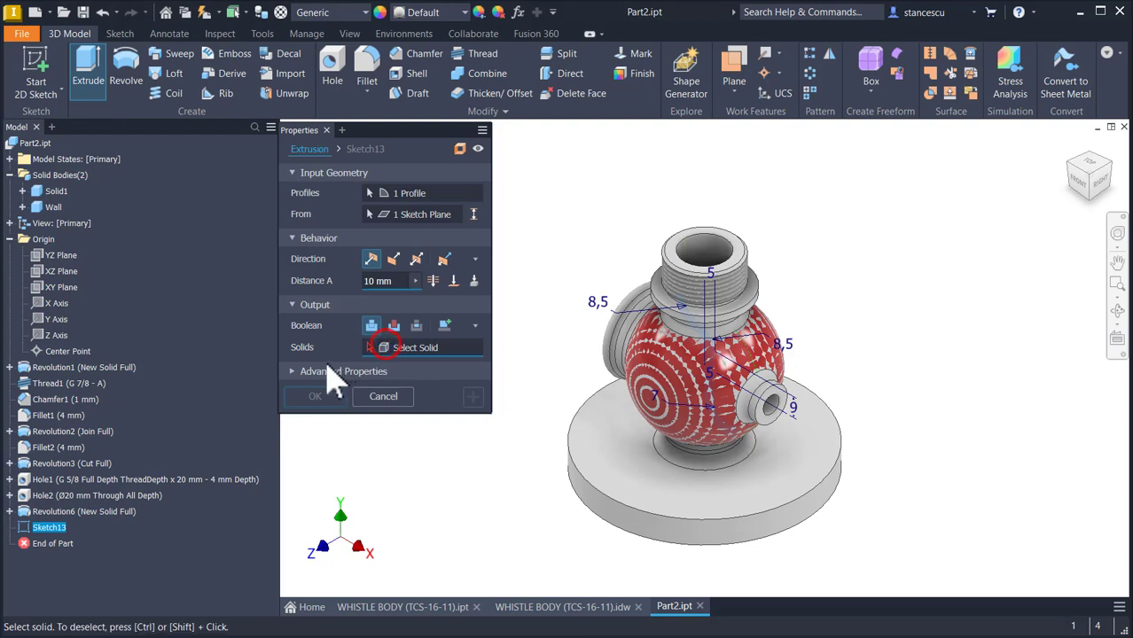
left_click(44, 208)
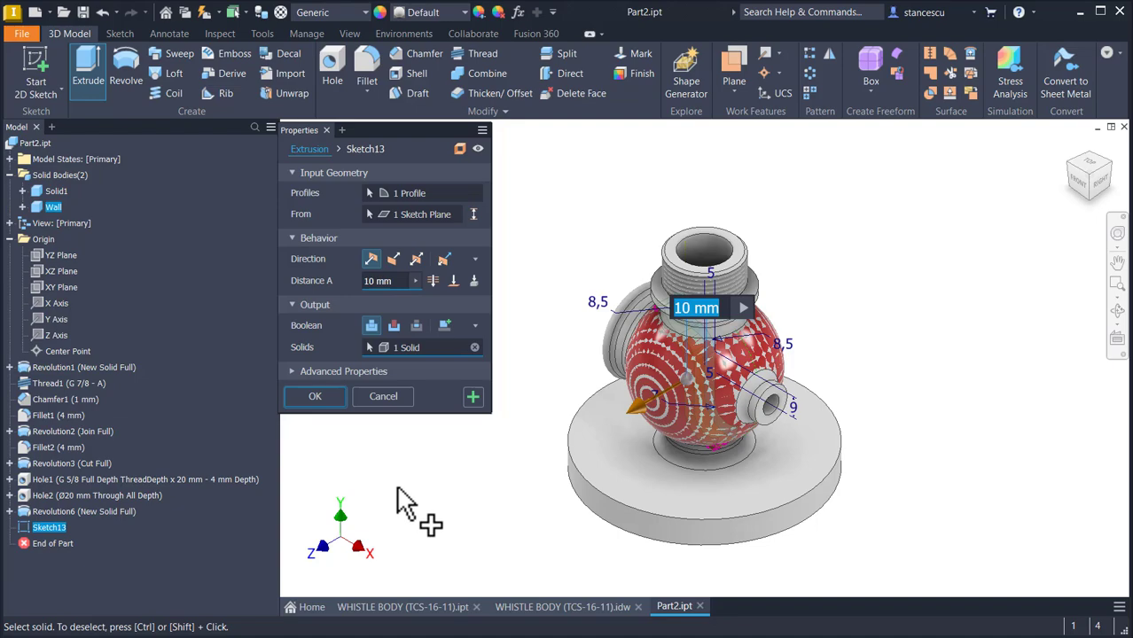
middle_click_drag(822, 354, 653, 282, "shift")
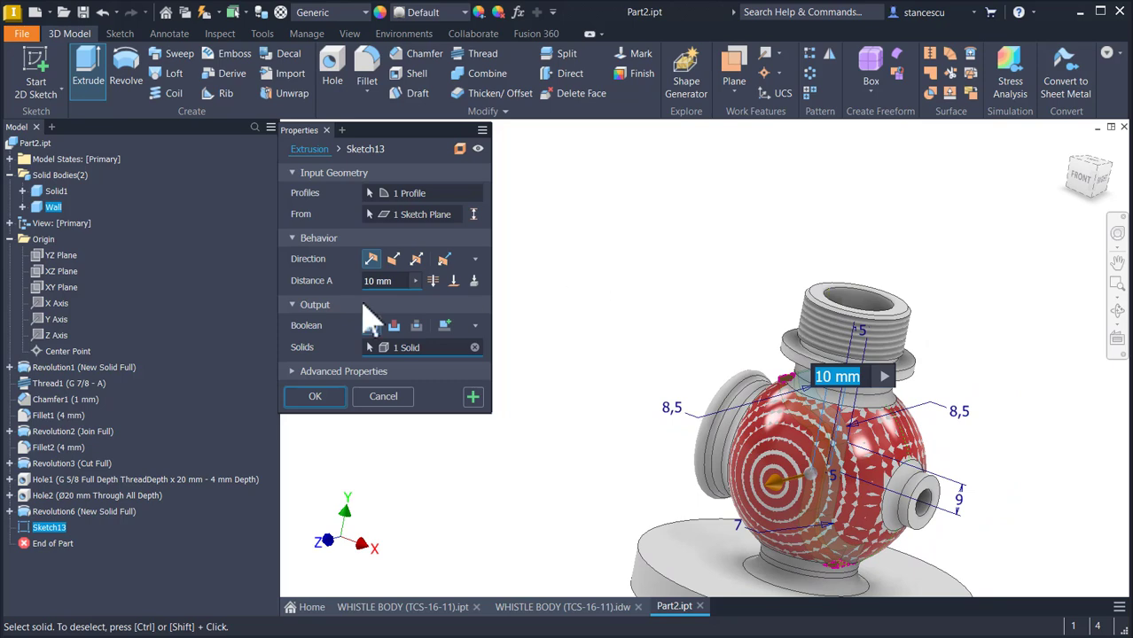
left_click(417, 261)
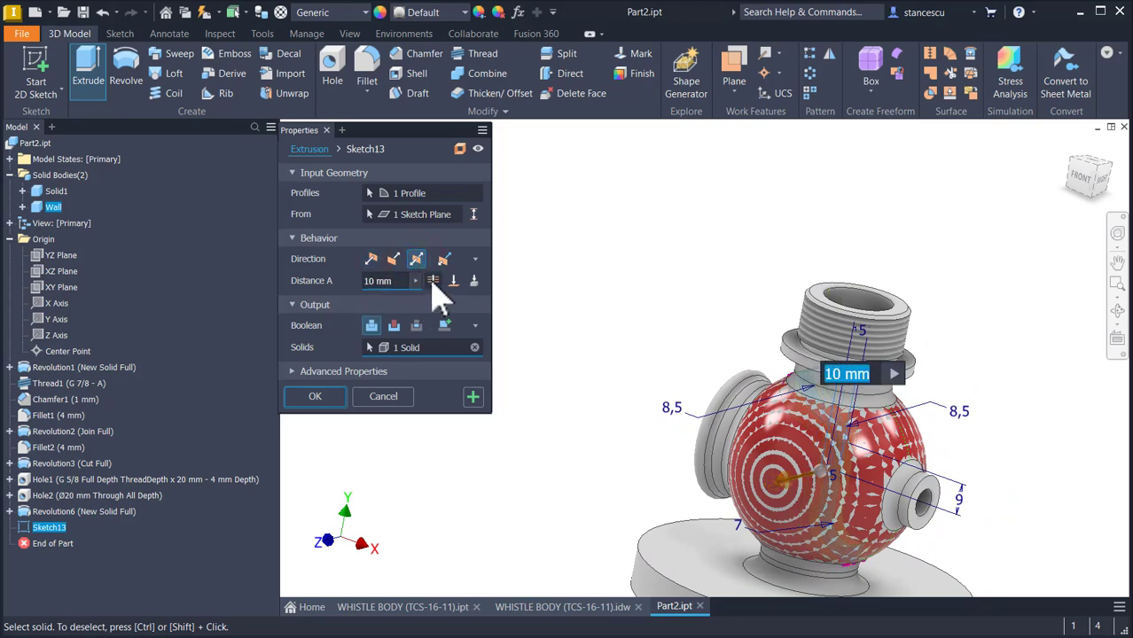
left_click(433, 282)
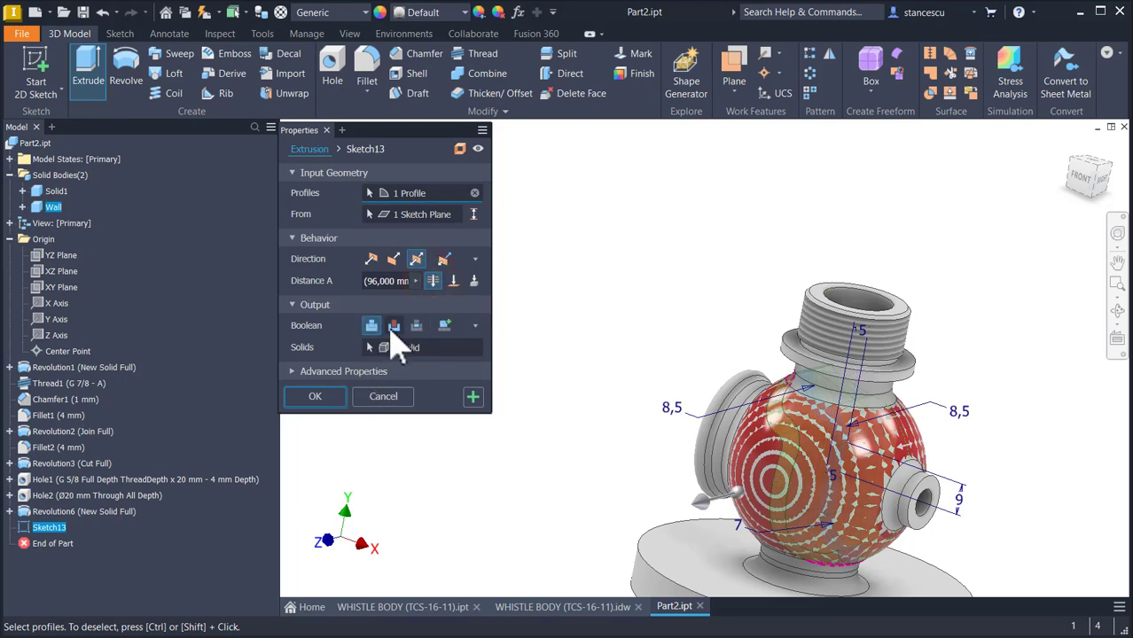
left_click(420, 327)
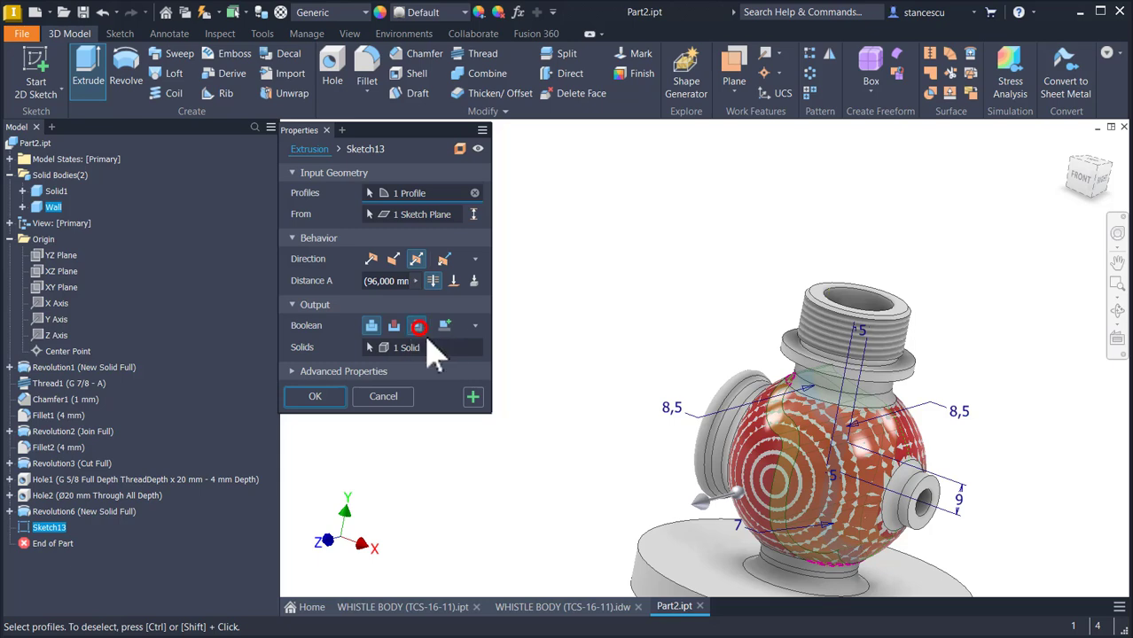
left_click(335, 397)
key("F6")
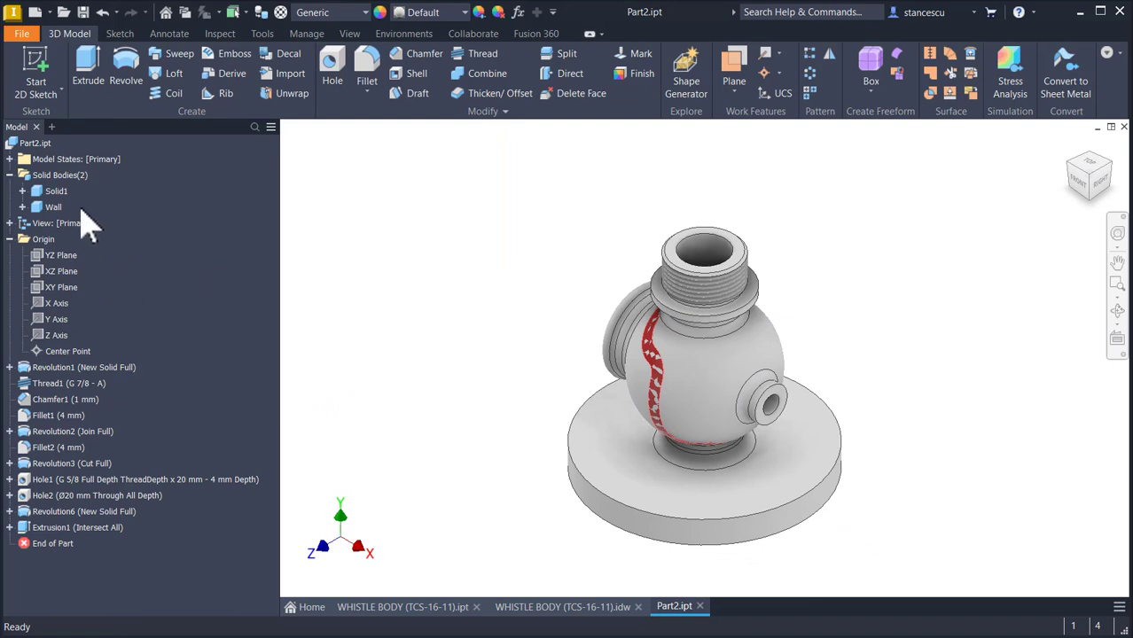
- Hide Solid1 to examine the S-shaped Wall body on its own, and make Solid1 visible again
right_click(55, 204)
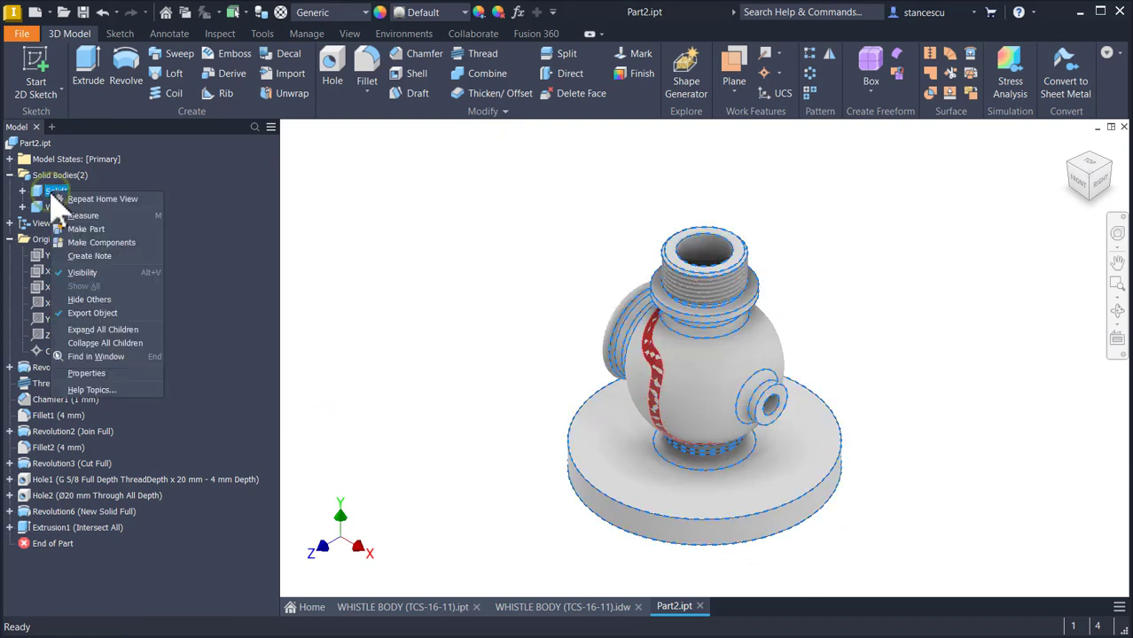
left_click(90, 273)
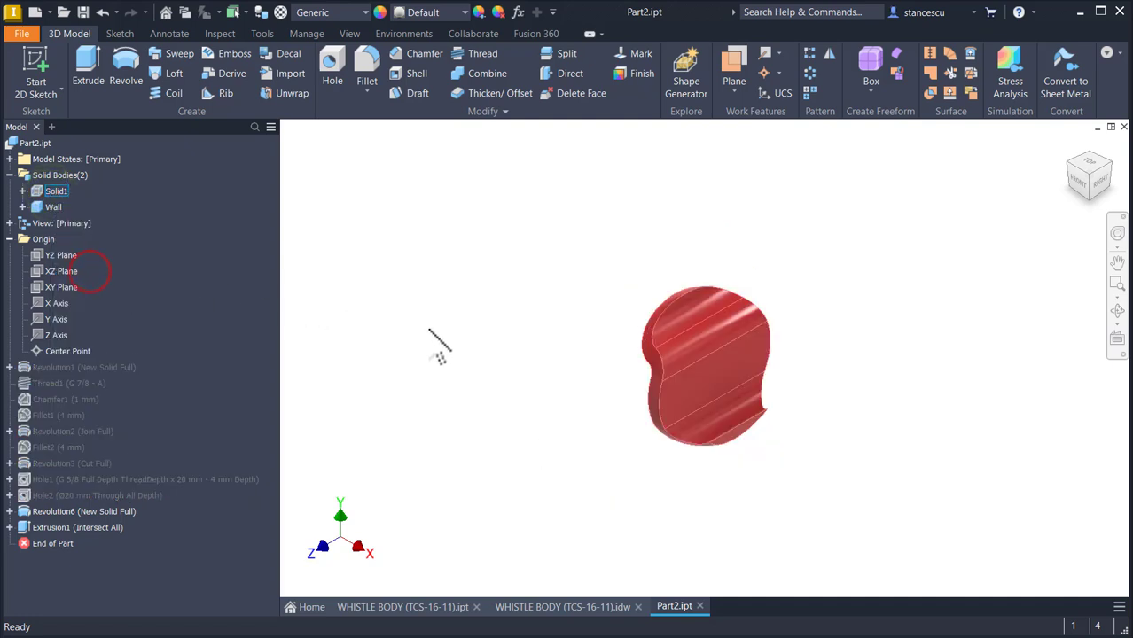
middle_click_drag(842, 410, 880, 349, "shift")
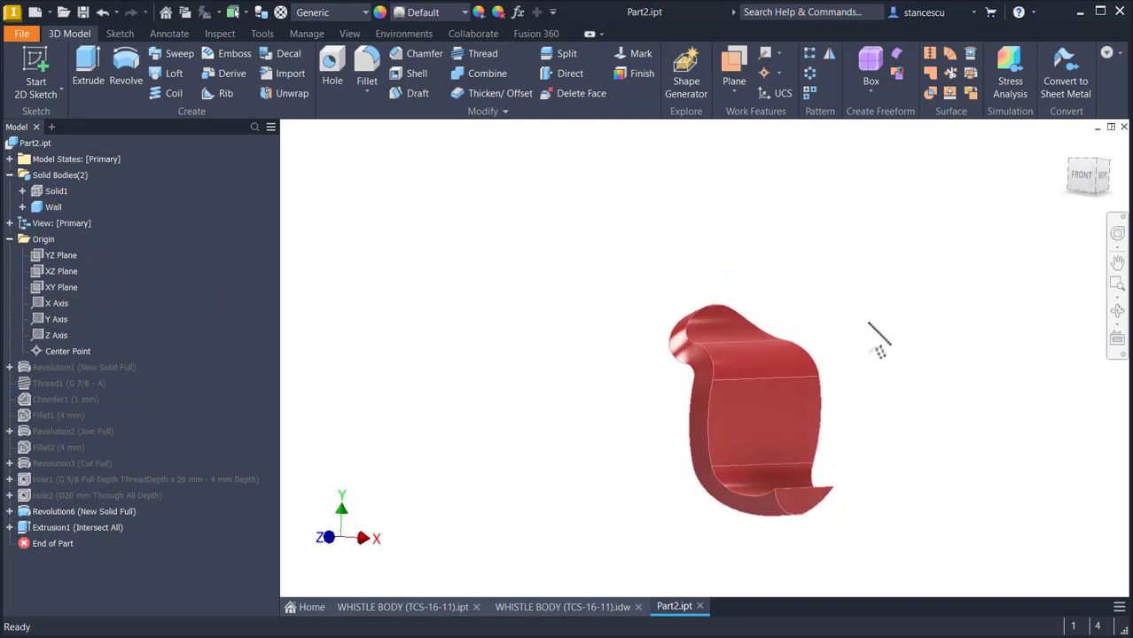
key("F6")
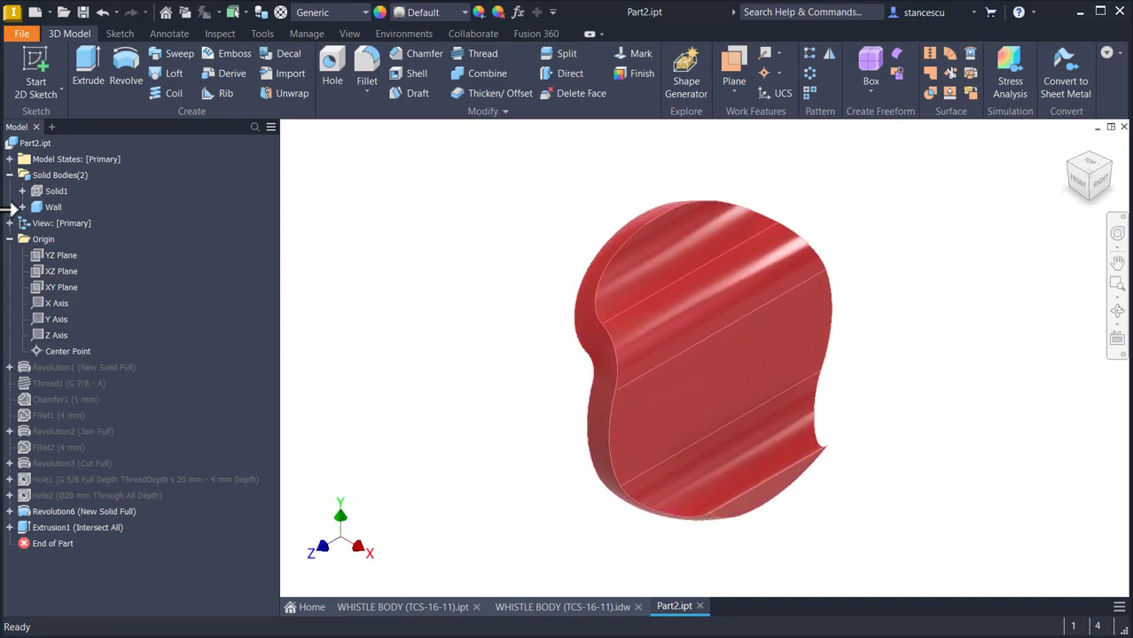
right_click(50, 191)
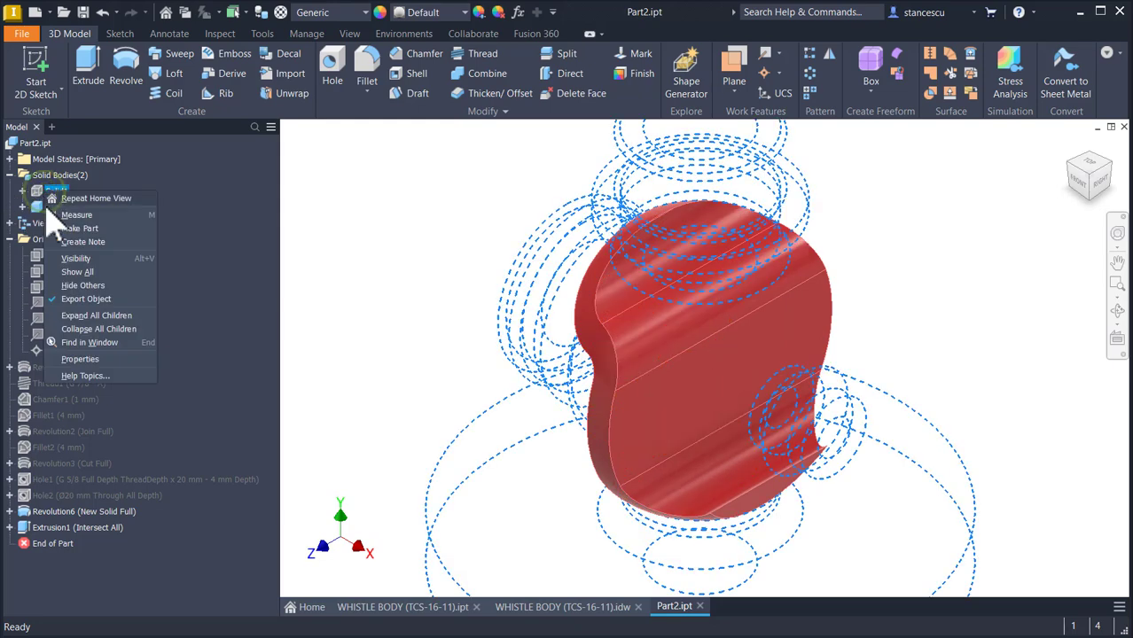
left_click(78, 258)
key("Home")
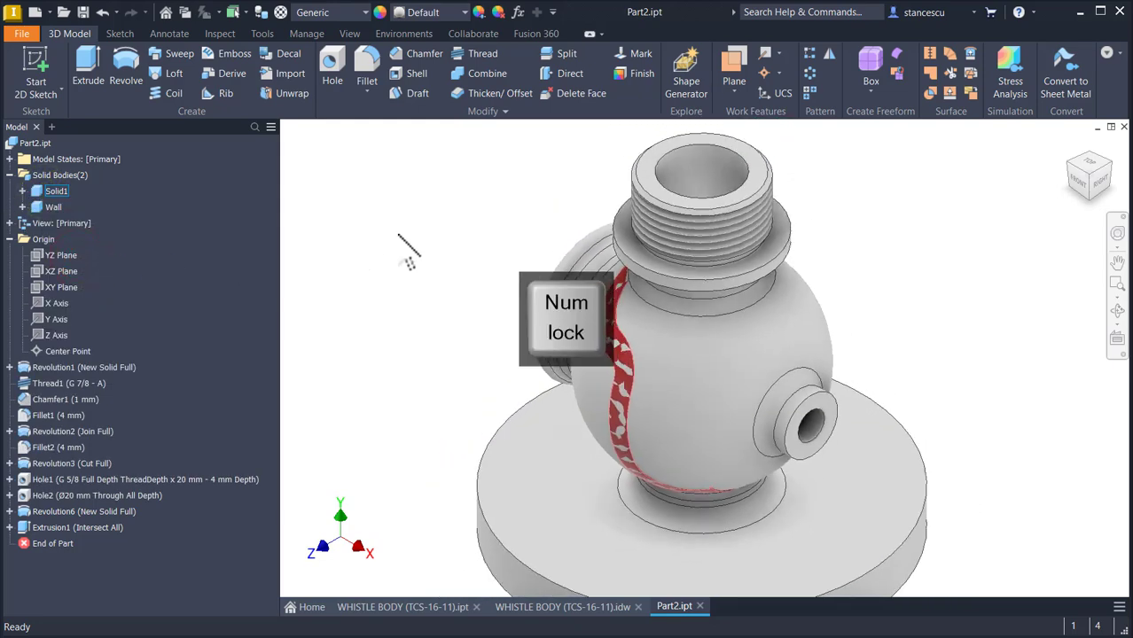
- Combine the bodies with Join, using Solid1 as the base body and Wall as the tool body
left_click(487, 73)
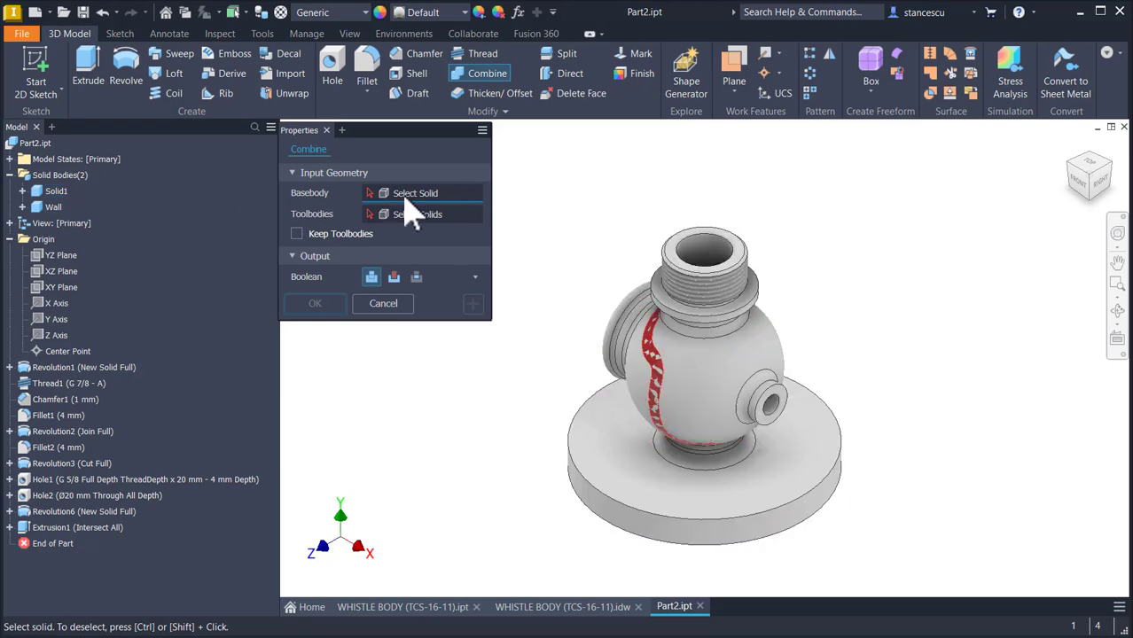
left_click(673, 260)
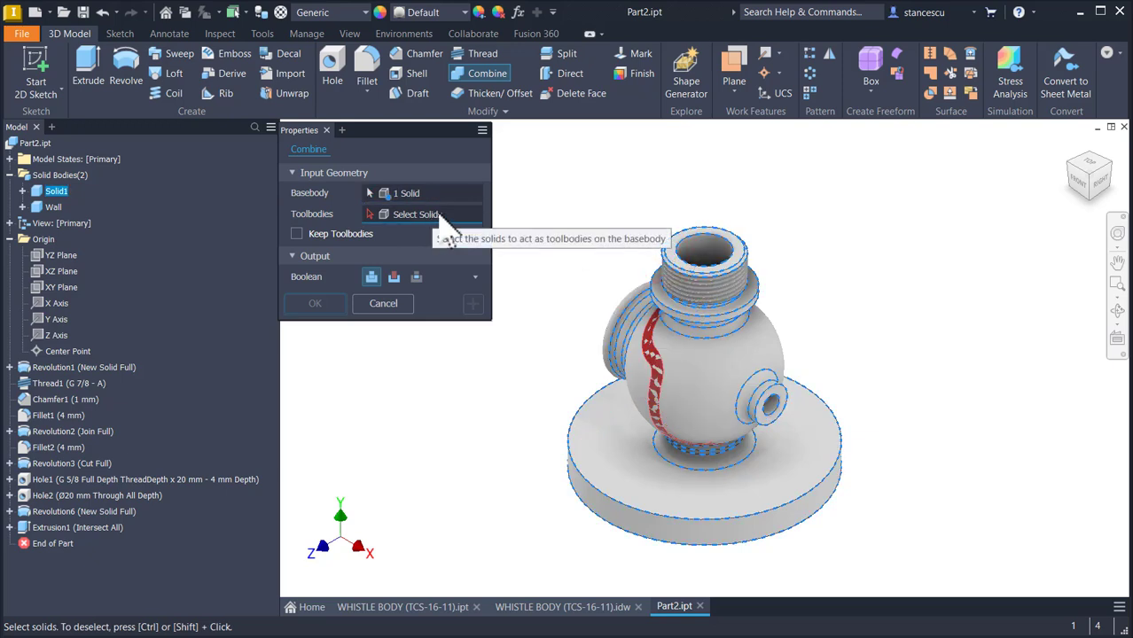
left_click(657, 361)
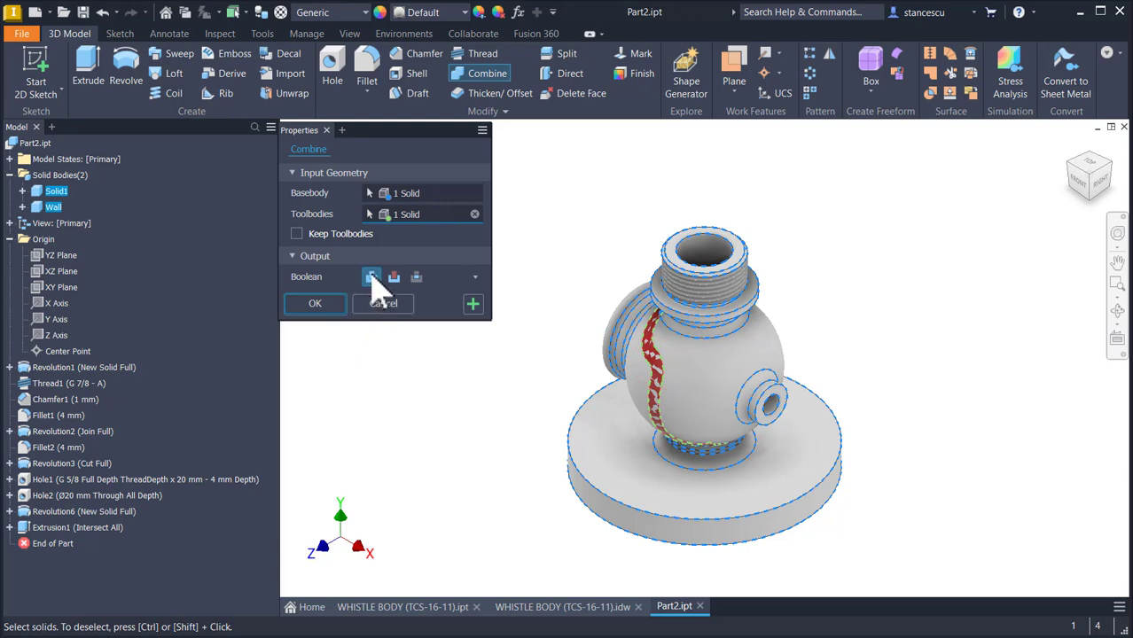
left_click(314, 304)
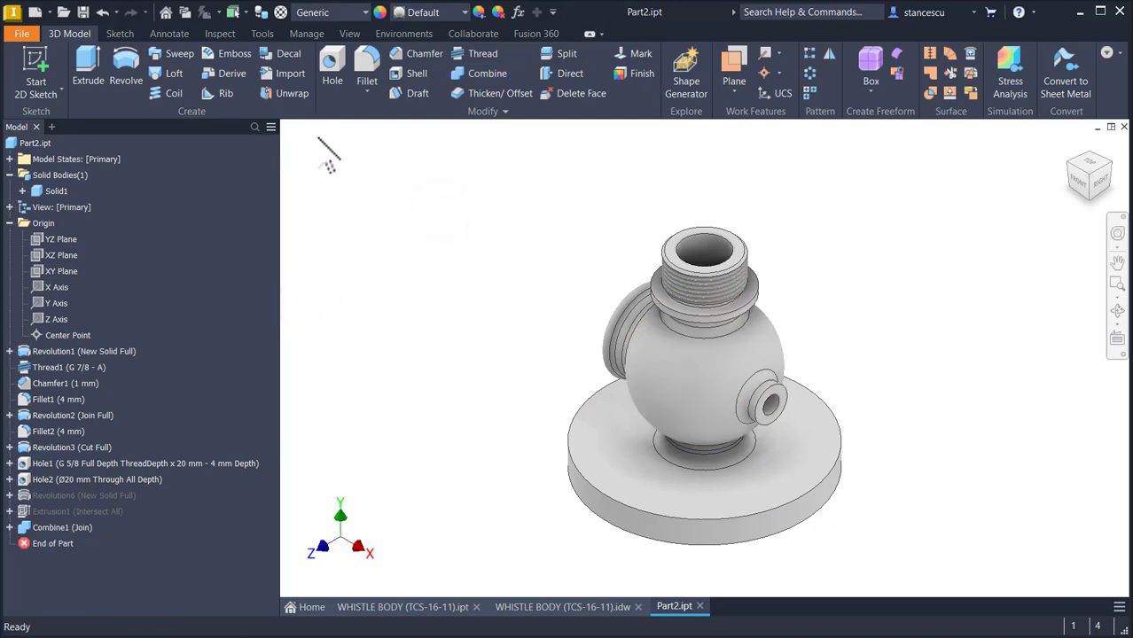
- Create a half section view through the XY plane and inspect the internal wall
left_click(349, 33)
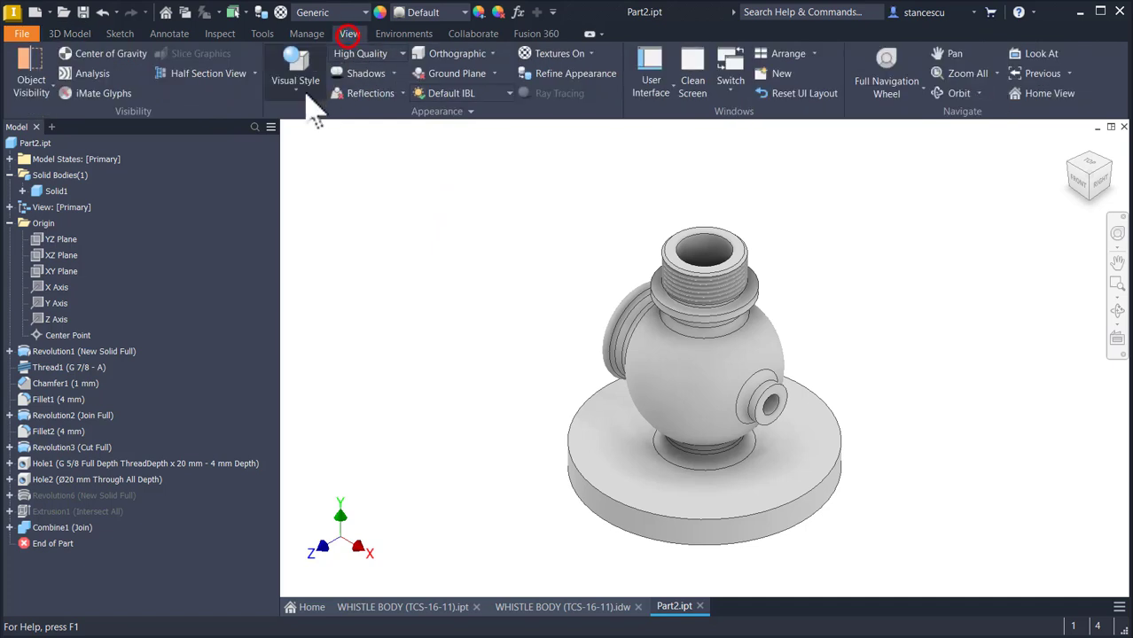
left_click(220, 72)
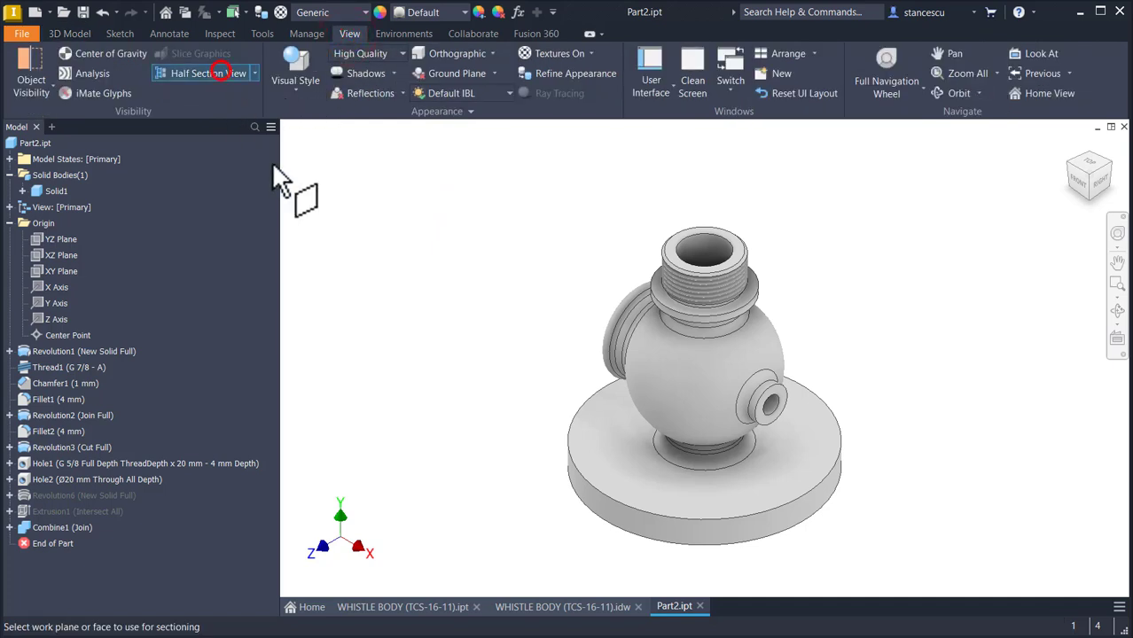
left_click(48, 269)
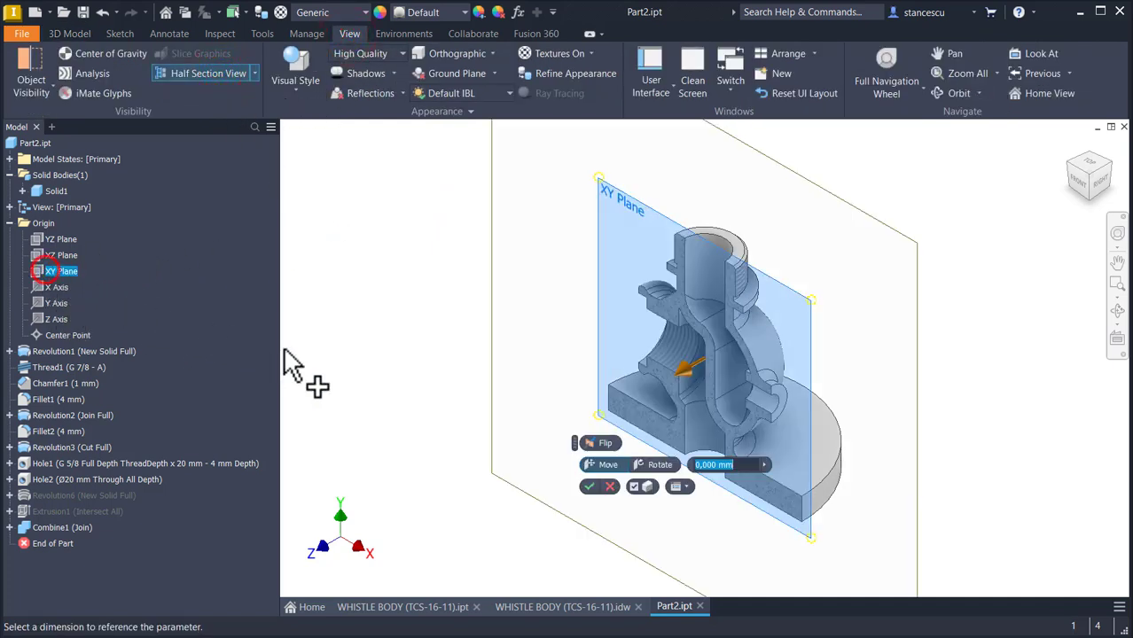
left_click(589, 487)
middle_click_drag(499, 320, 834, 315, "shift")
scroll(835, 314, "up", 6)
scroll(846, 324, "down", 10)
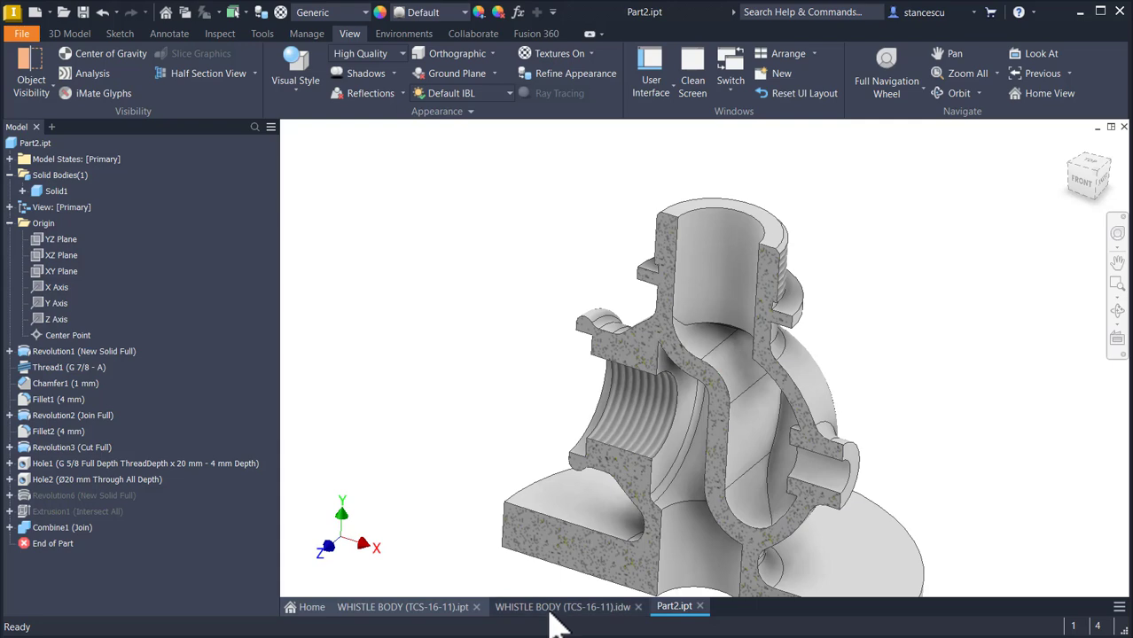
key("F6")
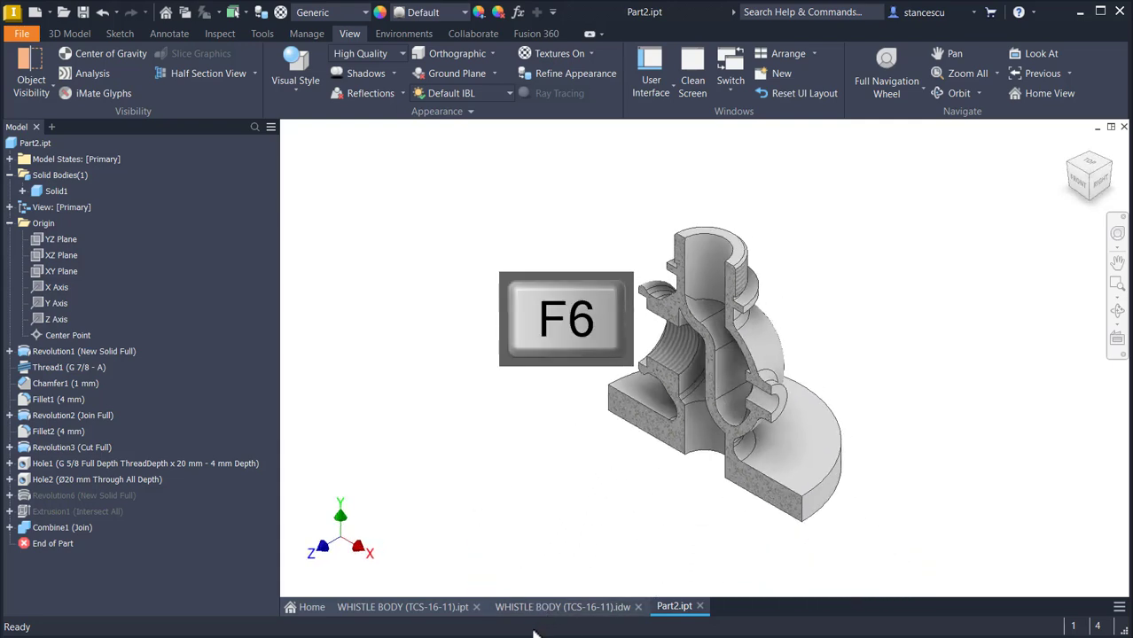
- Switch to the WHISTLE BODY (TCS-16-11).idw drawing and examine section A-A and detail G for the internal wall opening's dimensions
left_click(549, 608)
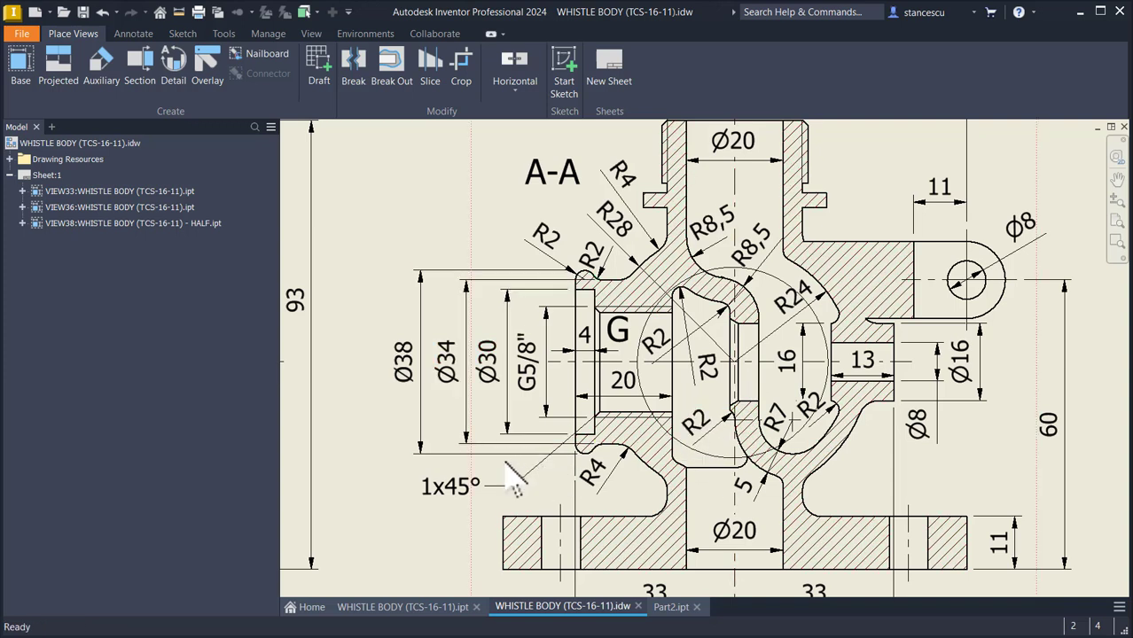
key("F5")
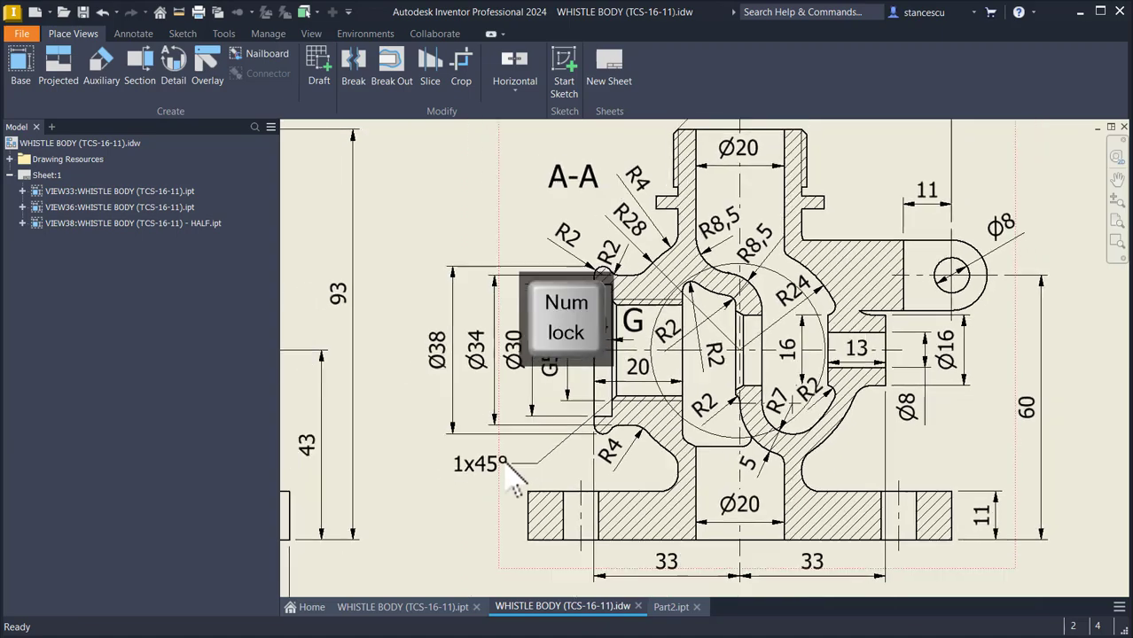
scroll(405, 530, "up", 3)
middle_click_drag(411, 526, 474, 422)
scroll(480, 428, "up", 3)
middle_click_drag(524, 503, 533, 427)
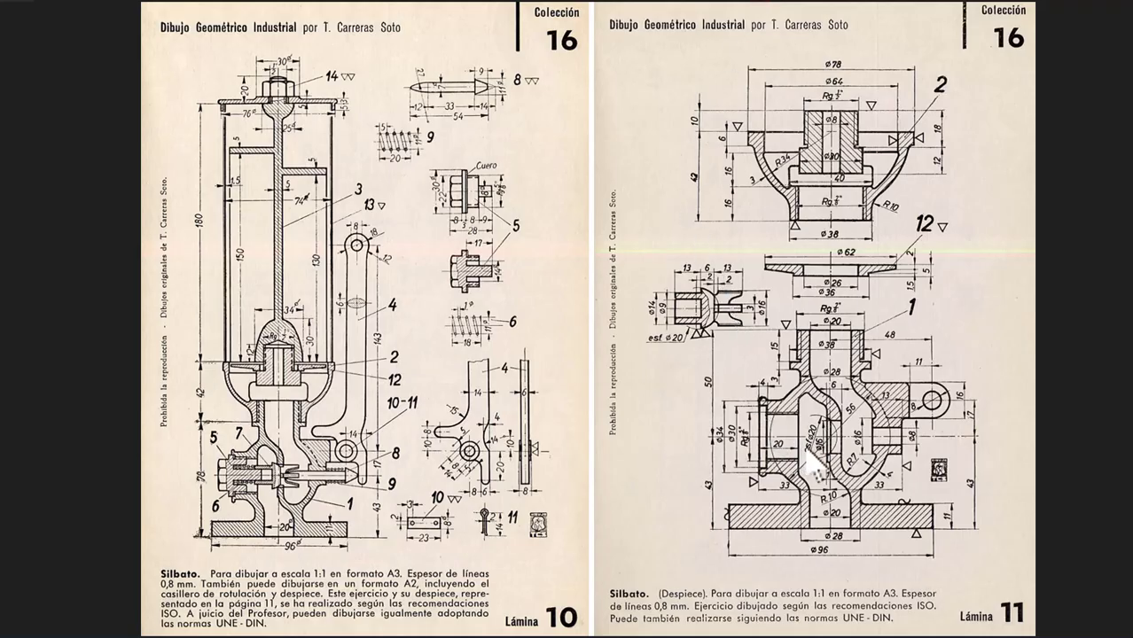
scroll(813, 461, "up", 10)
scroll(905, 457, "up", 2)
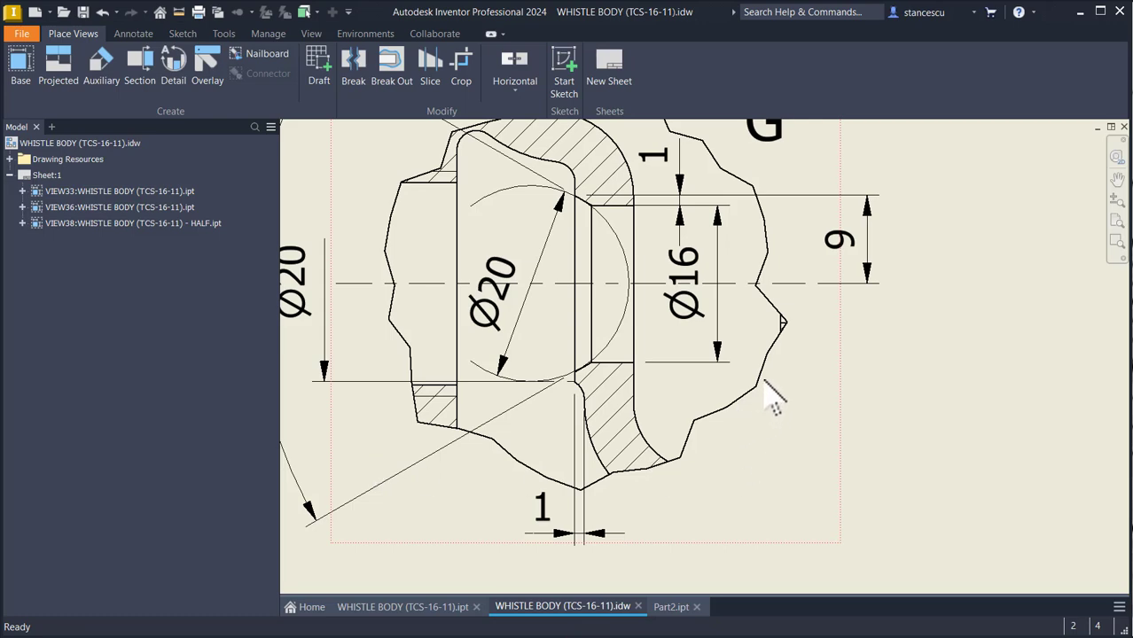
- Examine detail G of the drawing for the wall seat's diameters, angle and raised-face thickness, and return to Part2.ipt
middle_click_drag(799, 385, 804, 443)
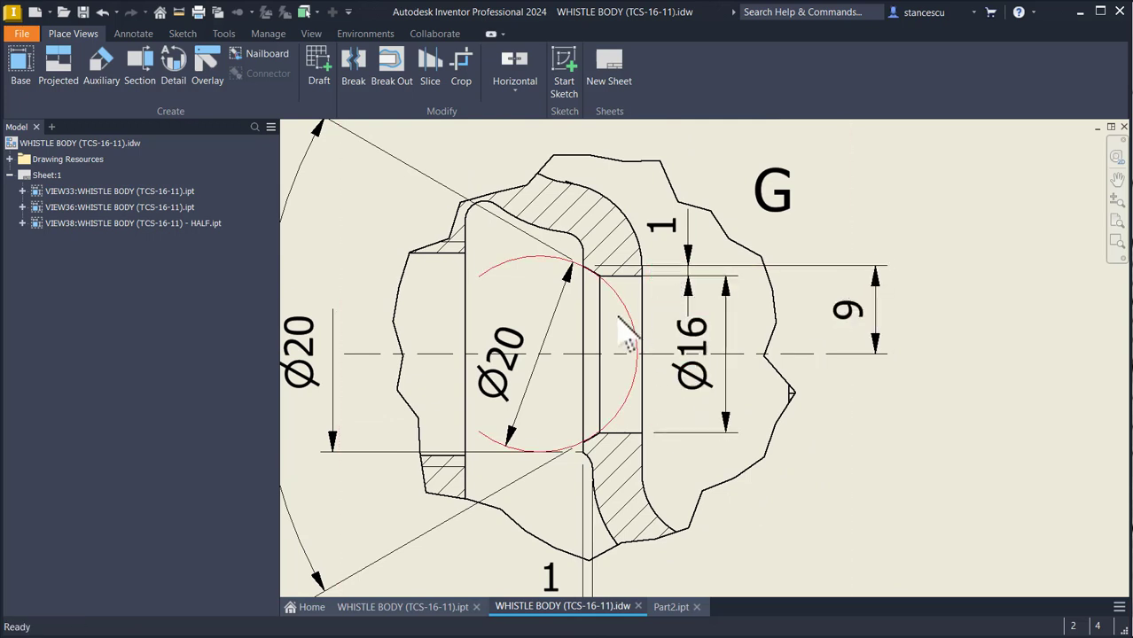
middle_click_drag(346, 373, 513, 379)
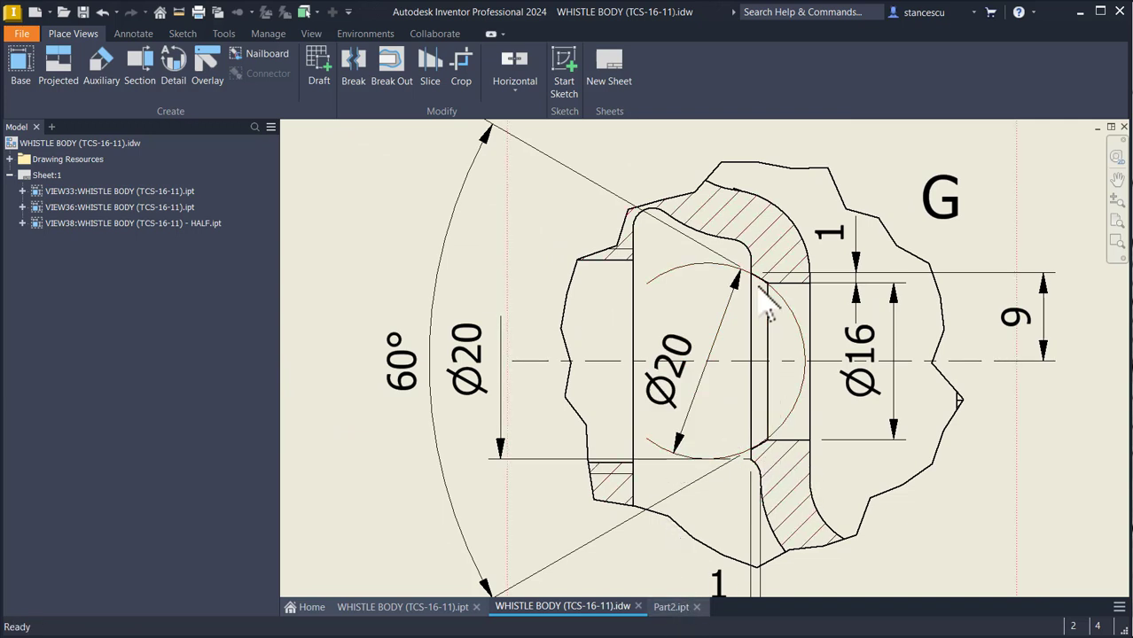
left_click(671, 608)
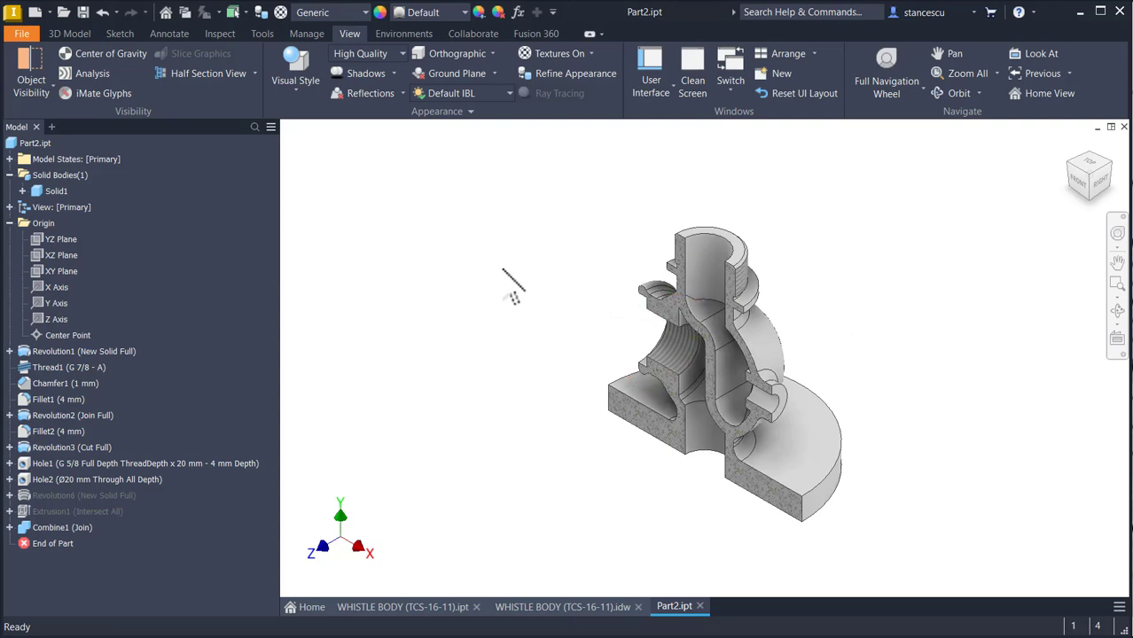
- Start a sketch on the XY plane and project the internal wall's straight inlet-side edge and the small side bore's inner end edge
left_click(42, 273)
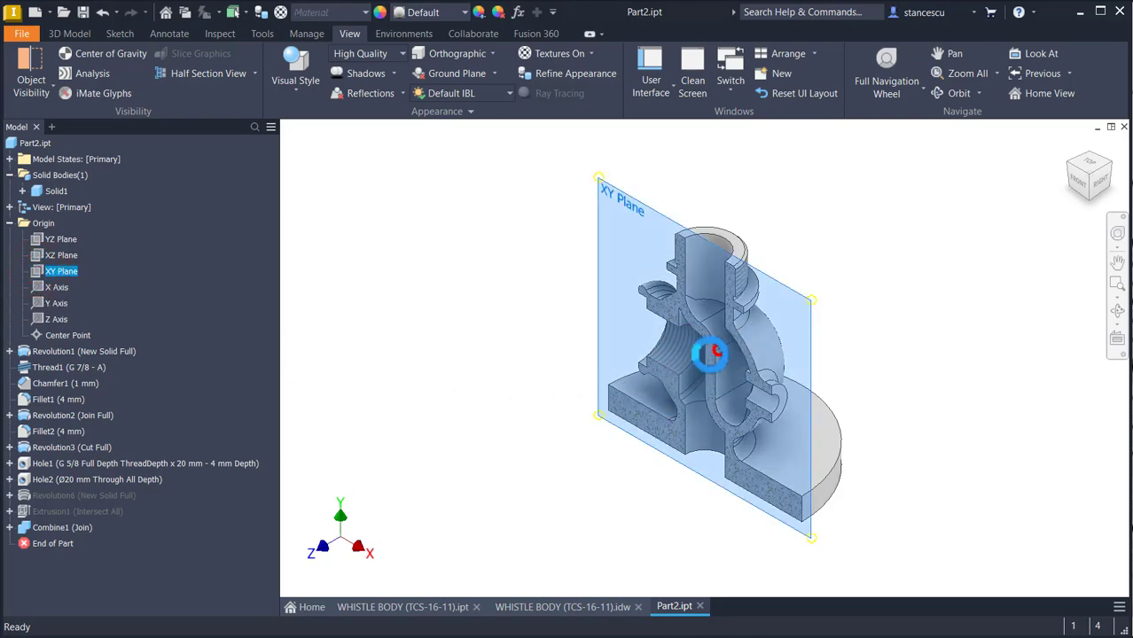
key("s")
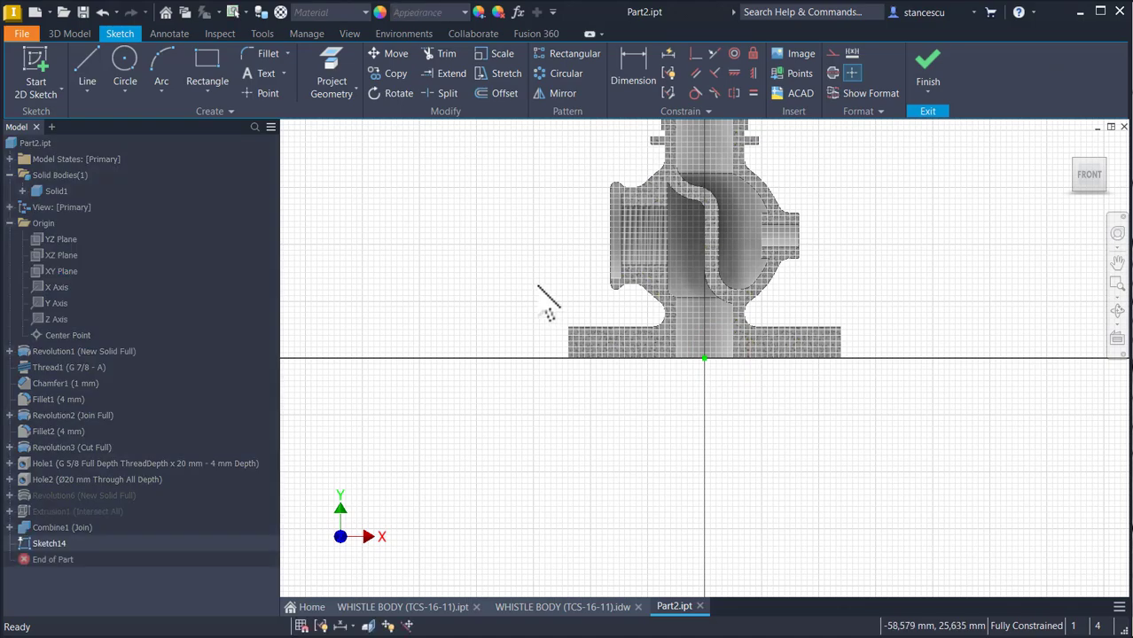
key("Home")
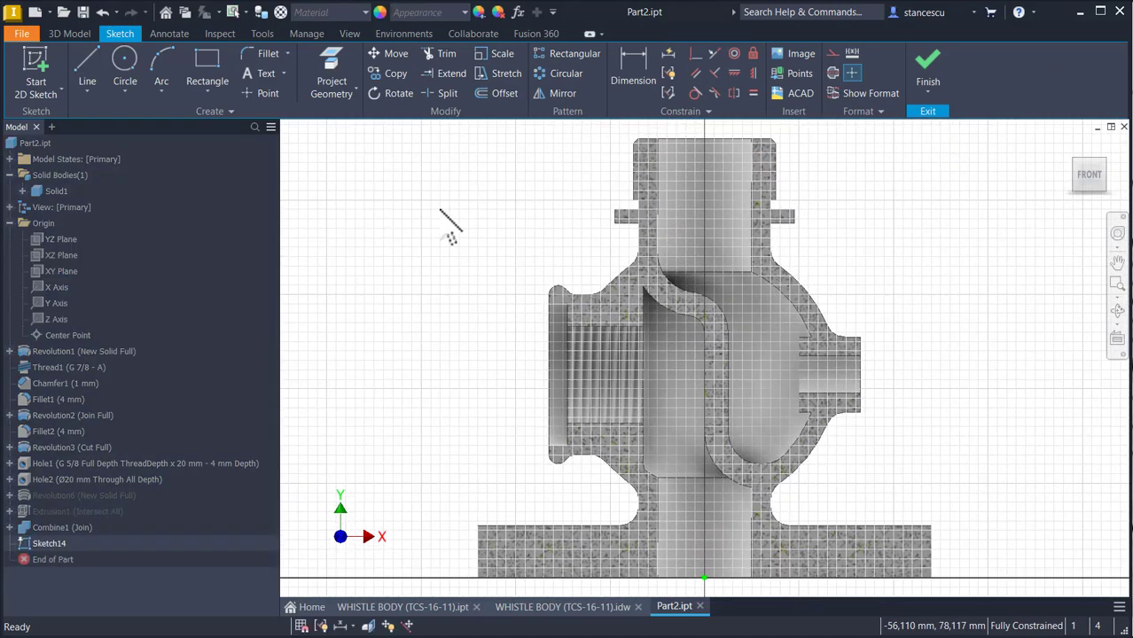
left_click(334, 75)
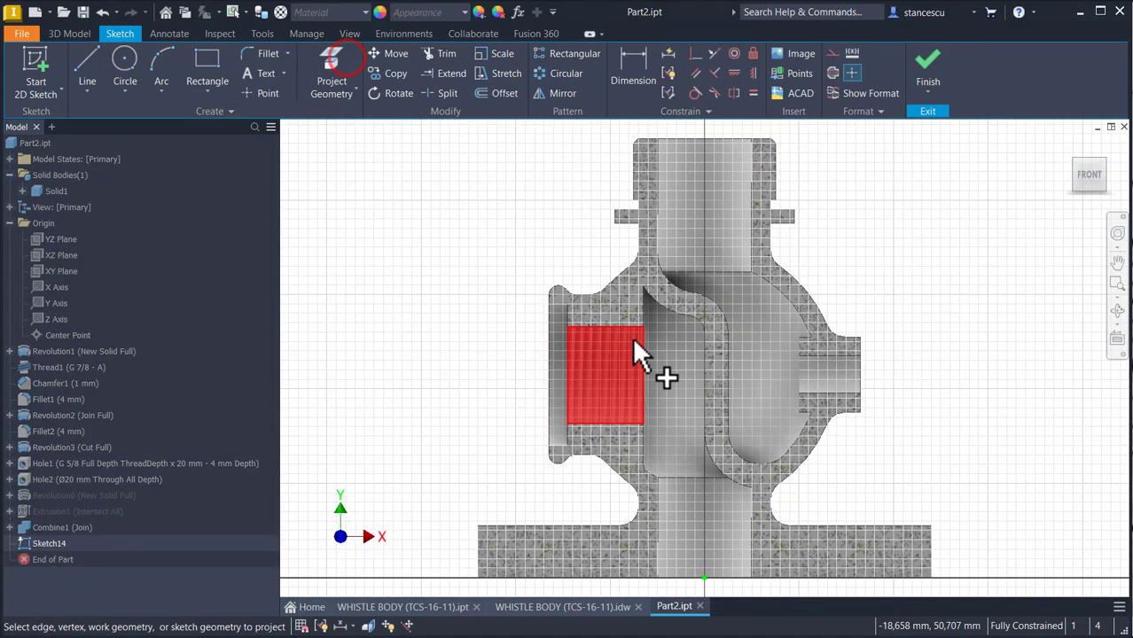
left_click(699, 336)
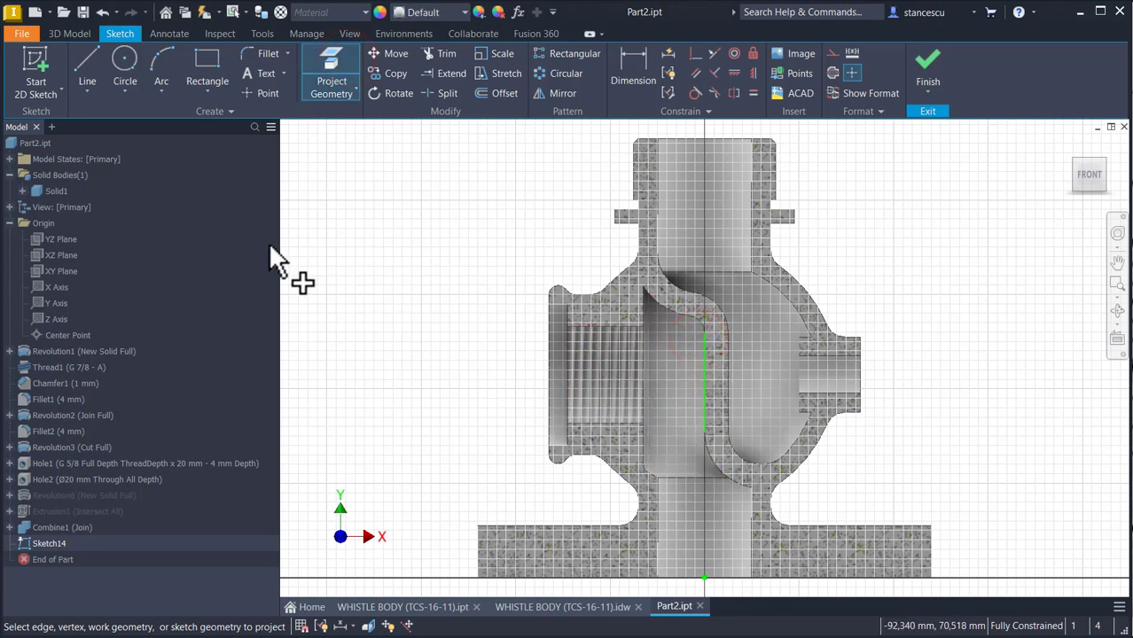
left_click(797, 365)
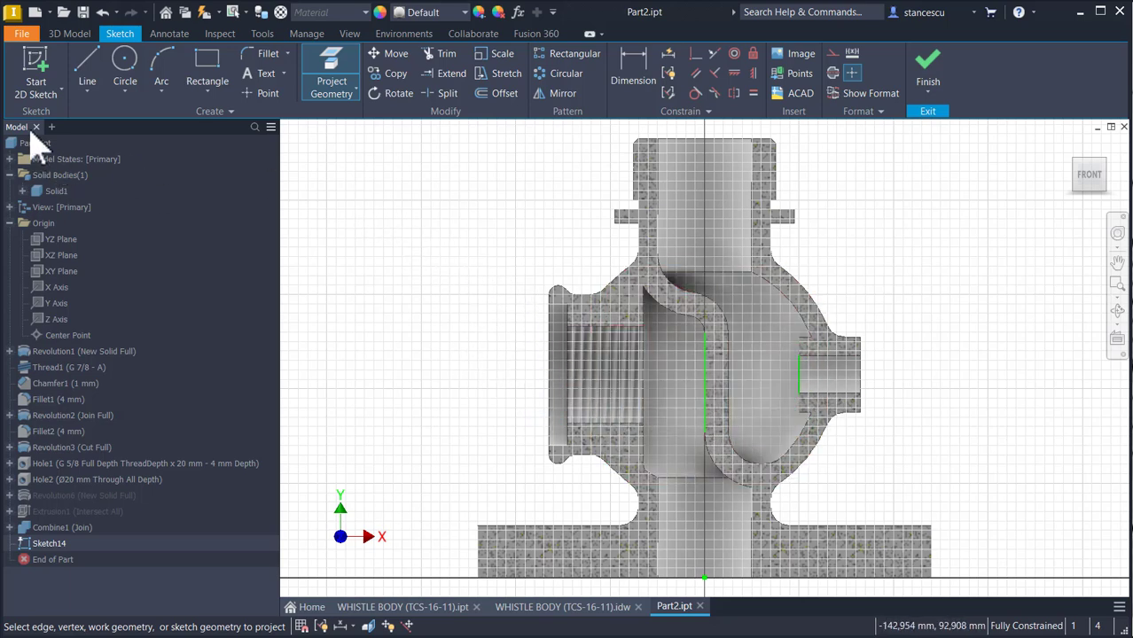
- Draw a rectangle about 4 mm wide and 8 mm tall against the projected wall edge, on the threaded inlet side
left_click(207, 71)
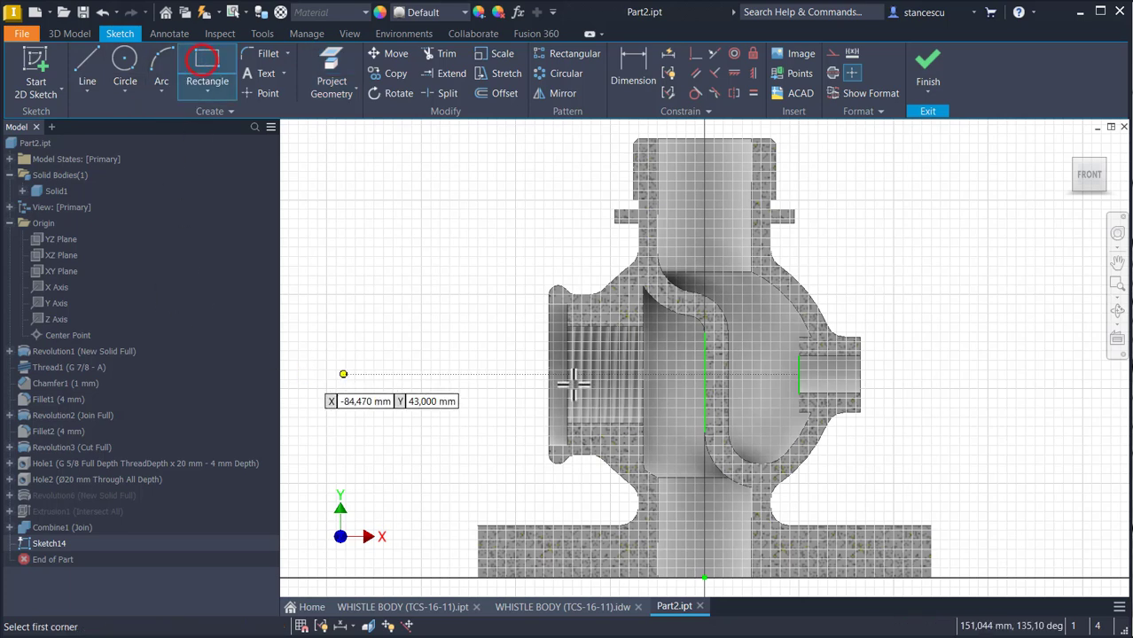
left_click(705, 394)
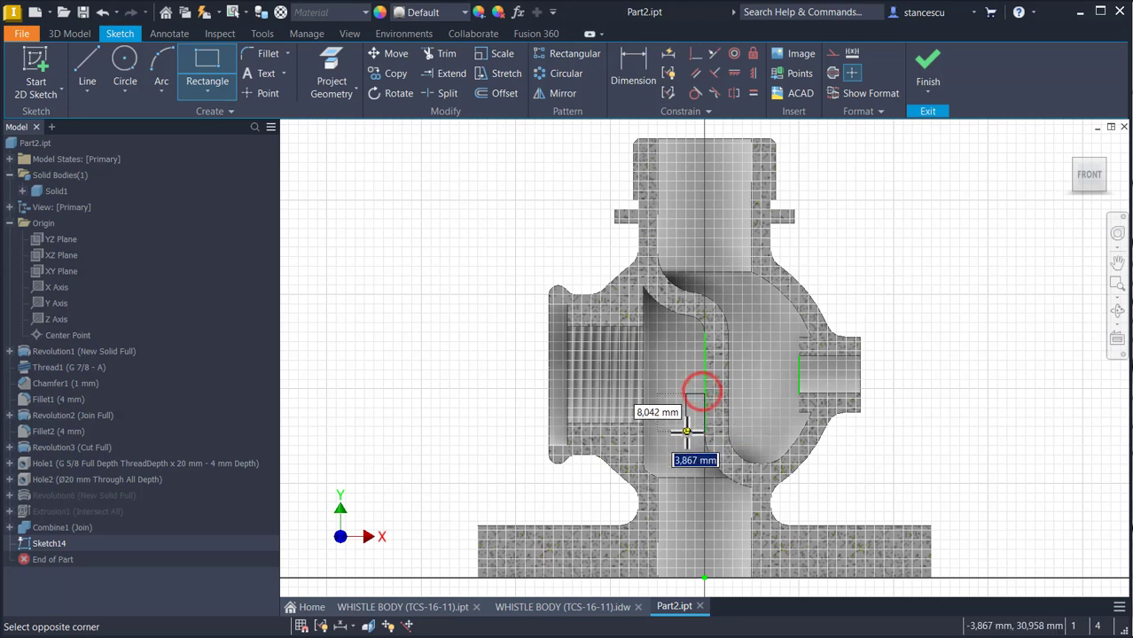
left_click(686, 431)
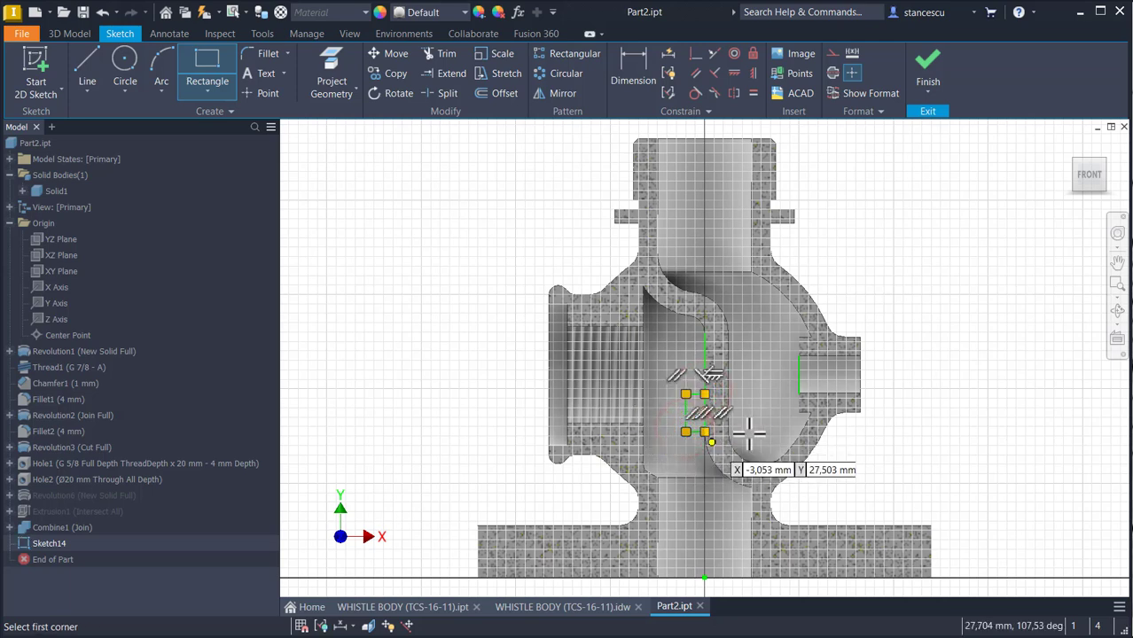
- Constrain the rectangle's upper edge coincident with the midpoint of the projected side bore edge
left_click(697, 53)
scroll(733, 348, "down", 3)
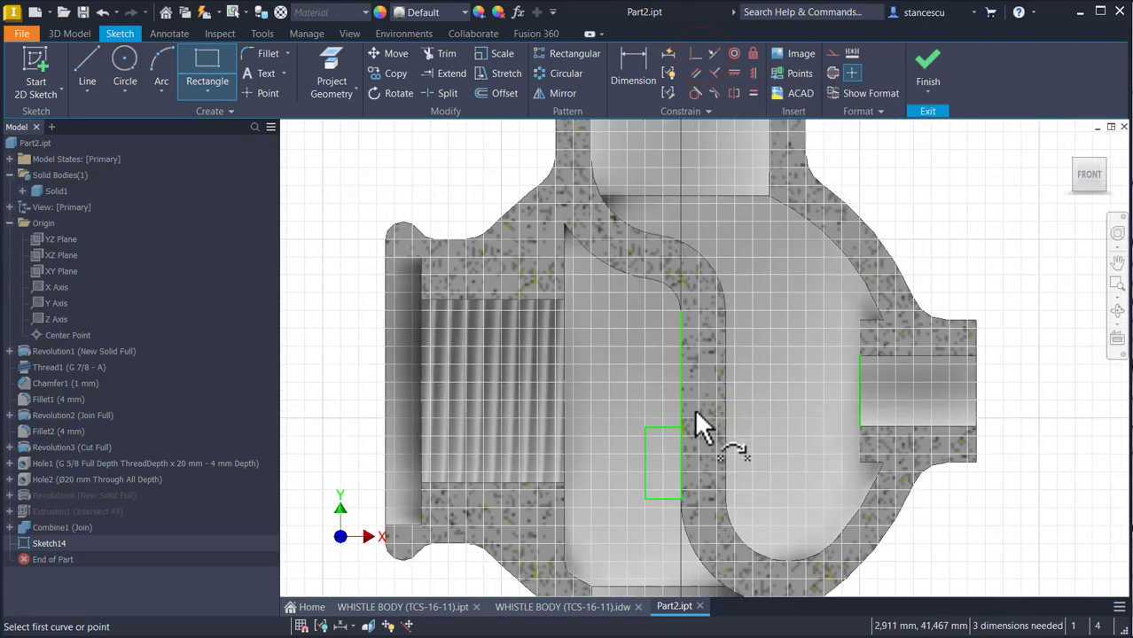
left_click(674, 428)
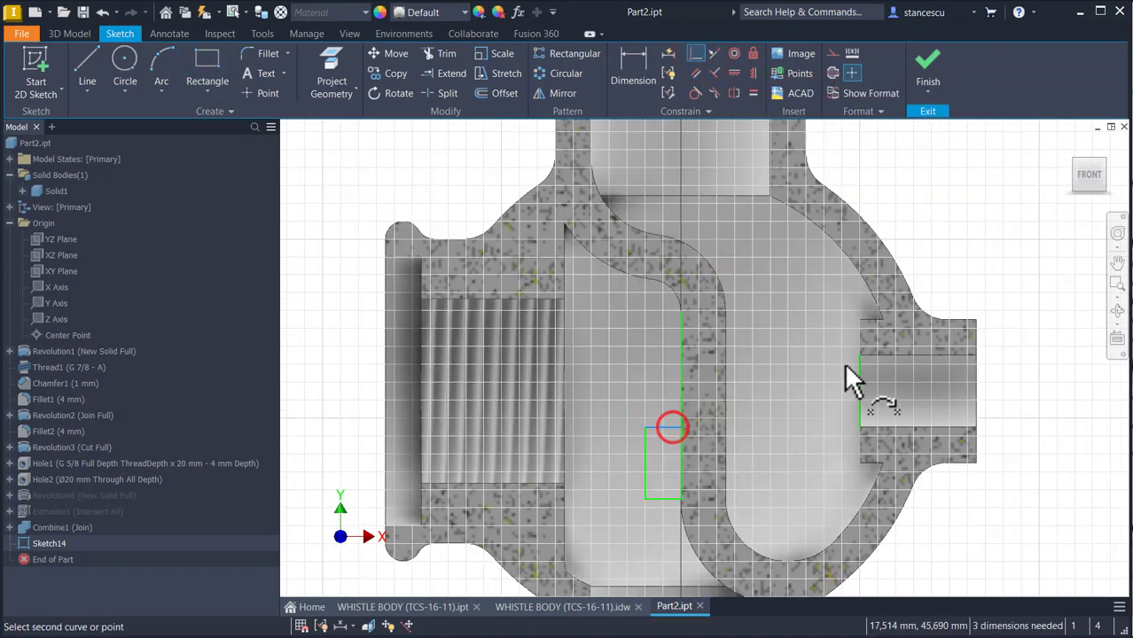
left_click(860, 390)
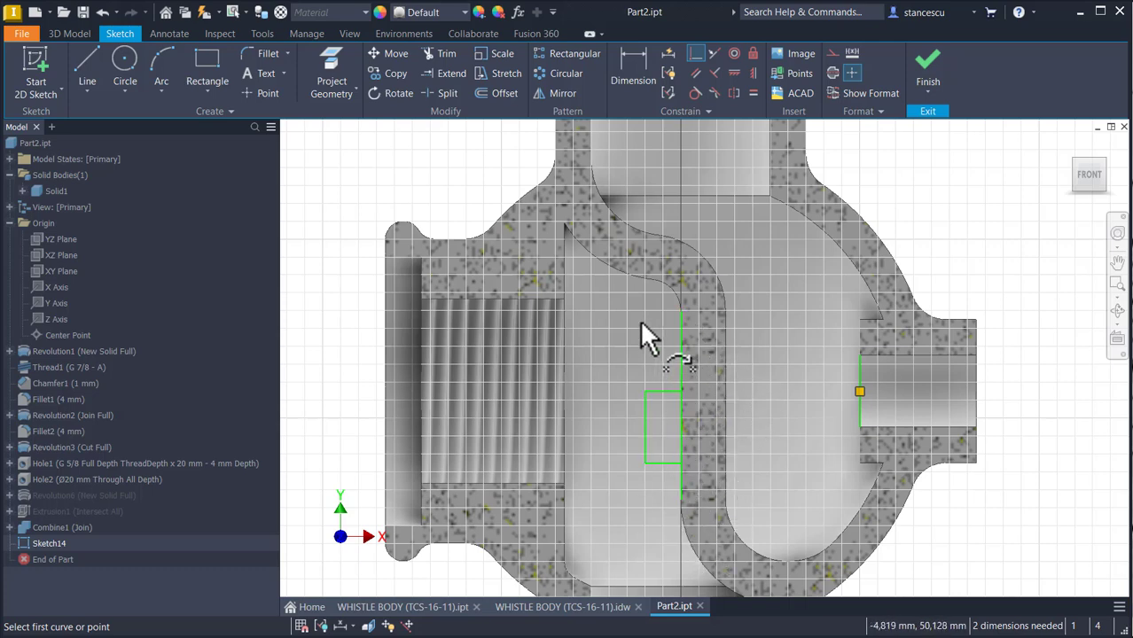
key("Escape")
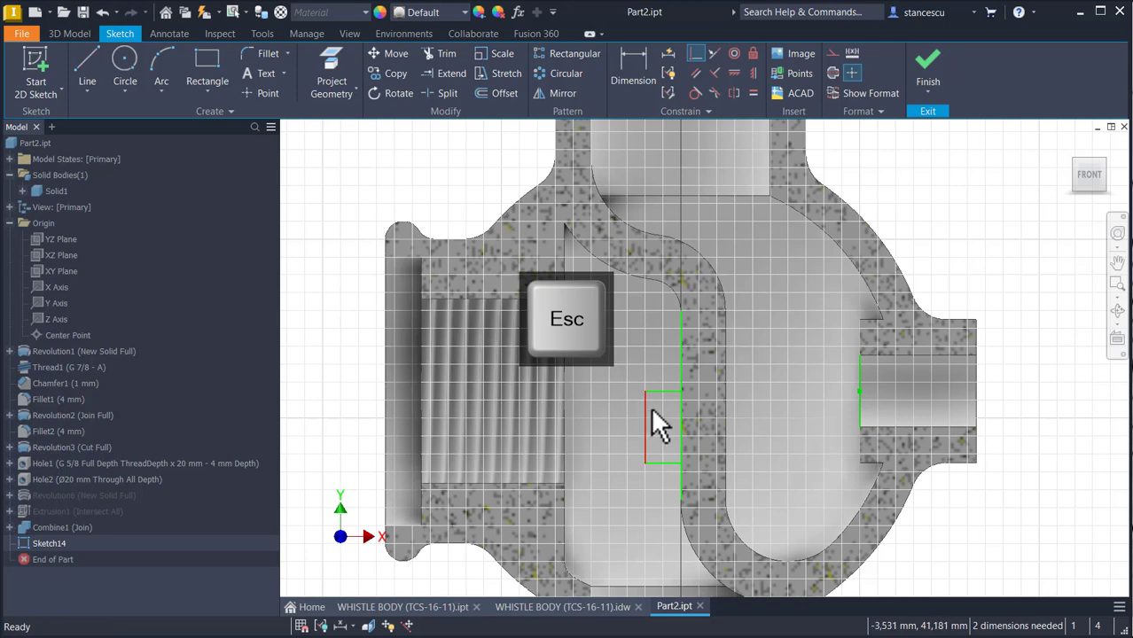
- Convert the rectangle's upper edge to a centerline and set the rectangle's width from the wall edge to 1 mm
left_click(661, 391)
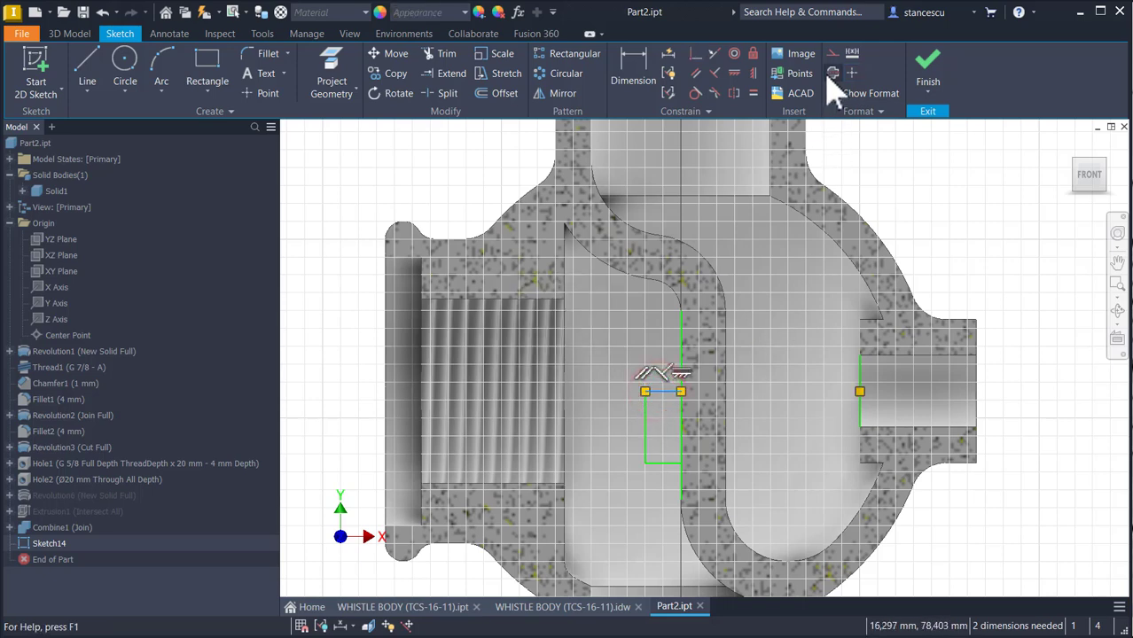
left_click(633, 70)
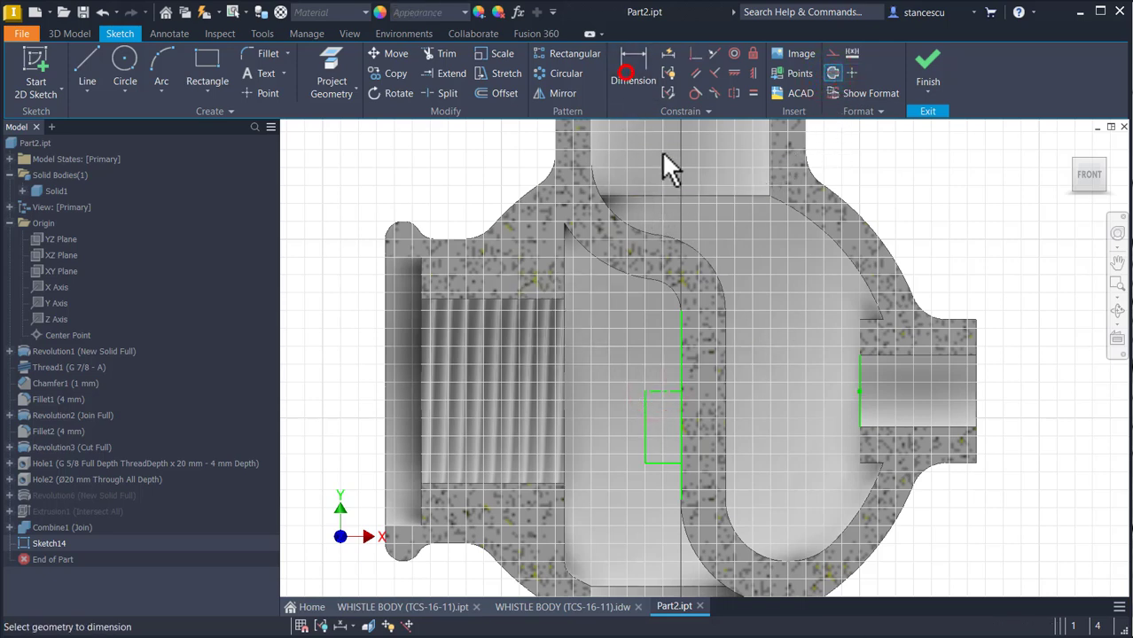
left_click(647, 427)
left_click(645, 416)
left_click(681, 413)
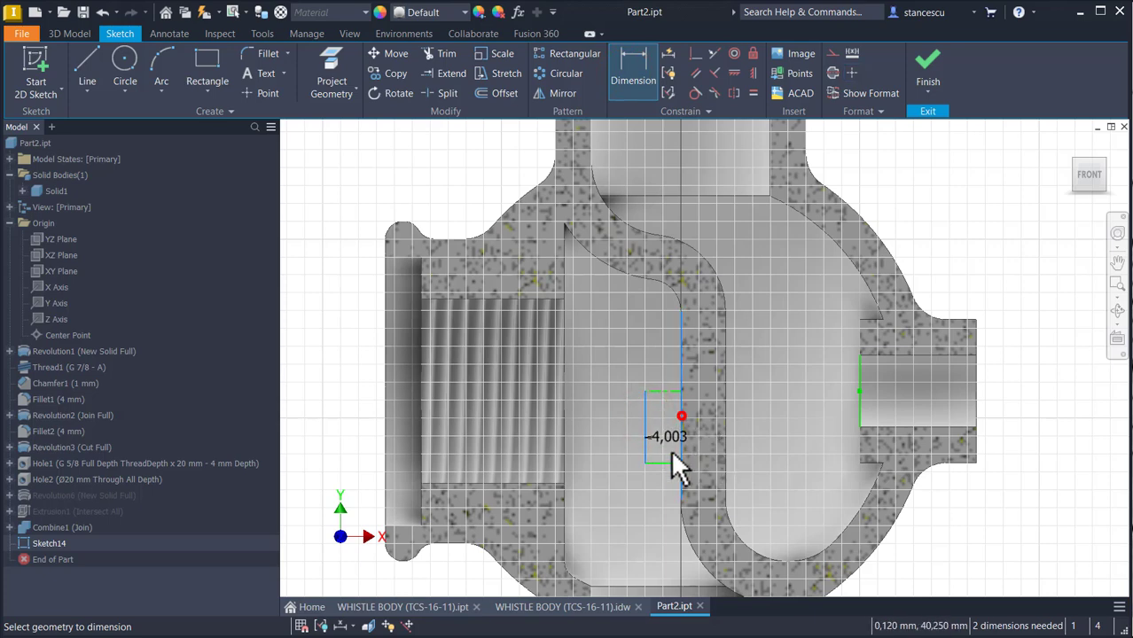
left_click(647, 528)
type("1")
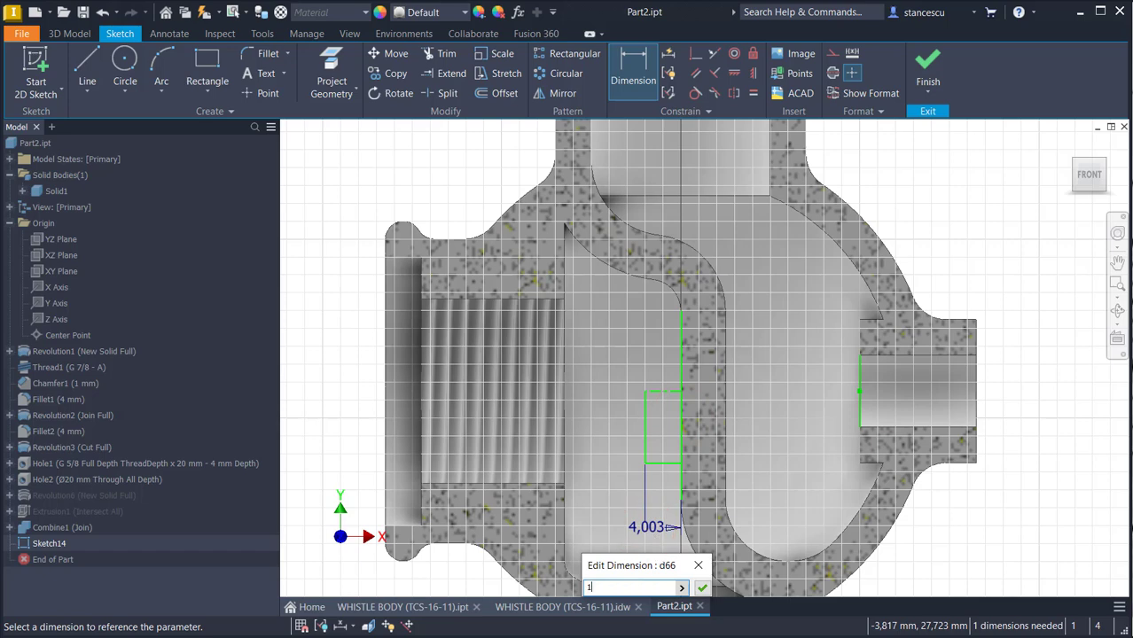
key("Return")
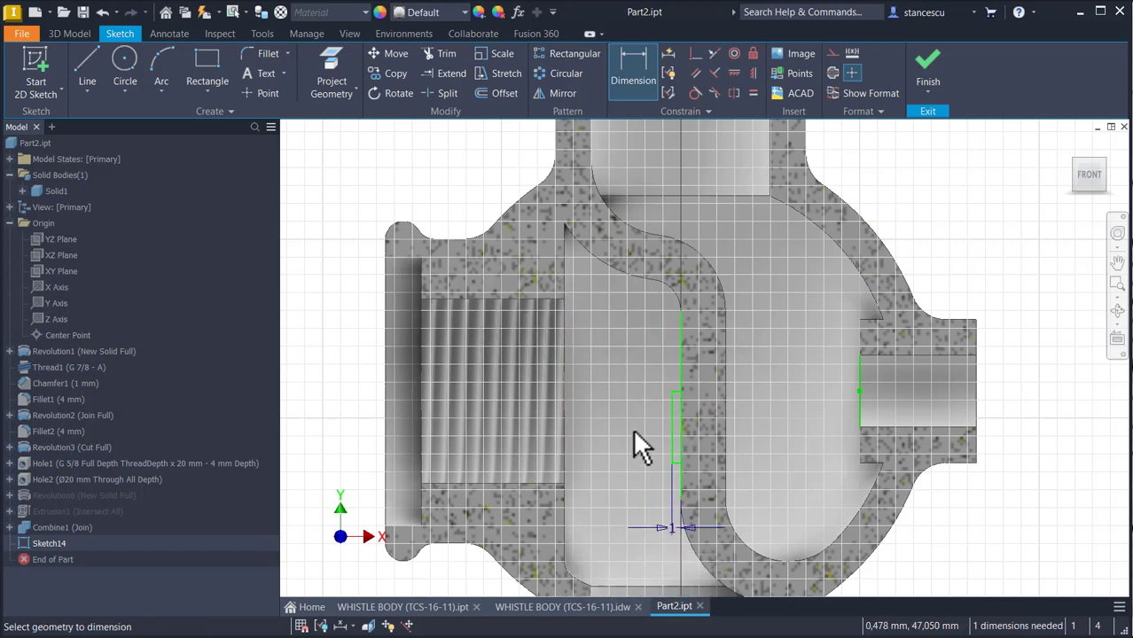
- Dimension the rectangle's lower edge from the centerline as a 20 mm diameter and finish the sketch
scroll(651, 475, "up", 3)
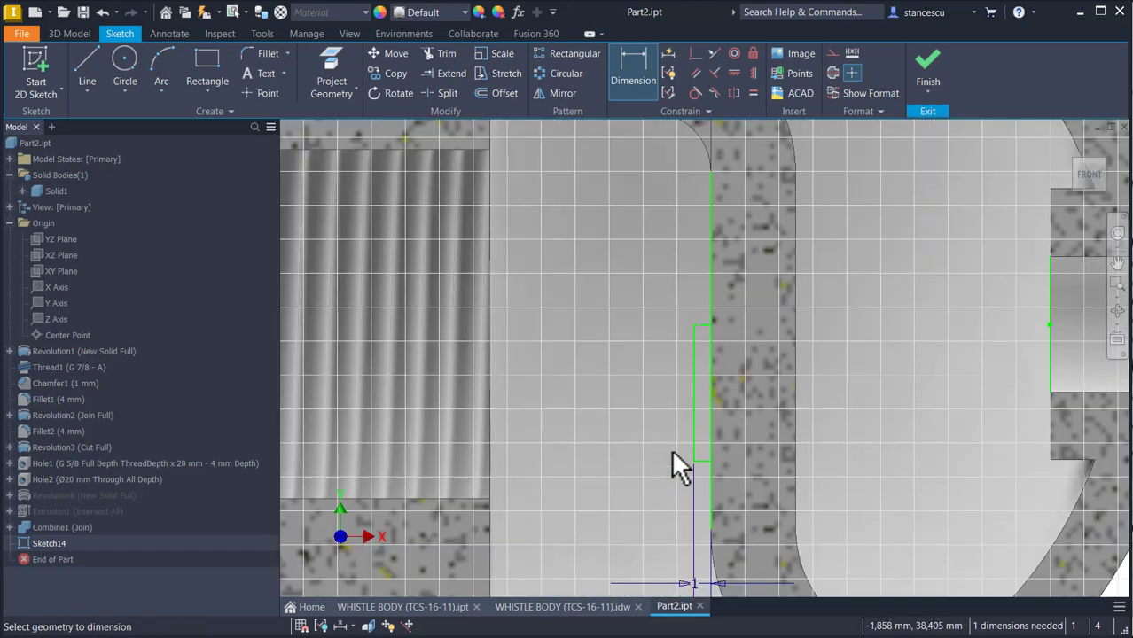
scroll(692, 462, "up", 3)
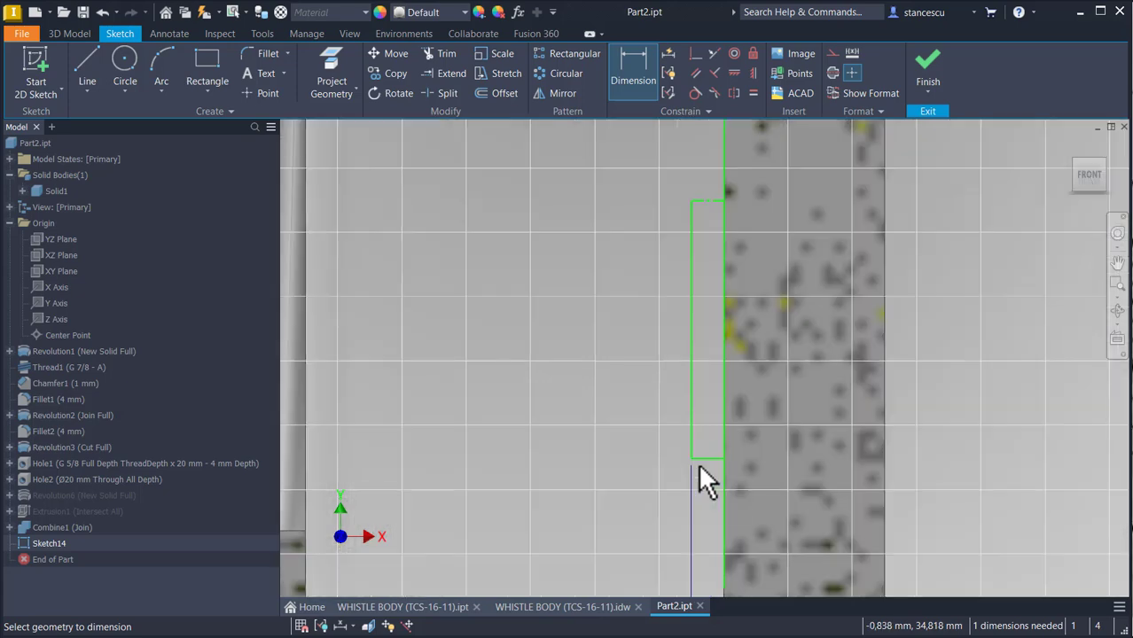
left_click(694, 462)
left_click(695, 203)
left_click(558, 322)
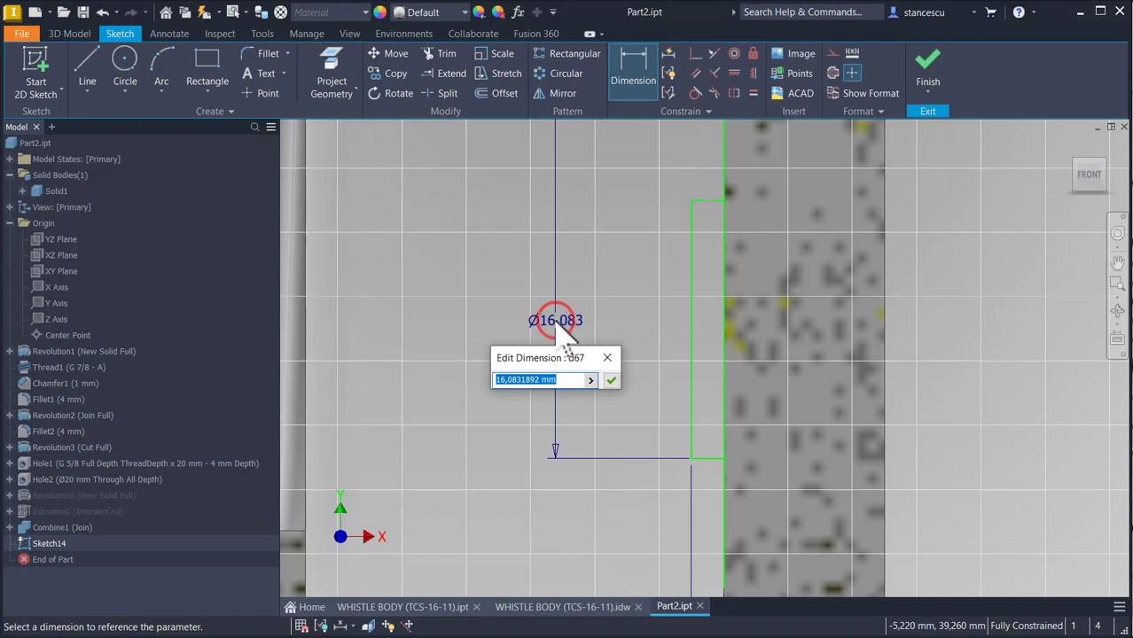
key("Return")
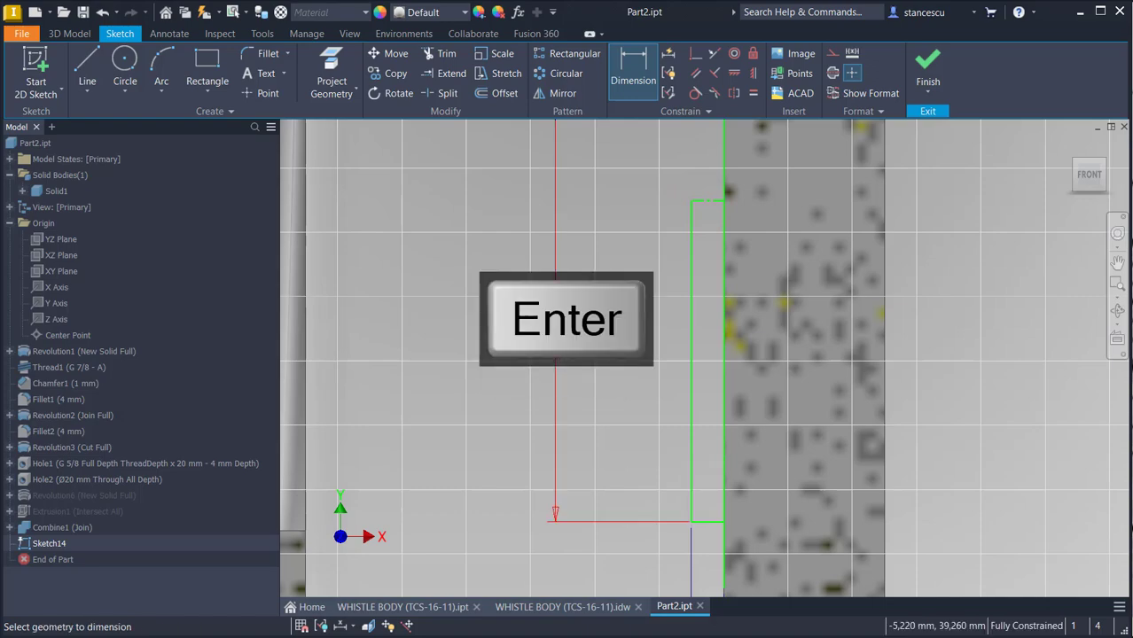
key("Num_Lock")
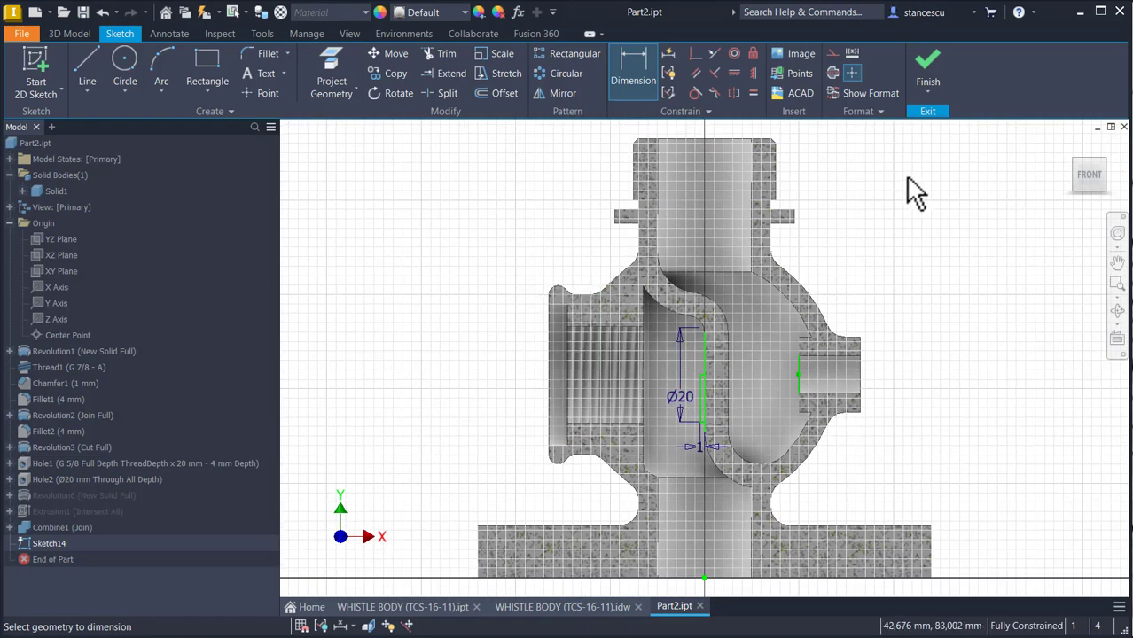
left_click(931, 80)
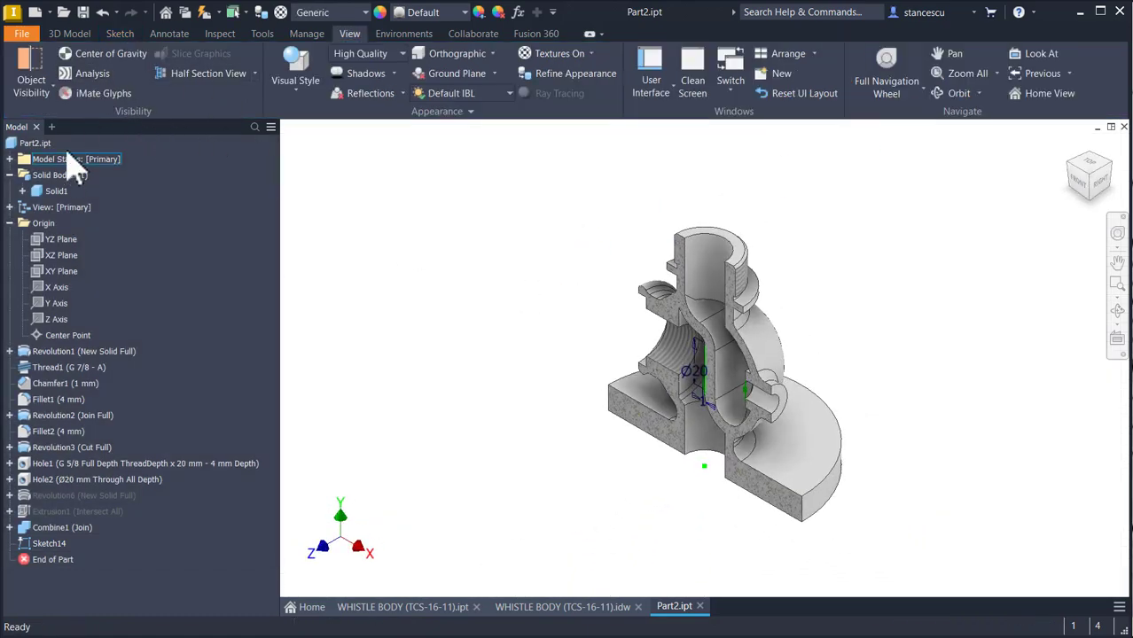
- Revolve the rectangle profile a full 360° about its centerline and join it to the body as a raised seat on the wall
left_click(71, 33)
left_click(129, 69)
middle_click_drag(678, 424, 585, 383, "shift")
scroll(789, 435, "up", 5)
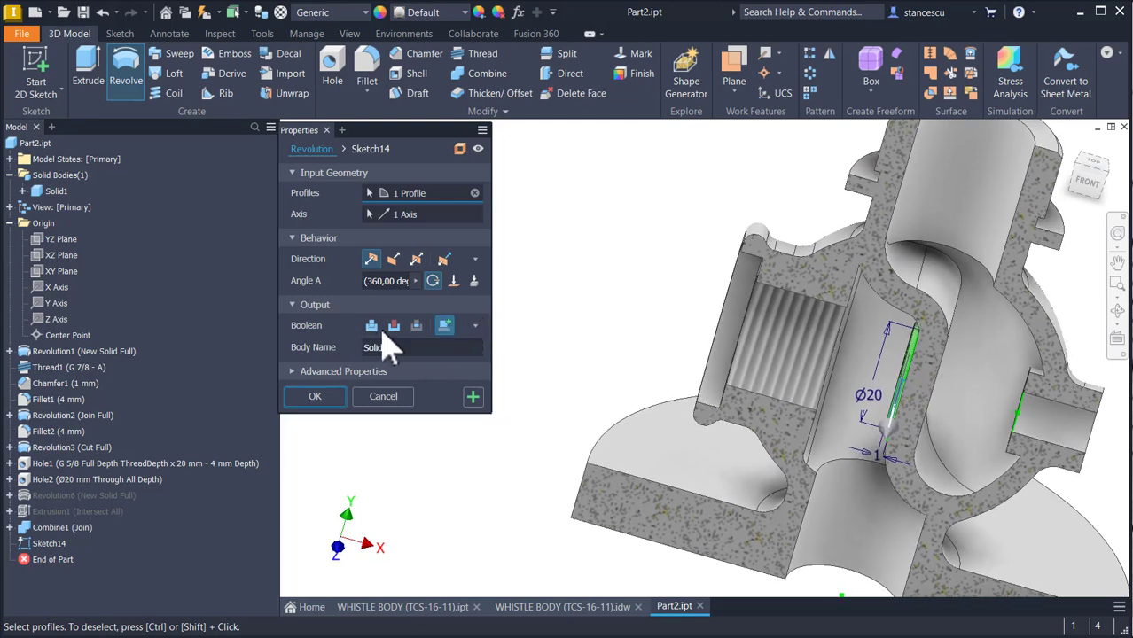
left_click(371, 326)
middle_click_drag(353, 419, 605, 390, "shift")
left_click(316, 371)
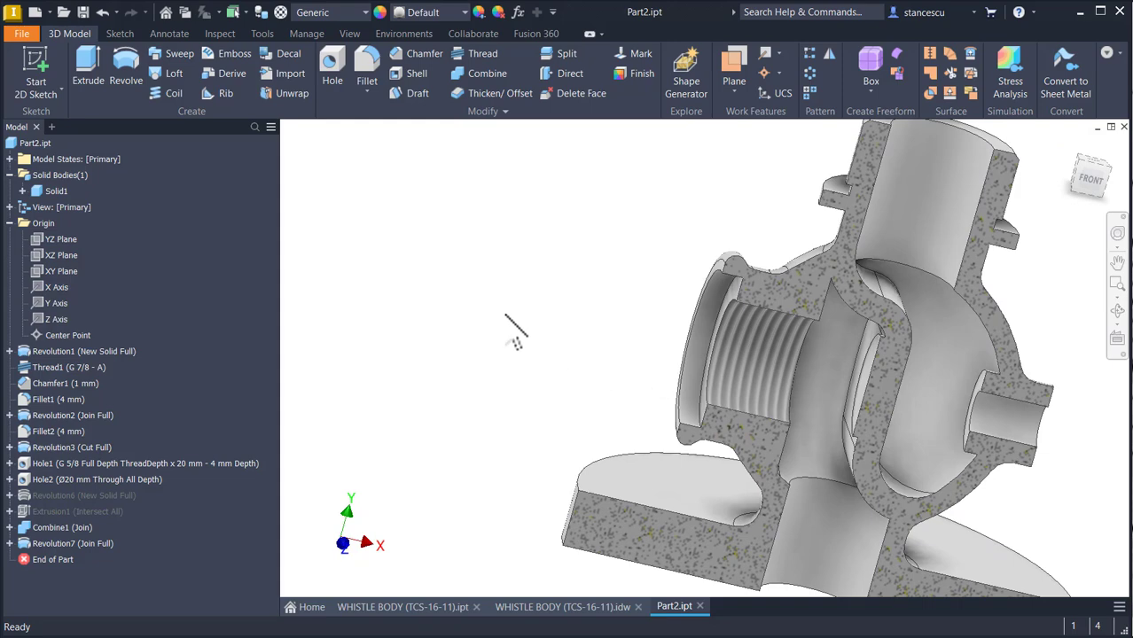
- Start a new sketch on the XY plane of the sectioned valve body
key("F6")
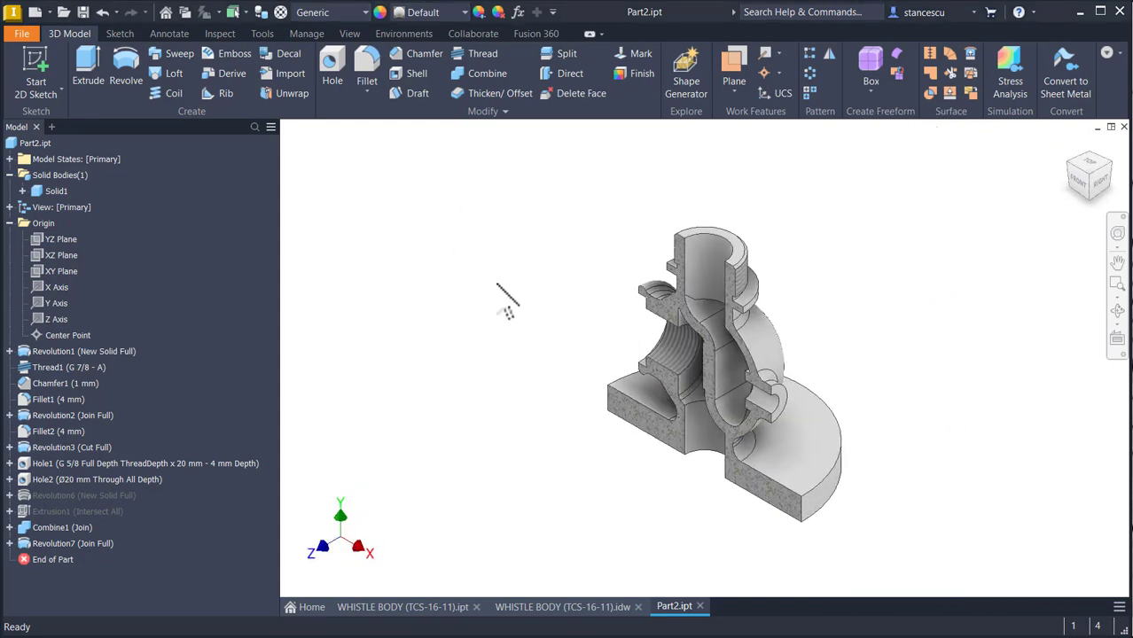
left_click(60, 270)
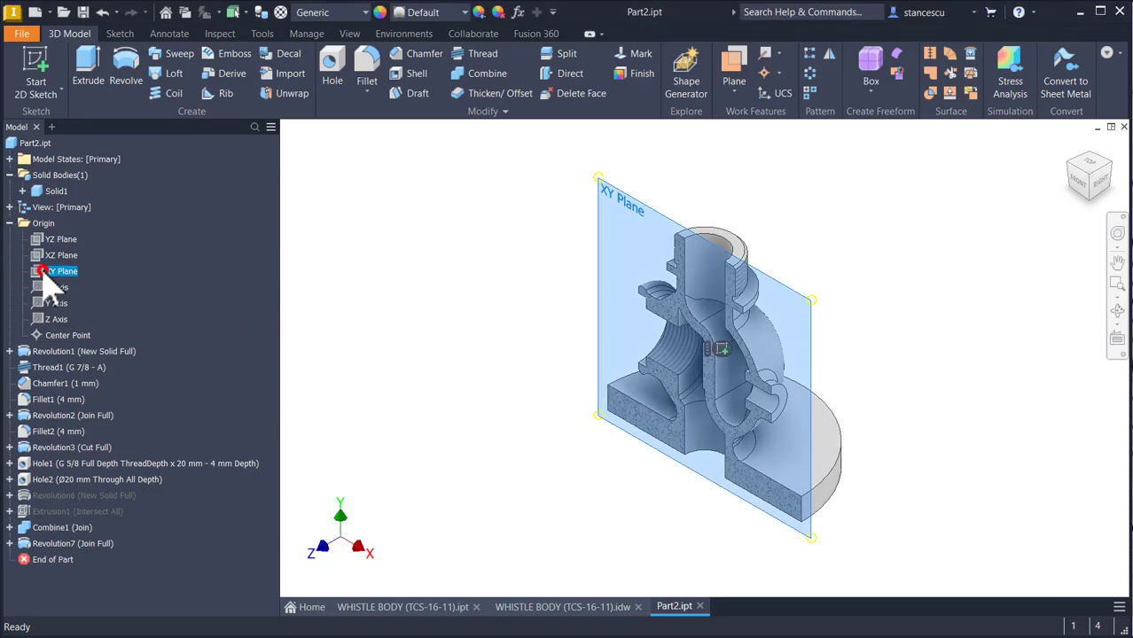
left_click(721, 348)
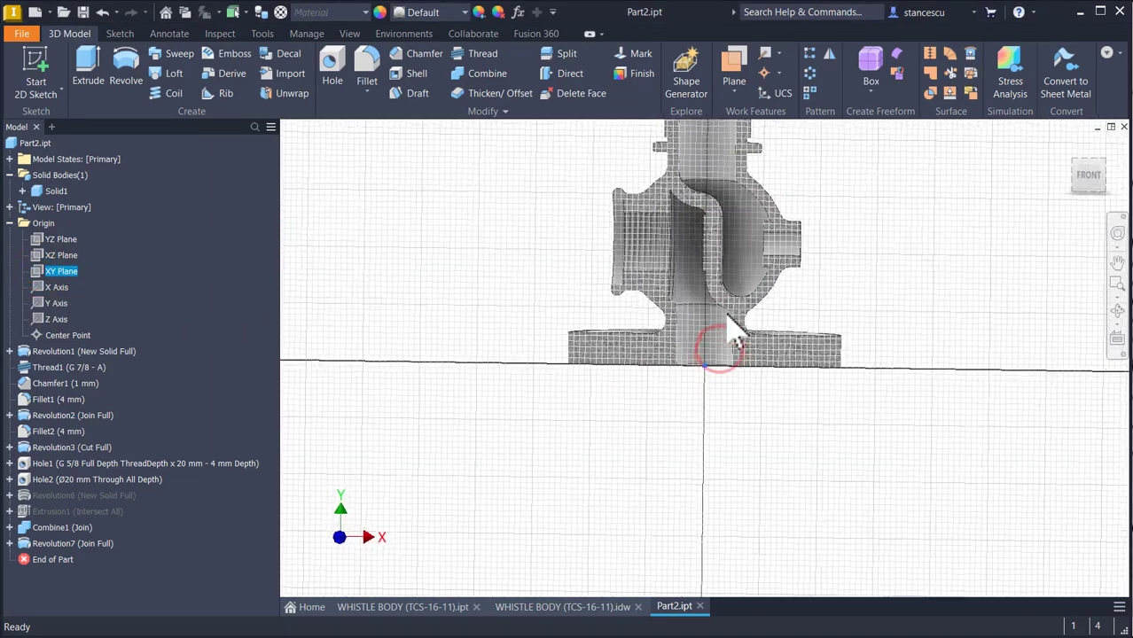
key("Home")
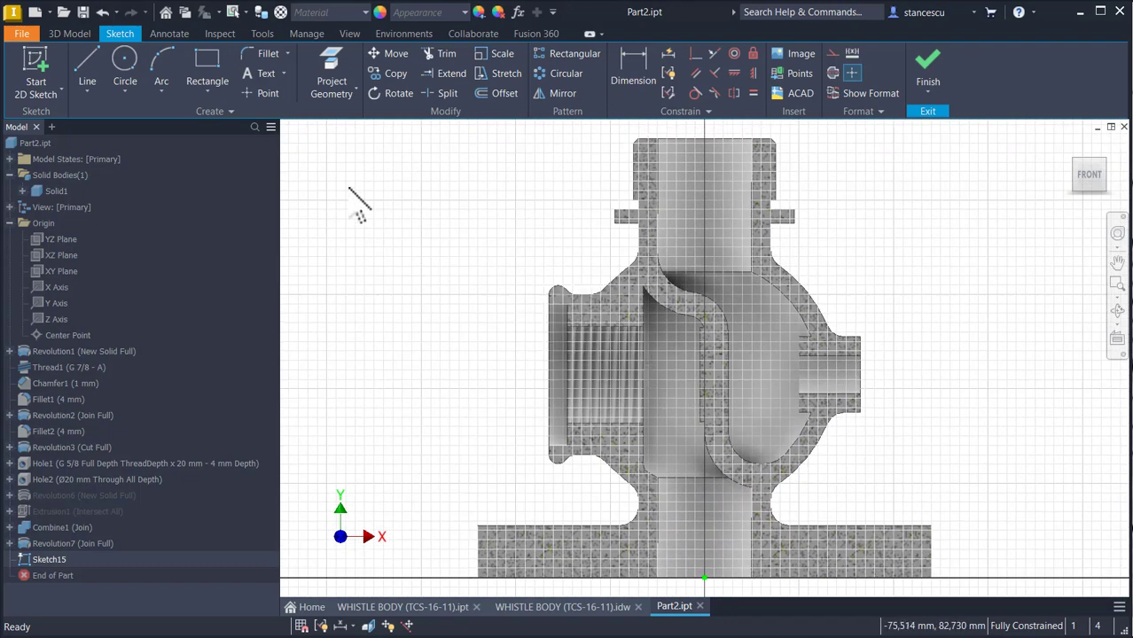
- Sketch a closed five-sided profile across the wall from the seat face to the opposite wall face, with a sloped upper corner at the seat
left_click(87, 64)
scroll(678, 354, "up", 5)
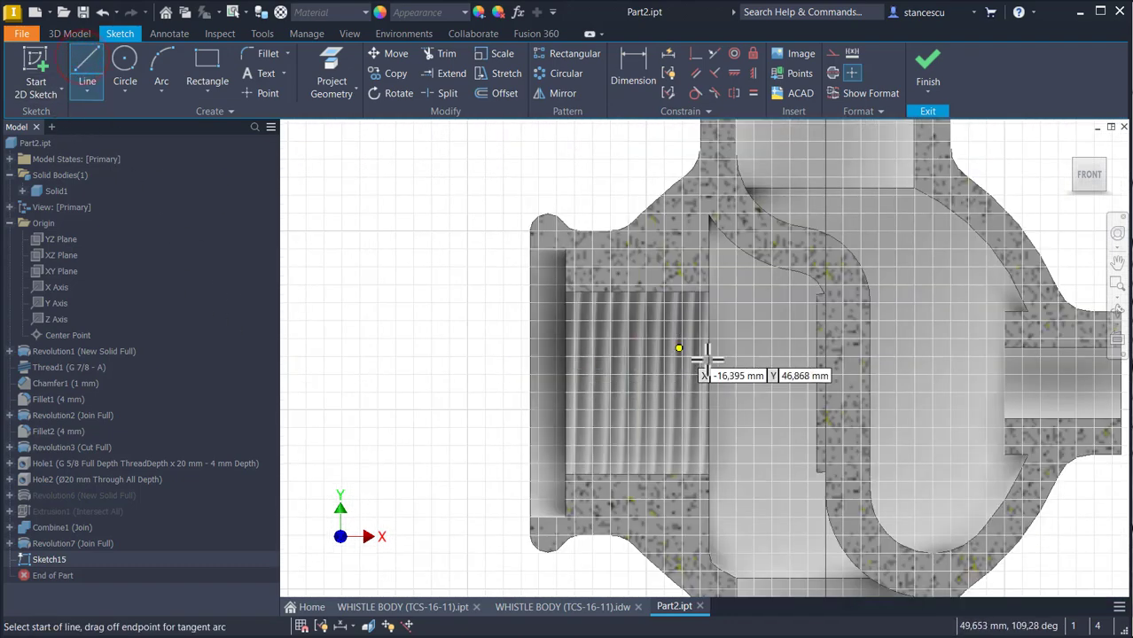
left_click(817, 327)
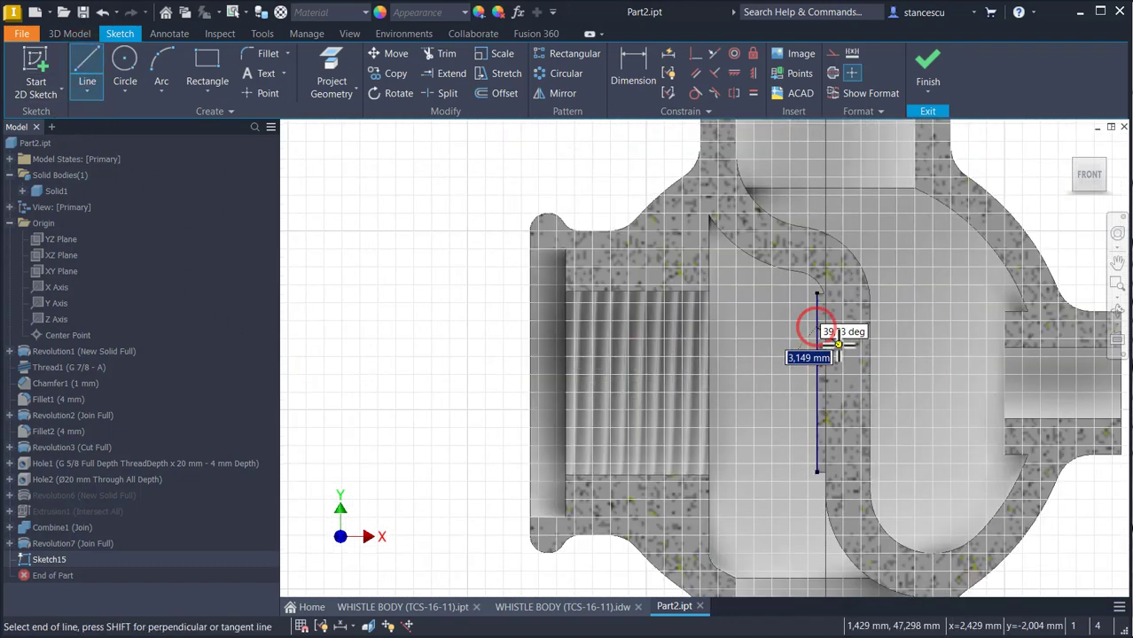
left_click(842, 347)
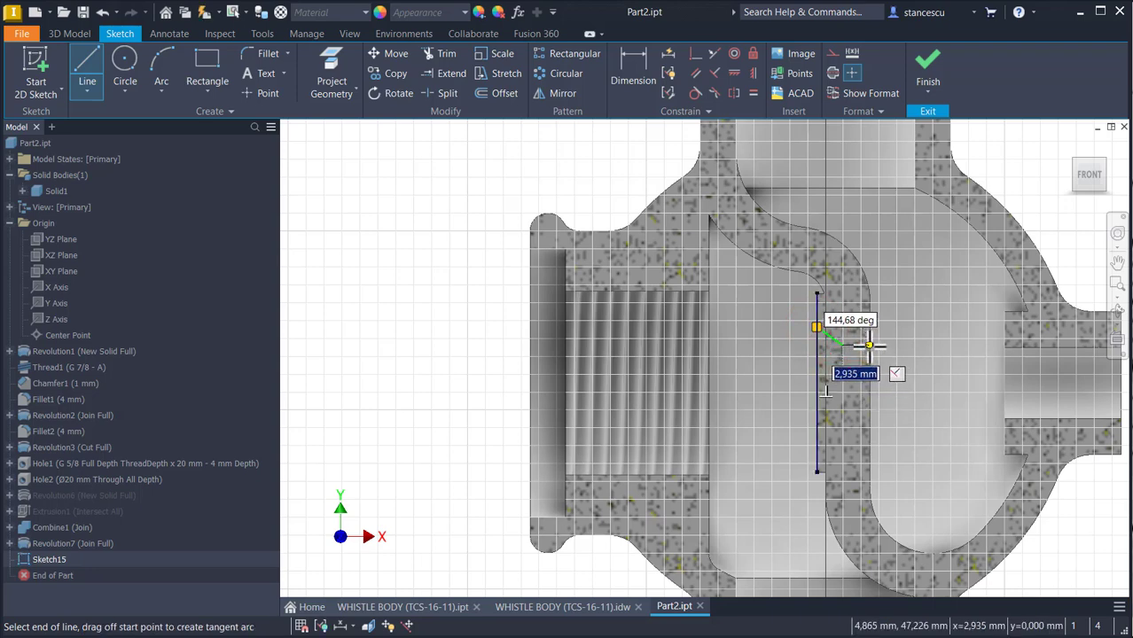
left_click(869, 392)
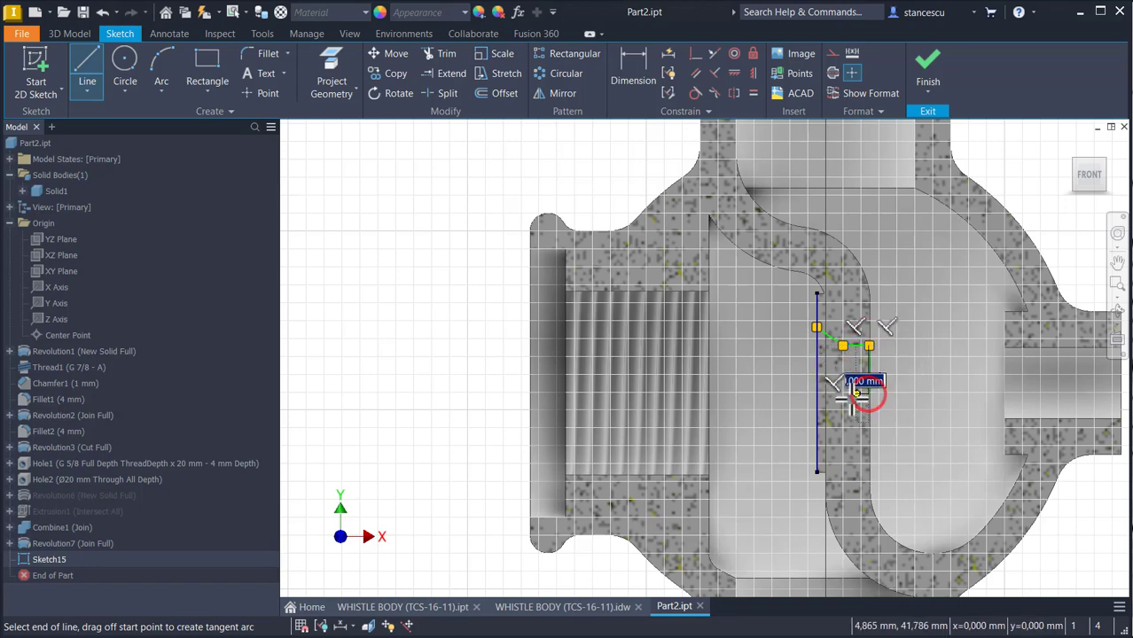
left_click(817, 394)
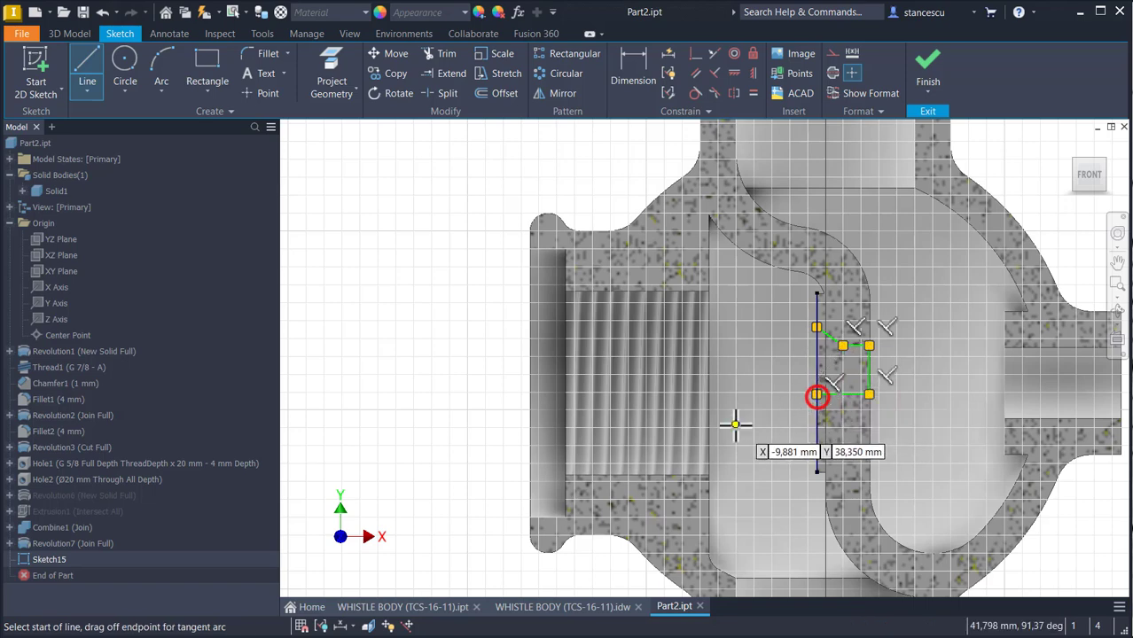
left_click(817, 328)
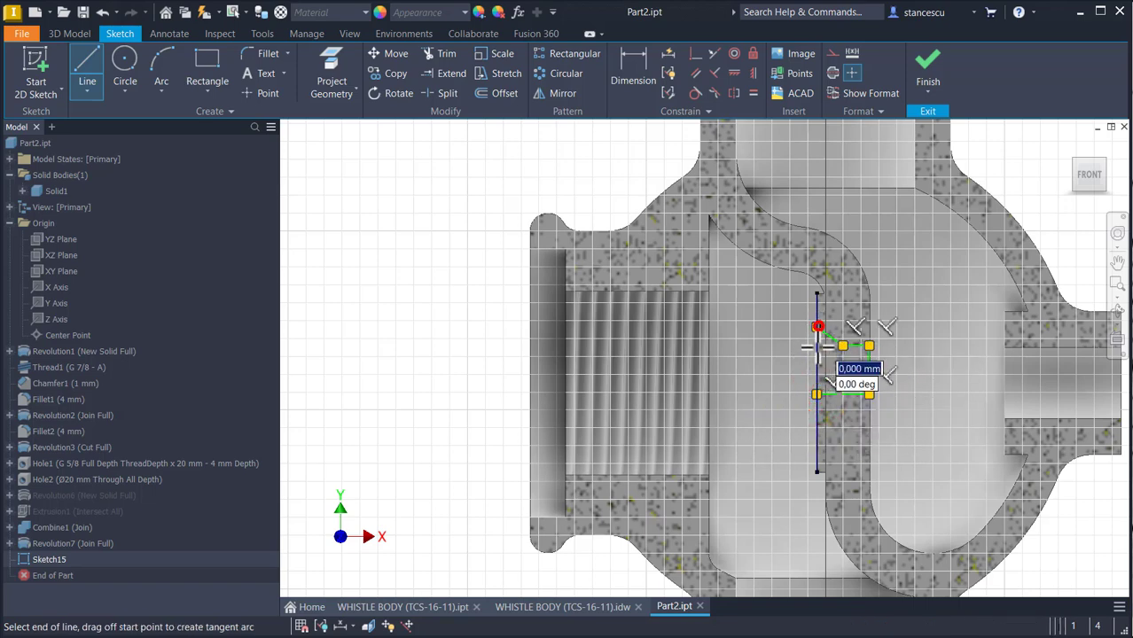
left_click(817, 393)
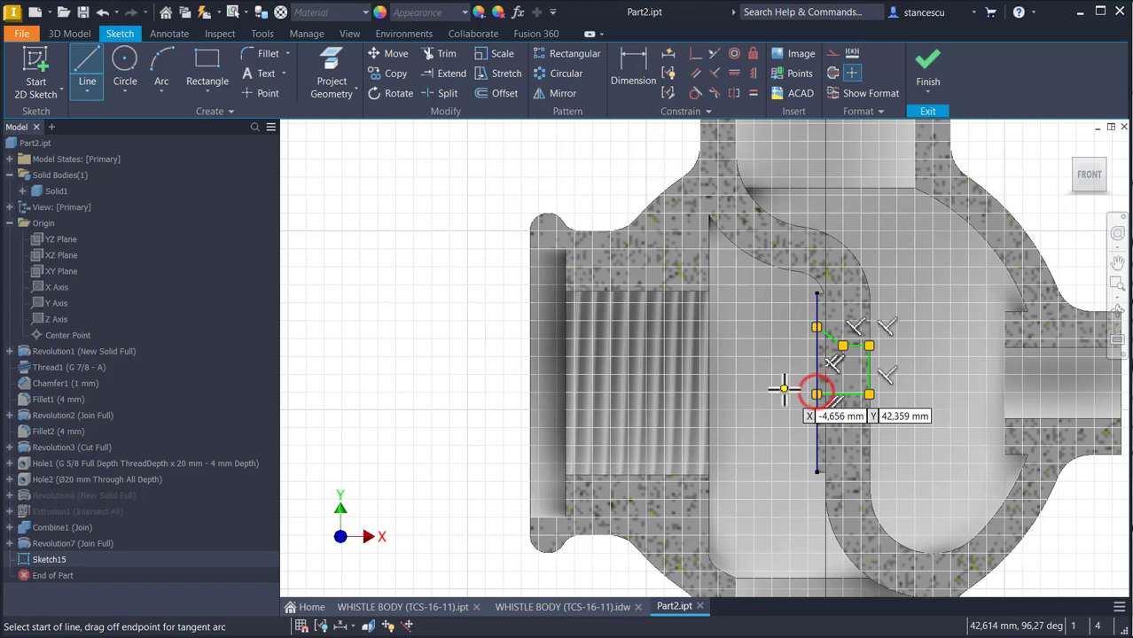
key("Escape")
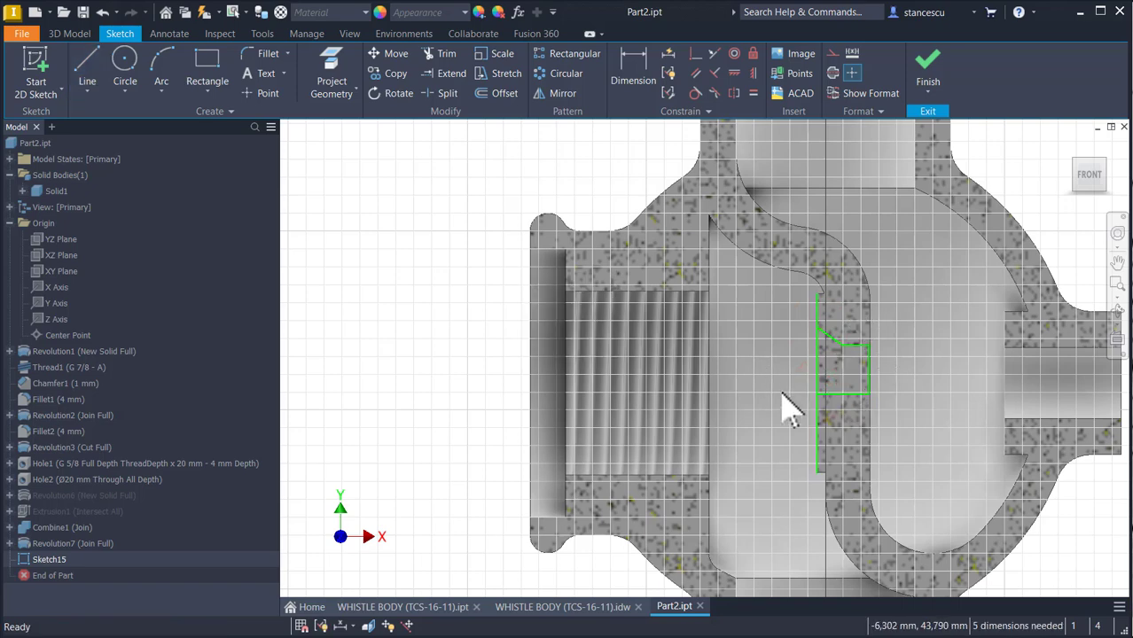
- Convert the projected seat face edge to construction geometry
left_click(817, 422)
left_click(786, 417)
left_click(817, 434)
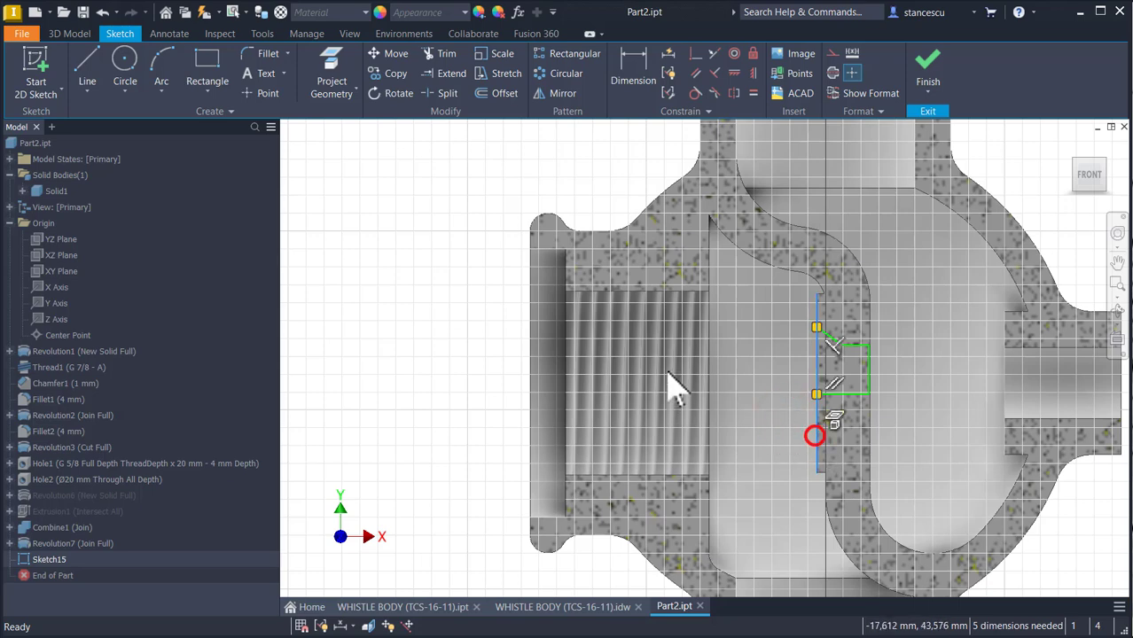
left_click(843, 54)
left_click(904, 239)
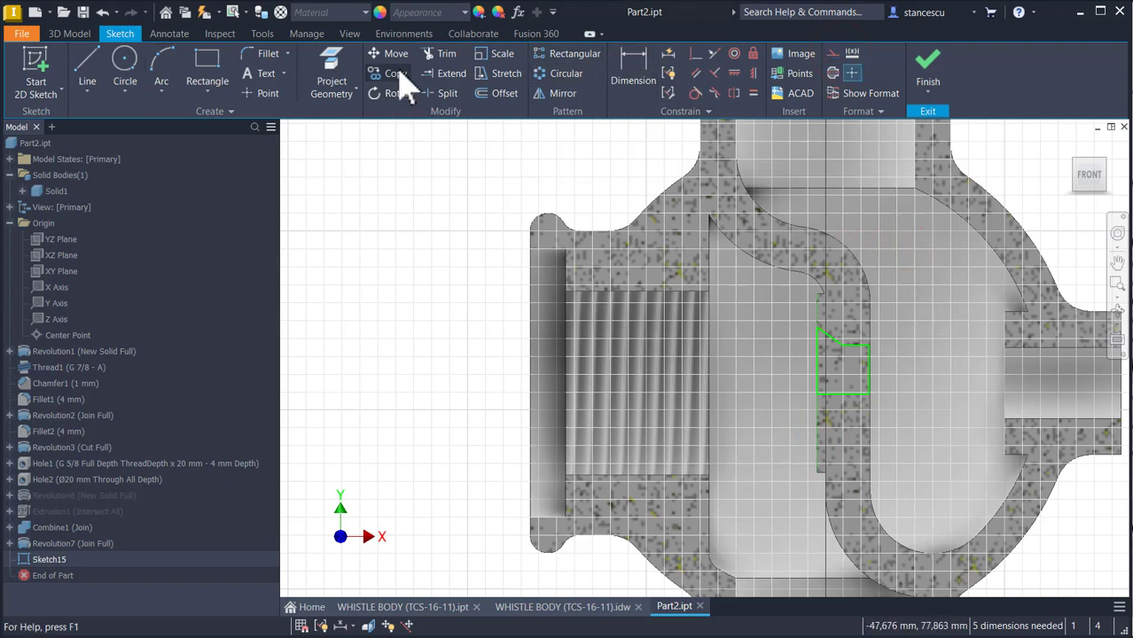
- Project the inner end edge of the small side bore and constrain the profile's lower edge coincident with its midpoint
left_click(332, 64)
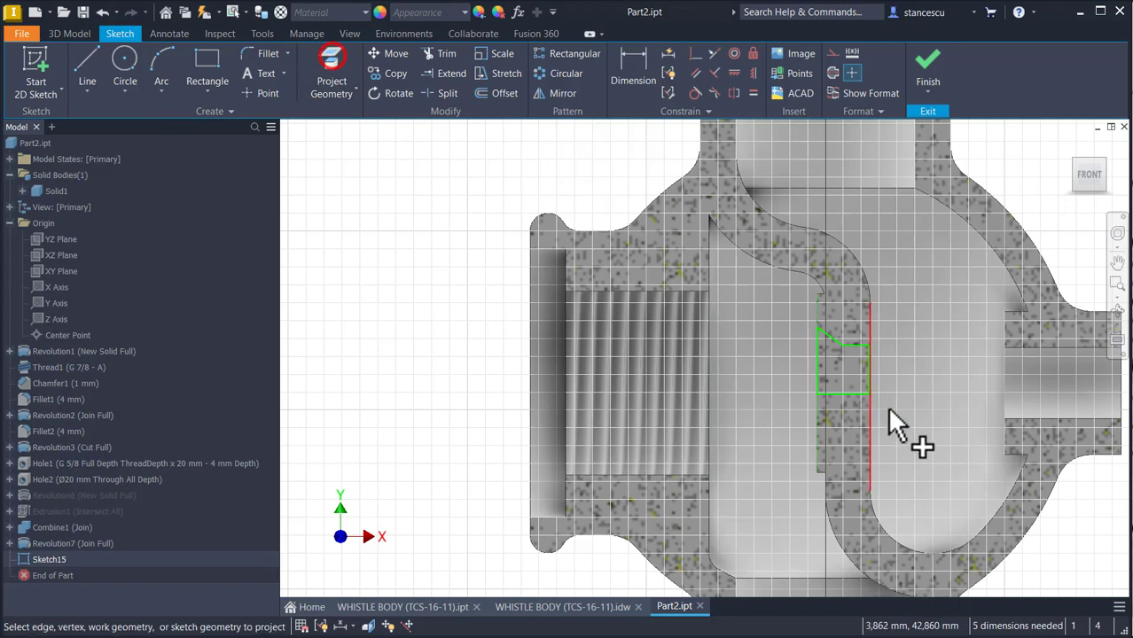
left_click(1006, 362)
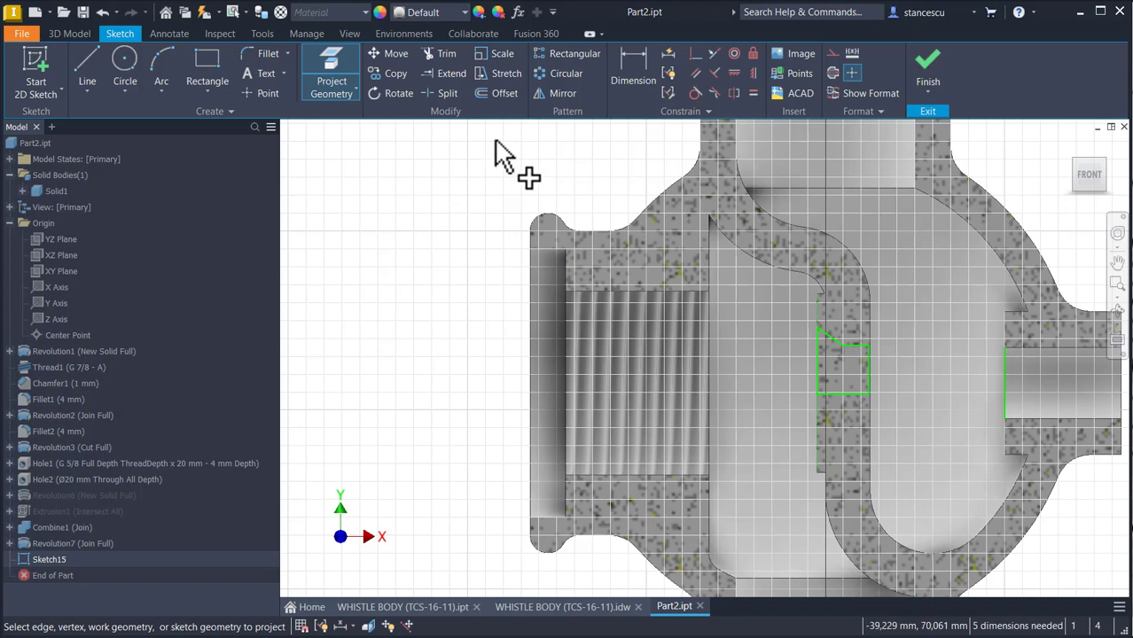
left_click(694, 55)
left_click(855, 392)
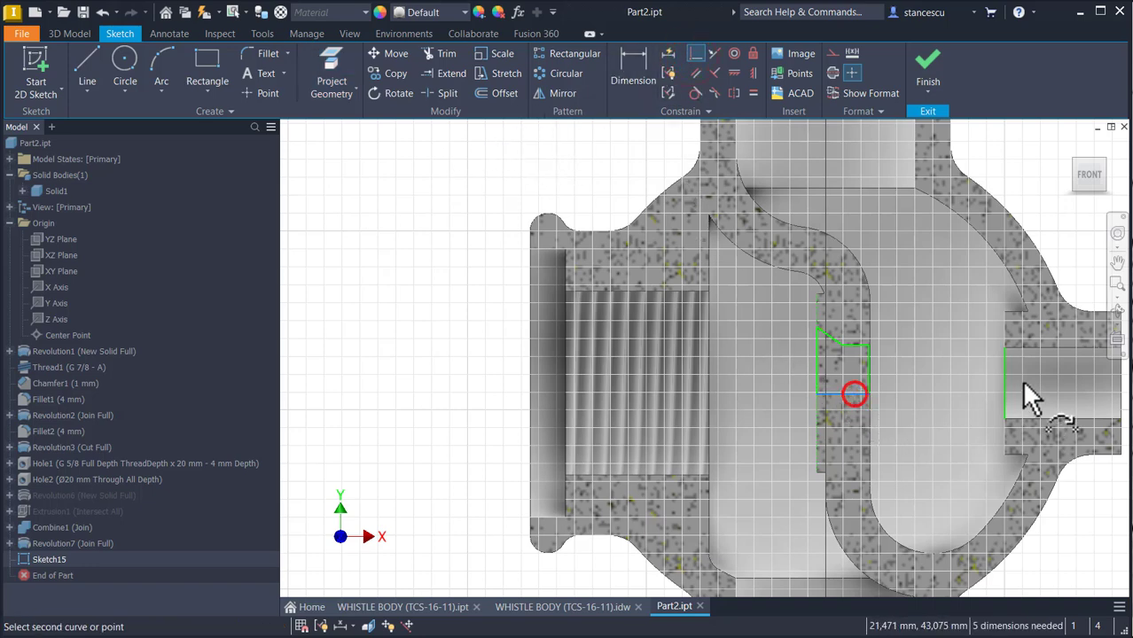
left_click(1005, 383)
key("Escape")
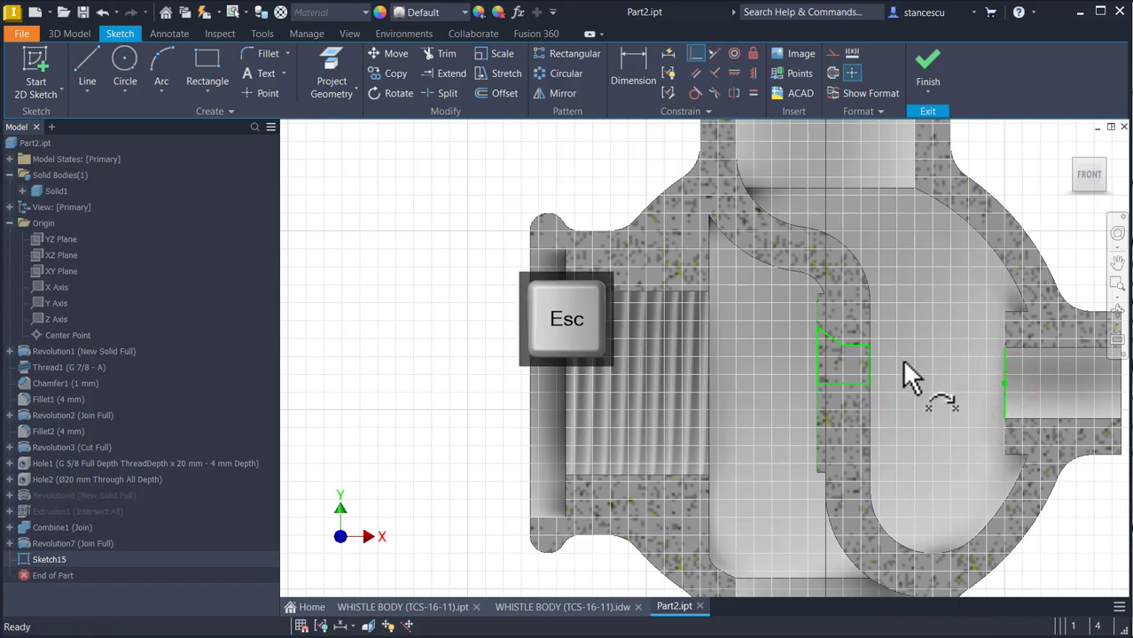
- Convert the profile's lower edge to a centerline and dimension its upper horizontal edge from it as a 16 mm diameter
left_click(858, 384)
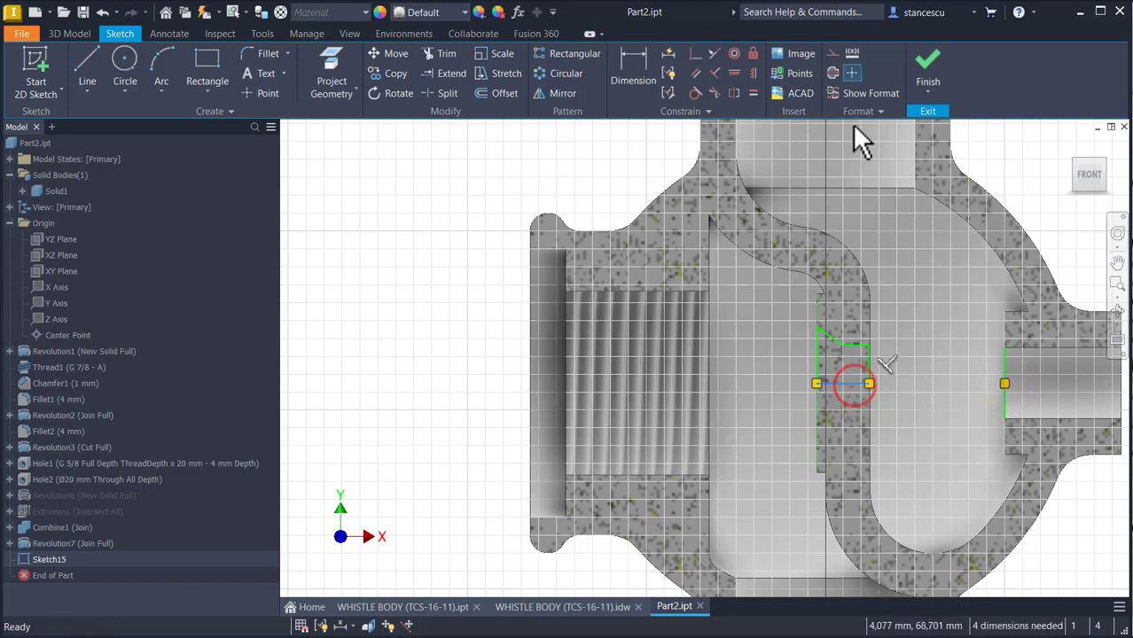
left_click(836, 73)
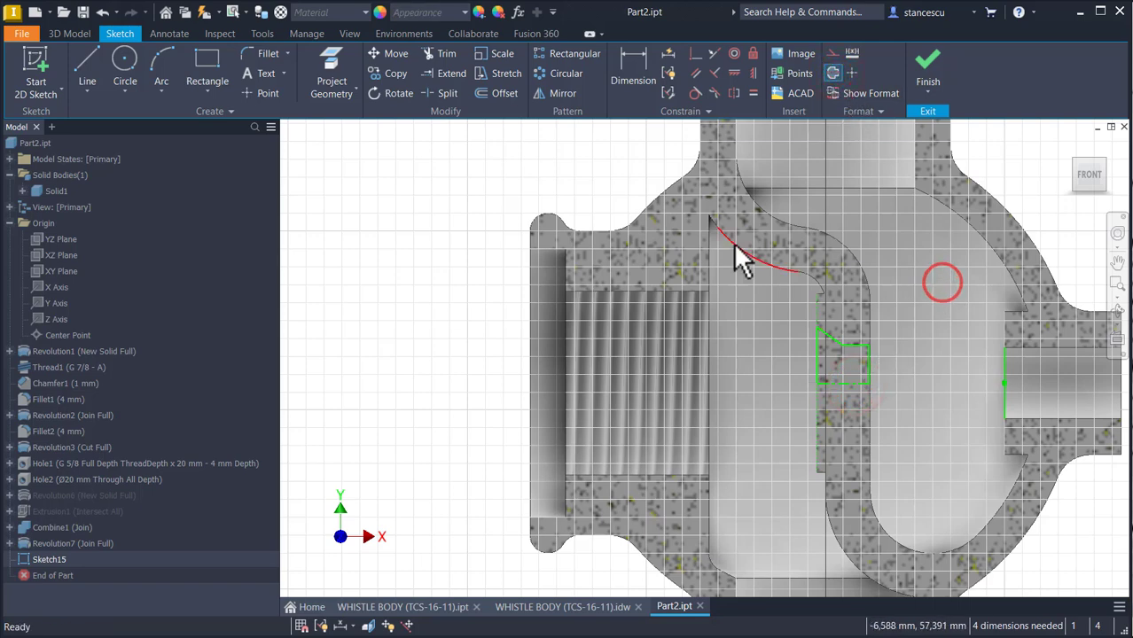
left_click(644, 69)
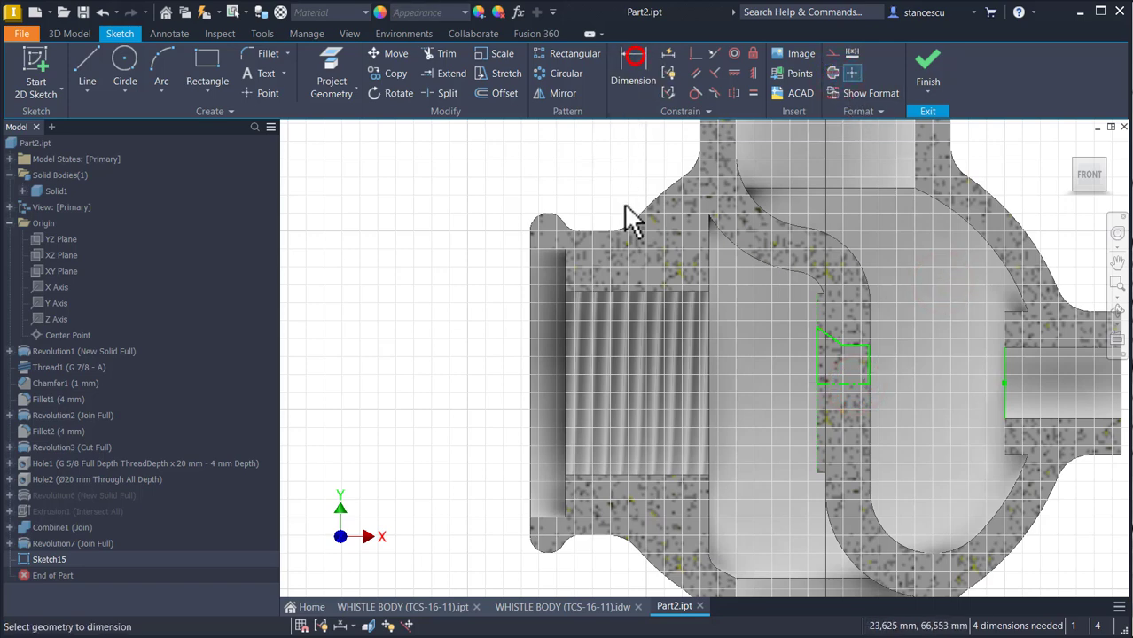
left_click(862, 345)
left_click(857, 385)
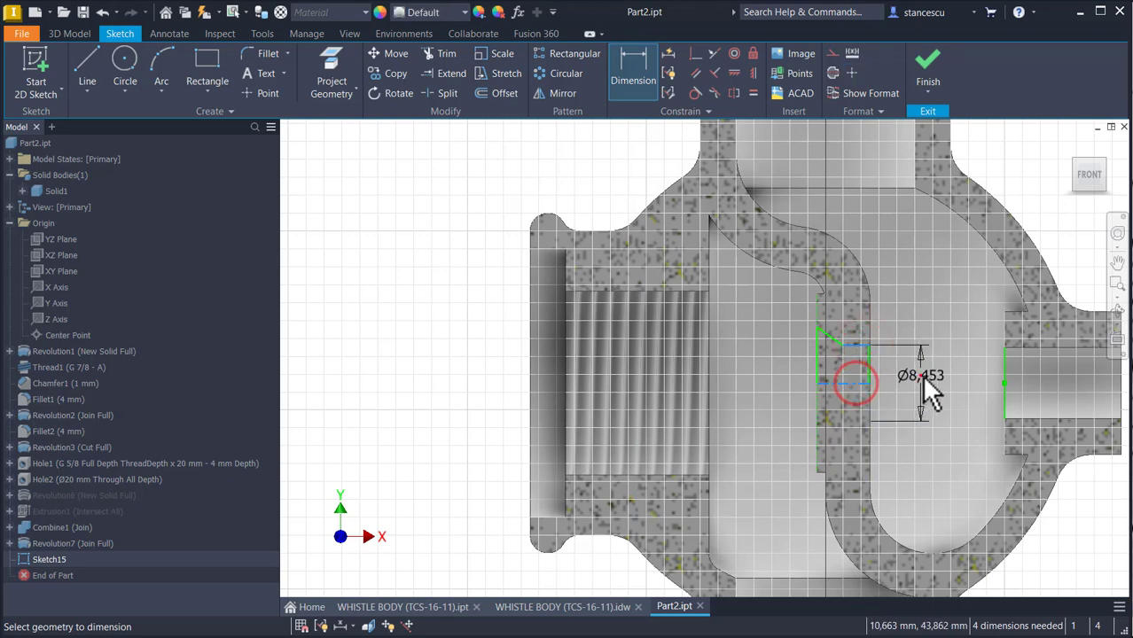
left_click(922, 379)
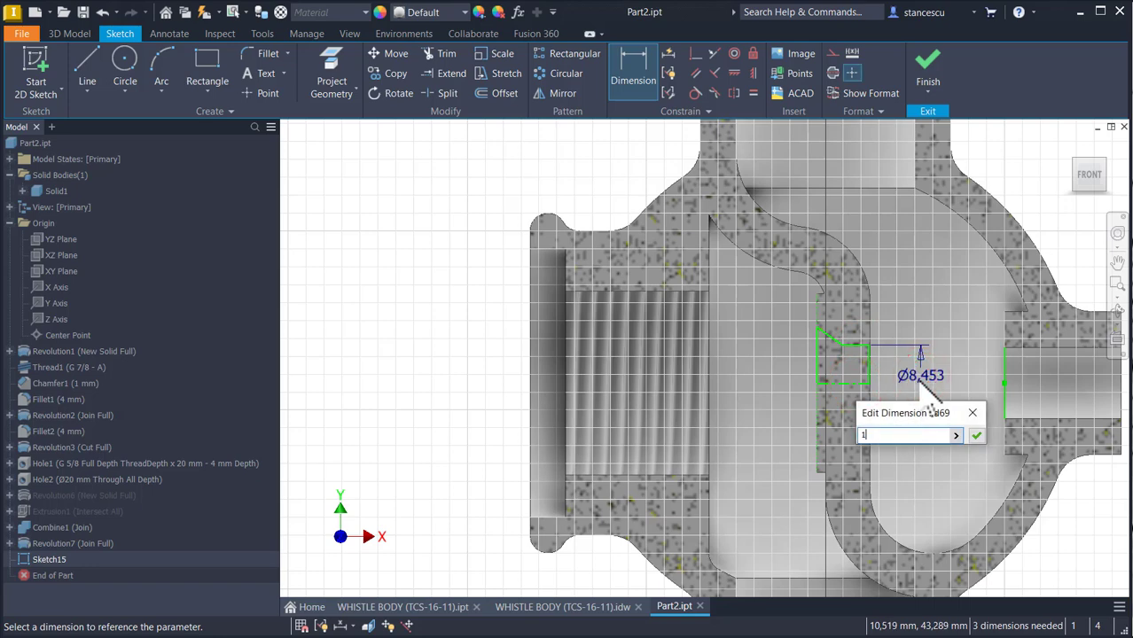
key("Return")
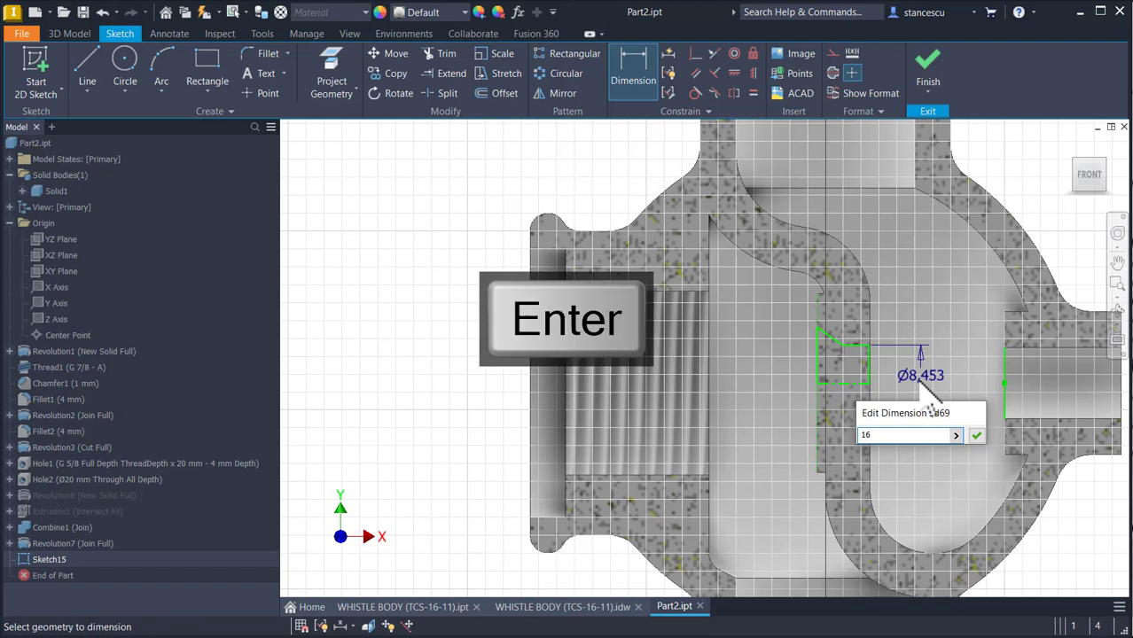
key("Escape")
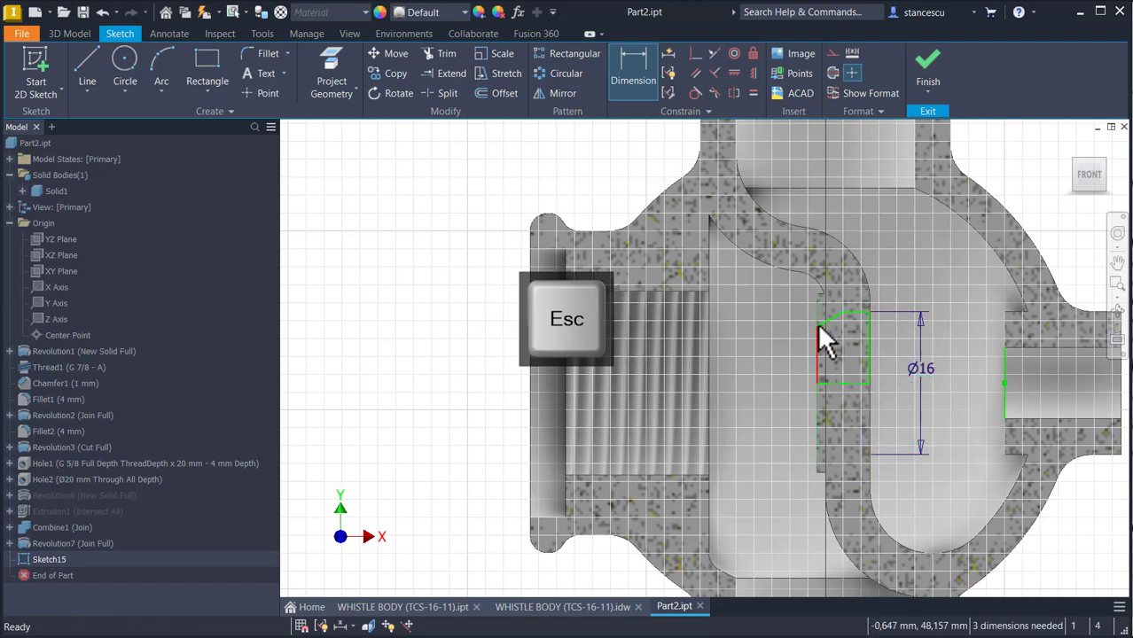
- Move the sloped edge's seat-side endpoint upward and dimension the edge's angle to the centerline as 60/2 degrees
left_click_drag(819, 322, 815, 301)
left_click(786, 319)
left_click(632, 78)
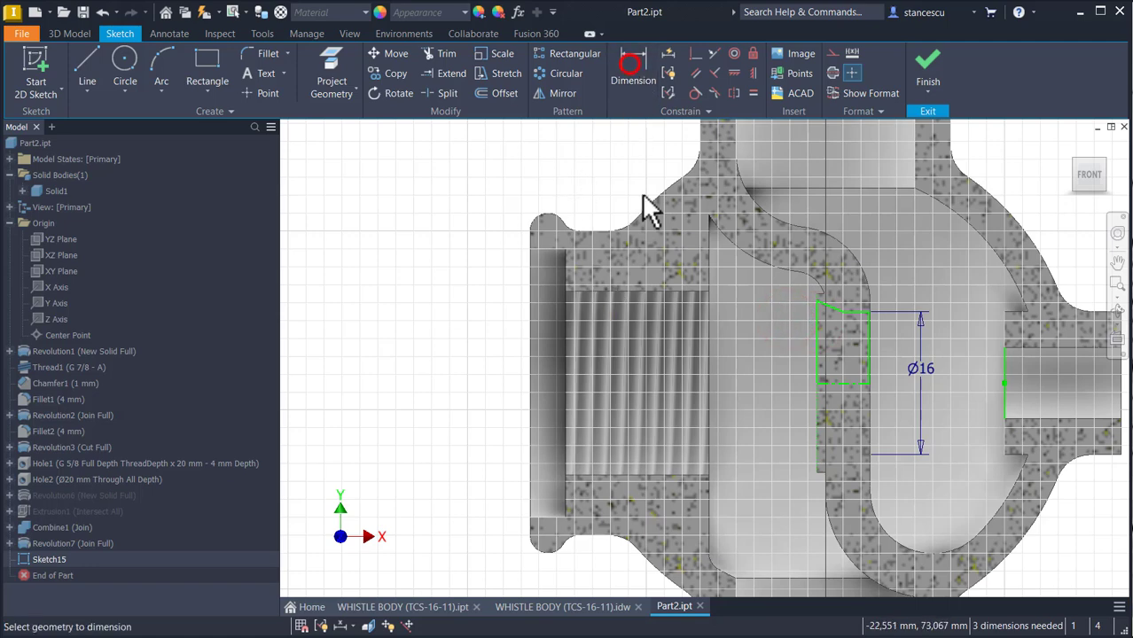
left_click(831, 307)
left_click(829, 384)
left_click(441, 285)
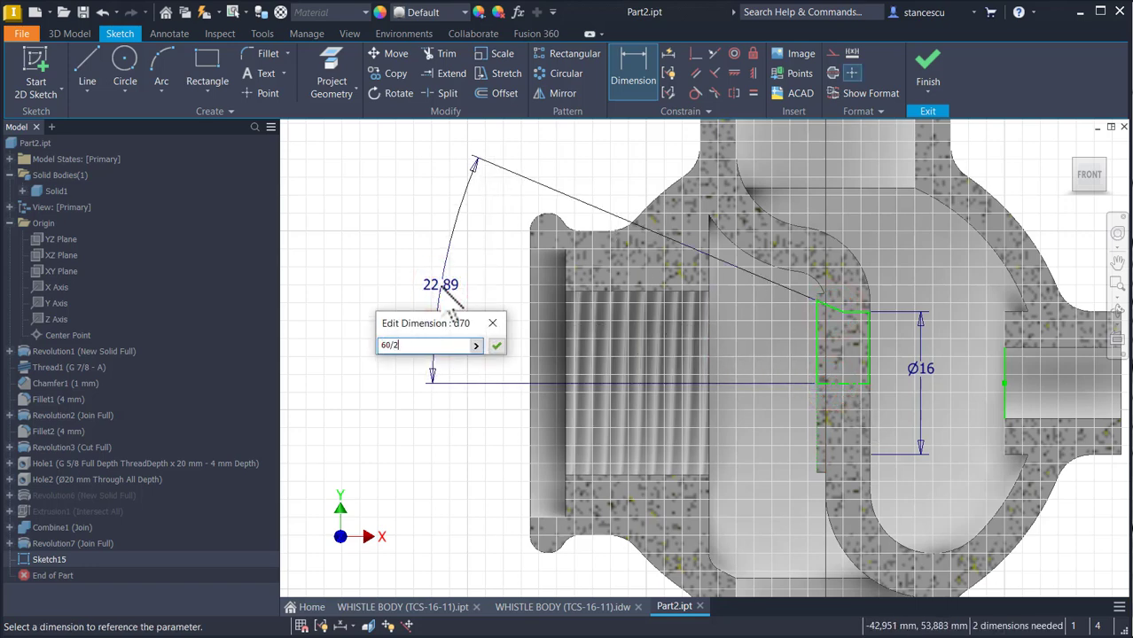
key("Return")
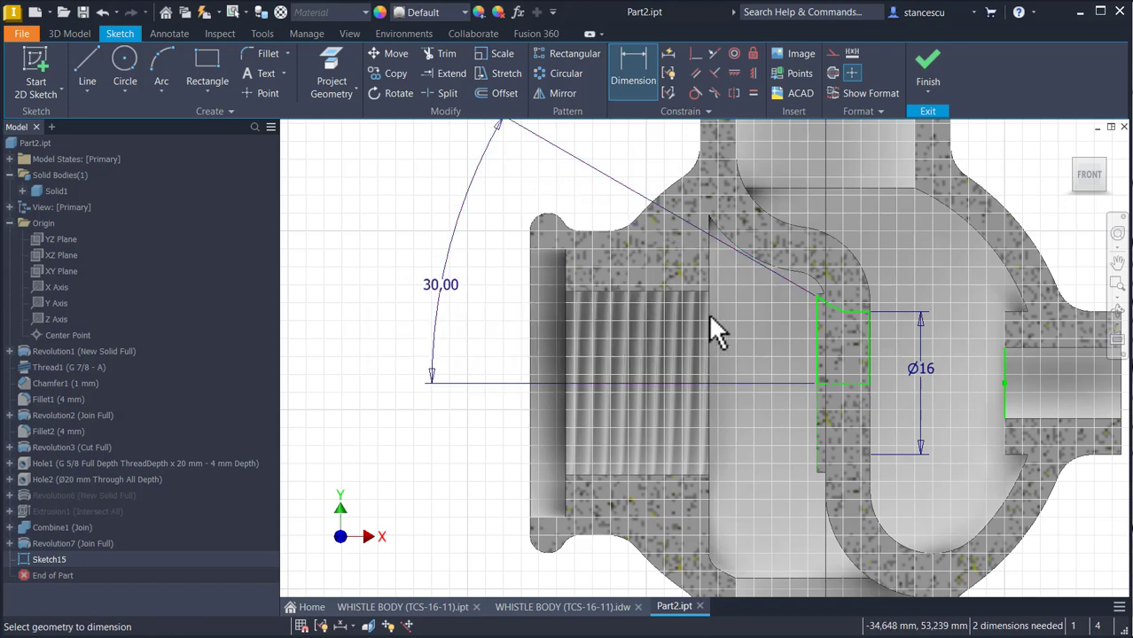
- Set the vertical distance between the upper horizontal edge and the sloped edge's outer endpoint to 1 mm
scroll(850, 333, "up", 3)
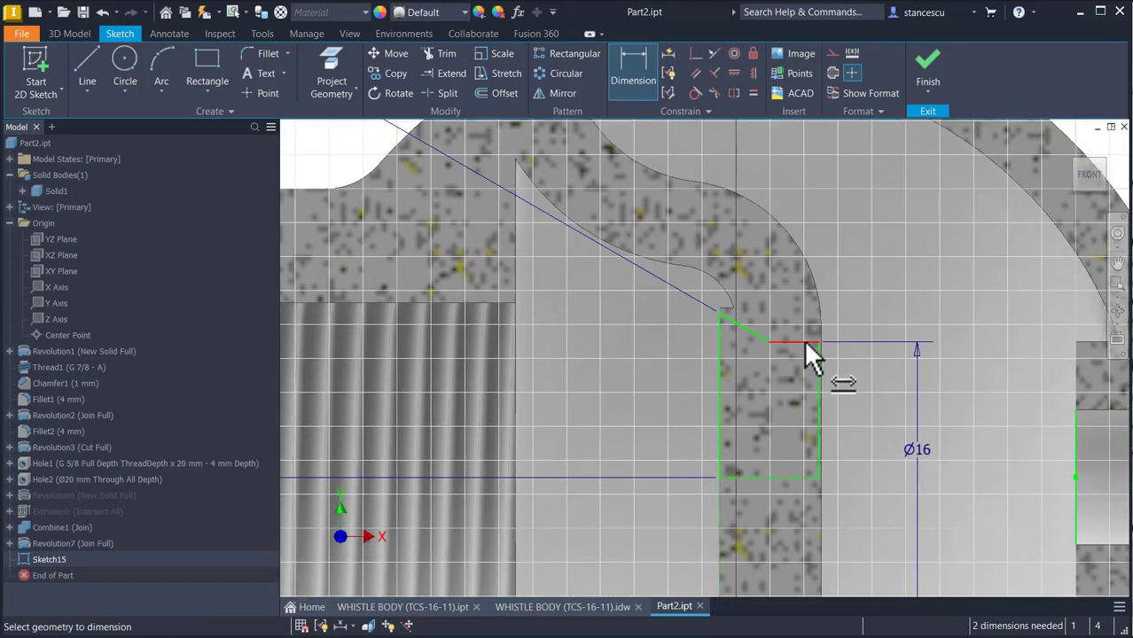
left_click(804, 341)
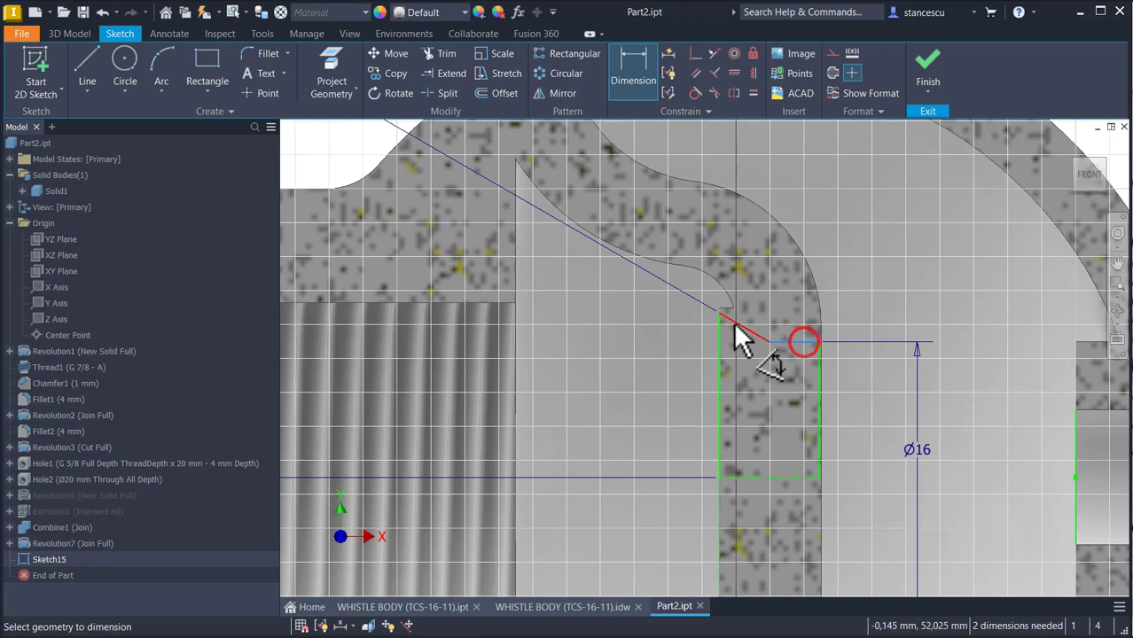
left_click(721, 316)
left_click(960, 317)
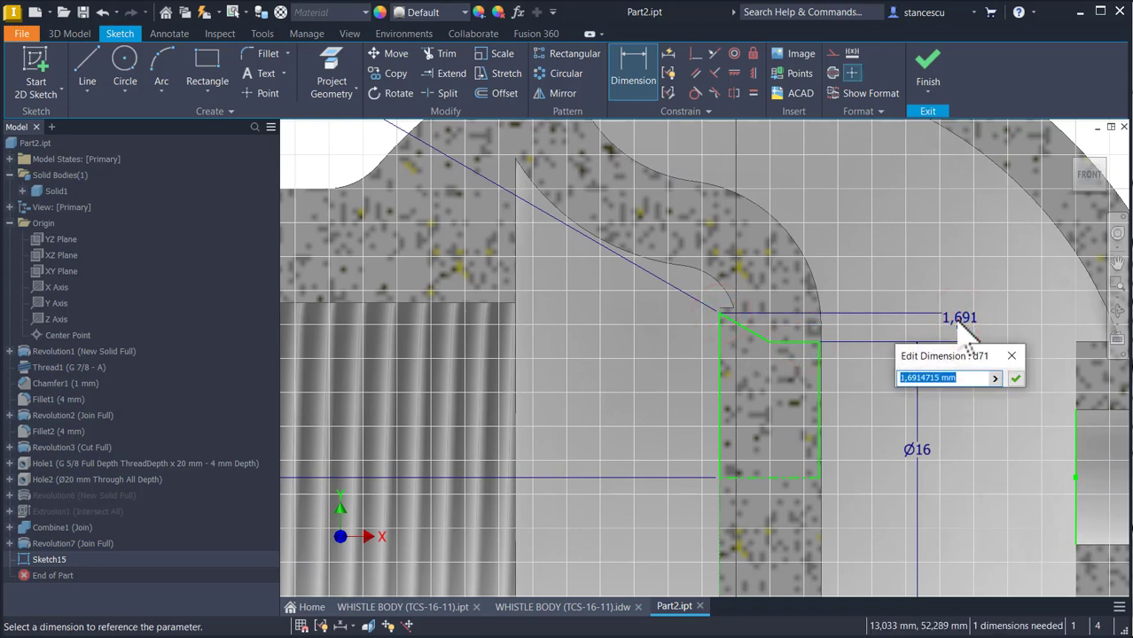
type("1")
key("Return")
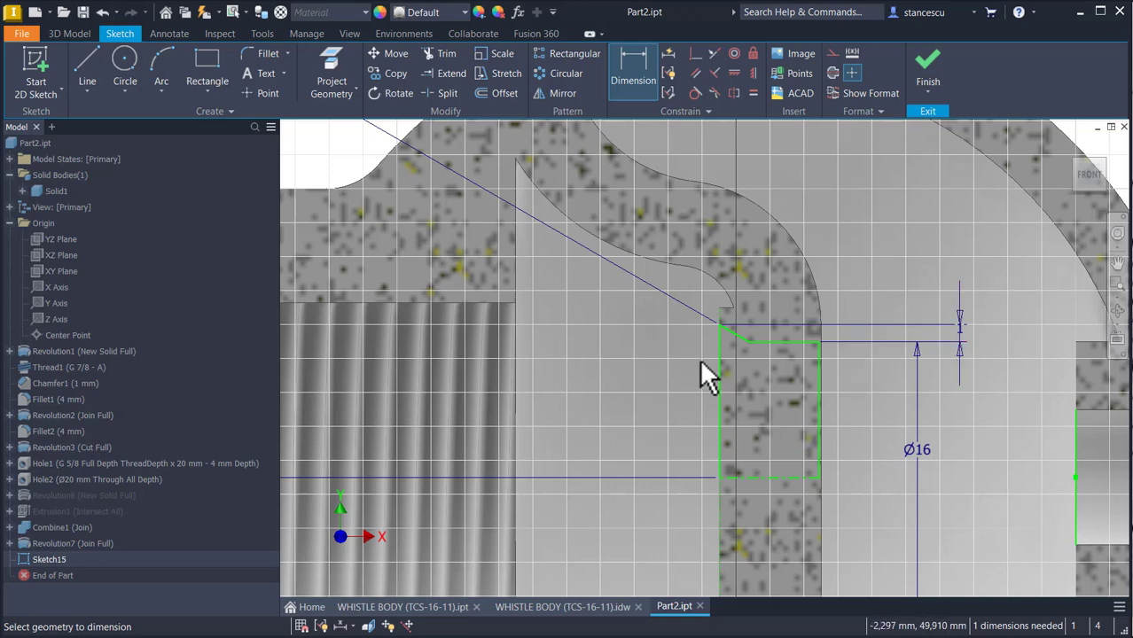
- Sketch a 20 mm diameter circle in the chamber beside the threaded inlet, next to the seat profile
mouse_move(649, 420)
middle_mouse_down()
mouse_move(733, 299)
mouse_move(701, 339)
middle_mouse_up()
scroll(721, 298, "down", 2)
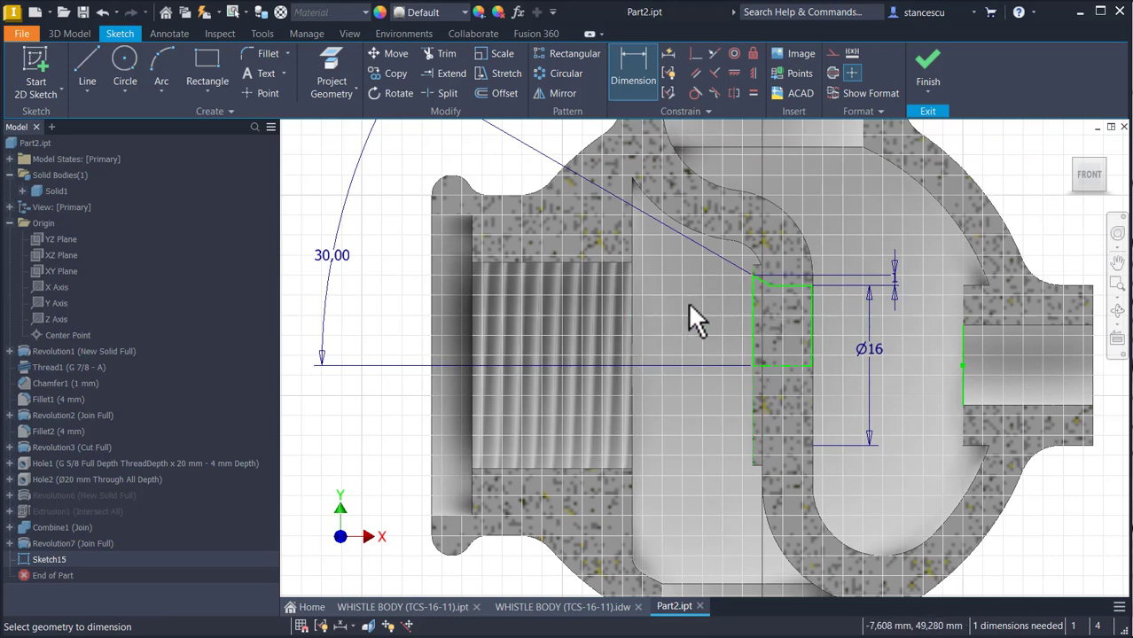
left_click(125, 69)
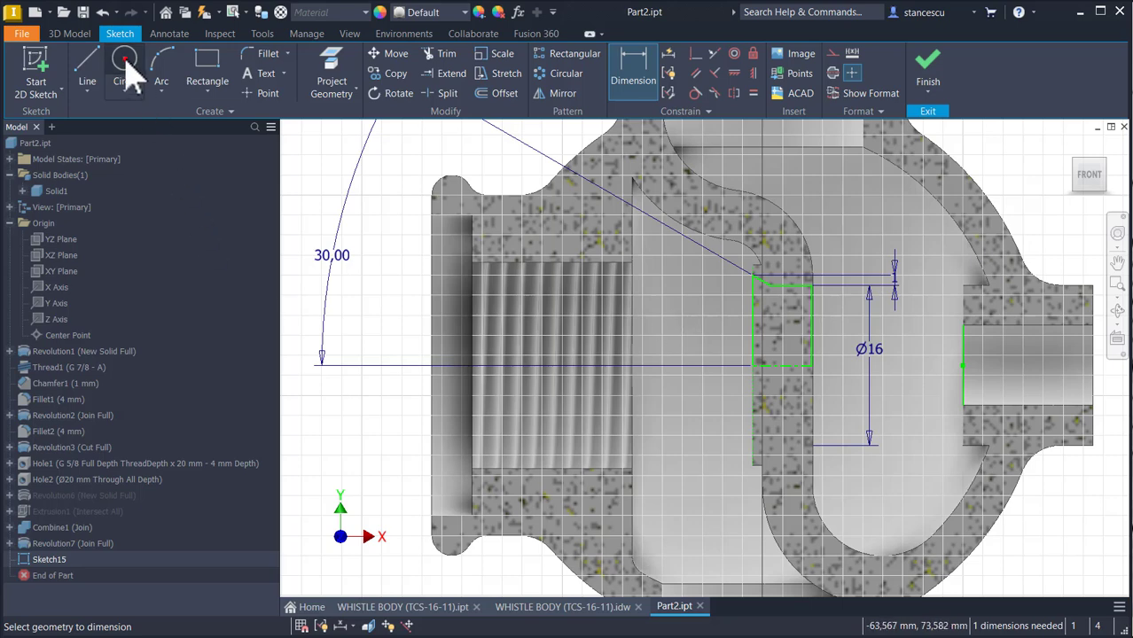
left_click(682, 355)
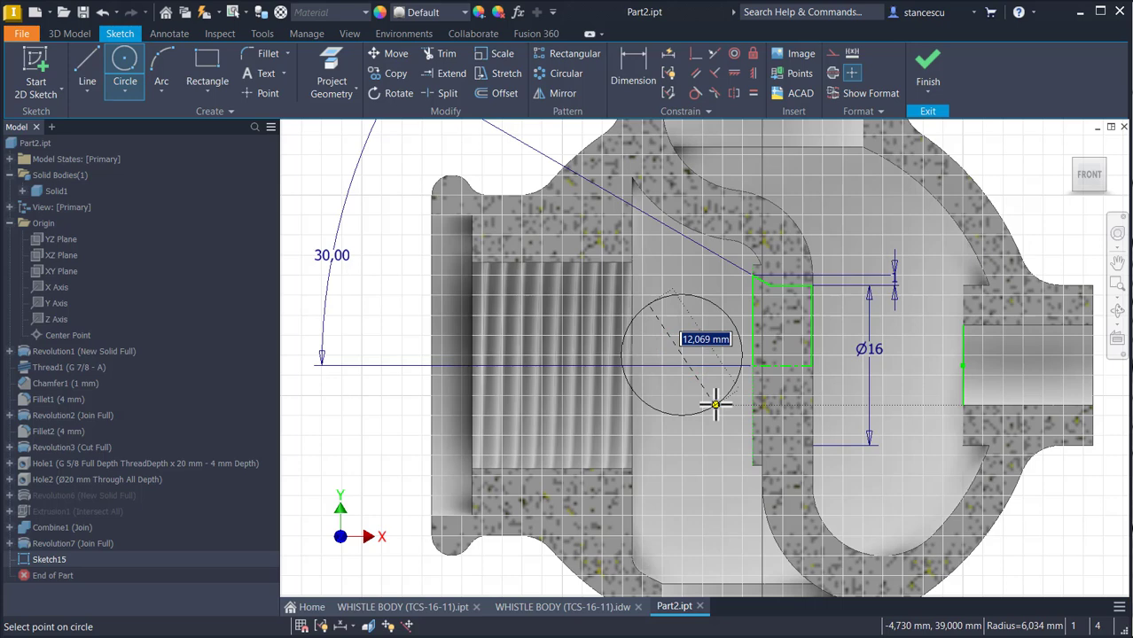
type("20")
key("Return")
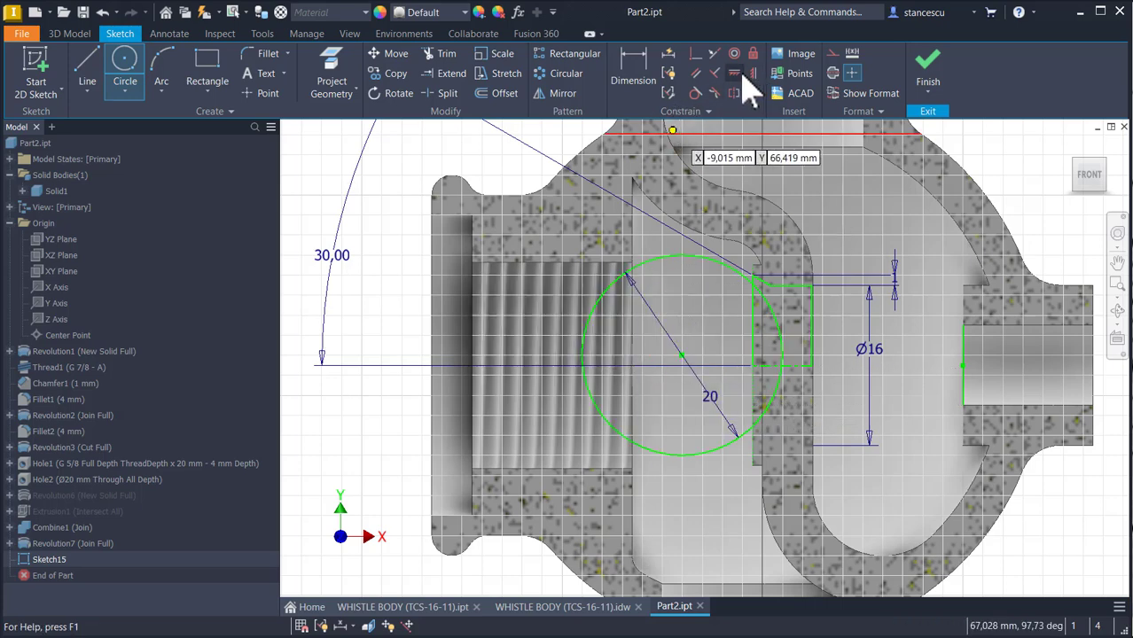
- Constrain the 20 mm circle's center coincident with the seat profile's centerline
left_click(696, 54)
left_click(793, 368)
left_click(682, 357)
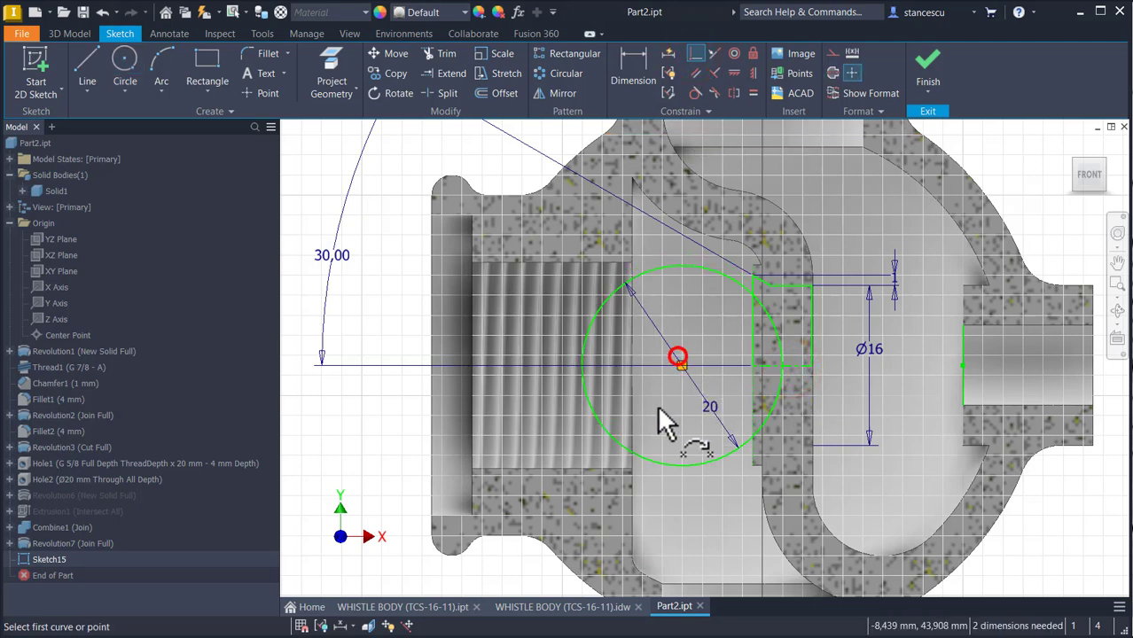
key("Escape")
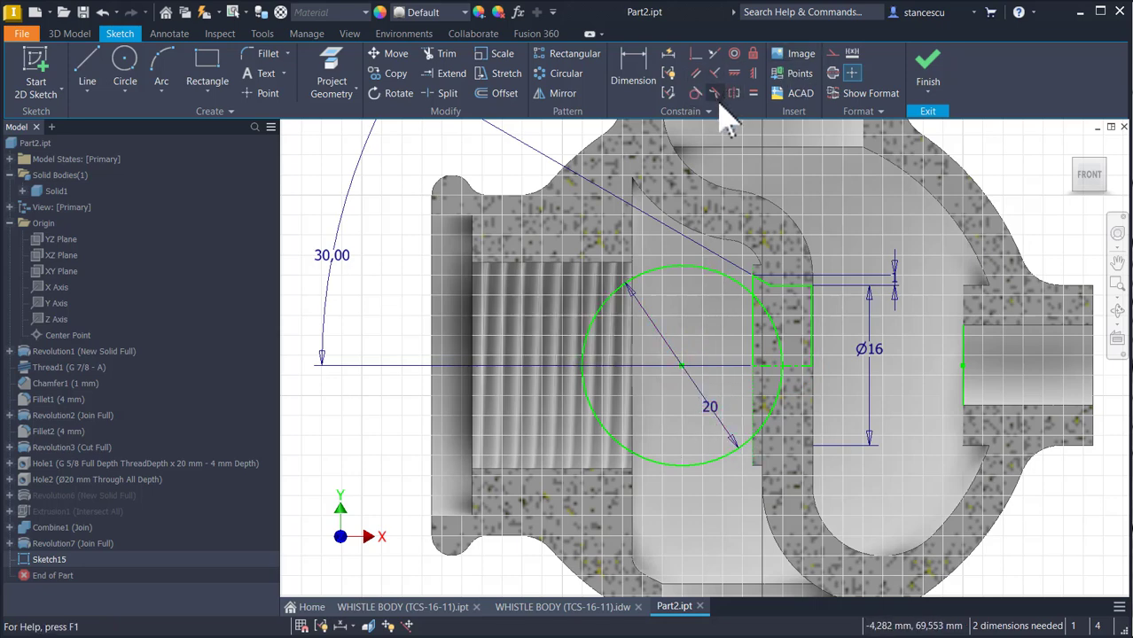
- Constrain the 20 mm circle tangent to the seat profile's sloped countersink edge
left_click(697, 93)
left_click(739, 286)
left_click(763, 281)
scroll(760, 280, "up", 10)
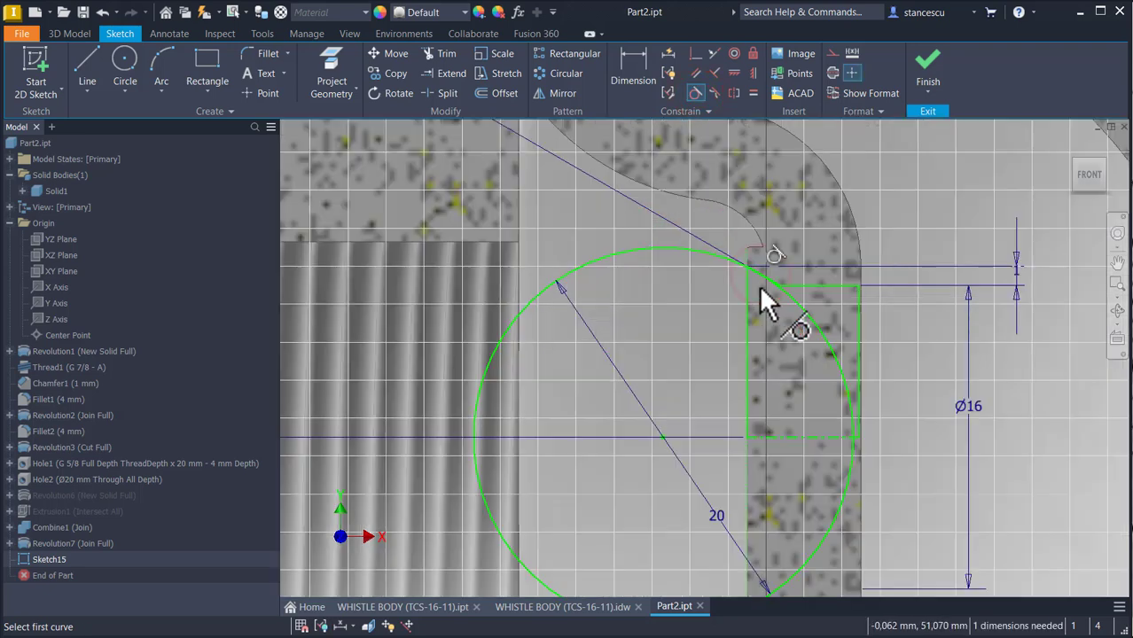
scroll(760, 280, "down", 5)
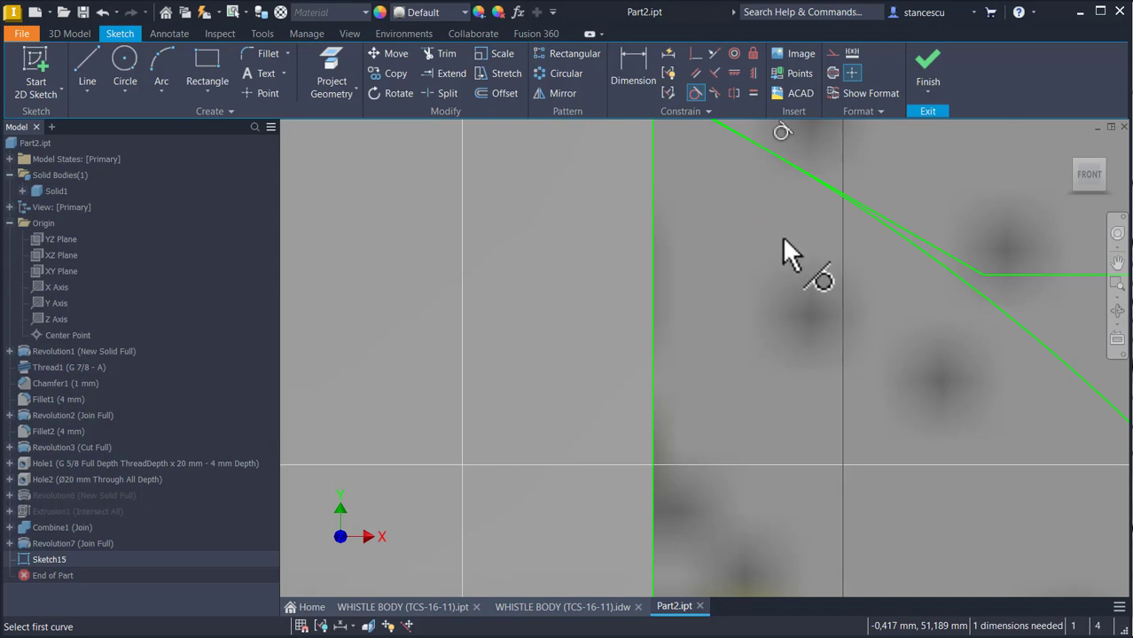
scroll(781, 232, "down", 3)
middle_click_drag(781, 228, 781, 284)
left_click(736, 226)
left_click(797, 260)
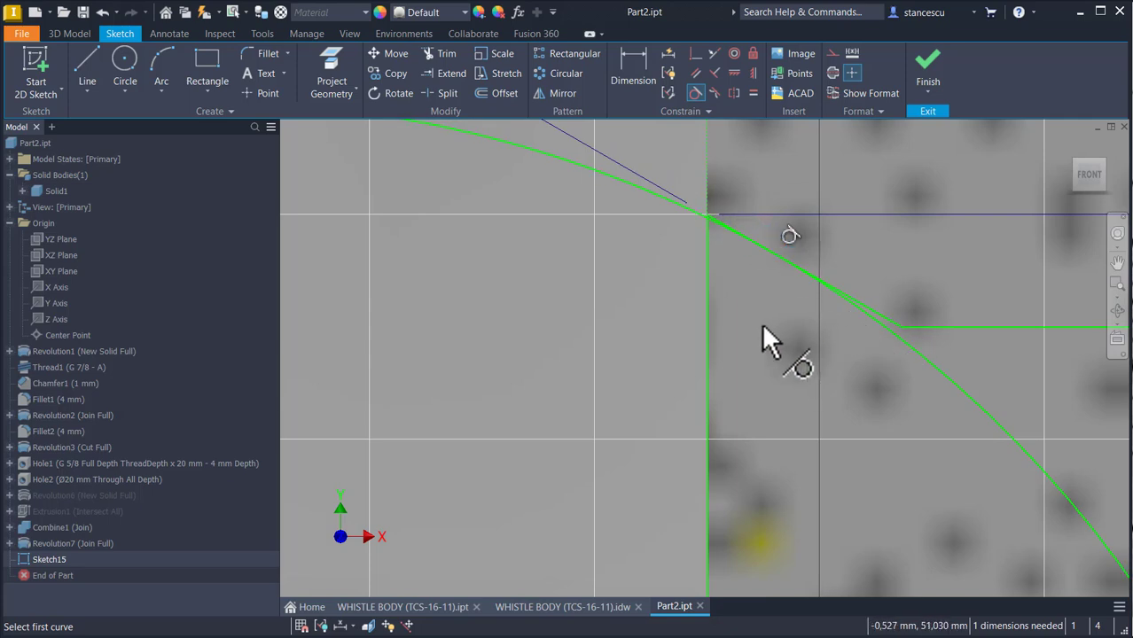
key("Escape")
- Convert the 20 mm circle to construction geometry and finish the sketch
left_click(635, 186)
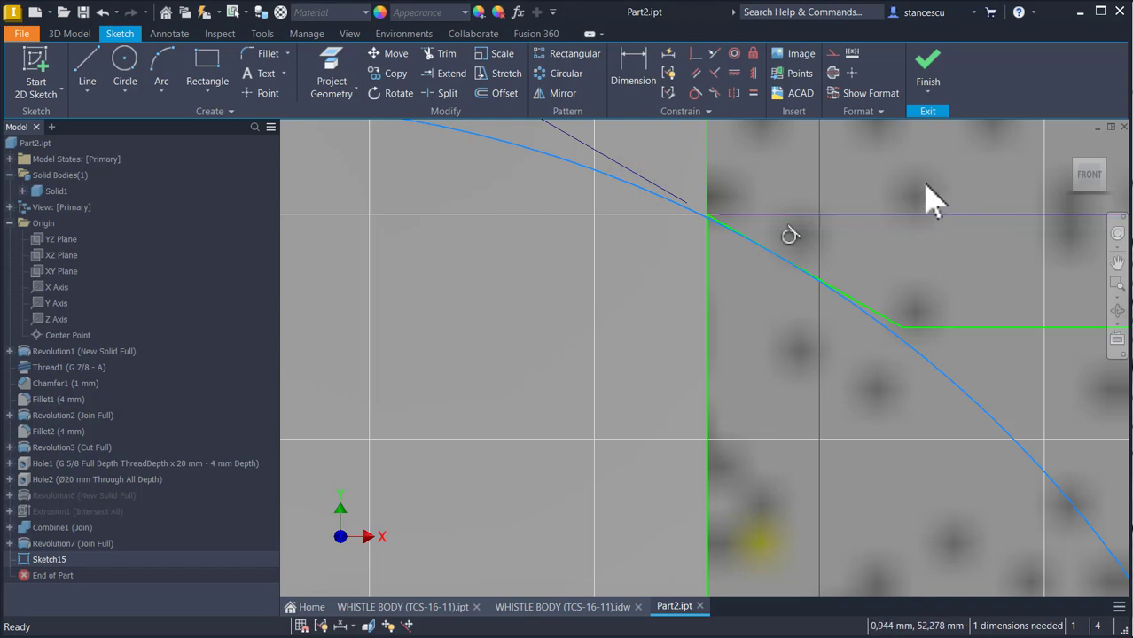
left_click(833, 54)
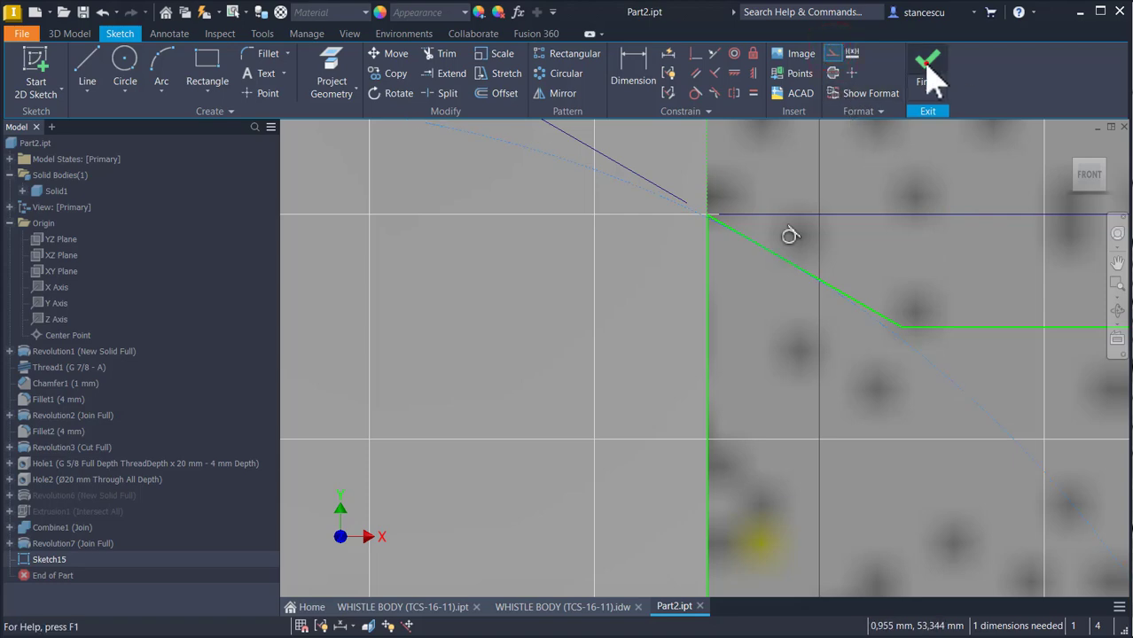
left_click(931, 78)
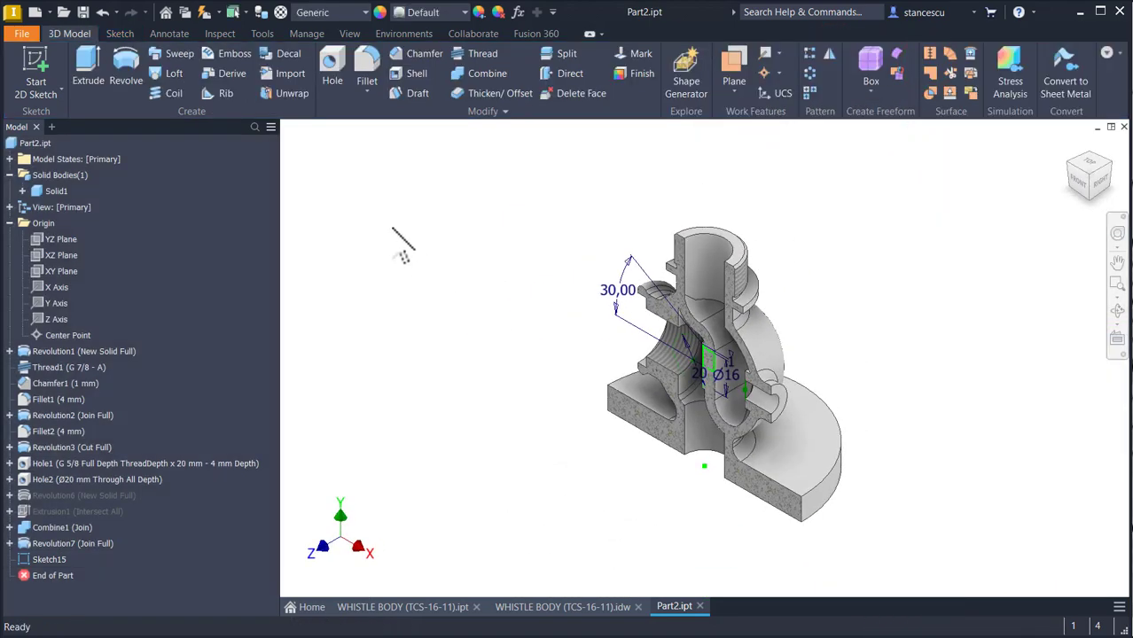
- Revolve the seat opening profile a full 360° about its centerline as a cut through the dividing wall
left_click(126, 75)
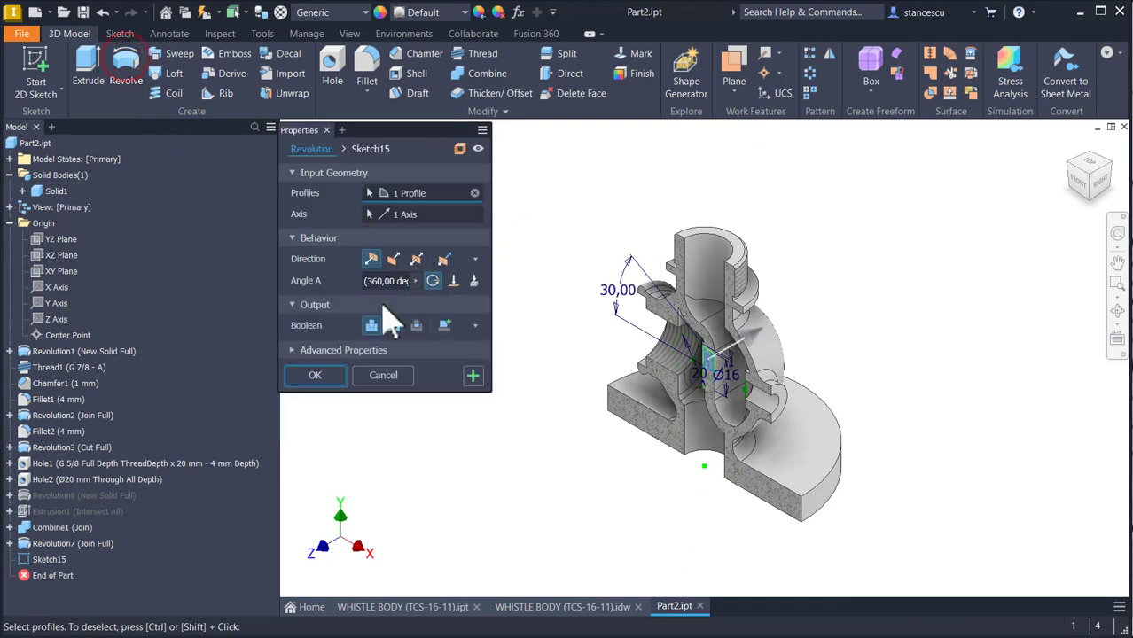
left_click(394, 327)
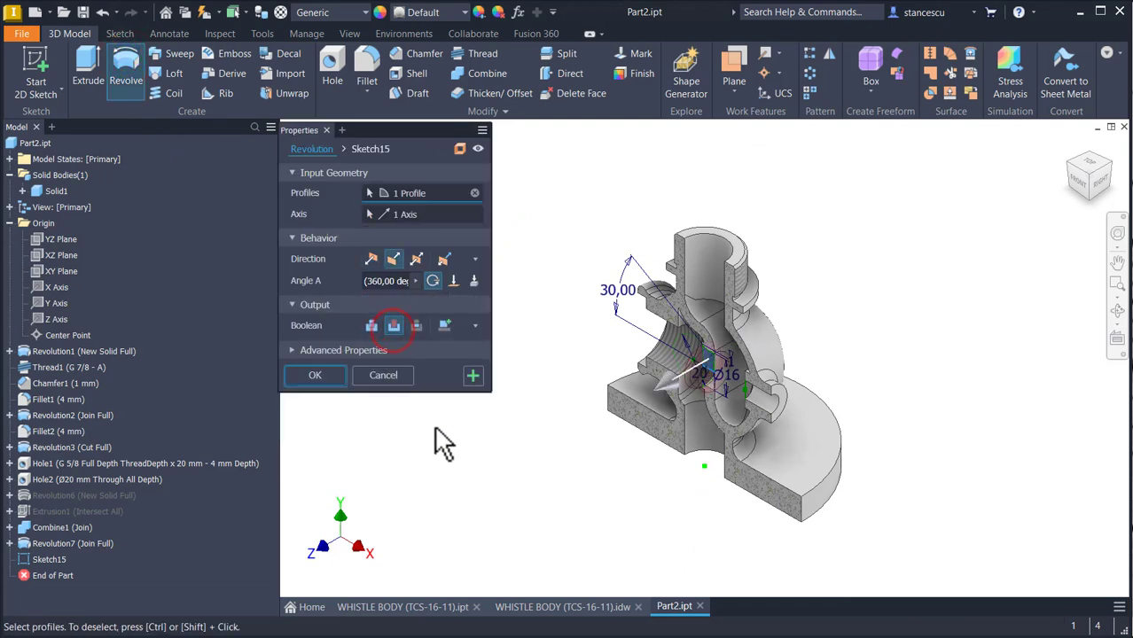
left_click(334, 375)
middle_click_drag(539, 462, 756, 426, "shift")
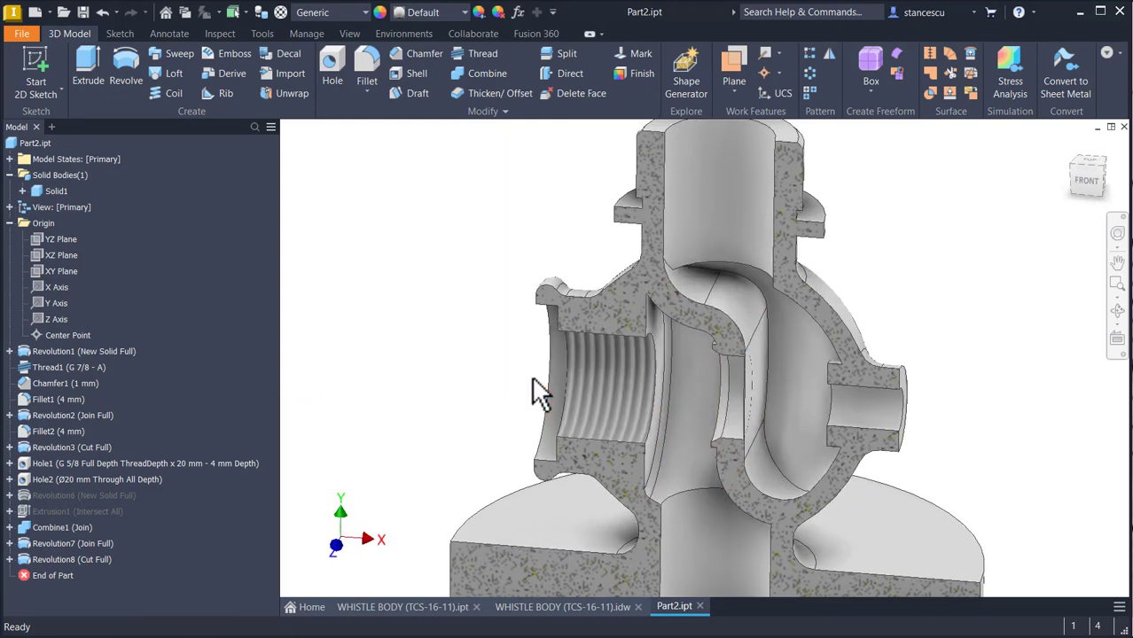
- Reopen the seat cut's Sketch15 and project the dividing wall's straight edge on the side facing the small bore
left_click(9, 560)
double_click(53, 576)
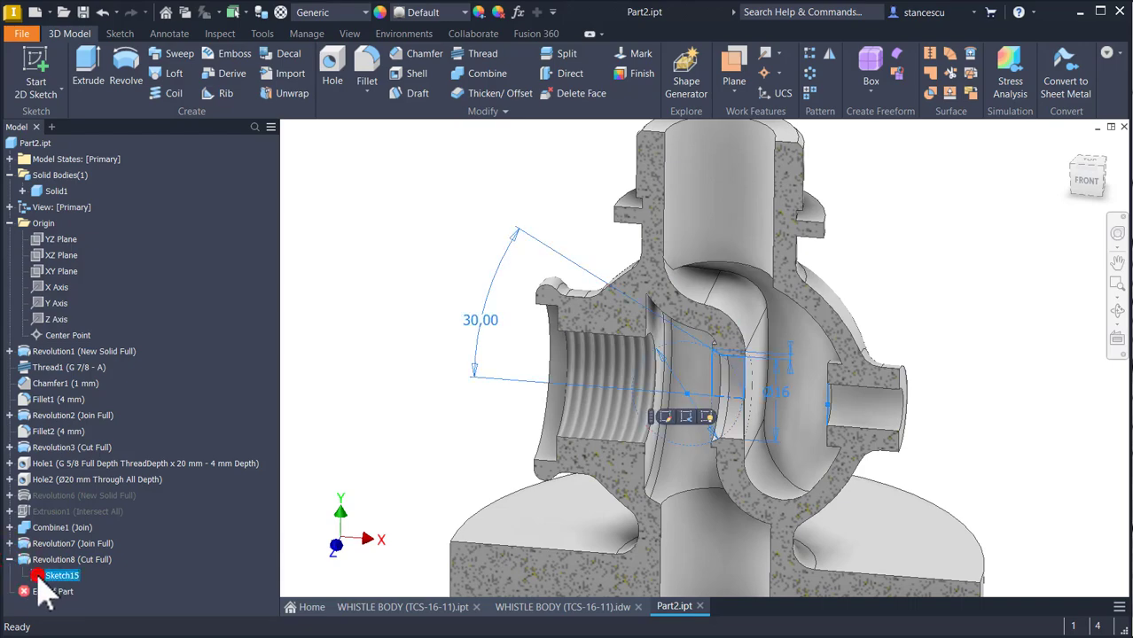
scroll(823, 321, "up", 3)
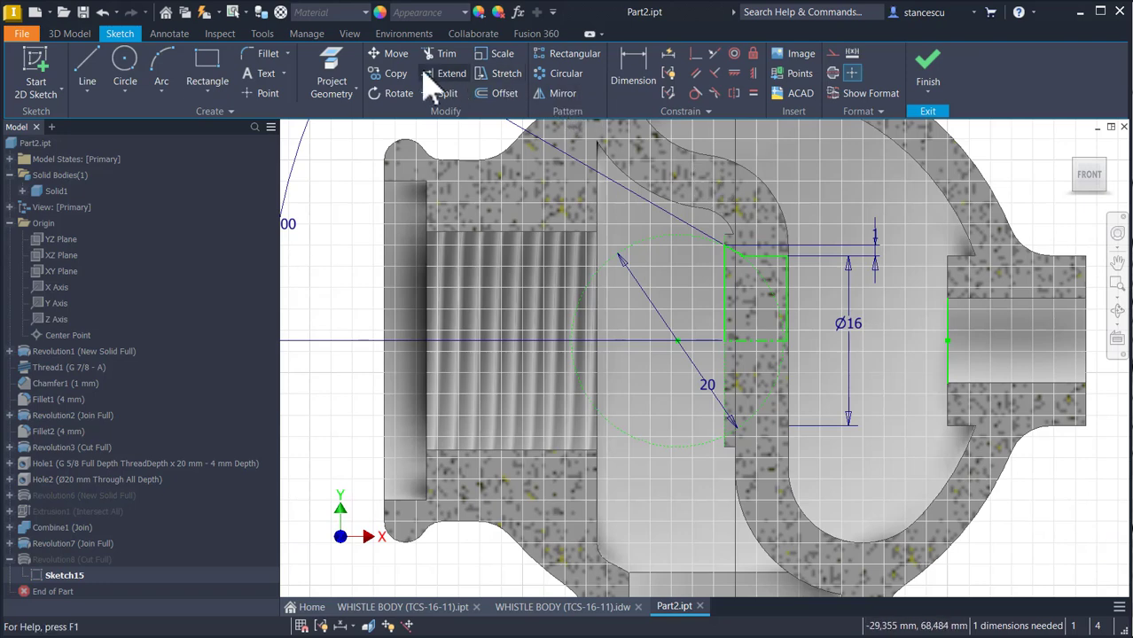
left_click(333, 64)
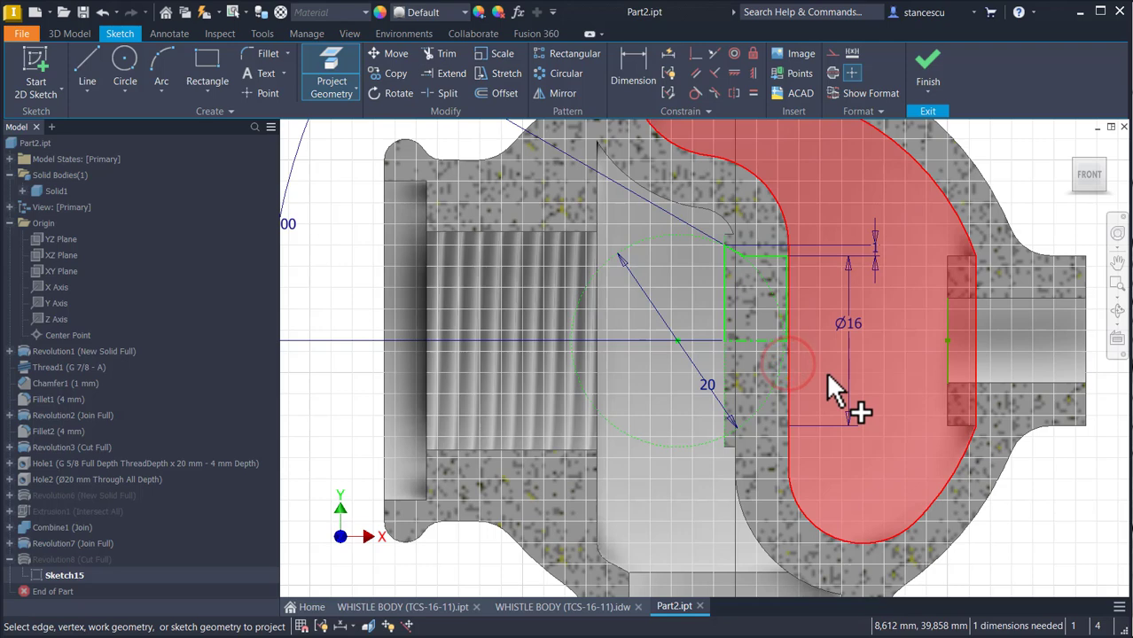
key("Escape")
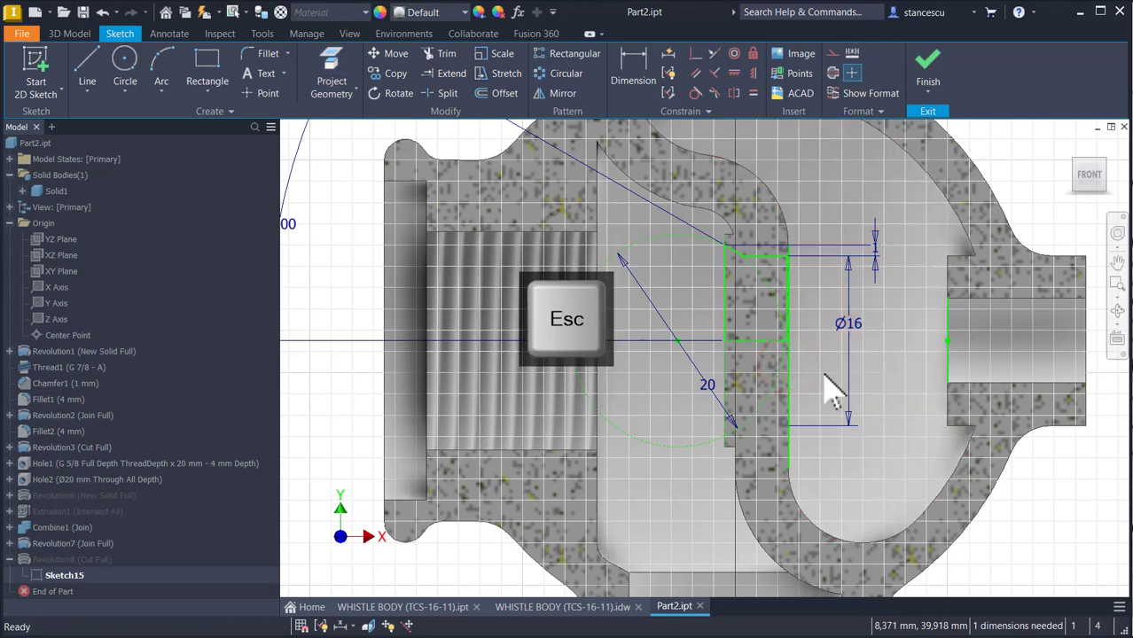
- Make the profile's vertical edge collinear with the projected wall edge and finish the sketch
left_click(712, 53)
left_click(786, 293)
left_click(782, 375)
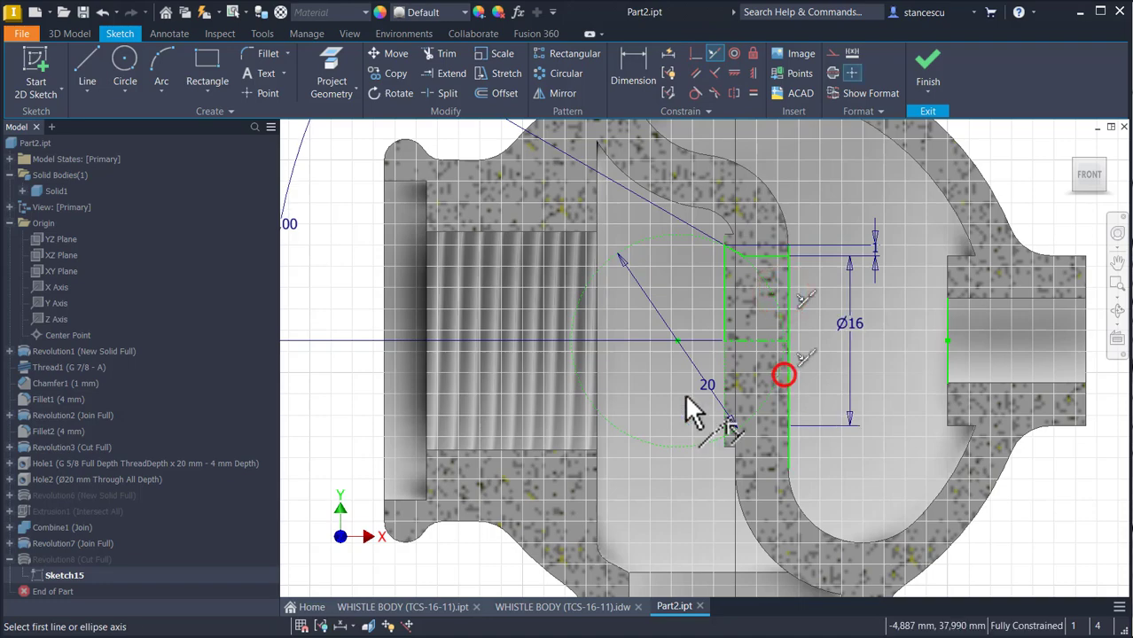
left_click(928, 66)
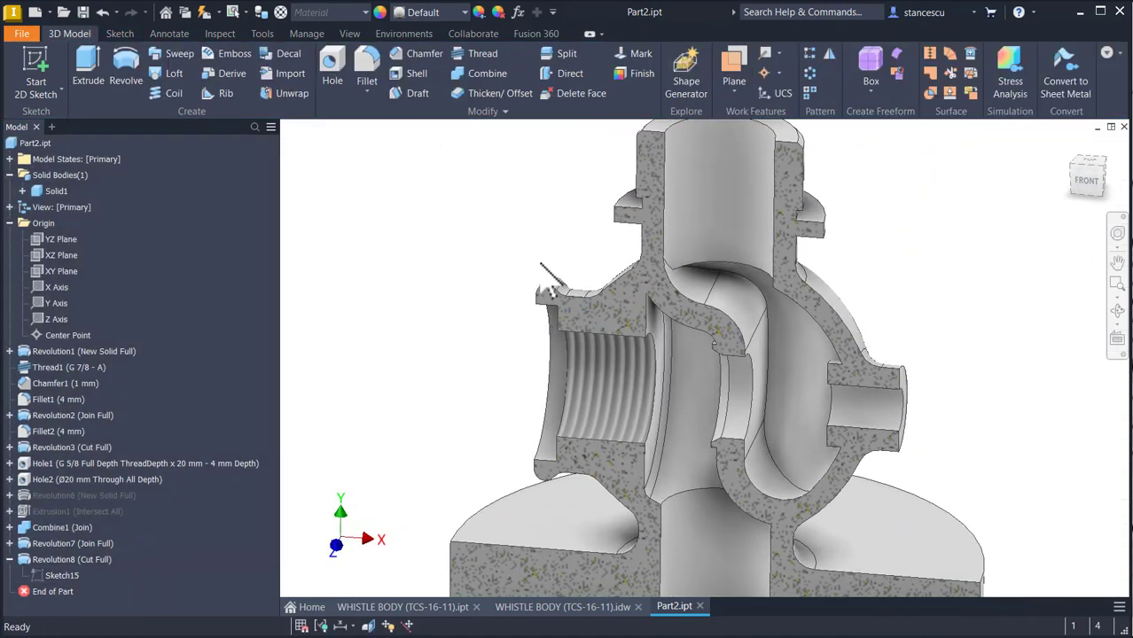
middle_click_drag(740, 434, 510, 367, "shift")
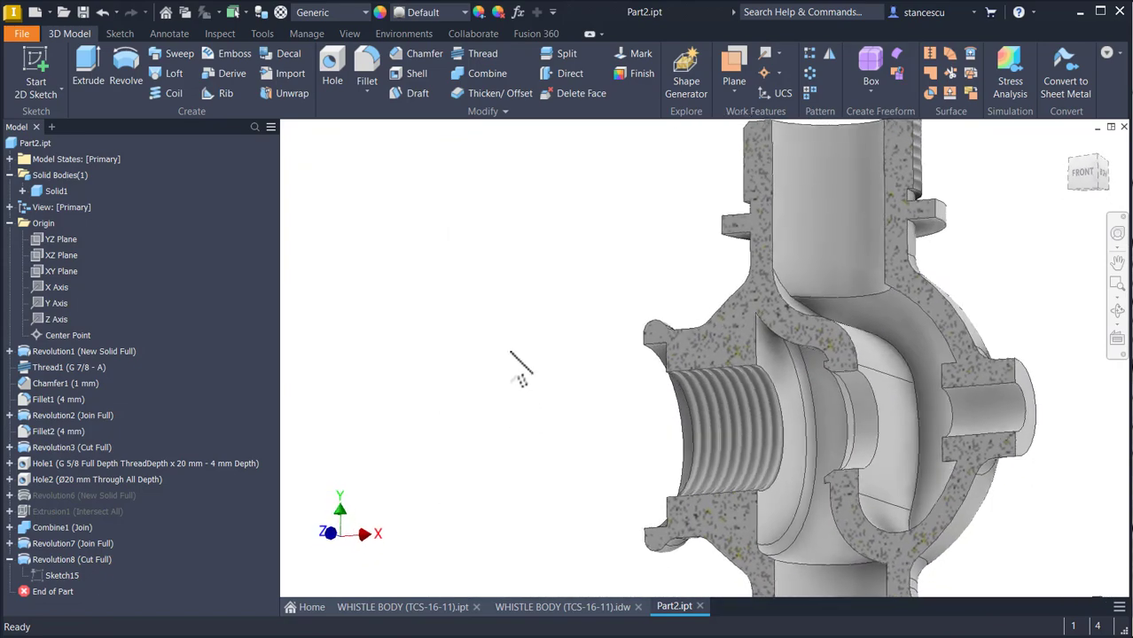
- Examine the fillet radii in section A-A of WHISTLE BODY (TCS-16-11).idw and return to Part2.ipt
key("F6")
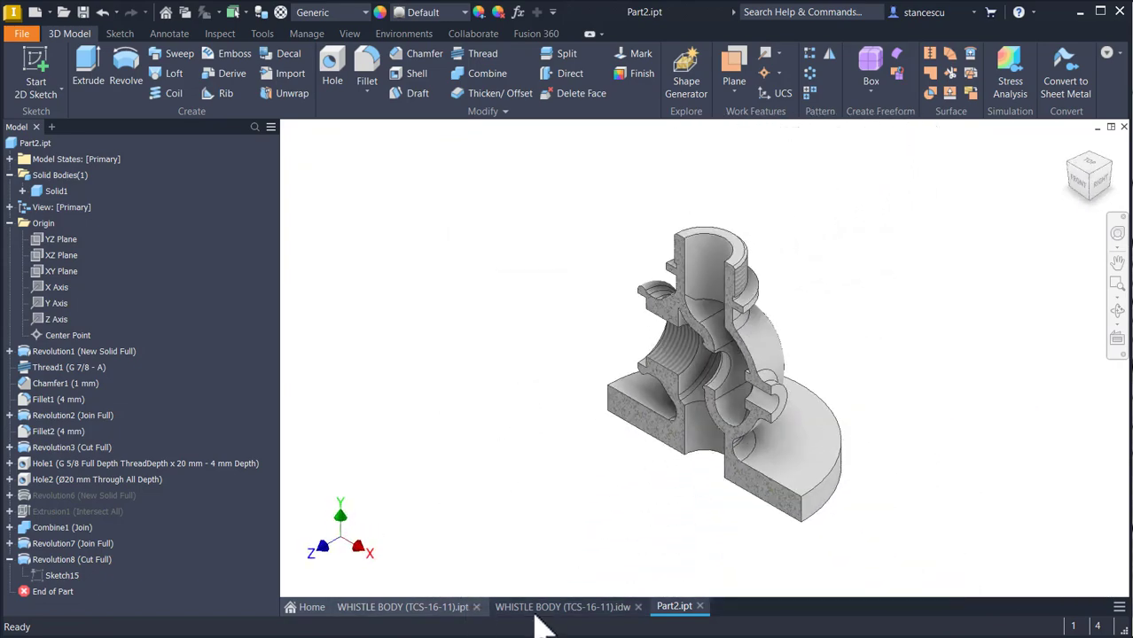
left_click(535, 611)
key("Home")
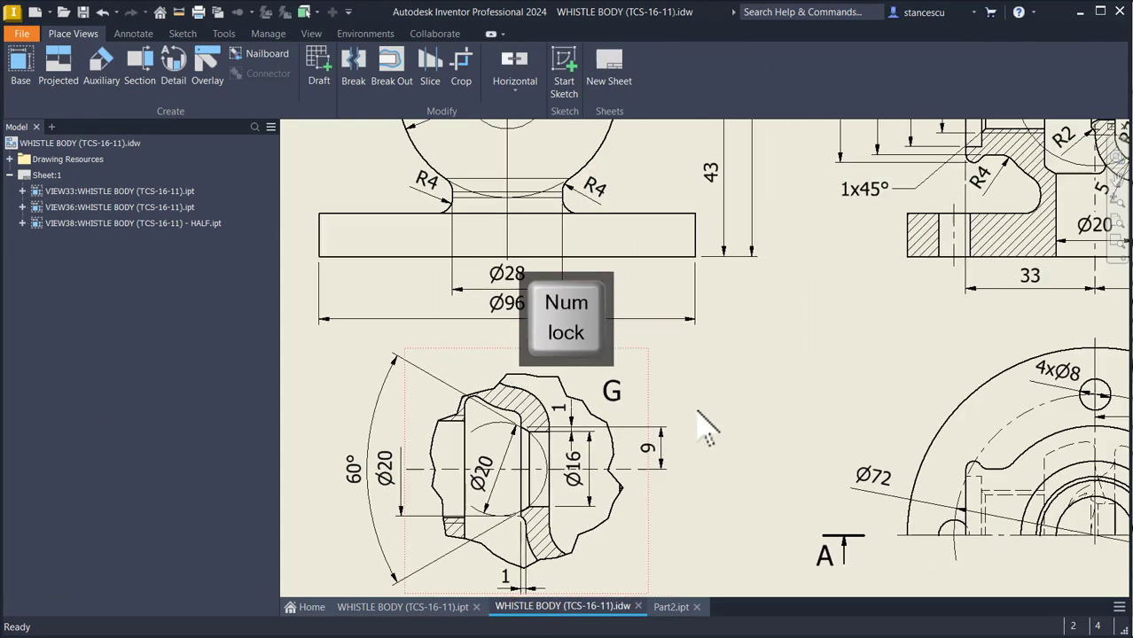
scroll(744, 274, "up", 3)
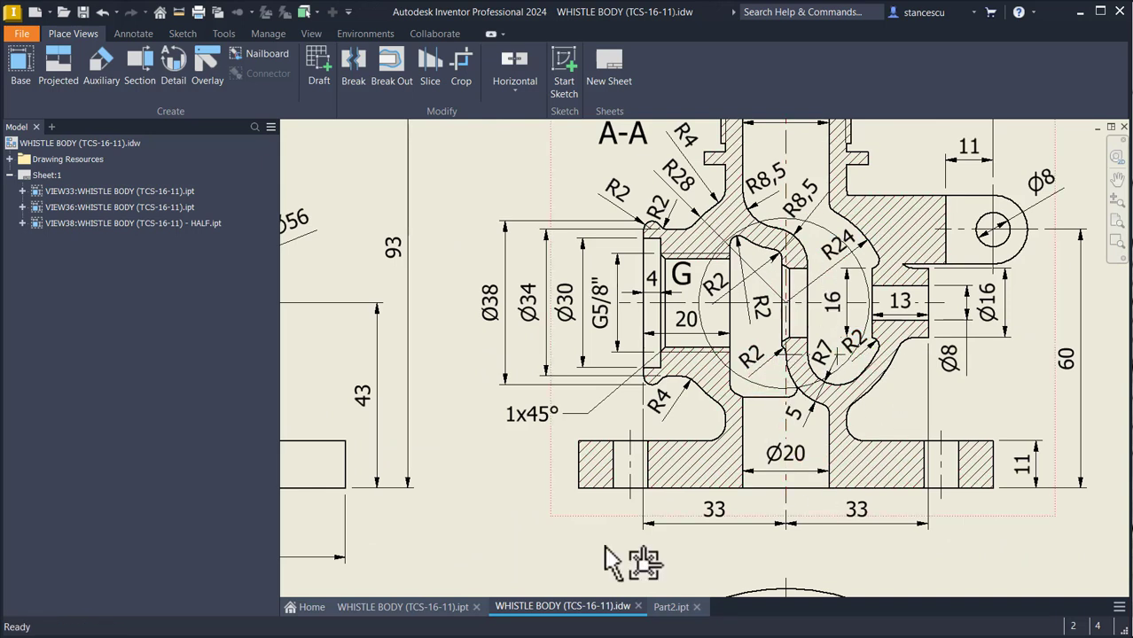
left_click(675, 609)
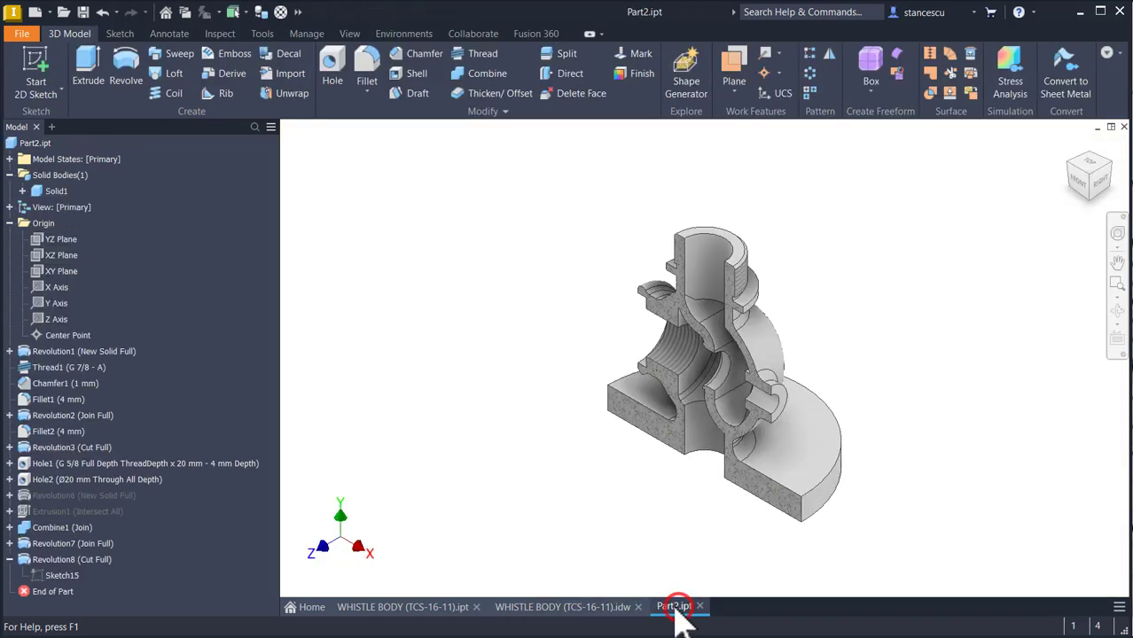
- Start a 2 mm fillet on the edge where the S-shaped wall meets the threaded inlet's chamber
middle_click_drag(611, 462, 815, 336, "shift")
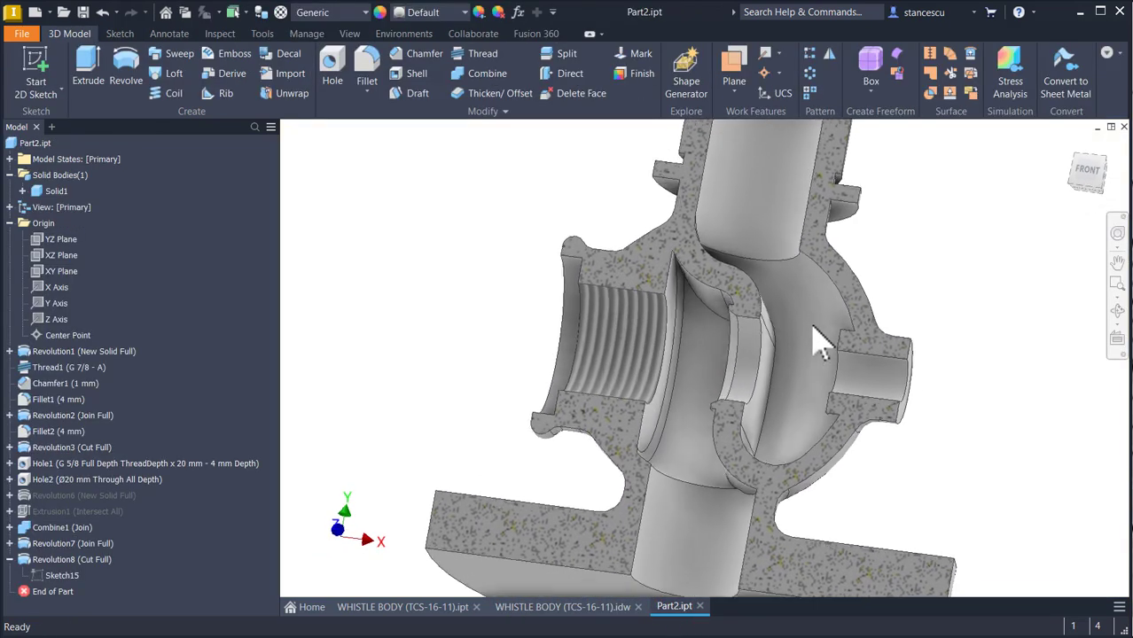
scroll(797, 280, "up", 4)
middle_click_drag(691, 406, 720, 338, "shift")
scroll(722, 335, "up", 2)
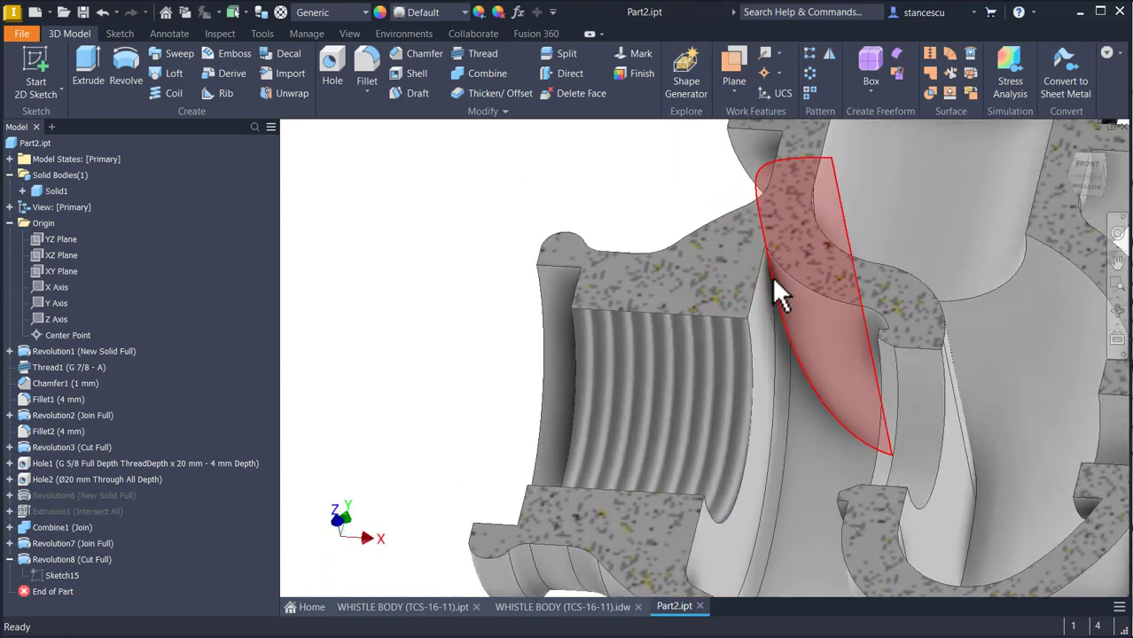
scroll(767, 282, "up", 3)
scroll(780, 295, "up", 1)
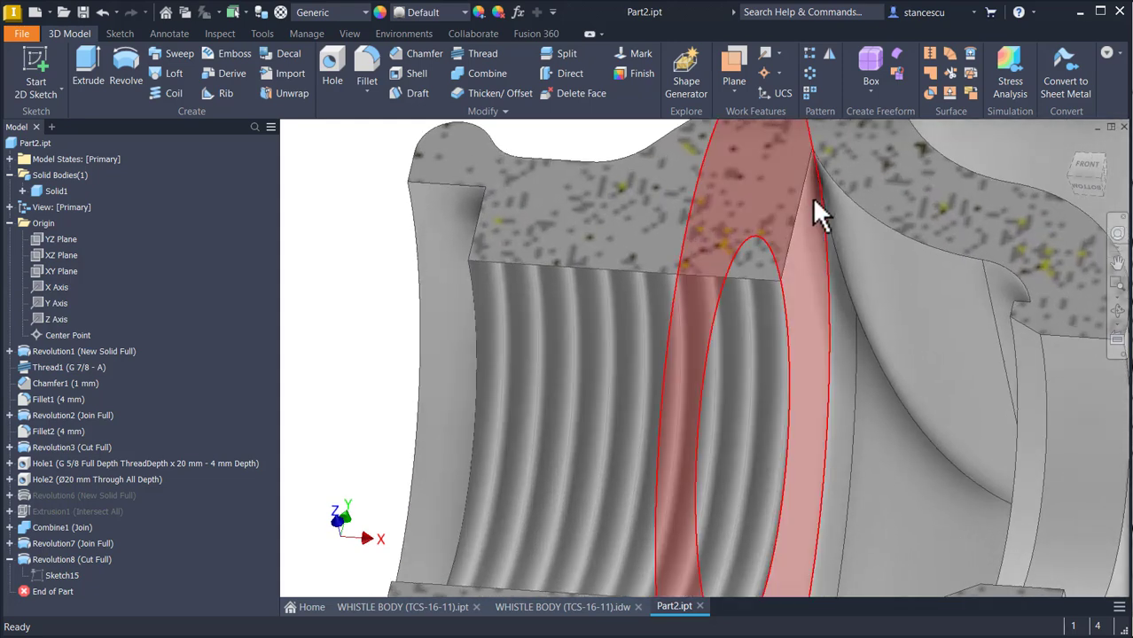
left_click(839, 252)
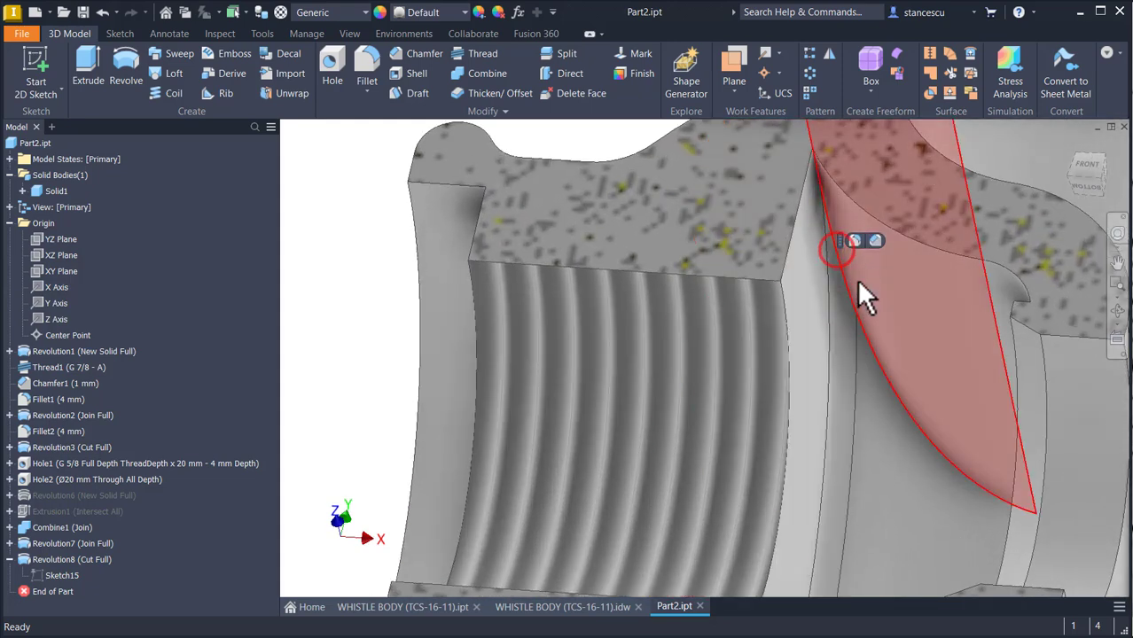
left_click(851, 240)
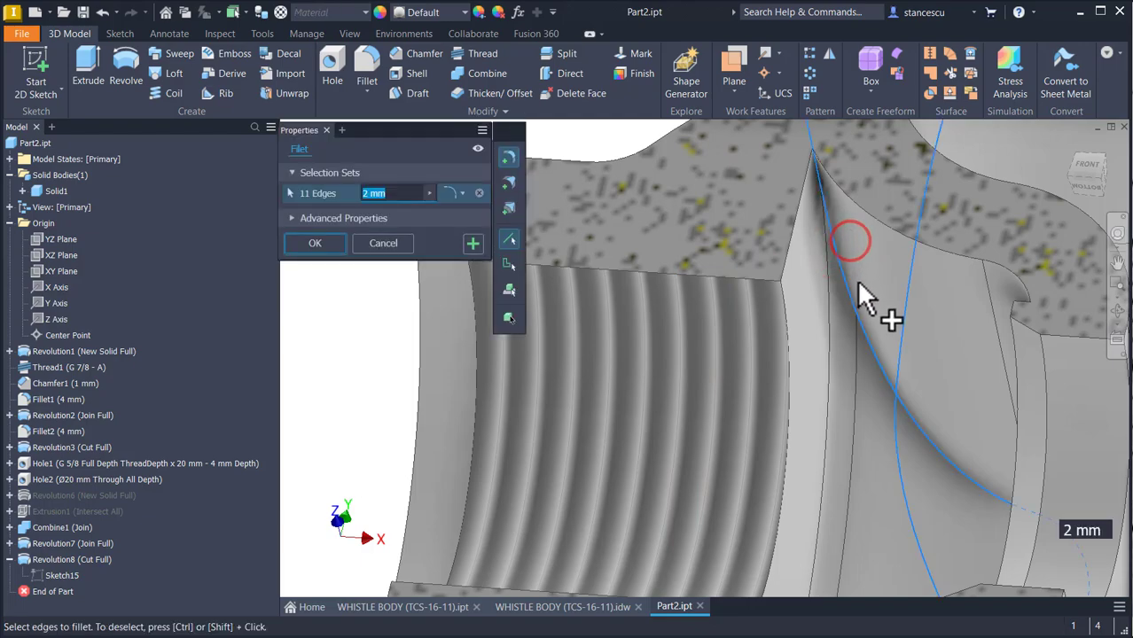
- Add the S-shaped wall's edges on the small bore's side, up to the vertical bore, to the 2 mm fillet
middle_click_drag(678, 315, 870, 324, "shift")
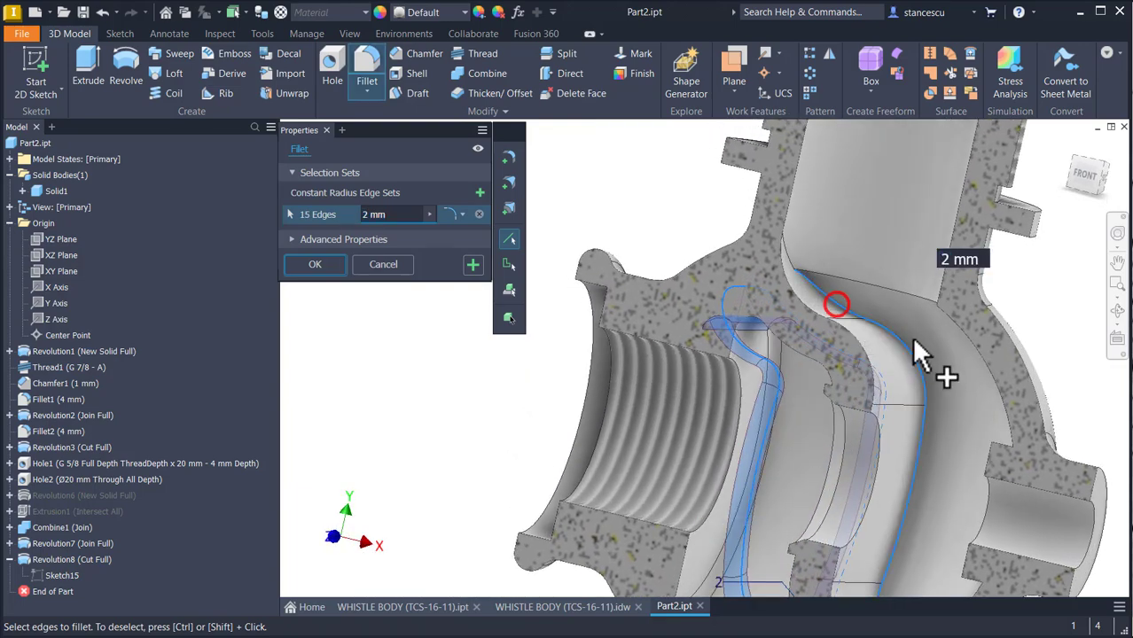
left_click(912, 338)
middle_click_drag(804, 301, 807, 268, "shift")
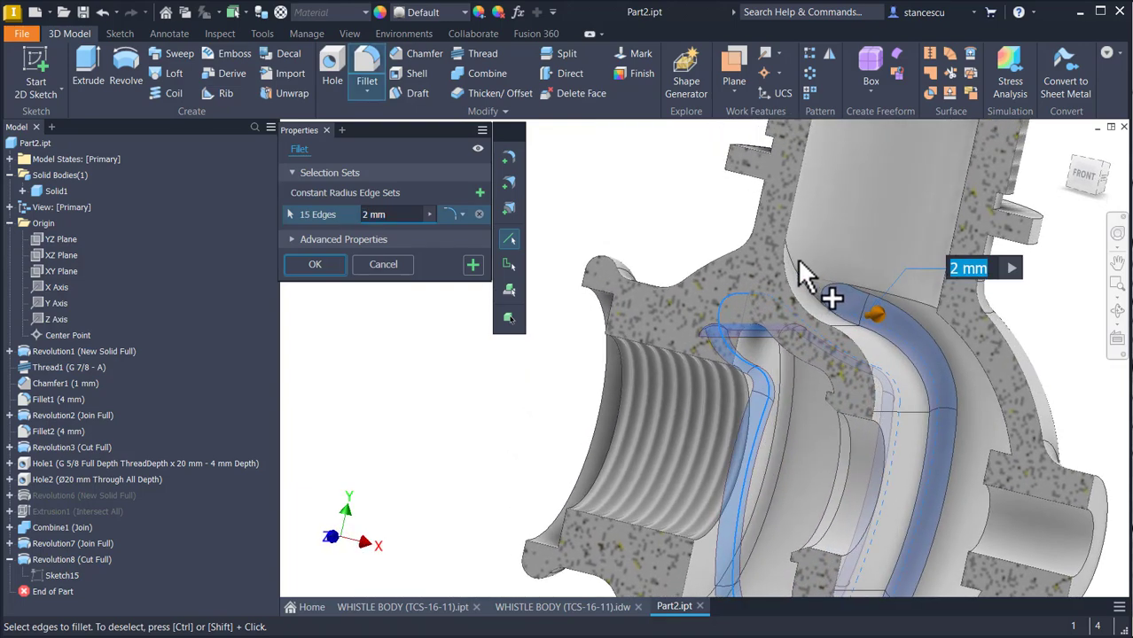
left_click(799, 282)
- Add the seat opening's circular edge and the small bore's inner rim to the 2 mm fillet
middle_click_drag(807, 310, 773, 525, "shift")
left_click(664, 507)
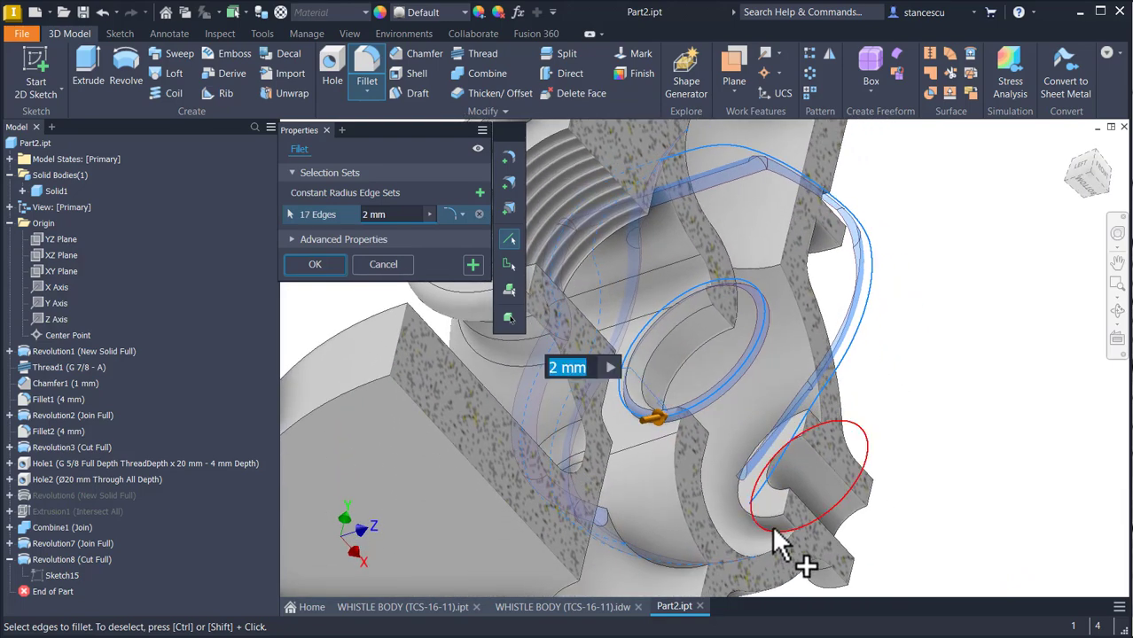
left_click(771, 525)
middle_click_drag(652, 534, 840, 321, "shift")
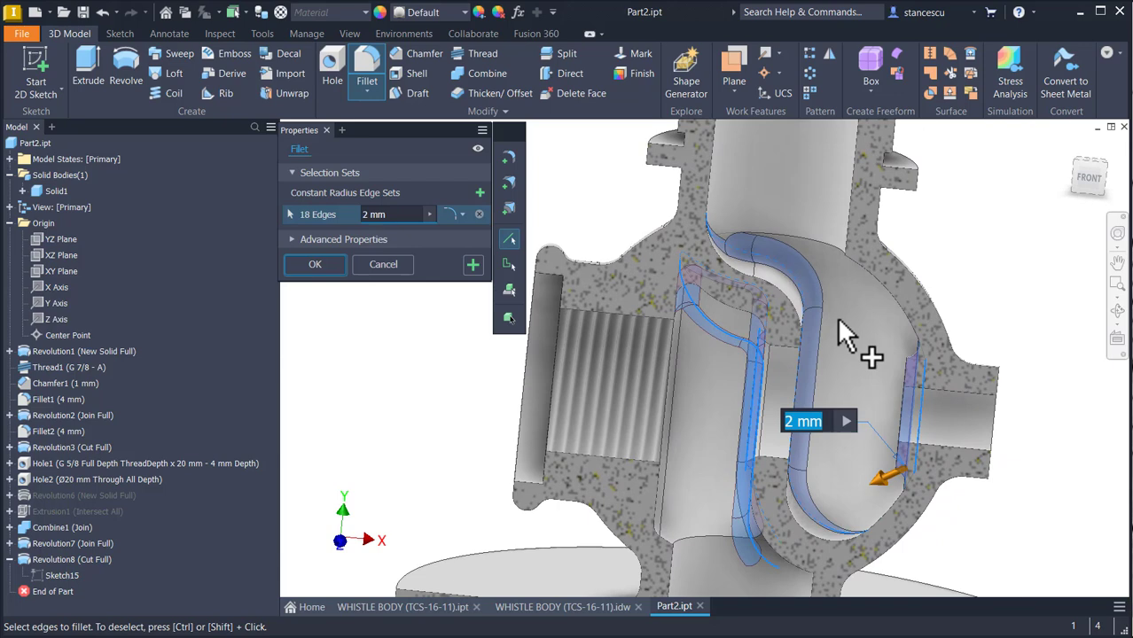
- Add the upper and lower vertical bores' rims at the chamber to the 2 mm fillet and apply it
left_click(849, 268)
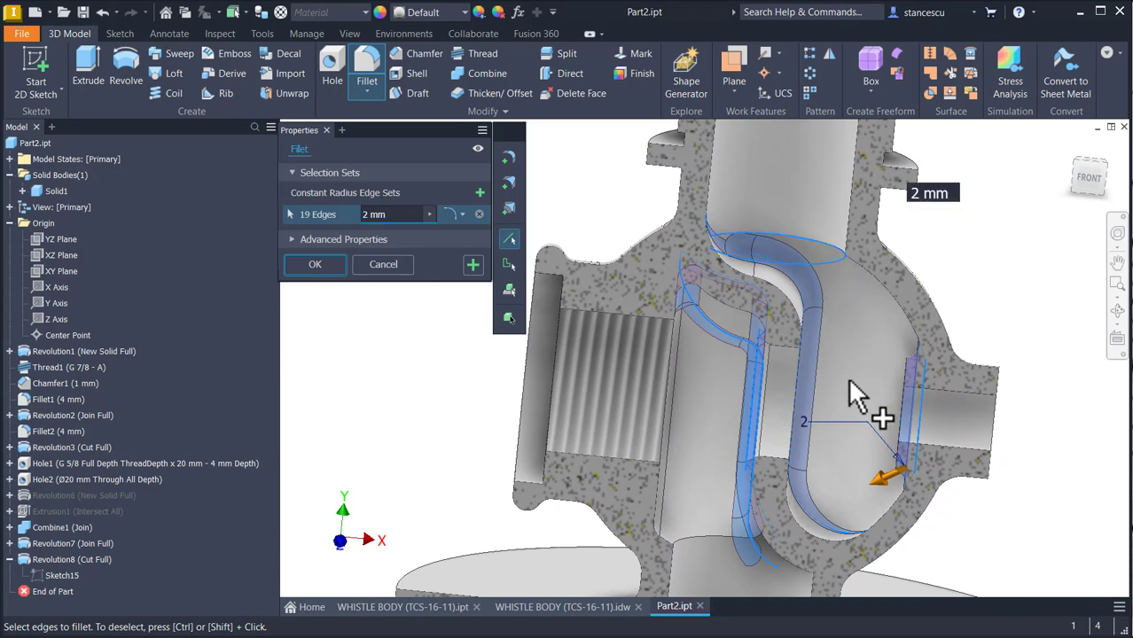
middle_click_drag(848, 383, 707, 534, "shift")
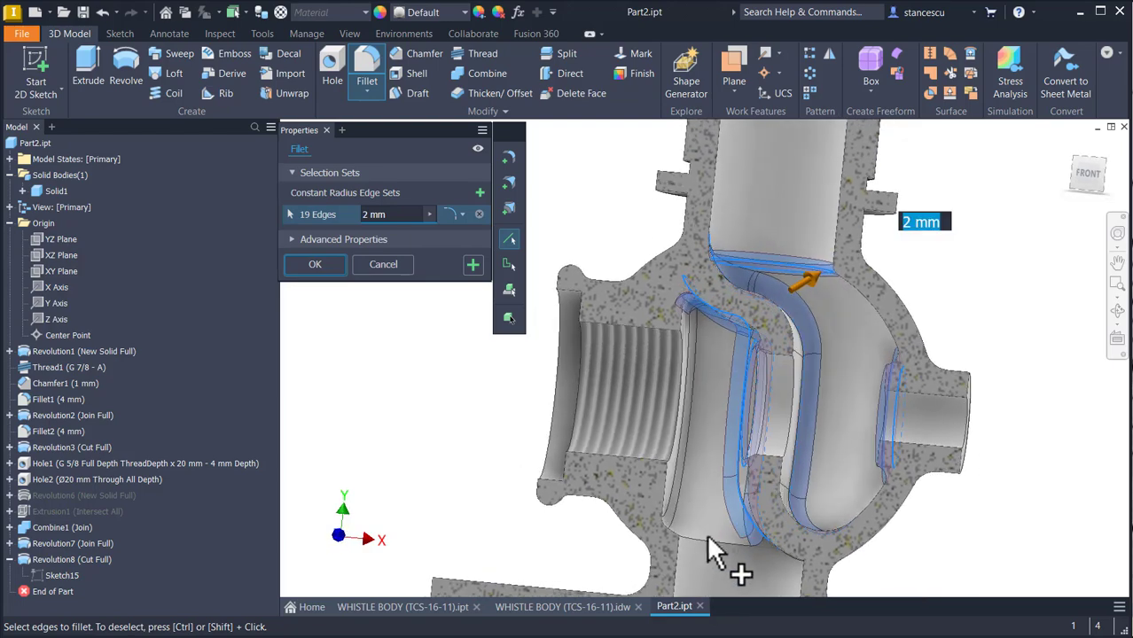
left_click(703, 537)
middle_click_drag(662, 603, 443, 435, "shift")
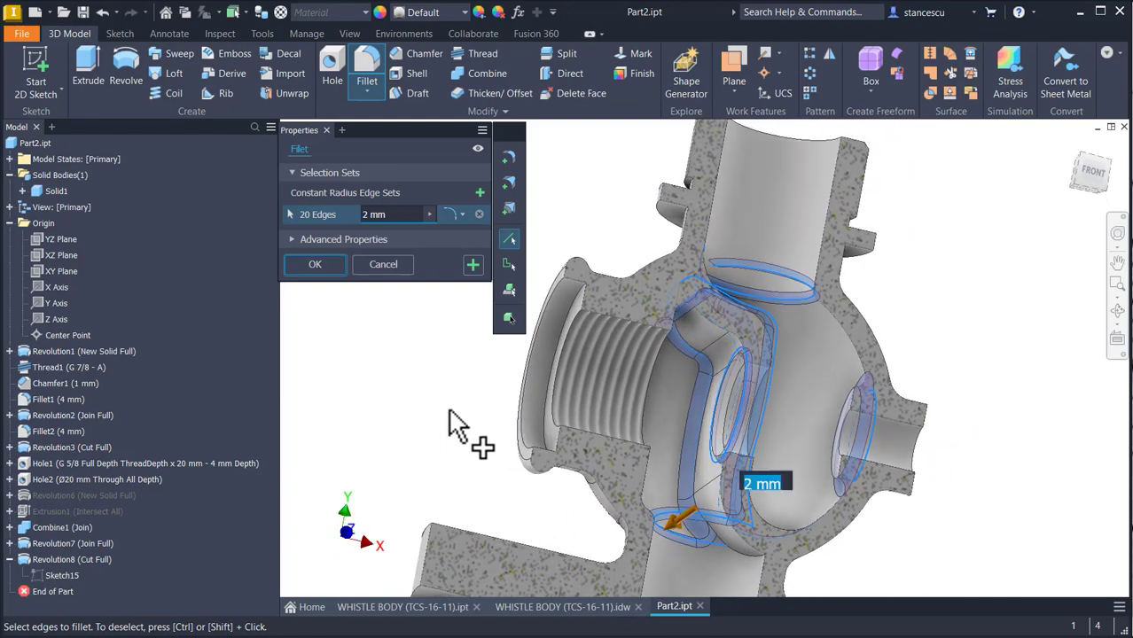
left_click(315, 265)
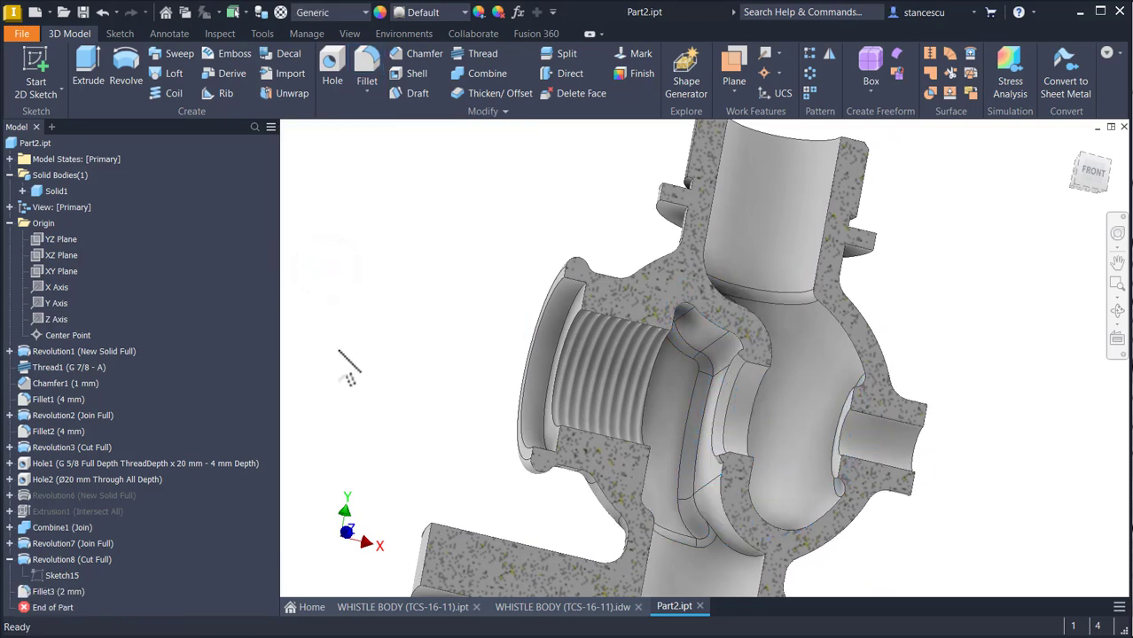
- Chamfer the threaded inlet hole's outer circular edge by 1 mm
scroll(530, 406, "up", 1)
left_click(547, 401)
left_click(584, 391)
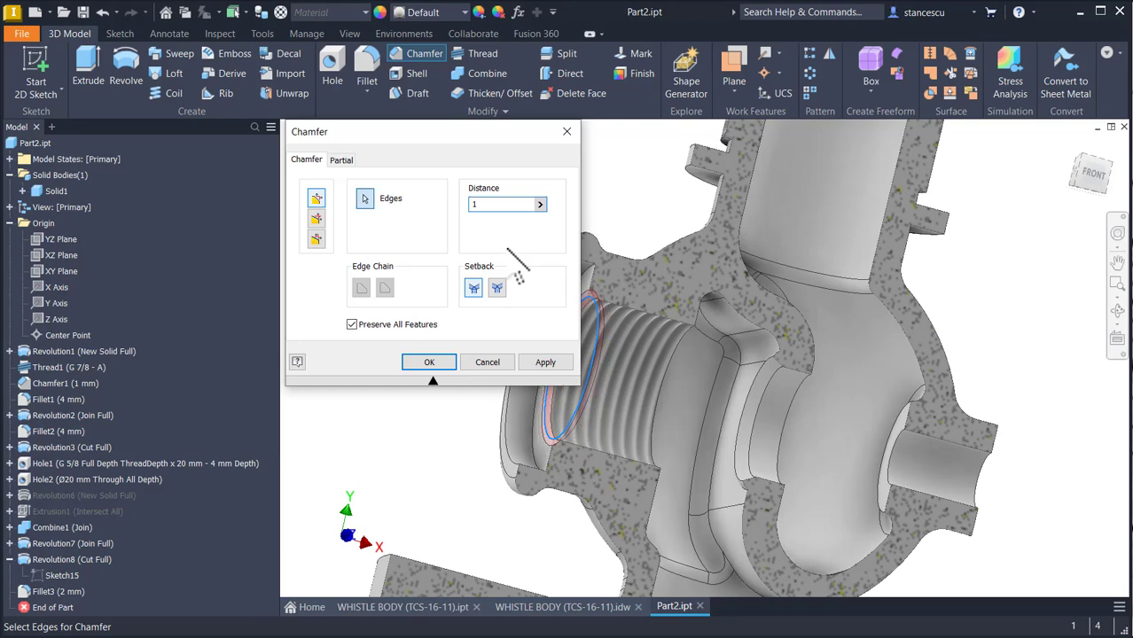
left_click(431, 363)
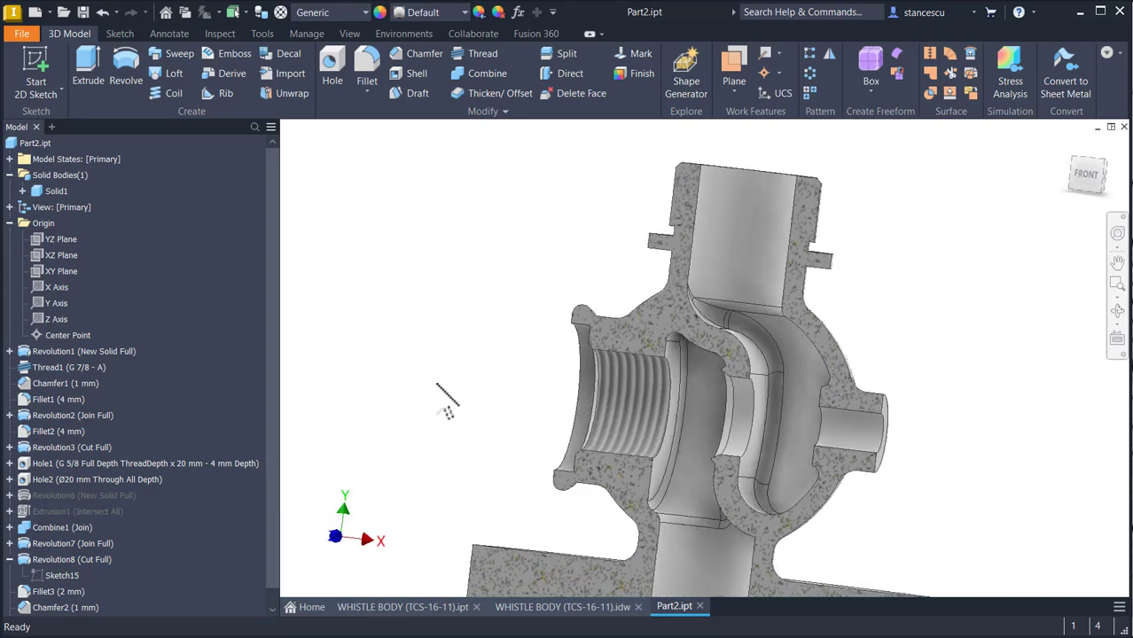
- Delete the half section view of the valve body
key("F6")
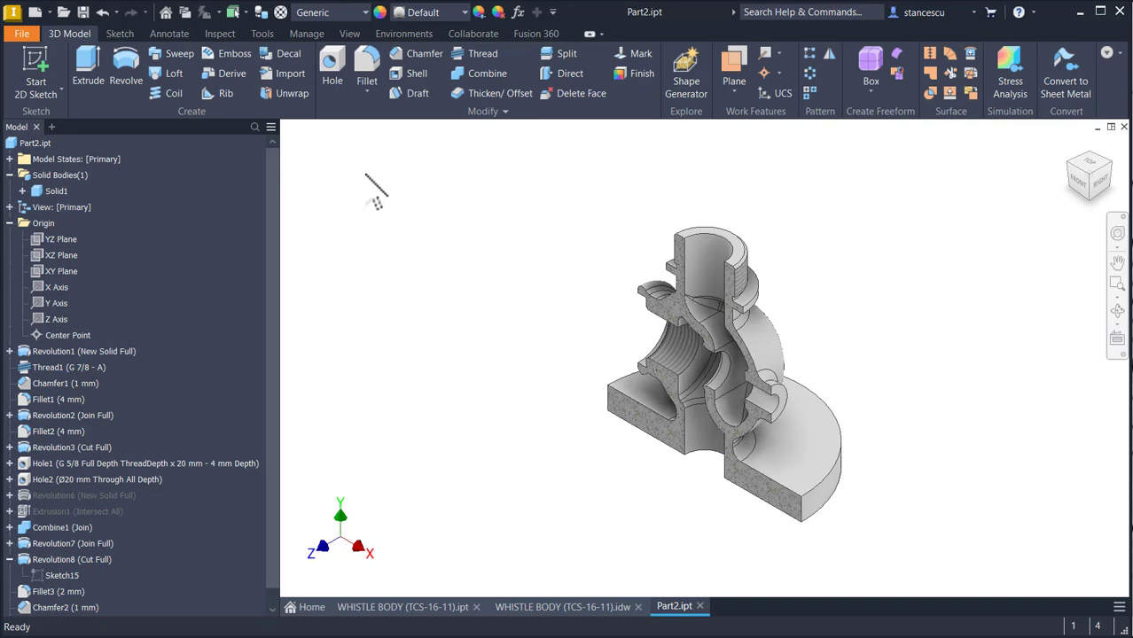
left_click(351, 33)
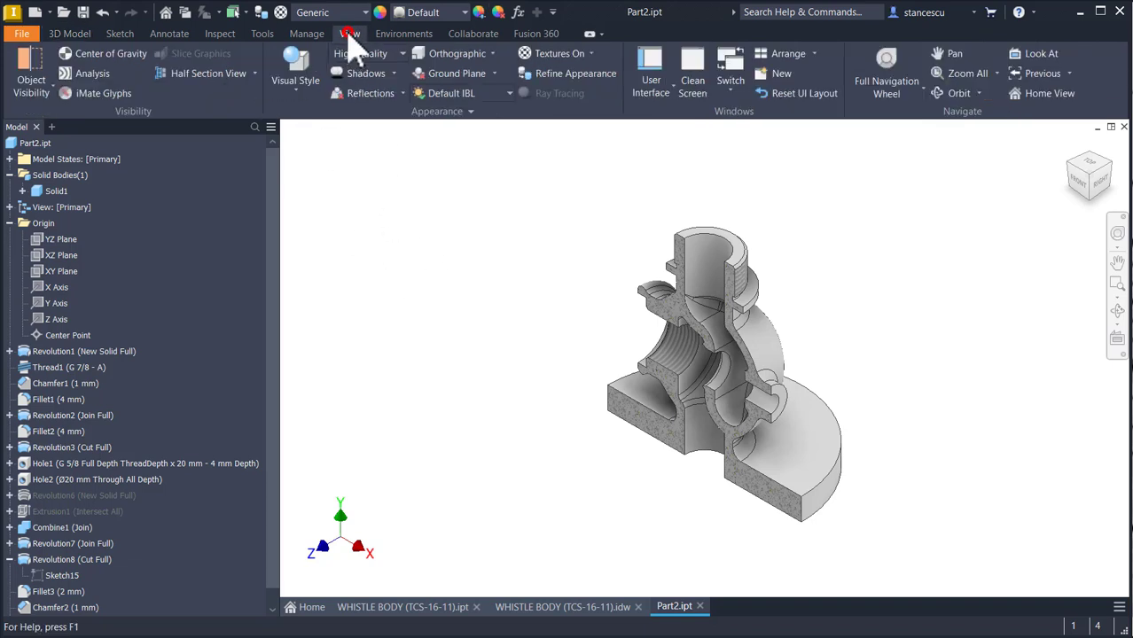
left_click(256, 74)
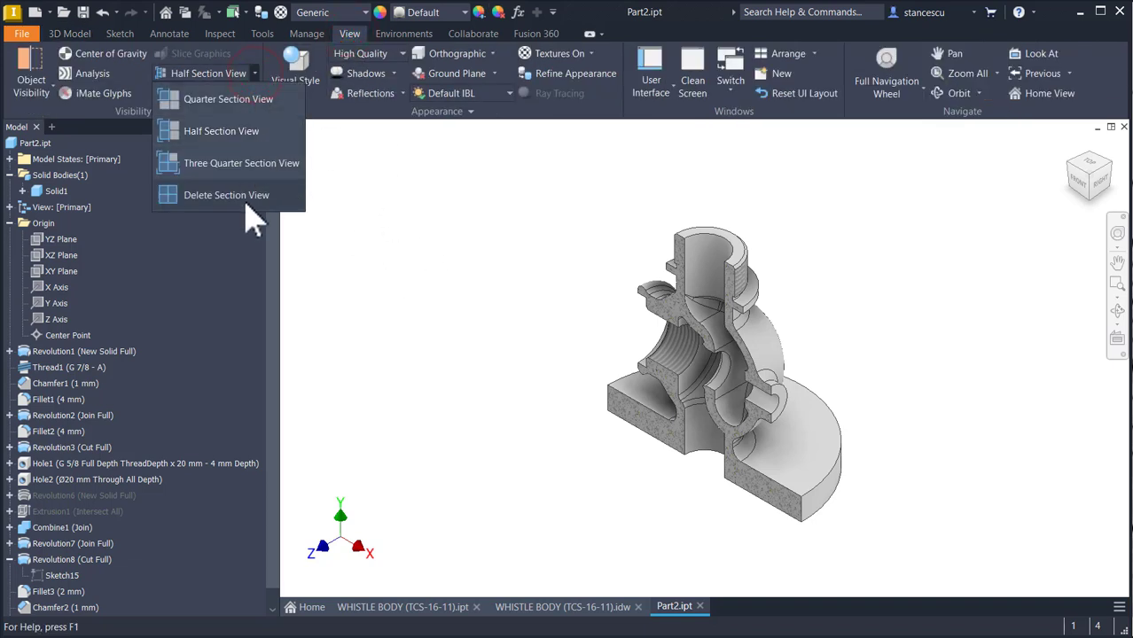
left_click(243, 197)
- Examine the side lugs in WHISTLE BODY (TCS-16-11).idw and on the finished model in WHISTLE BODY (TCS-16-11).ipt
left_click(564, 611)
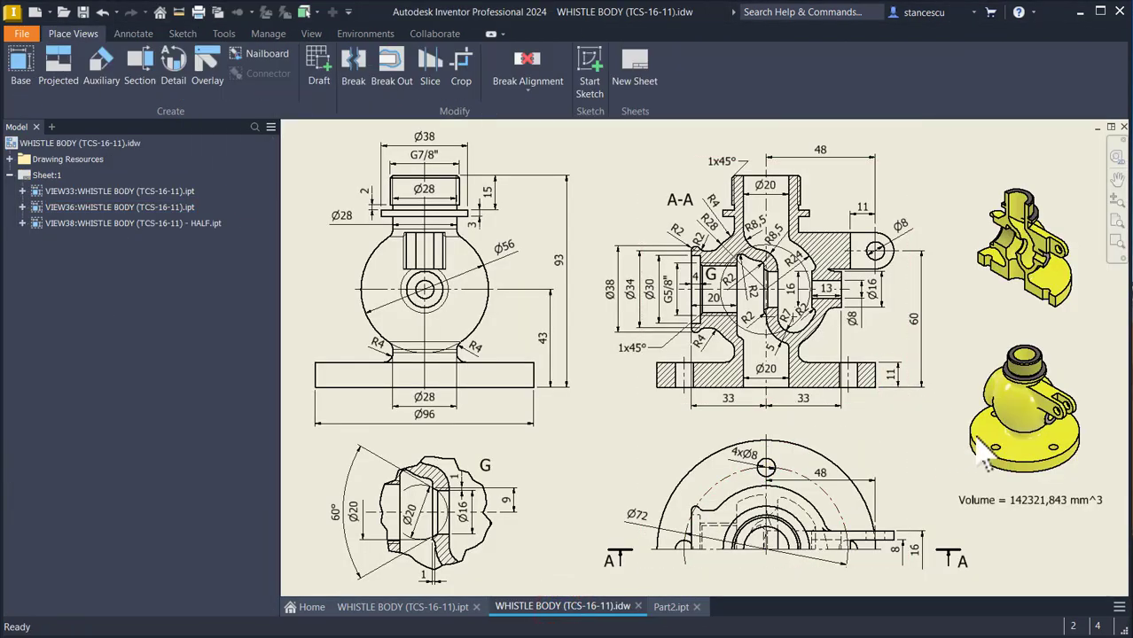
left_click(410, 609)
middle_click_drag(851, 325, 662, 406, "shift")
scroll(749, 343, "up", 2)
key("F6")
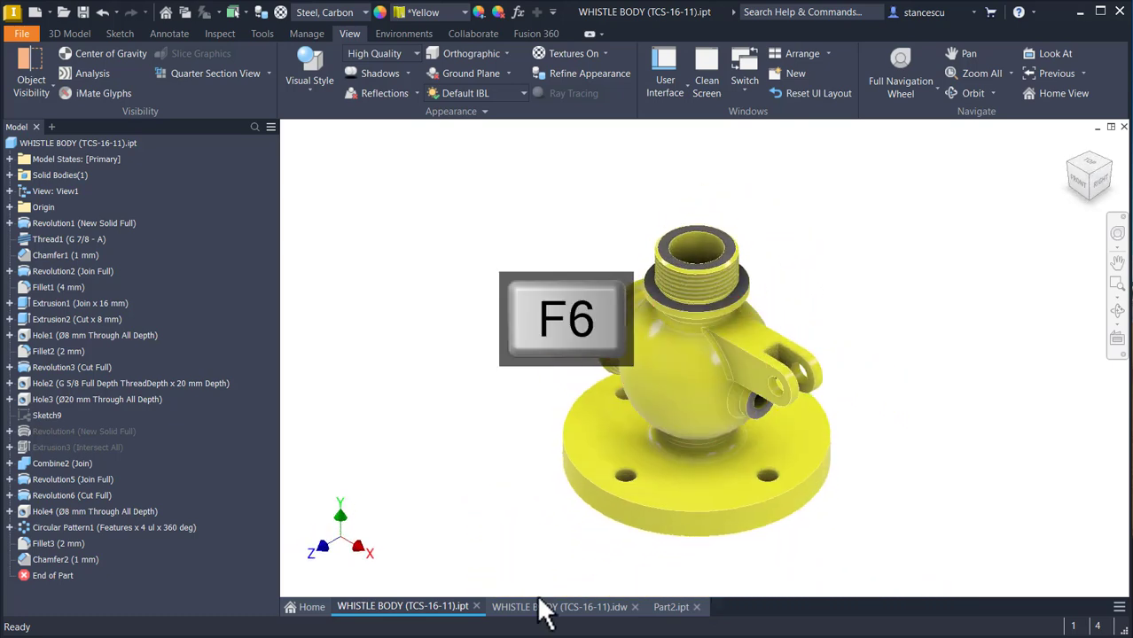
- In WHISTLE BODY (TCS-16-11).idw, add a radius dimension to the lug's rounded end in section A-A
left_click(542, 608)
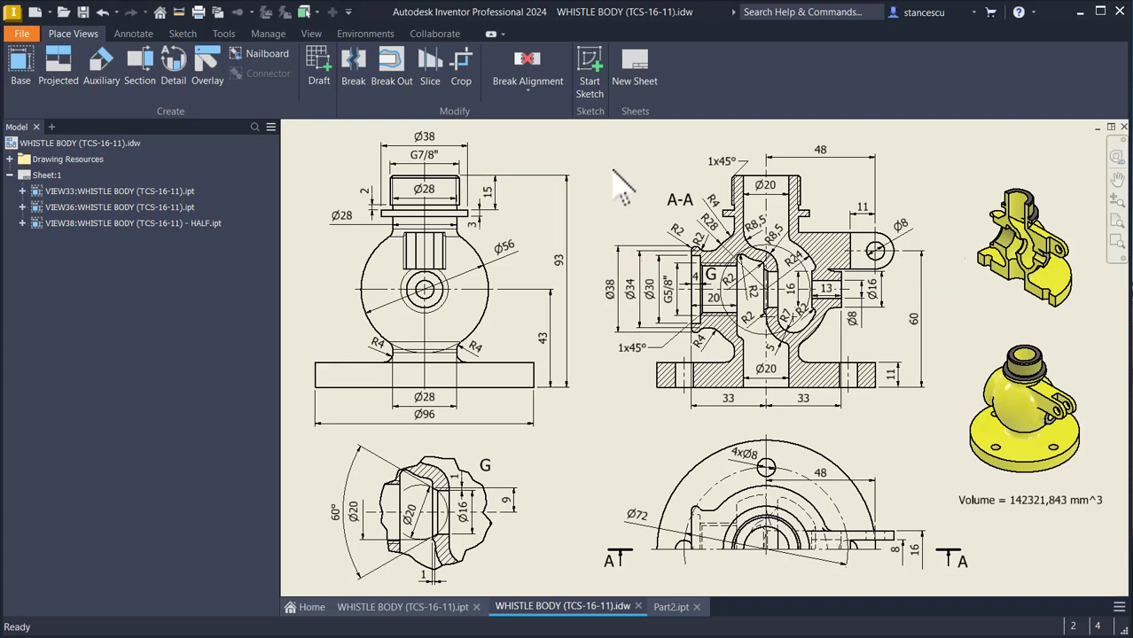
left_click(125, 37)
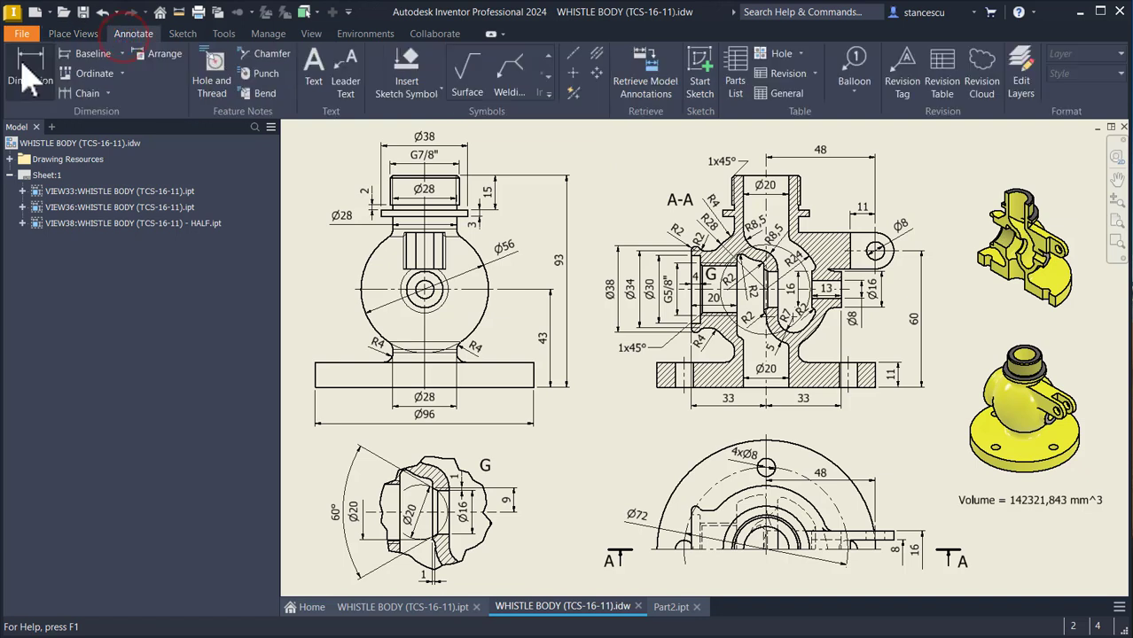
left_click(31, 78)
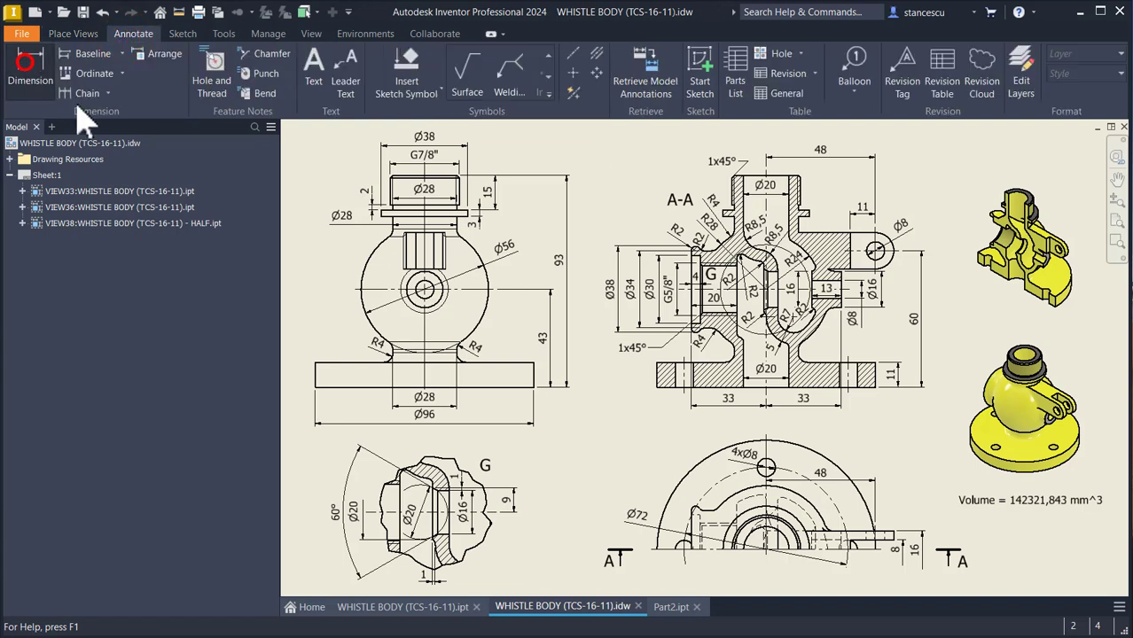
left_click(886, 260)
left_click(903, 275)
left_click(940, 182)
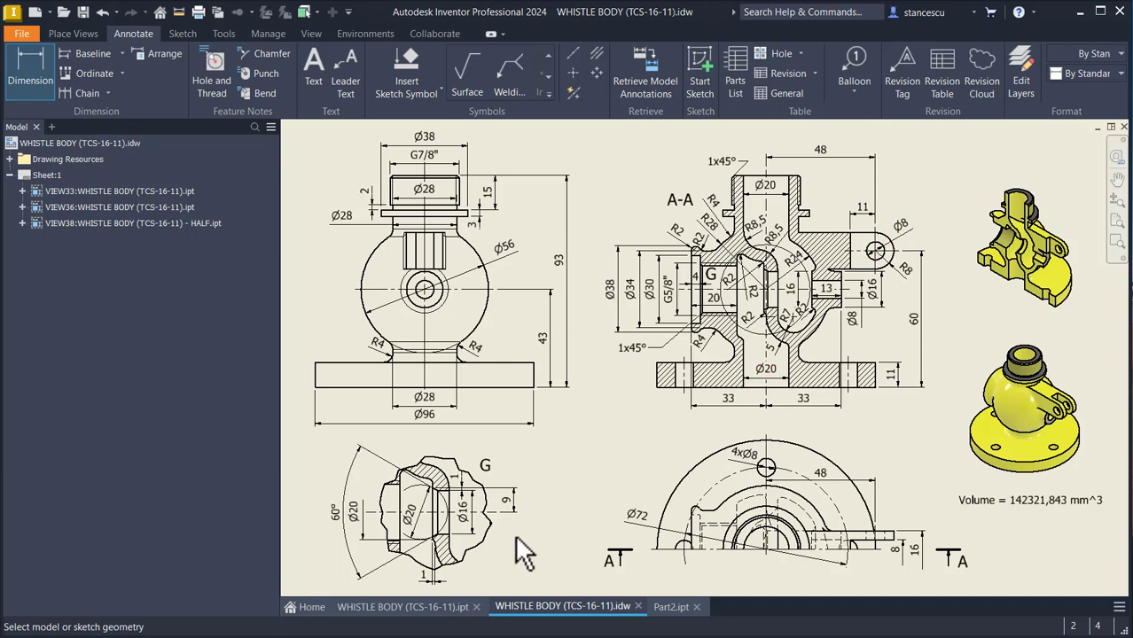
- Return to Part2.ipt and create a work plane offset 48+8 mm from the YZ Plane toward the small boss
left_click(671, 610)
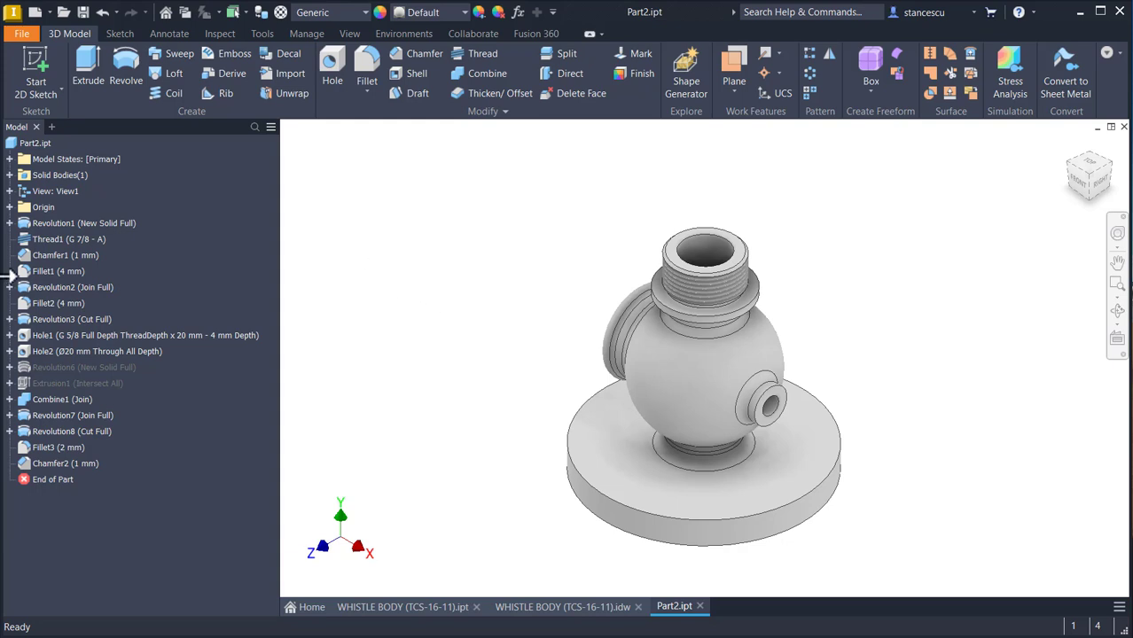
left_click(8, 207)
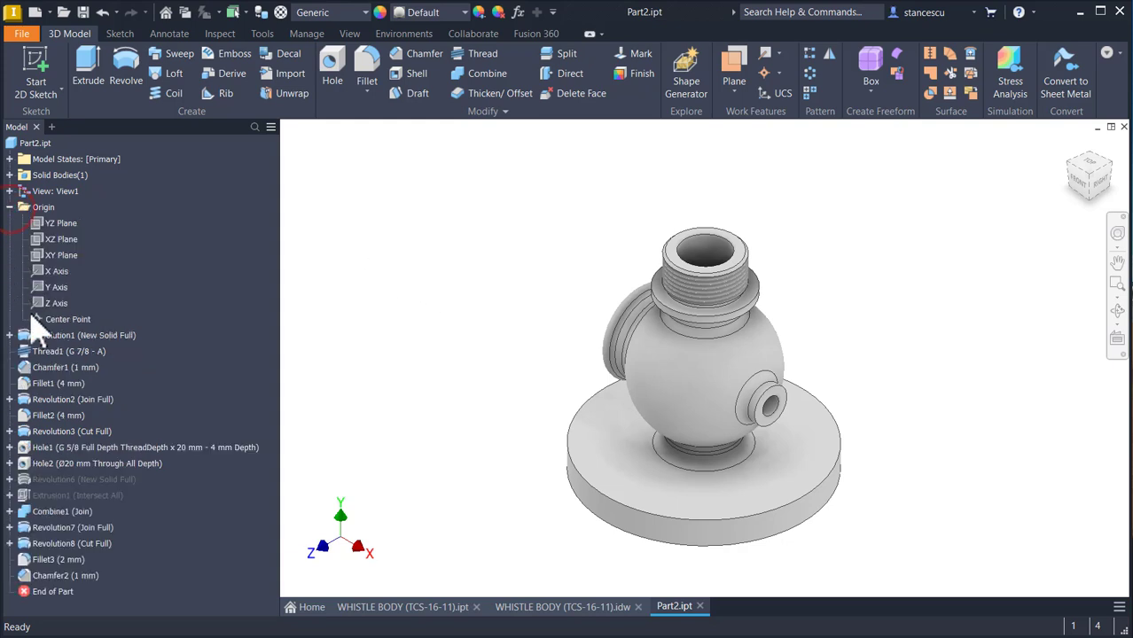
left_click(59, 226)
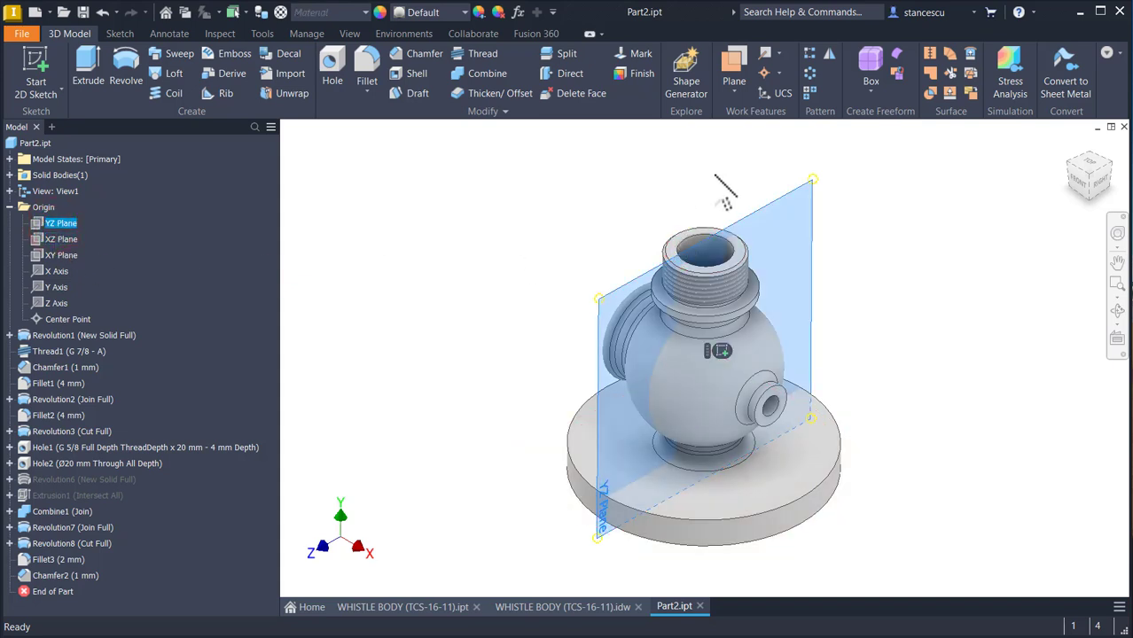
left_click(739, 58)
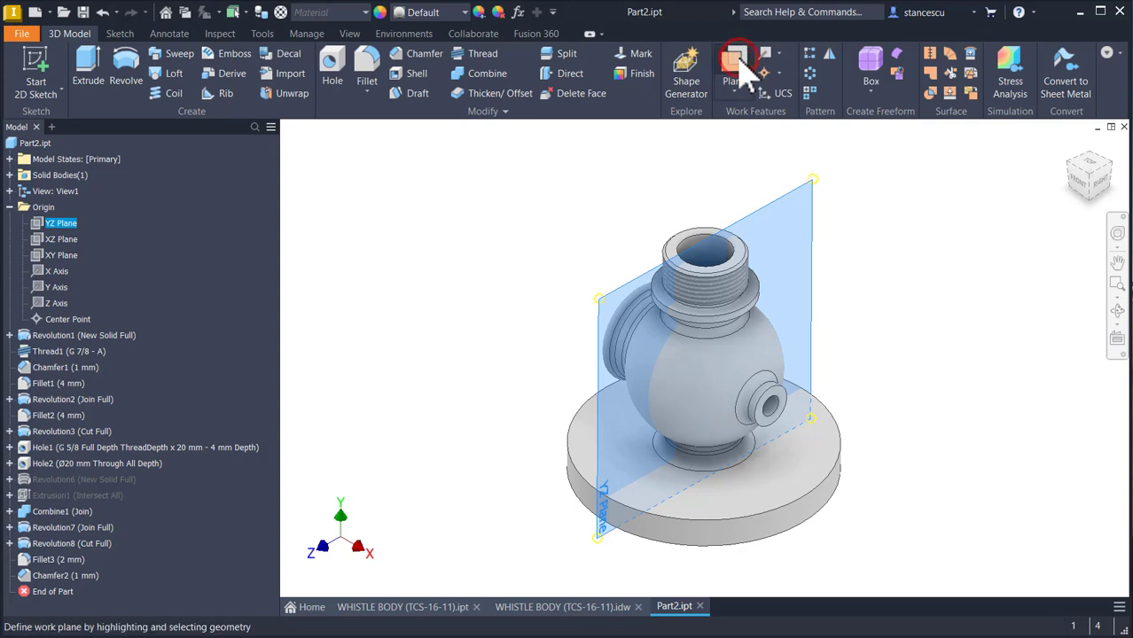
left_click(796, 195)
left_click_drag(856, 251, 873, 270)
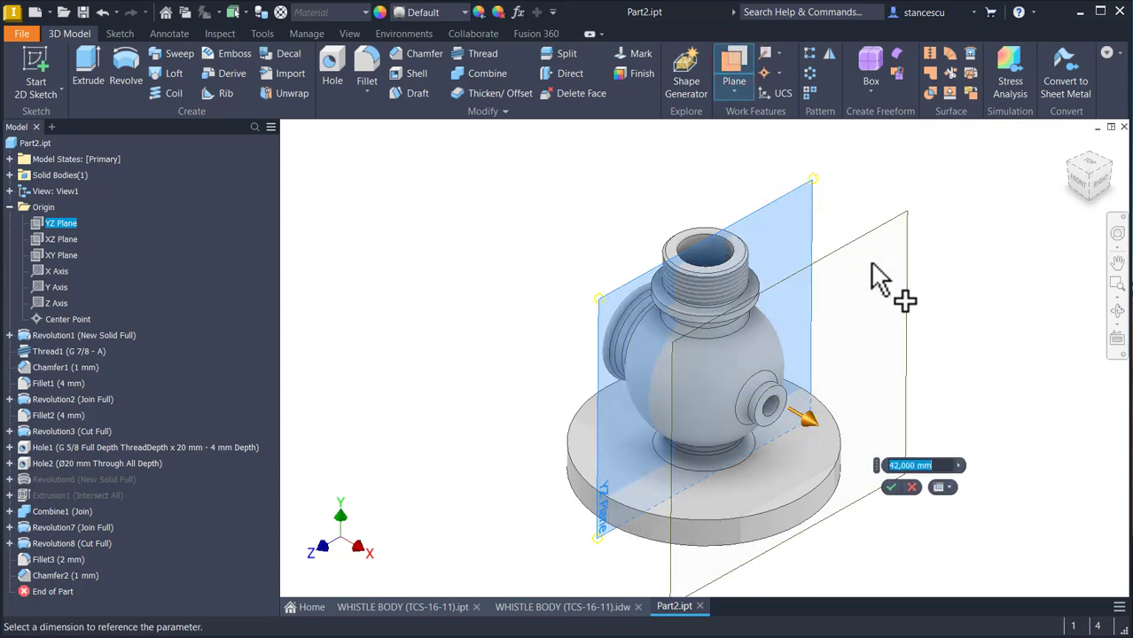
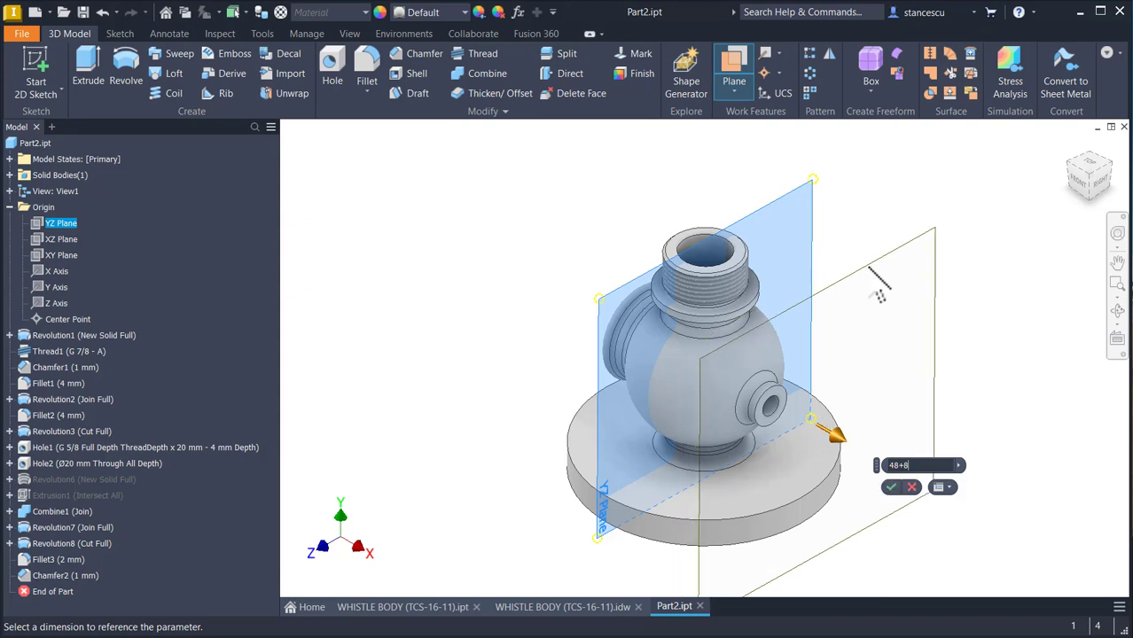
left_click(892, 487)
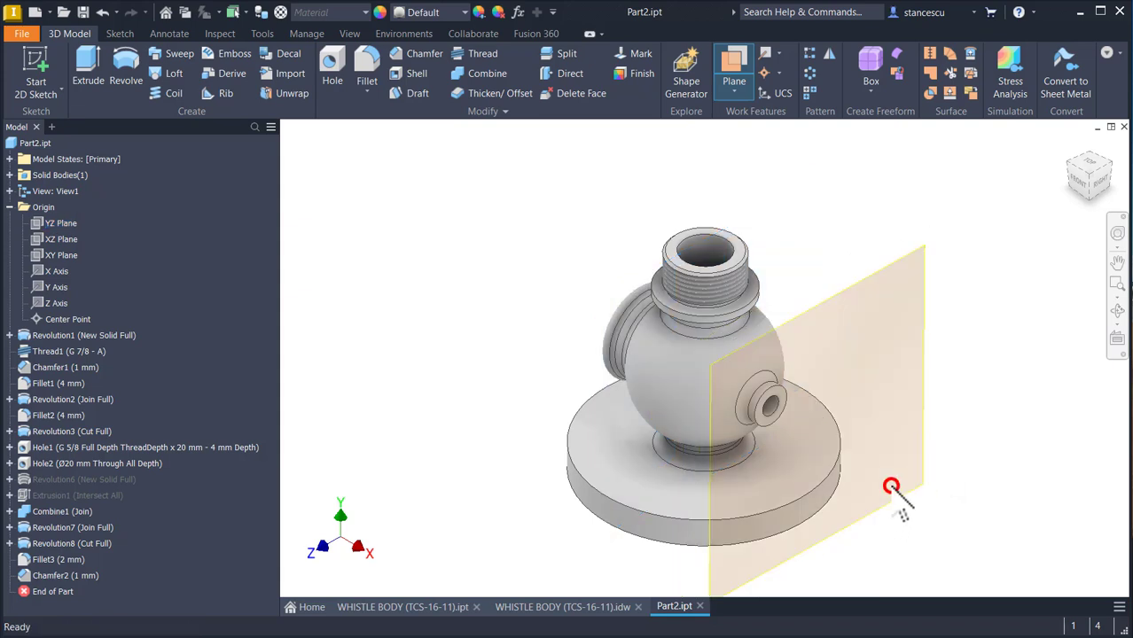
- Start a sketch on the offset work plane and draw a rectangle 8*2 mm high and 16 mm wide beside the body
left_click(855, 288)
left_click(896, 281)
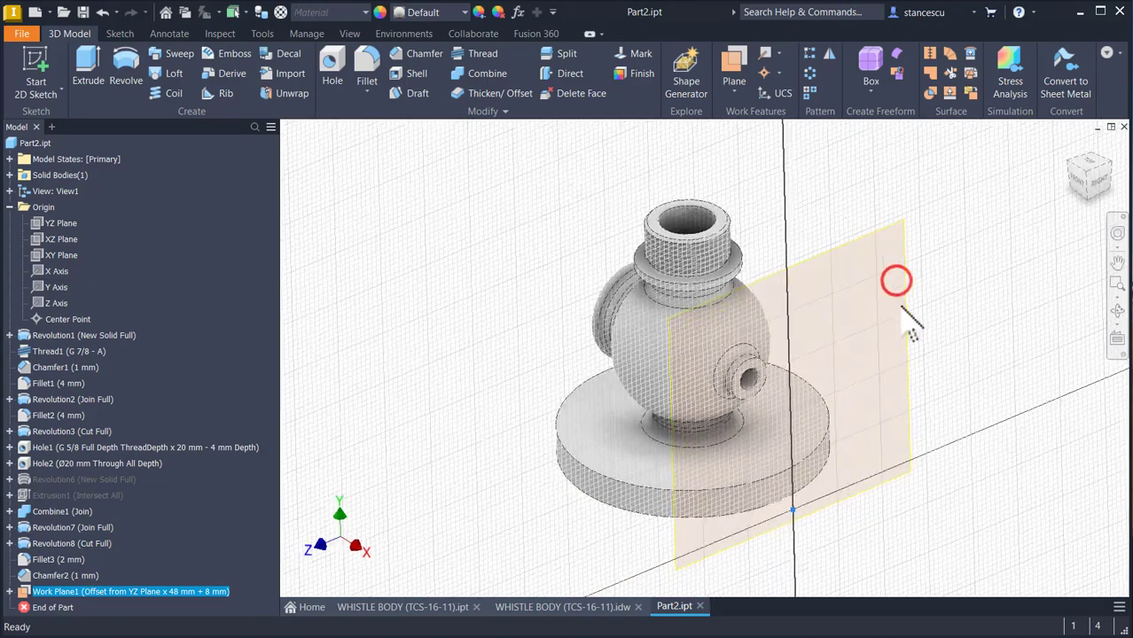
left_click(208, 67)
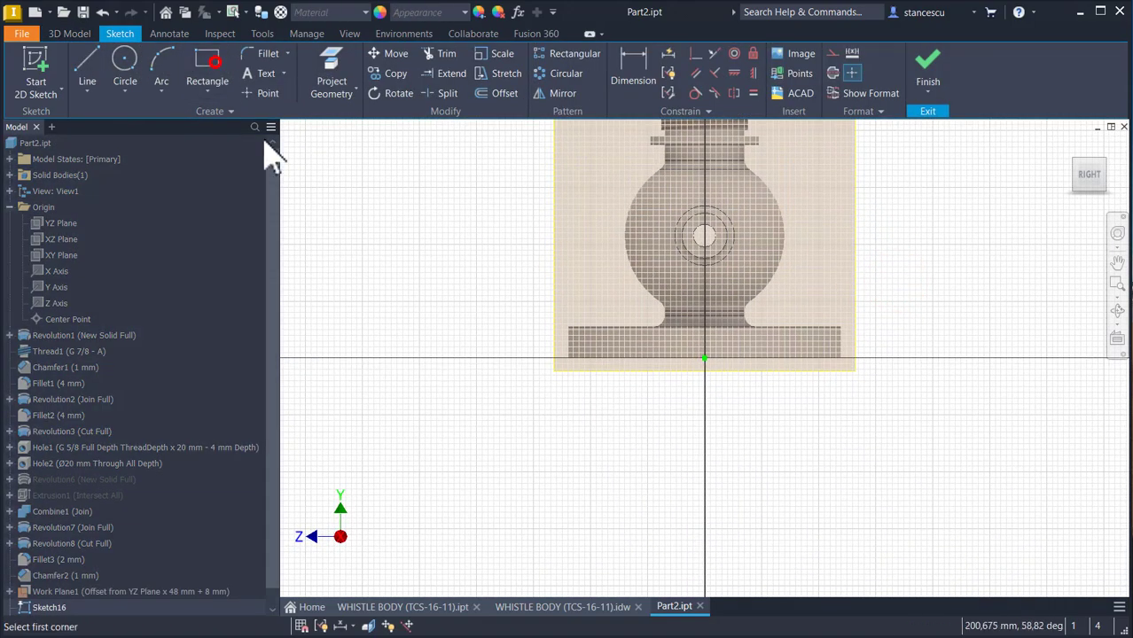
middle_click_drag(506, 160, 507, 292)
left_click(497, 263)
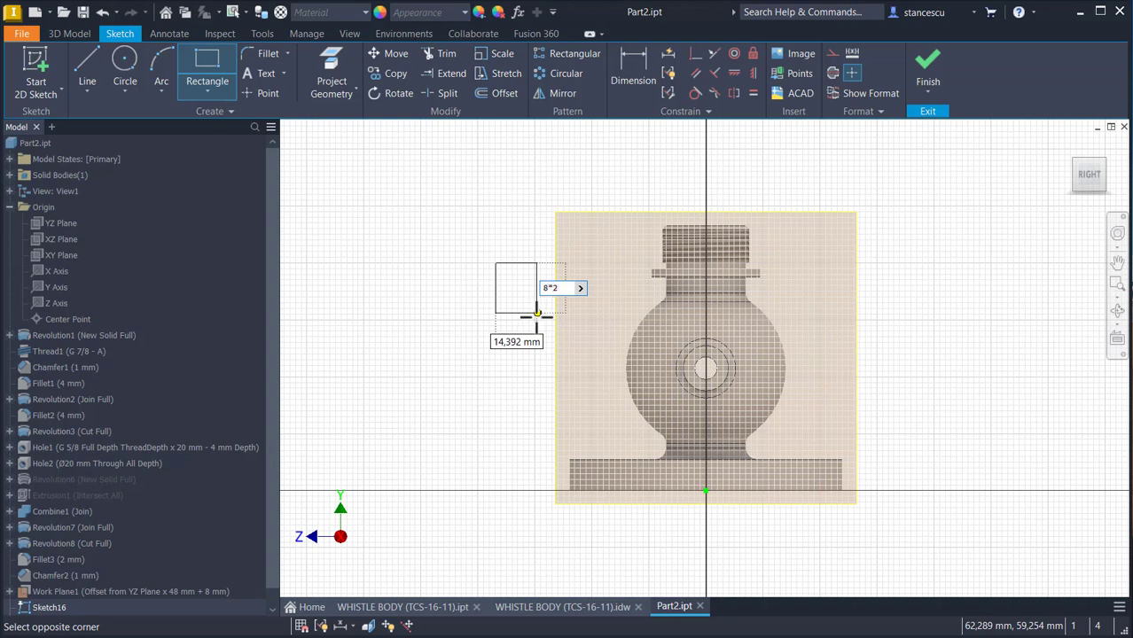
key("Tab")
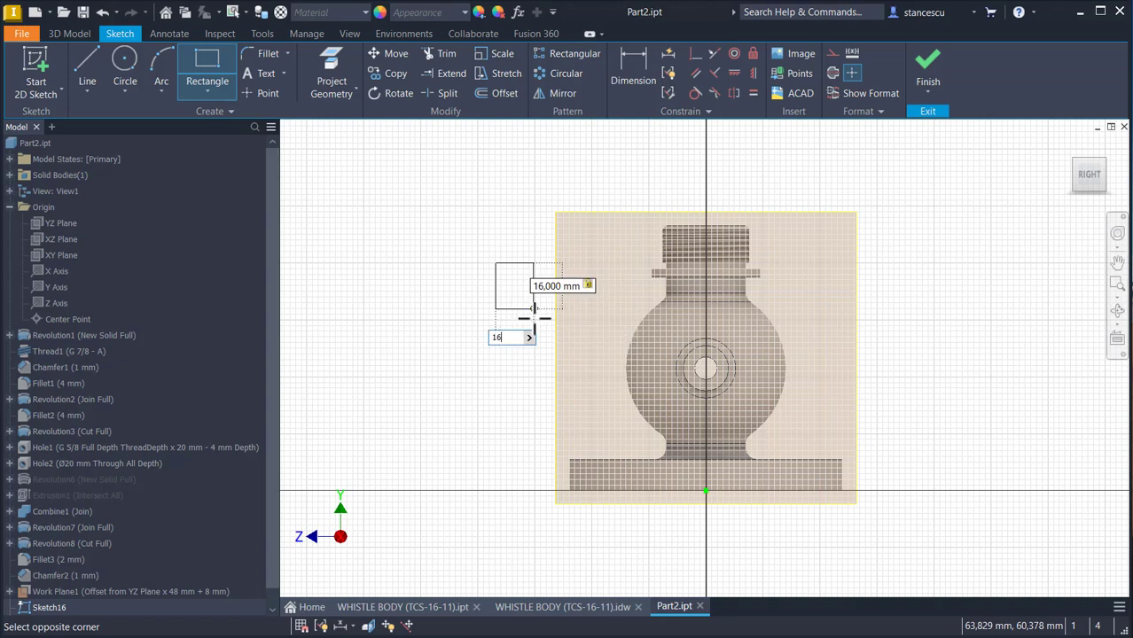
key("Return")
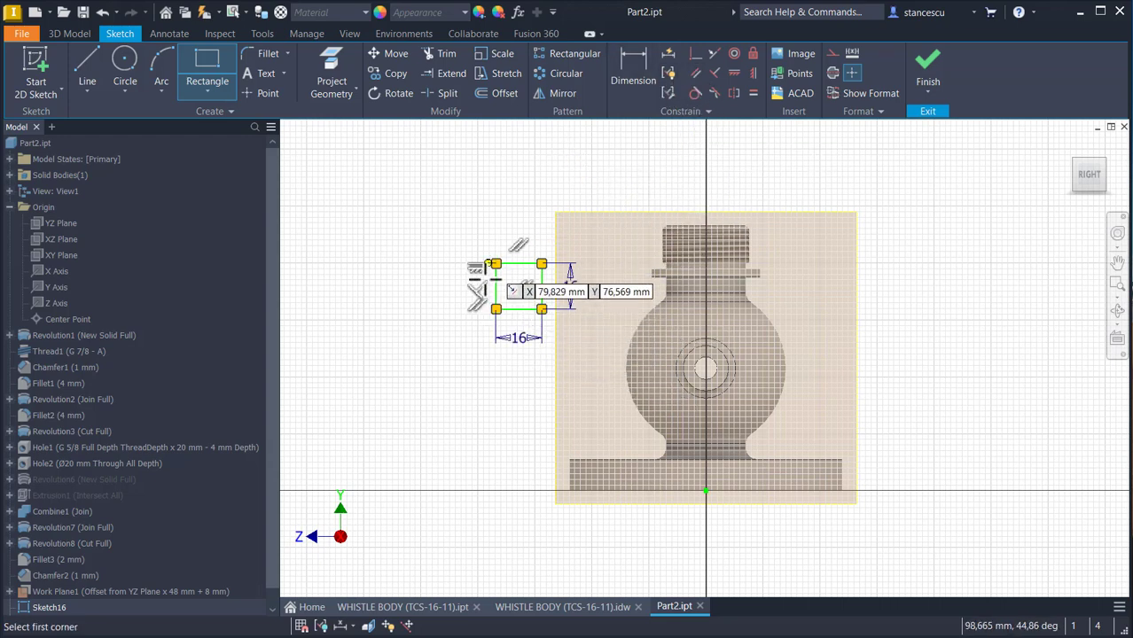
left_click(879, 111)
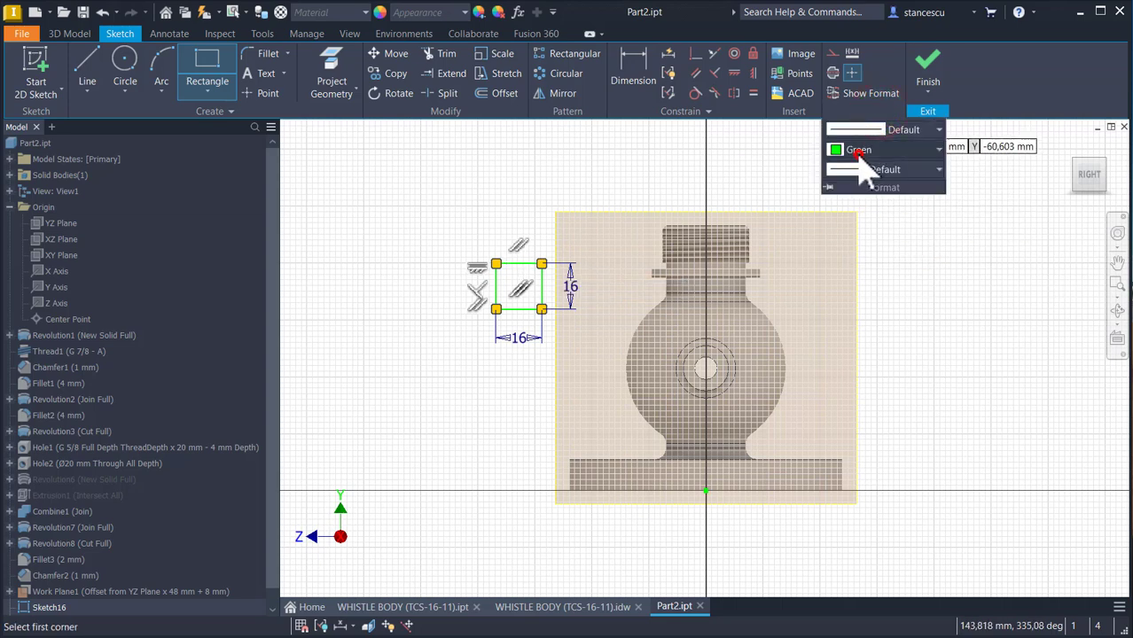
left_click(862, 153)
left_click(865, 171)
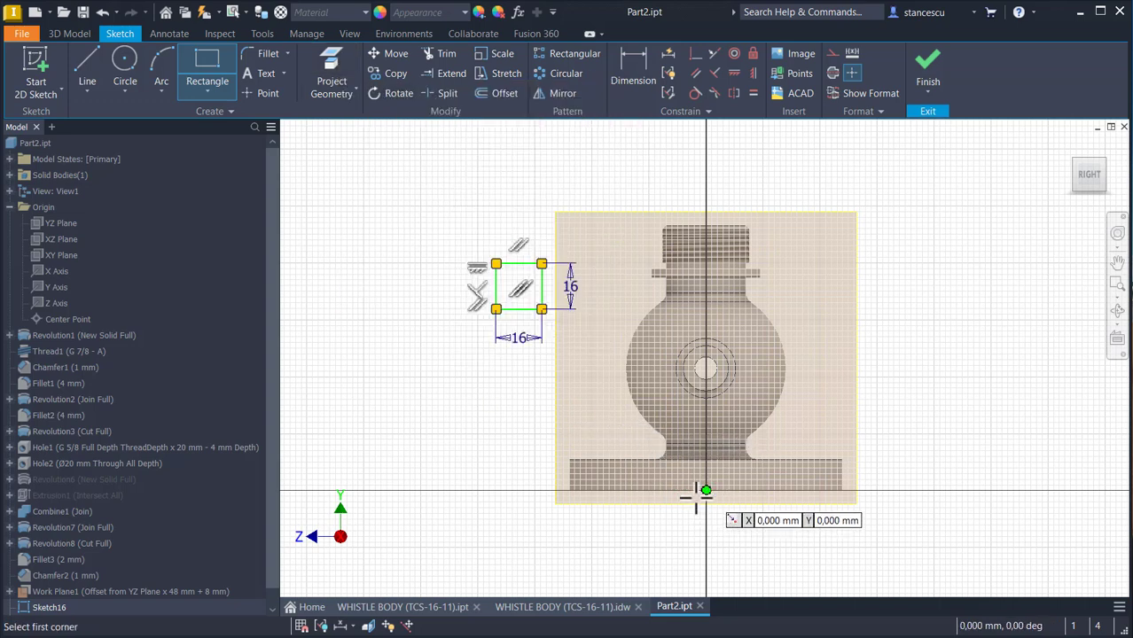
- Try a vertical constraint between the midpoint of the square's lower edge and the sketch origin, and undo it
left_click(753, 74)
left_click(520, 307)
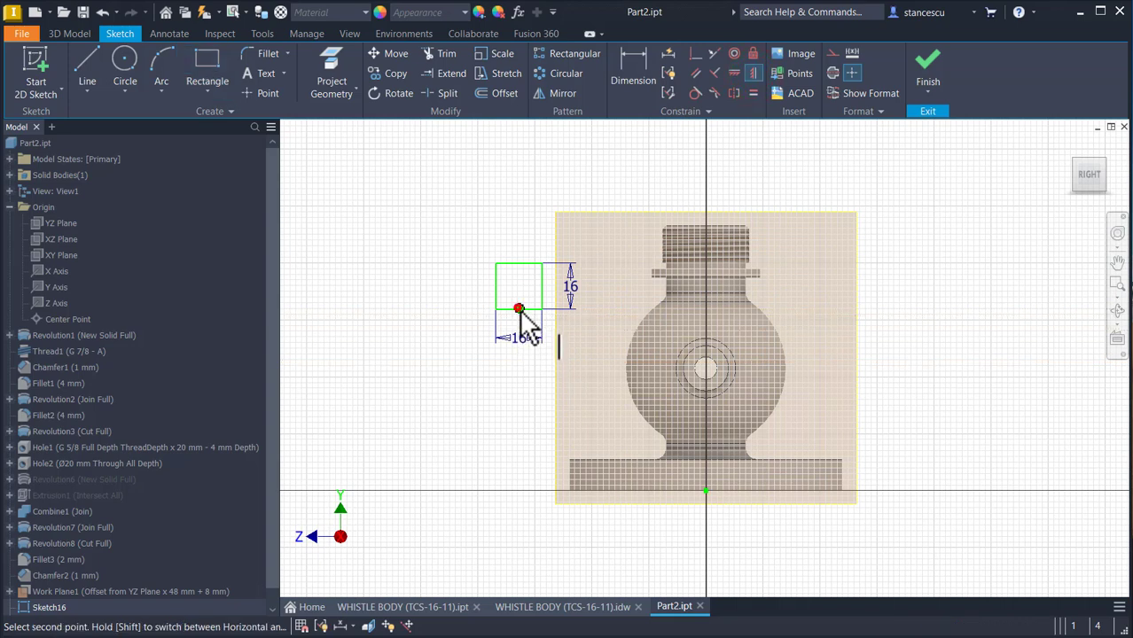
left_click(706, 492)
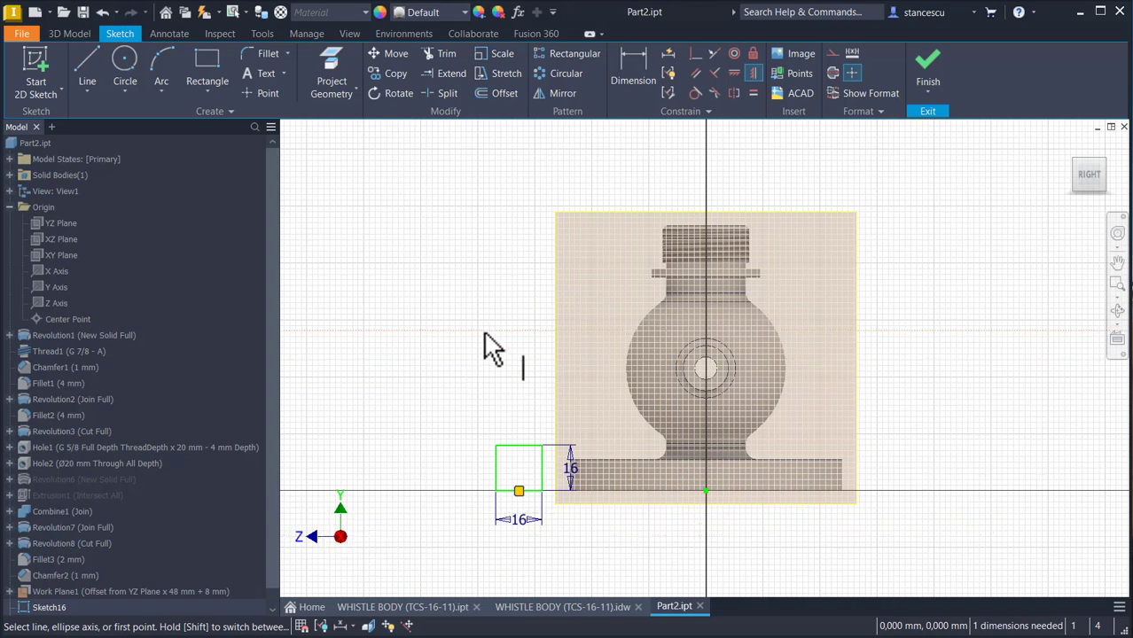
key("ctrl+z")
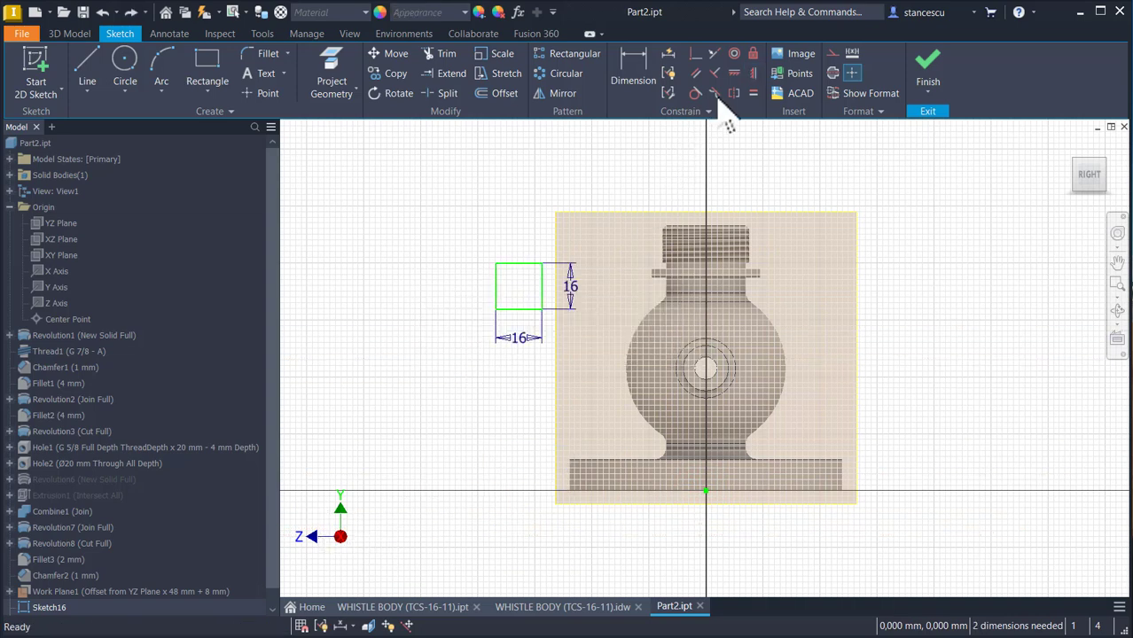
- Align the midpoint of the square's lower edge with the sketch origin using a horizontal constraint
left_click(735, 74)
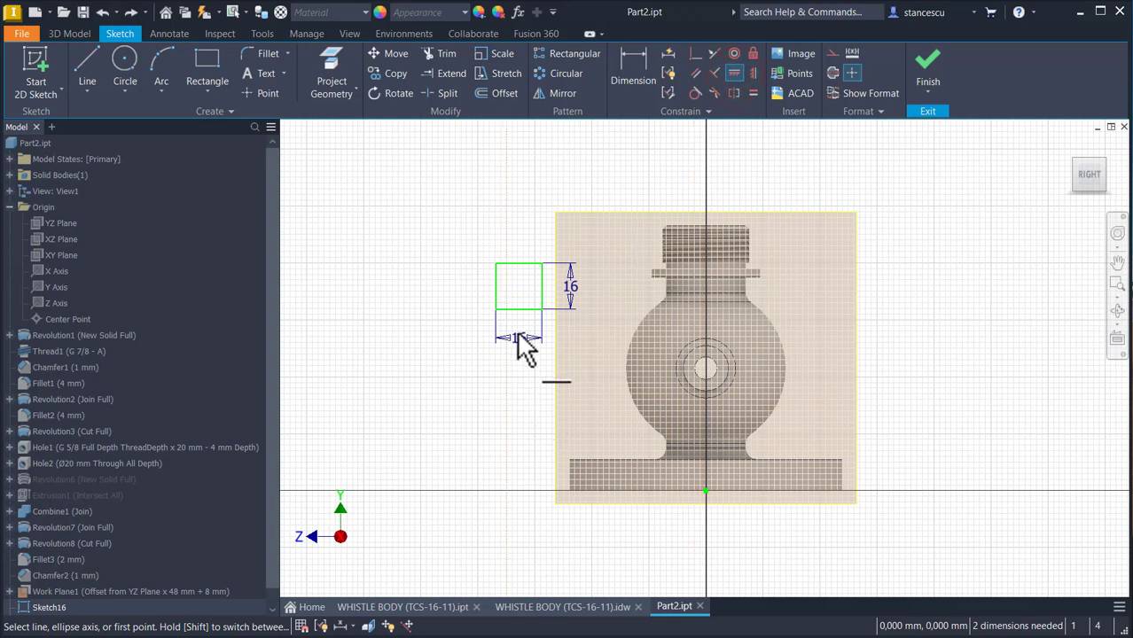
left_click(524, 309)
left_click(704, 492)
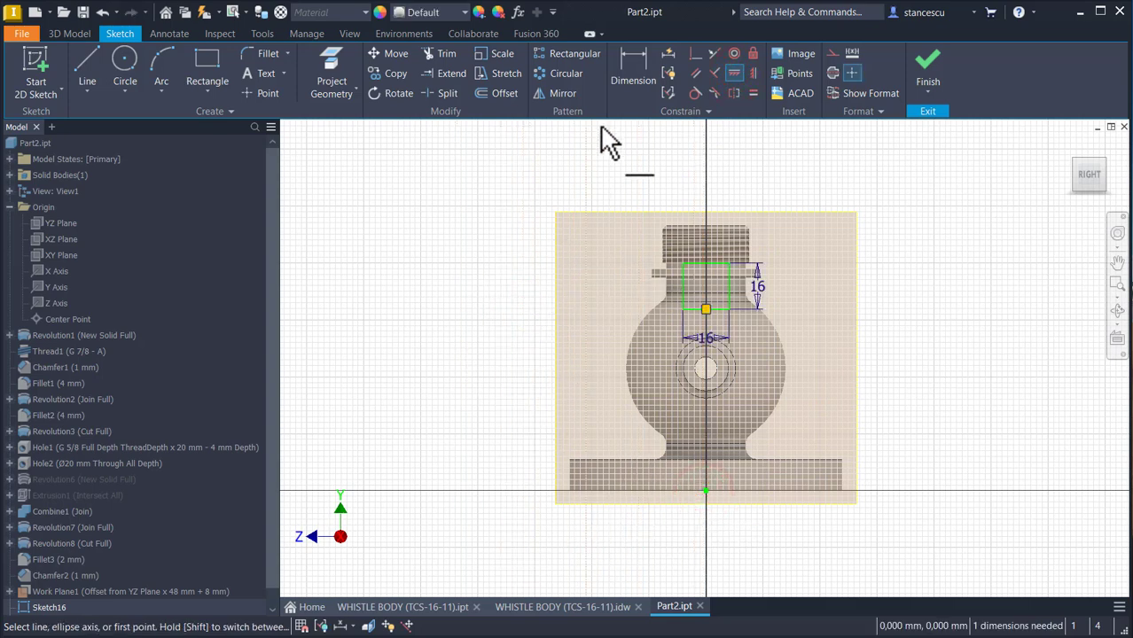
- Dimension the height from the sketch origin to the midpoint of the square's side as 60 mm and finish the sketch
left_click(633, 80)
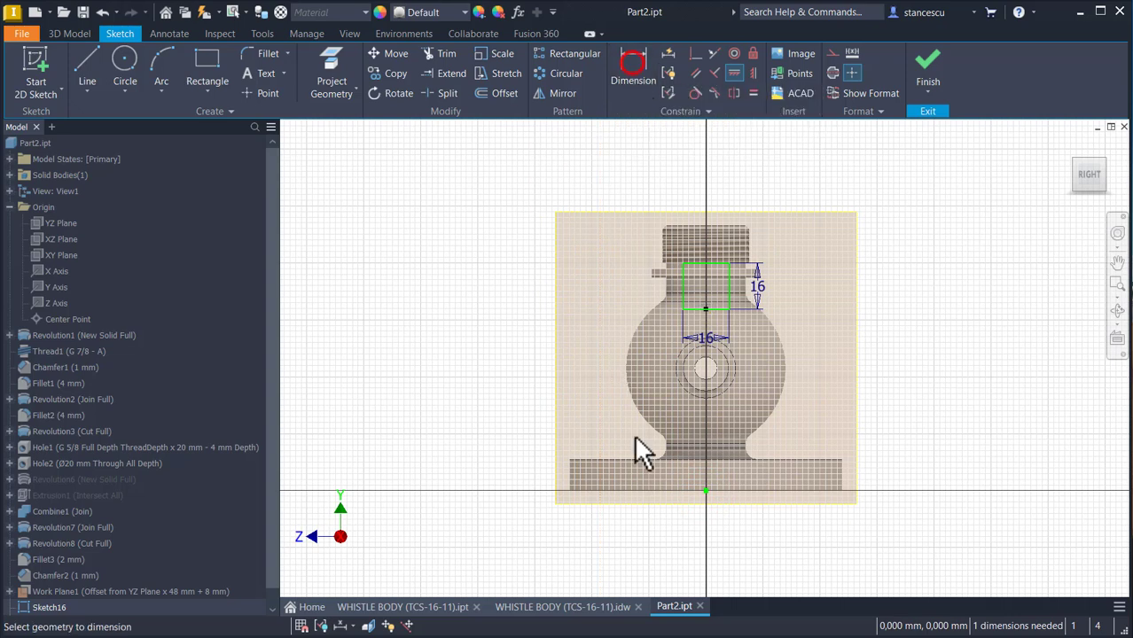
left_click(707, 491)
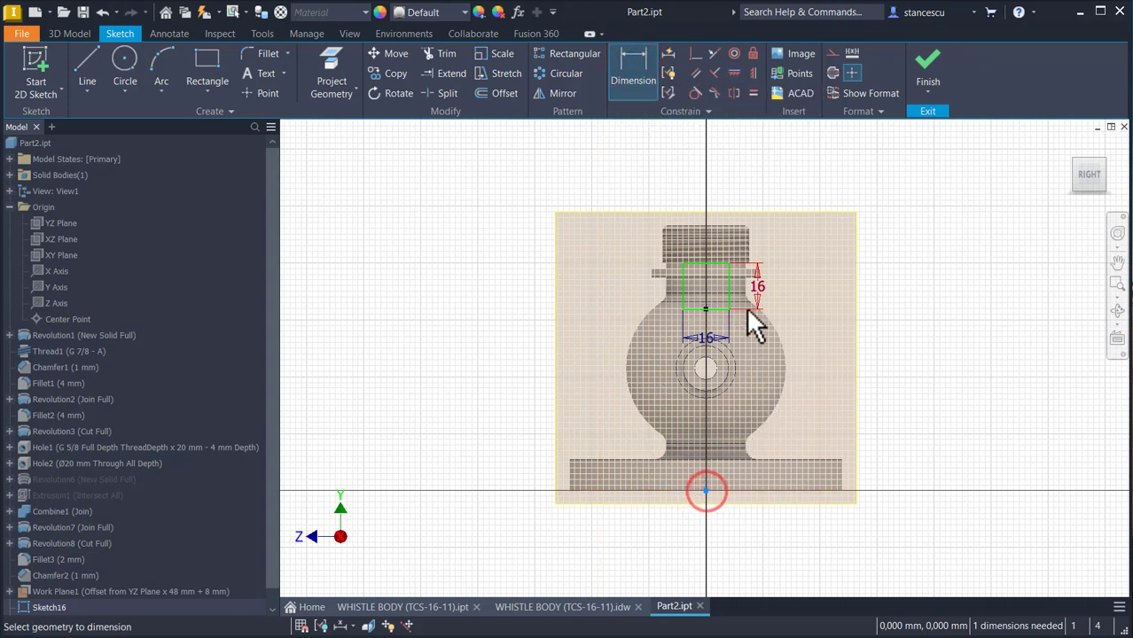
left_click(728, 286)
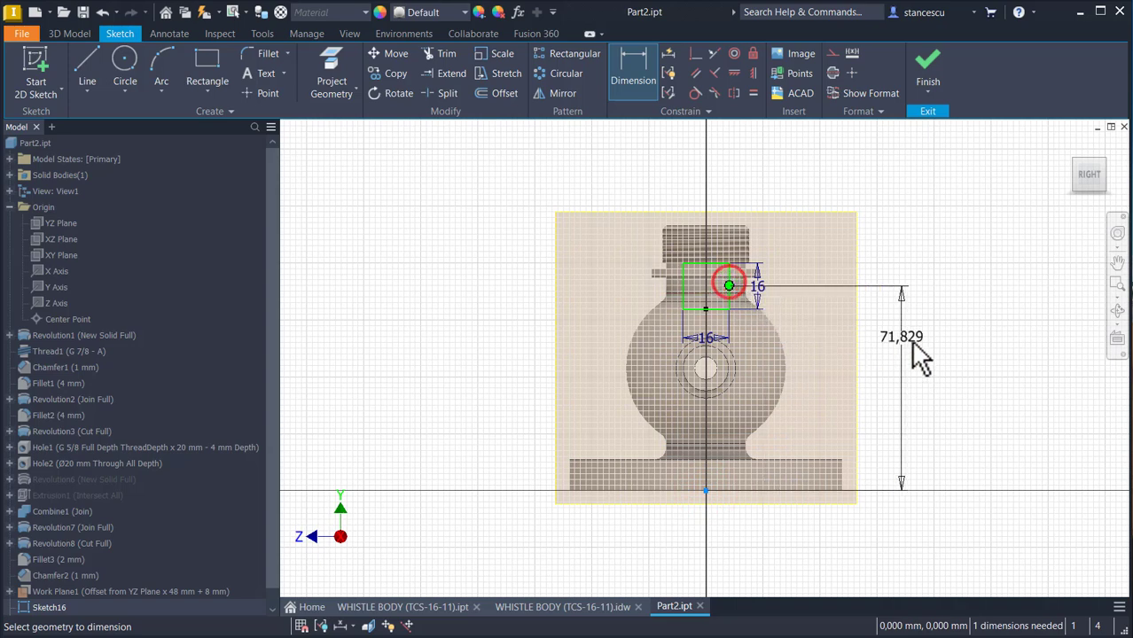
left_click(922, 351)
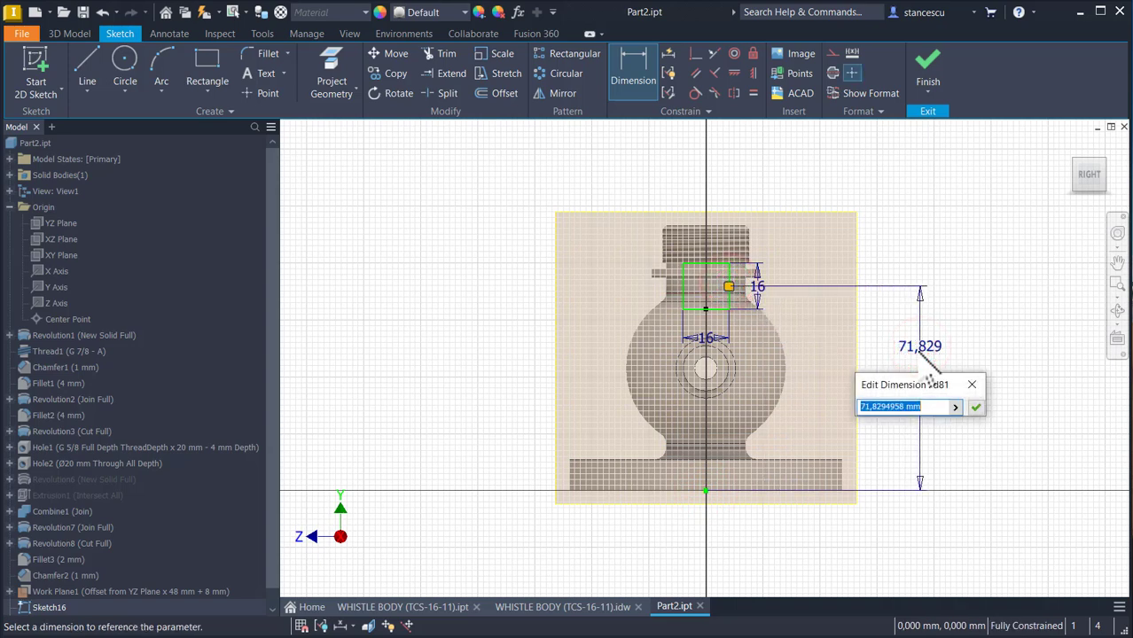
key("Return")
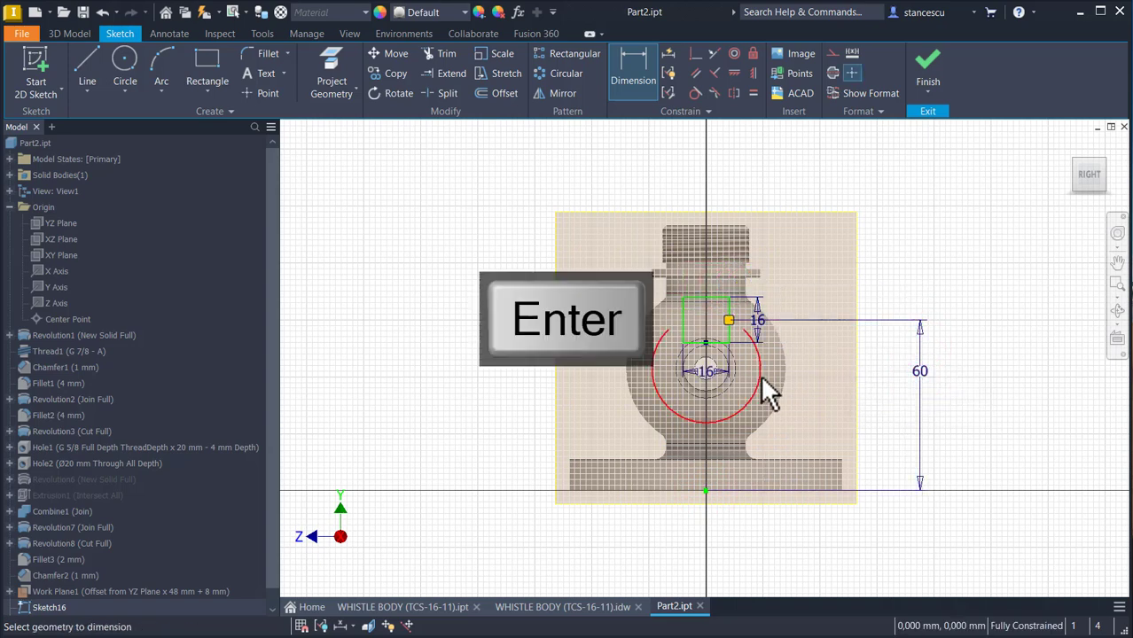
left_click(928, 67)
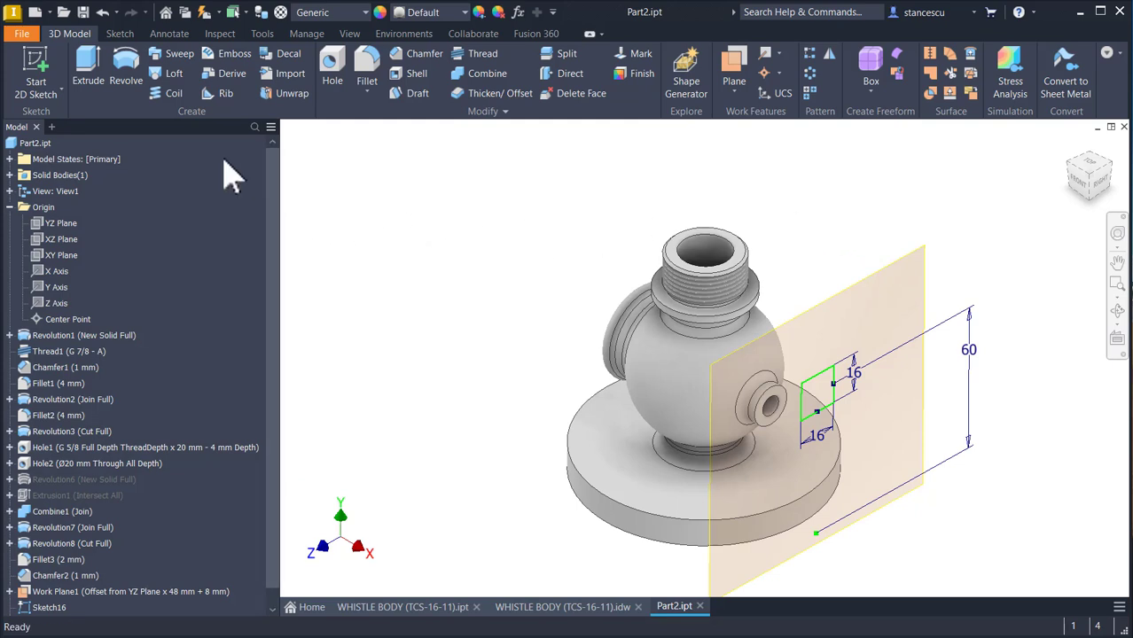
- Extrude the square with the To Next extent, joined to the valve body, and hide the offset work plane
left_click(92, 70)
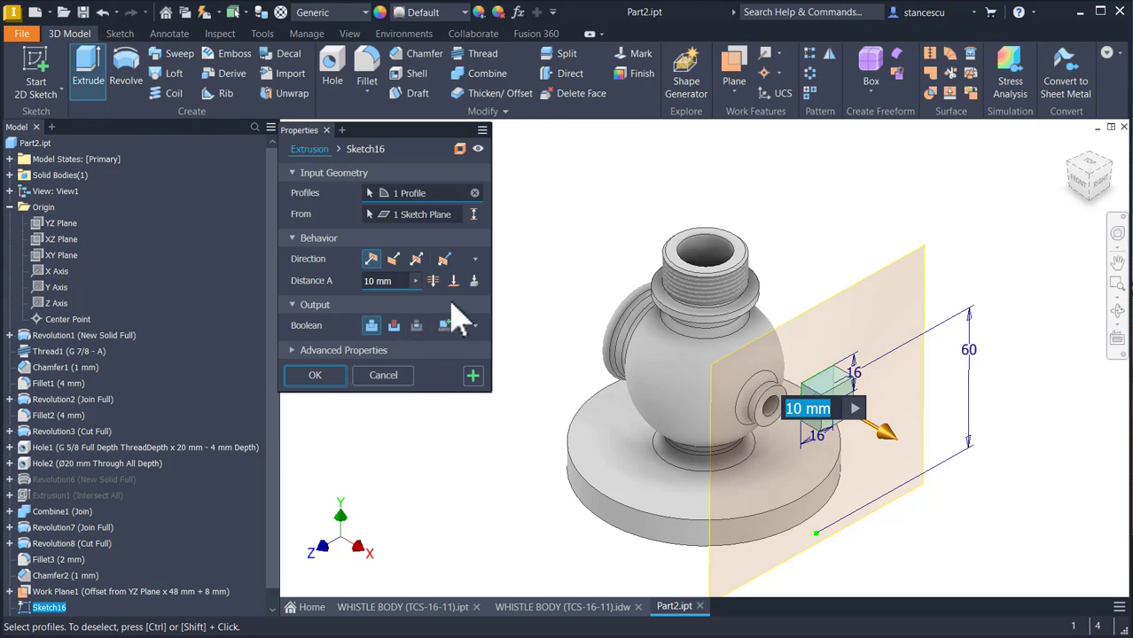
left_click(475, 280)
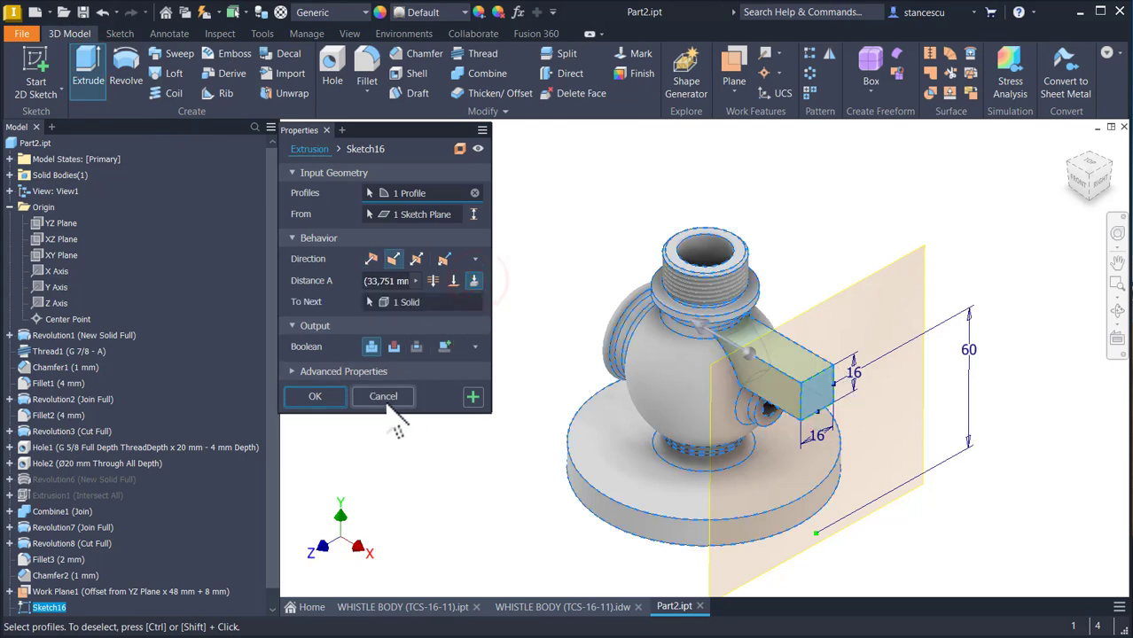
left_click(319, 397)
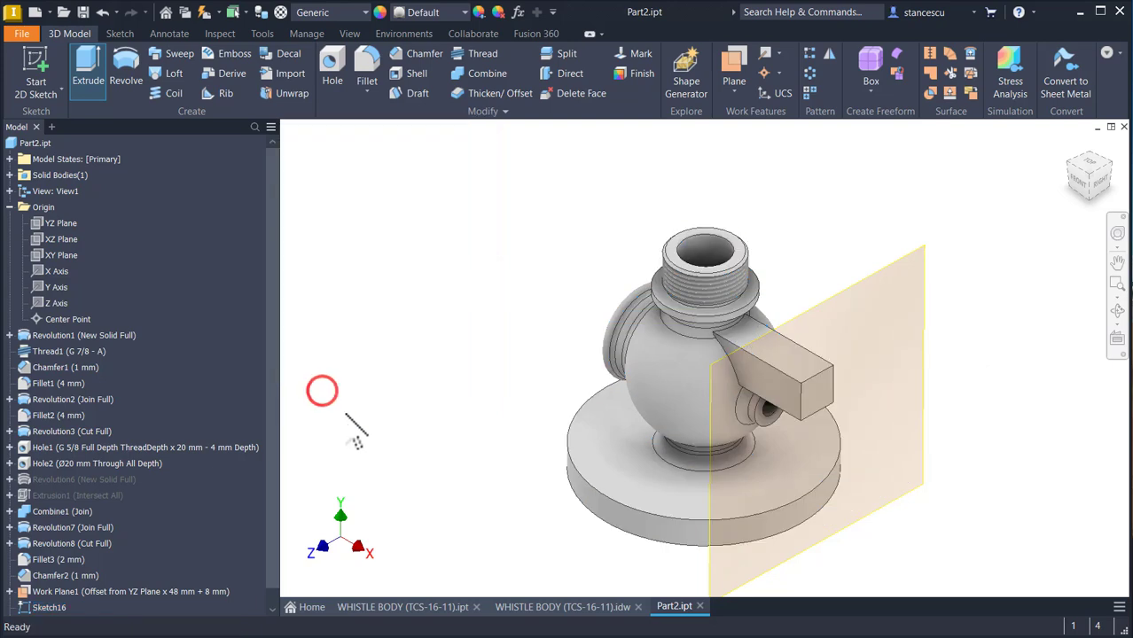
right_click(809, 312)
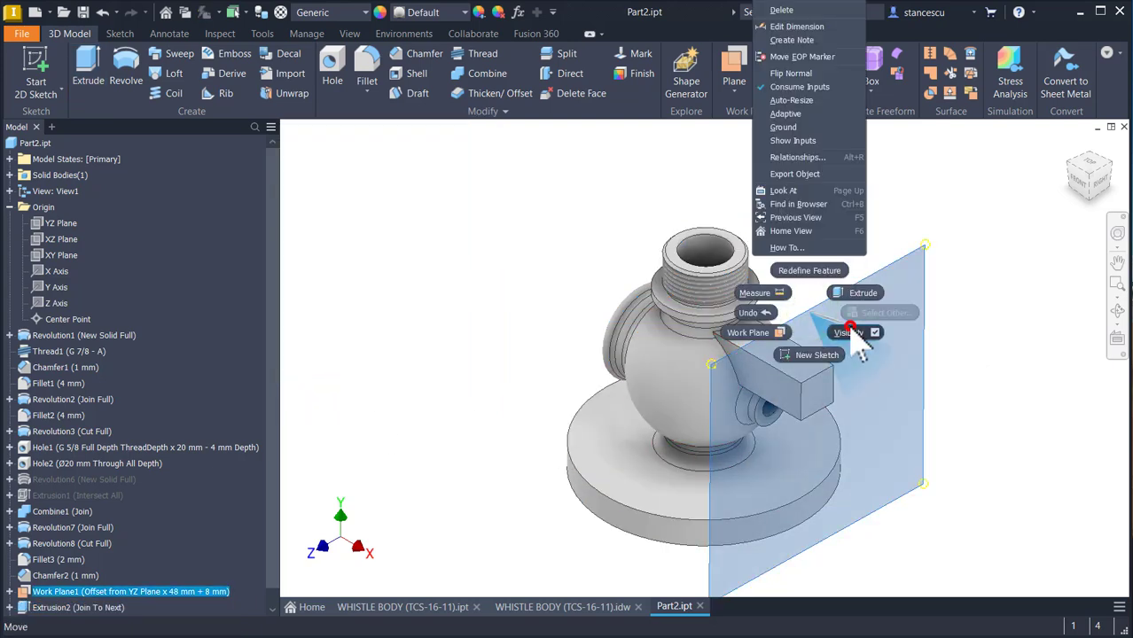
left_click(851, 334)
- Round the upper and lower edges of the lug's free end with an 8 mm fillet
left_click(817, 373)
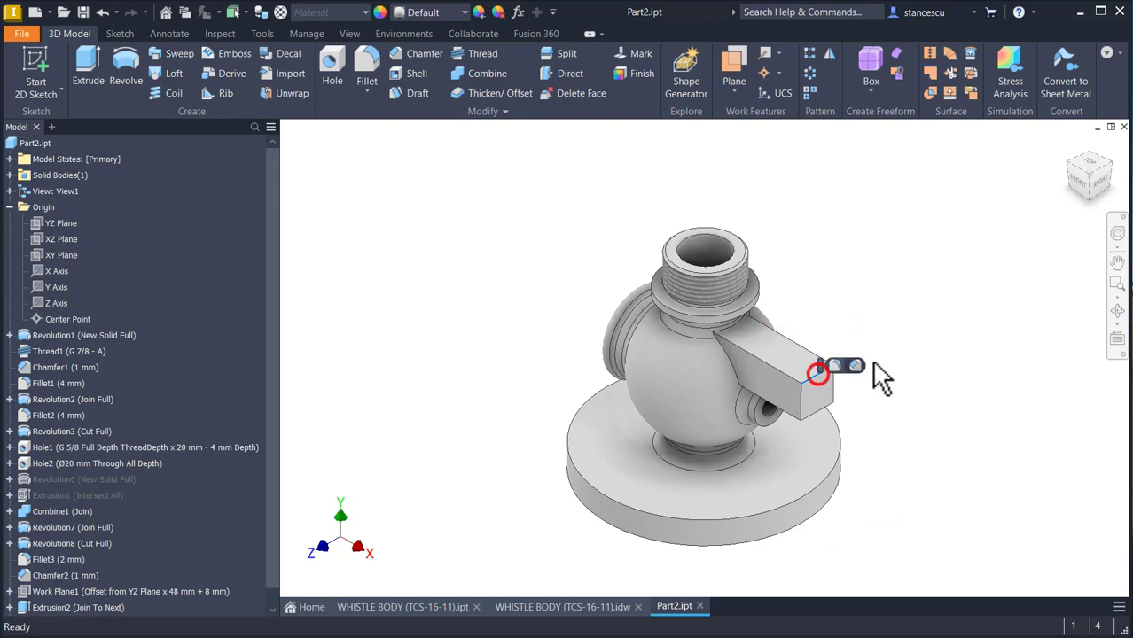
left_click(853, 365)
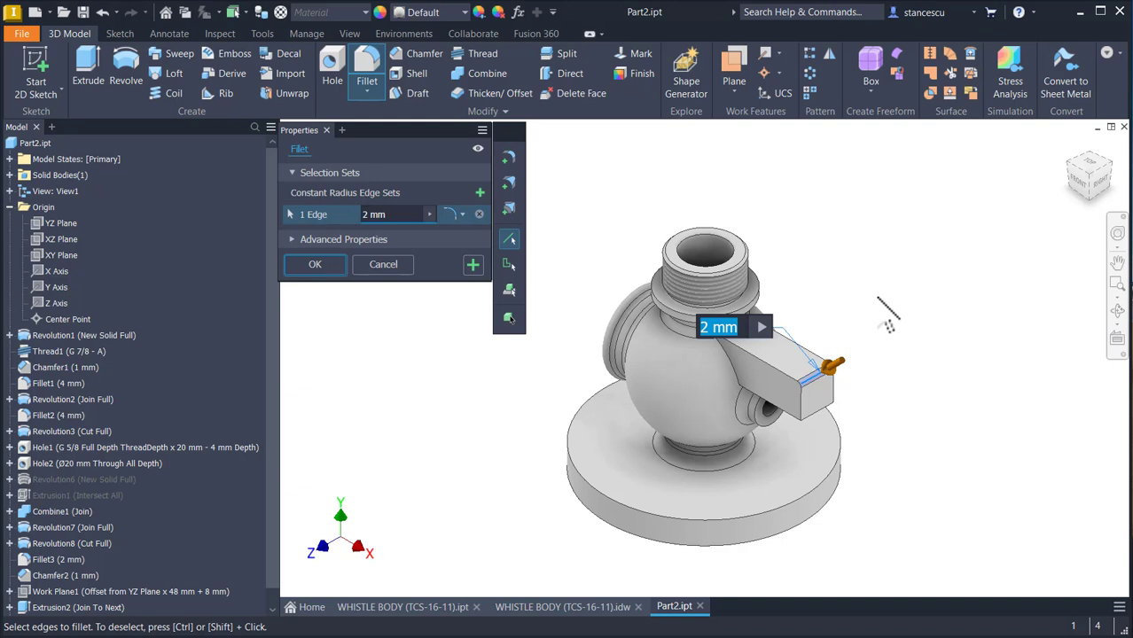
type("6")
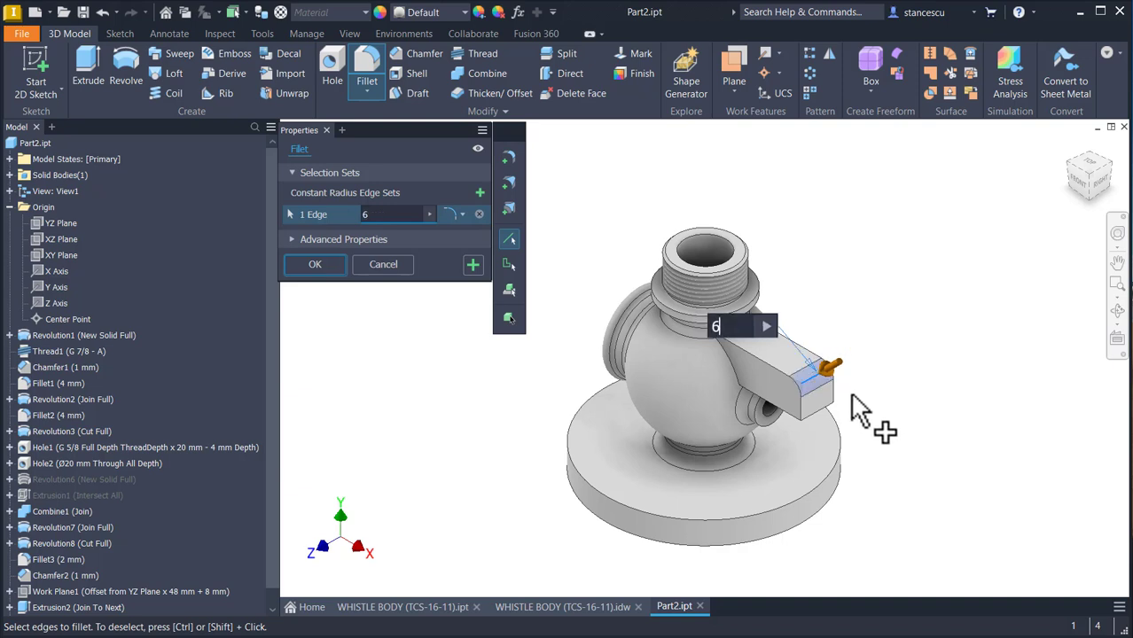
left_click(816, 417)
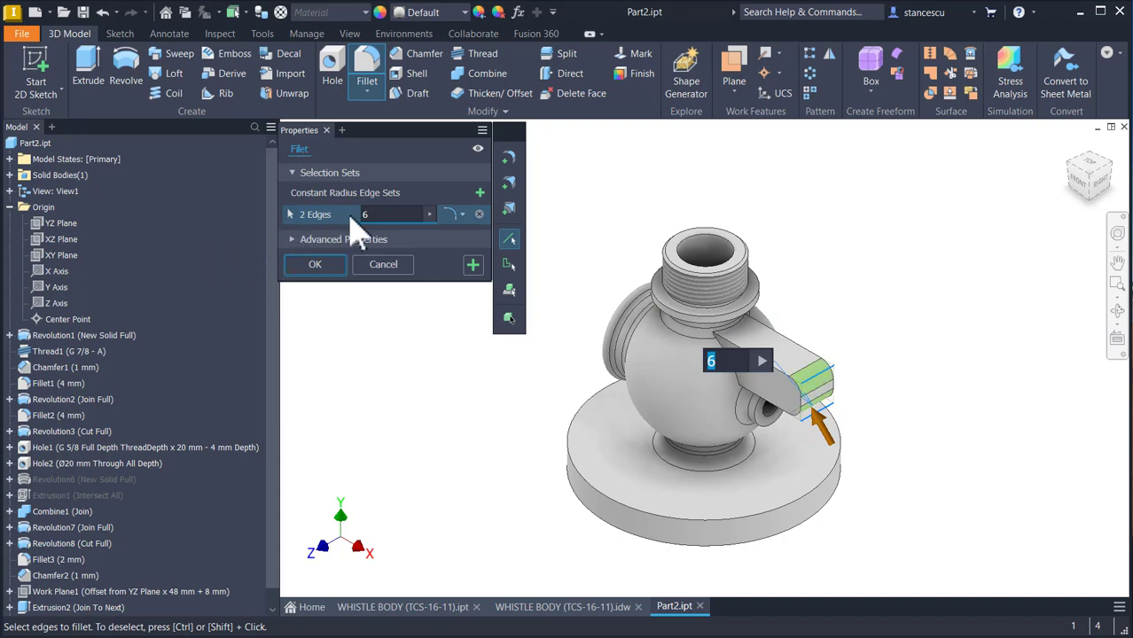
left_click(387, 213)
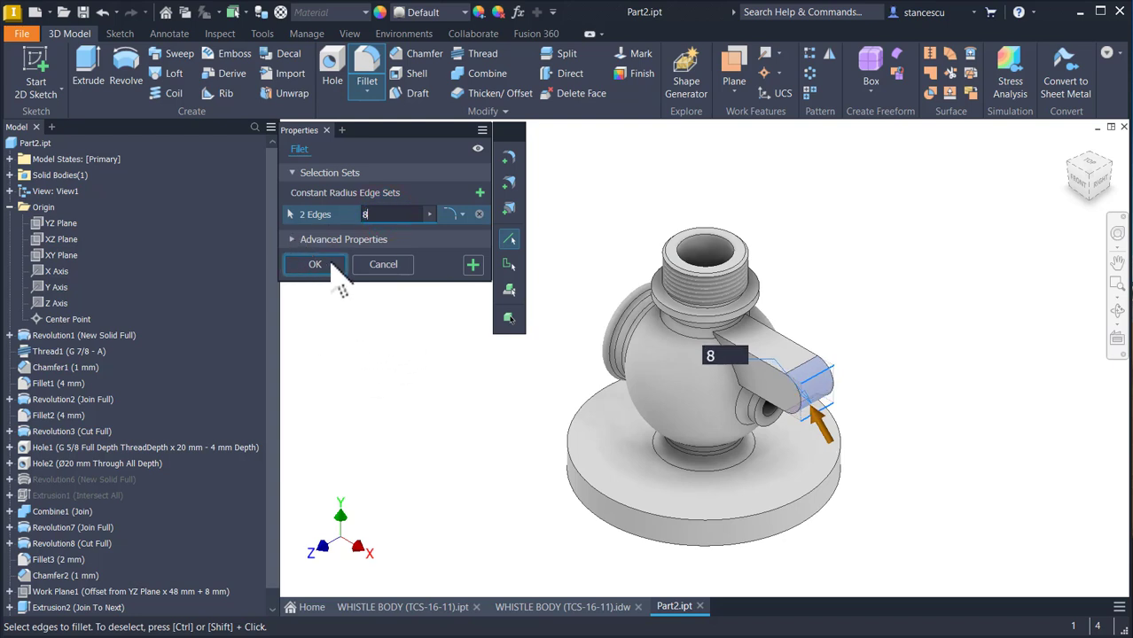
left_click(331, 263)
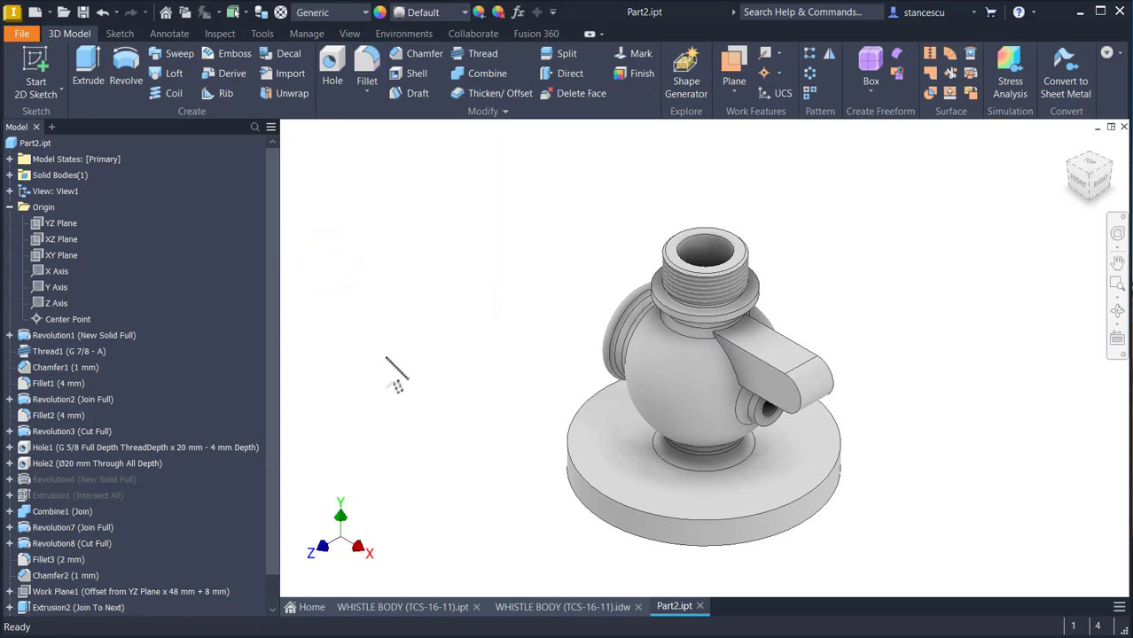
- Start a sketch on the lug's flat upper face and draw a rectangle from its outer end, 8 mm along the lug and 11 mm across
left_click(780, 362)
left_click(876, 337)
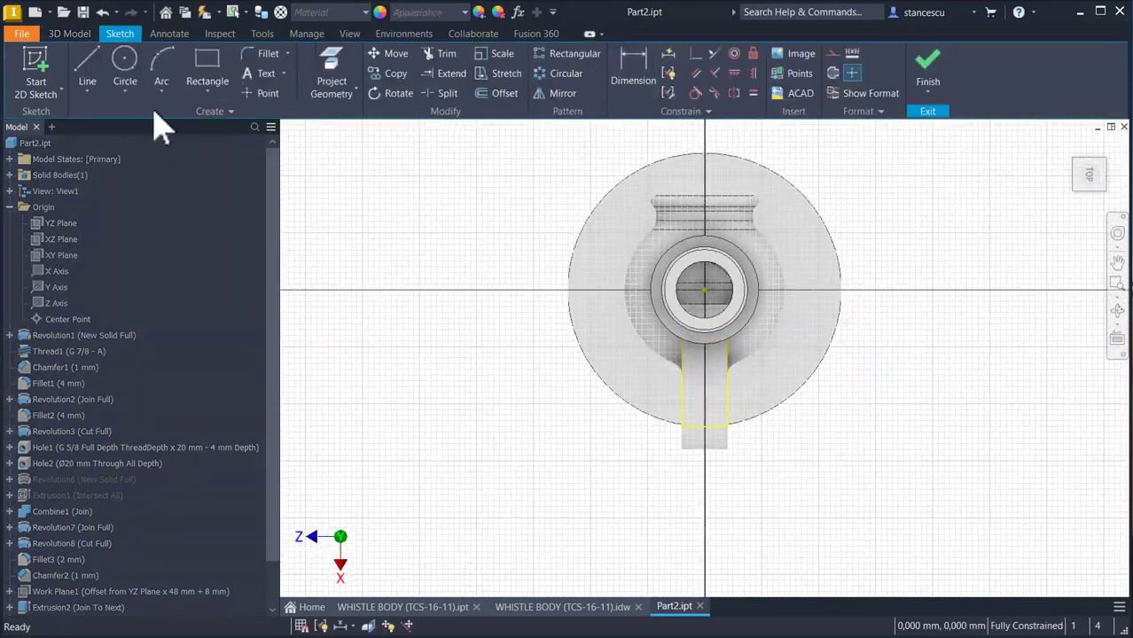
left_click(212, 58)
scroll(645, 443, "up", 3)
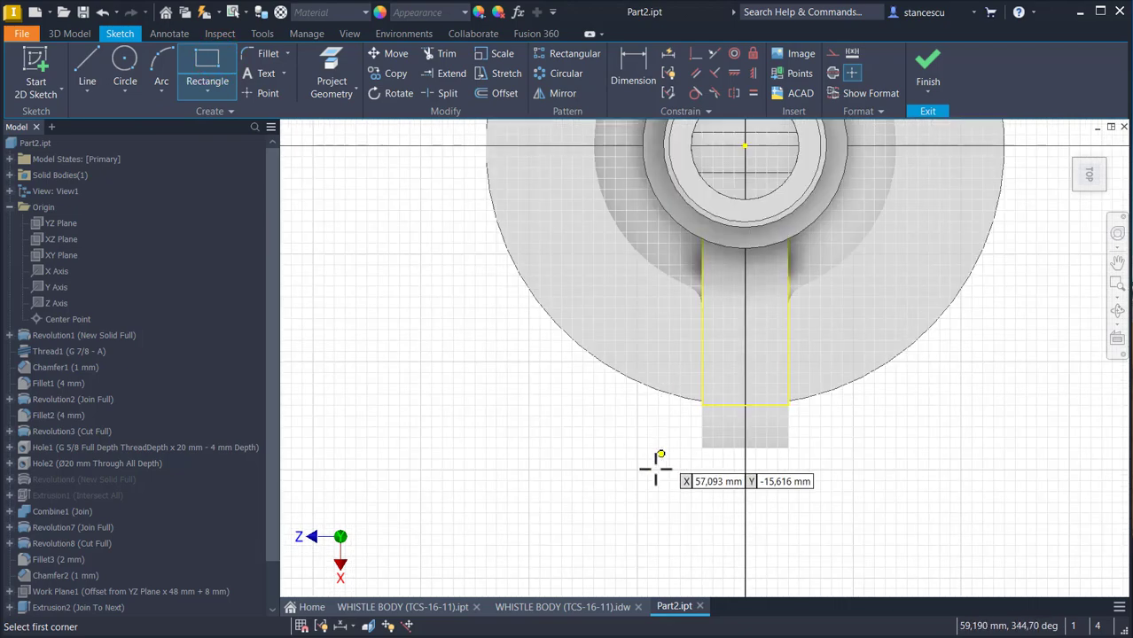
left_click(724, 448)
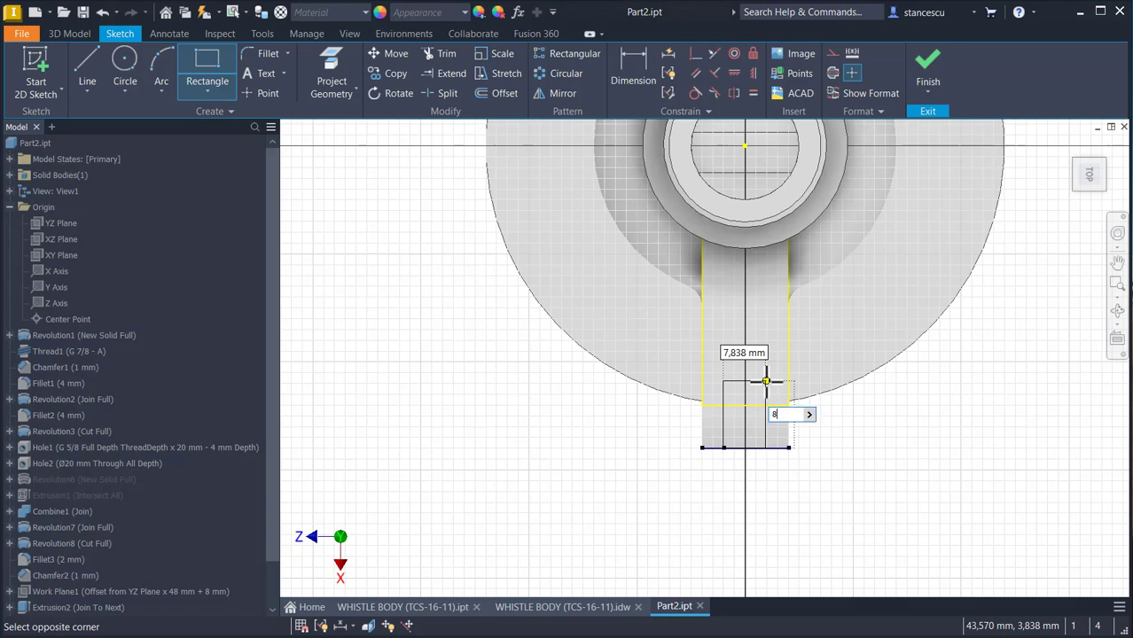
key("Tab")
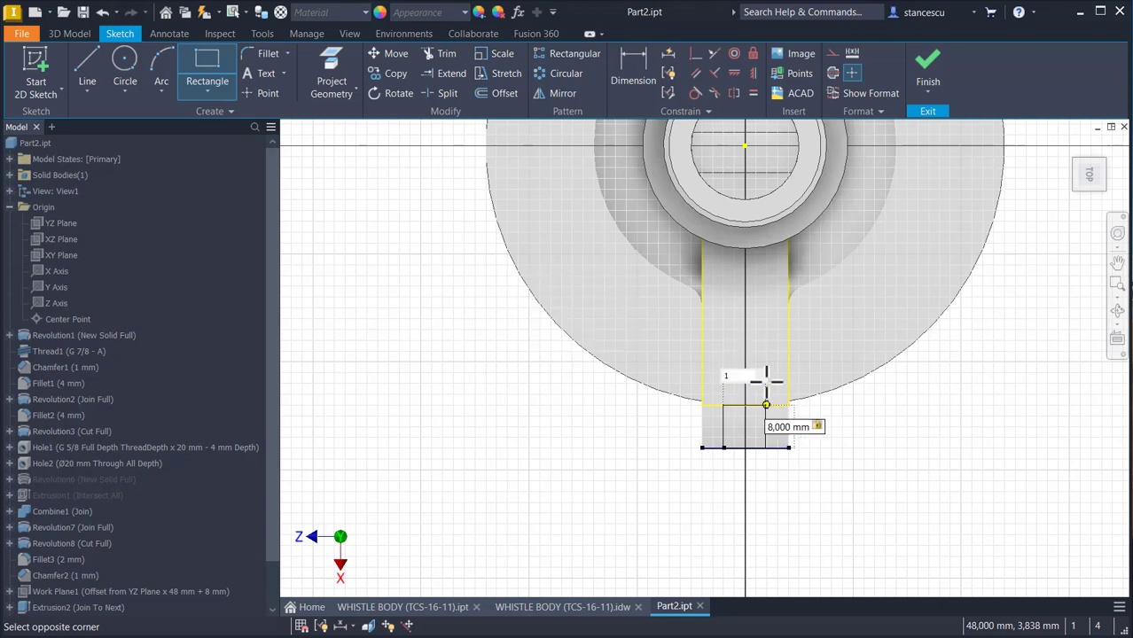
type("11")
key("Return")
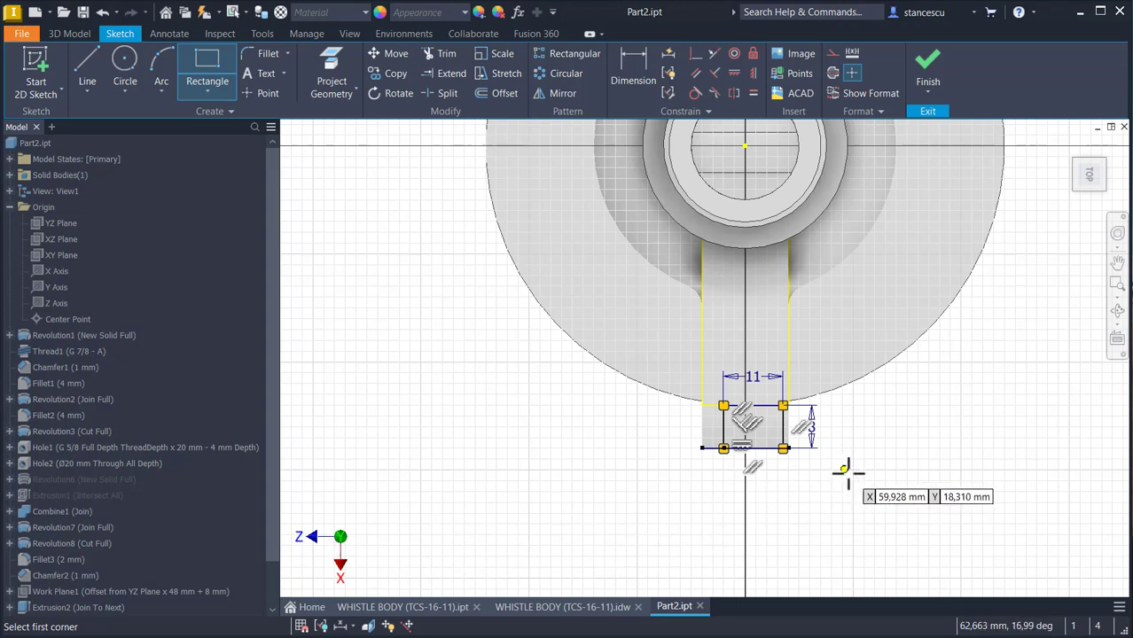
key("Escape")
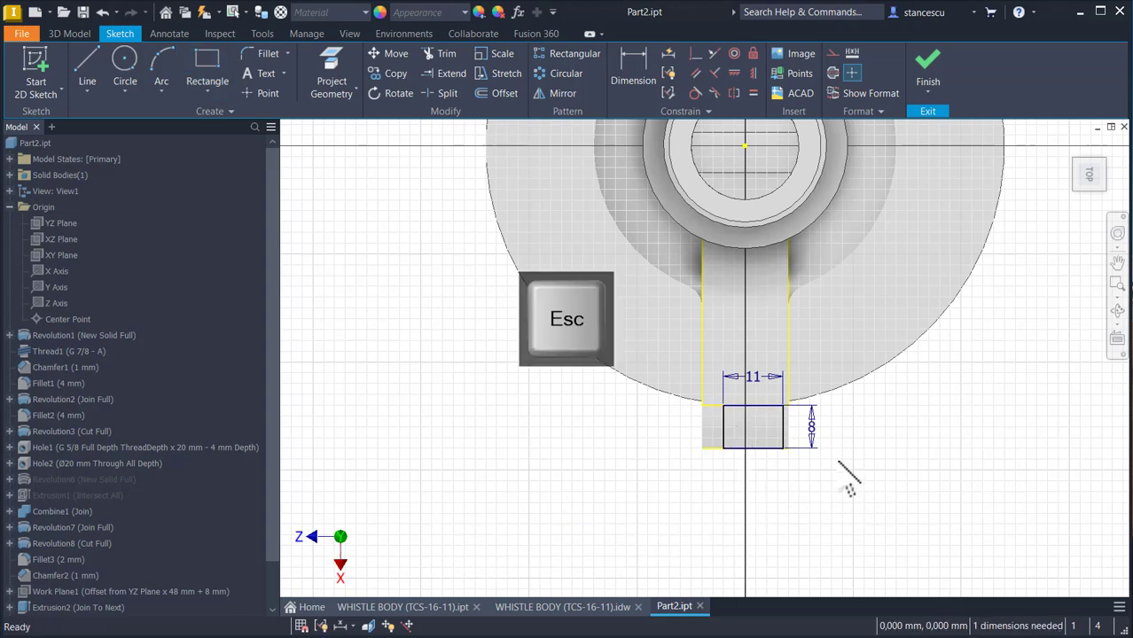
- Set the rectangle's size to 8 mm across the lug and 11 mm along it
double_click(755, 378)
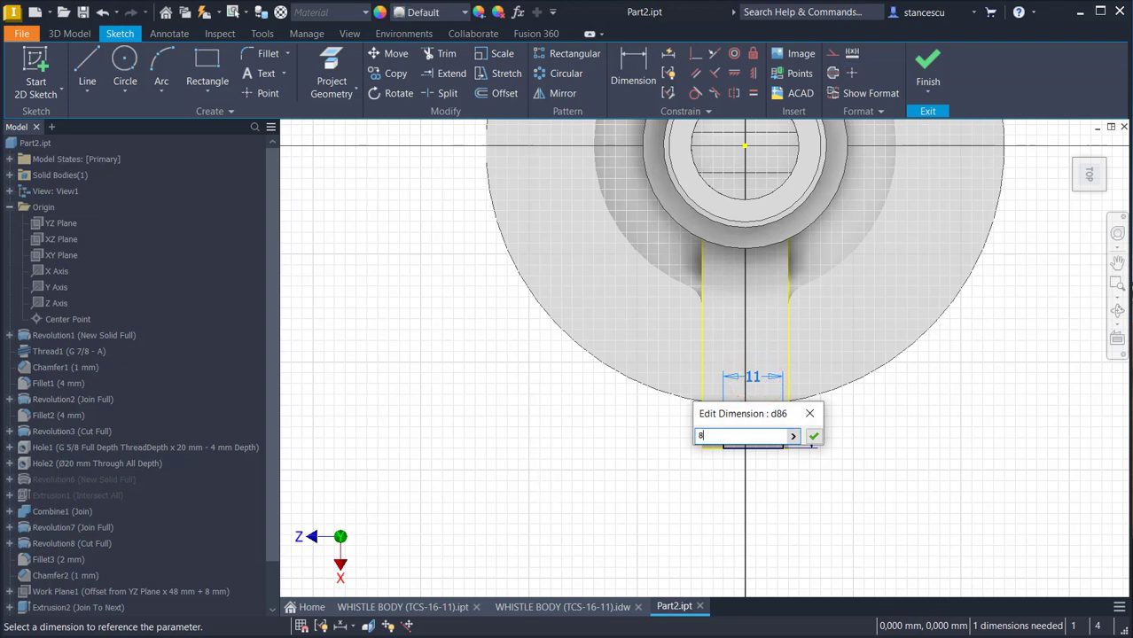
left_click(816, 434)
double_click(811, 427)
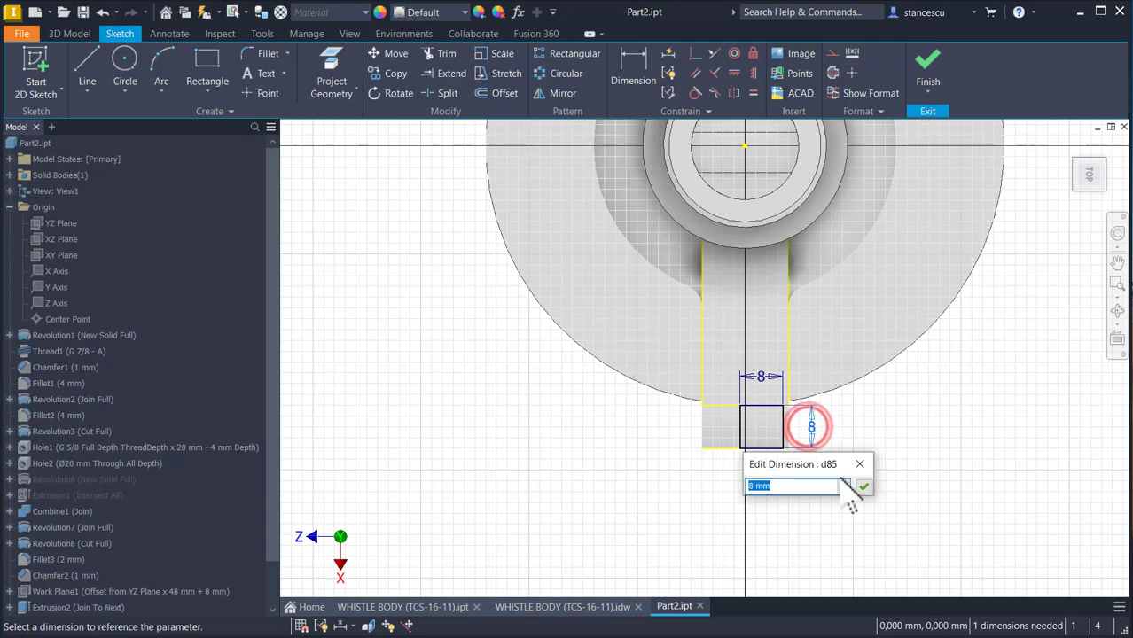
key("Return")
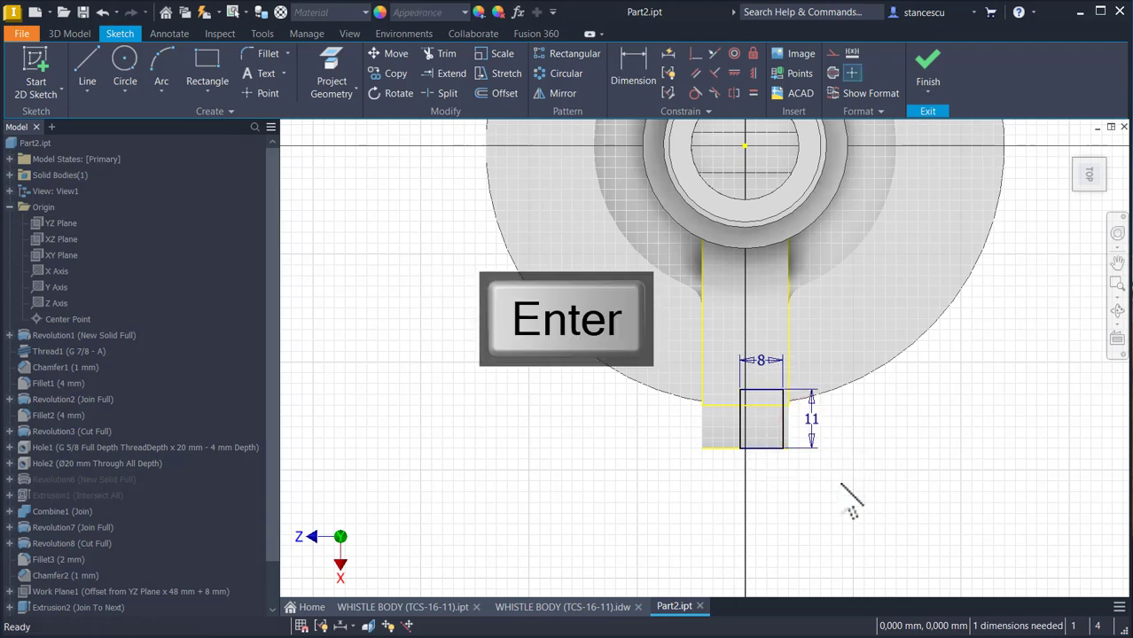
- Make the midpoint of the rectangle's outer edge coincident with the midpoint of the lug's end edge, and finish the sketch
left_click(697, 55)
left_click(761, 449)
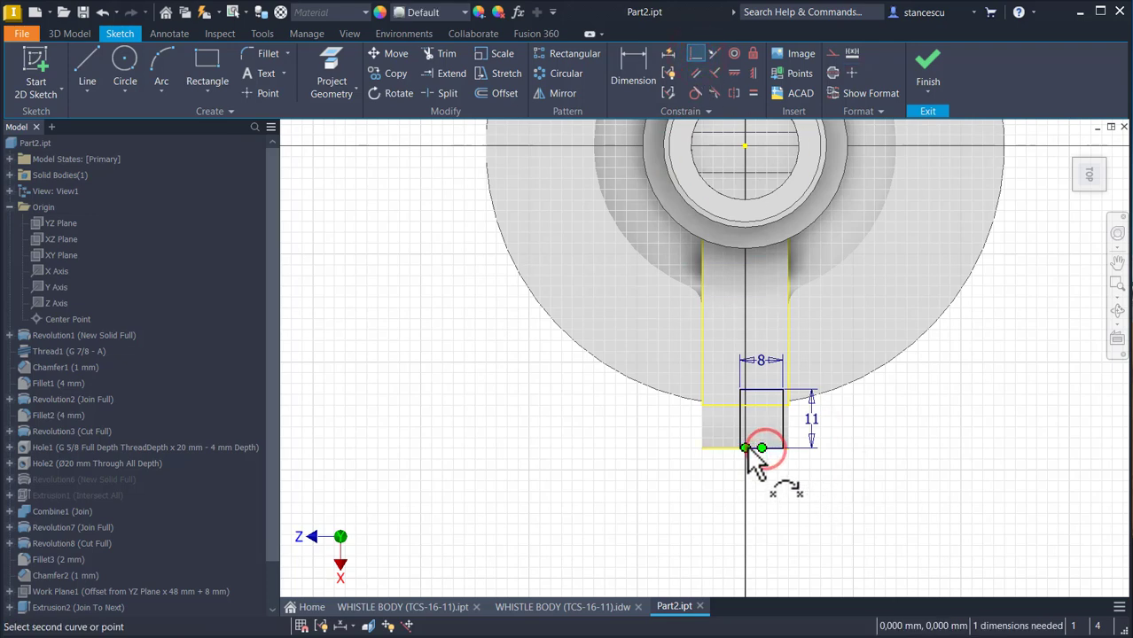
left_click(746, 450)
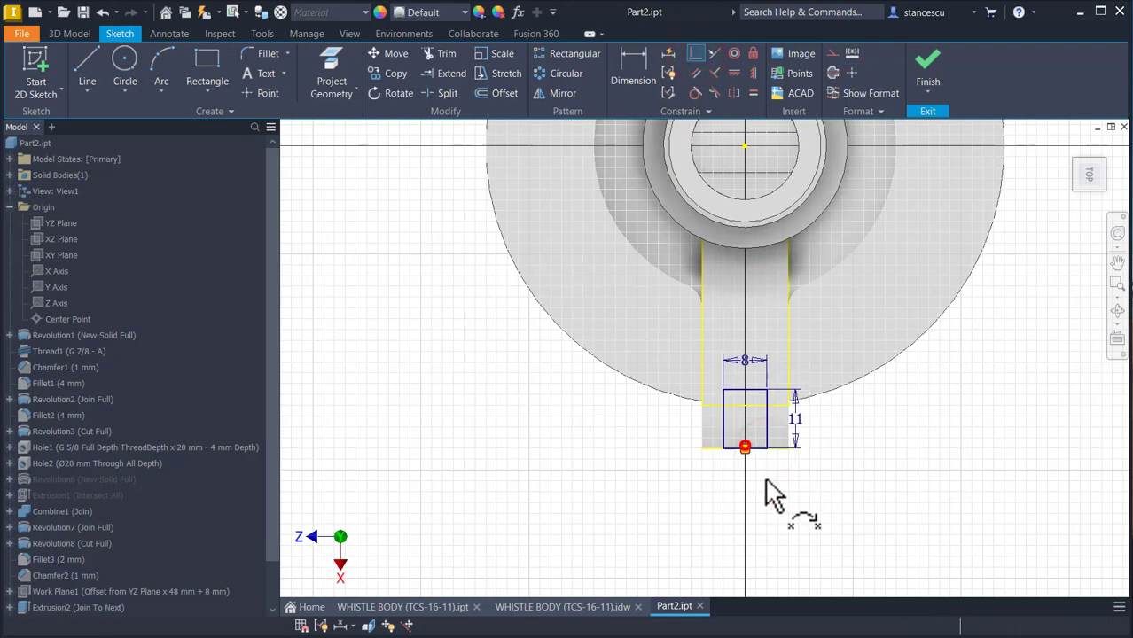
left_click(928, 59)
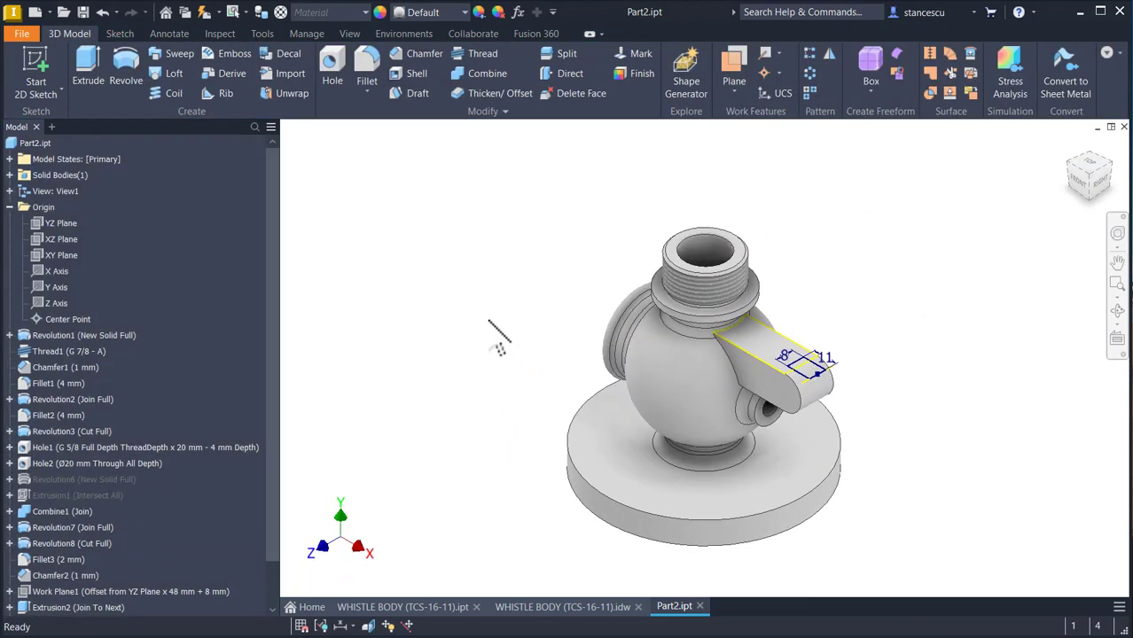
- Extrude the slot rectangle as a cut from the lug's upper face to its flat underside
key("e")
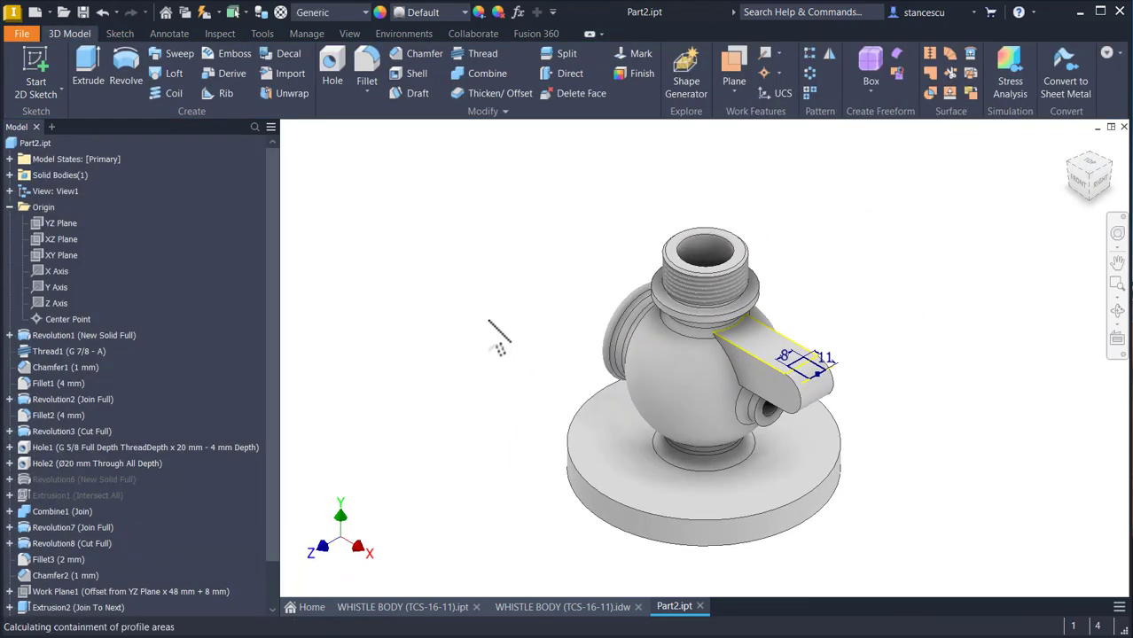
left_click(806, 377)
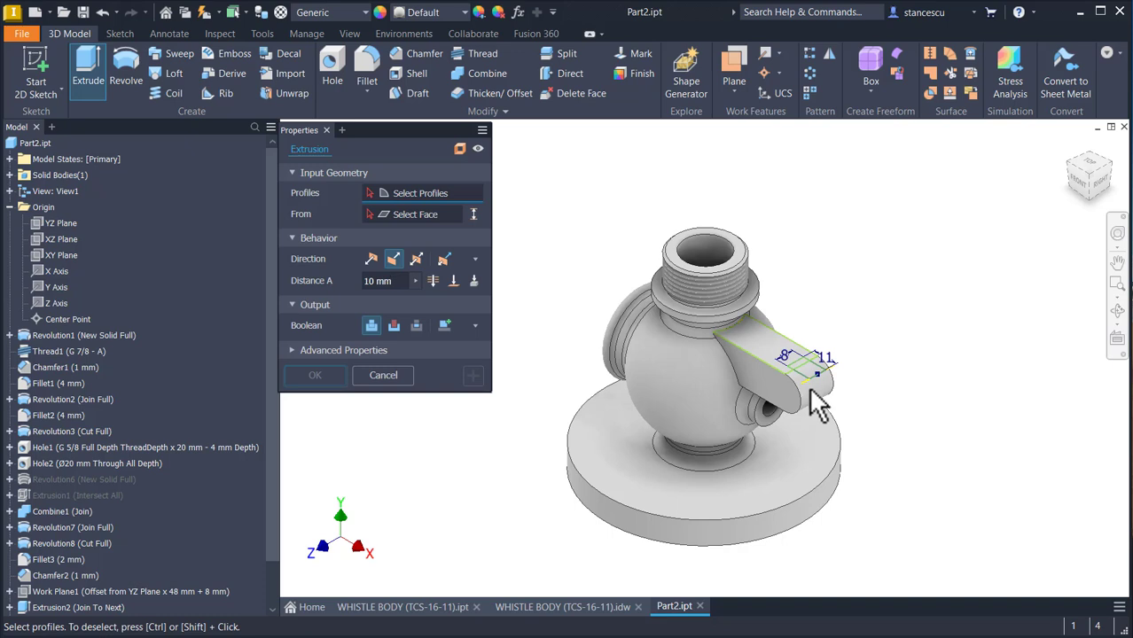
left_click(803, 371)
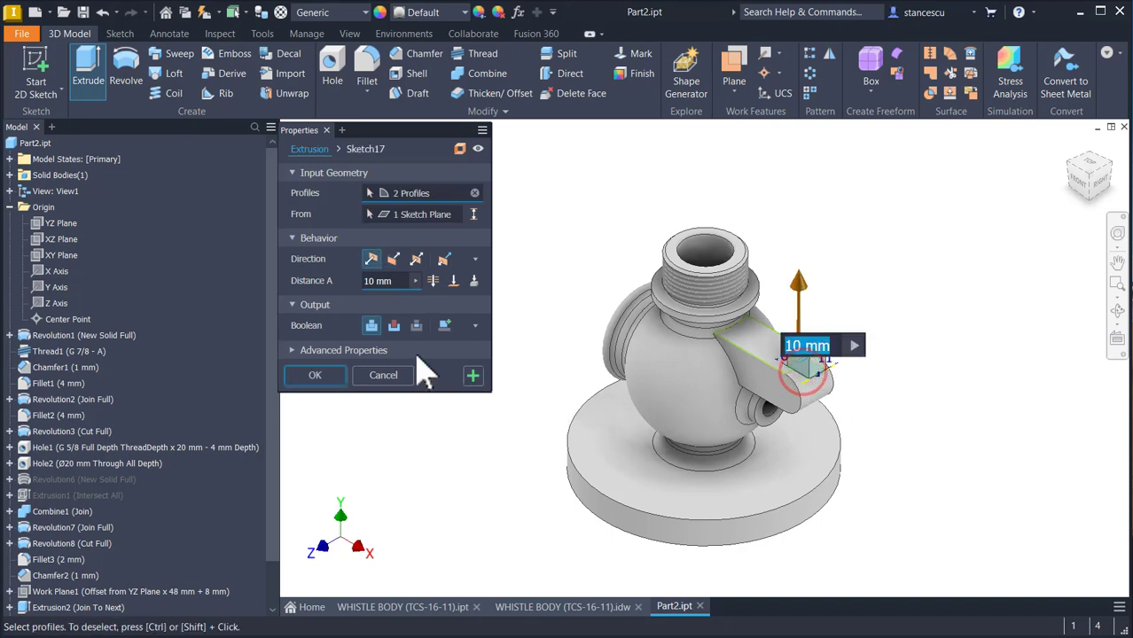
left_click(395, 326)
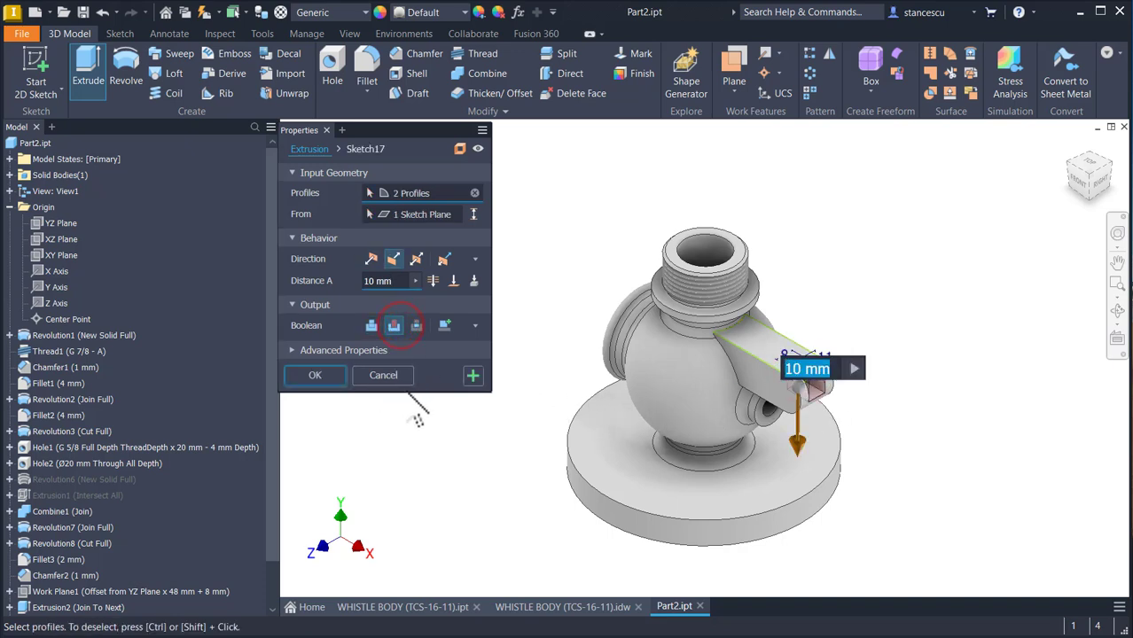
left_click(453, 280)
middle_click_drag(499, 460, 900, 356, "shift")
left_click(863, 347)
key("F6")
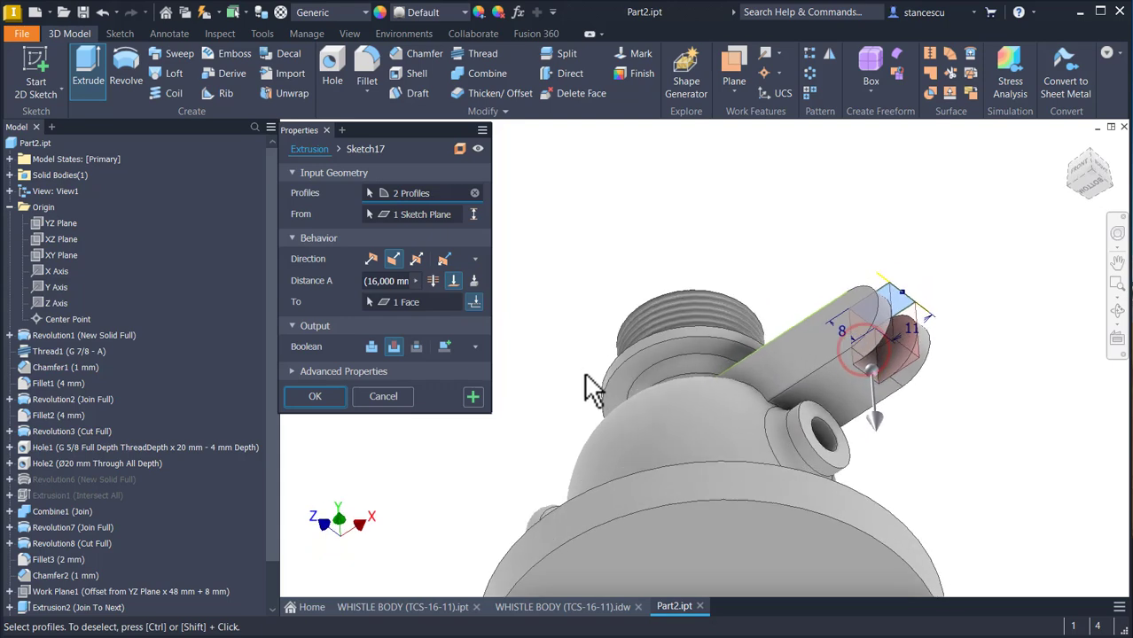
left_click(316, 396)
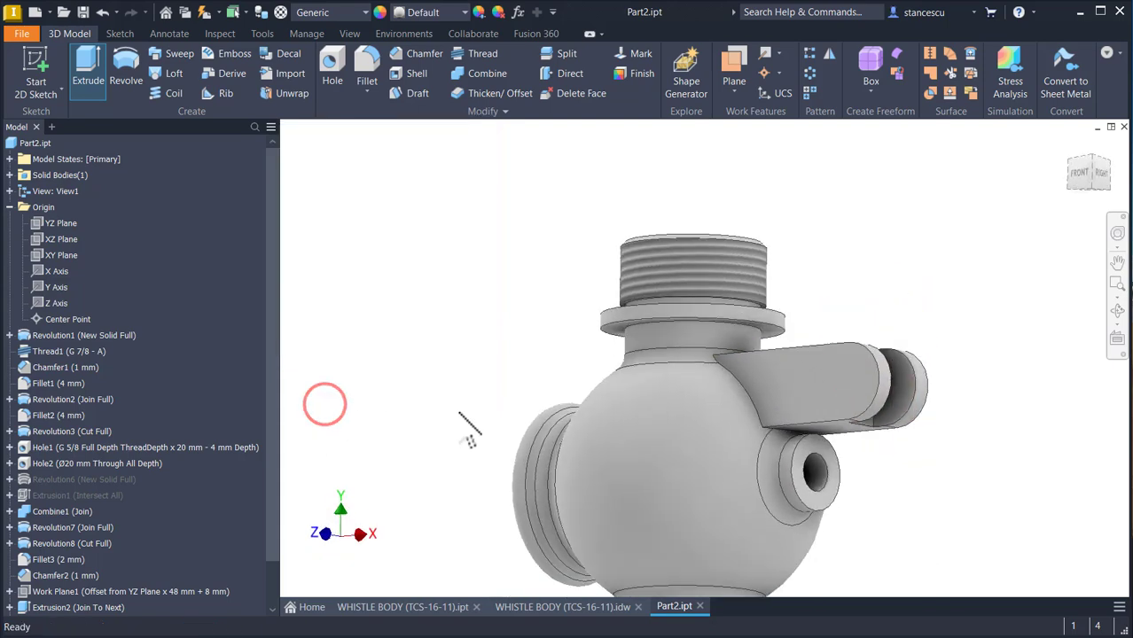
- Place an 8 mm through-all hole on the lug's side face, concentric with its rounded end
left_click(855, 390)
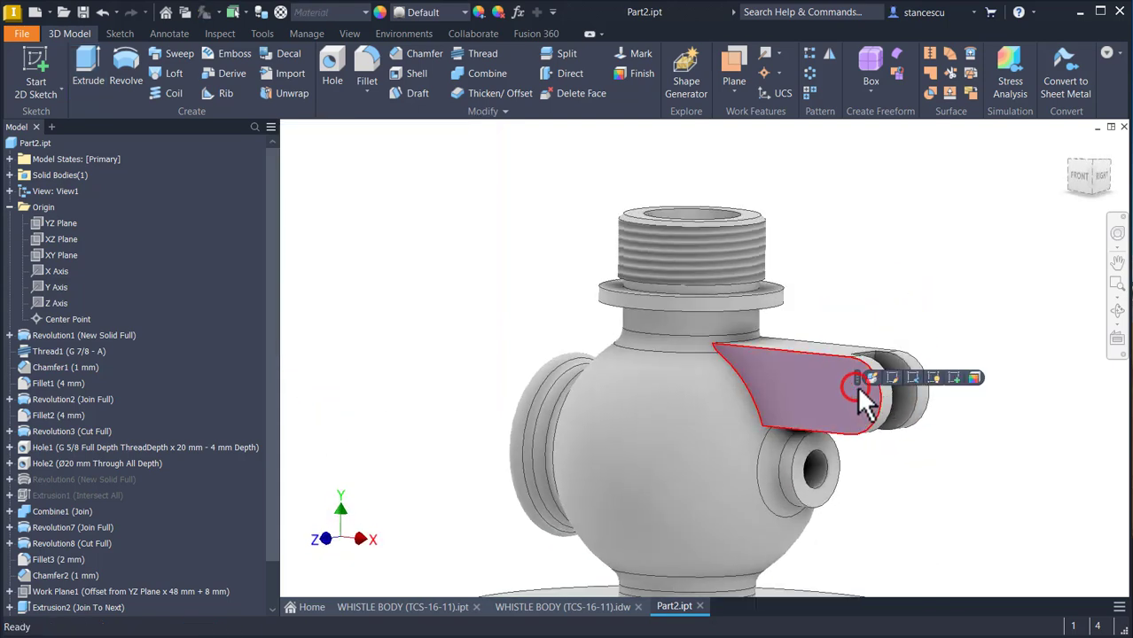
left_click(865, 299)
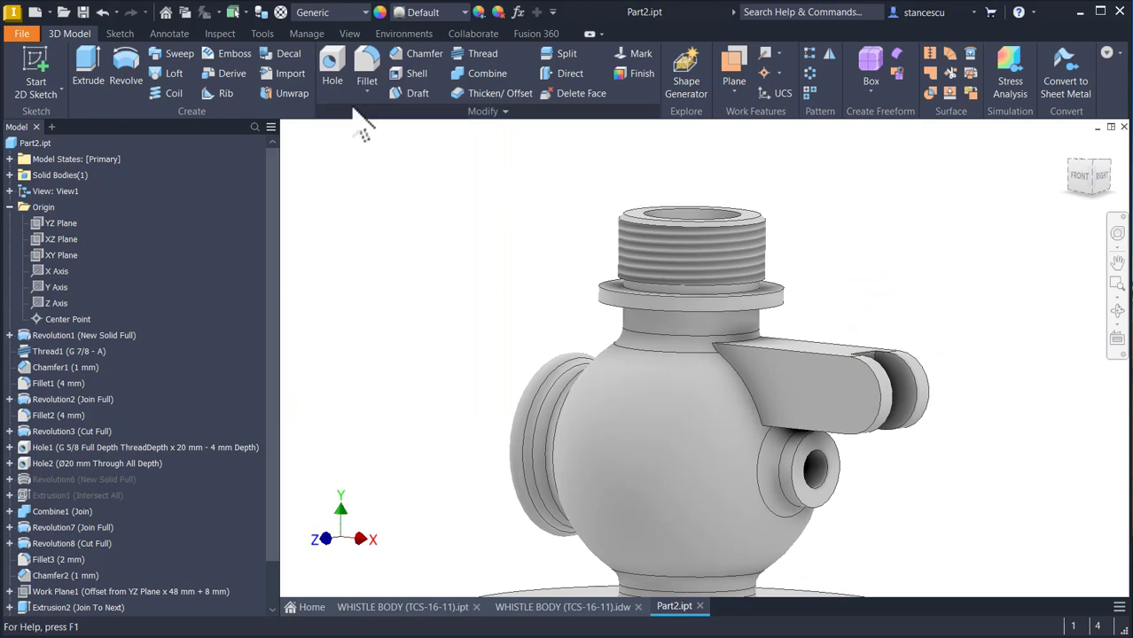
left_click(332, 66)
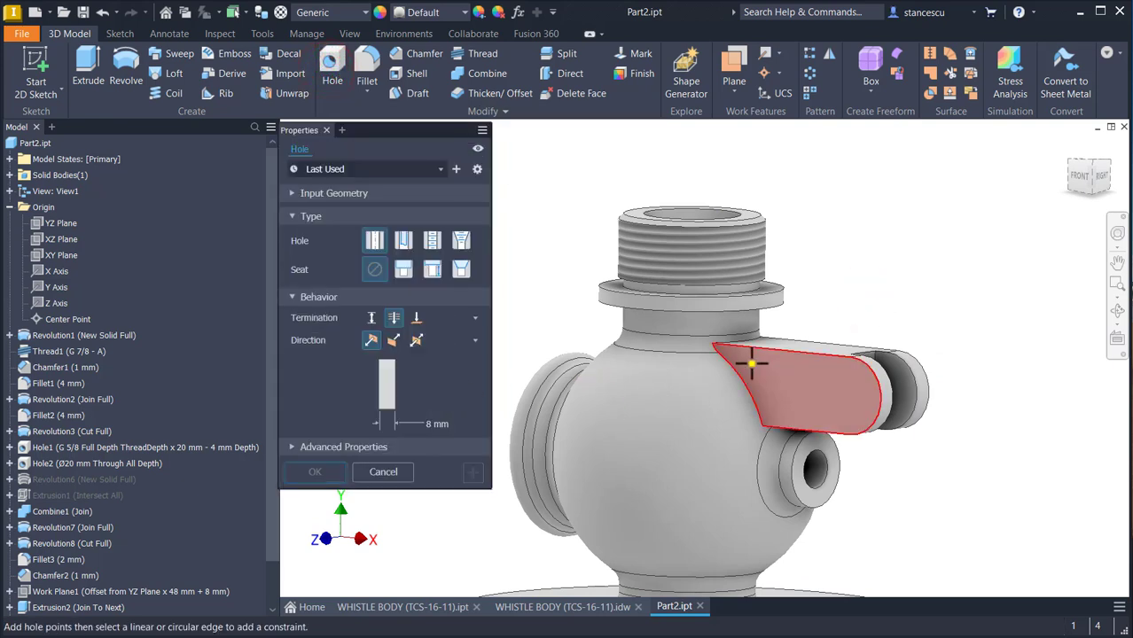
left_click(812, 387)
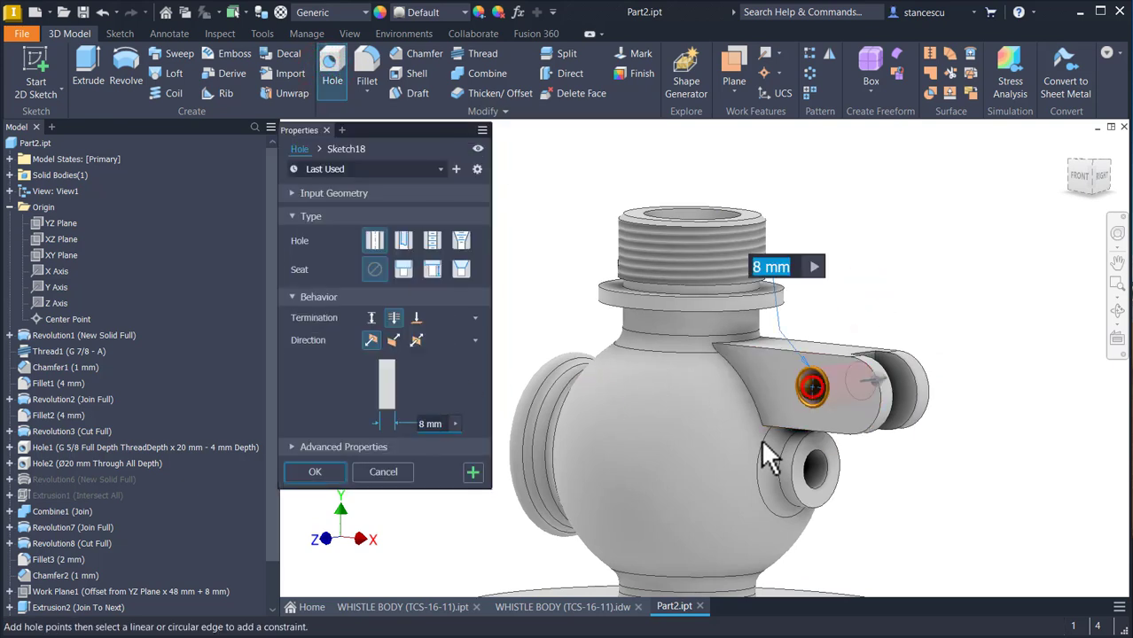
left_click(876, 381)
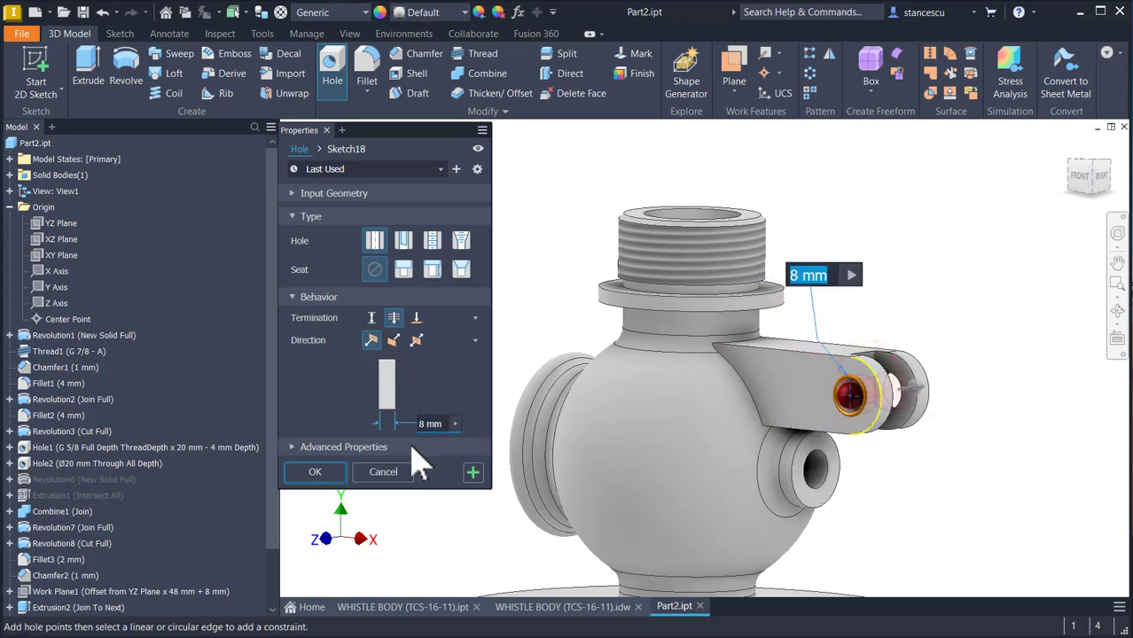
left_click(316, 471)
key("F6")
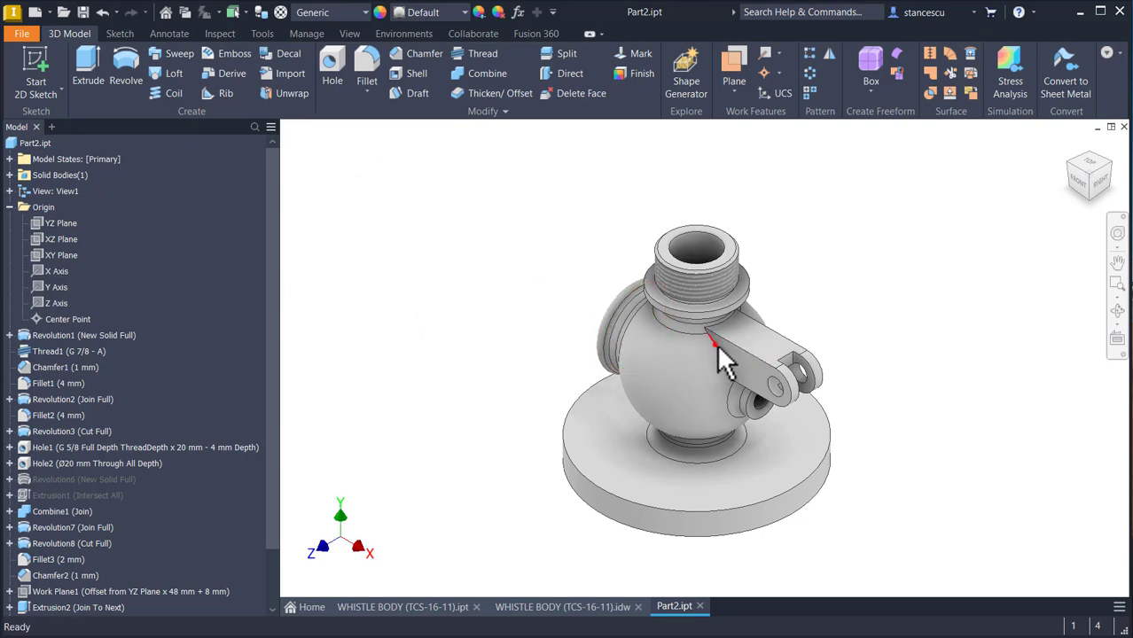
- Fillet the edges where both sides of the lug meet the spherical body with a 2 mm radius
left_click(752, 335)
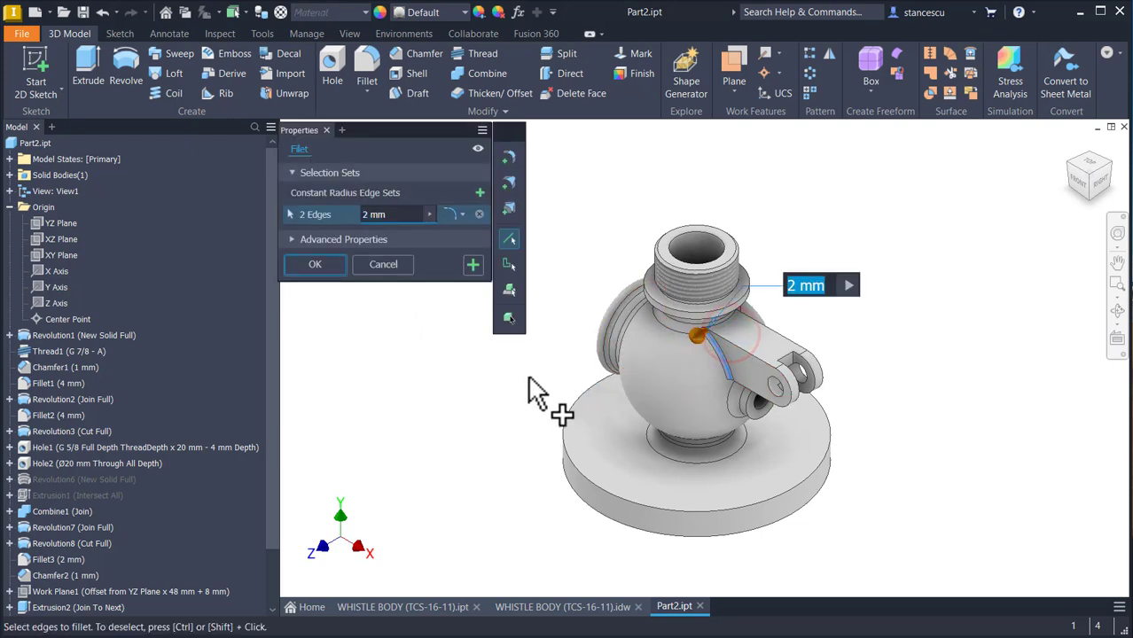
middle_click_drag(521, 402, 733, 422, "shift")
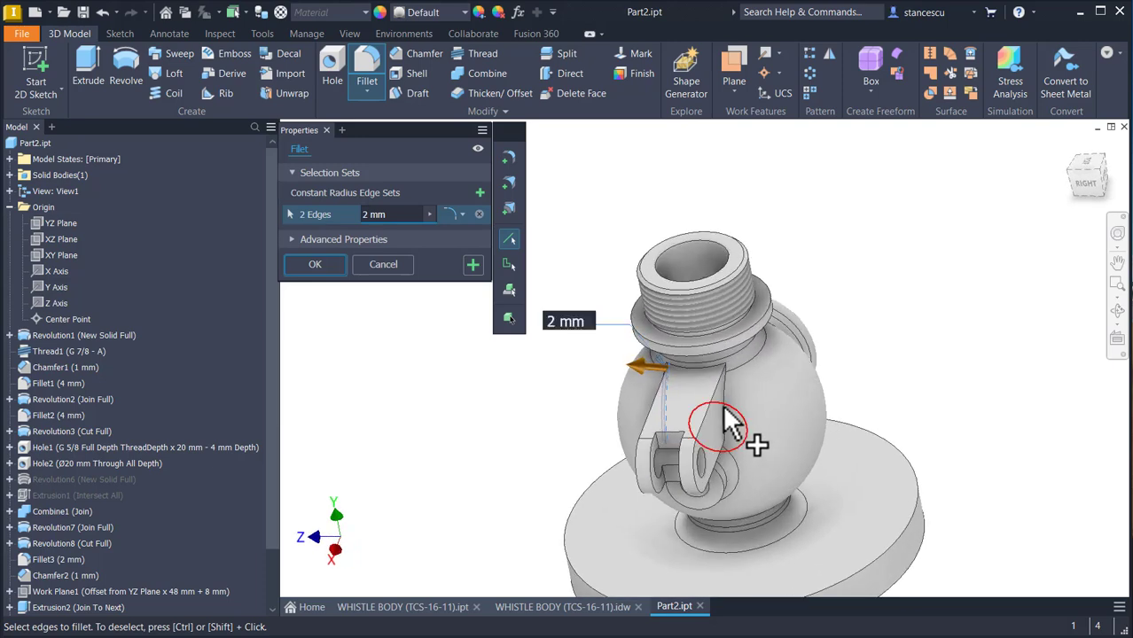
left_click(723, 399)
middle_click_drag(536, 465, 542, 429, "shift")
middle_click_drag(328, 323, 329, 266, "shift")
left_click(327, 264)
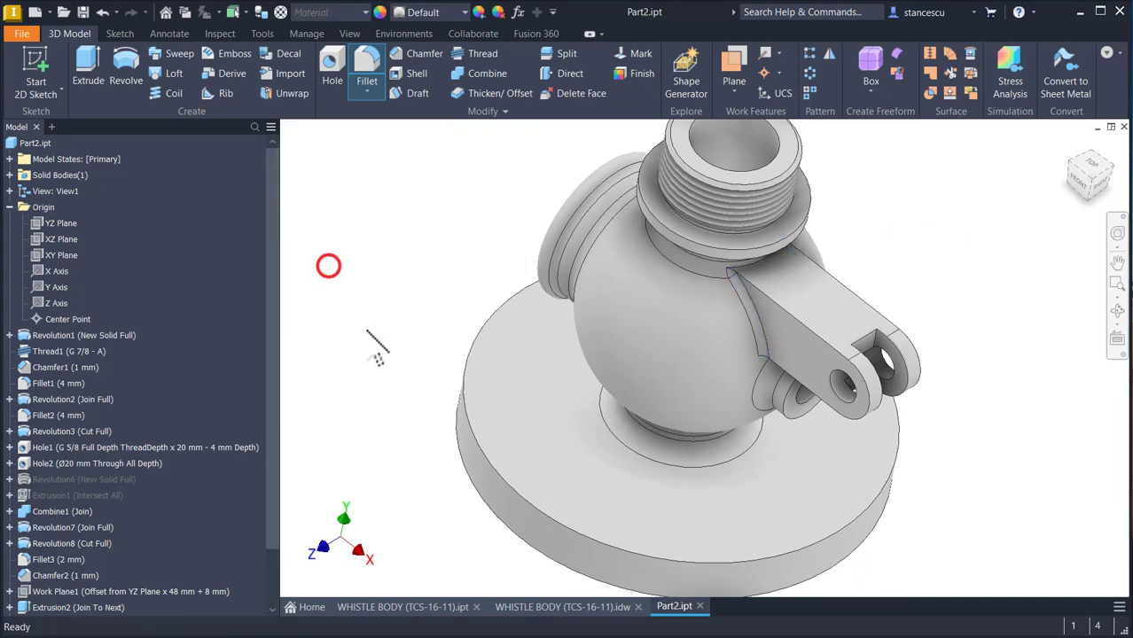
key("F6")
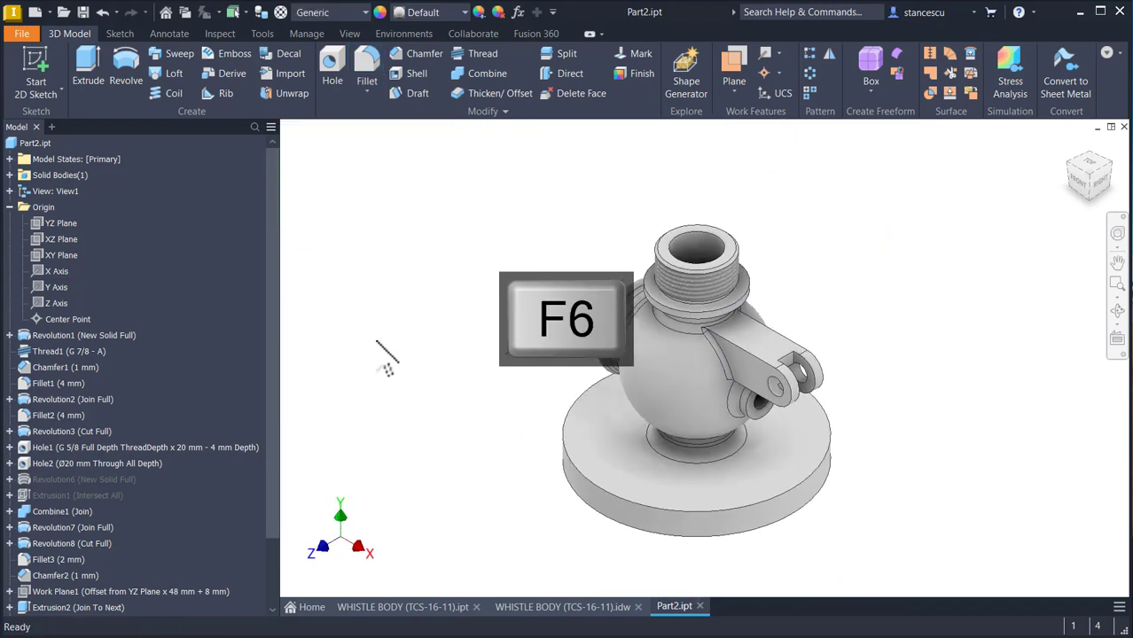
- Check the flange hole dimensions in the WHISTLE BODY drawing, and start a sketch on the base flange's upper face in Part2.ipt with sliced graphics
left_click(577, 607)
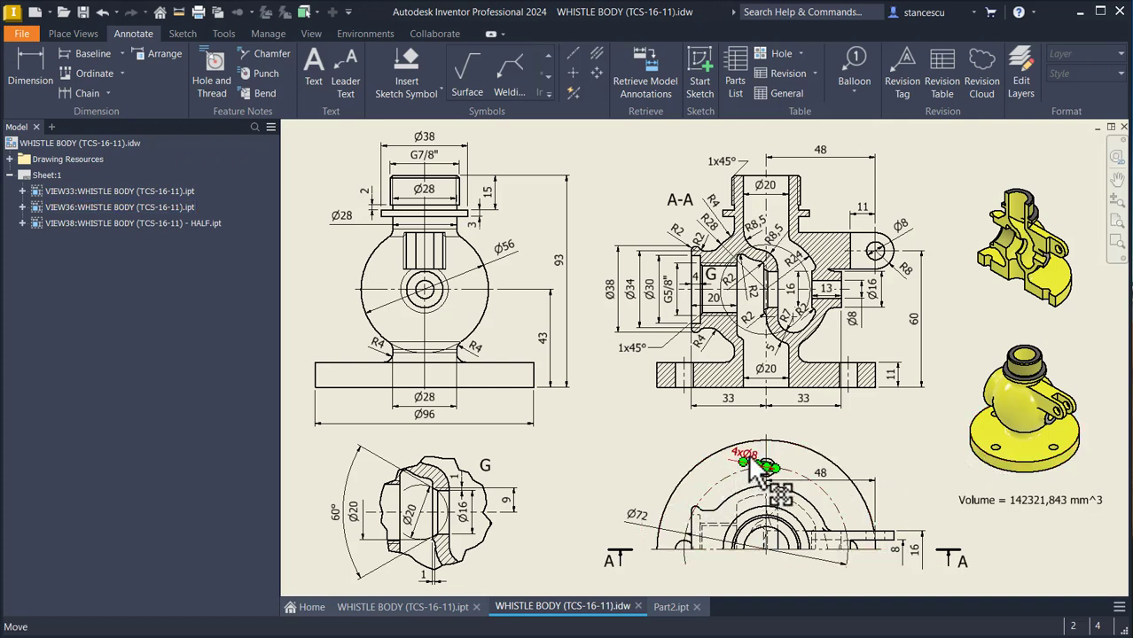
left_click(656, 609)
left_click(638, 465)
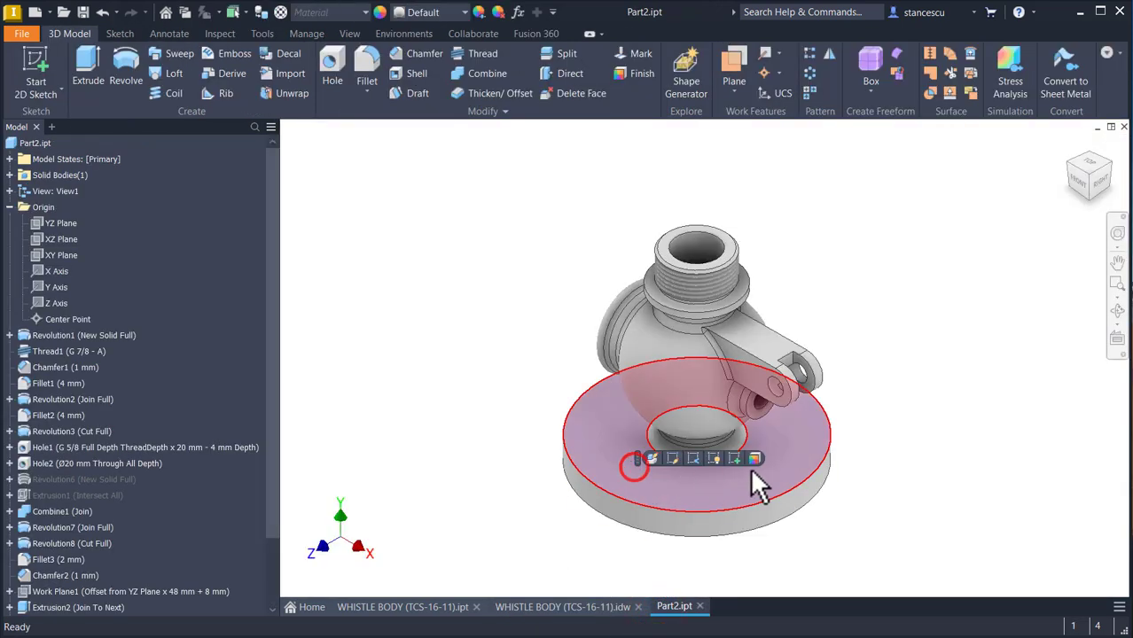
left_click(735, 456)
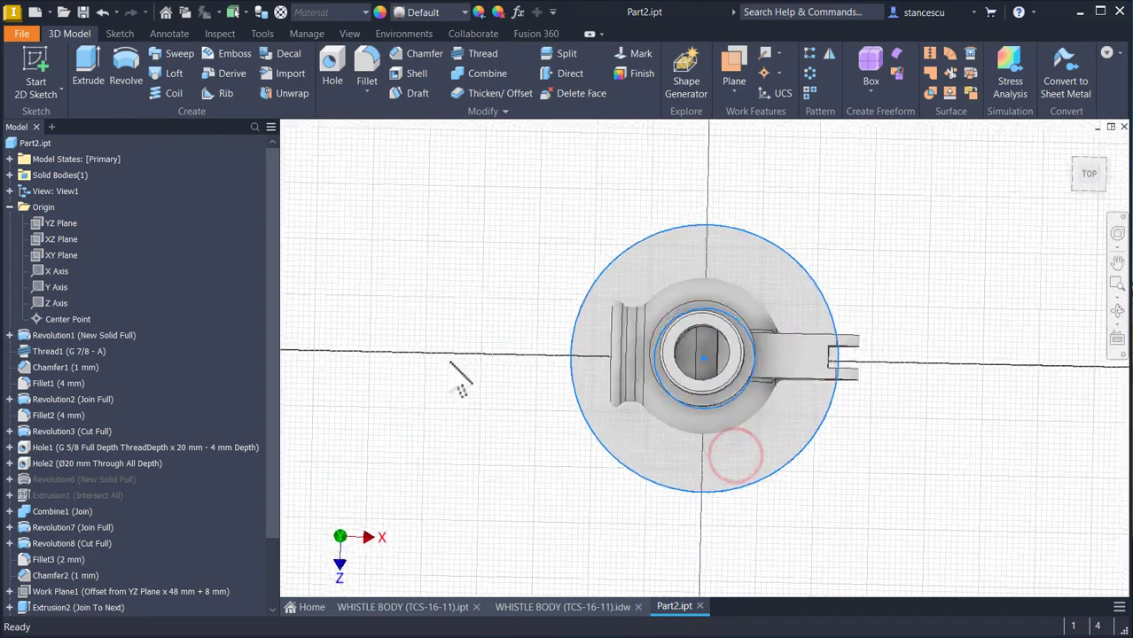
left_click(521, 271)
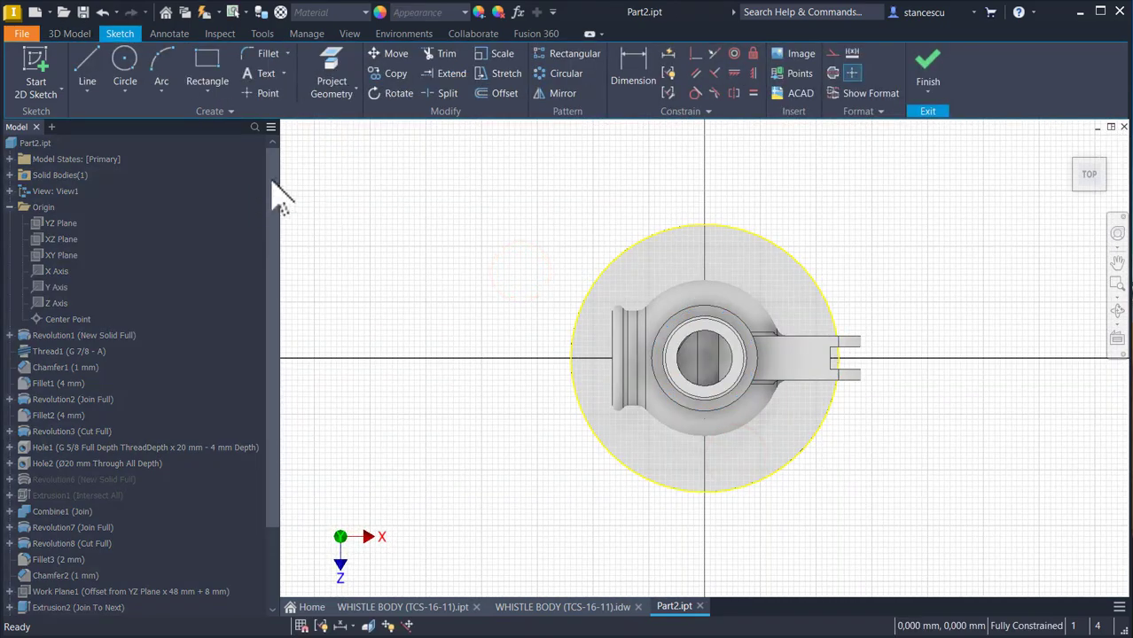
key("F7")
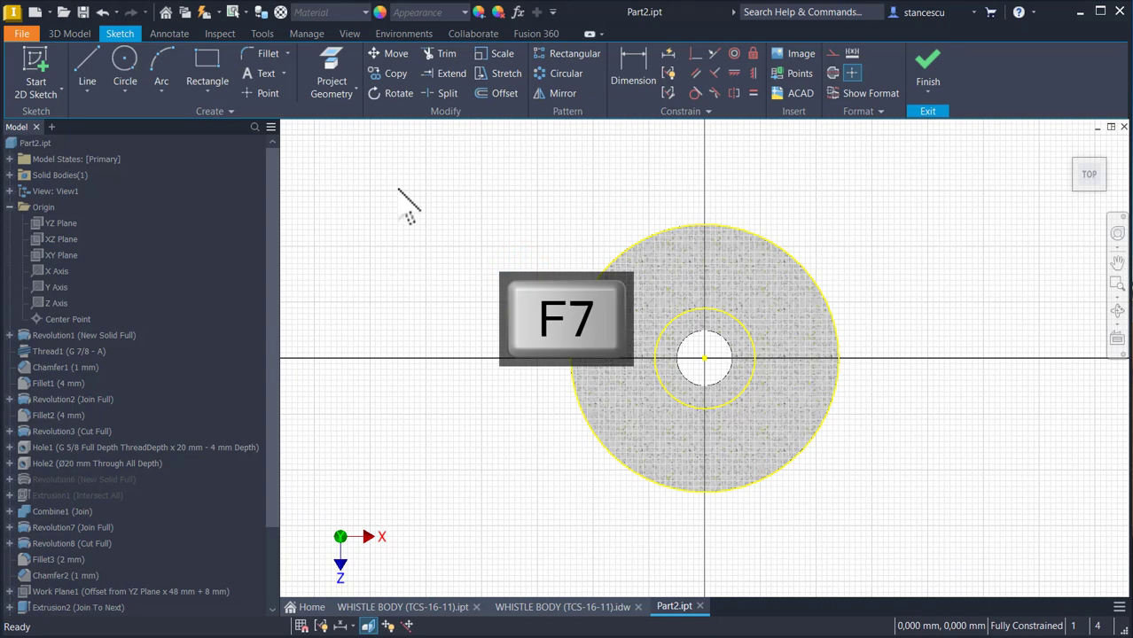
- Draw a horizontal line 72/2 mm long from the flange centre along the lug's direction, and finish the sketch
left_click(87, 66)
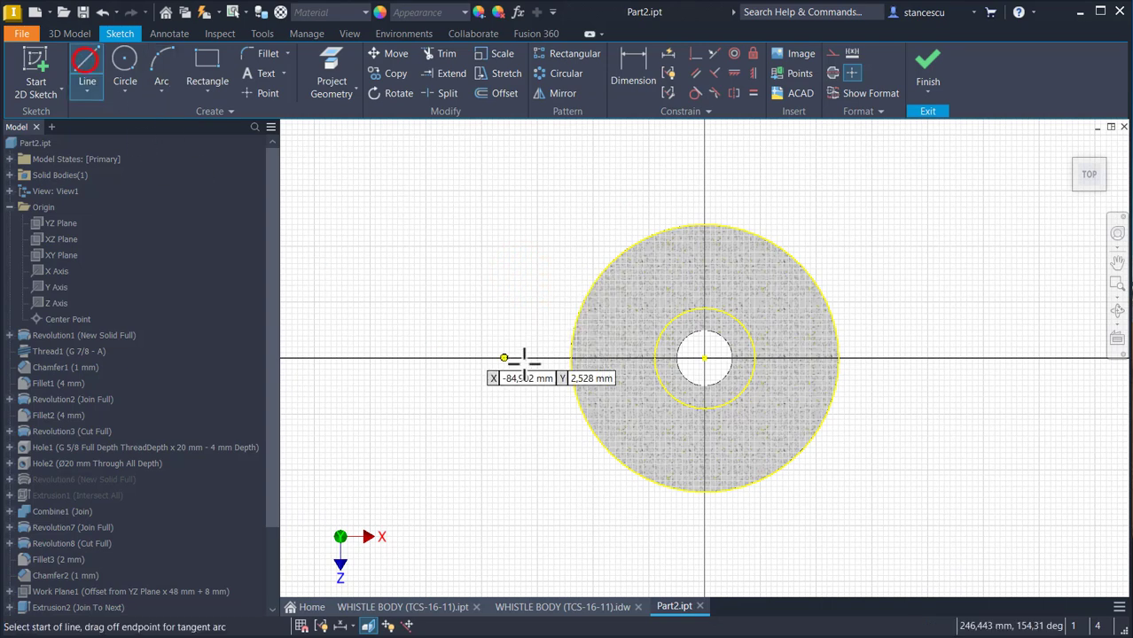
left_click(704, 359)
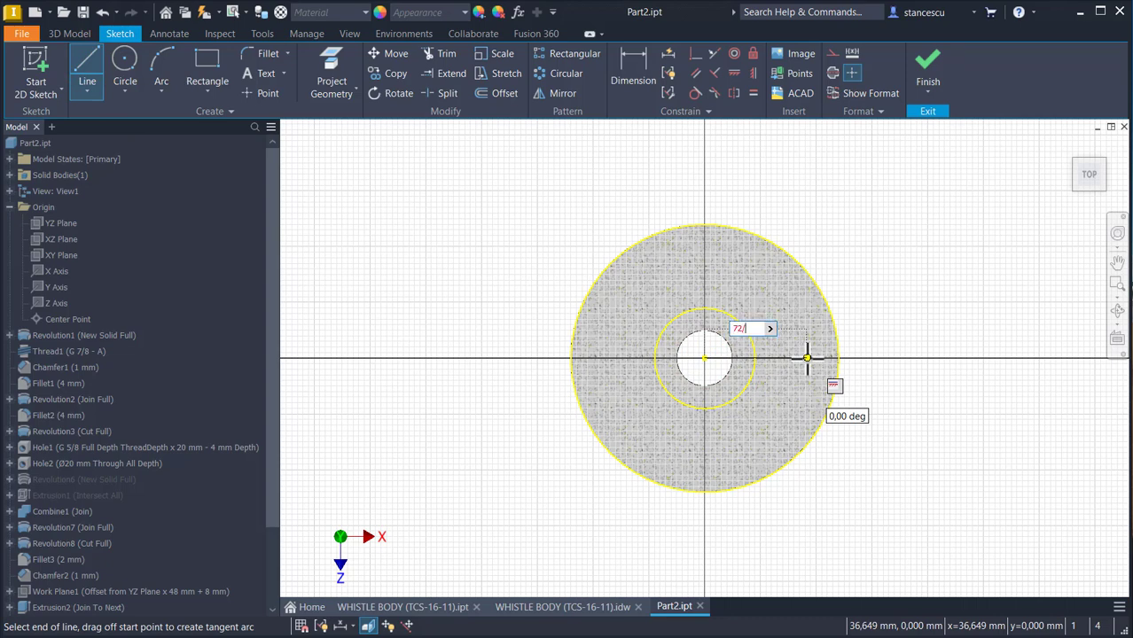
key("Return")
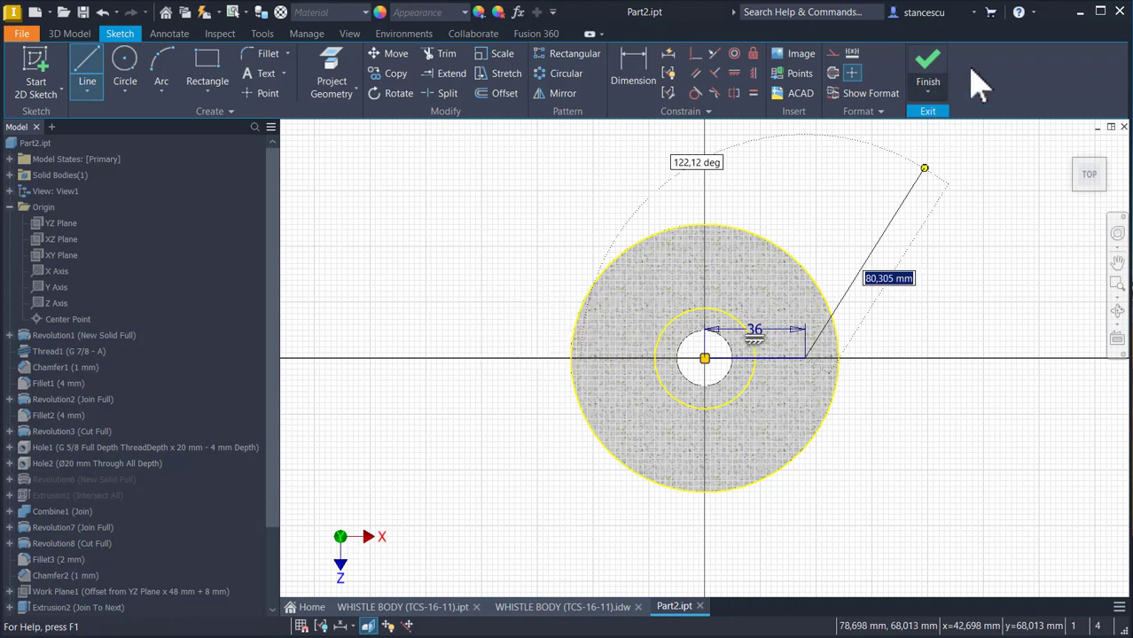
key("Escape")
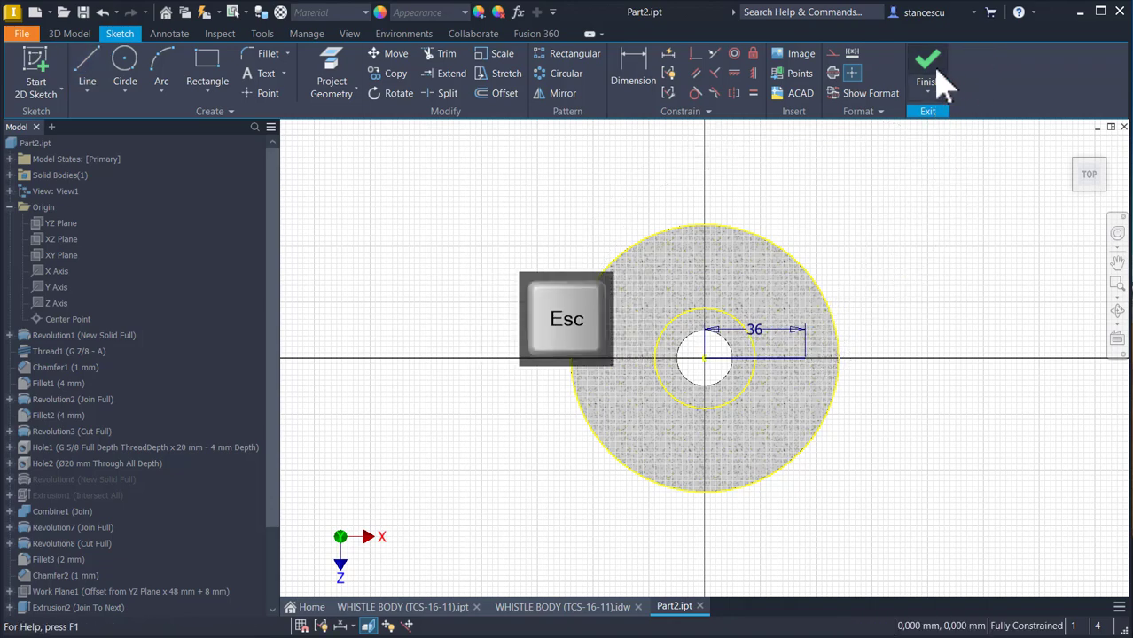
left_click(931, 67)
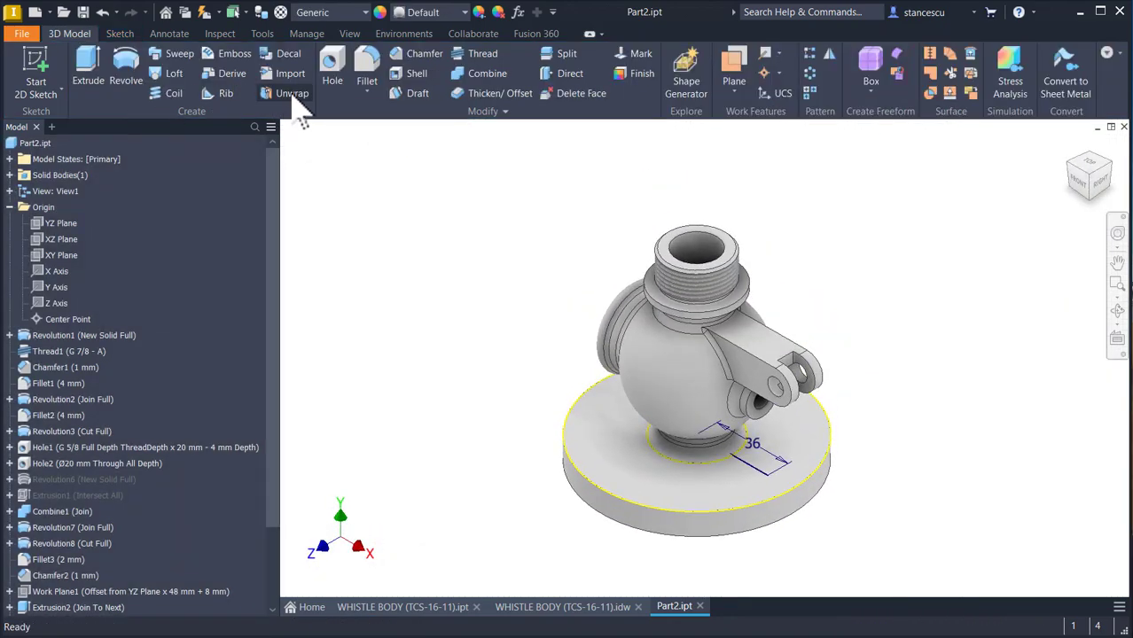
- Place an 8 mm through-all hole in the flange at the outer end of the sketched line
left_click(333, 78)
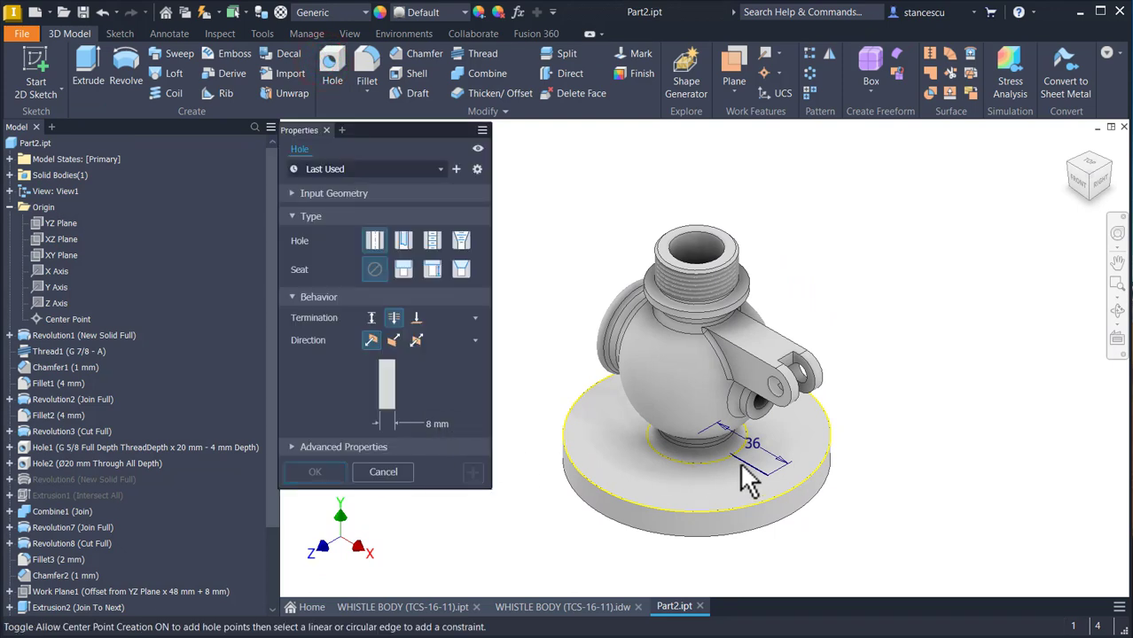
left_click(769, 476)
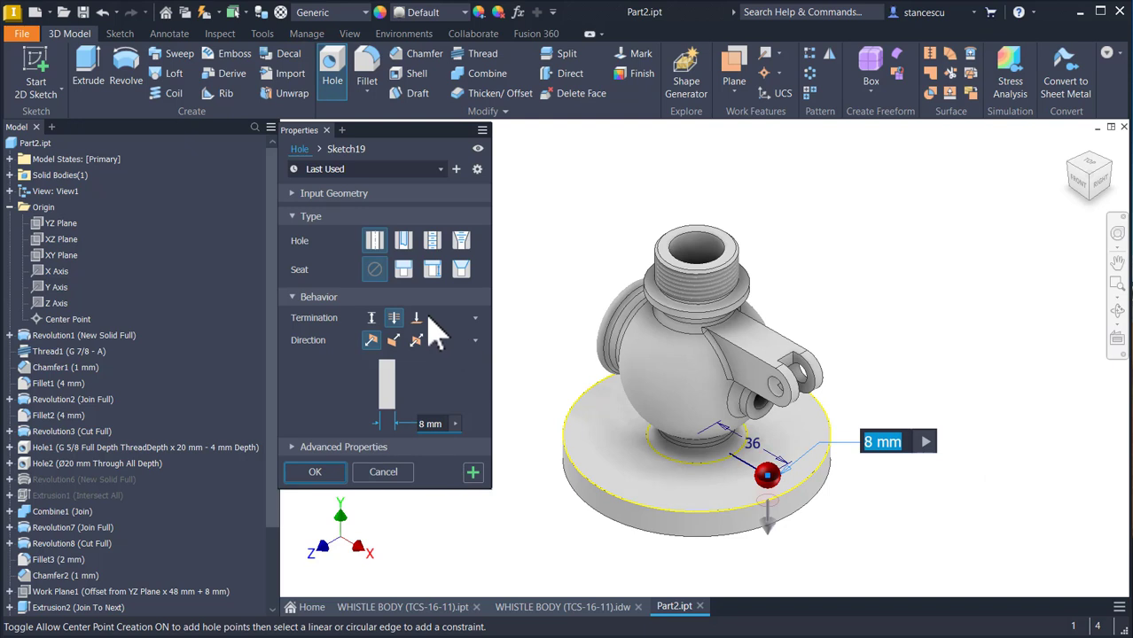
left_click(316, 473)
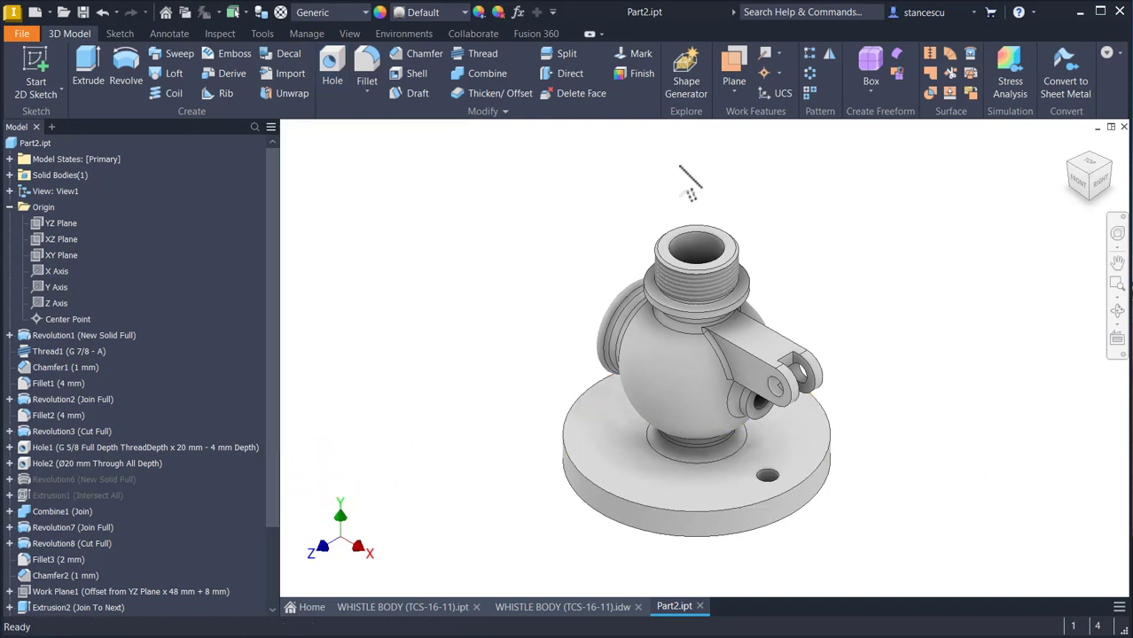
- Create a circular pattern of the flange hole around the flange's axis with 4 occurrences over 360 degrees
left_click(810, 73)
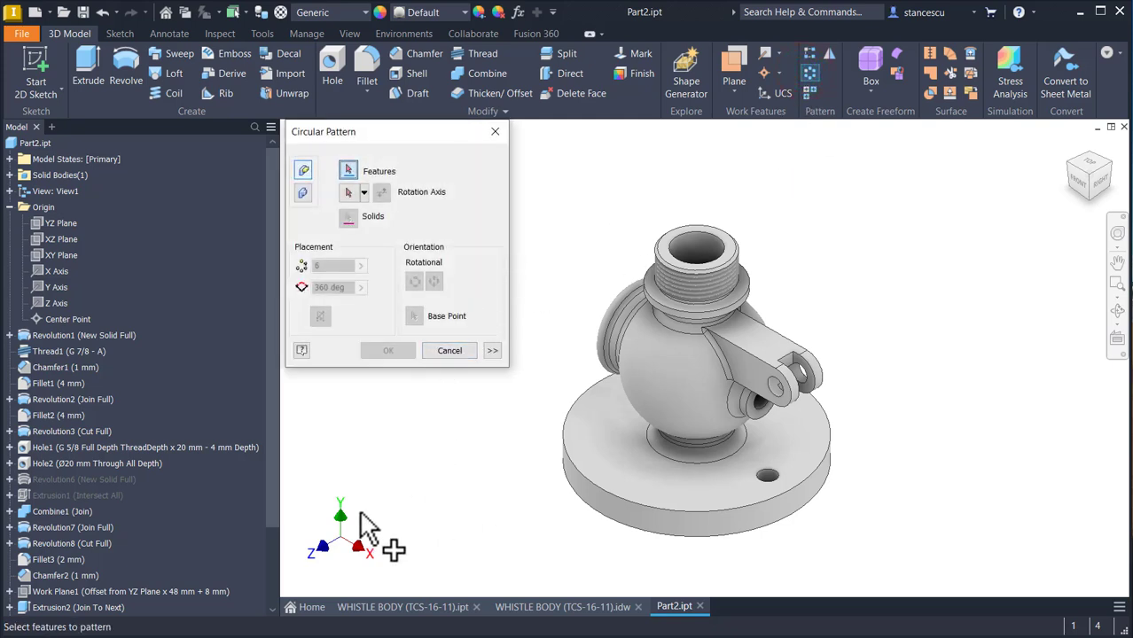
scroll(159, 512, "down", 2)
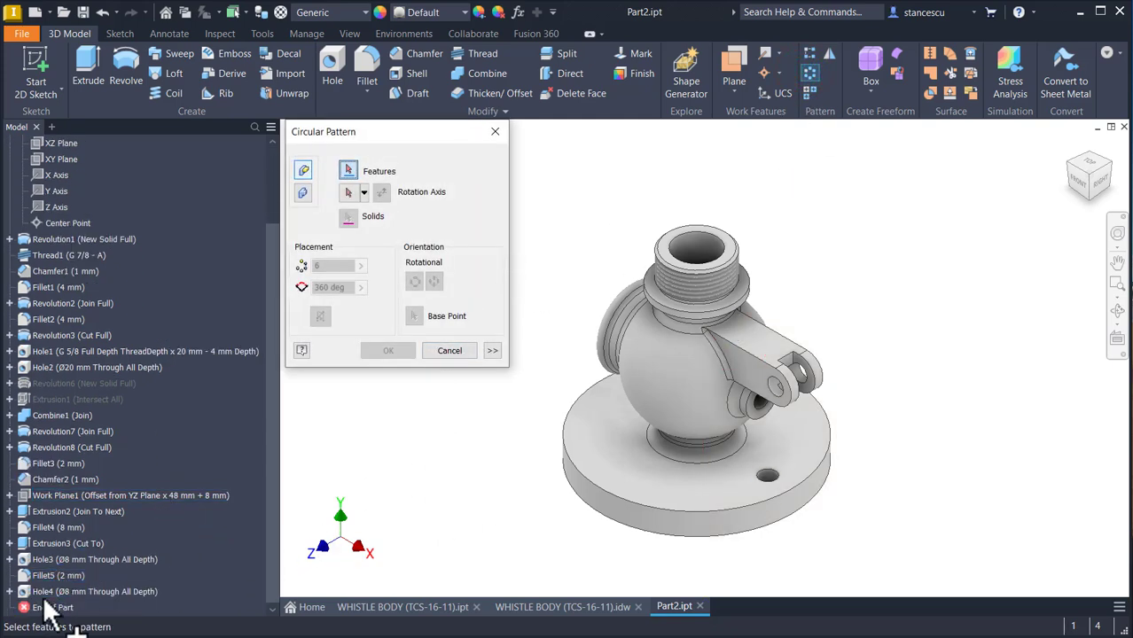
left_click(44, 594)
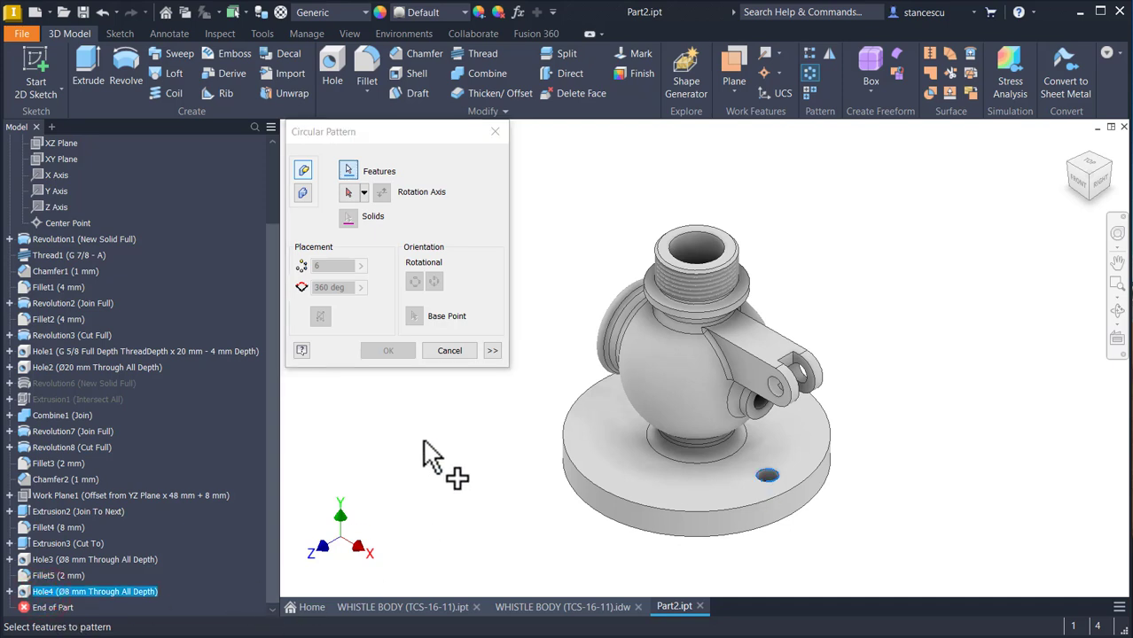
left_click(349, 192)
left_click(621, 530)
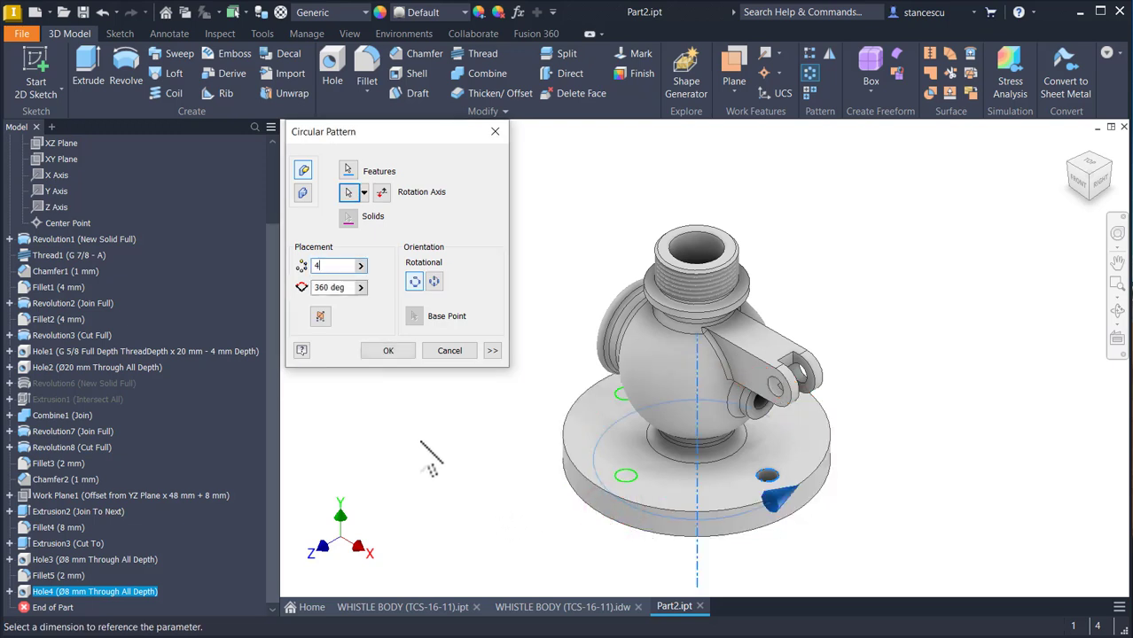
left_click(391, 351)
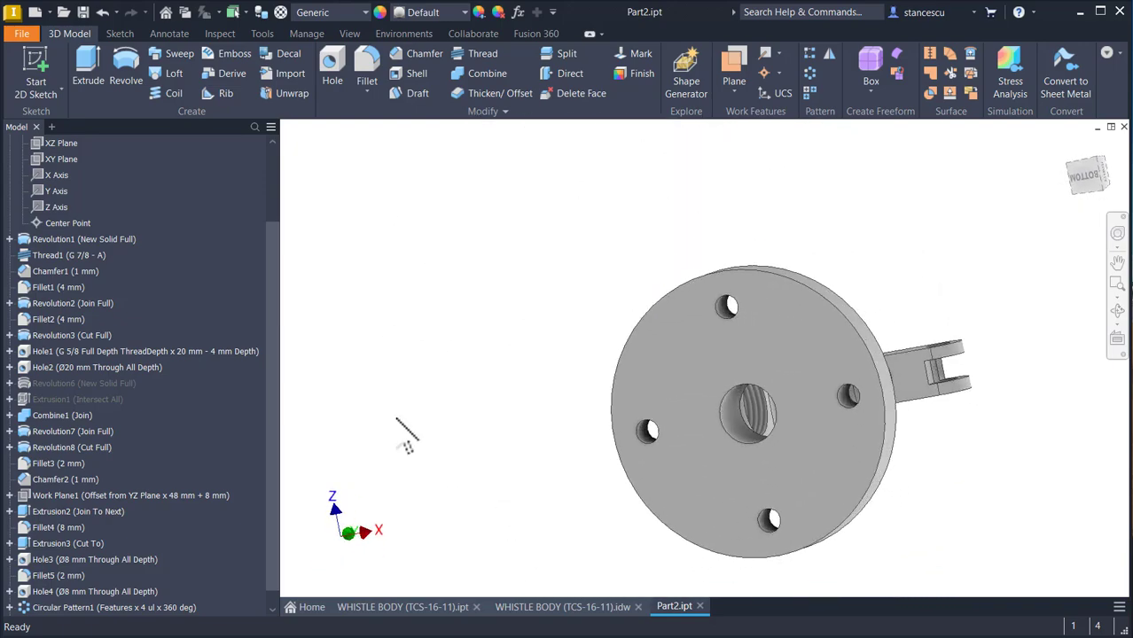
key("F6")
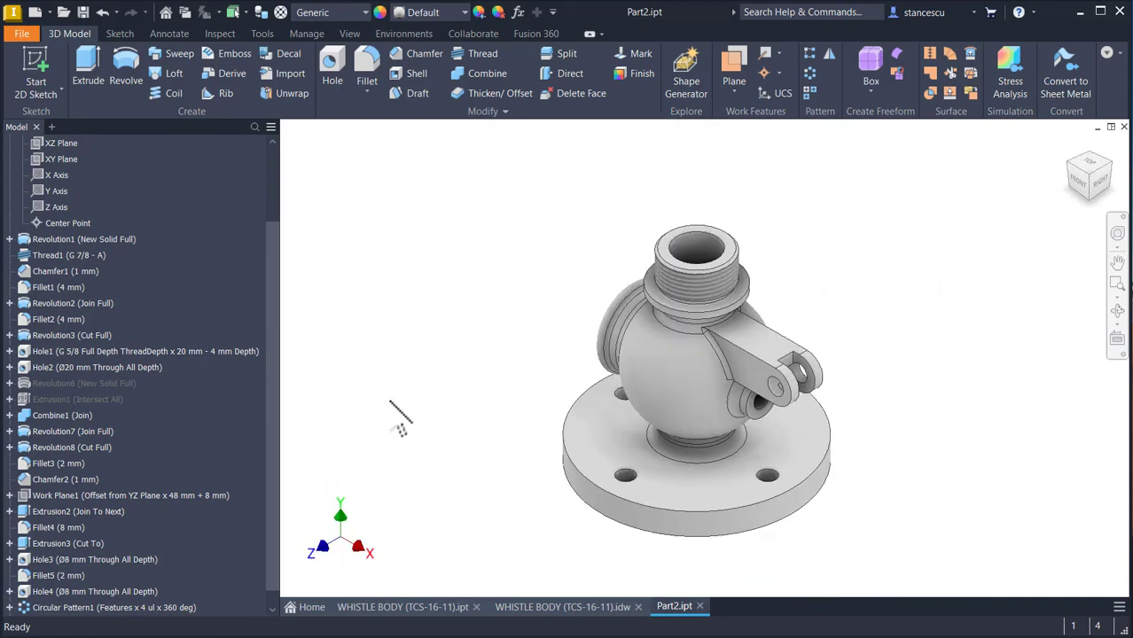
- Update the physical properties in the iProperties of Part2.ipt and copy the part's volume value with its unit
scroll(124, 241, "up", 2)
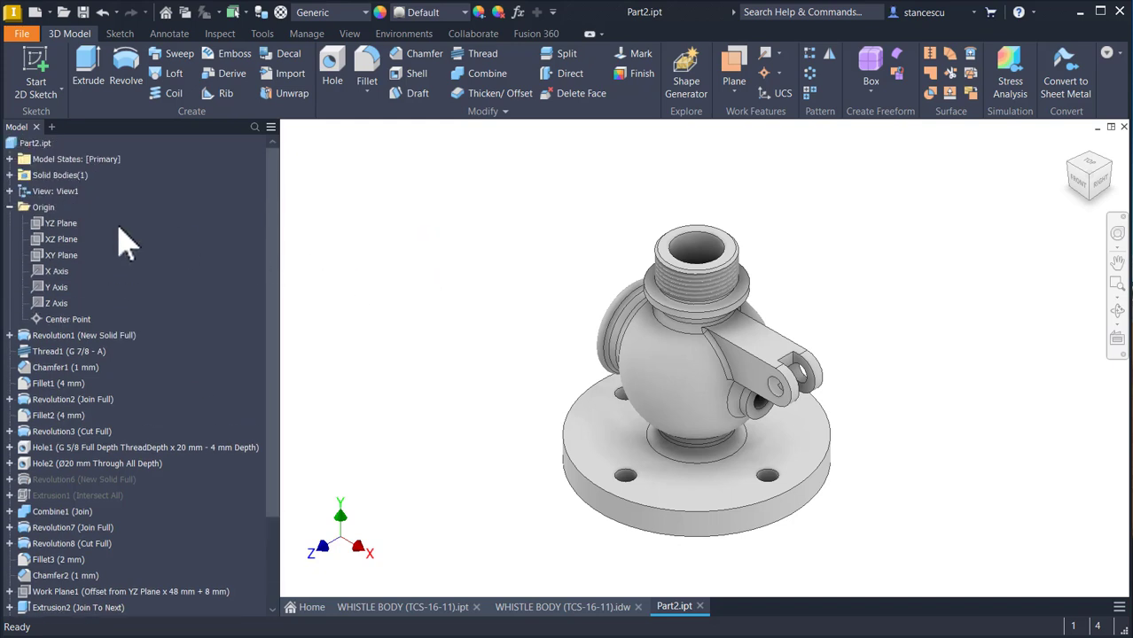
left_click(10, 208)
left_click(14, 143)
right_click(12, 144)
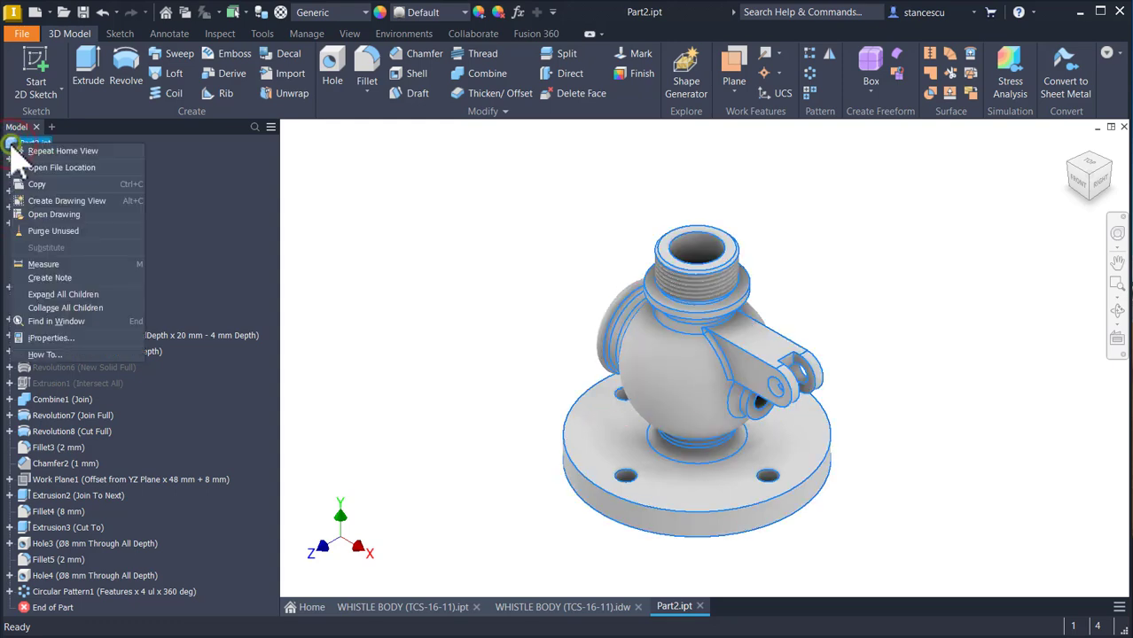
left_click(62, 339)
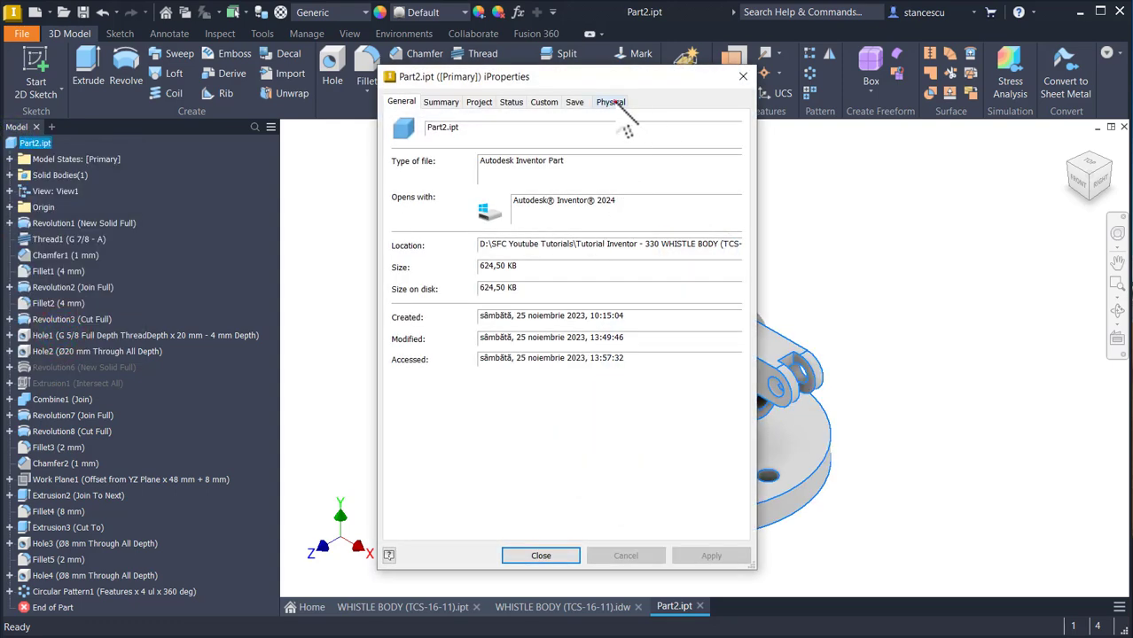
left_click(611, 102)
left_click(682, 138)
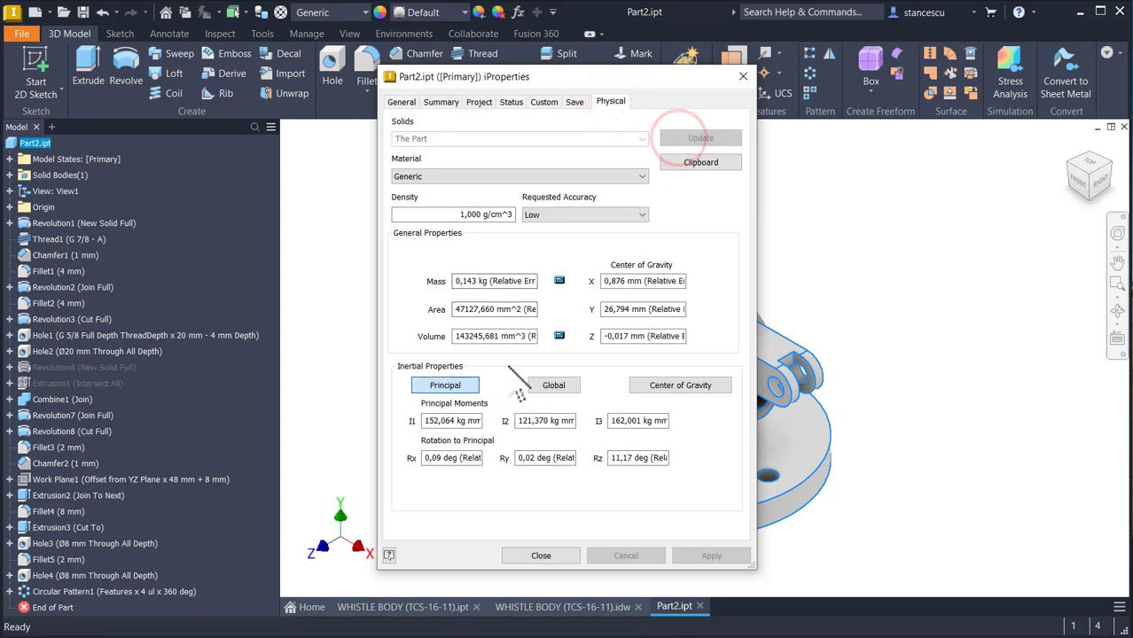
double_click(524, 335)
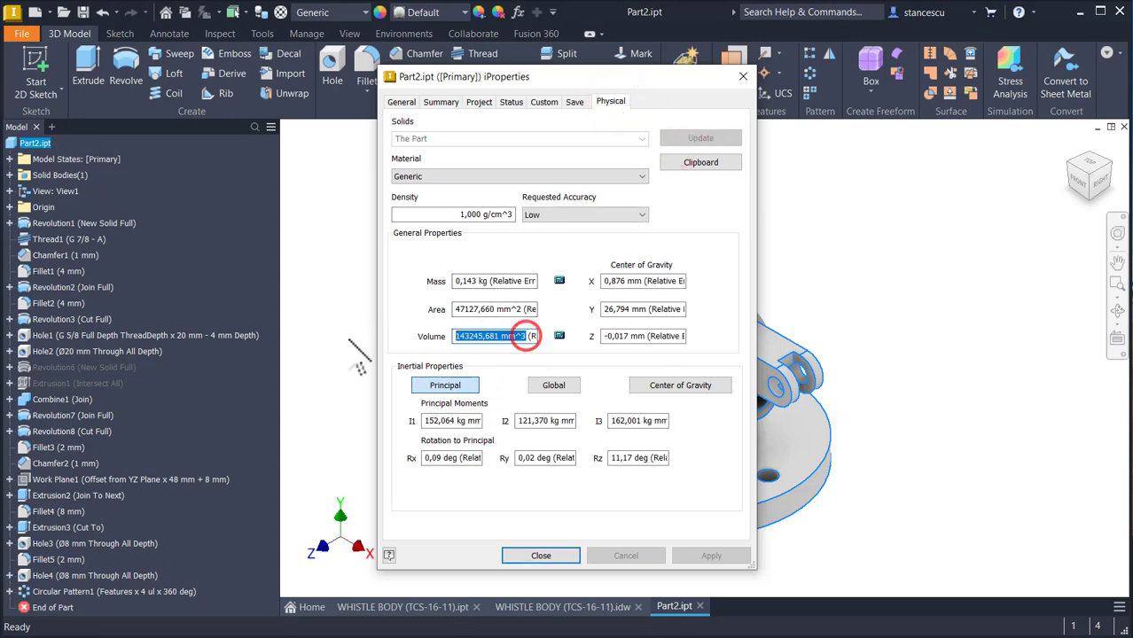
key("ctrl+c")
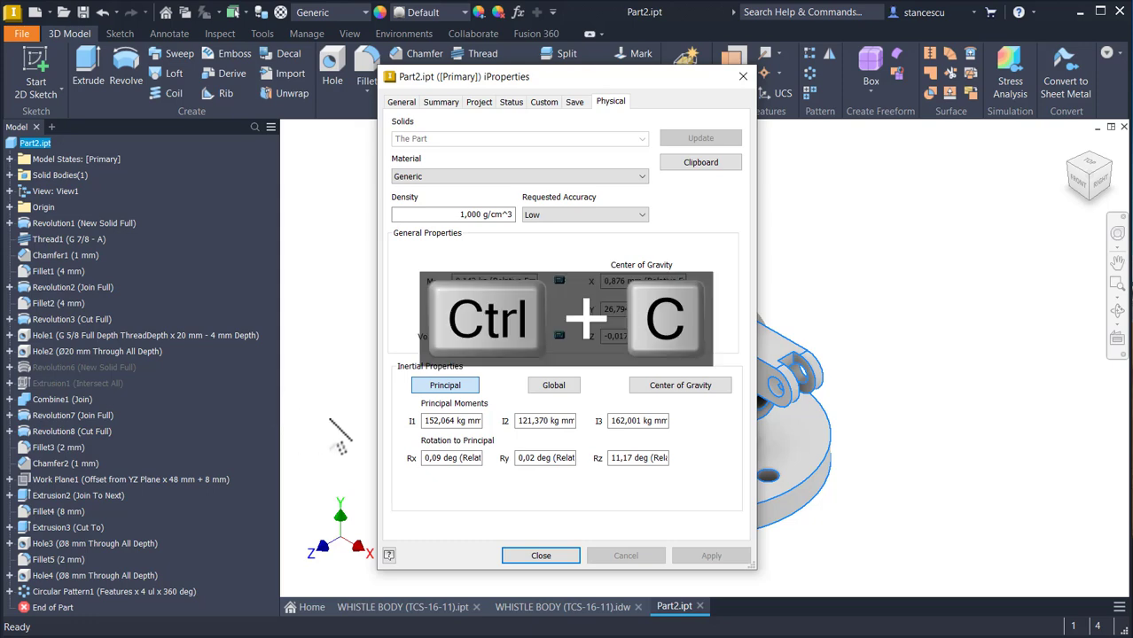
left_click(558, 551)
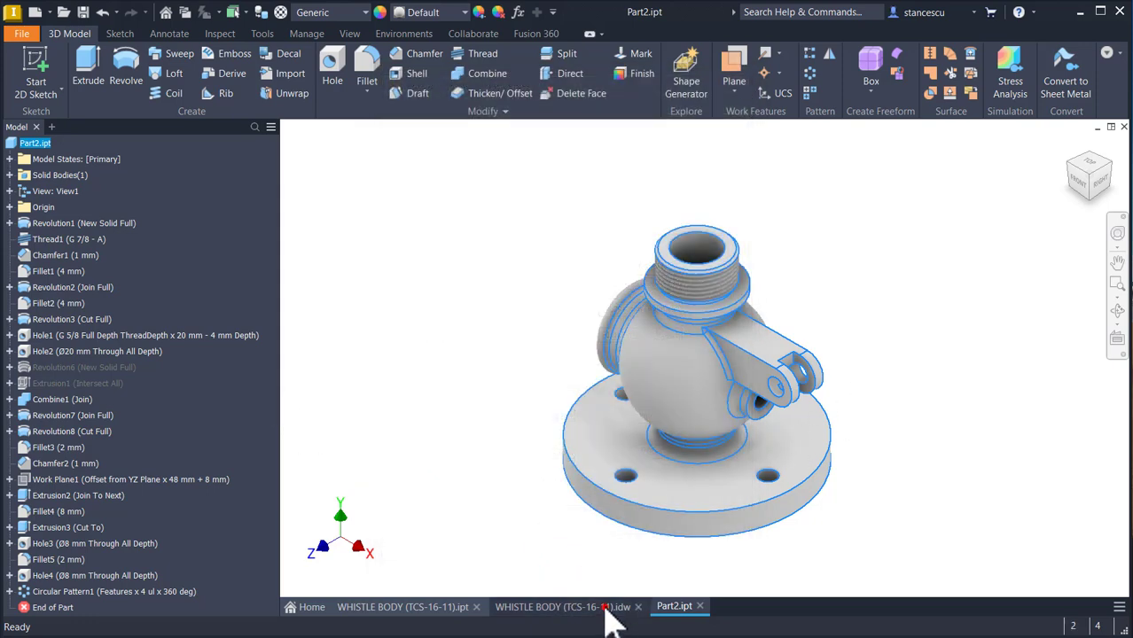
- In the WHISTLE BODY (TCS-16-11).idw drawing, paste the copied volume 143245,681 mm^3 on a new line of the volume note
left_click(606, 614)
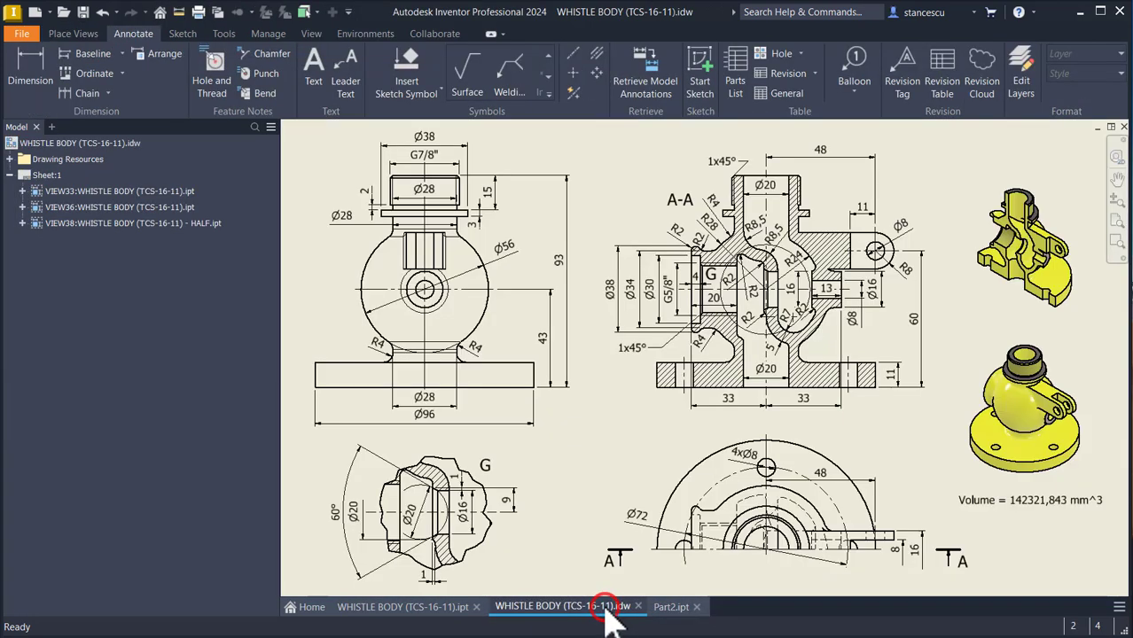
left_click(1046, 499)
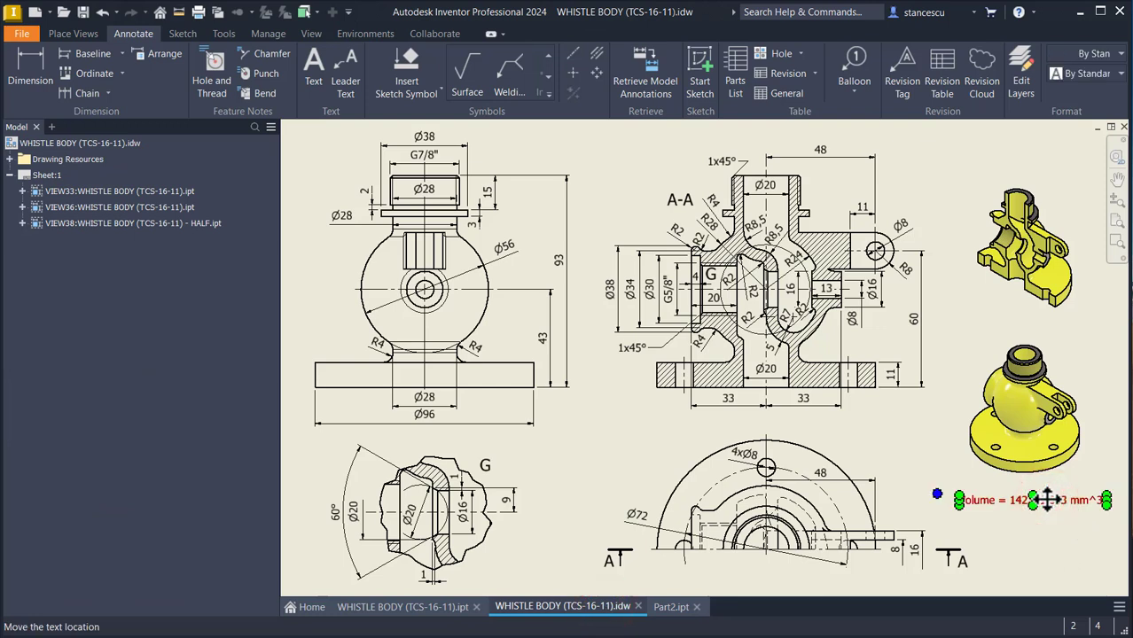
double_click(1051, 501)
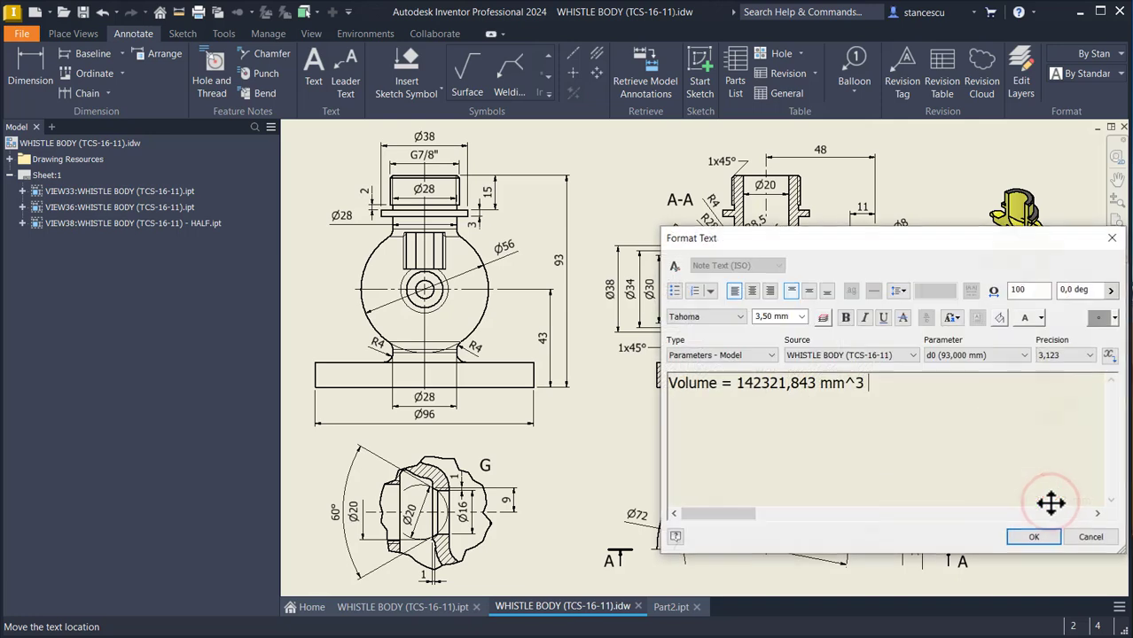
key("Return")
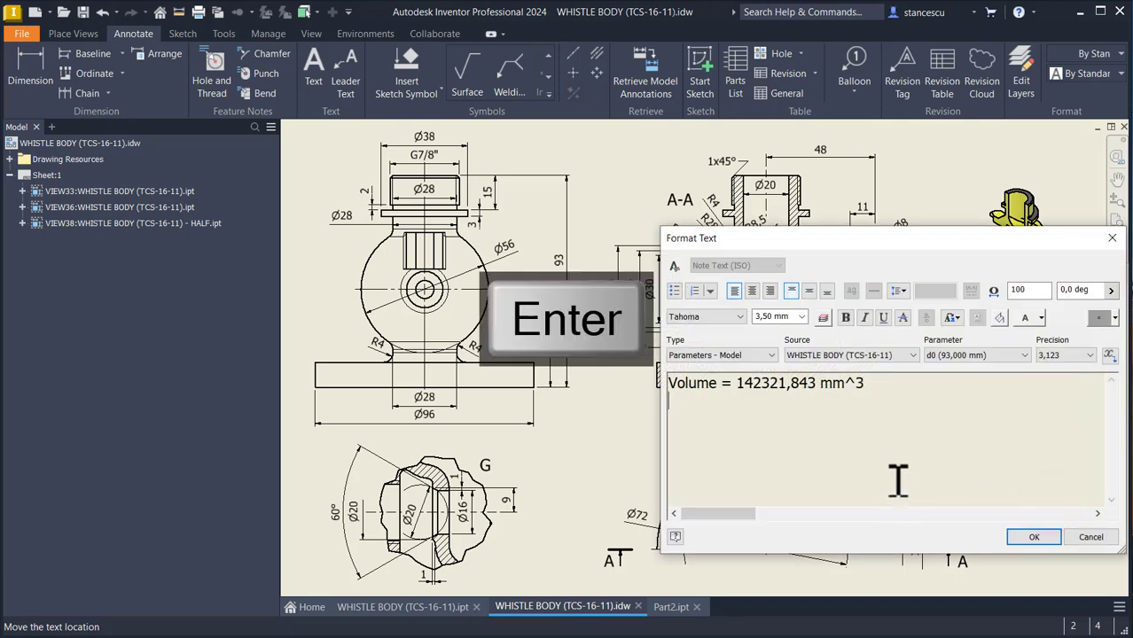
key("ctrl+v")
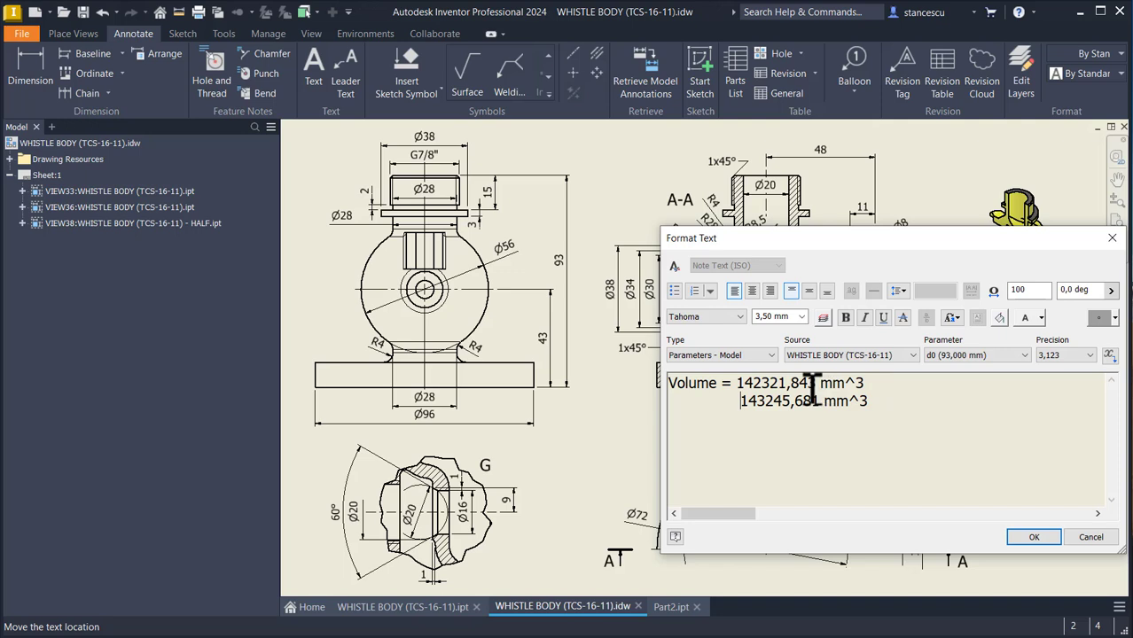
- Delete the old volume value and the extra spacing so the pasted value follows "Volume =", and accept the note
left_click(739, 401)
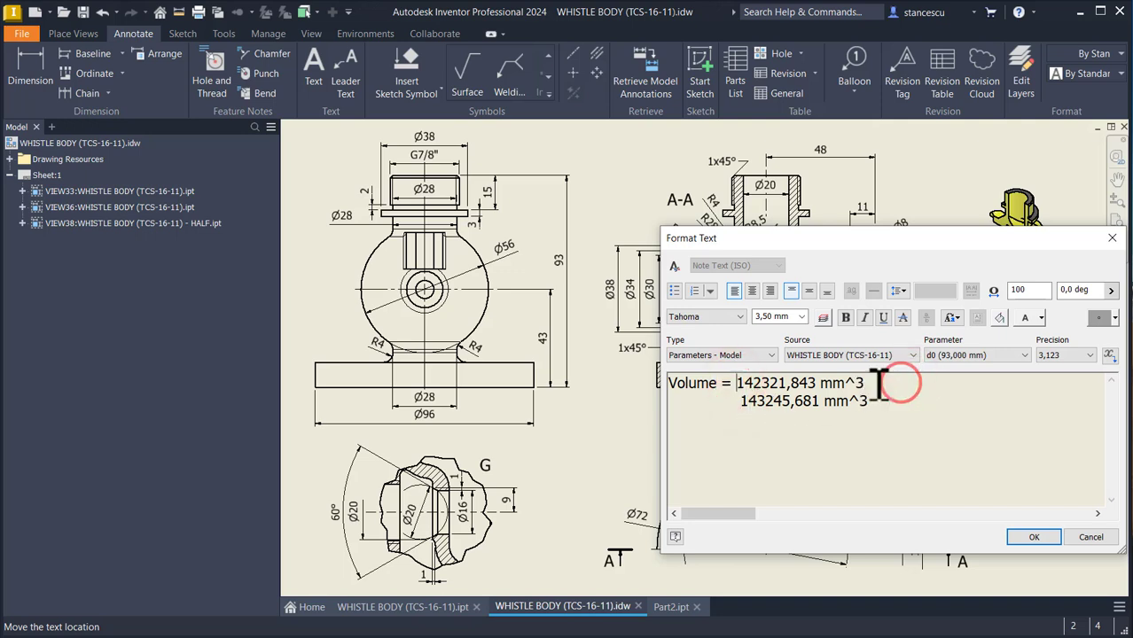
key("shift+End")
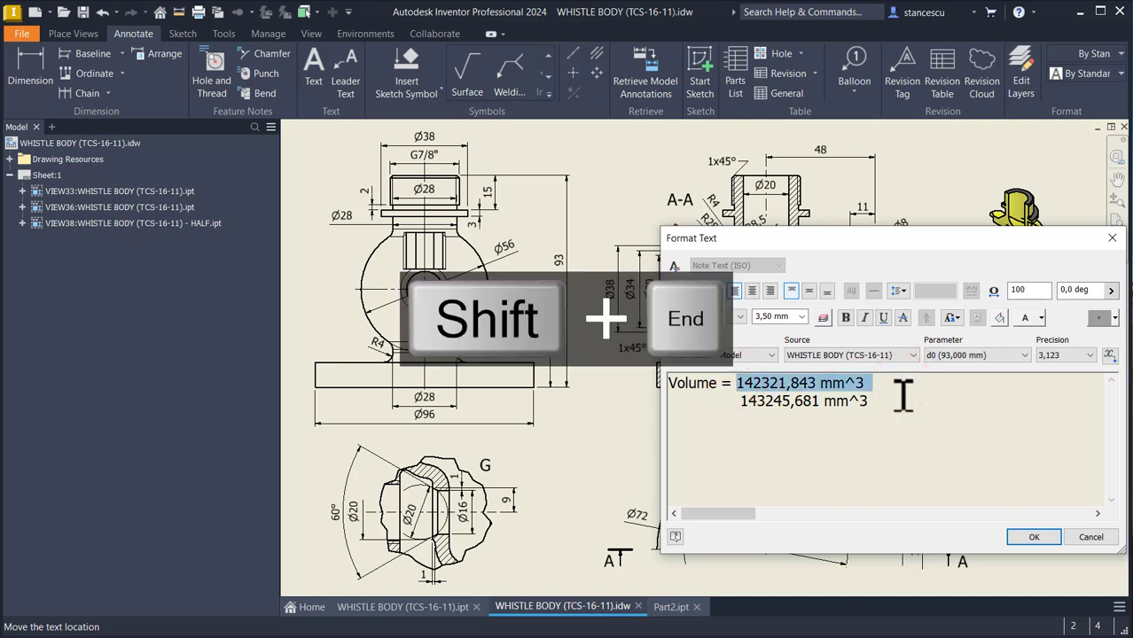
key("Delete")
key("Delete")
key("ctrl+shift+Right")
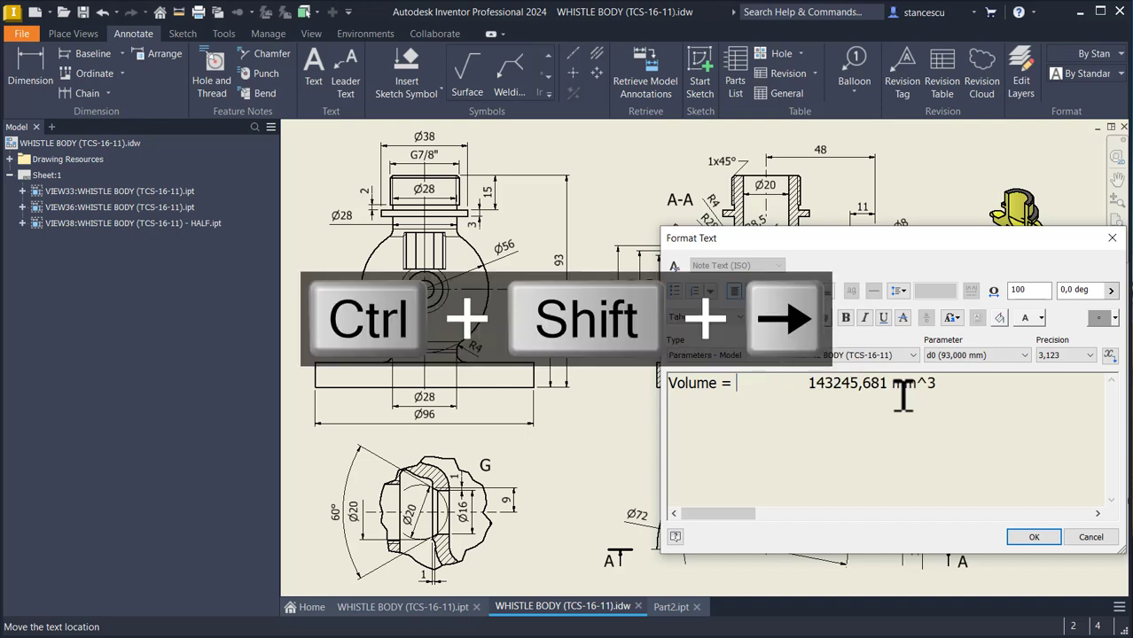
key("Delete")
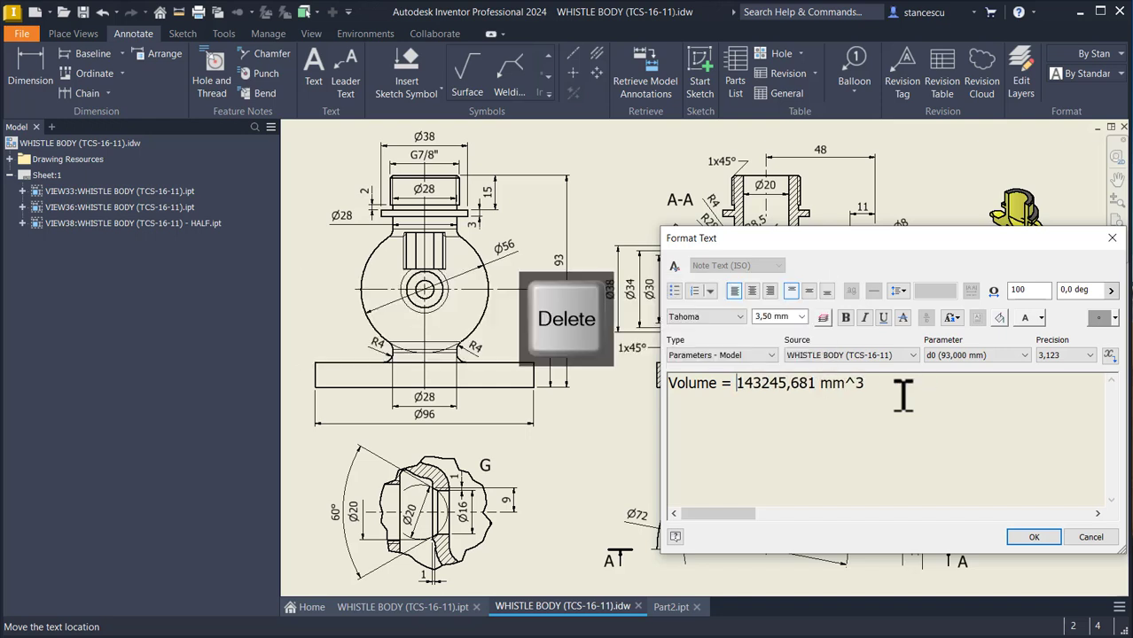
left_click(1034, 537)
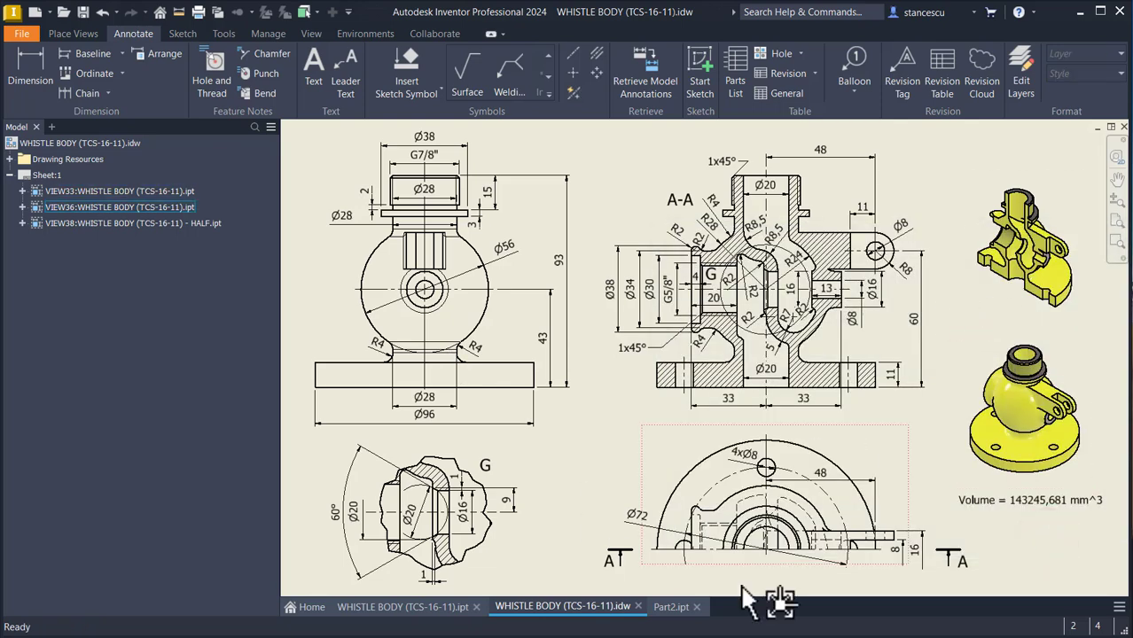
- Switch back to Part2.ipt and assign the material Steel, Carbon to the valve body
left_click(671, 609)
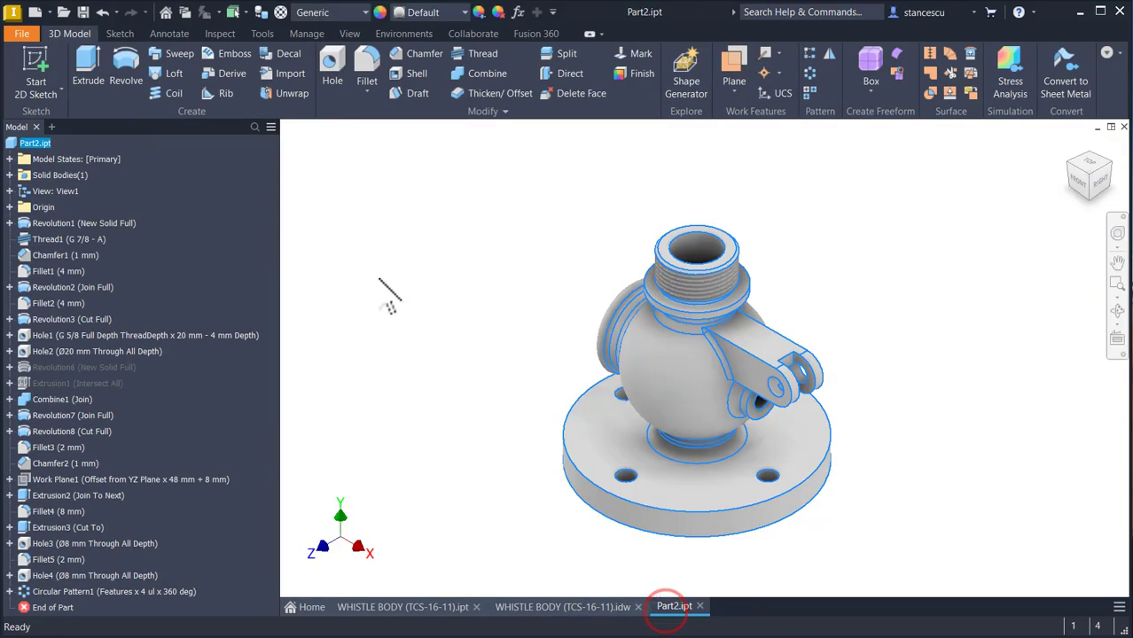
left_click(360, 214)
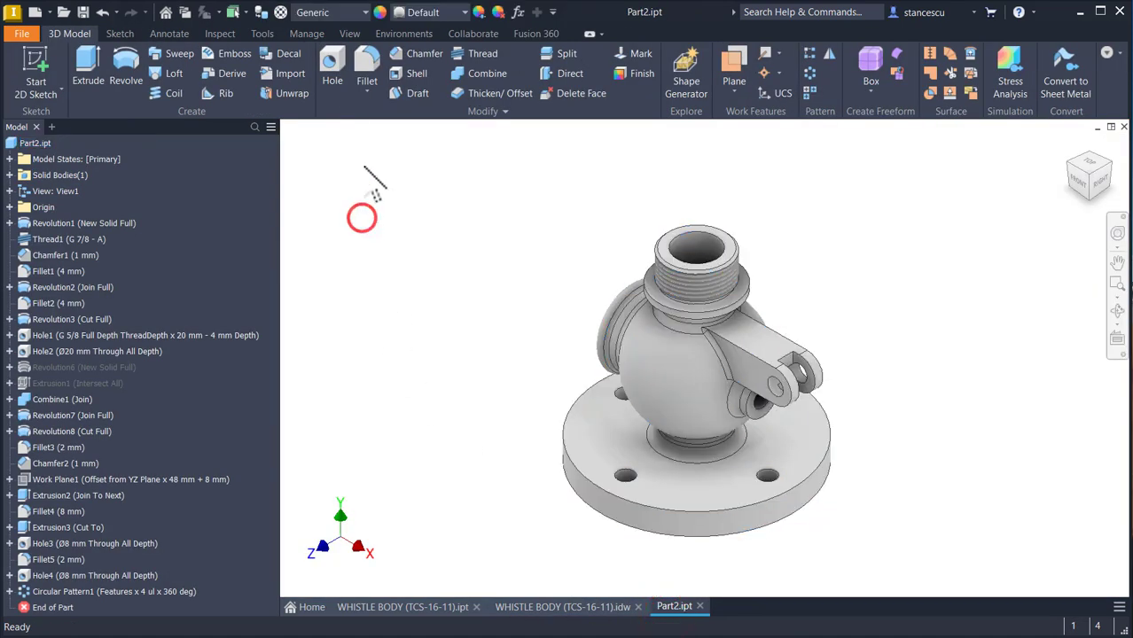
left_click(365, 13)
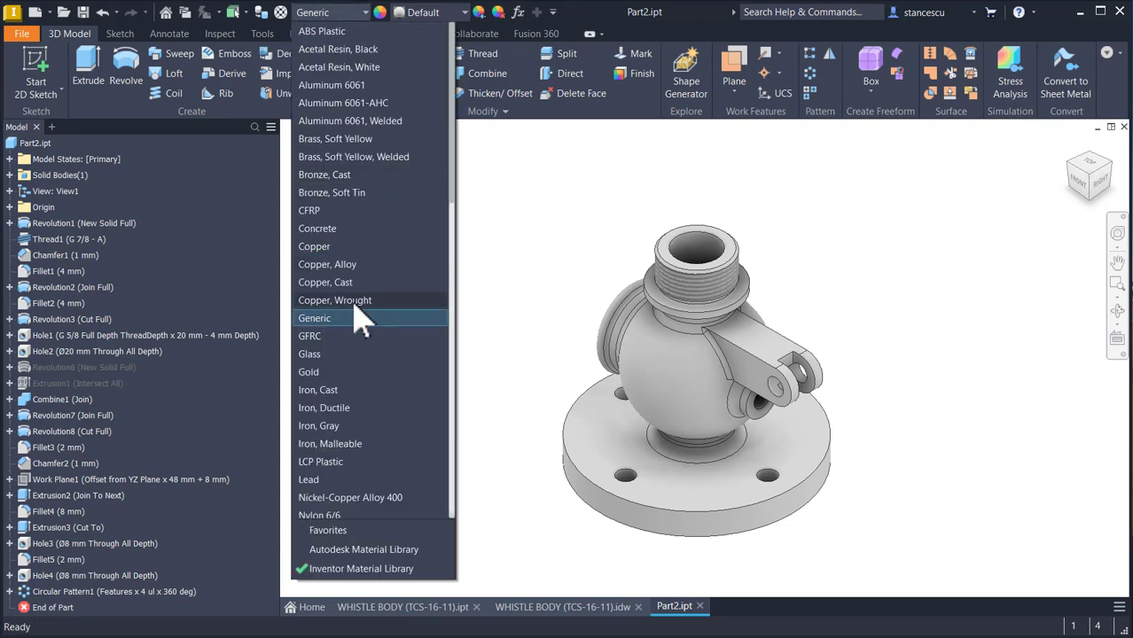
scroll(362, 320, "down", 10)
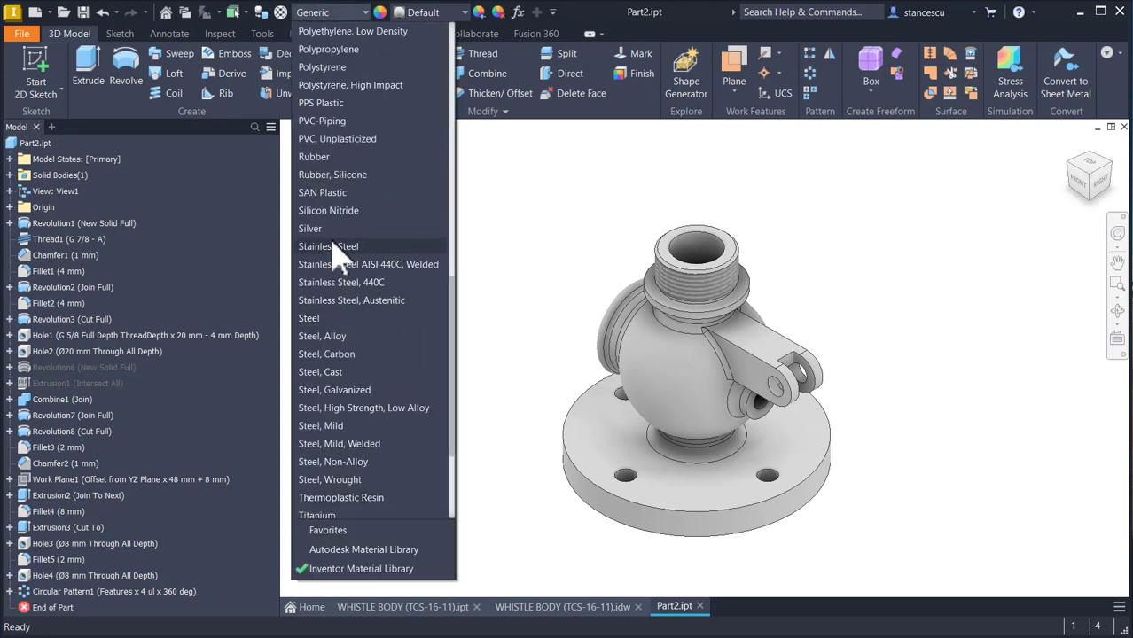
left_click(324, 355)
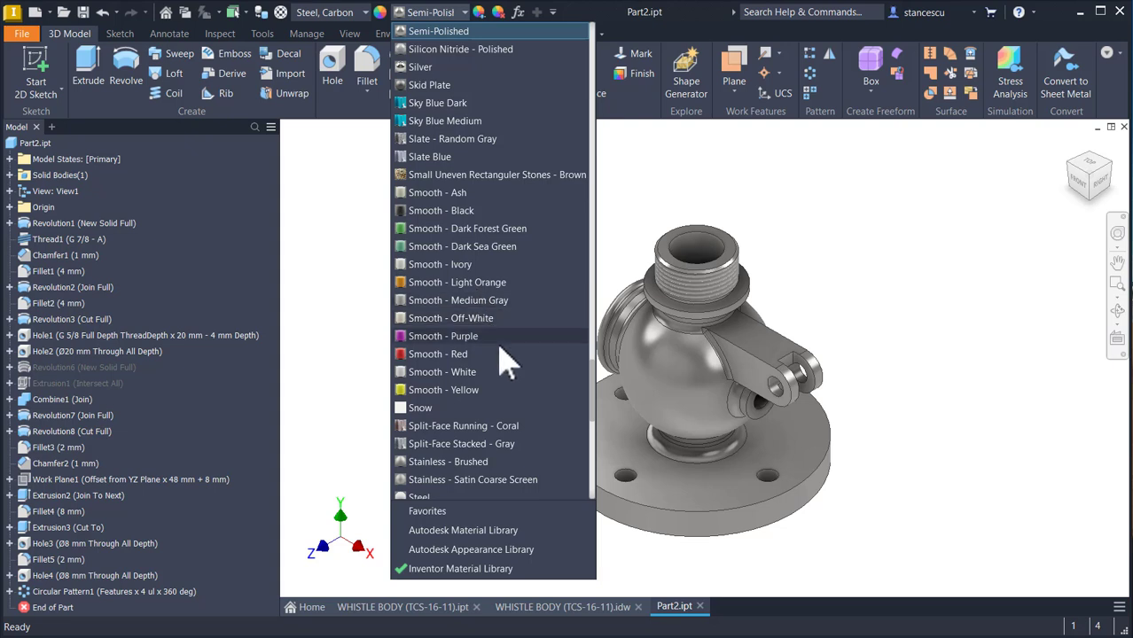
- Set the appearance of the whole valve body to Yellow
scroll(505, 362, "down", 10)
scroll(430, 493, "down", 1)
left_click(423, 426)
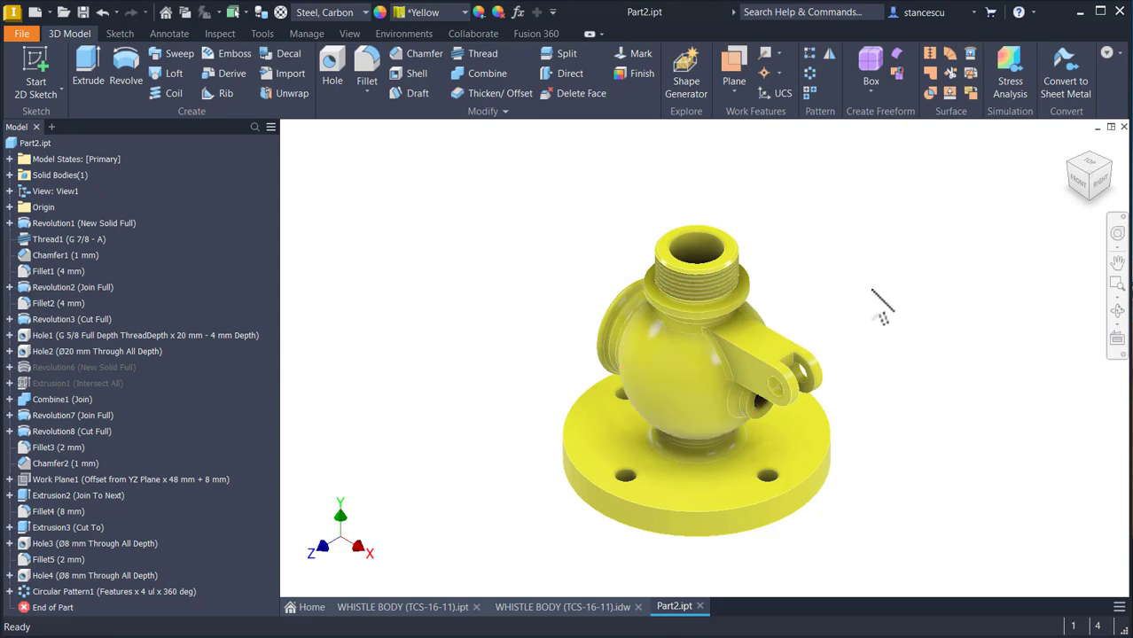
scroll(822, 299, "up", 5)
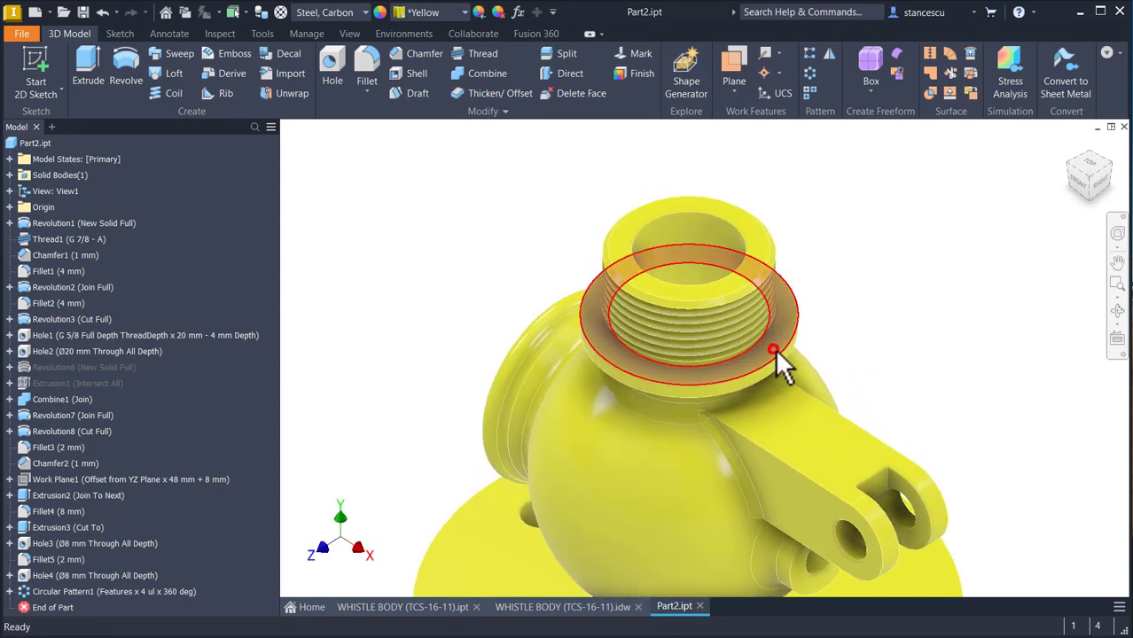
left_click(775, 349)
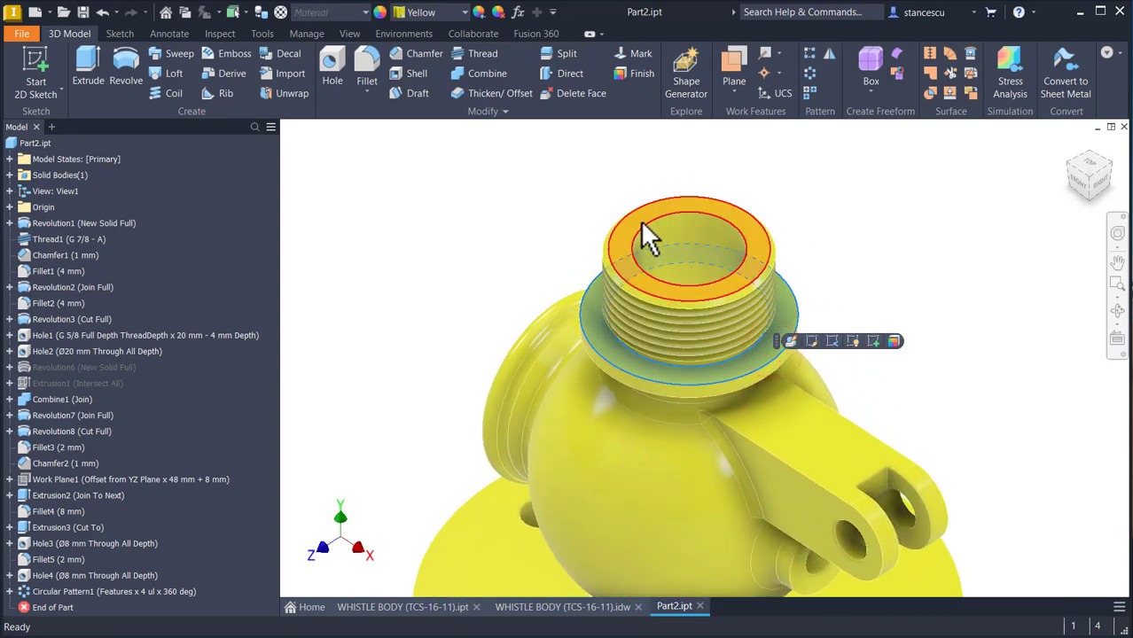
middle_click_drag(531, 418, 559, 468, "shift")
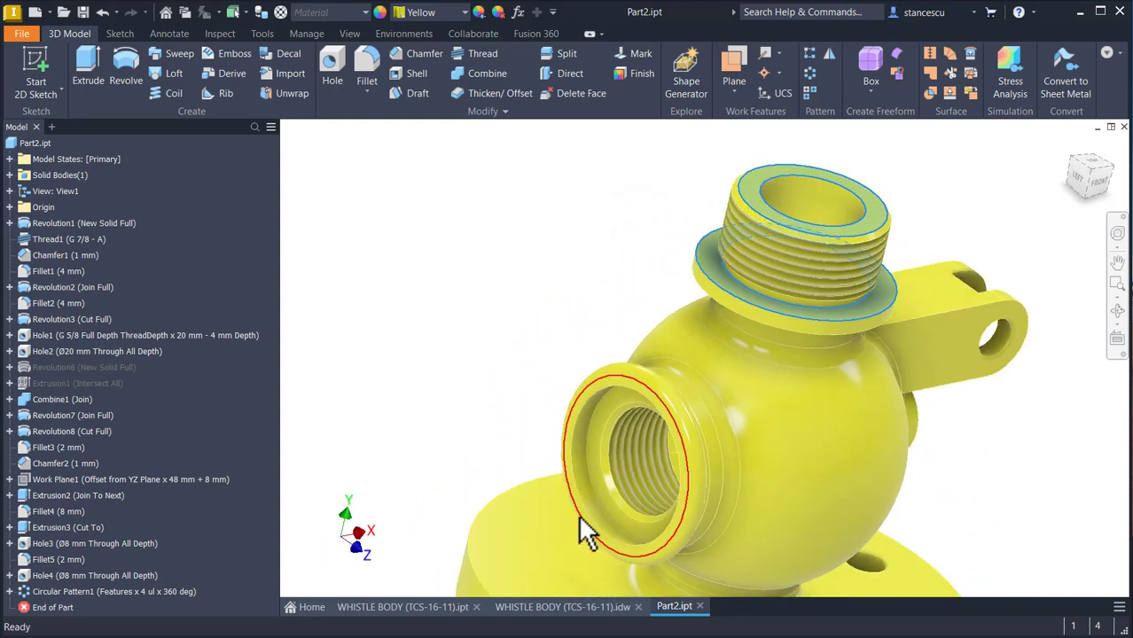
scroll(558, 457, "up", 3)
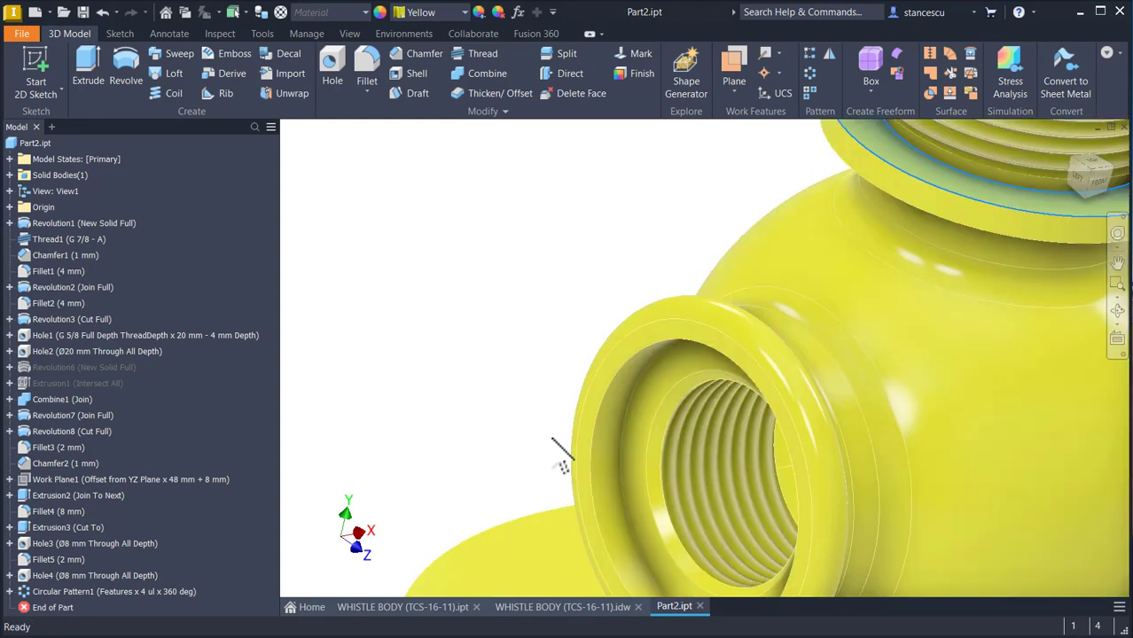
left_click(586, 461)
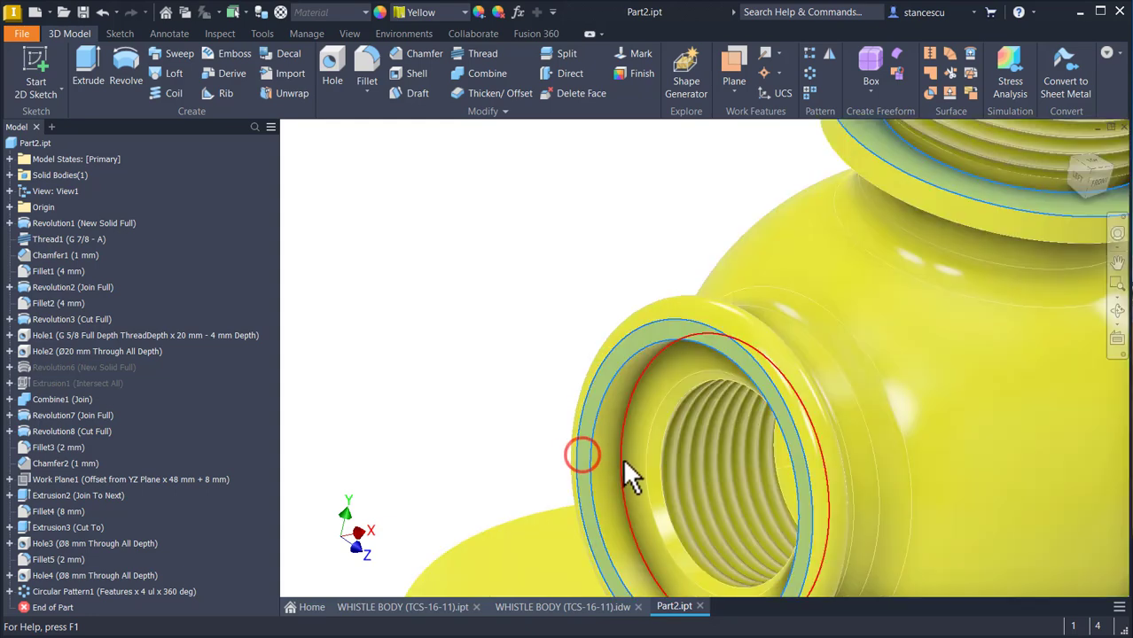
scroll(441, 377, "down", 5)
middle_click_drag(443, 379, 509, 568, "shift")
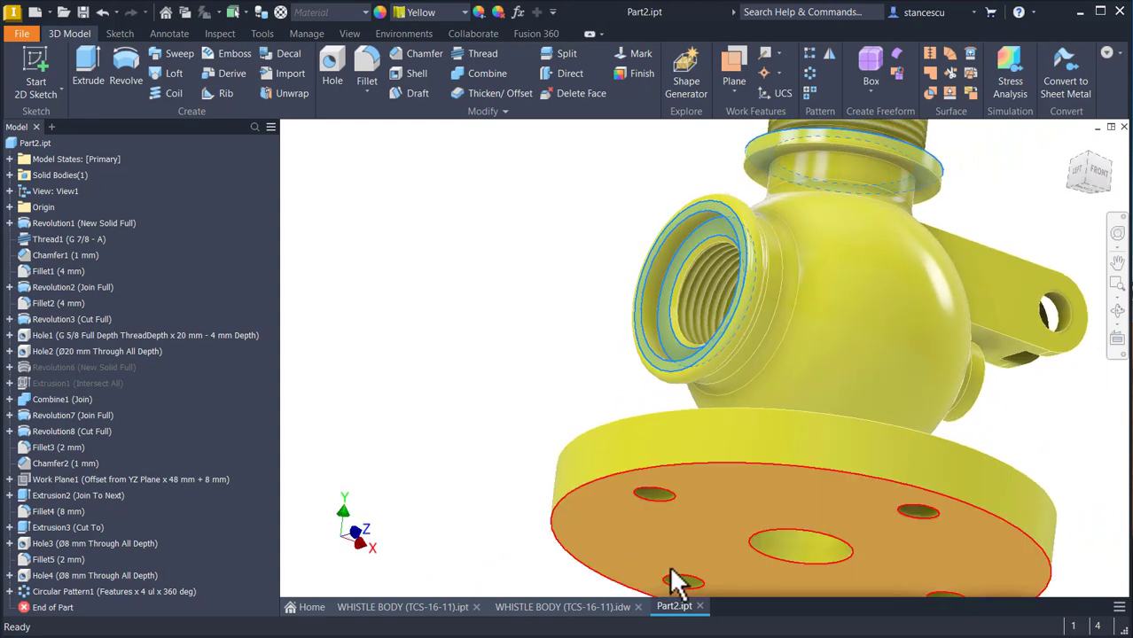
left_click(717, 497)
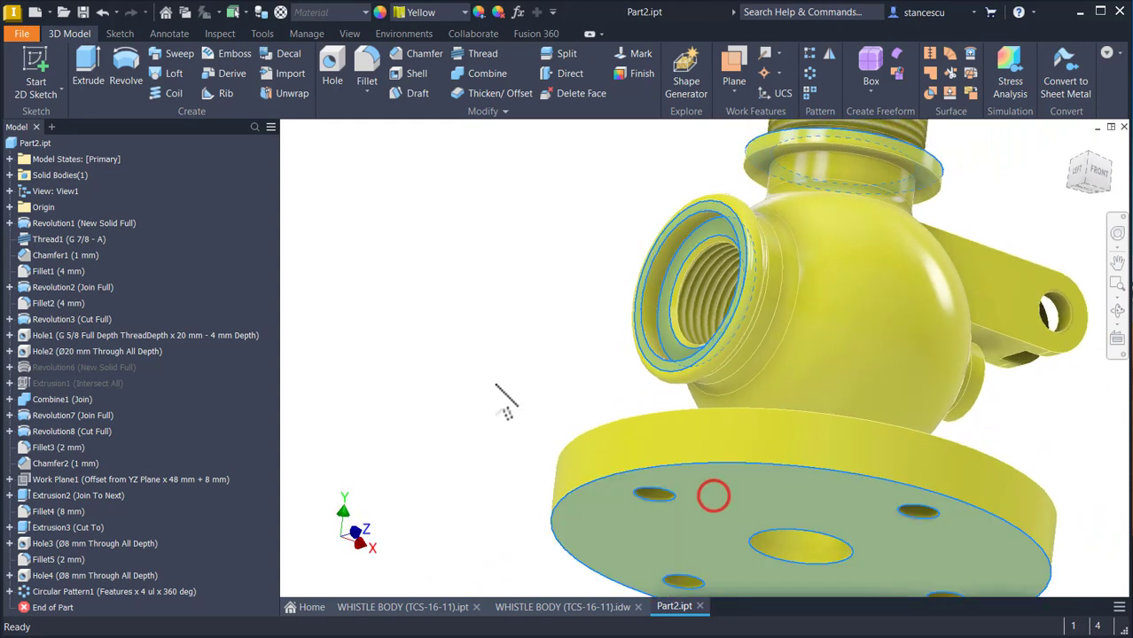
middle_click_drag(494, 367, 847, 474, "shift")
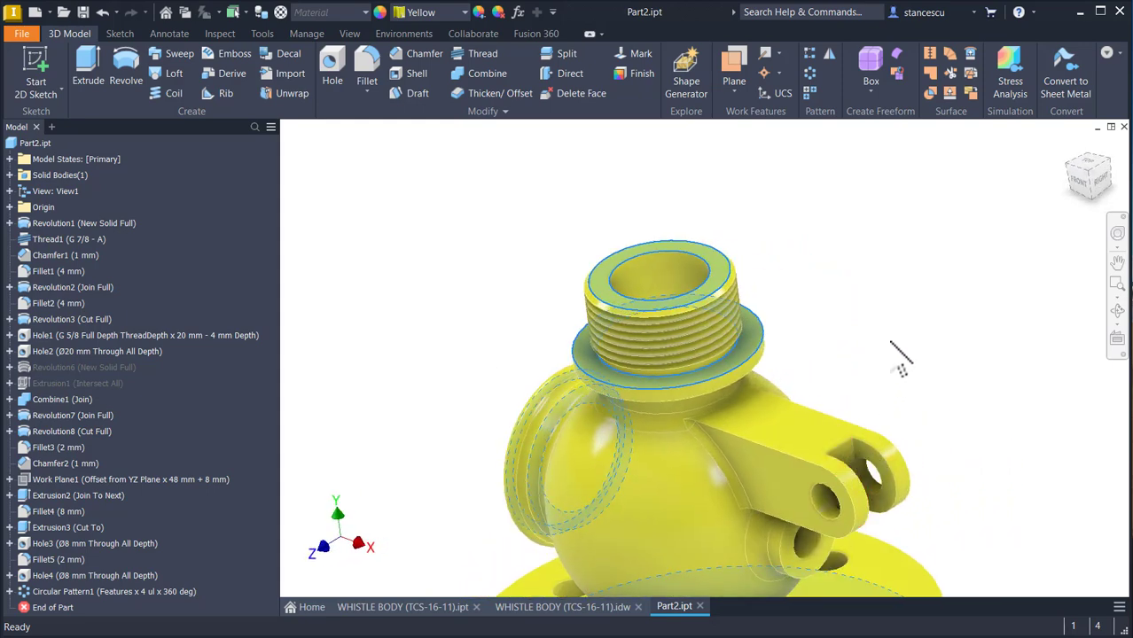
left_click(891, 341)
key("Escape")
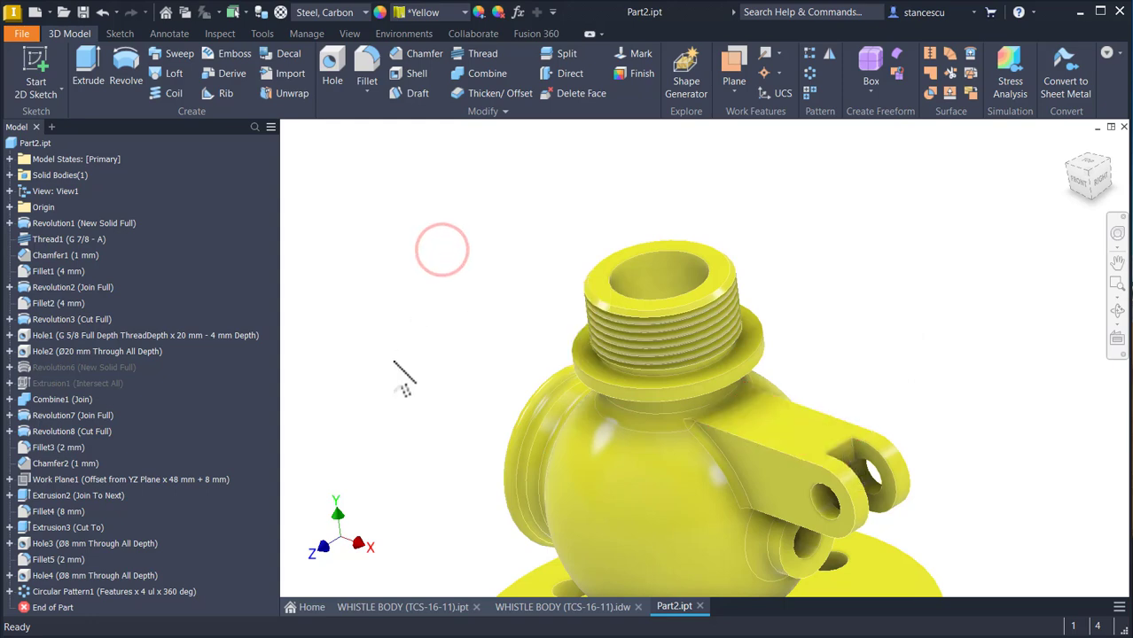
- Open the sketch of the lug's slot cut for editing and delete its 11 mm length dimension
left_click(10, 527)
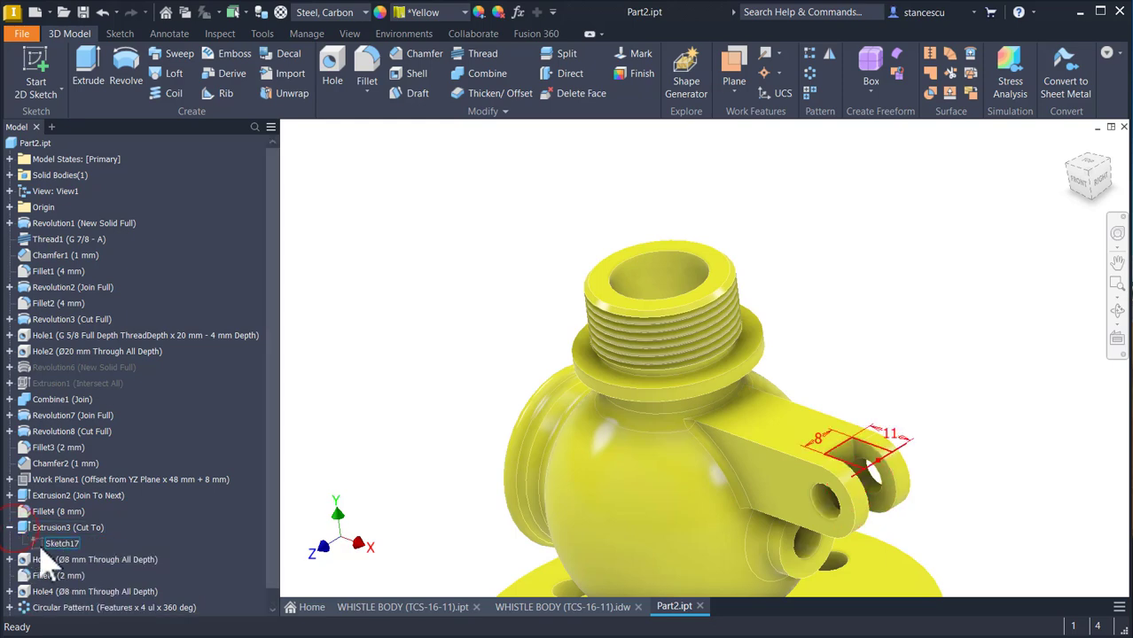
double_click(49, 544)
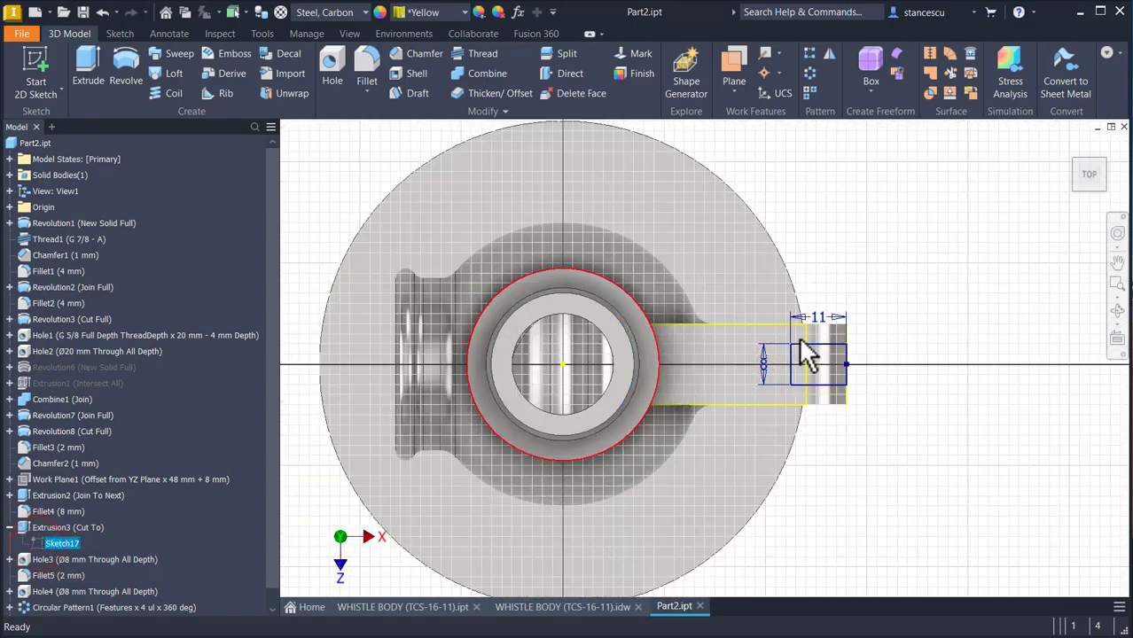
mouse_move(858, 437)
middle_mouse_down("shift")
mouse_move(854, 450)
mouse_move(810, 440)
mouse_move(880, 436)
mouse_move(916, 329)
mouse_move(833, 404)
middle_mouse_up("shift")
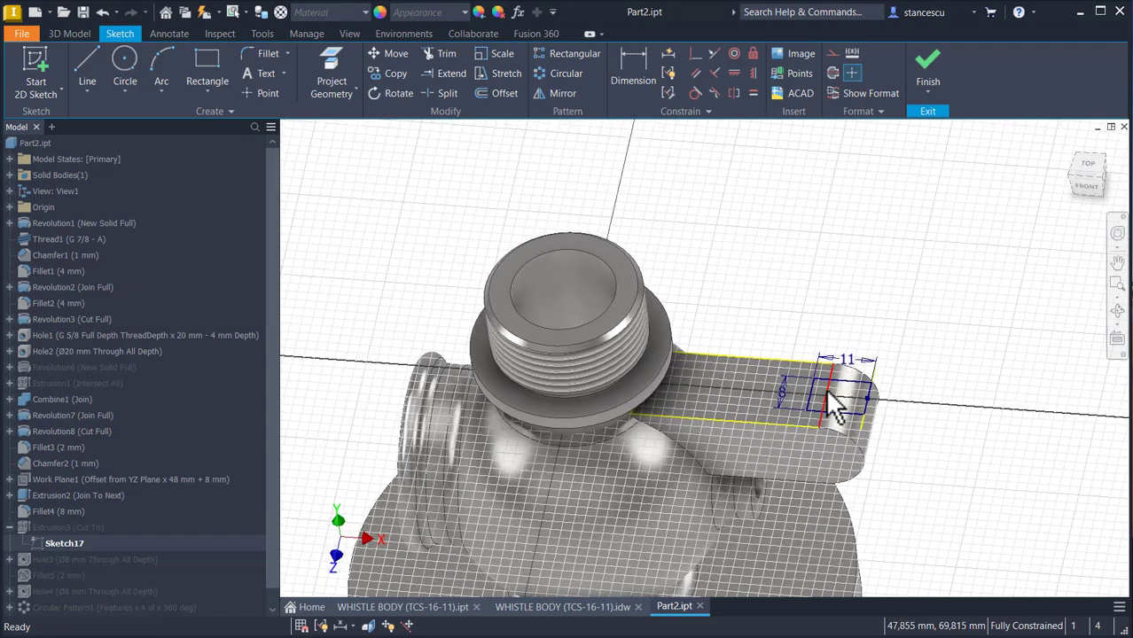
left_click(884, 289)
key("Escape")
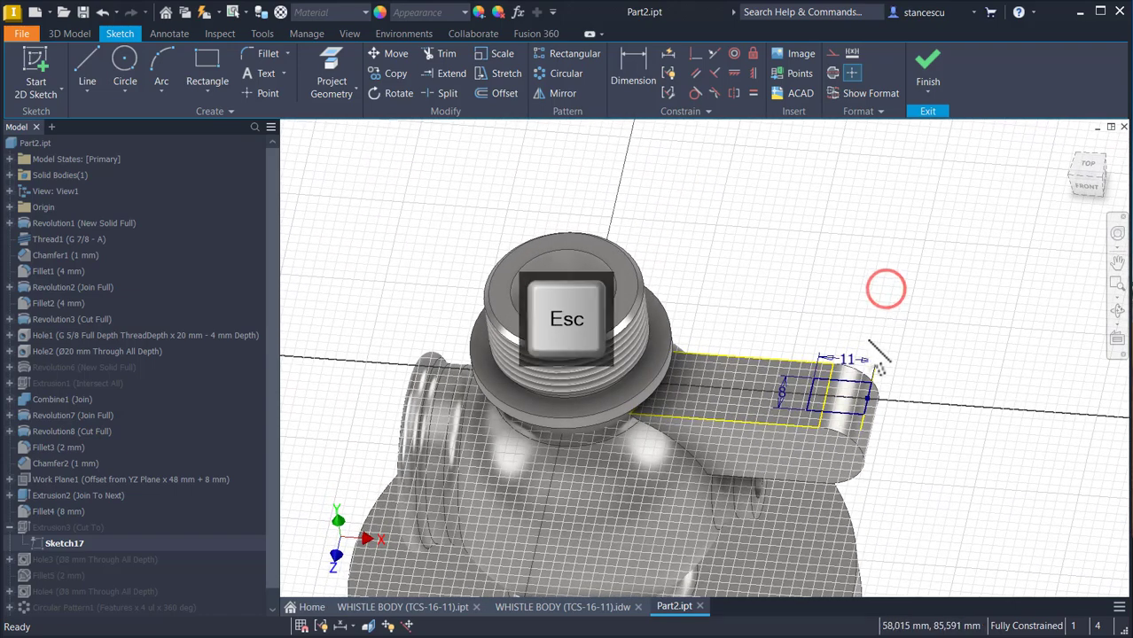
left_click(844, 361)
key("Delete")
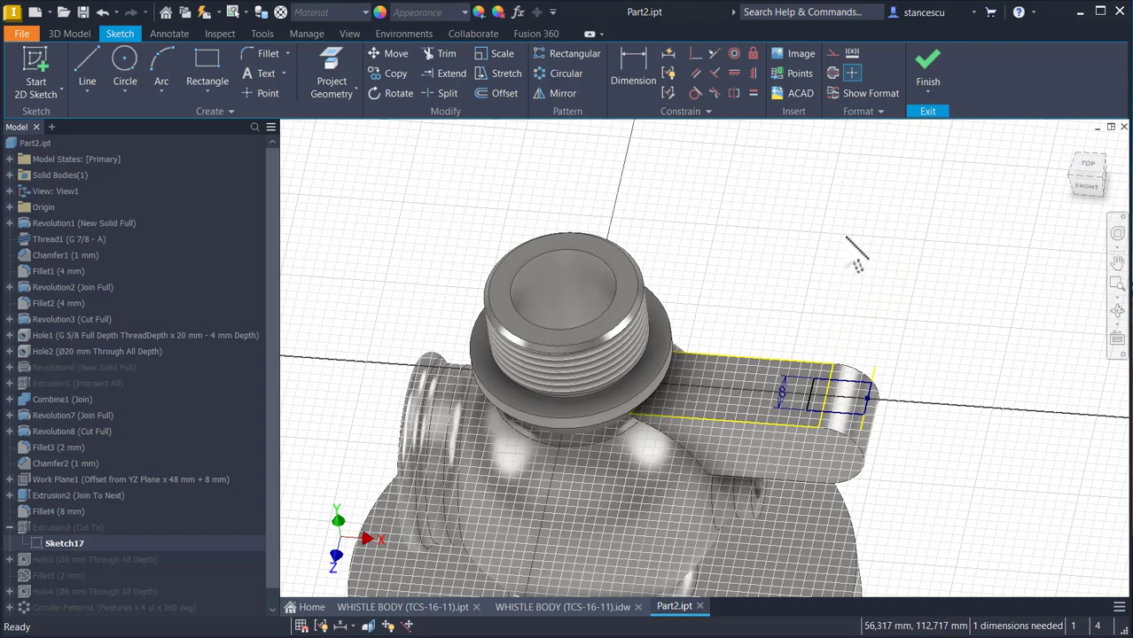
- Dimension the slot's inner edge 11 mm from the projected line where the lug's rounded end begins, and finish the sketch
left_click(635, 66)
left_click(825, 388)
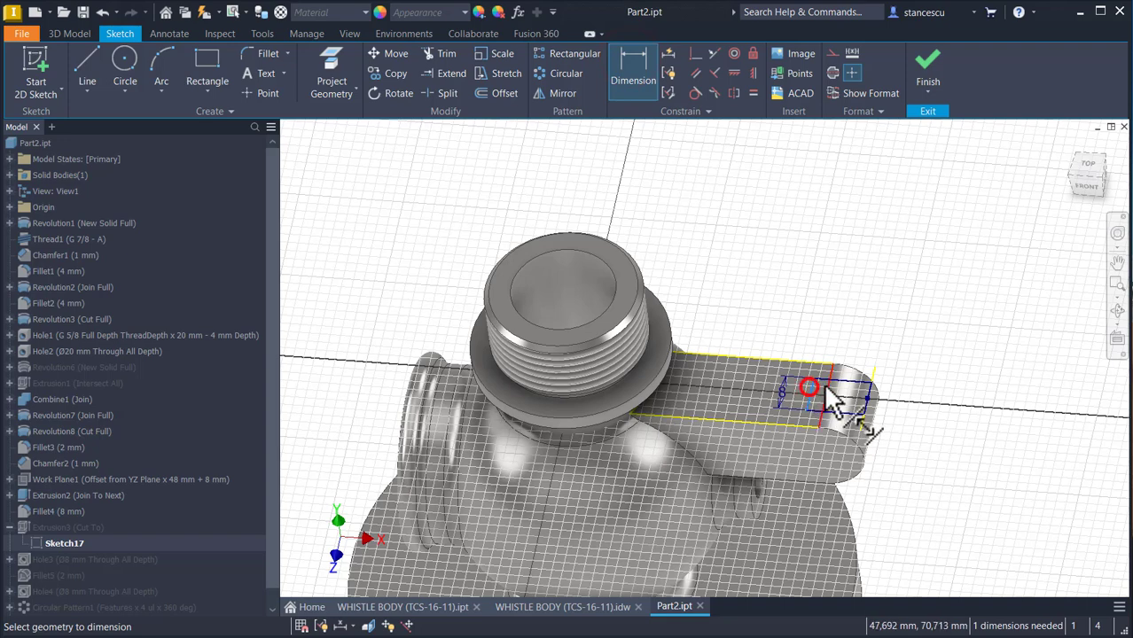
left_click(832, 326)
type("11")
key("Return")
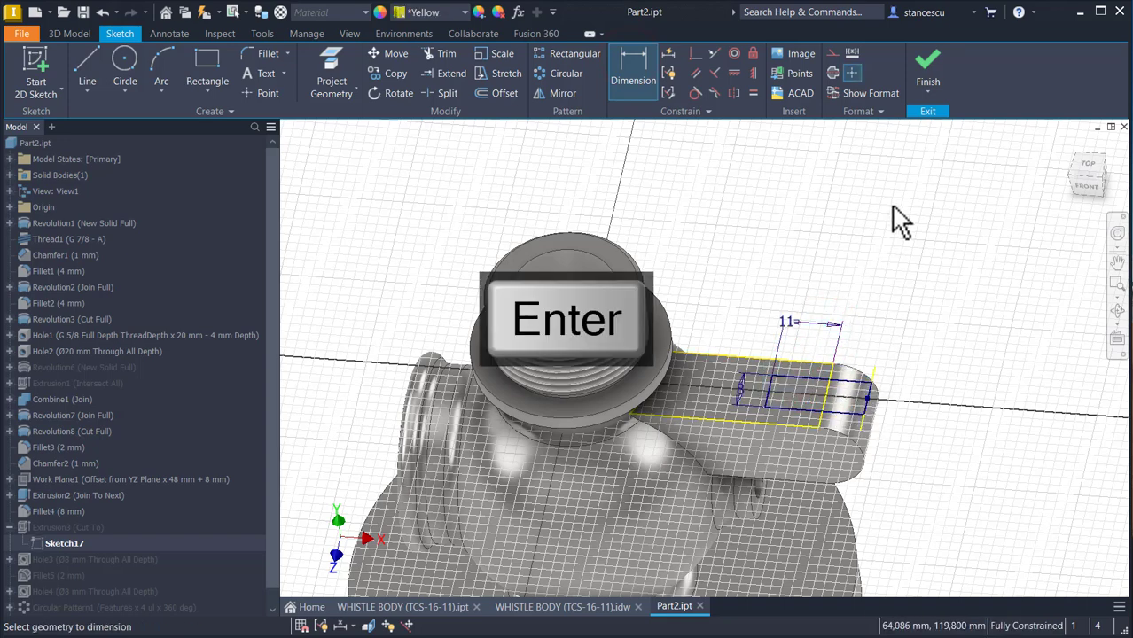
left_click(928, 84)
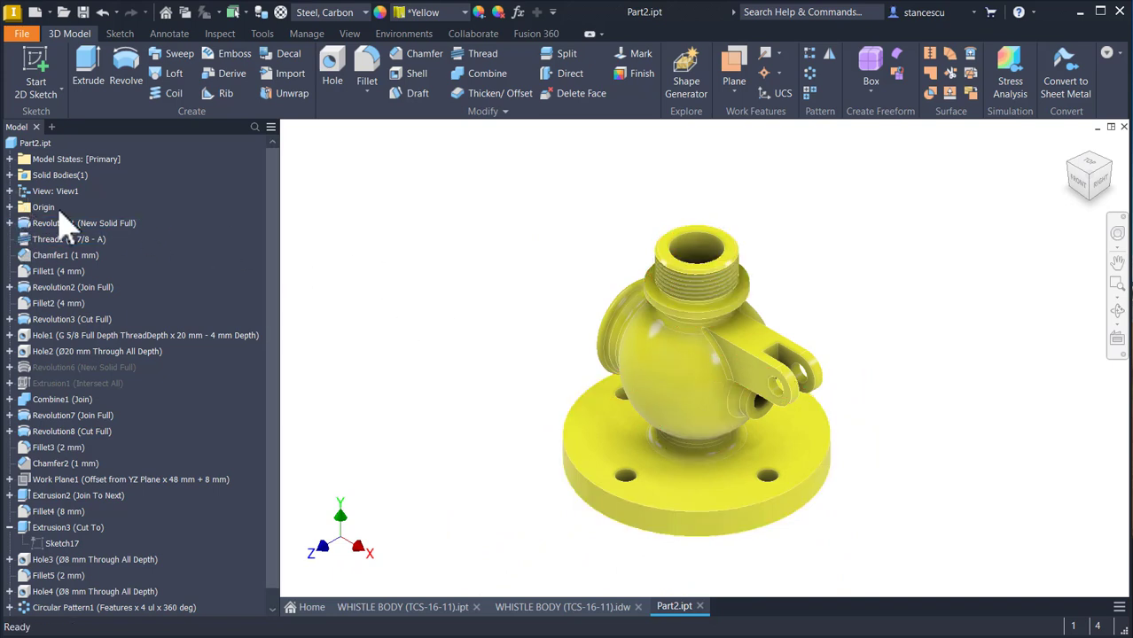
- Recalculate the part's physical properties in iProperties, copy the volume value with its unit, and close the dialog
right_click(26, 145)
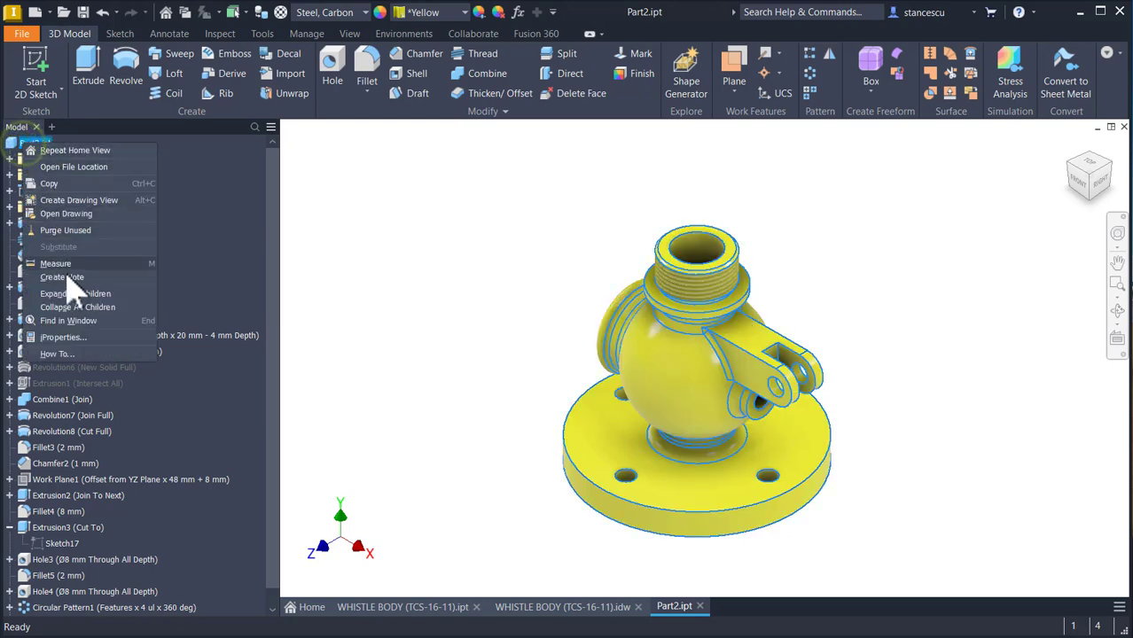
left_click(75, 336)
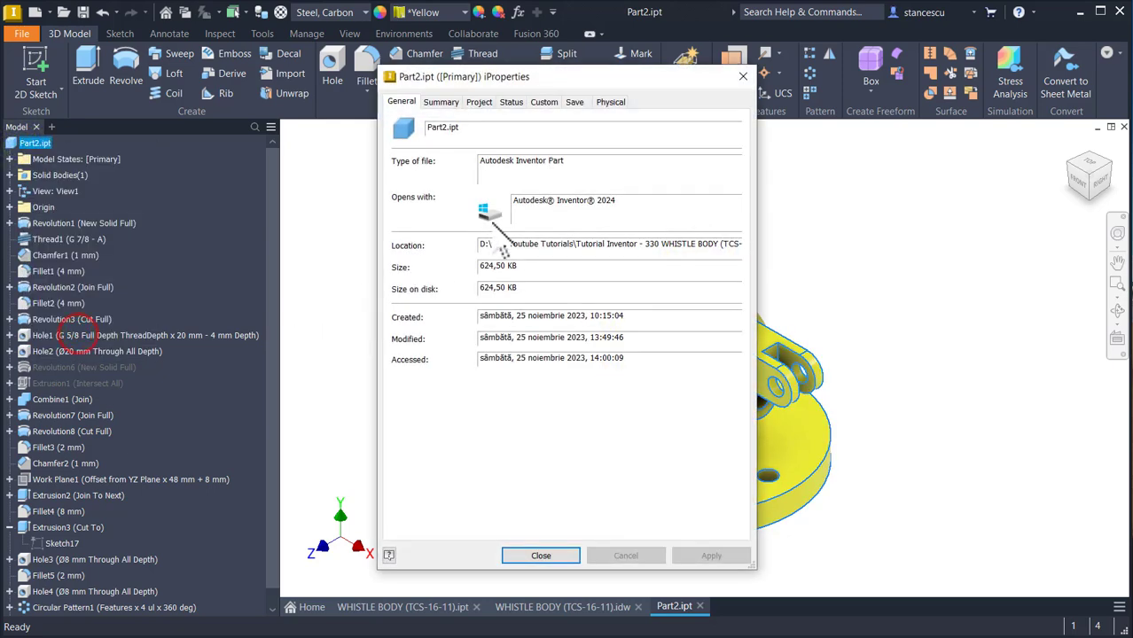
left_click(611, 102)
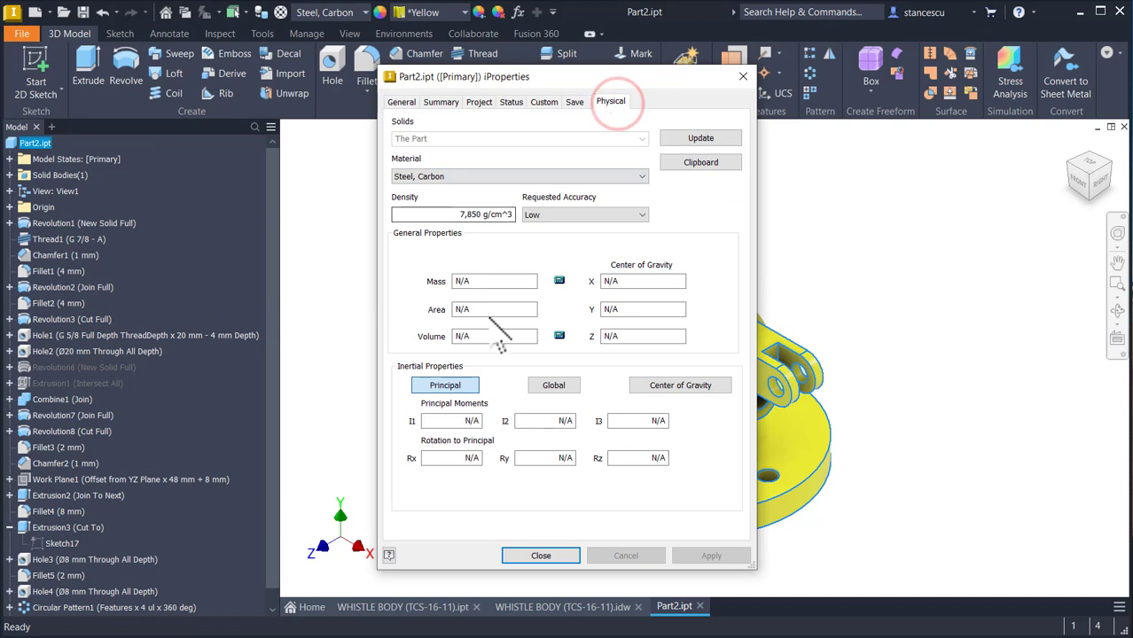
left_click(717, 138)
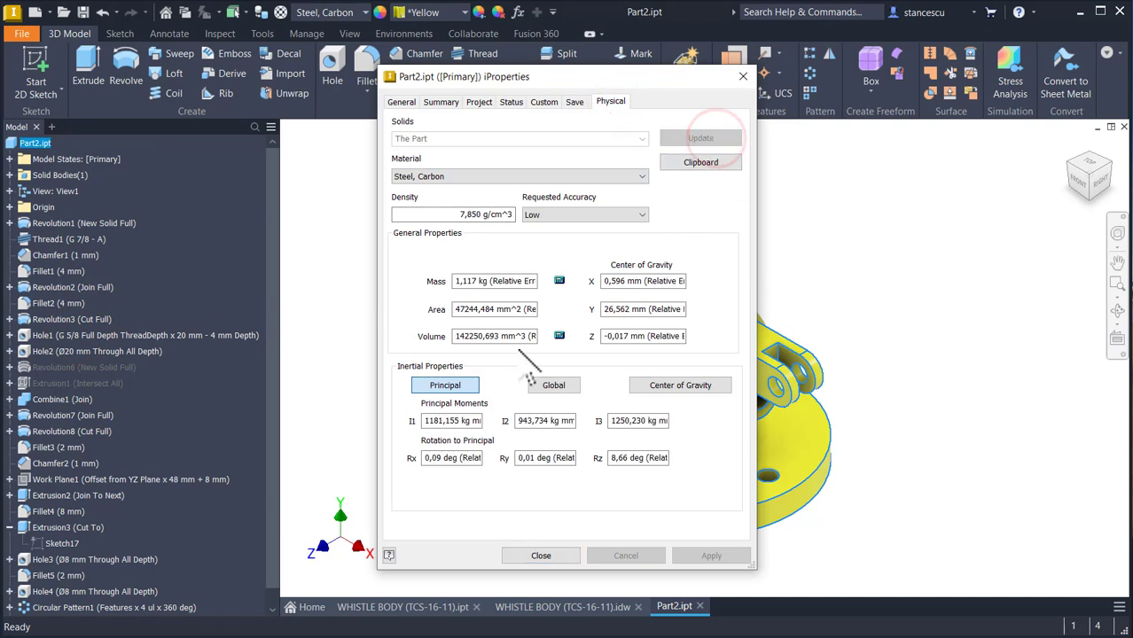
left_click_drag(526, 336, 395, 334)
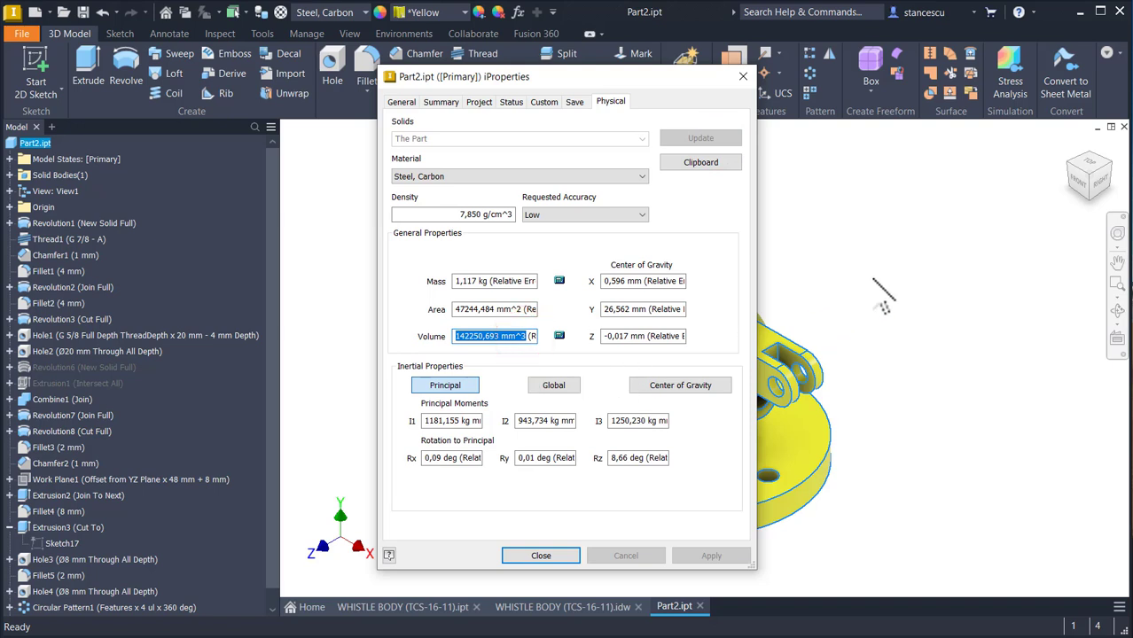
key("ctrl+c")
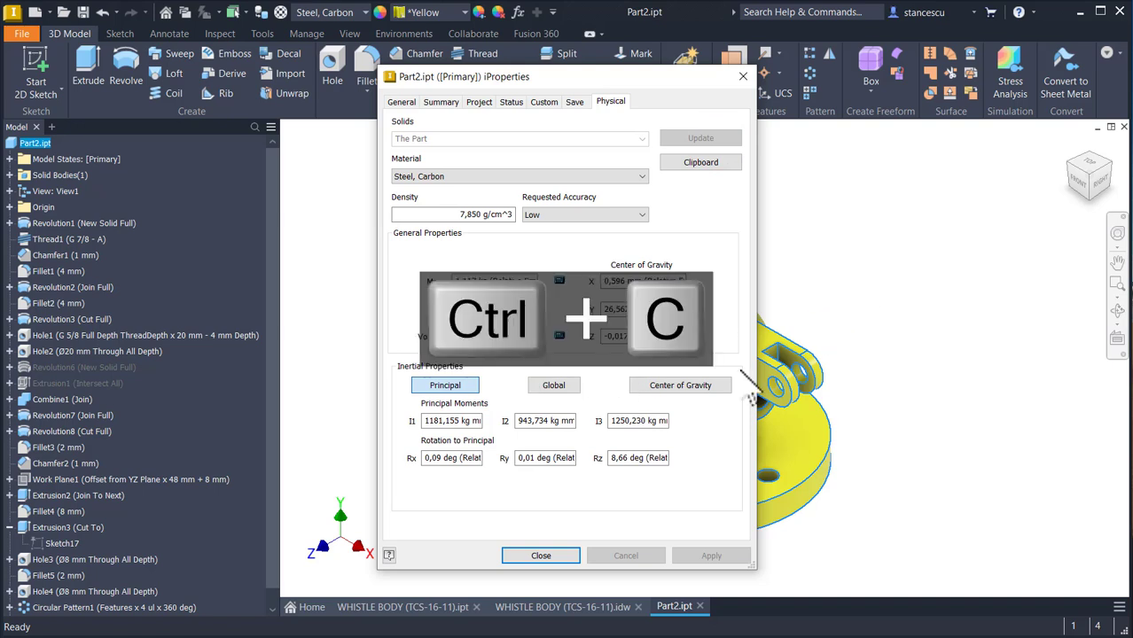
left_click(540, 558)
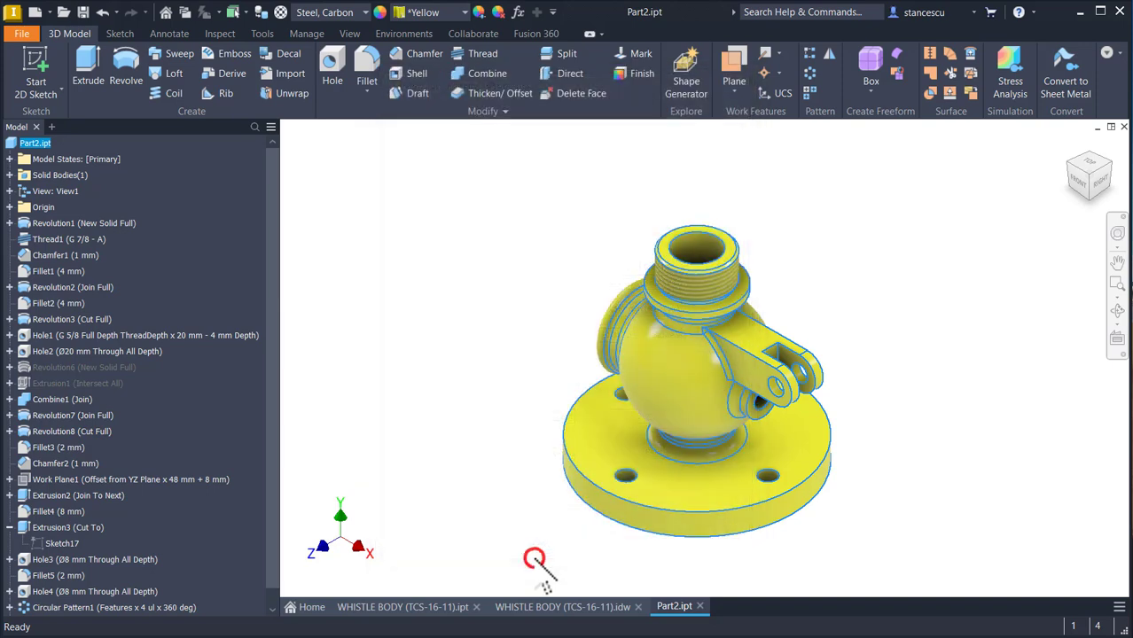
- In the WHISTLE BODY (TCS-16-11).idw drawing, paste the copied volume 142250,693 mm^3 on a new line of the volume note
left_click(545, 610)
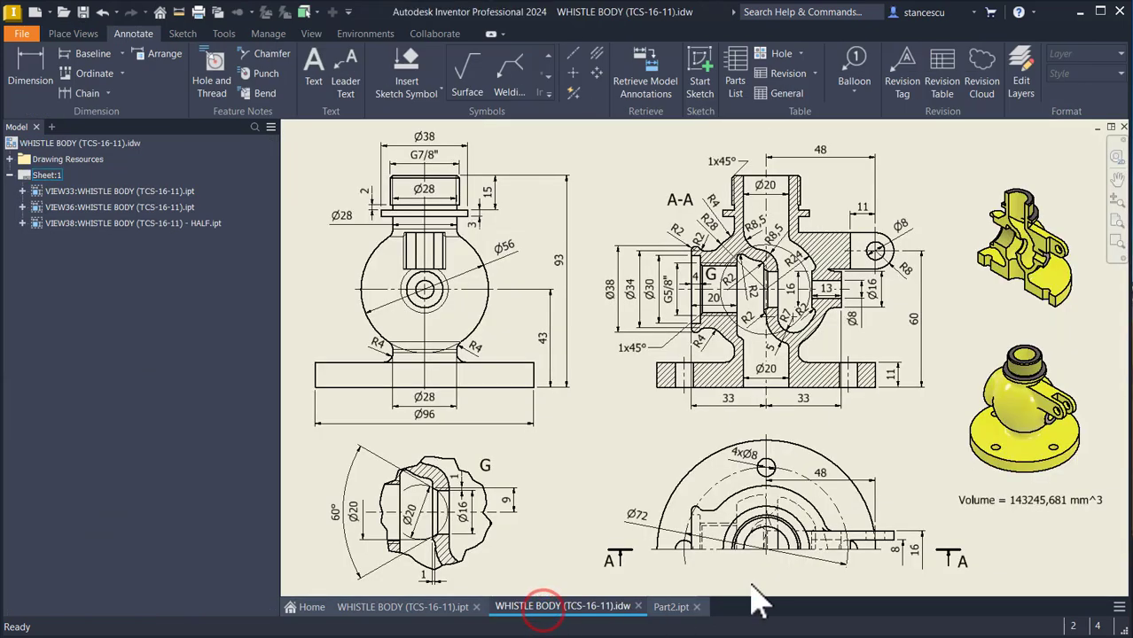
left_click(1008, 502)
double_click(1011, 501)
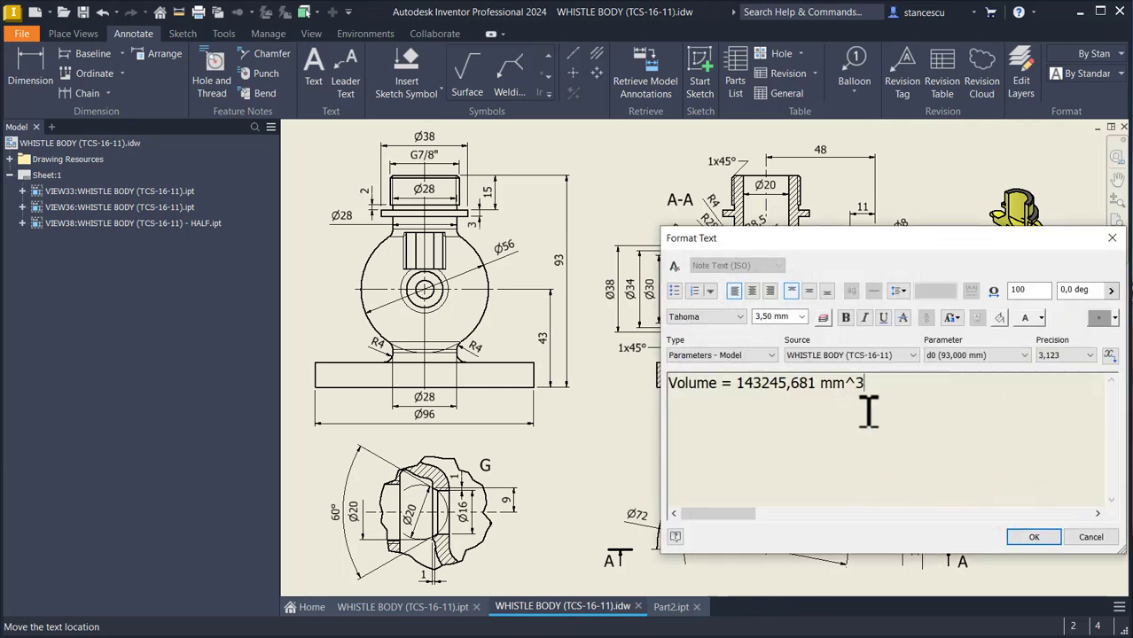
key("Return")
key("ctrl+v")
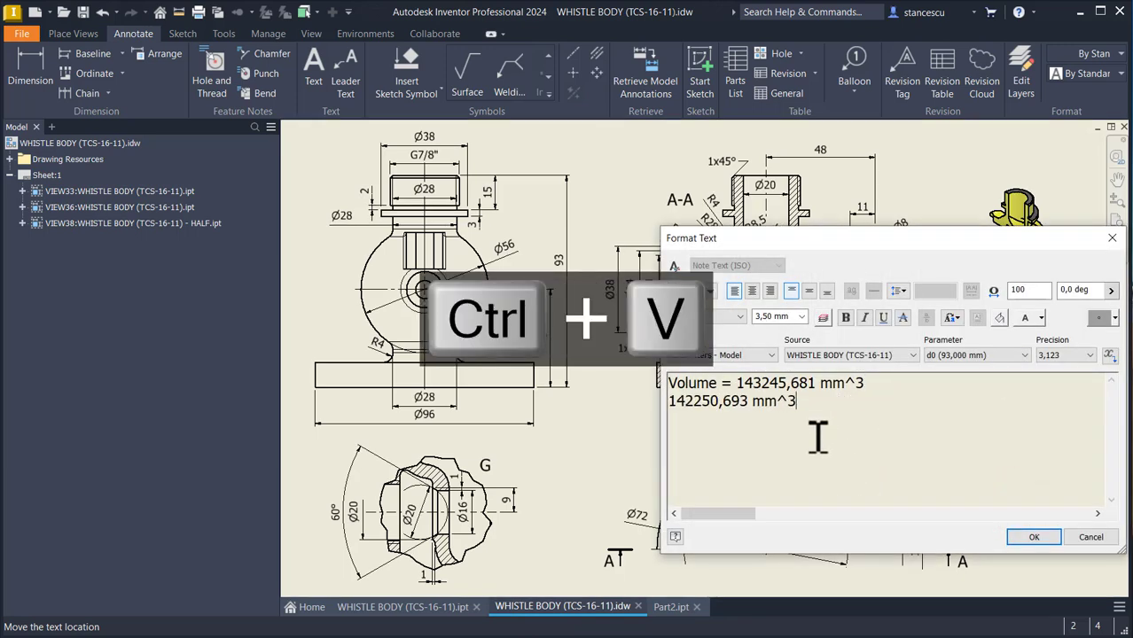
- Remove the extra spacing and the old volume so that 142250,693 mm^3 follows "Volume =", and accept the note
key("Home")
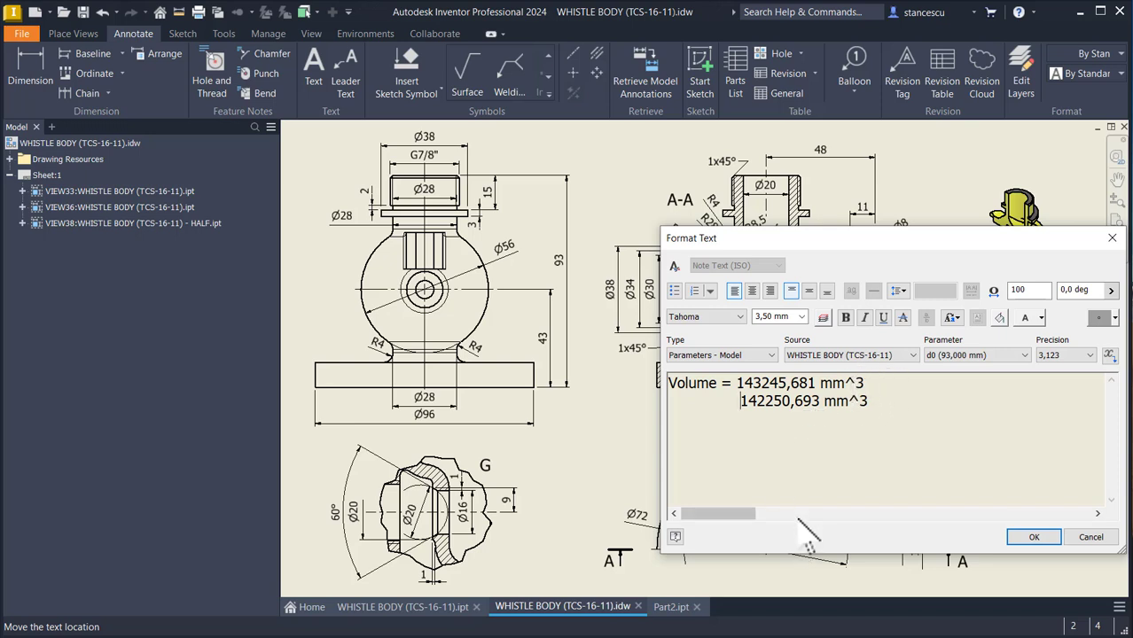
key("shift+Home")
key("Delete")
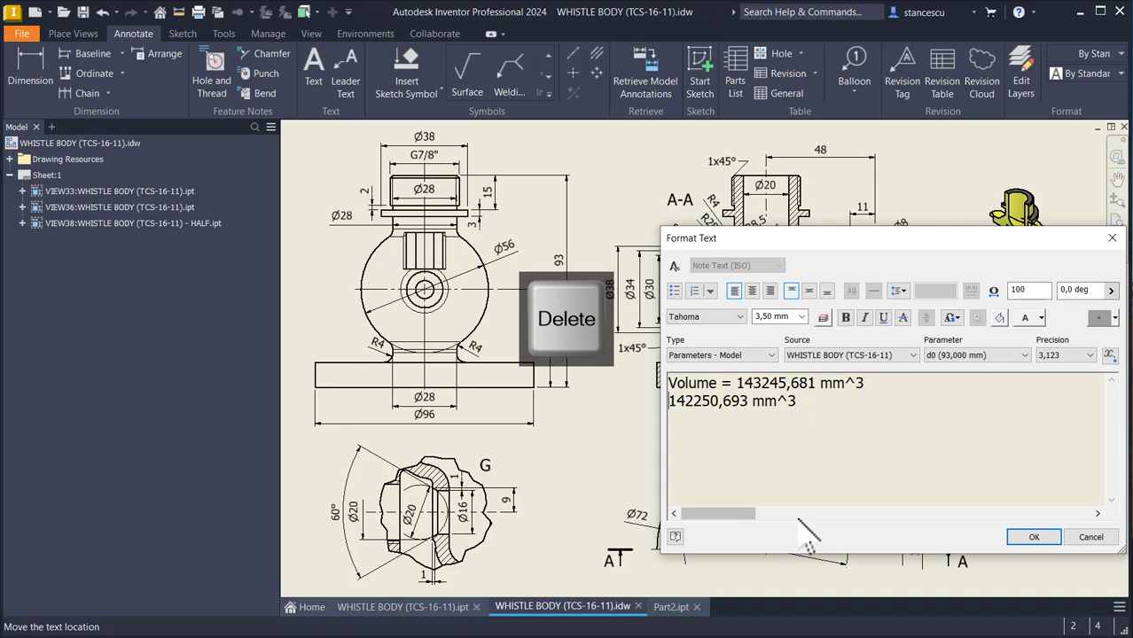
left_click(737, 383)
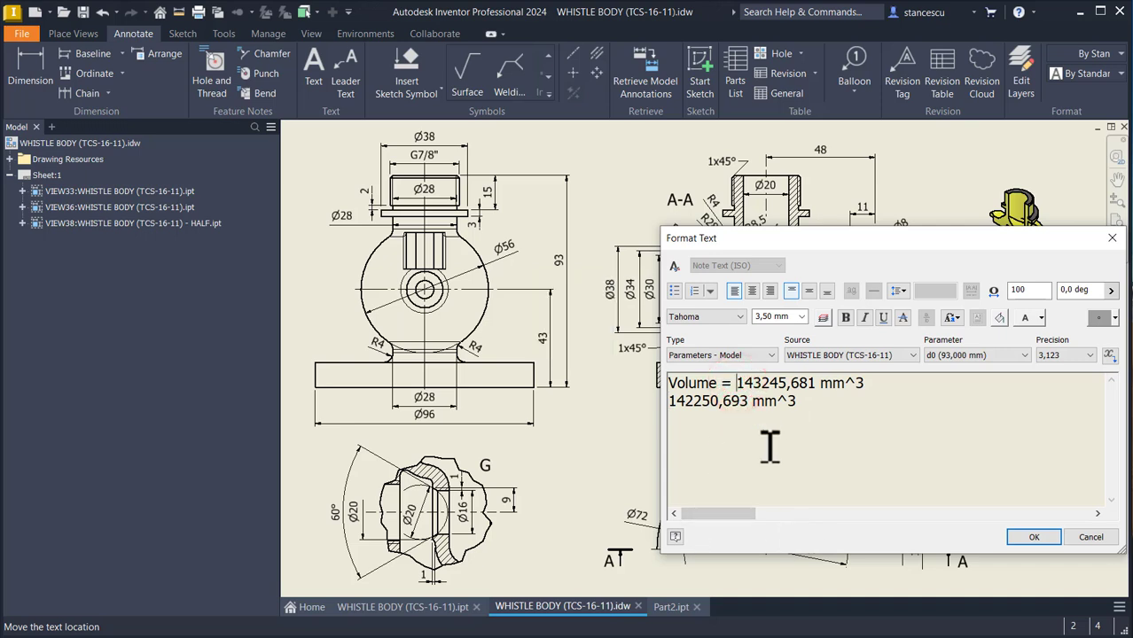
key("shift+End")
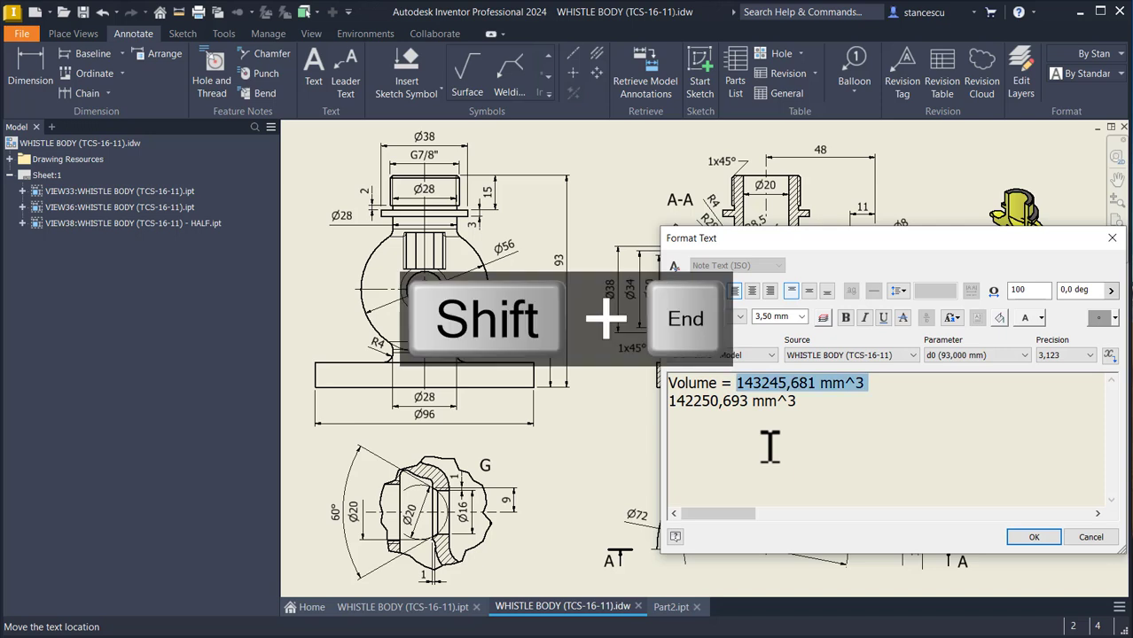
key("Delete")
key("Delete")
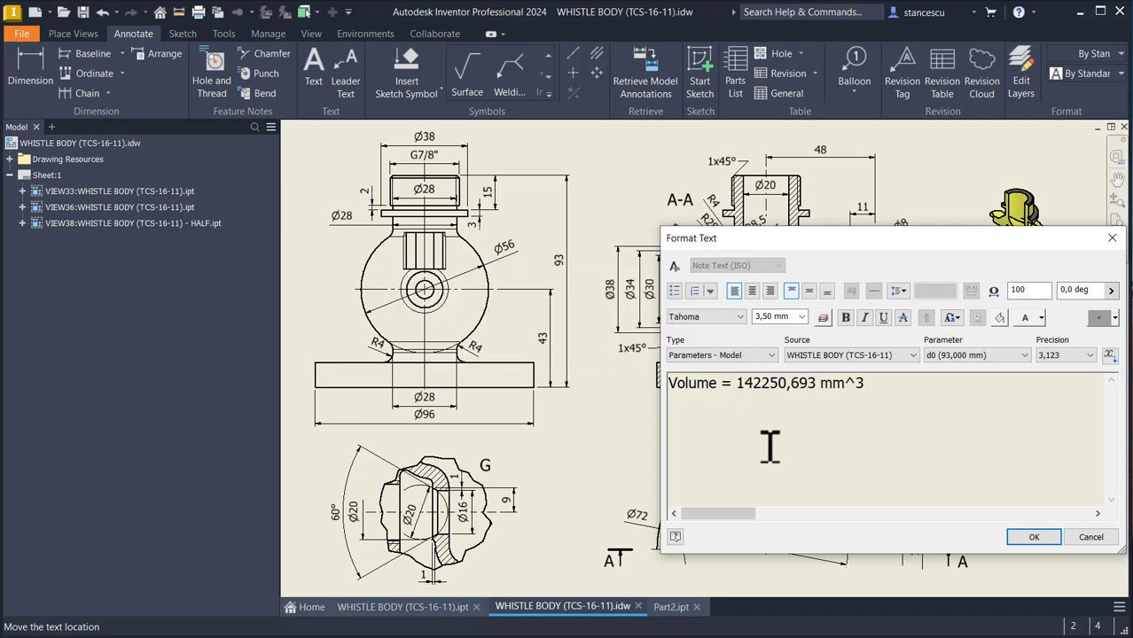
left_click(1033, 537)
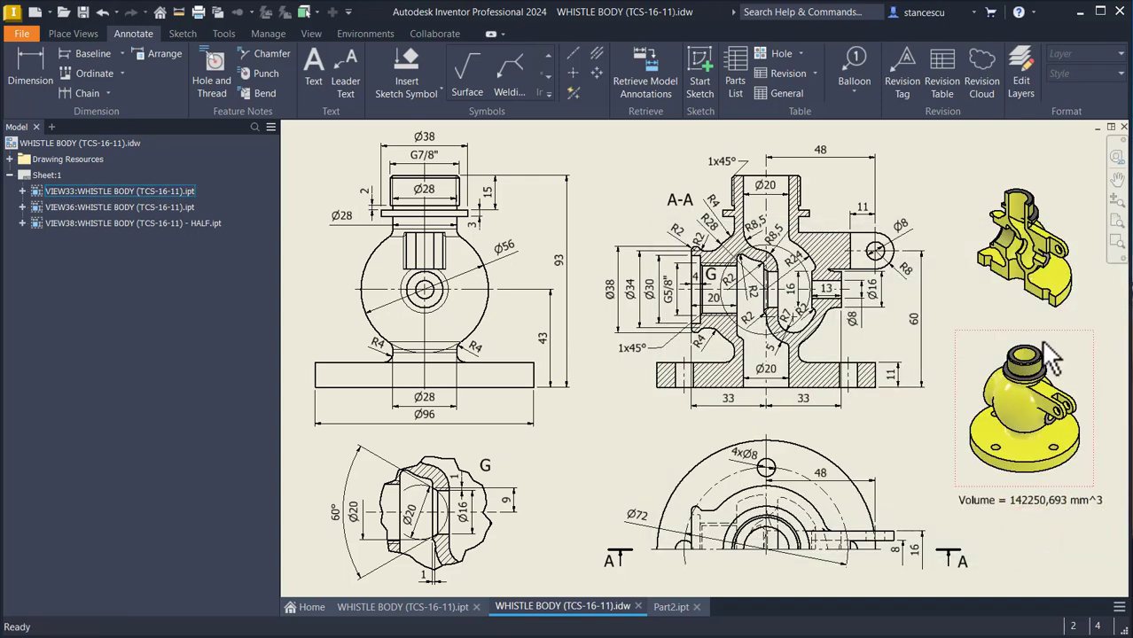
- In Part2.ipt, select the threaded neck's top face, the collar's upper face, and the side port's outer and inner ring faces
left_click(670, 607)
left_click(502, 376)
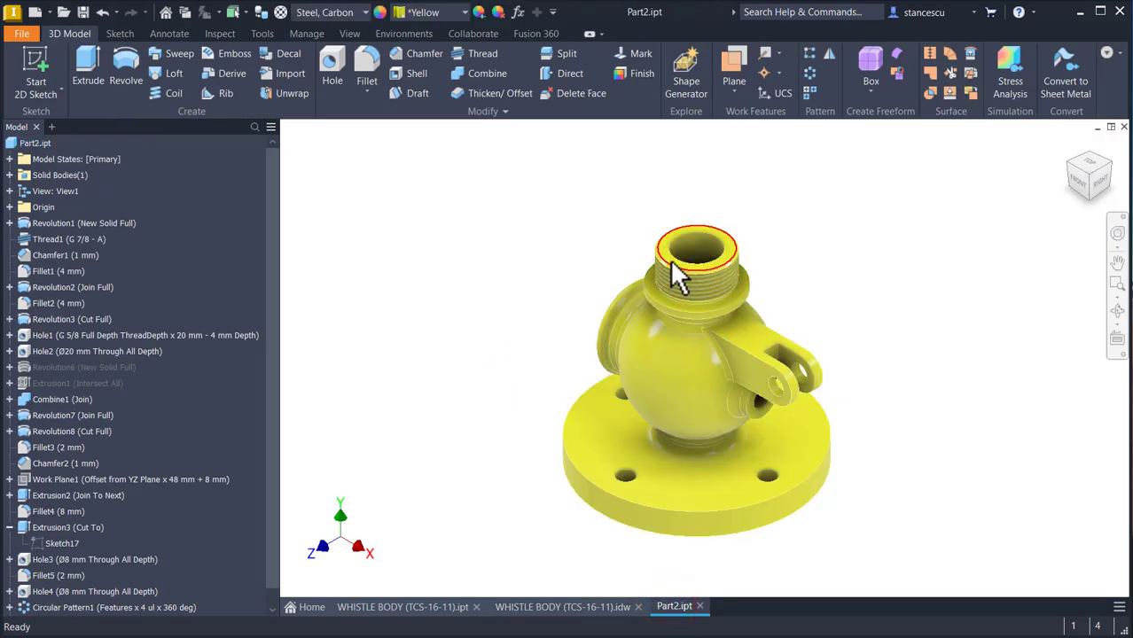
scroll(679, 257, "up", 3)
scroll(679, 260, "up", 3)
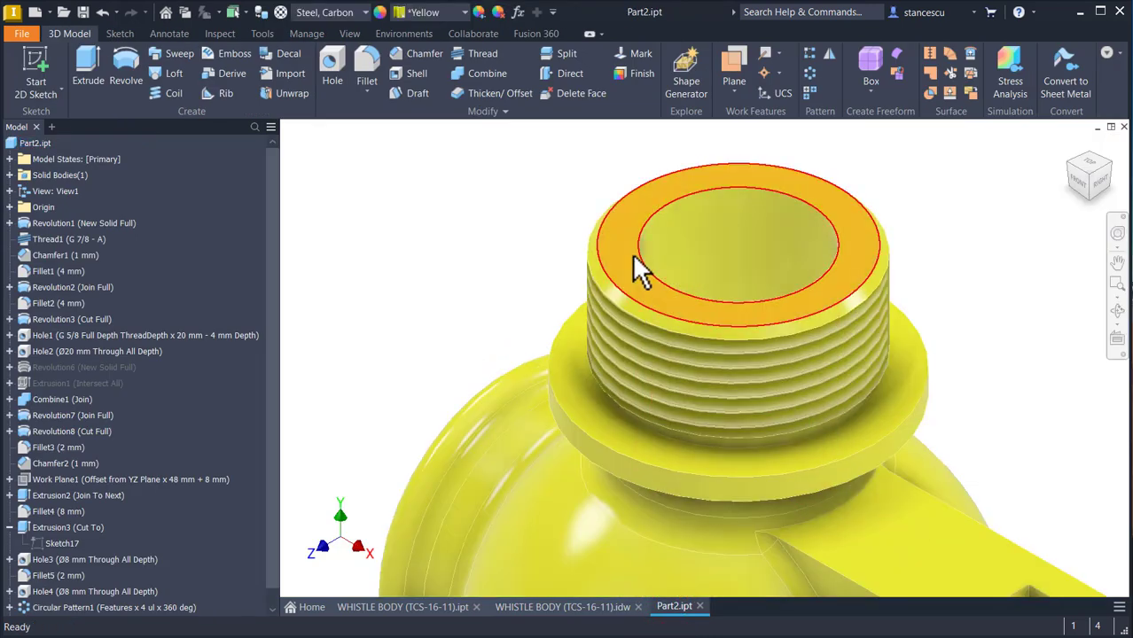
left_click(632, 255)
middle_click_drag(429, 461, 506, 445, "shift")
scroll(579, 425, "up", 2)
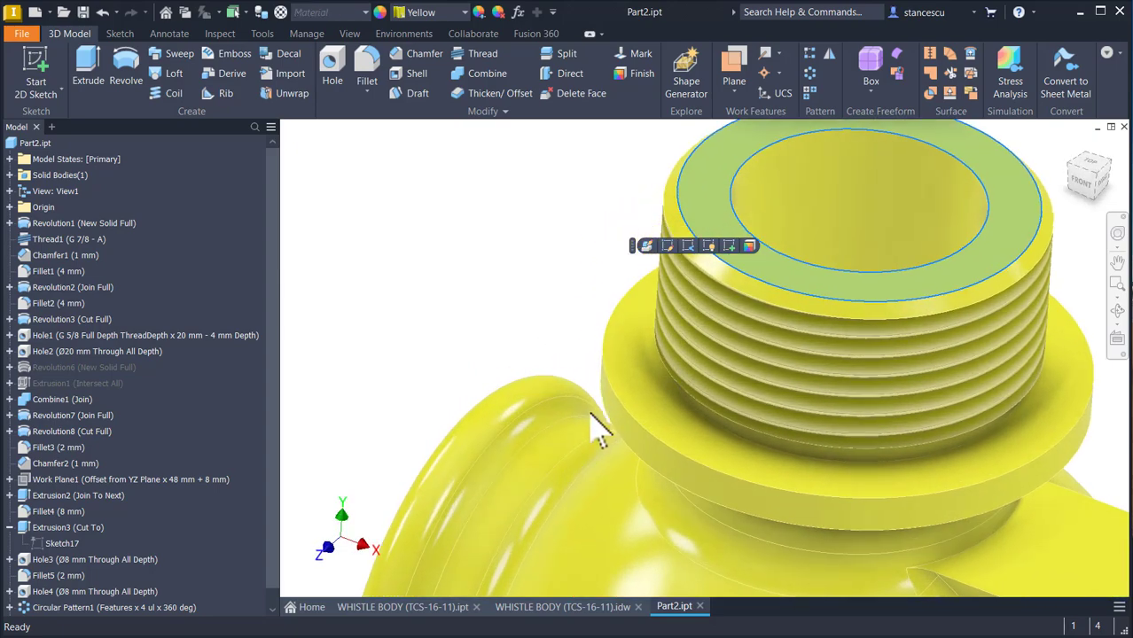
left_click(623, 355, "ctrl")
middle_click_drag(429, 388, 493, 405, "shift")
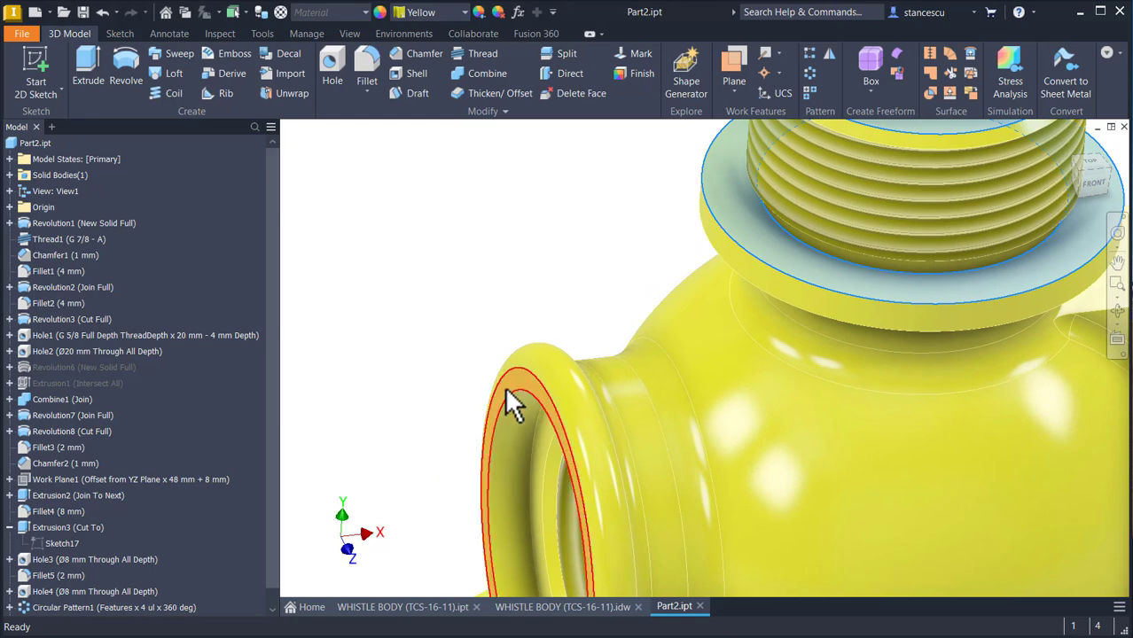
left_click(505, 386, "ctrl")
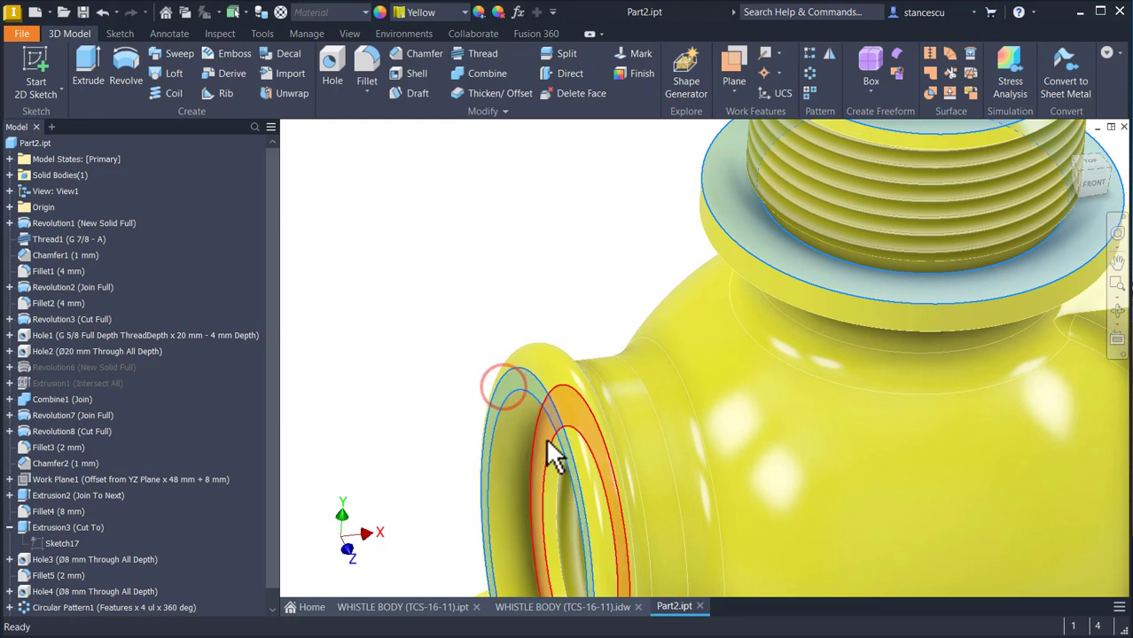
left_click(545, 439, "ctrl")
- Add the flange's underside to the face selection, apply the Steel - Polished appearance, and return to the home view
scroll(489, 452, "down", 3)
middle_click_drag(510, 515, 568, 426, "shift")
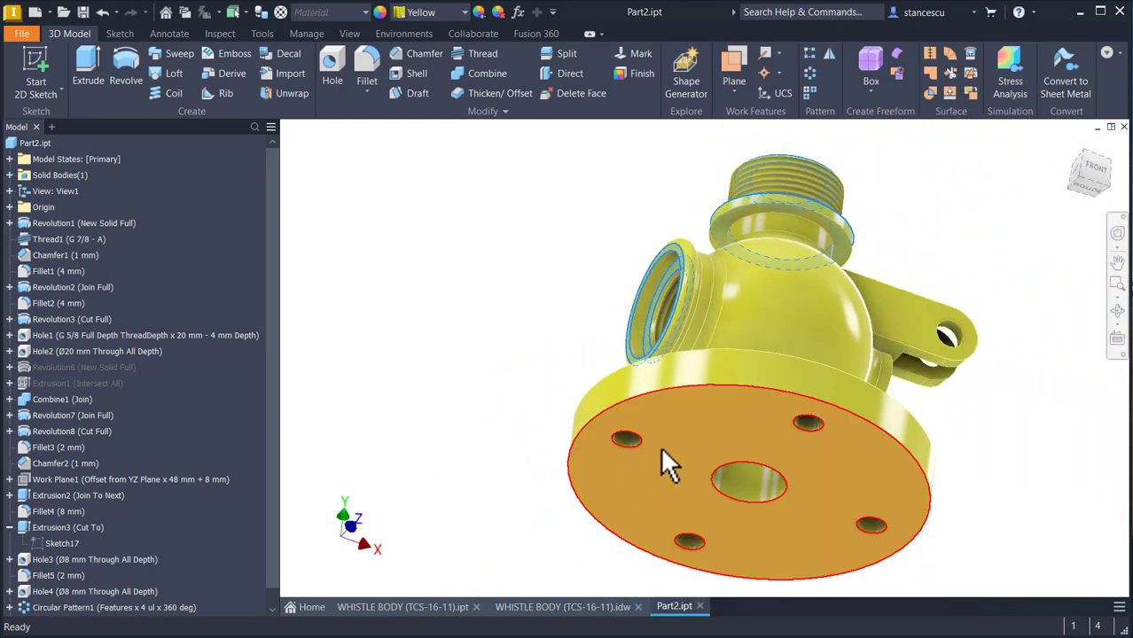
left_click(686, 434, "ctrl")
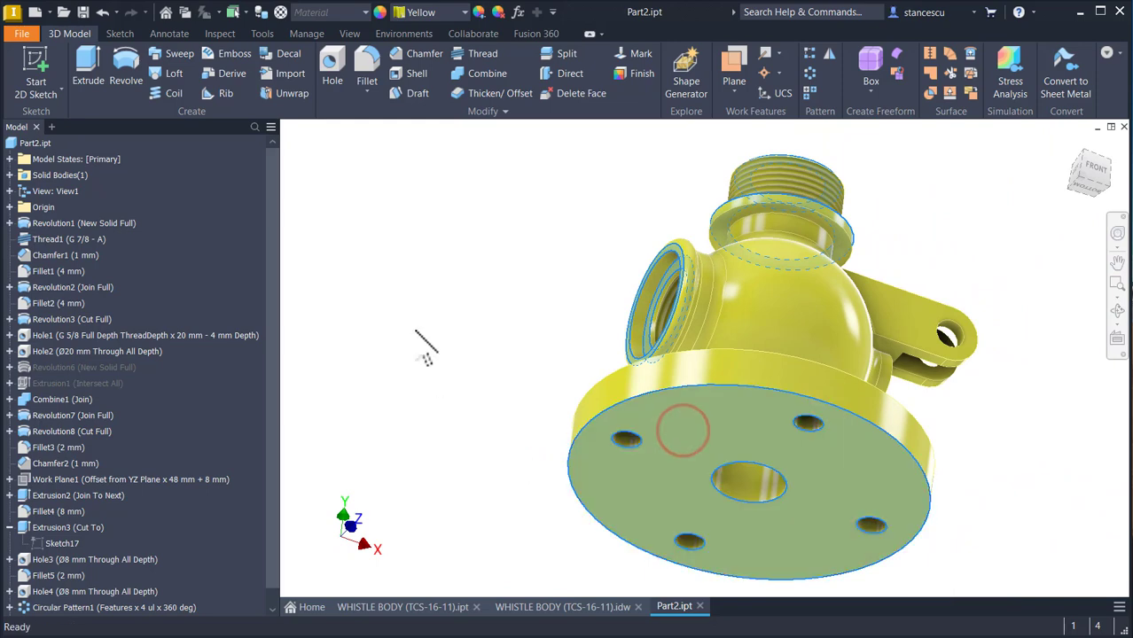
left_click(447, 16)
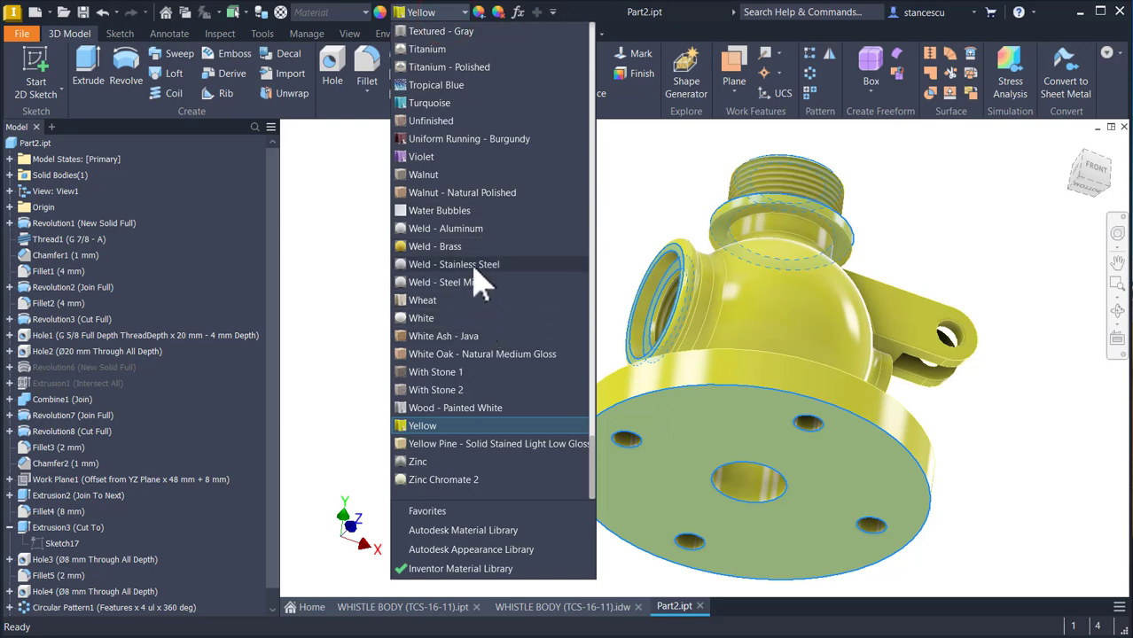
scroll(474, 212, "up", 5)
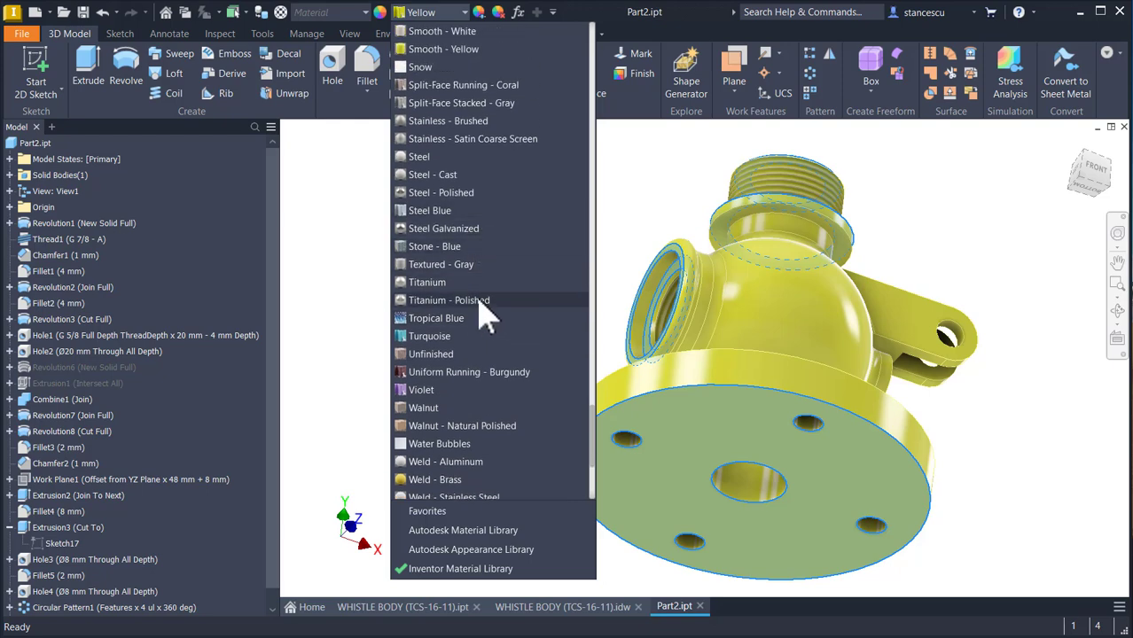
left_click(463, 193)
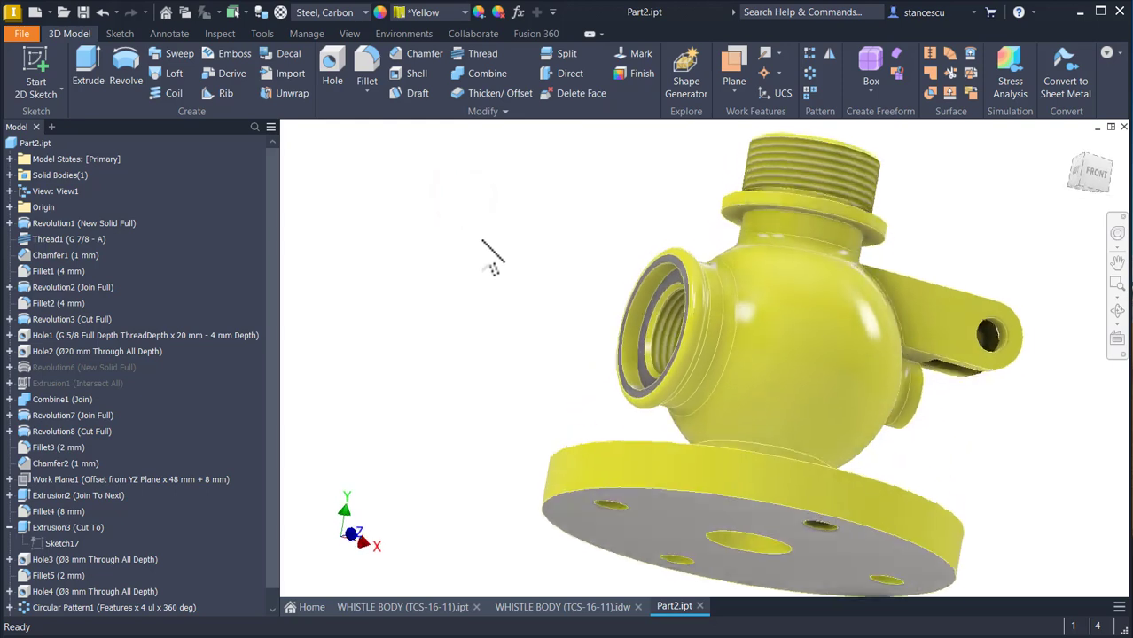
key("F6")
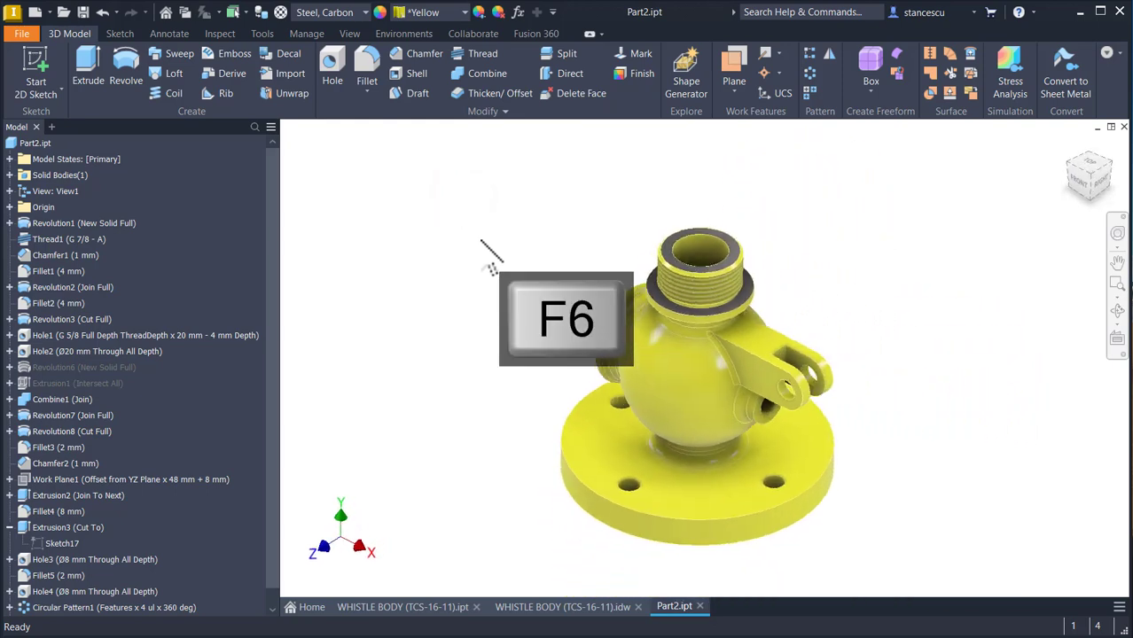